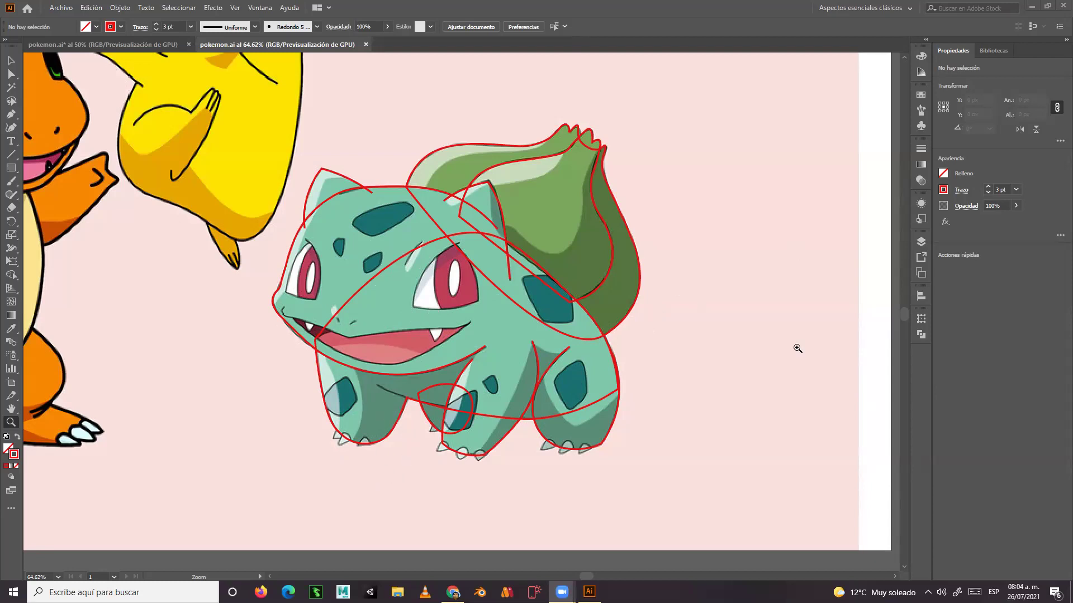
Lock all existing layers and create a new layer named uñas above them.
left_click(920, 243)
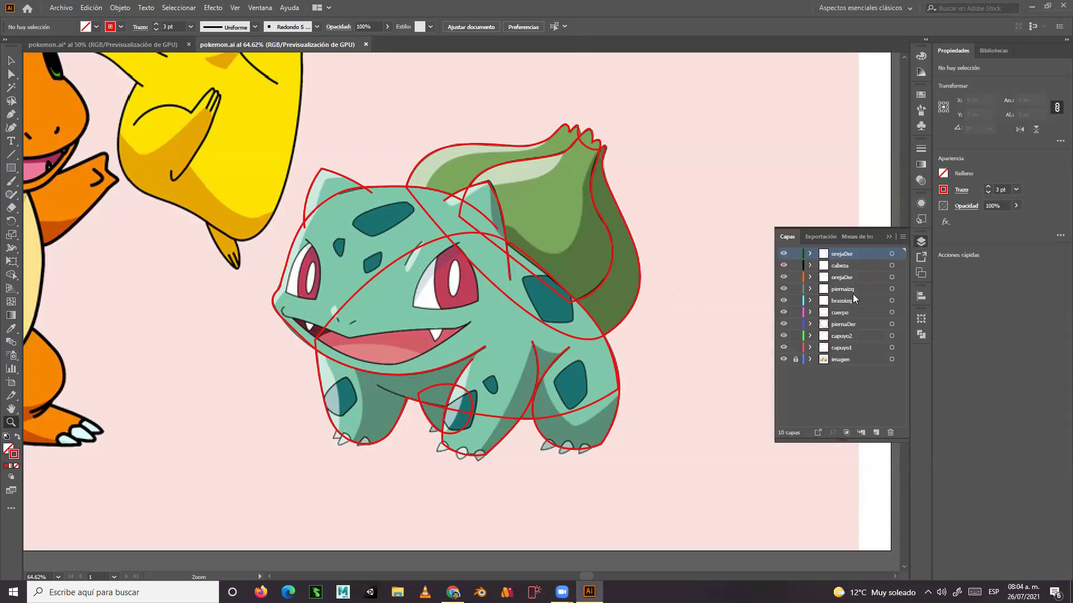
left_click_drag(796, 255, 815, 362)
left_click(875, 432)
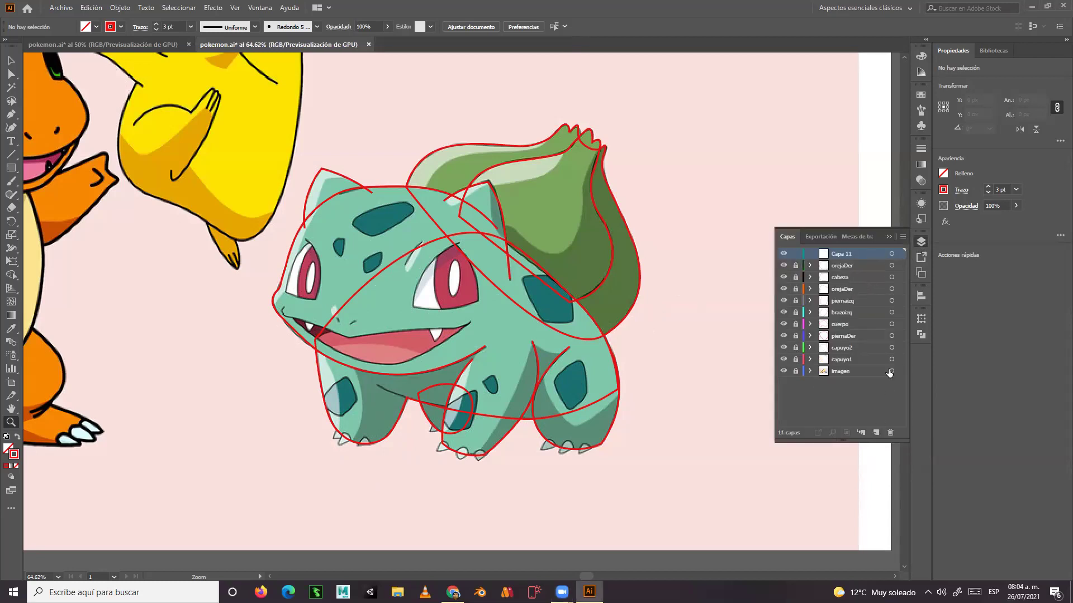
double_click(838, 255)
type("u")
key("Return")
Trace the middle claw of Bulbasaur's leftmost foot as a closed path with the Pen tool.
left_click(385, 439)
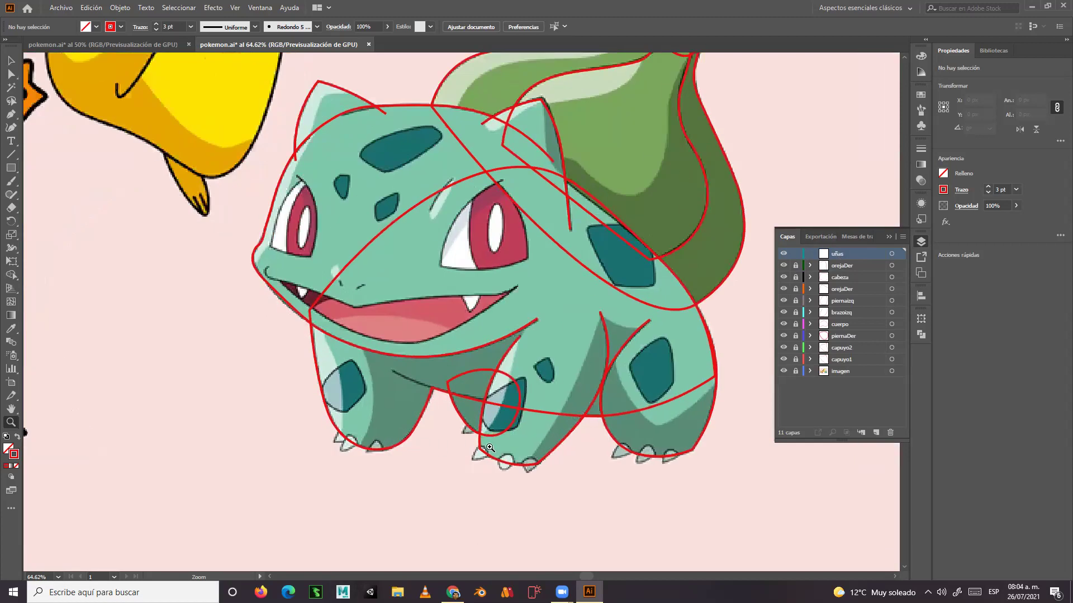
left_click(480, 444)
left_click(559, 455)
left_click(543, 461, "alt")
left_click_drag(460, 503, 445, 414)
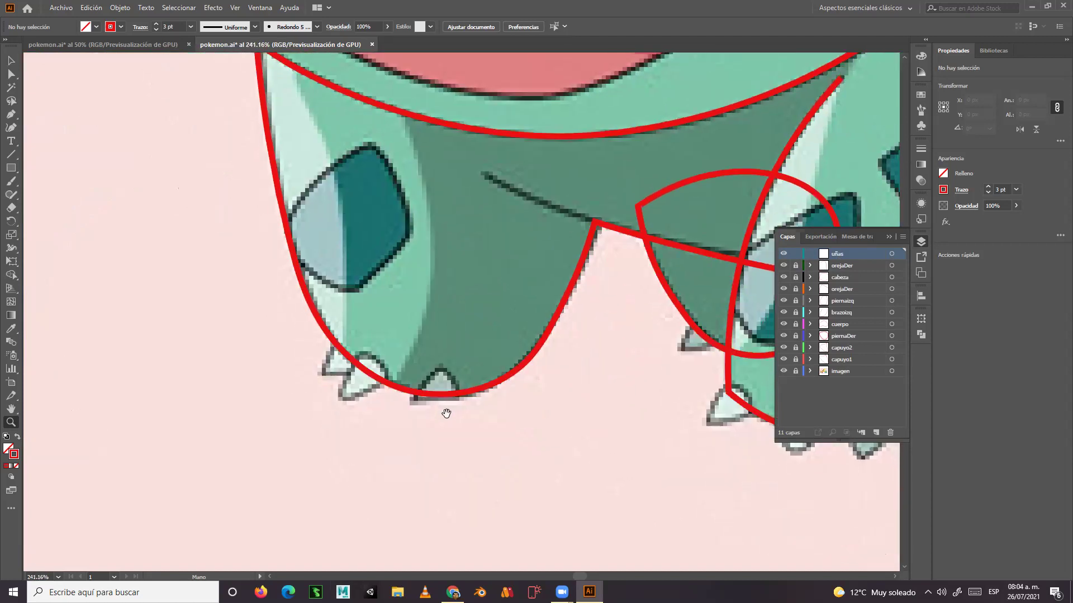
left_click(10, 114)
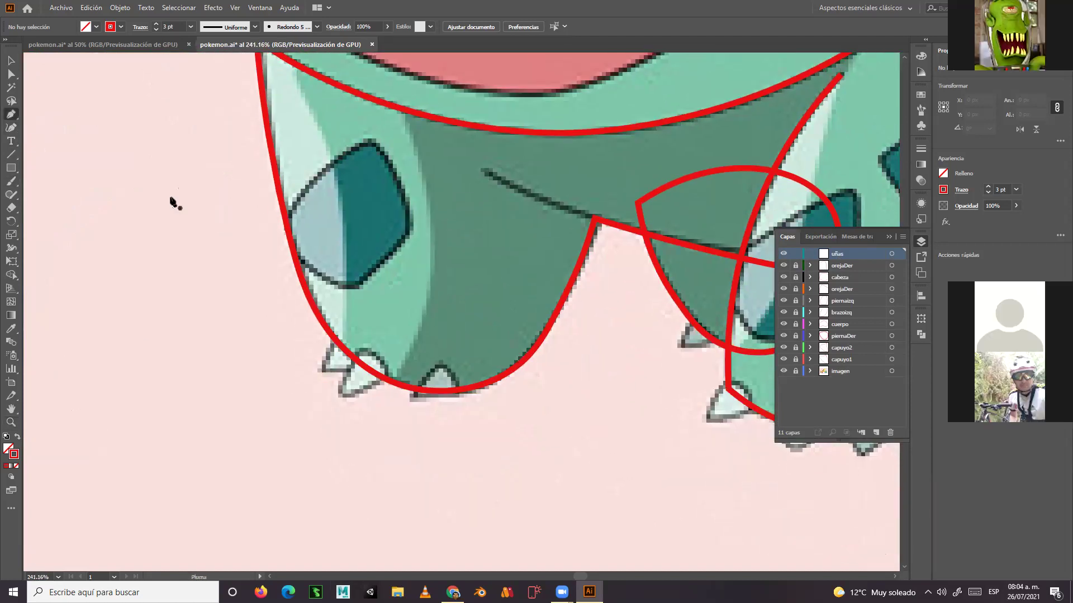
left_click_drag(364, 356, 386, 383)
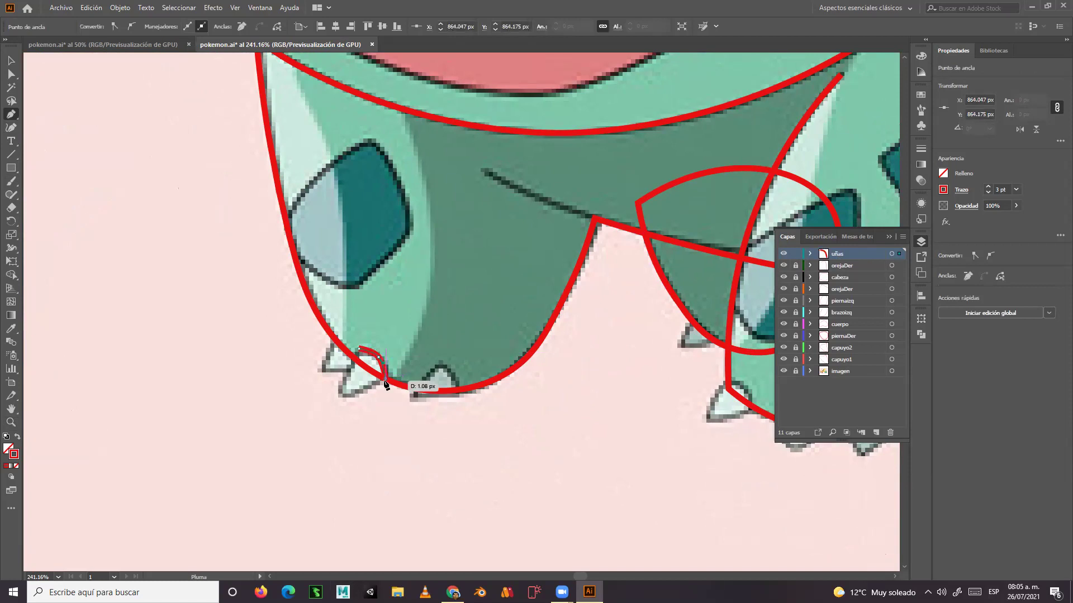
left_click_drag(386, 382, 335, 390)
left_click_drag(360, 350, 361, 351)
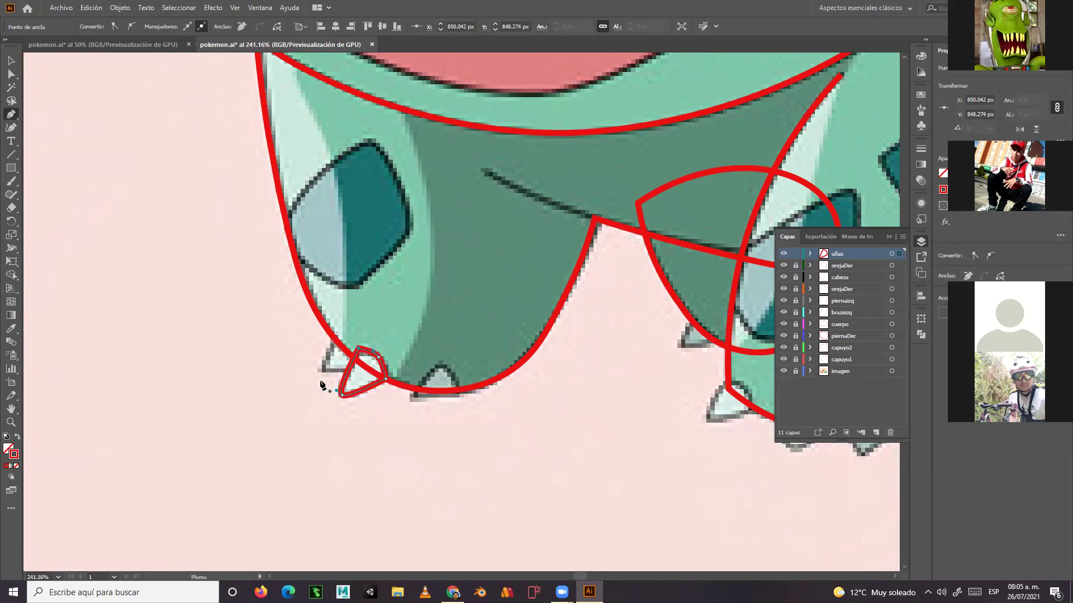
Trace the outermost claw of the leftmost foot and round its outer lower corner with the Anchor Point tool.
mouse_move(332, 352)
left_mouse_down()
mouse_move(331, 374)
mouse_move(358, 369)
mouse_move(337, 342)
left_mouse_up()
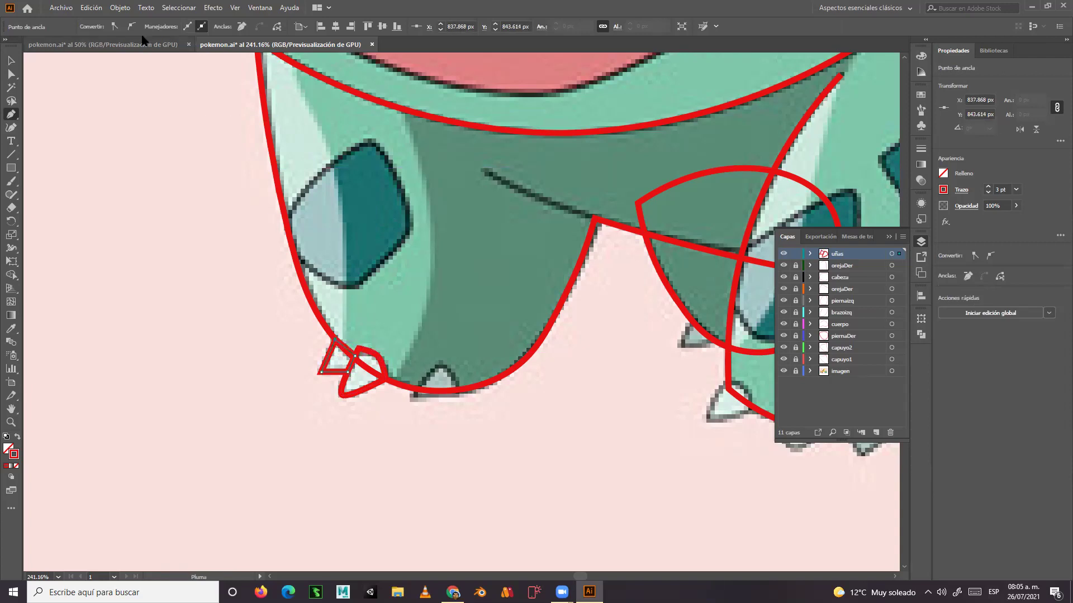
left_click(321, 371)
key("ctrl+z")
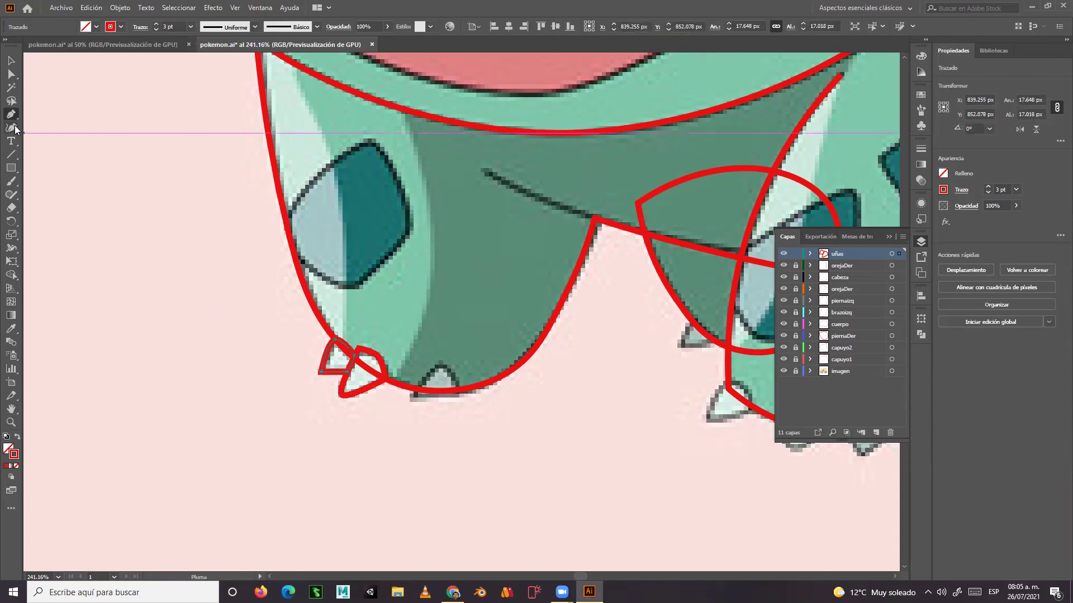
left_click_drag(12, 119, 49, 155)
left_click_drag(321, 373, 327, 377)
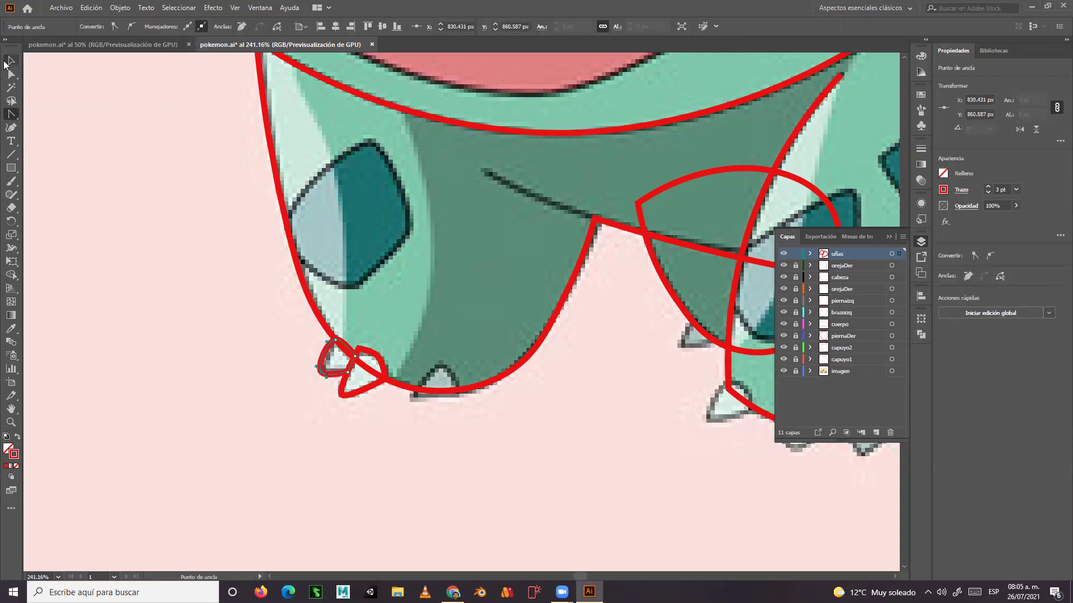
left_click(12, 128)
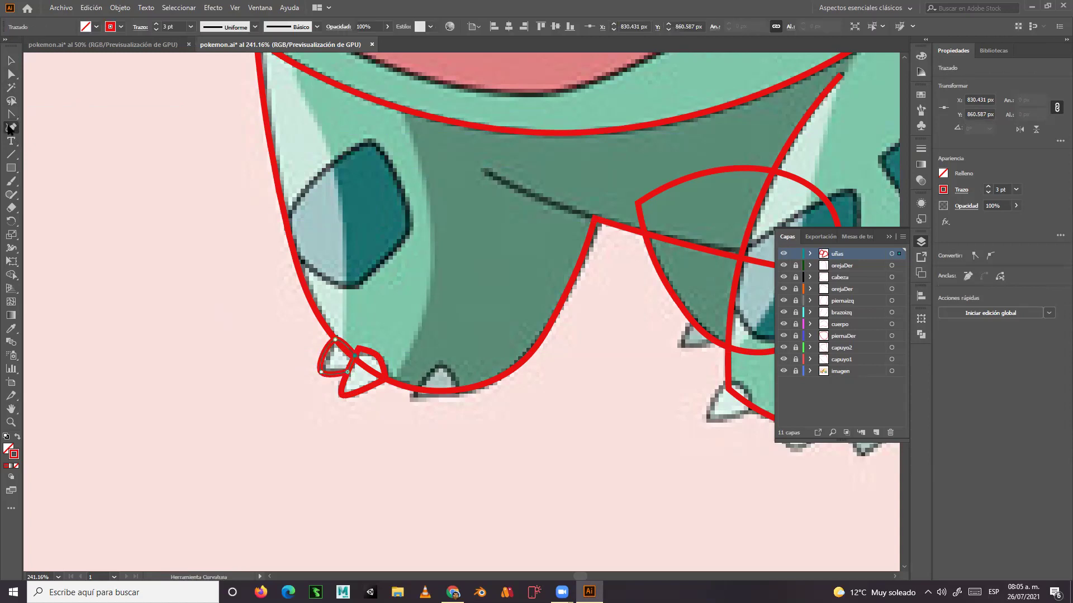
left_click_drag(15, 118, 48, 115)
Move the uñas layer between the brazoizq and cuerpo layers.
left_click_drag(715, 375, 458, 286)
left_click_drag(281, 321, 284, 377)
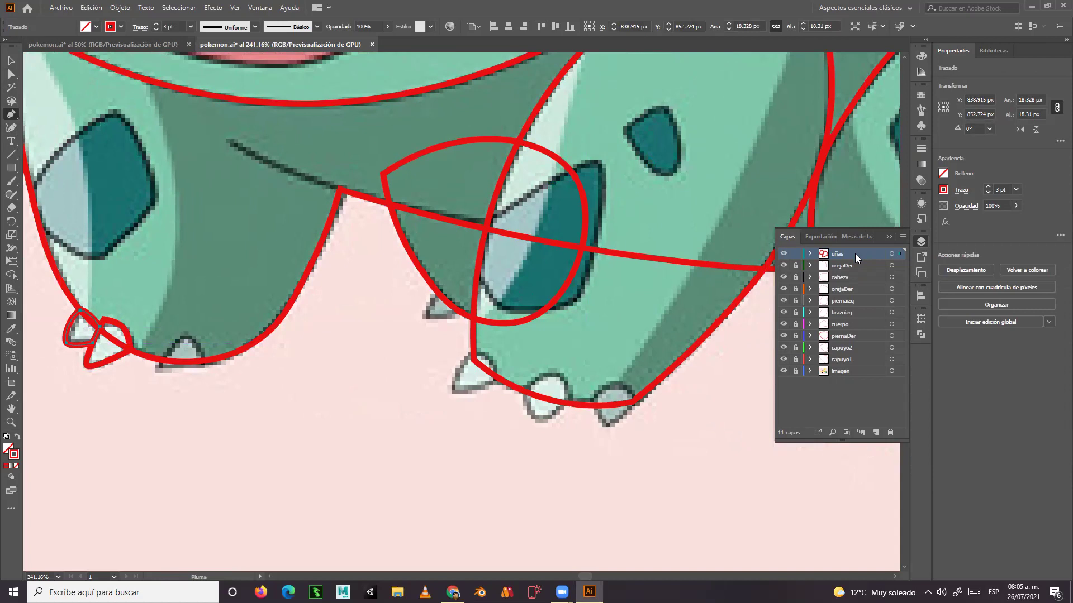
left_click_drag(858, 260, 861, 321)
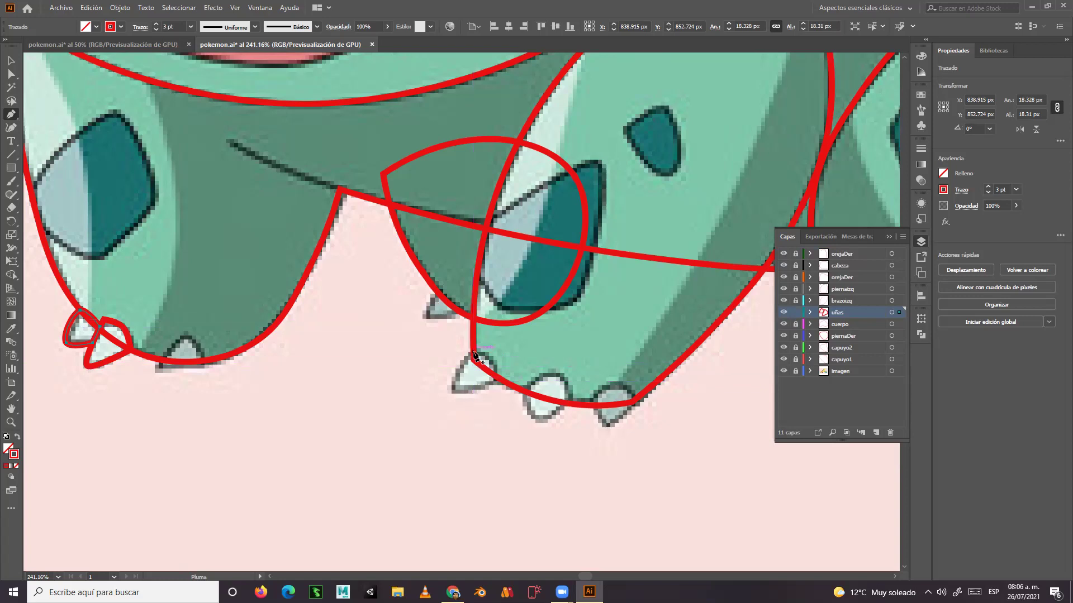
Trace the first and middle claws of the central front foot as closed Pen paths.
left_click(472, 352)
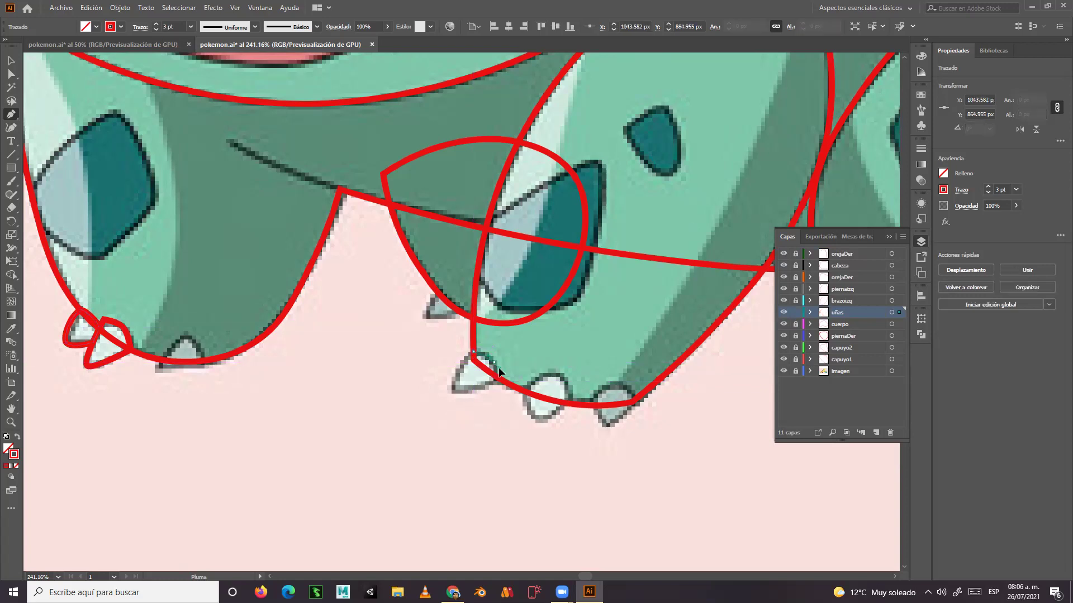
left_click_drag(495, 362, 472, 354)
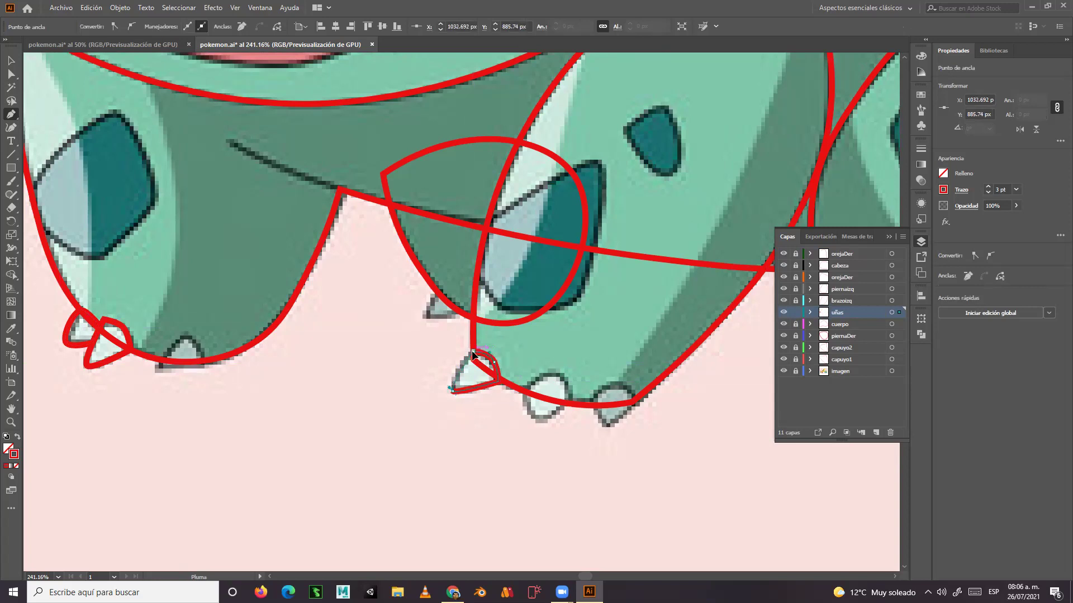
left_click(473, 353)
key("ctrl")
mouse_move(567, 377)
left_mouse_down()
mouse_move(565, 412)
mouse_move(546, 431)
mouse_move(534, 424)
mouse_move(528, 384)
mouse_move(538, 366)
left_mouse_up()
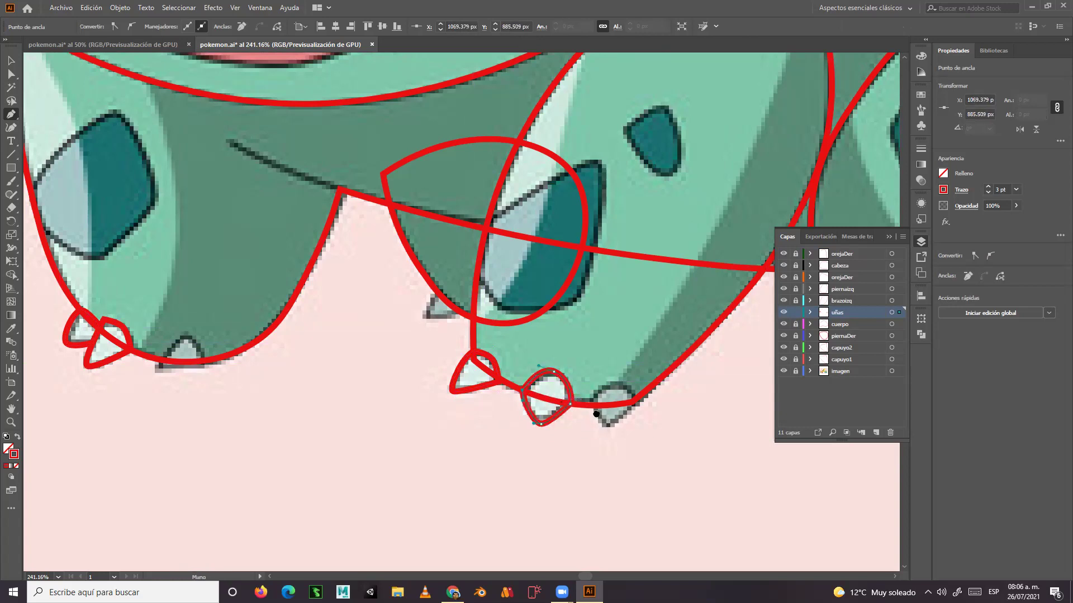
Trace the third, shaded claw of the central front foot as a closed path.
left_click_drag(603, 415, 502, 404)
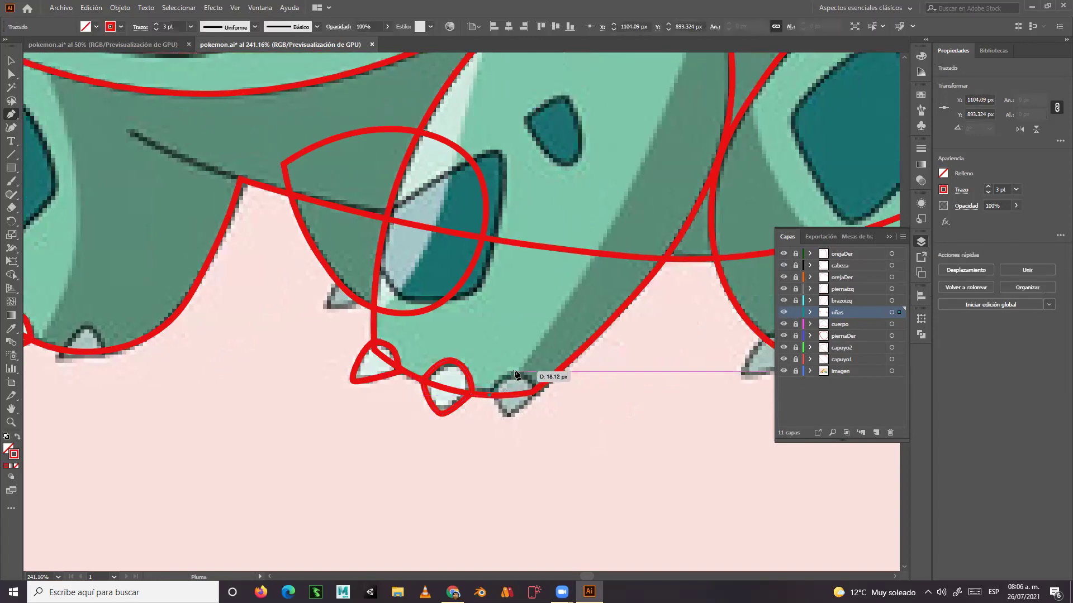
left_click(534, 391)
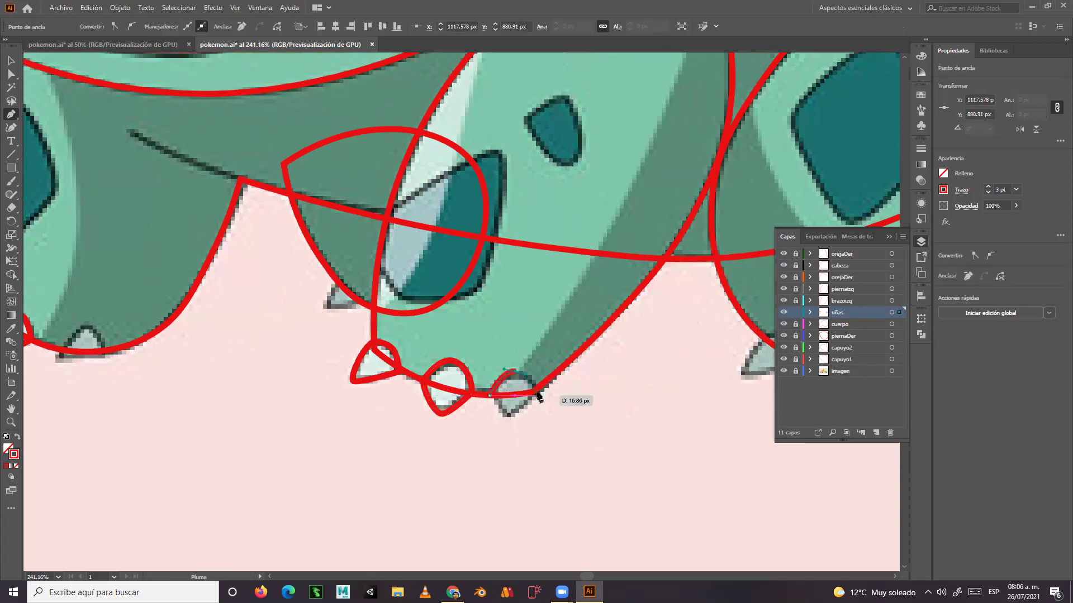
left_click(507, 417)
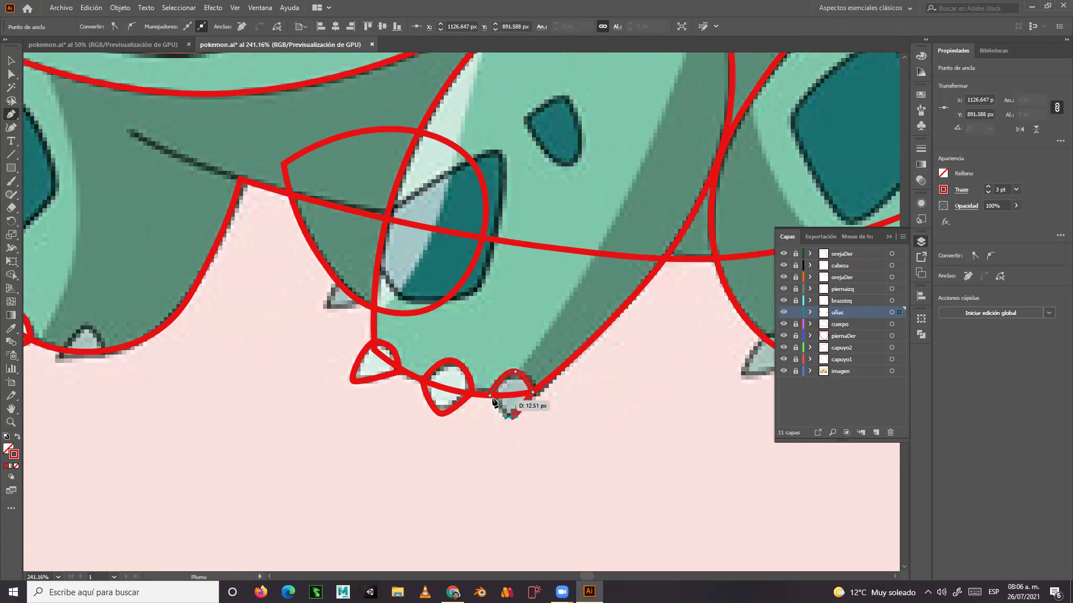
left_click(490, 395)
Trace the remaining shaded claw under the leftmost foot as a closed path.
left_click_drag(587, 431, 662, 407)
left_click_drag(284, 357, 506, 394)
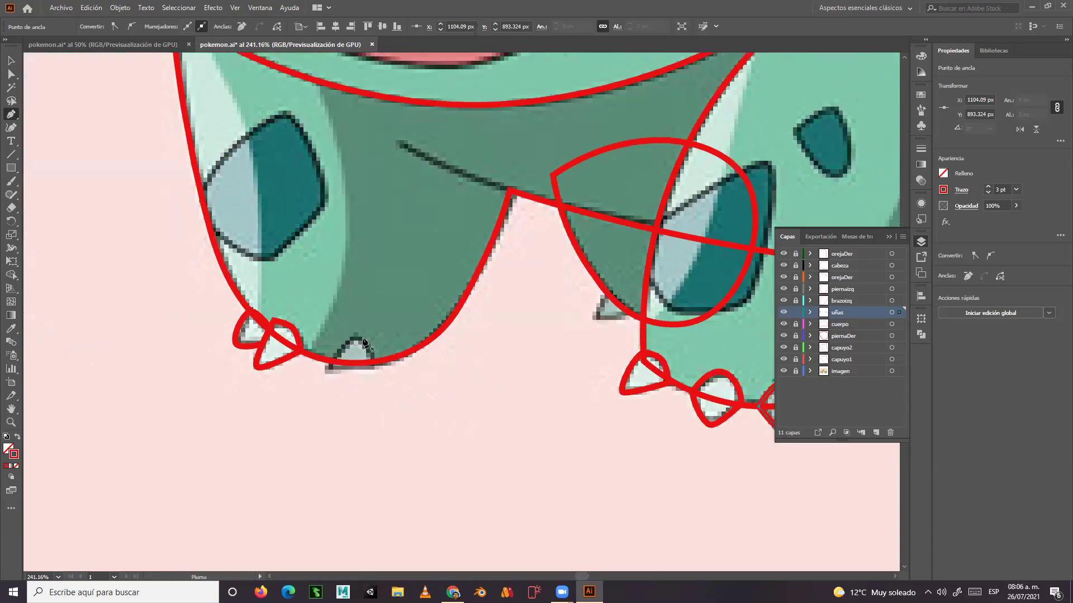
left_click(356, 335)
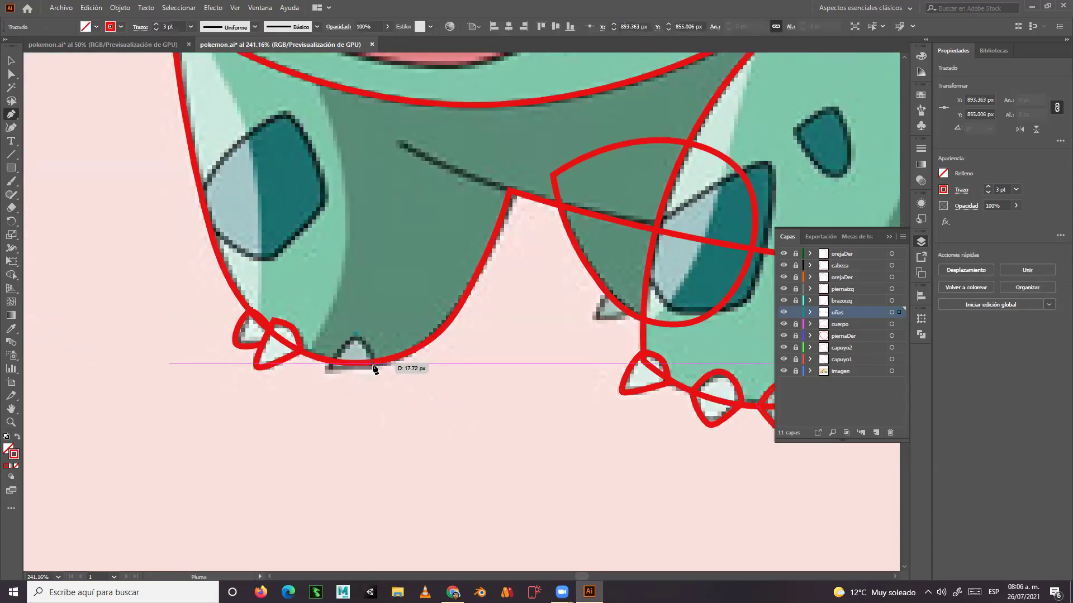
left_click(325, 376)
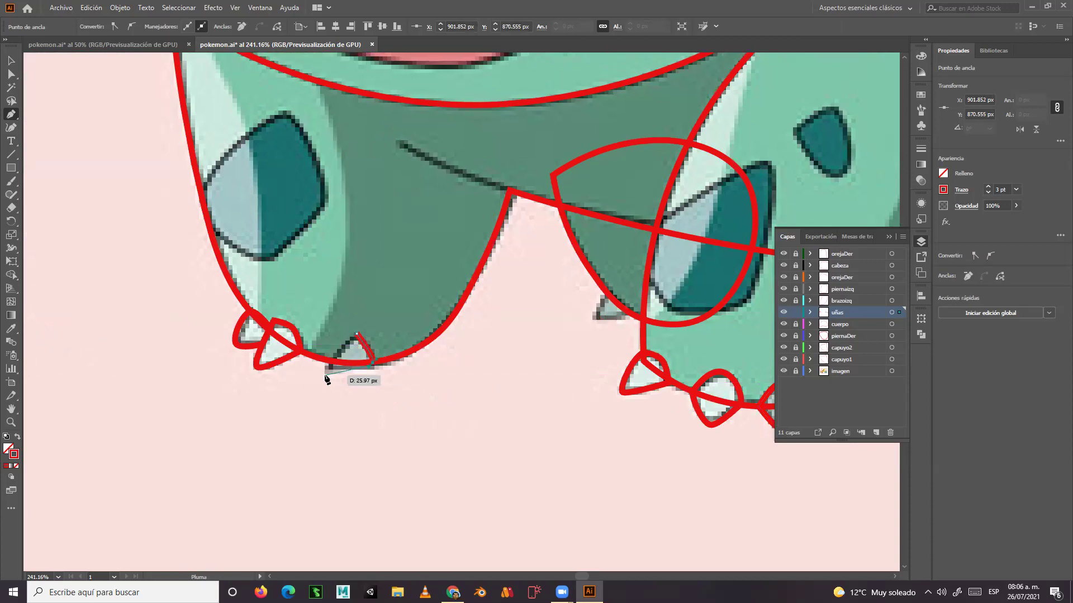
left_click(357, 335)
Trace the small claw of the partly hidden foot behind the central front leg as a closed path.
scroll(419, 383, "up", 2)
scroll(419, 383, "right", 4)
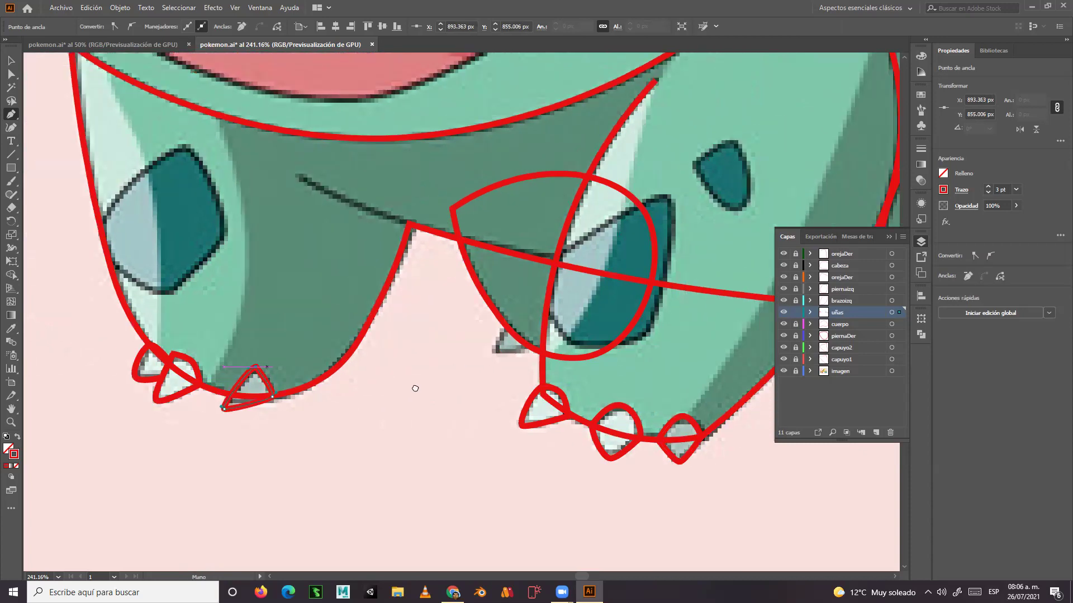
left_click(480, 337)
left_click(463, 364)
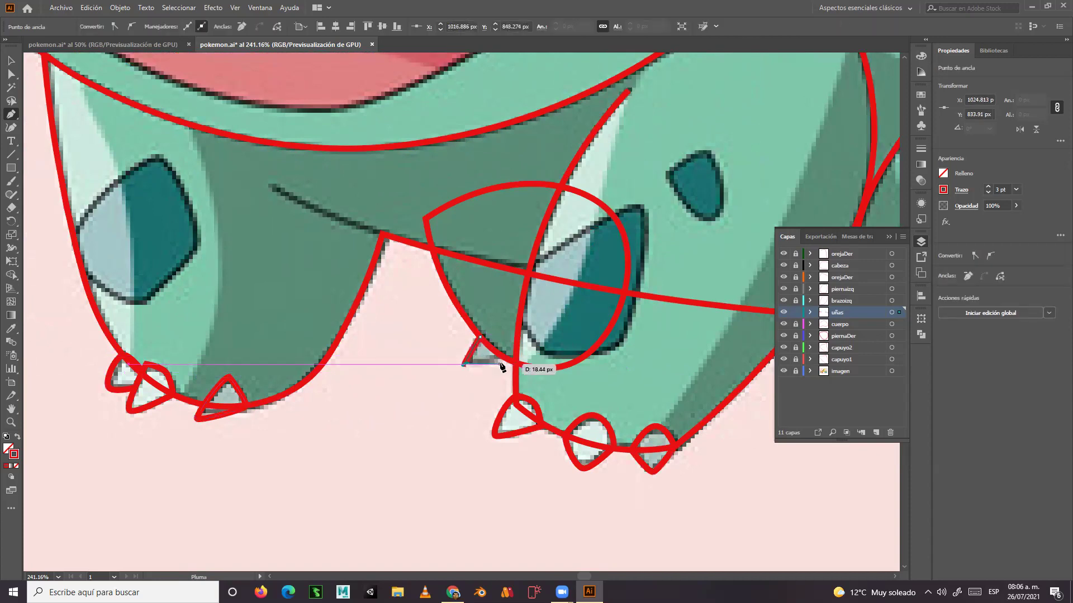
key("ctrl")
left_click_drag(481, 367, 480, 338)
left_click(481, 339)
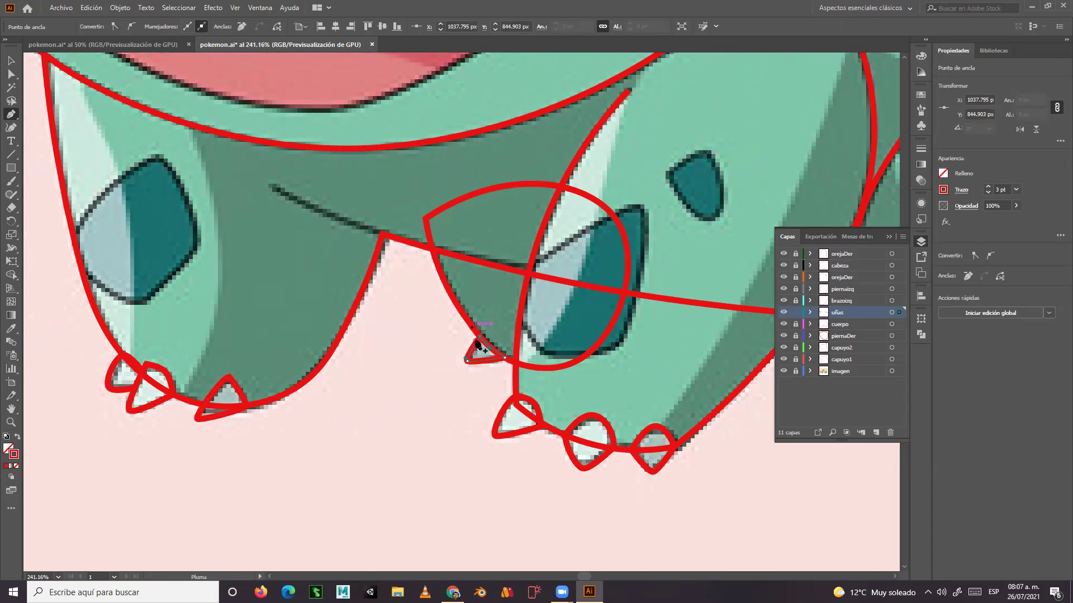
Trace the first claw of the rightmost hind foot as a closed Pen path, starting from its upper edge.
left_click_drag(712, 397, 244, 327)
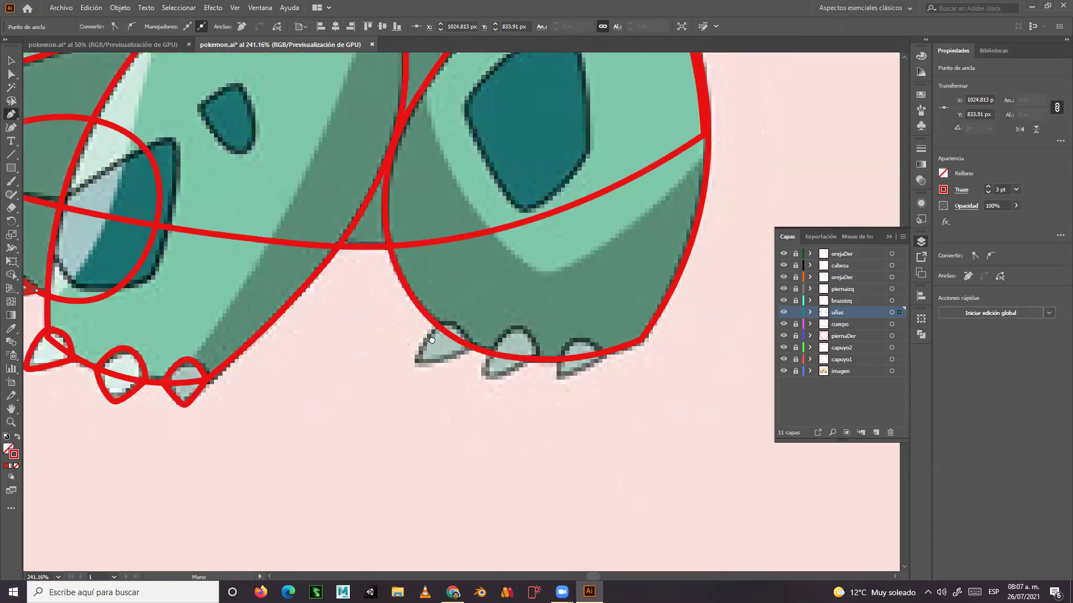
left_click(411, 358)
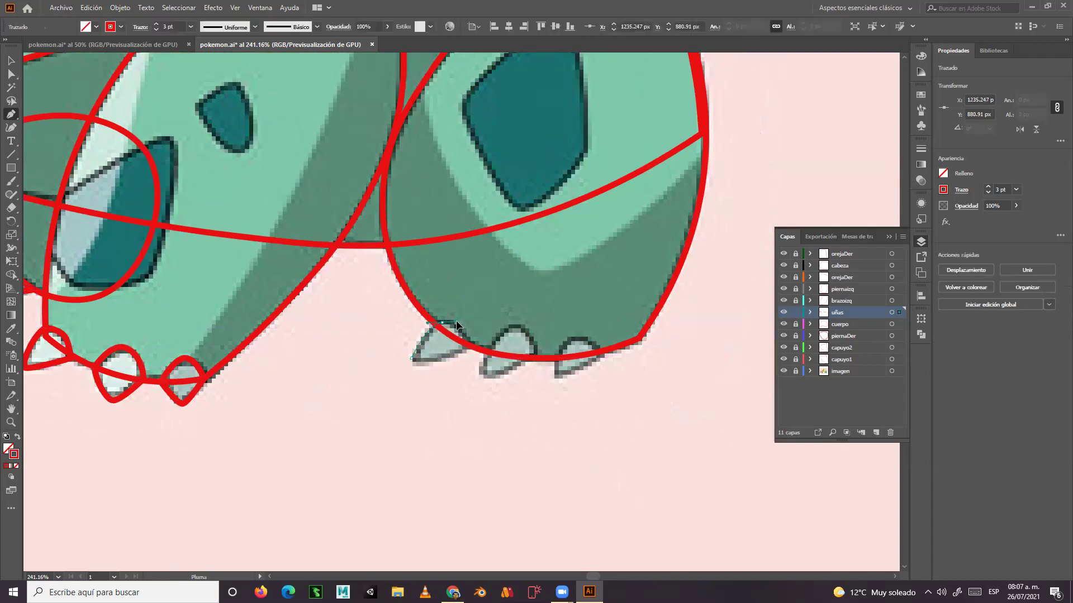
left_click(447, 329)
left_click(412, 358)
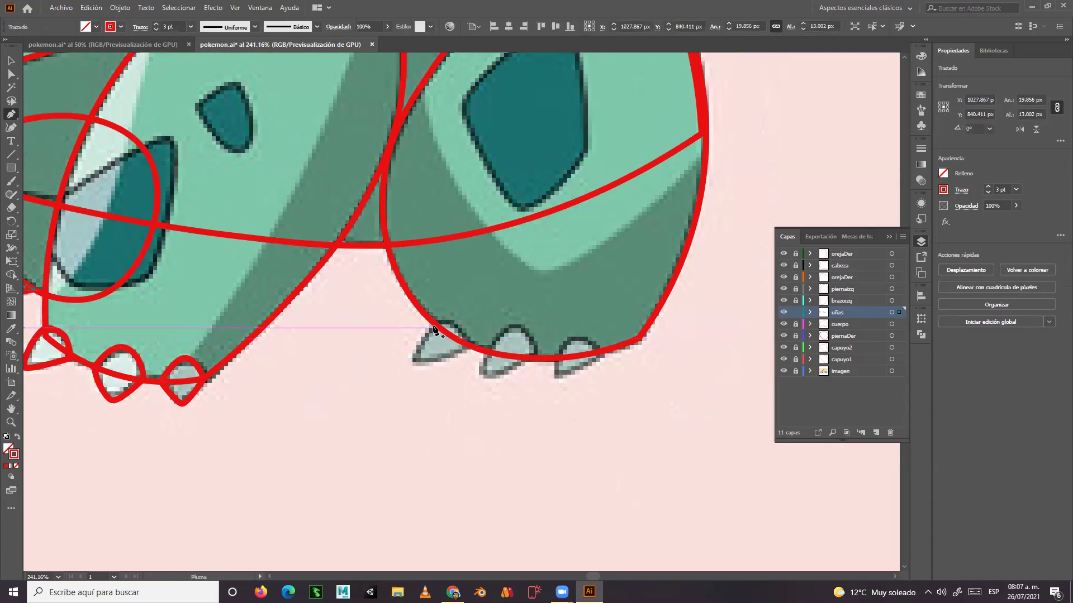
left_click(461, 329)
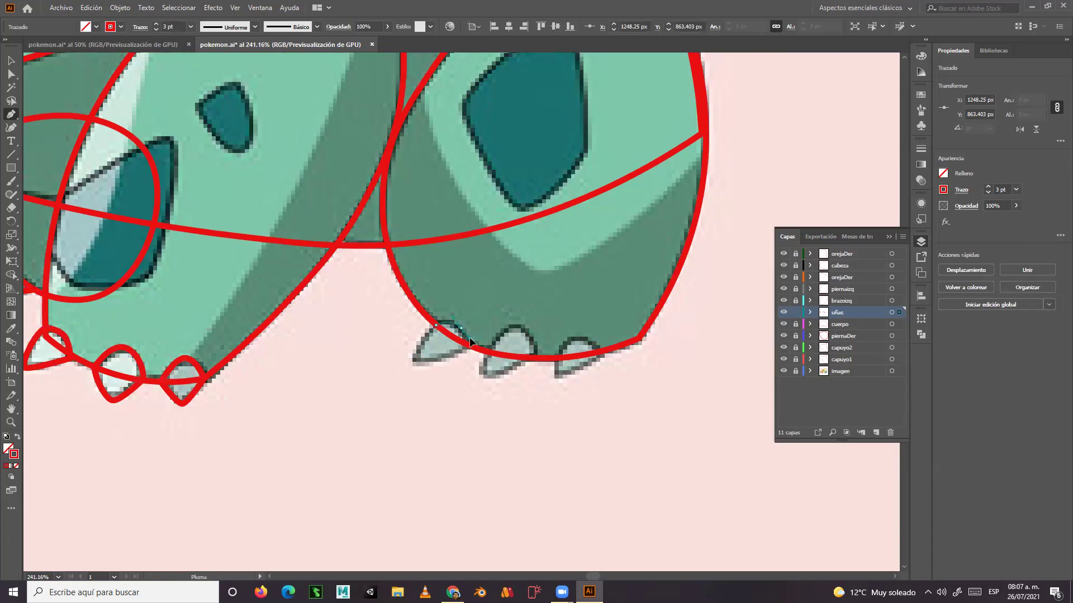
left_click_drag(470, 337, 410, 362)
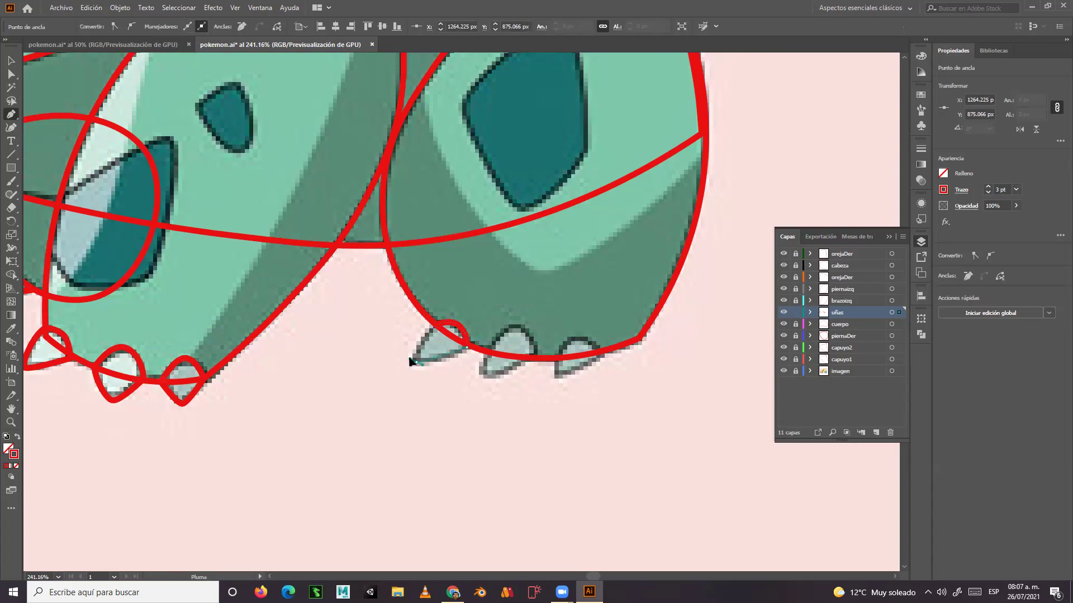
left_click(440, 335)
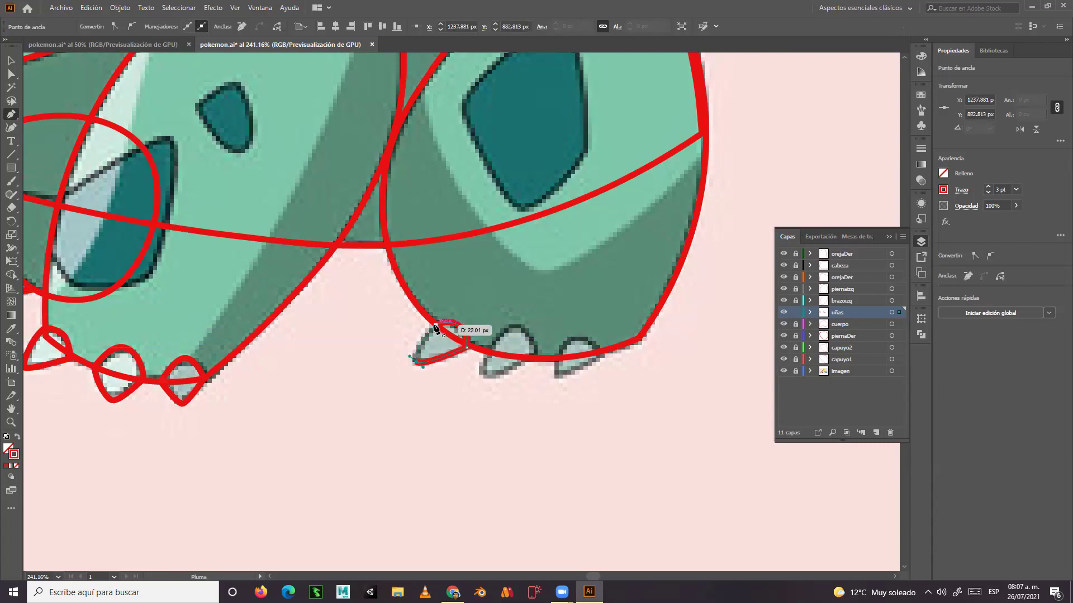
left_click(436, 329)
Trace the middle claw of the rightmost hind foot as a closed path.
left_click_drag(514, 363, 412, 364)
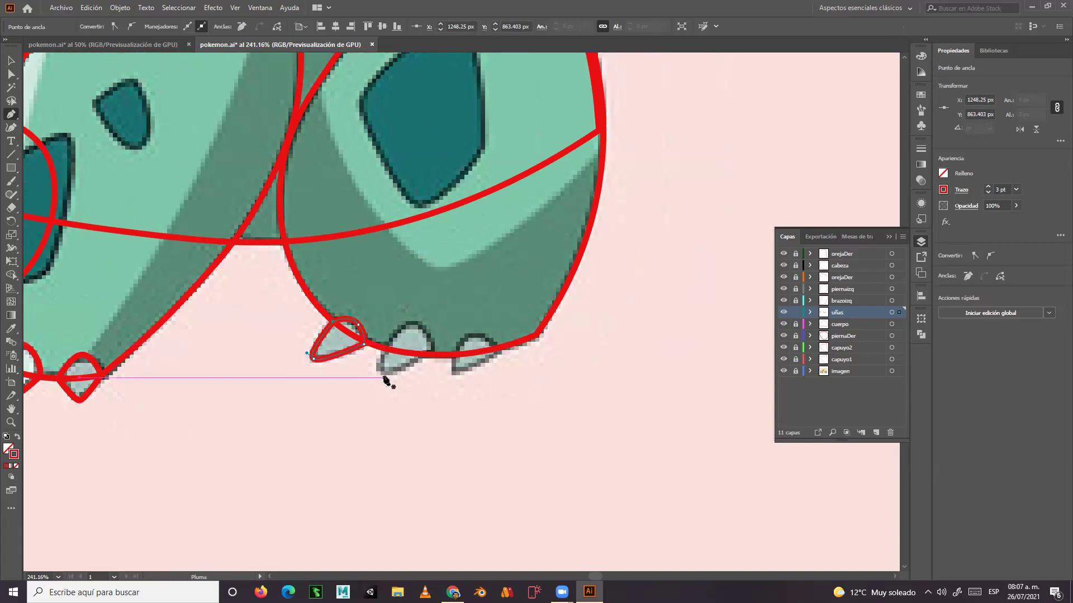
mouse_move(404, 336)
left_mouse_down()
mouse_move(420, 329)
mouse_move(422, 367)
mouse_move(382, 352)
mouse_move(408, 329)
mouse_move(395, 334)
left_mouse_up()
left_click(438, 349)
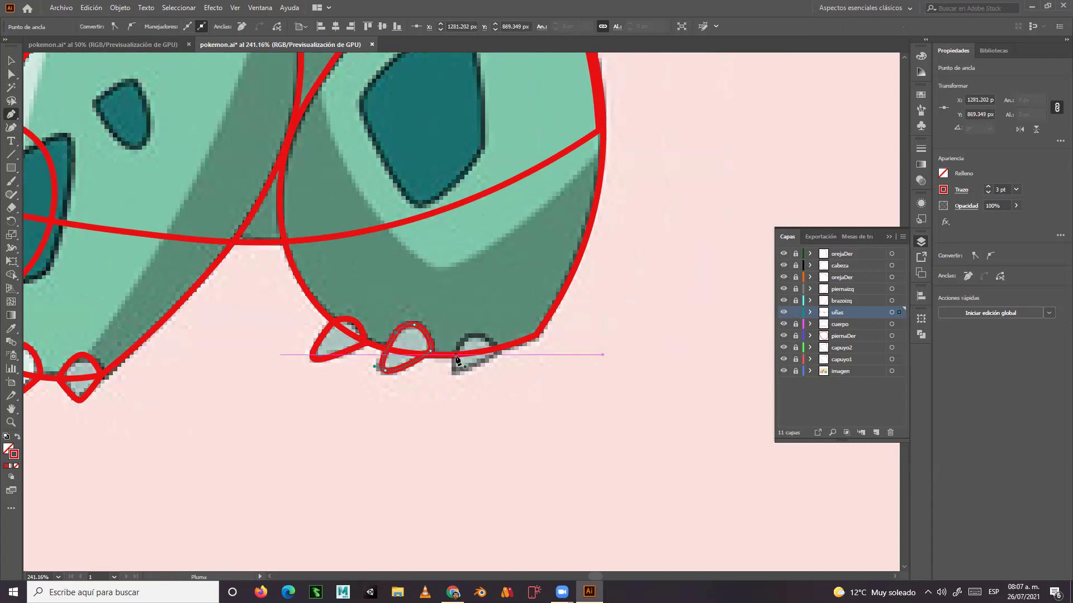
Trace the last claw of the rightmost hind foot and stop drawing with the Pen tool.
left_click(468, 337)
left_click_drag(468, 337, 455, 375)
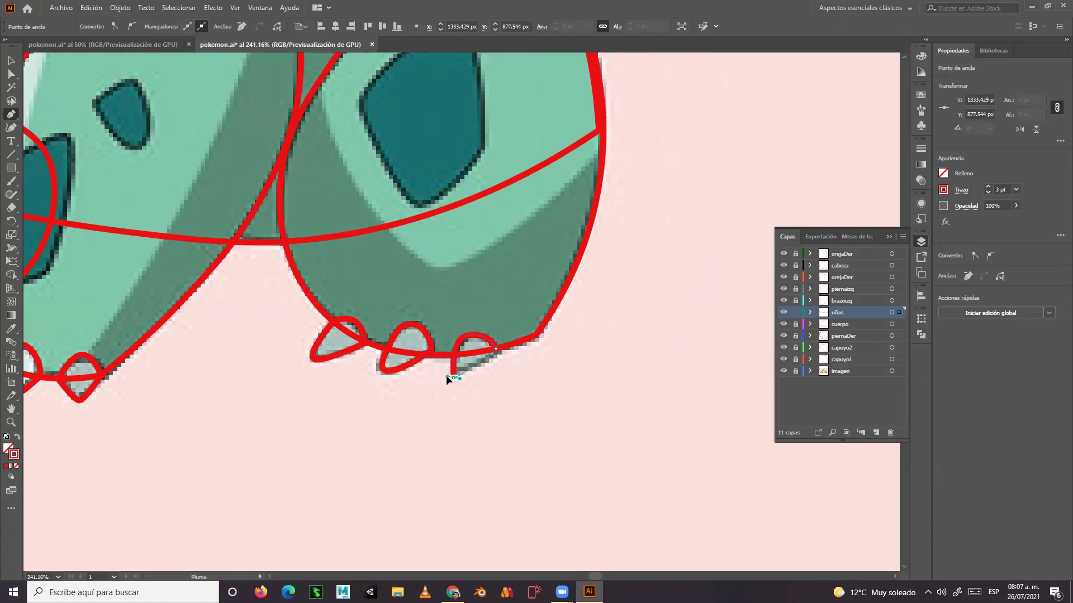
key("ctrl")
mouse_move(445, 379)
left_mouse_down()
mouse_move(439, 372)
mouse_move(456, 374)
left_mouse_up()
key("ctrl+j")
left_click(11, 61)
left_click_drag(230, 266, 554, 218)
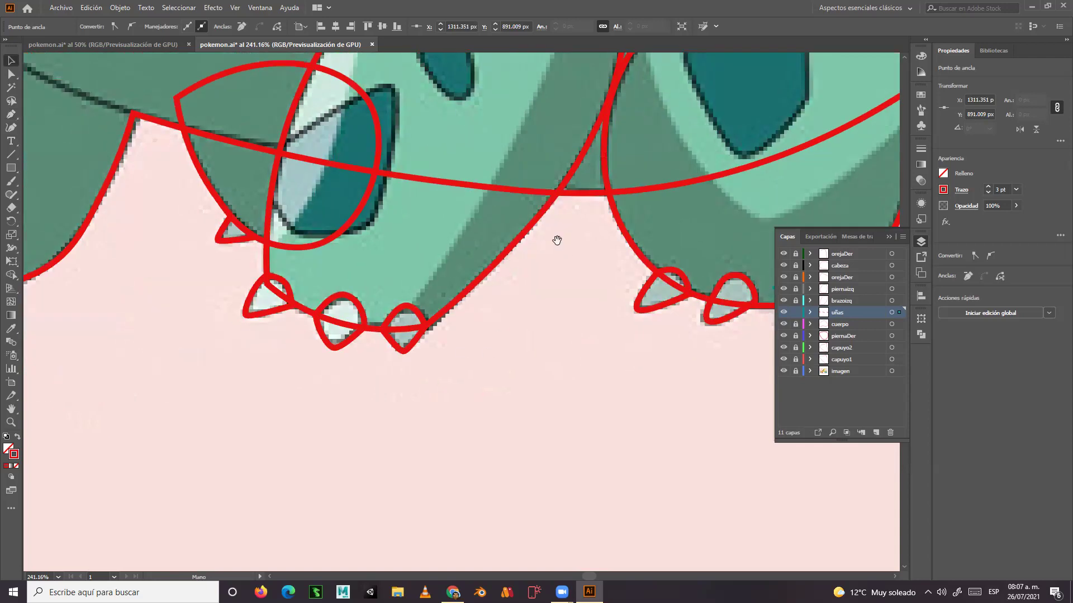
scroll(532, 240, "up", 5)
key("ctrl+minus")
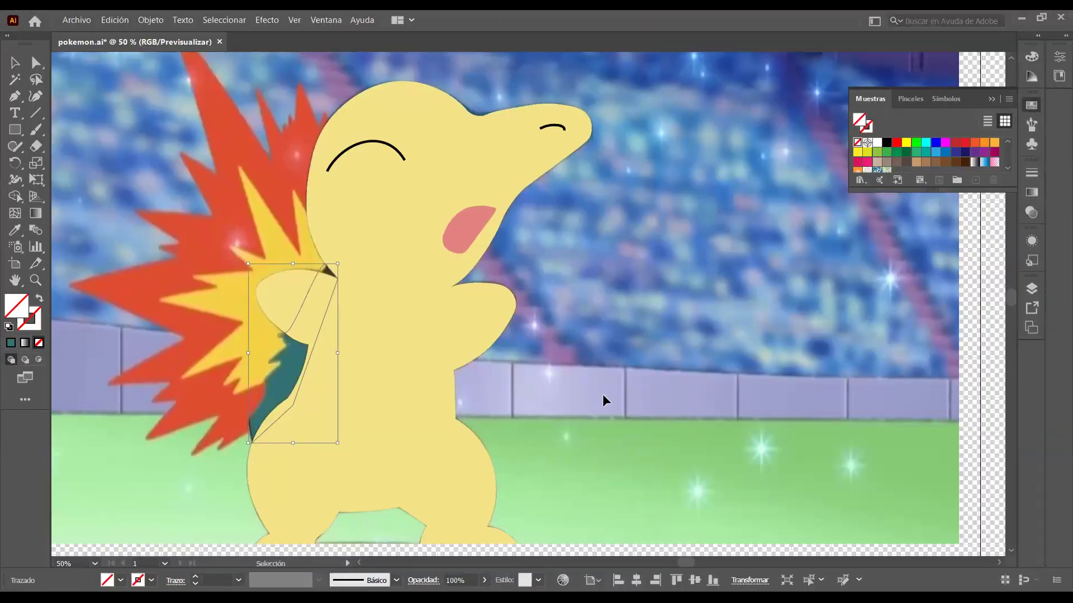
left_click(585, 315)
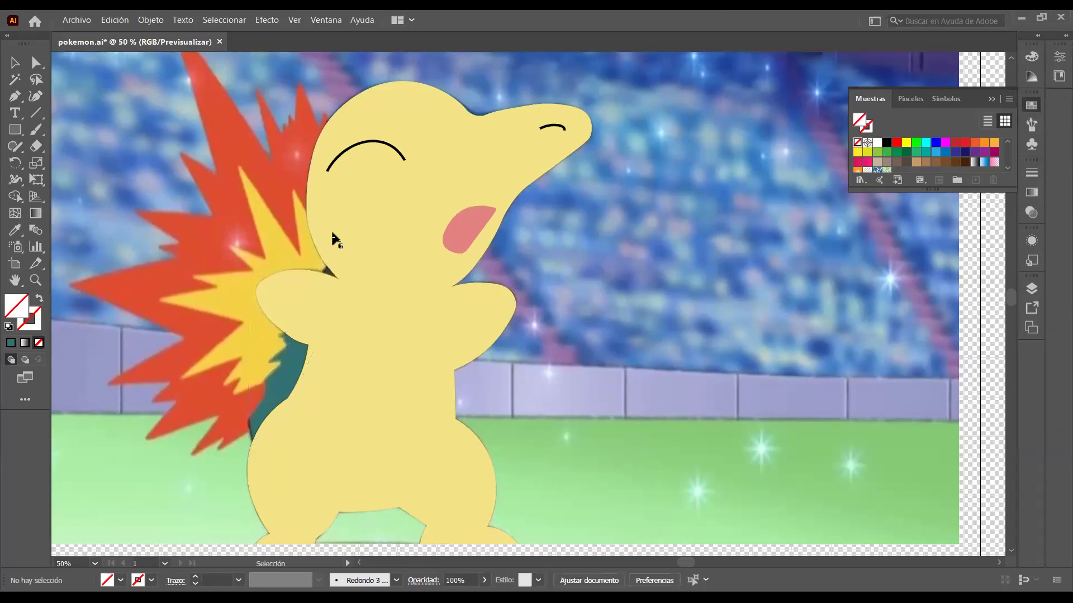
left_click(325, 261)
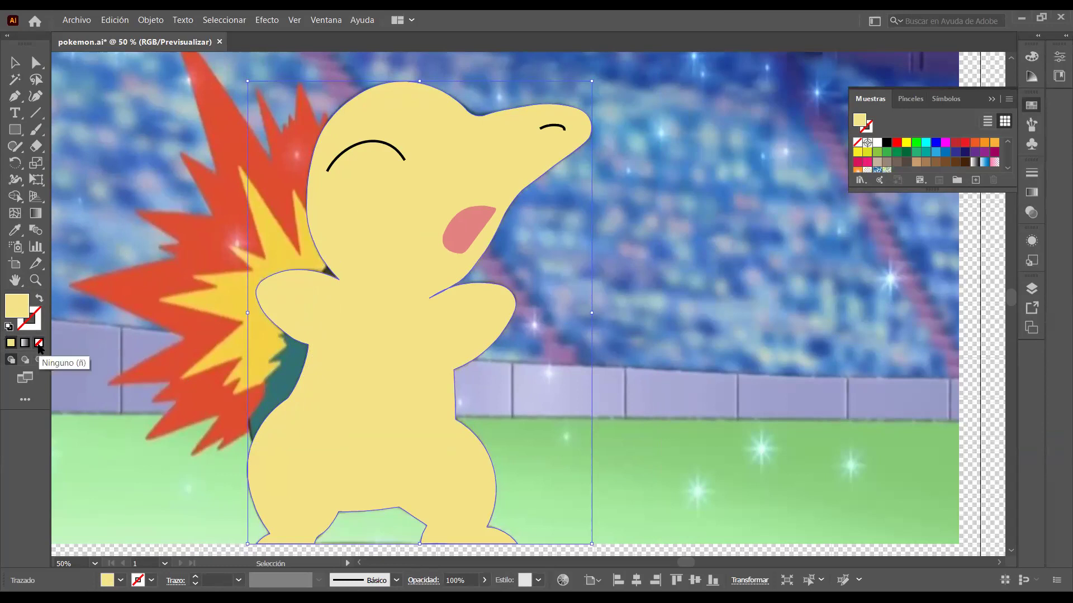
left_click(867, 237)
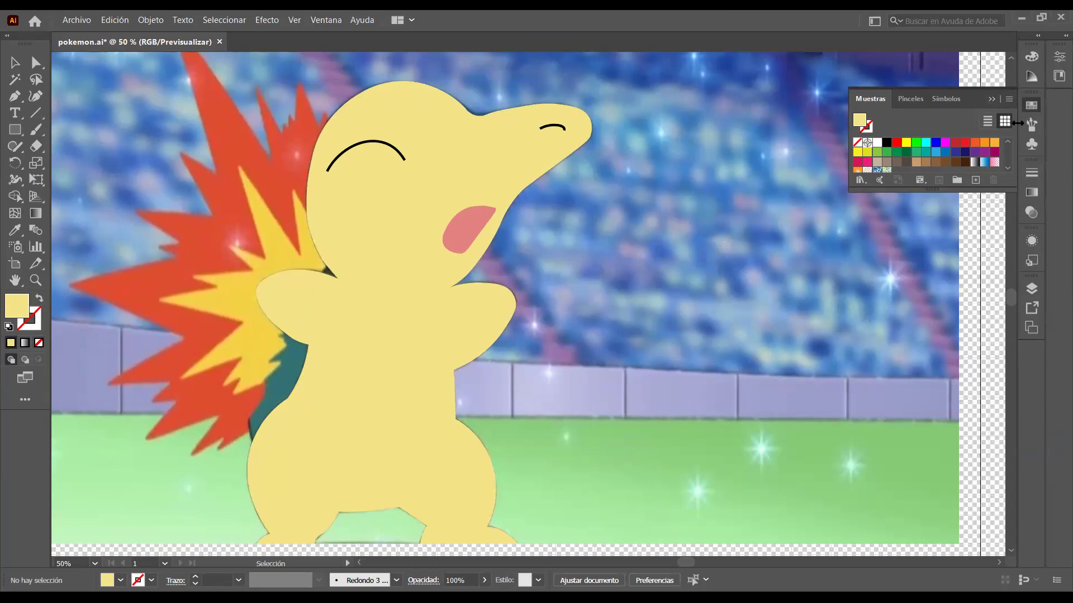
Show the Cyndaquil document's layers, collapse the cuerpo layer, look through the list down to original, and activate the yellow flame layer.
left_click(991, 100)
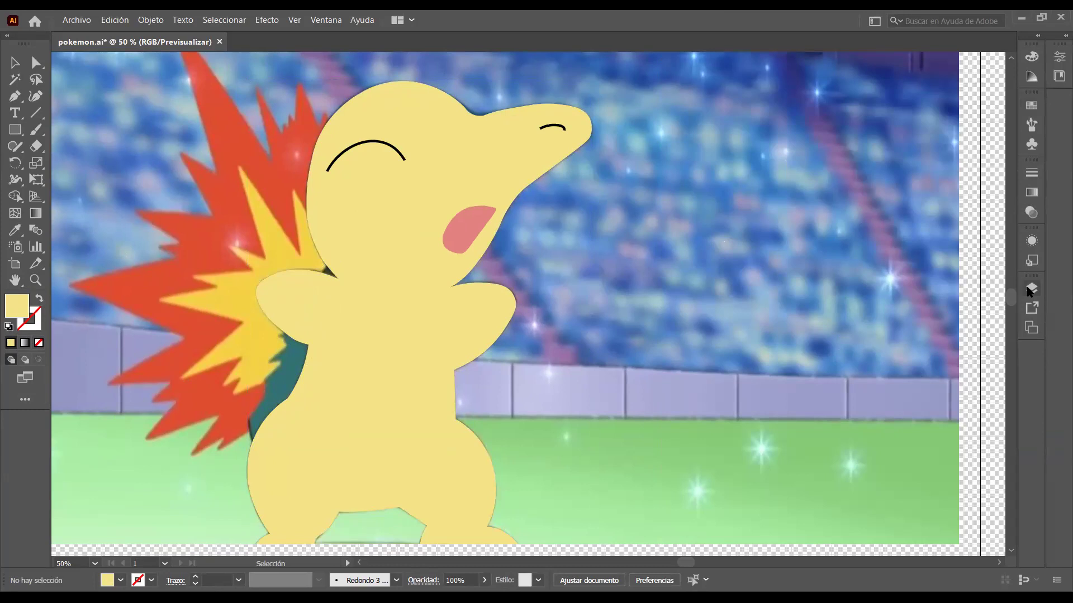
left_click(1032, 290)
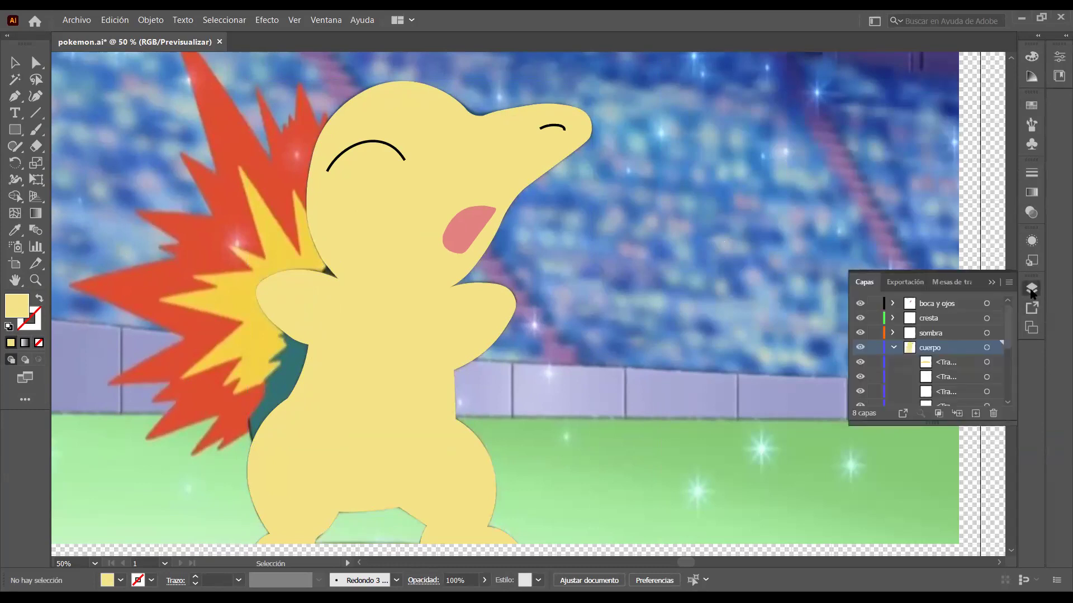
left_click(893, 347)
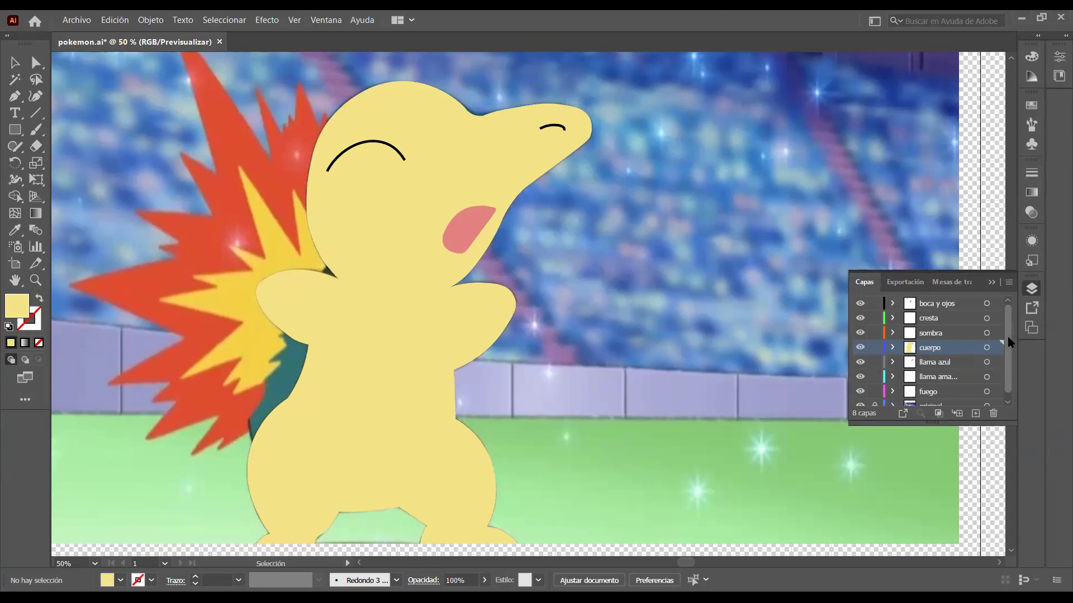
scroll(1008, 344, "down", 1)
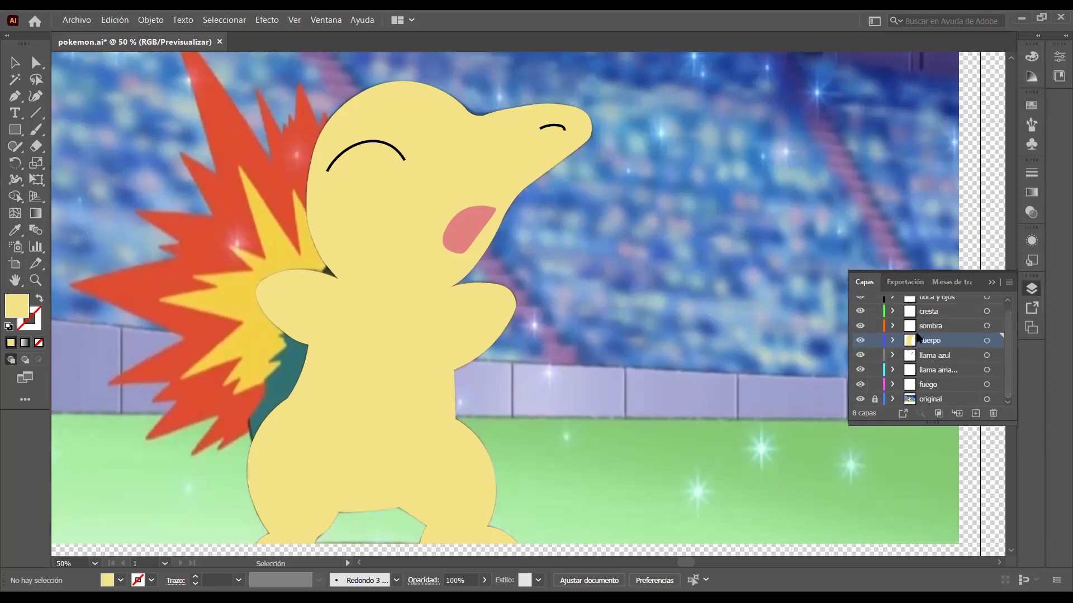
scroll(919, 336, "up", 1)
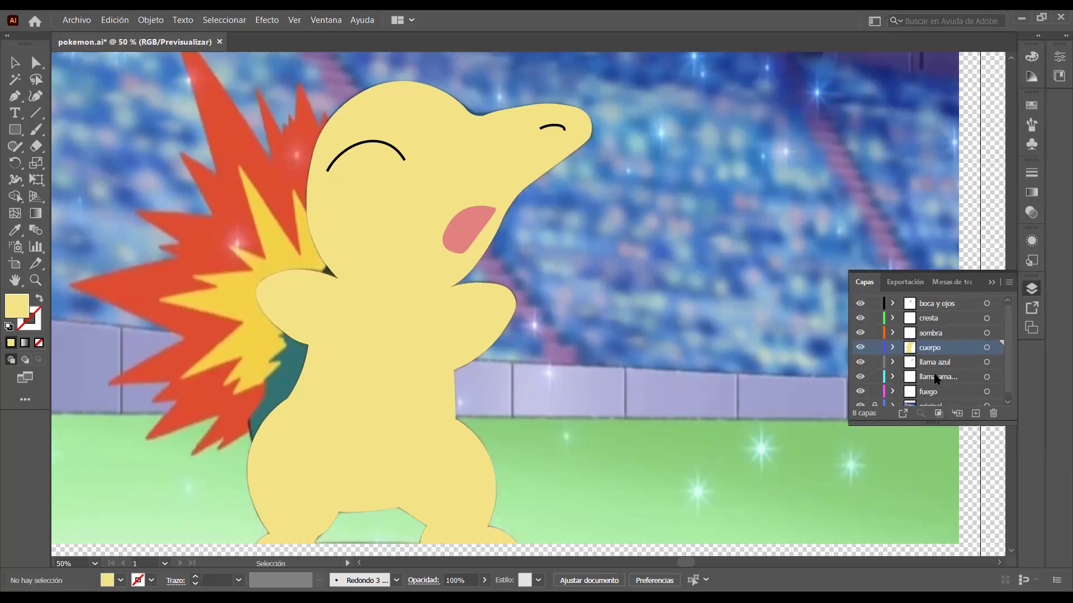
left_click(936, 377)
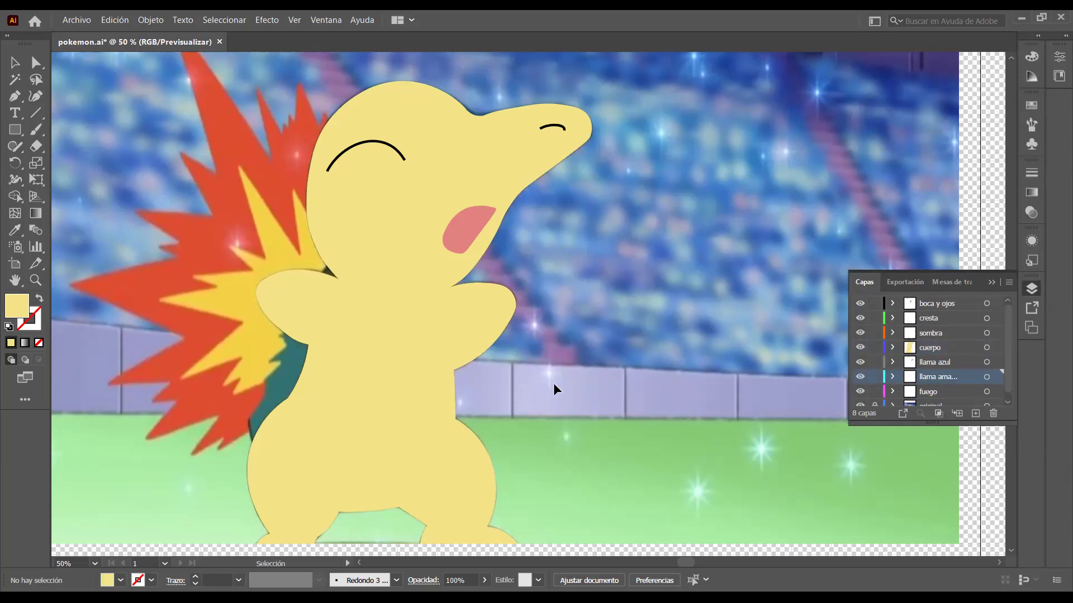
Move the yellow body shape, both curved leg pieces and the thin side sliver away from the Cyndaquil in the reference image.
left_click_drag(426, 366, 711, 269)
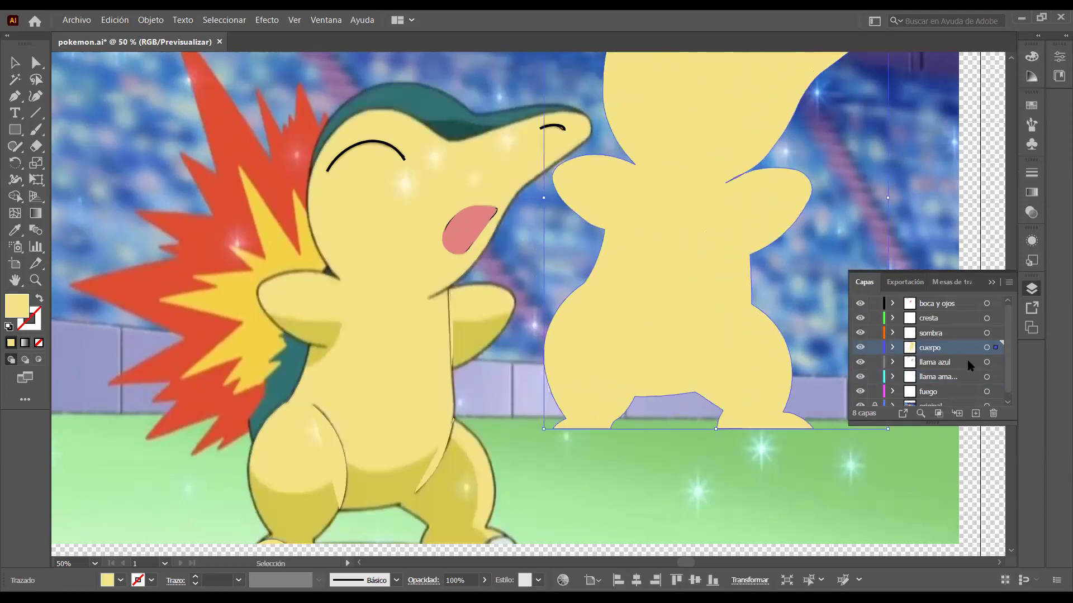
left_click(449, 450)
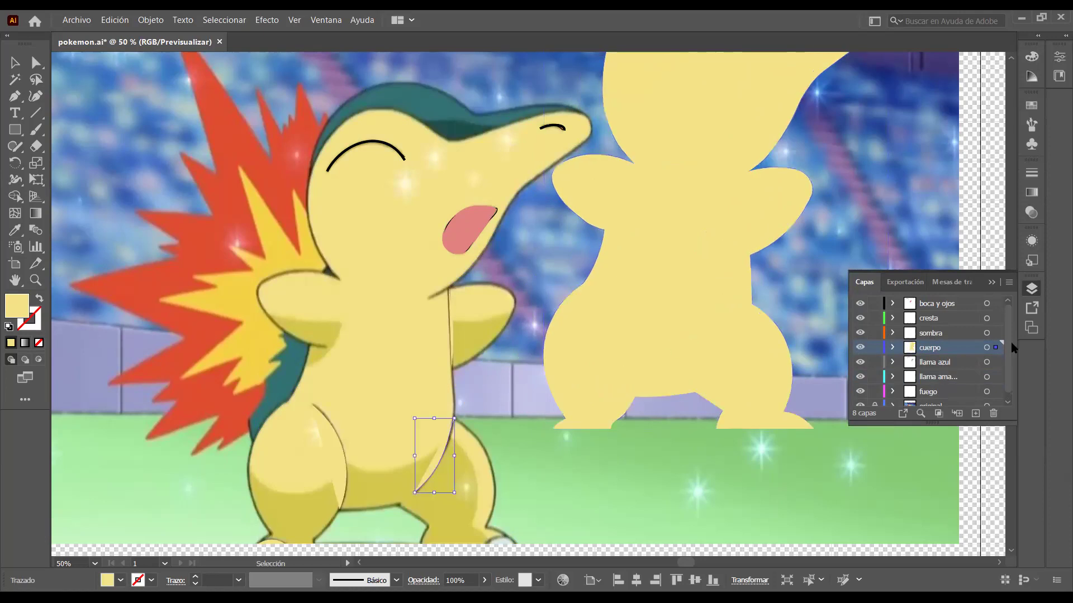
left_click_drag(438, 455, 662, 425)
left_click_drag(335, 448, 544, 284)
left_click(450, 338)
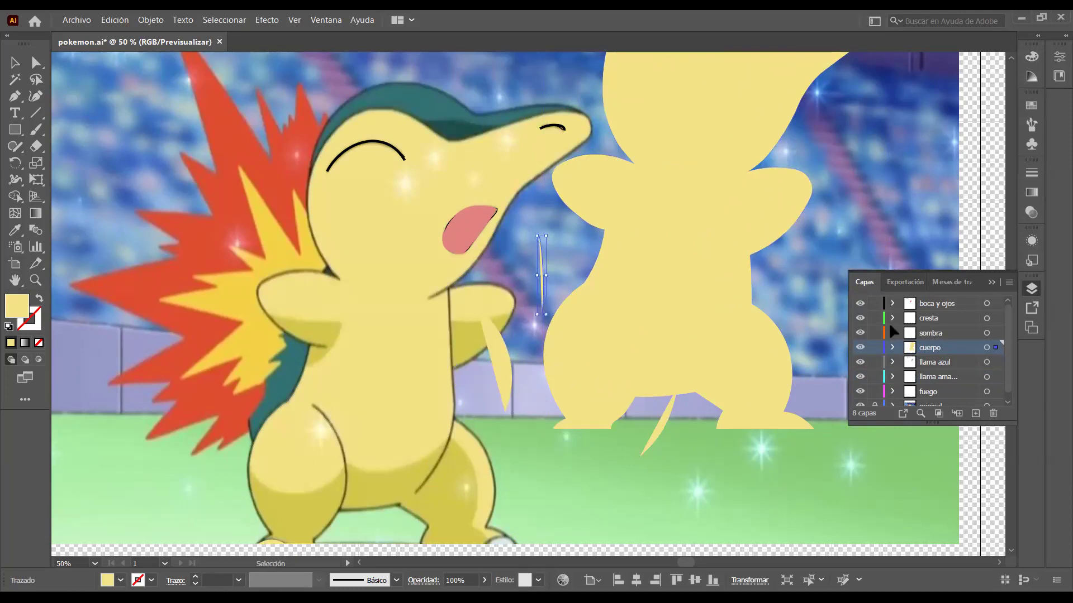
Look through the layers, activate boca y ojos, and move the pink mouth shape off the reference image's mouth.
mouse_move(985, 348)
left_mouse_down()
mouse_move(812, 424)
mouse_move(875, 375)
mouse_move(981, 347)
left_mouse_up()
scroll(927, 380, "down", 1)
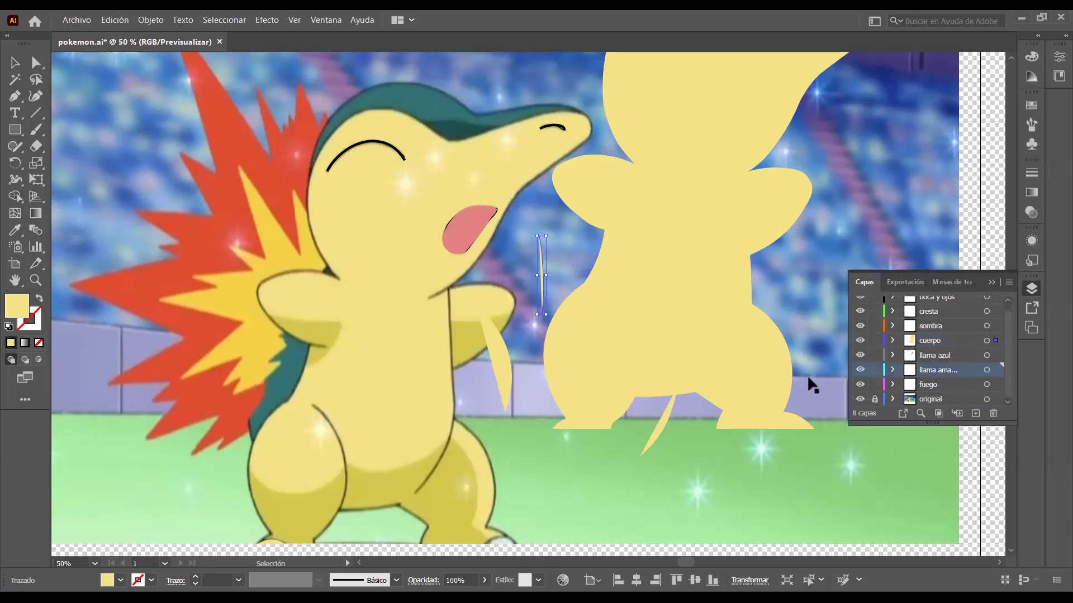
scroll(949, 375, "up", 1)
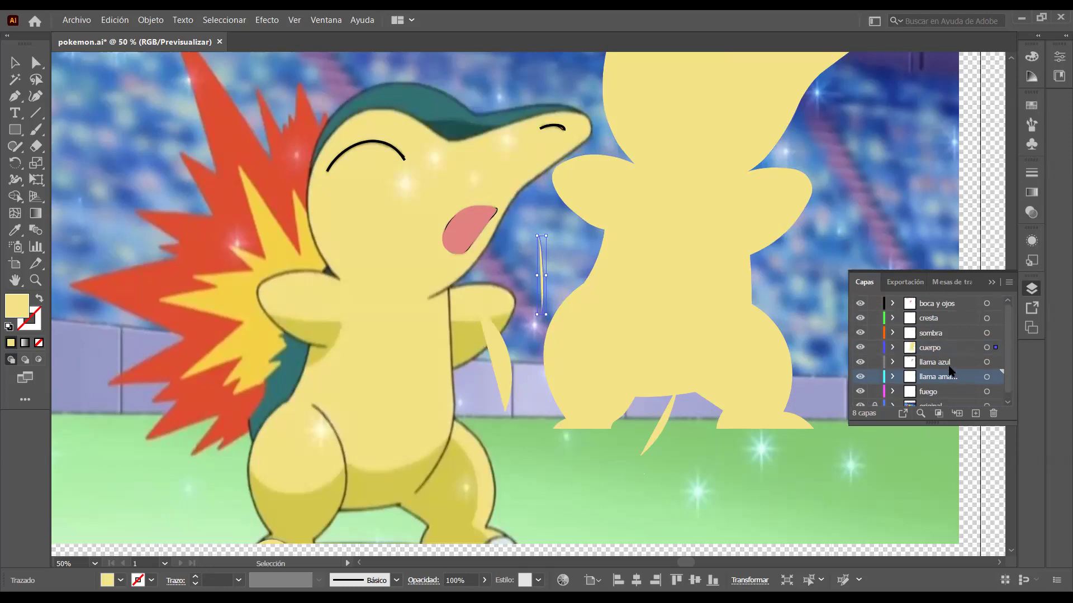
left_click(944, 305)
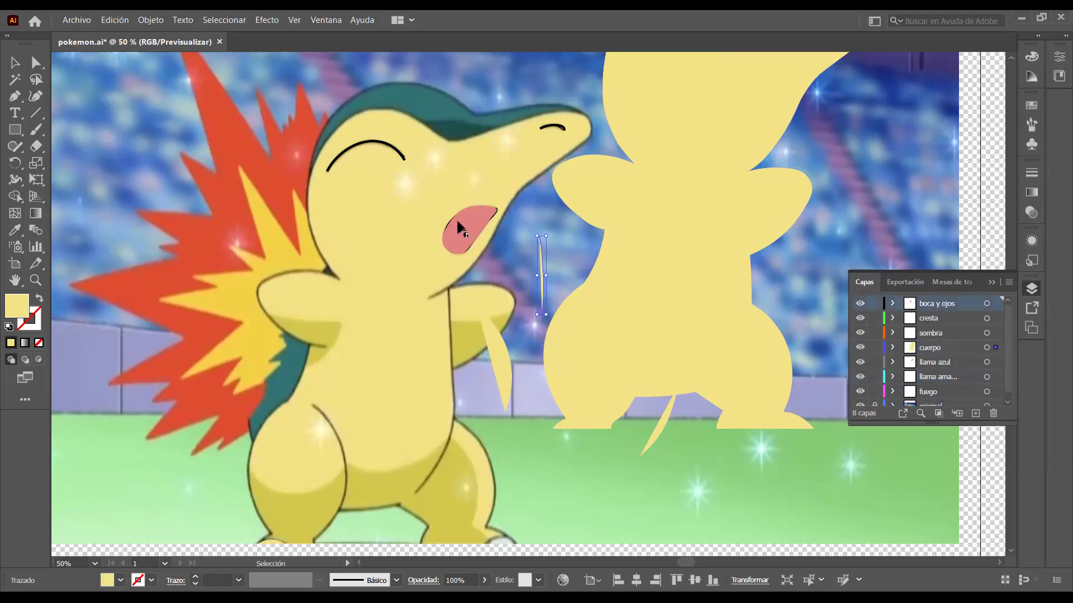
left_click(458, 234)
left_click_drag(458, 233, 613, 171)
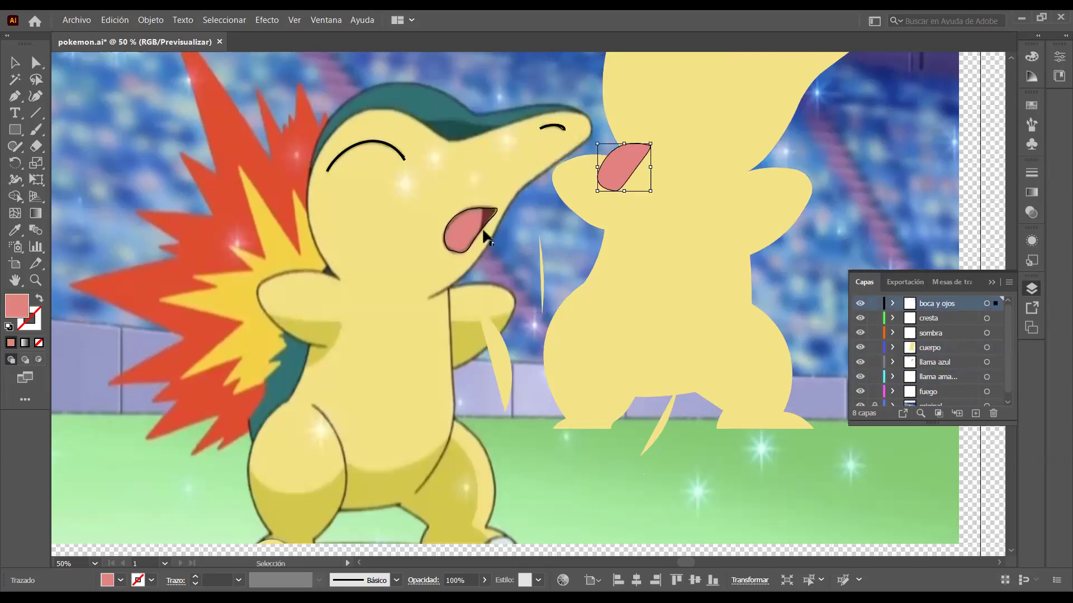
Select the mouth outline, the eye line and the nostril line in turn to examine their layers and strokes, ending with nothing selected.
left_click(480, 235)
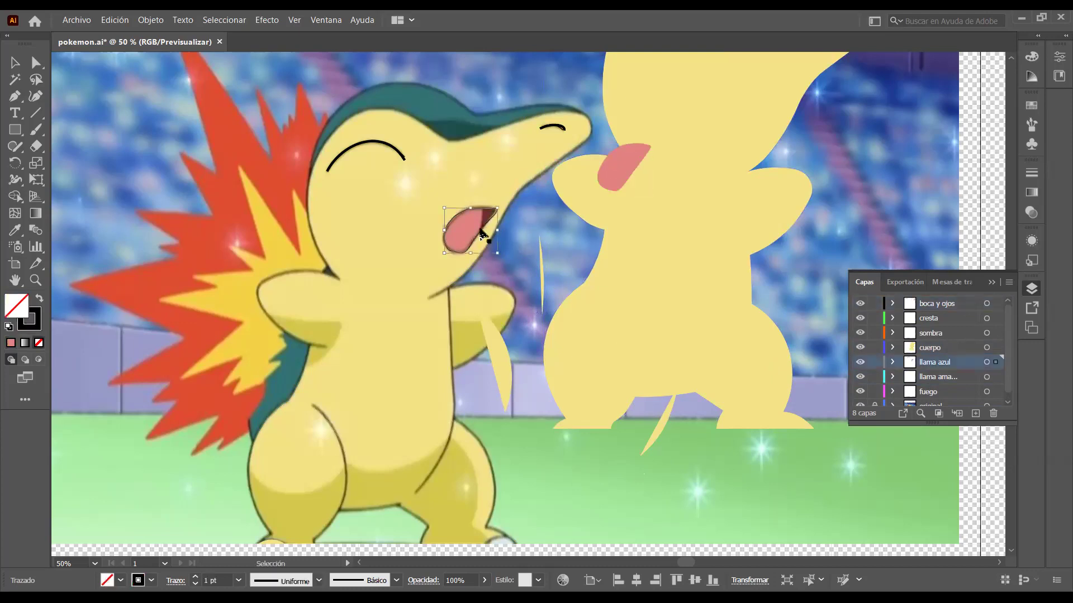
left_click(403, 161)
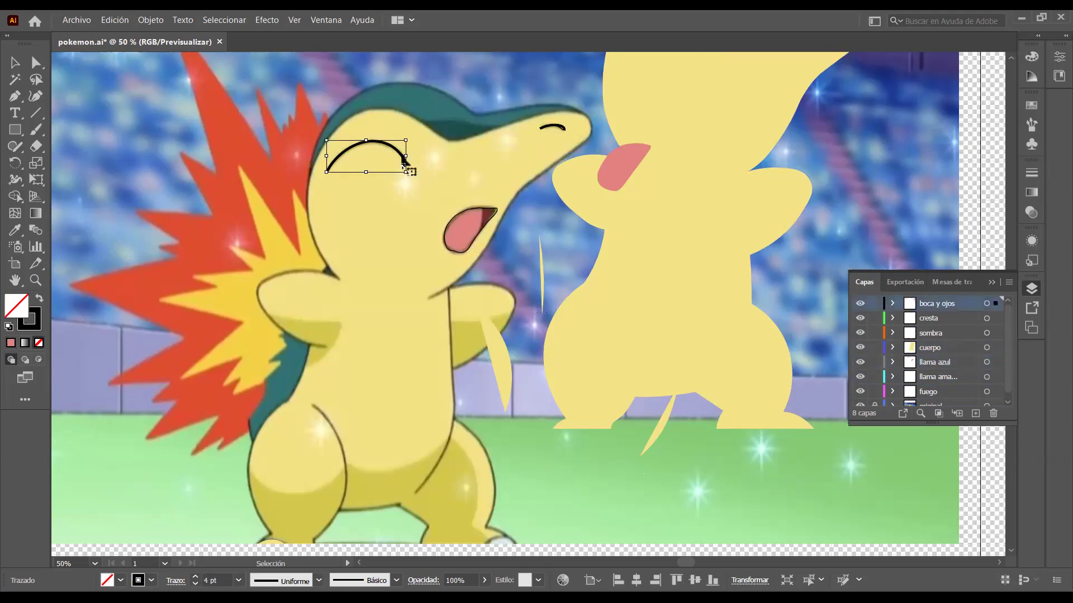
left_click(545, 131)
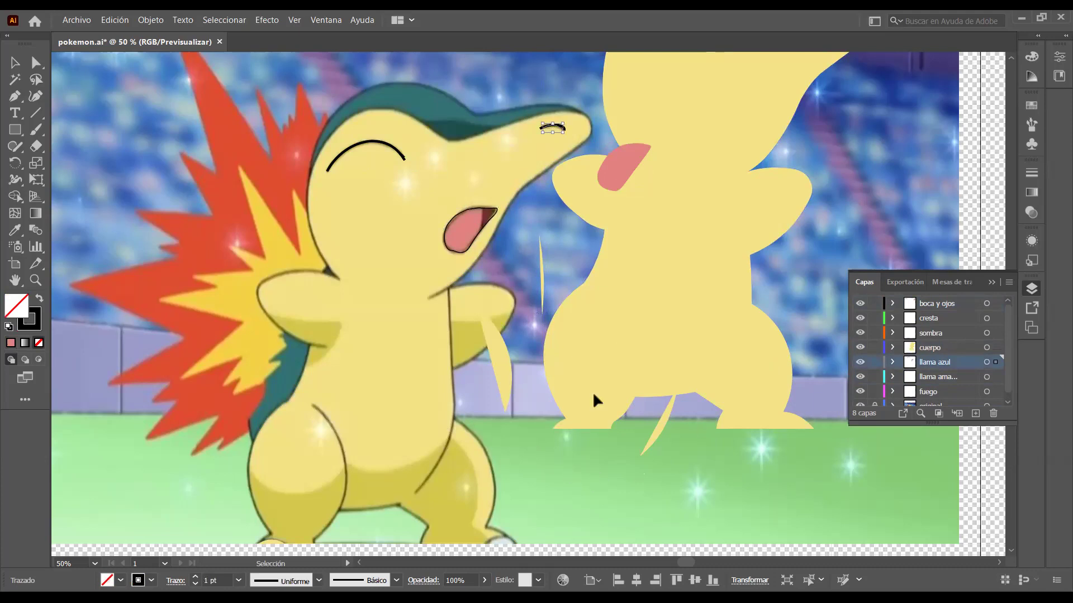
scroll(720, 247, "up", 2)
scroll(721, 248, "up", 4)
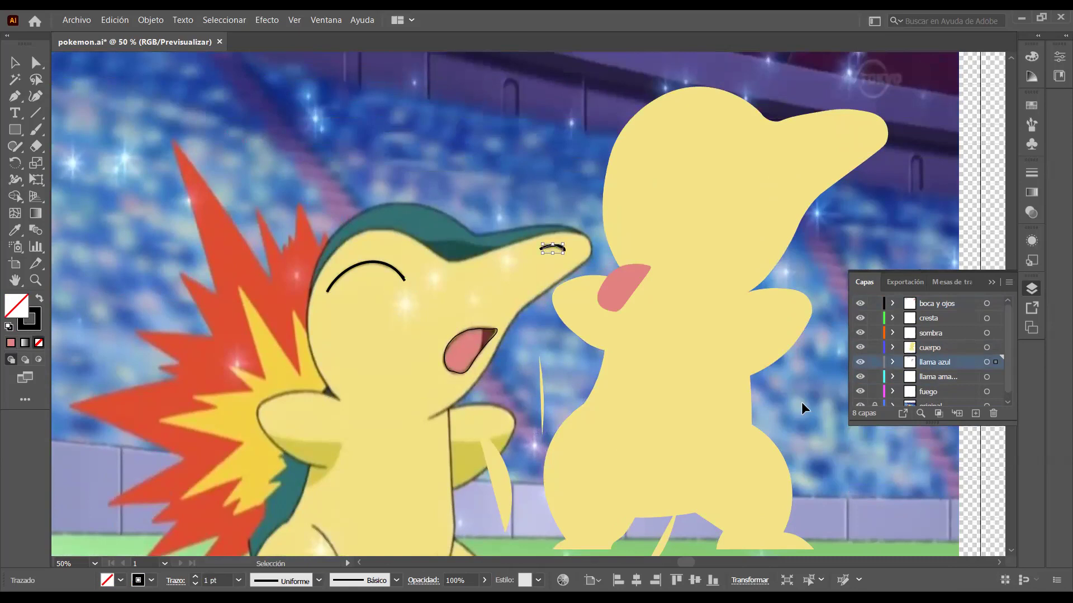
scroll(491, 454, "down", 7)
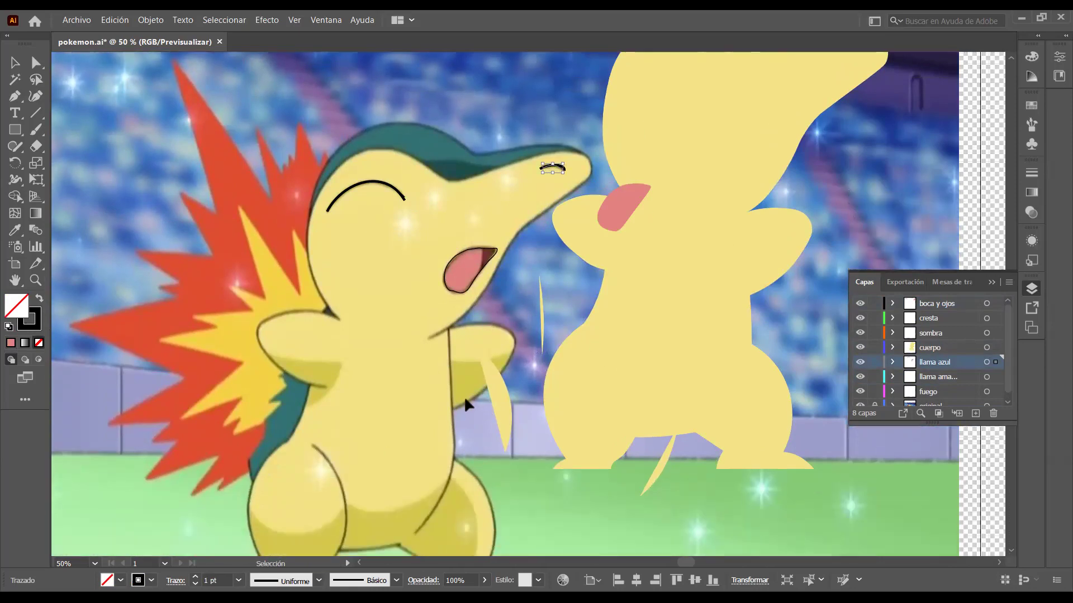
scroll(479, 371, "down", 3)
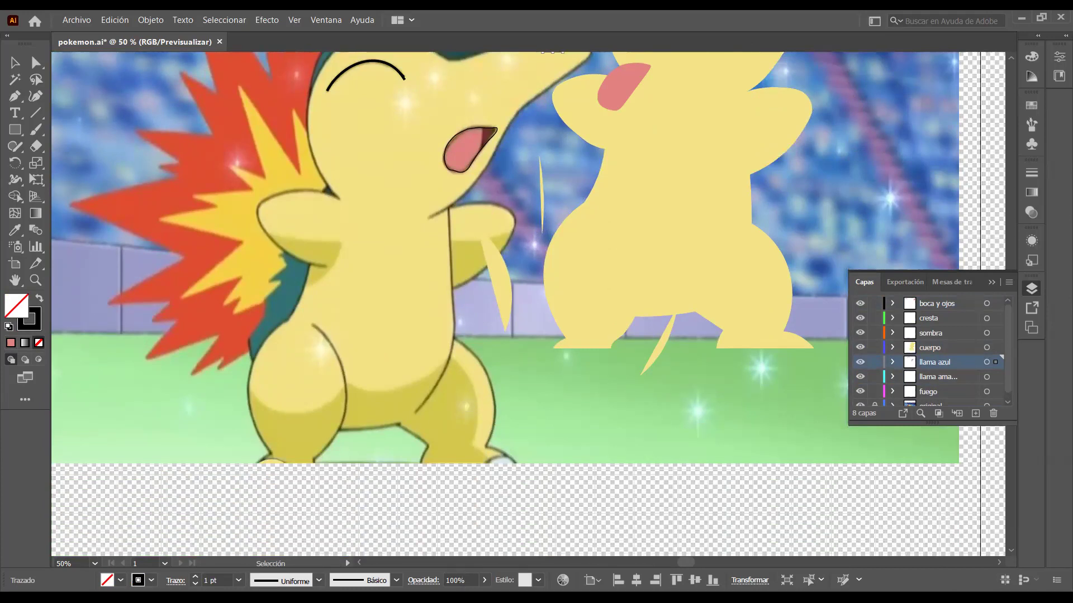
scroll(453, 478, "up", 2)
left_click(453, 478)
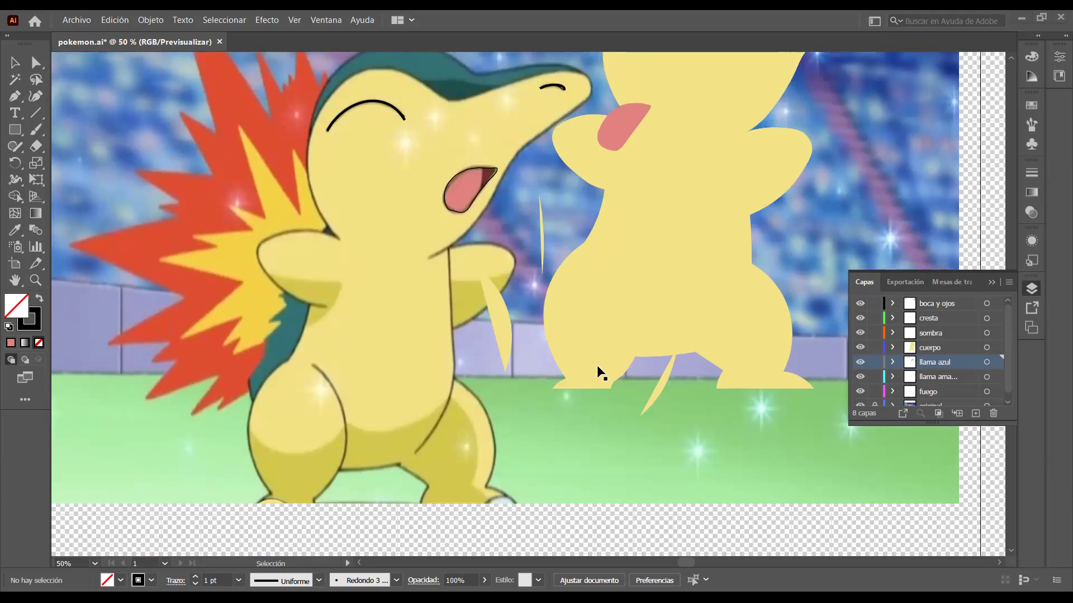
Undo the moves of the mouth, body and small yellow pieces, along with the earlier fill removals on the flame shapes.
key("a")
key("ctrl+z")
key("ctrl+z")
key("ctrl+z")
key("ctrl+z")
key("ctrl+z")
key("ctrl+z")
key("ctrl+z")
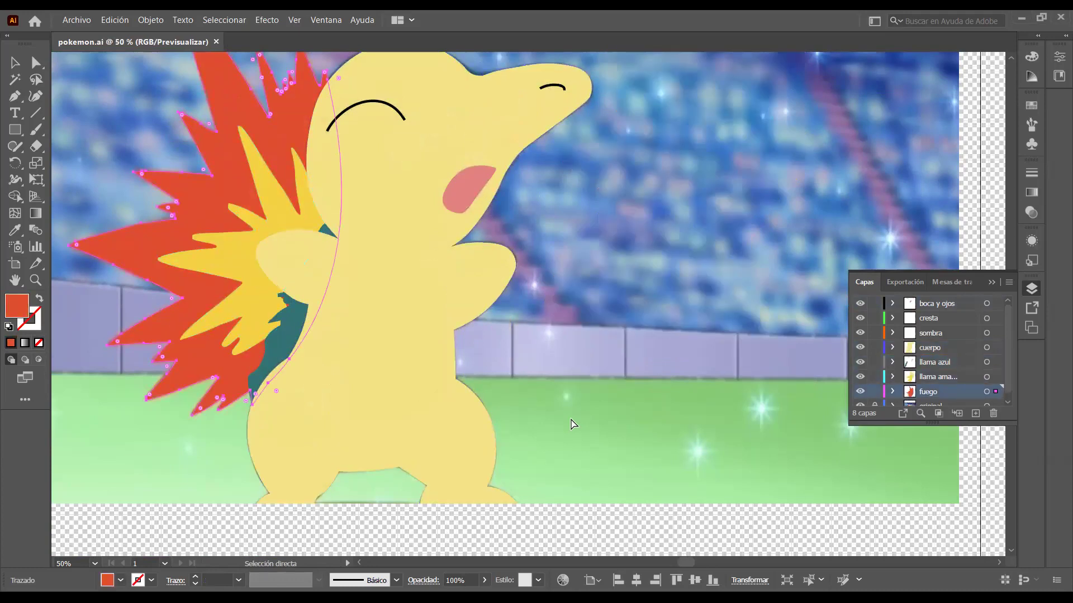
key("v")
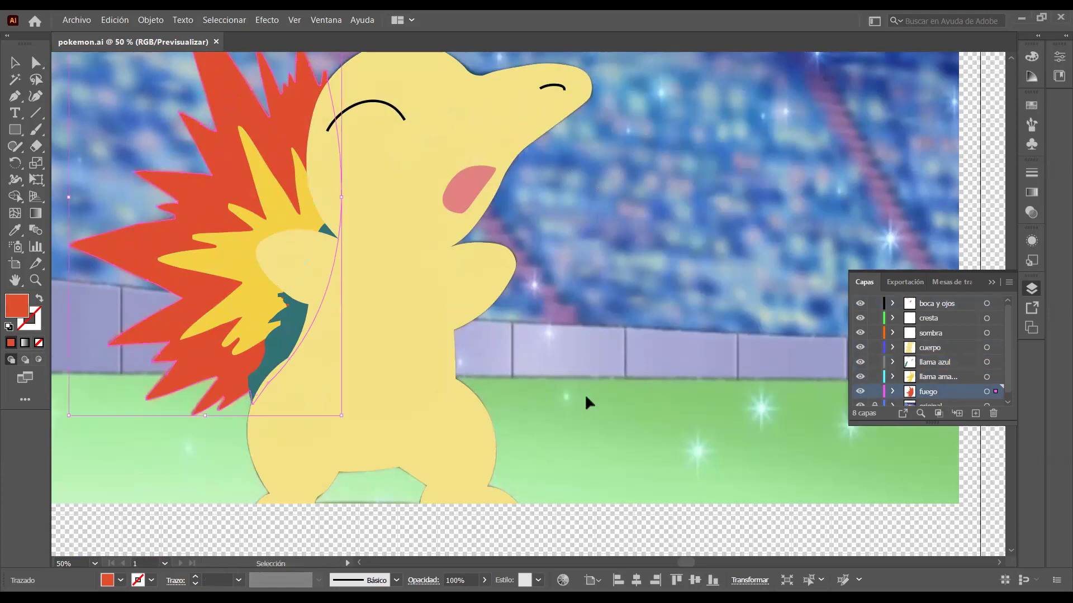
Deselect the red flame and draw a small upright rectangle on the empty artboard area below the image.
left_click_drag(1009, 350, 1009, 372)
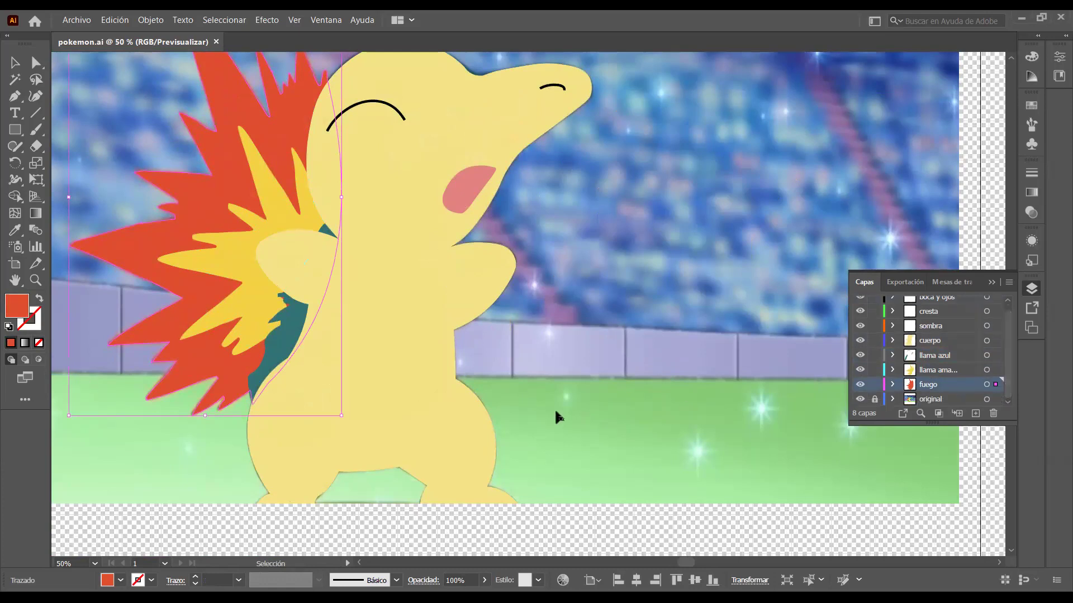
left_click(35, 281)
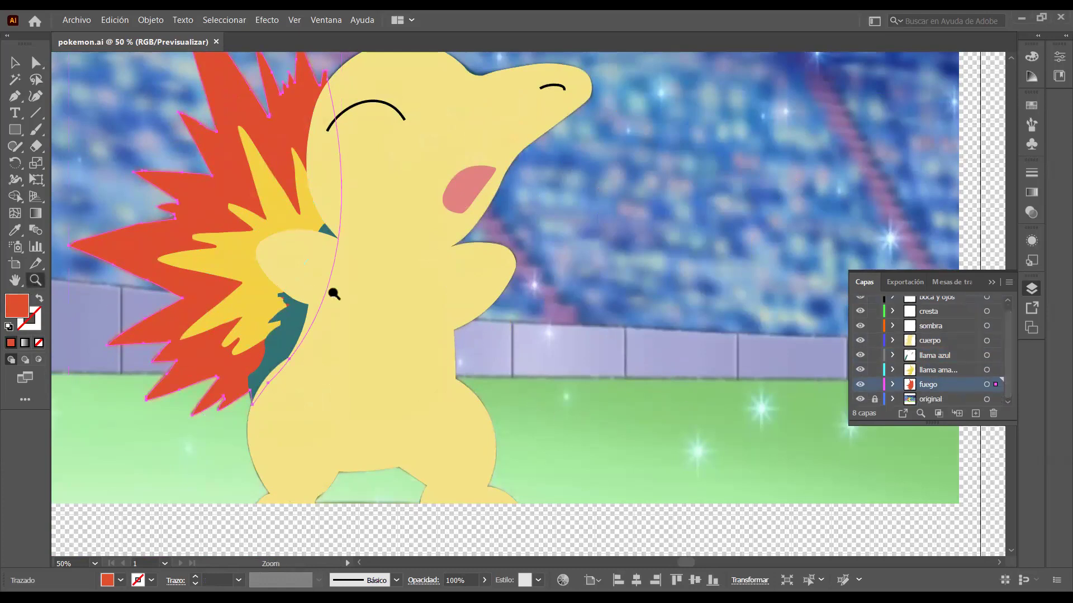
left_click_drag(457, 292, 367, 298)
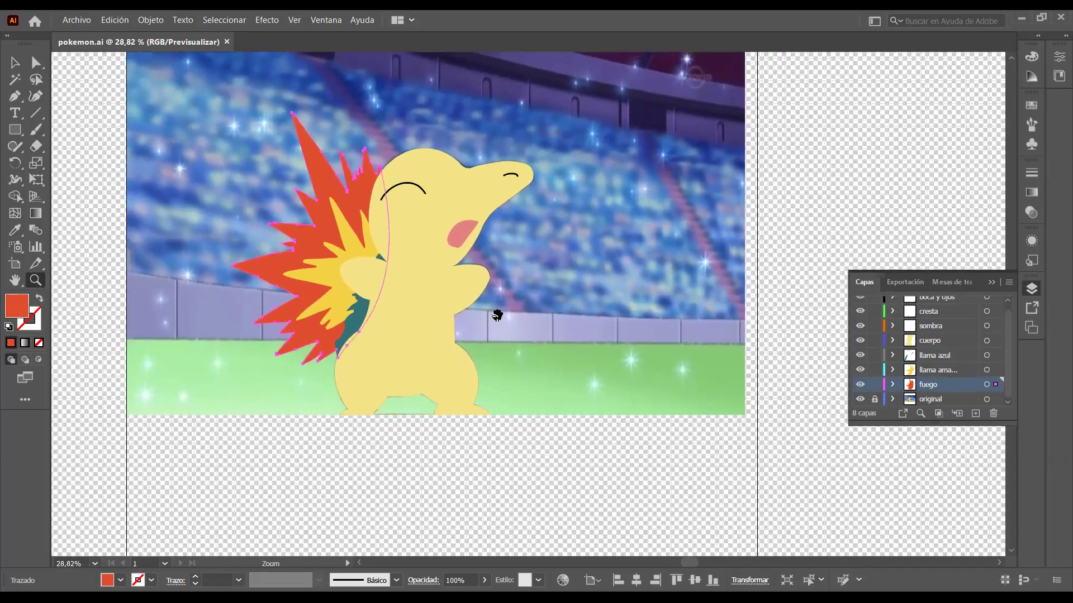
left_click_drag(496, 315, 493, 242)
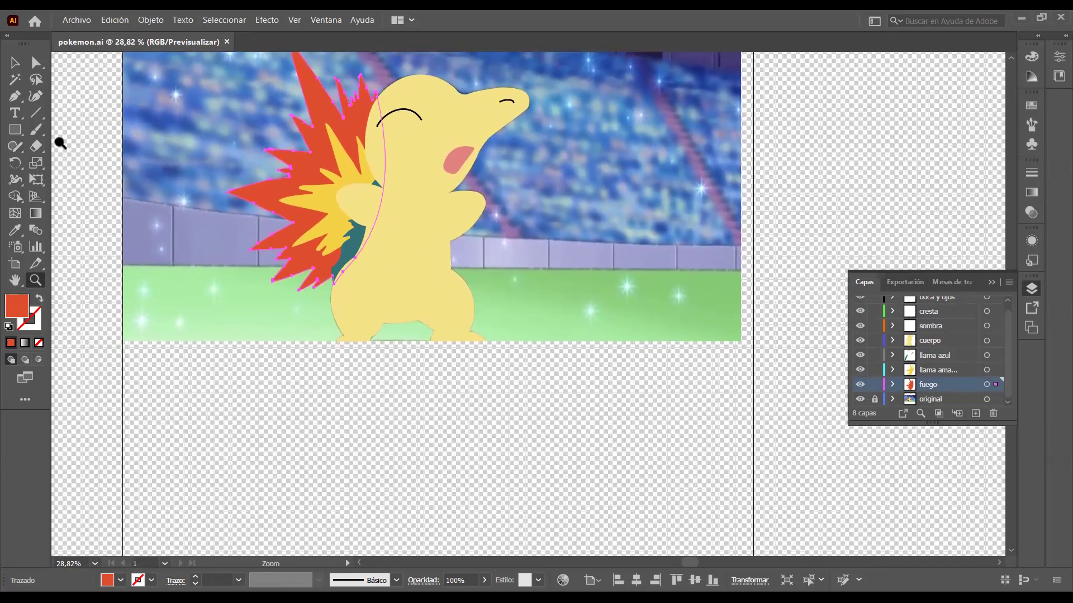
left_click(15, 63)
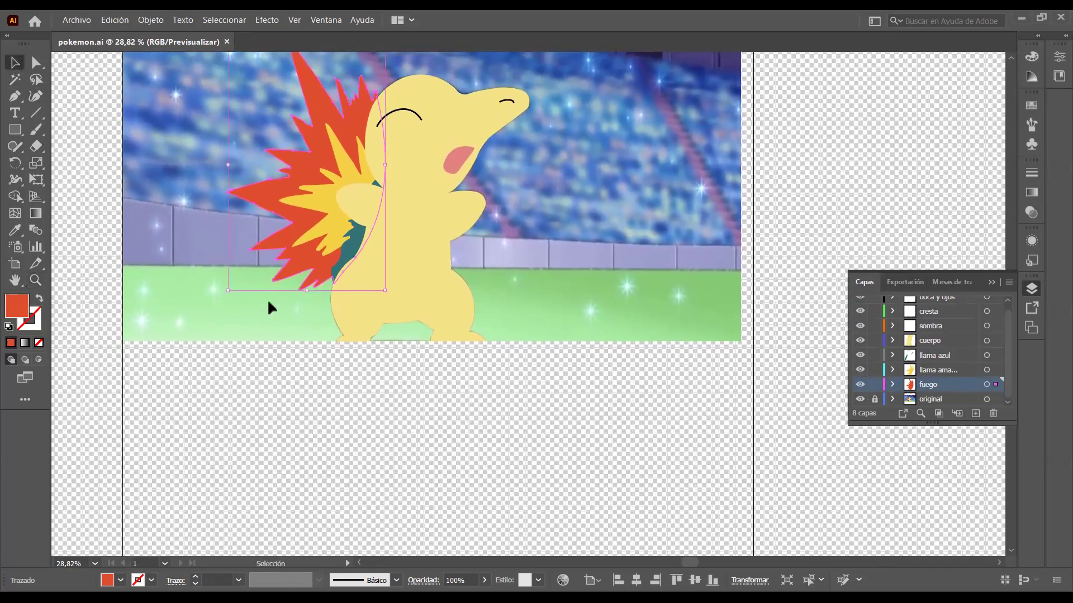
left_click(246, 403)
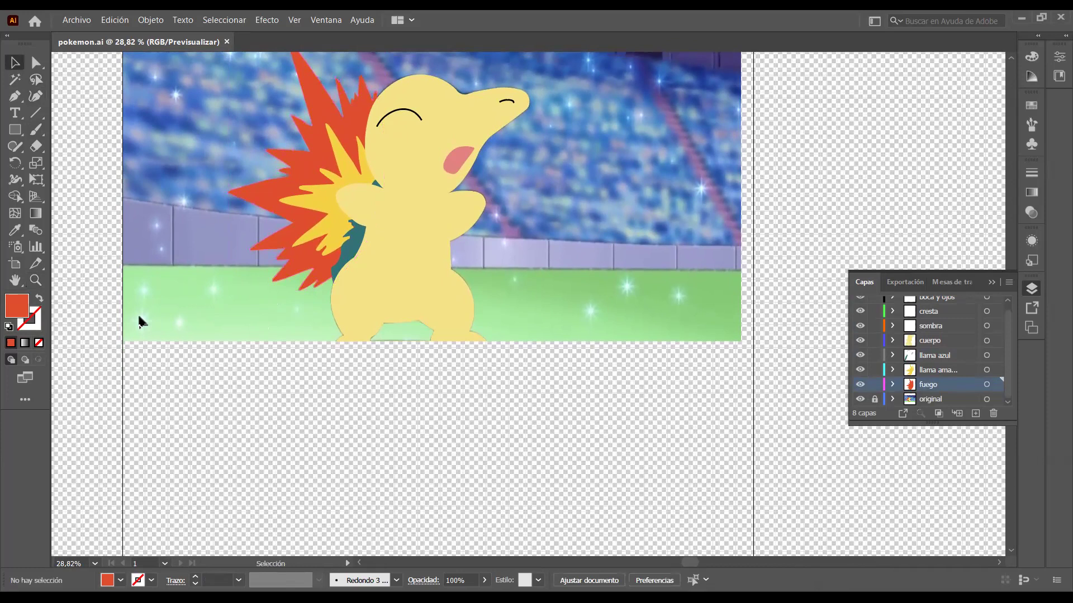
left_click(16, 130)
left_click_drag(188, 383, 268, 485)
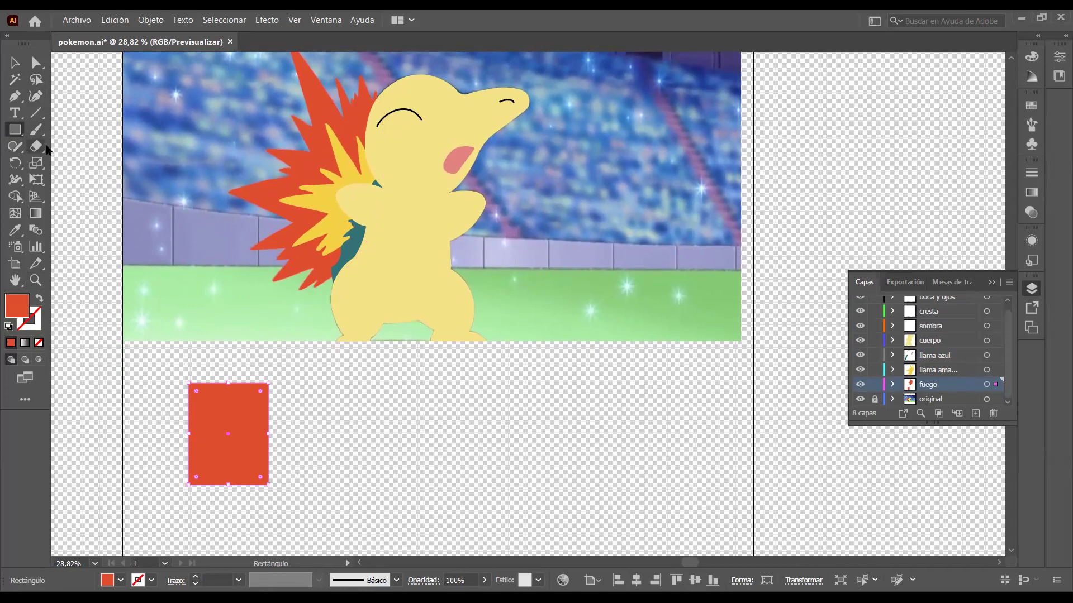
Change the sample rectangle's fill from the colour picker to bright green 85DD2F.
double_click(24, 304)
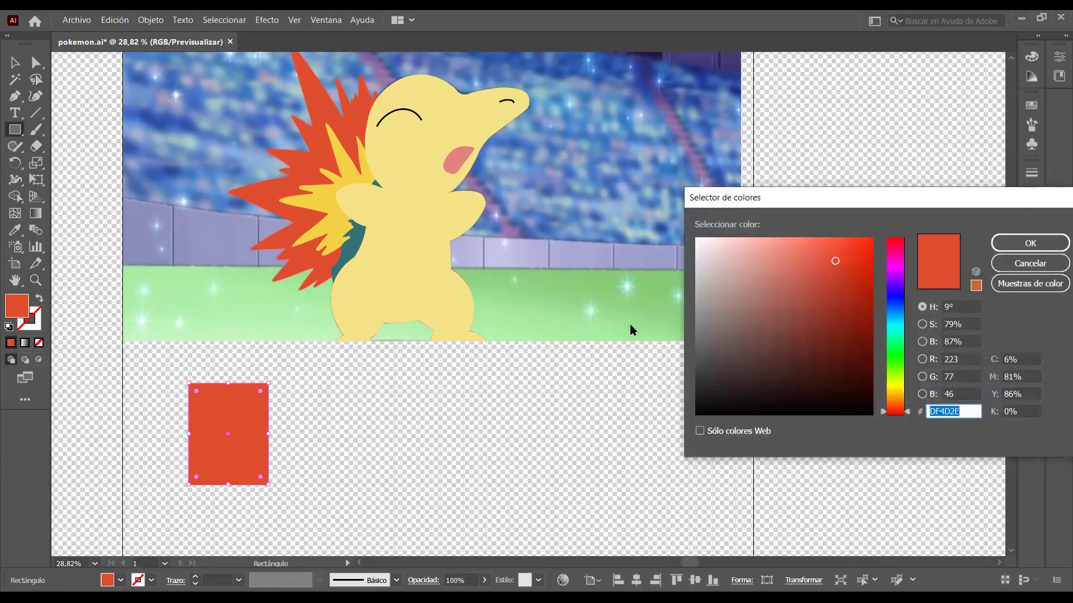
left_click(895, 370)
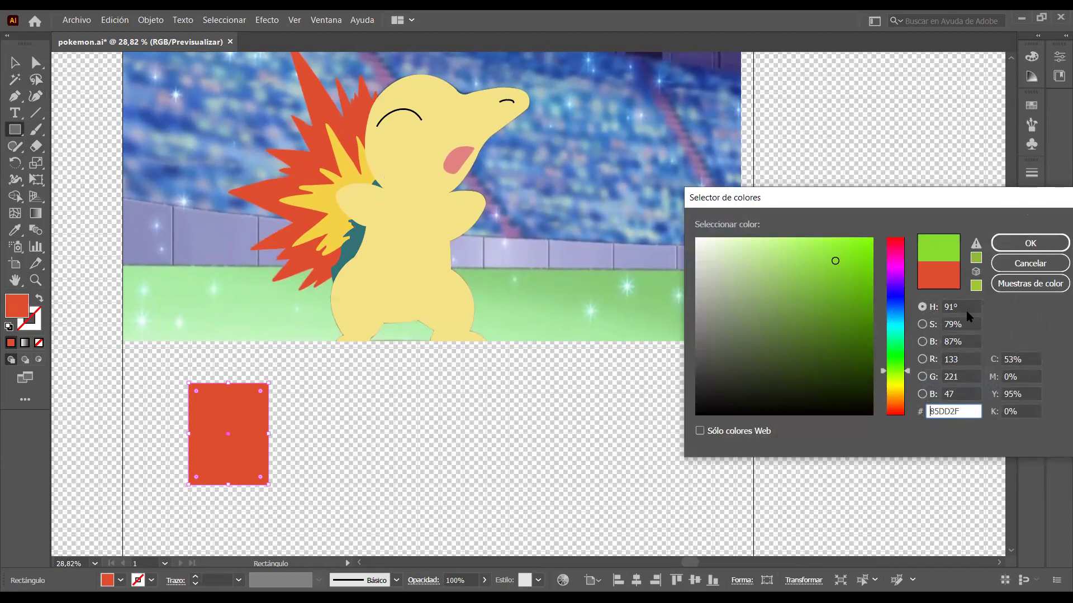
left_click(1029, 243)
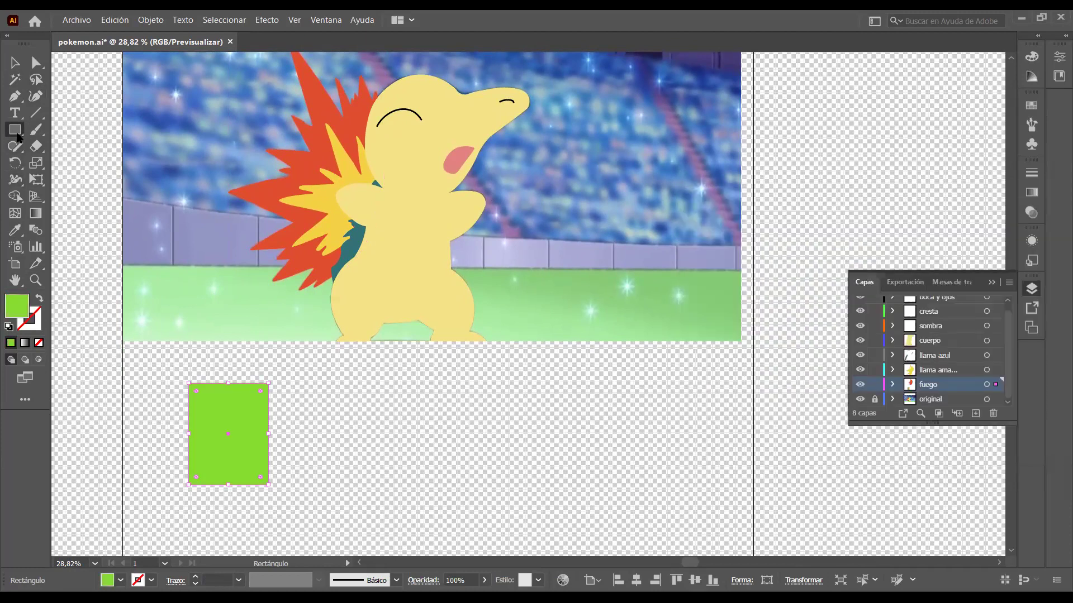
With nothing selected, set the fill to blue 3146DB and draw a small ellipse overlapping the rectangle's upper-right corner.
right_click(16, 134)
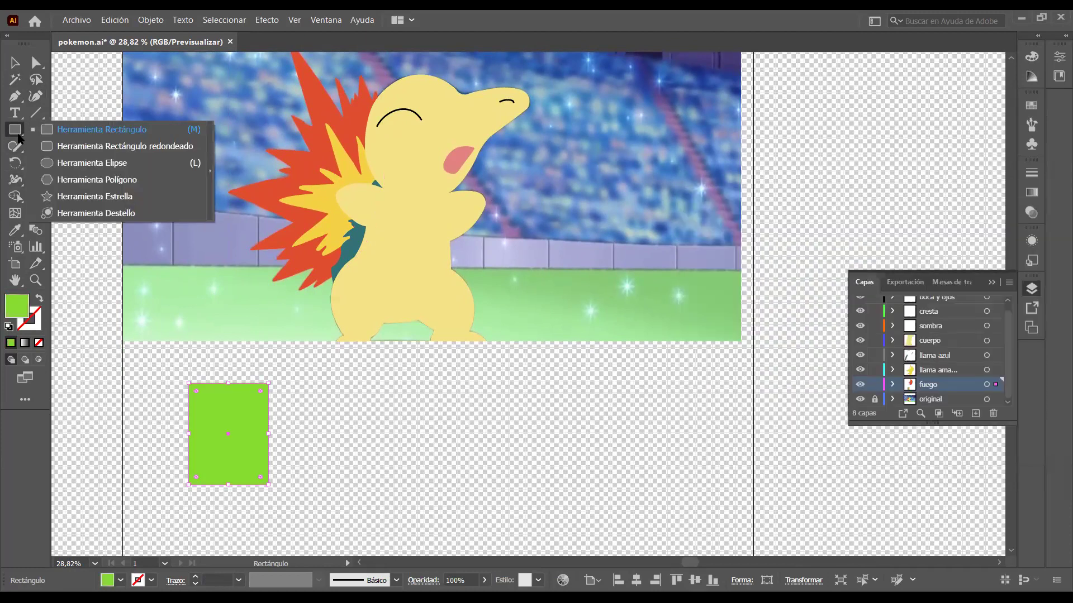
left_click(82, 163)
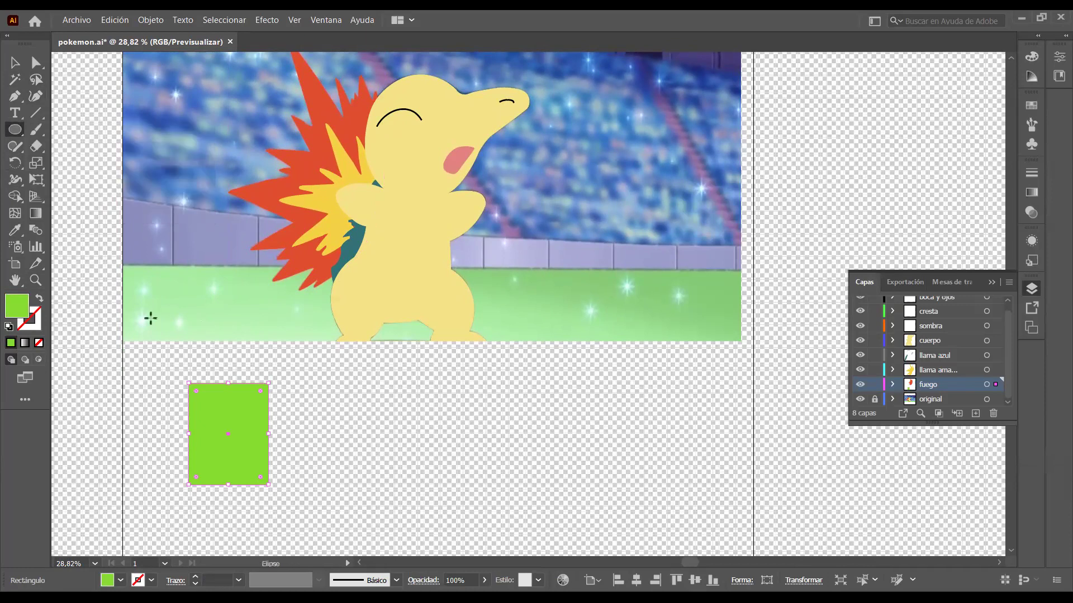
left_click(16, 64)
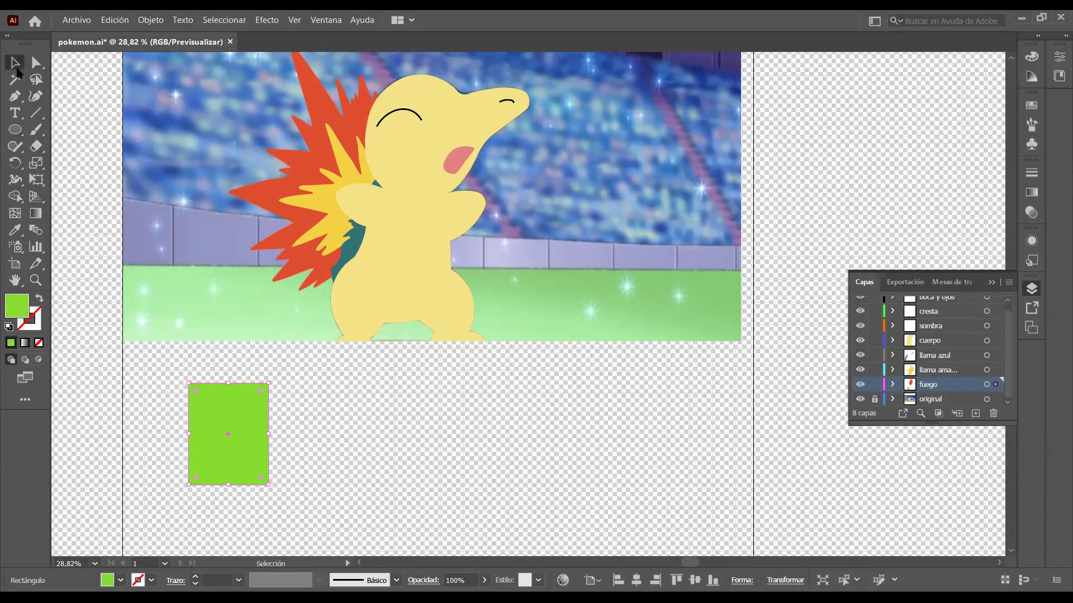
left_click(82, 306)
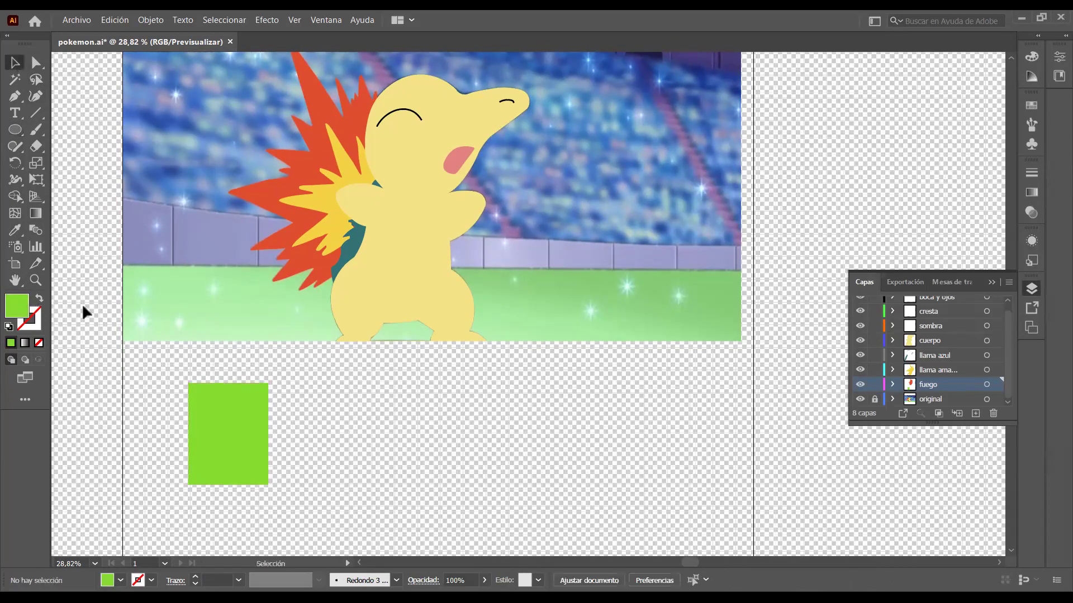
double_click(13, 314)
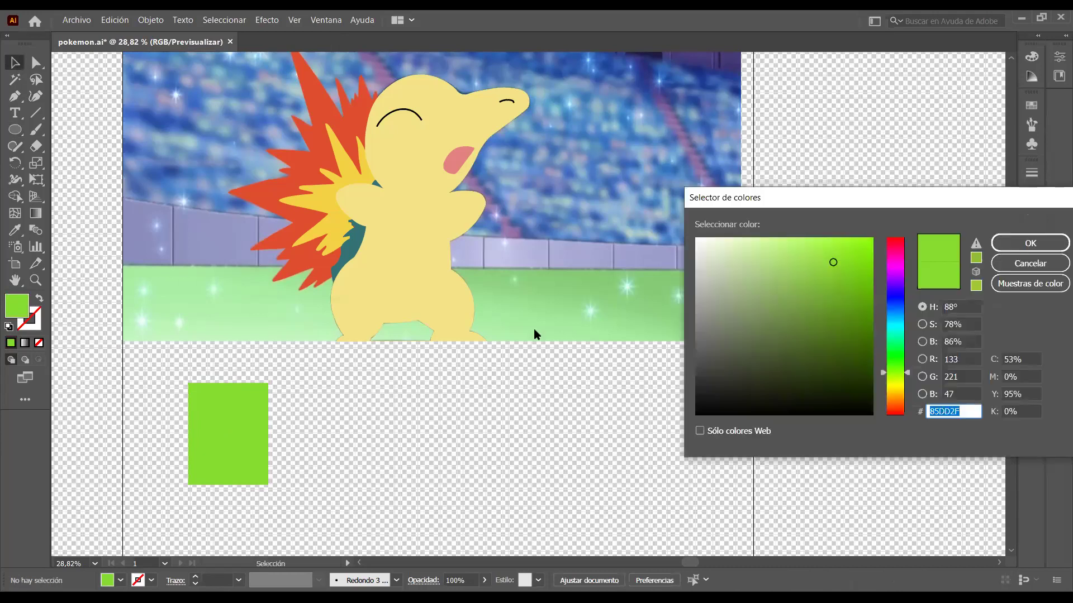
left_click(901, 300)
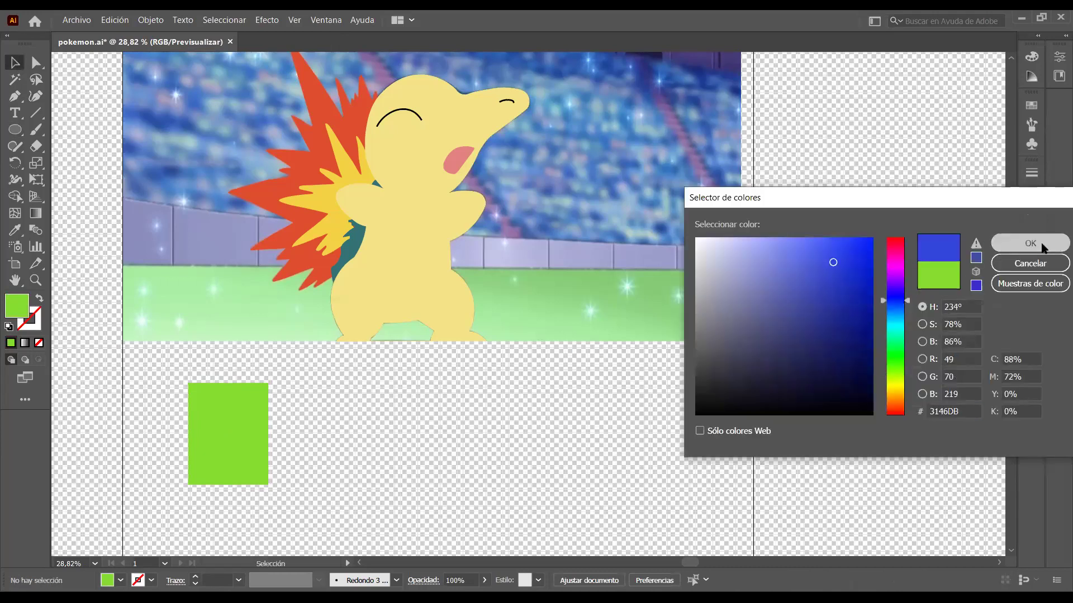
left_click(1030, 244)
left_click(21, 132)
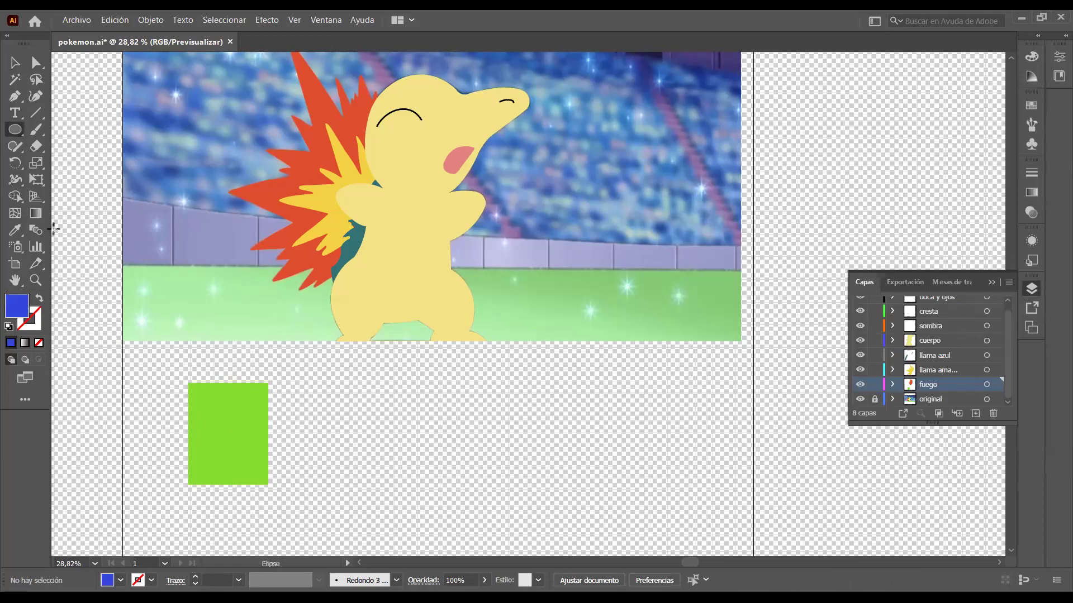
left_click_drag(228, 361, 306, 424)
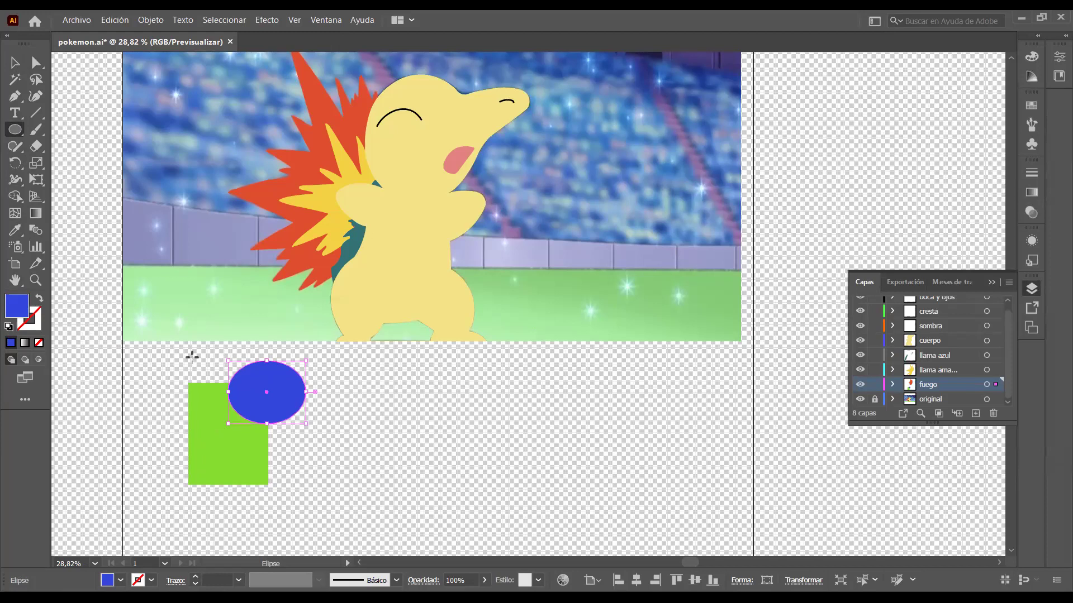
Select the ellipse and rectangle together and recolour both with the Eyedropper, sampling the white artboard and then the lilac stadium wall.
left_click(14, 63)
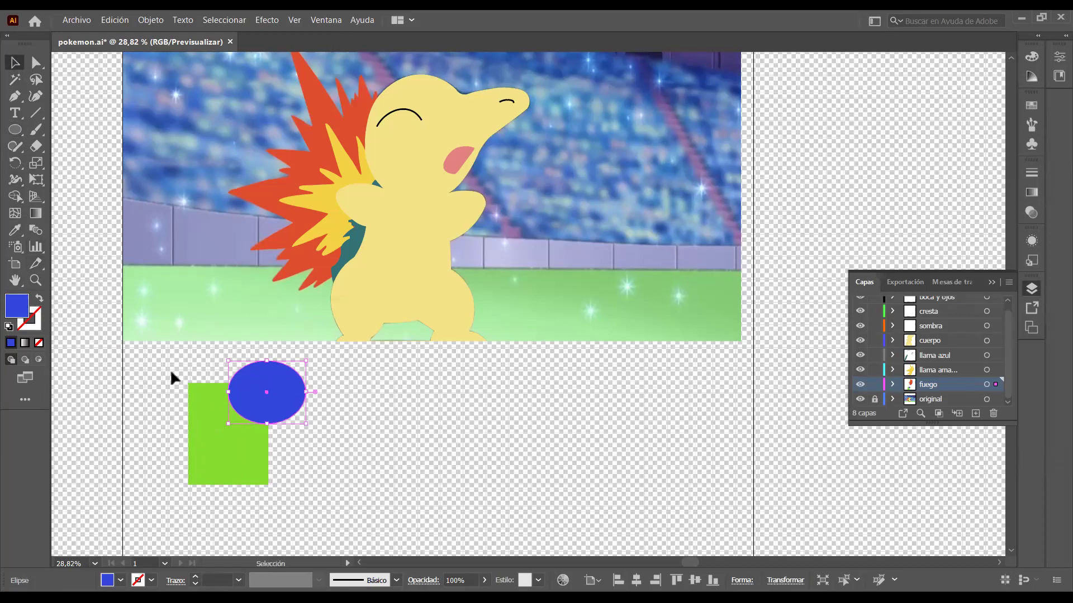
left_click(268, 438, "shift")
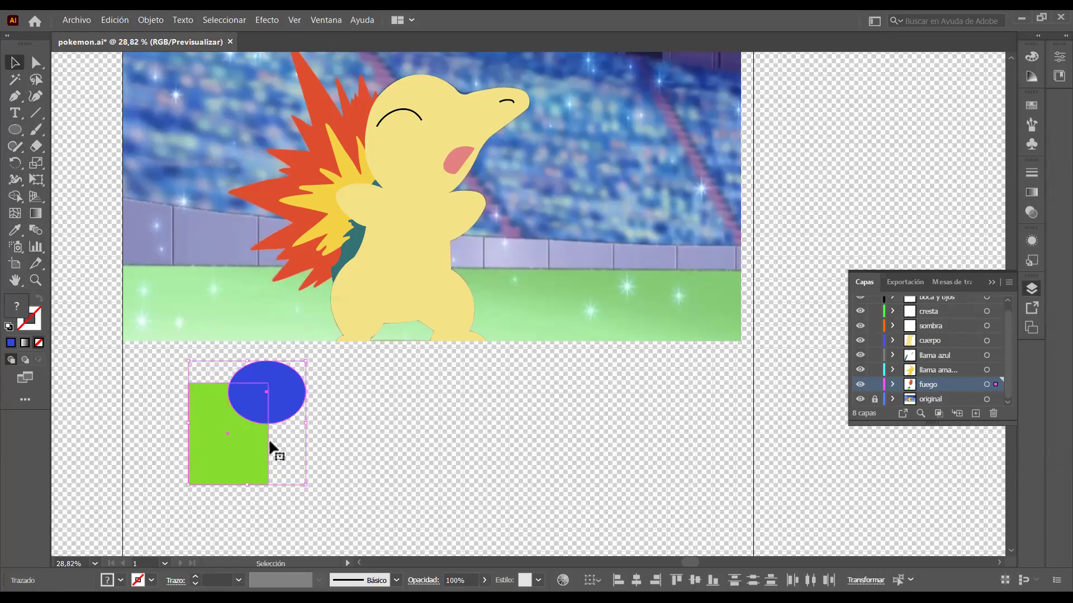
left_click(14, 229)
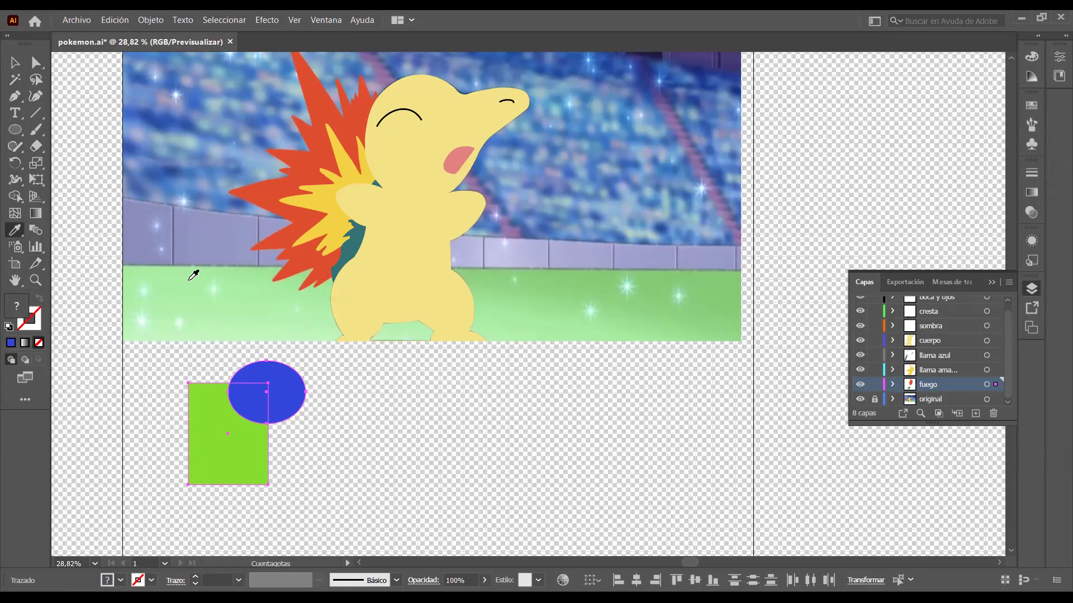
left_click(497, 408)
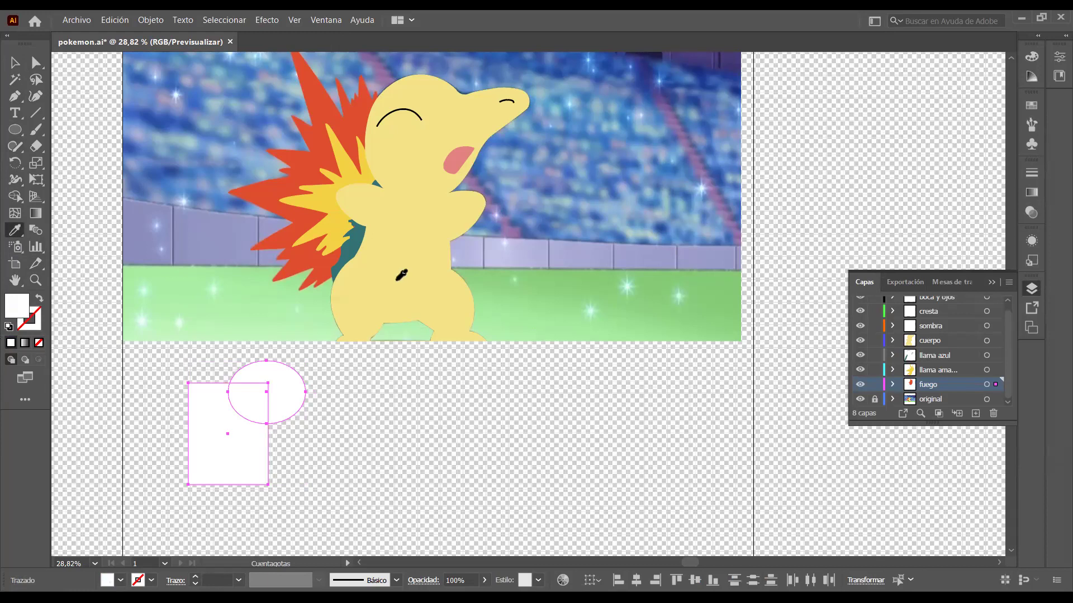
left_click(696, 256)
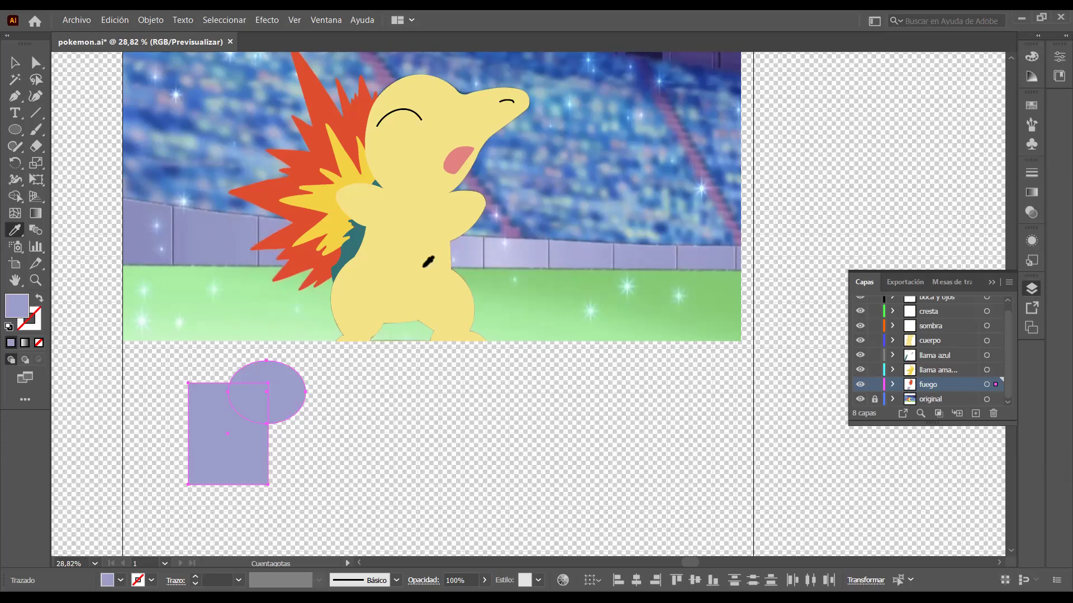
left_click(14, 63)
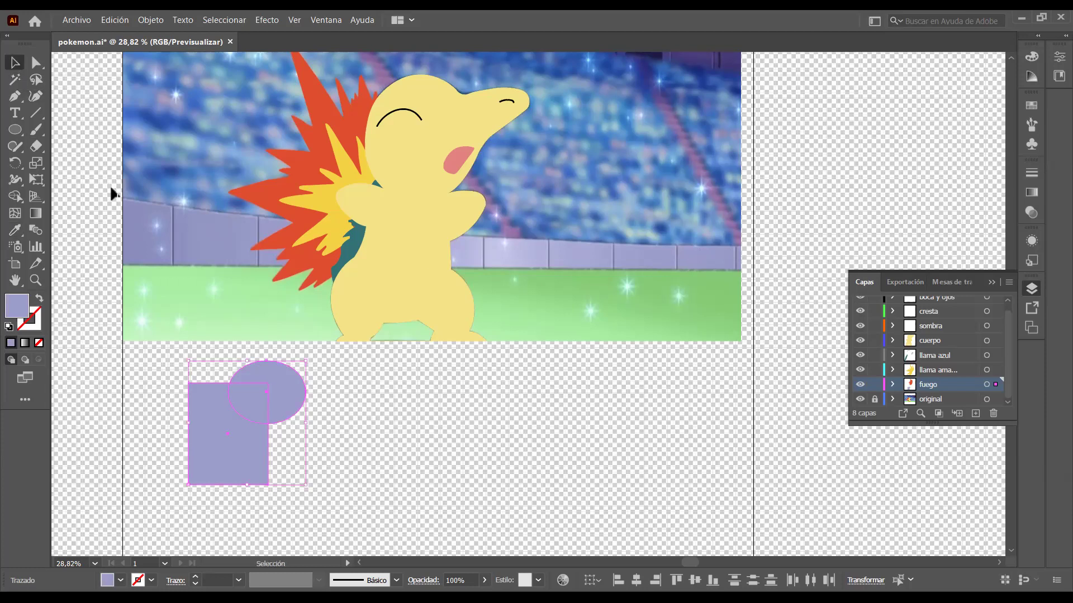
left_click(86, 205)
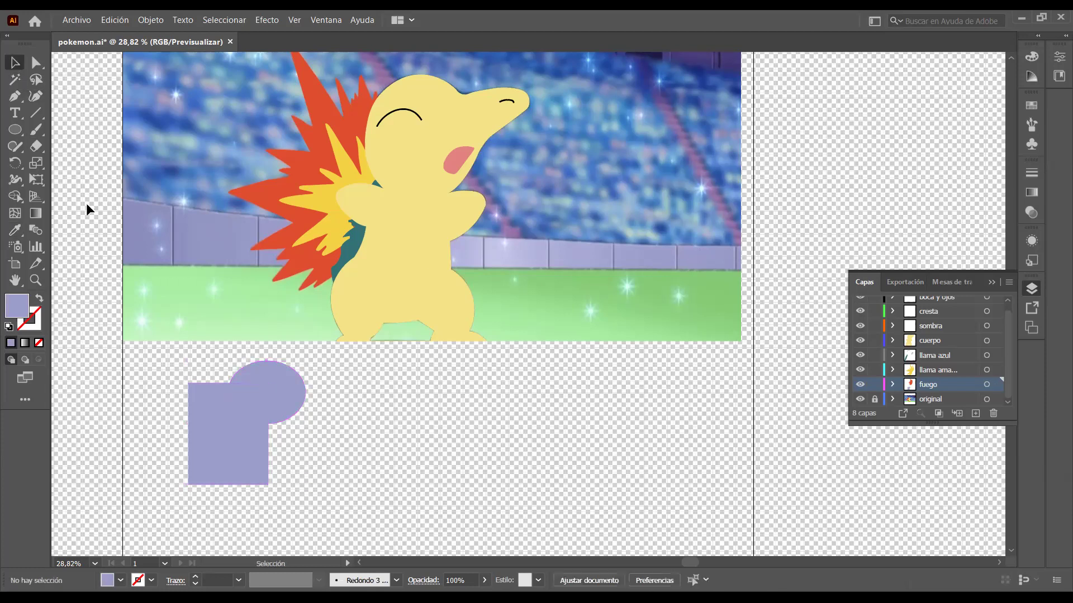
Show the rulers, place a vertical guide just left of the artboard, and fill both sample shapes with the guide's cyan using the Eyedropper.
key("ctrl+r")
left_click_drag(58, 180, 92, 184)
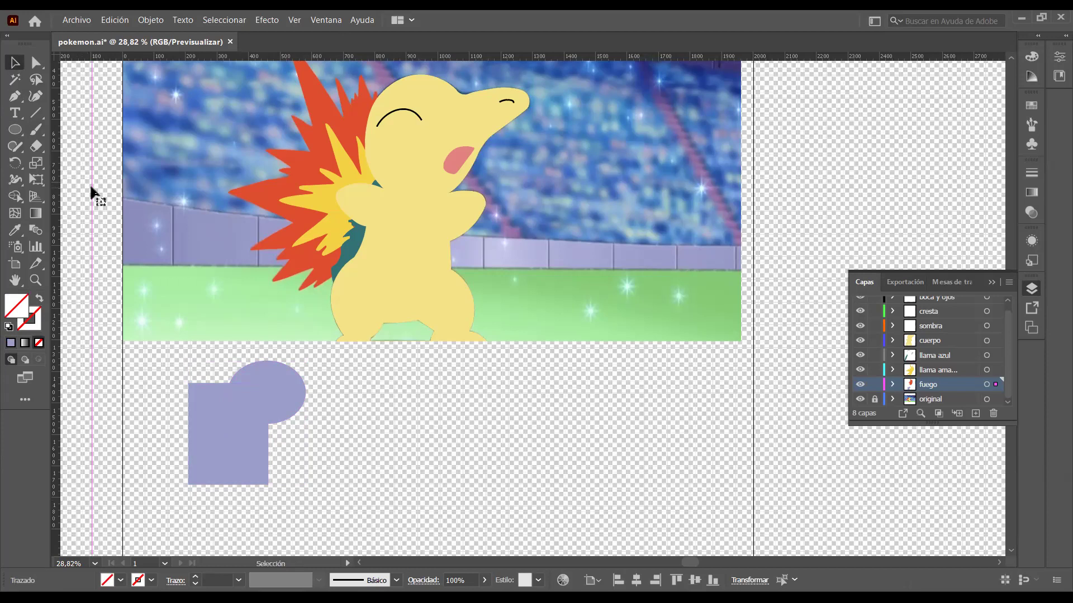
left_click(256, 414)
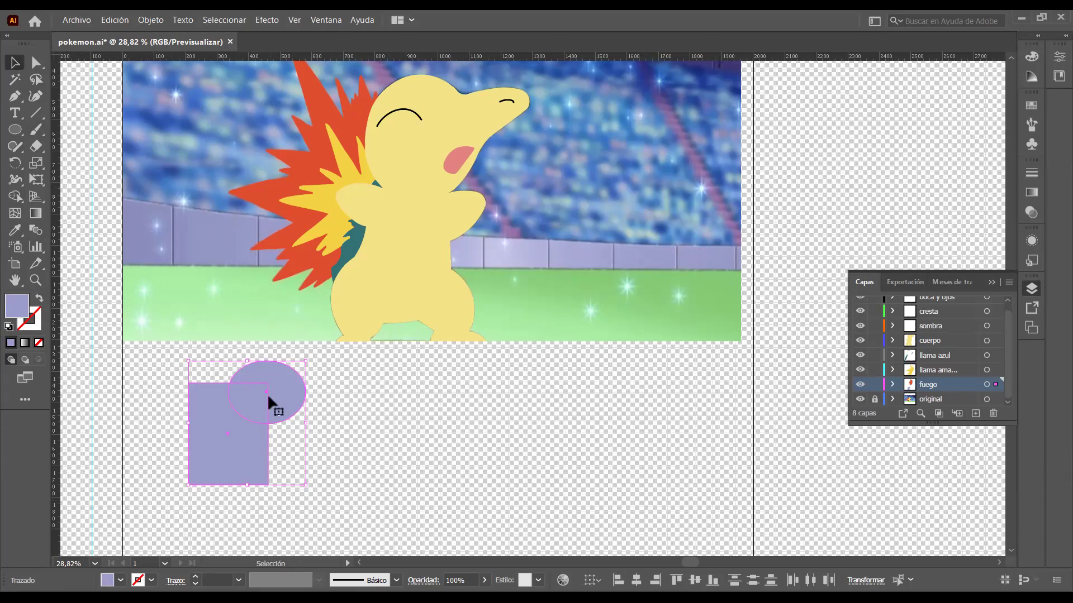
left_click(14, 229)
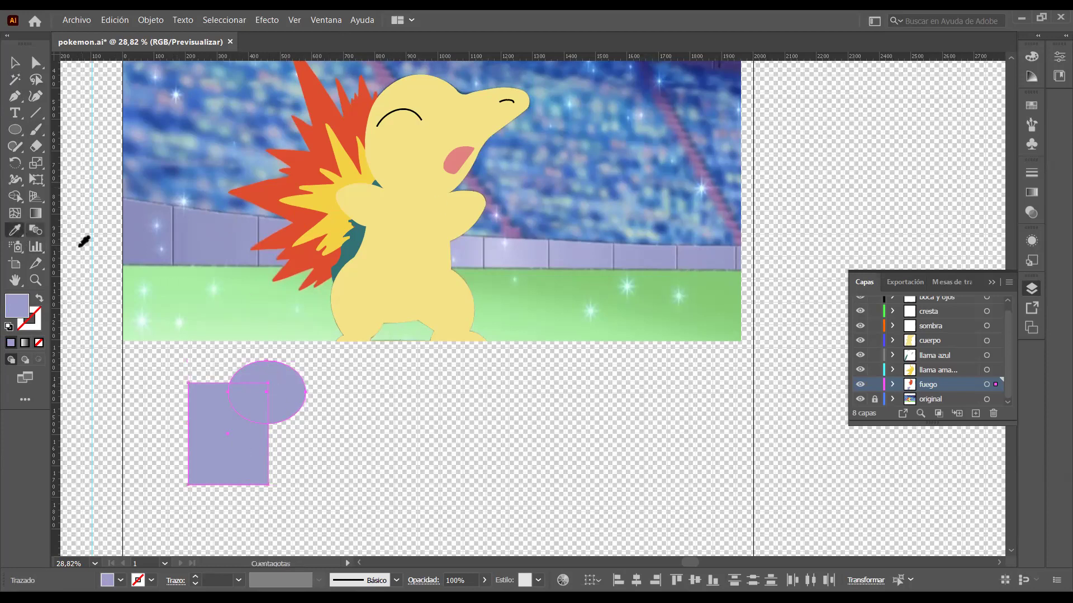
left_click(92, 249)
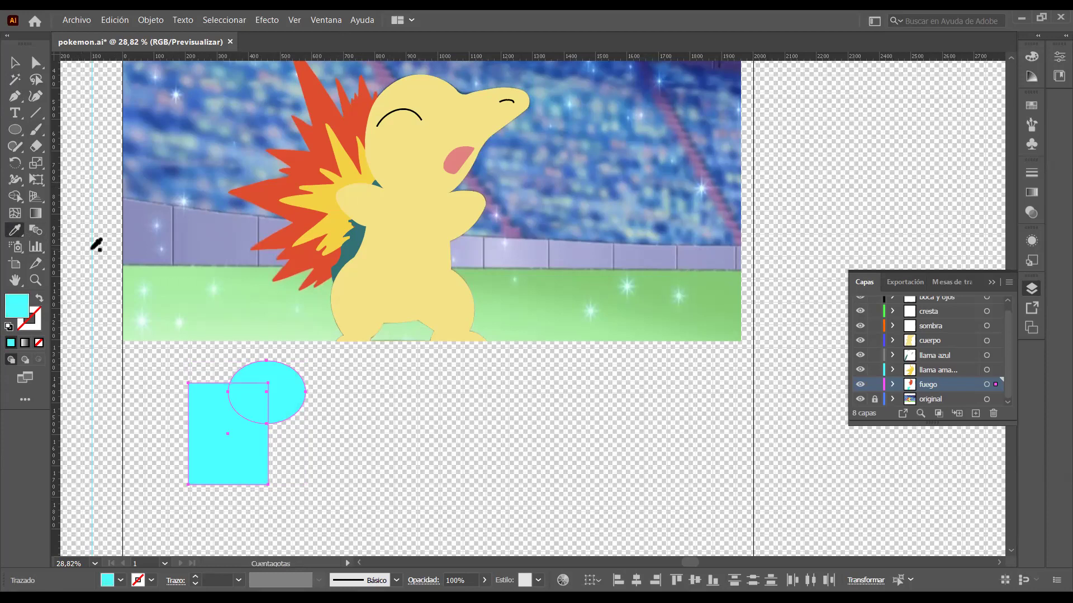
Select the Cyndaquil artwork together with the ellipse, set the stroke colour to blue 0F8BE8, and clear the selection.
left_click(15, 63)
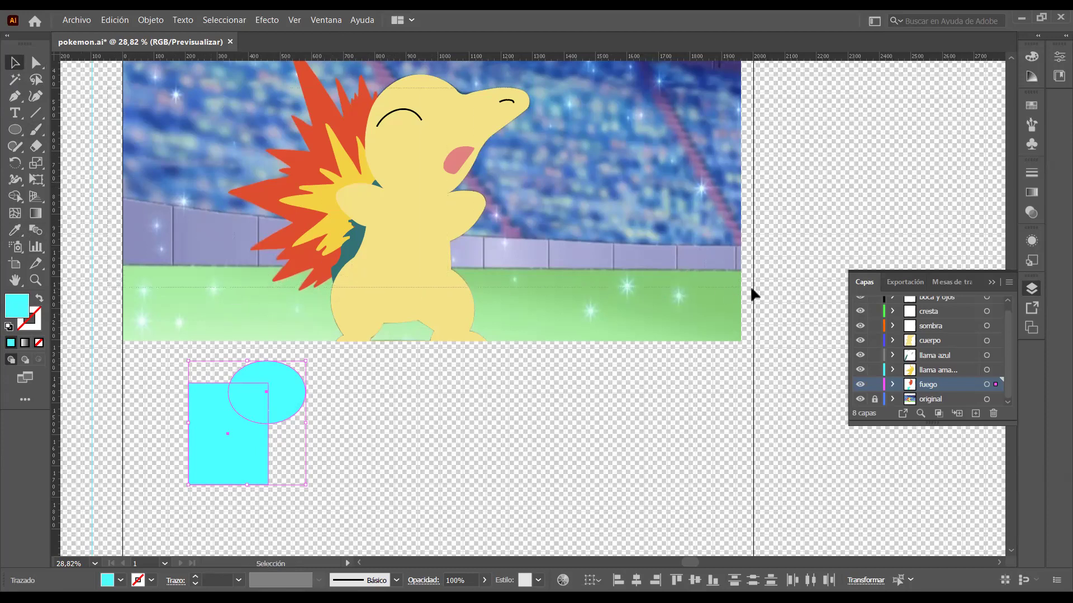
key("ctrl+a")
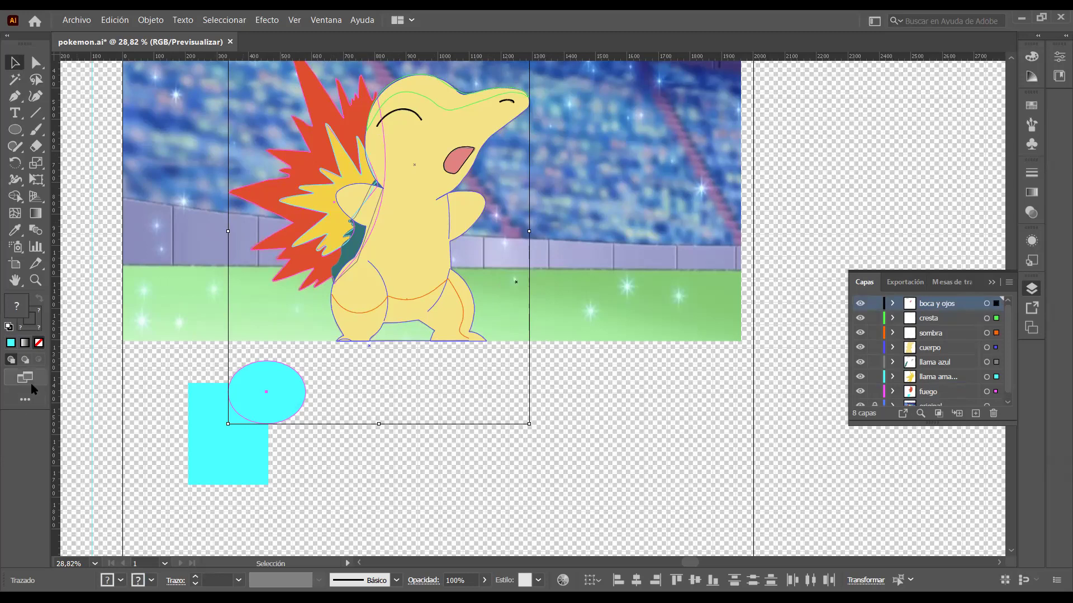
double_click(33, 323)
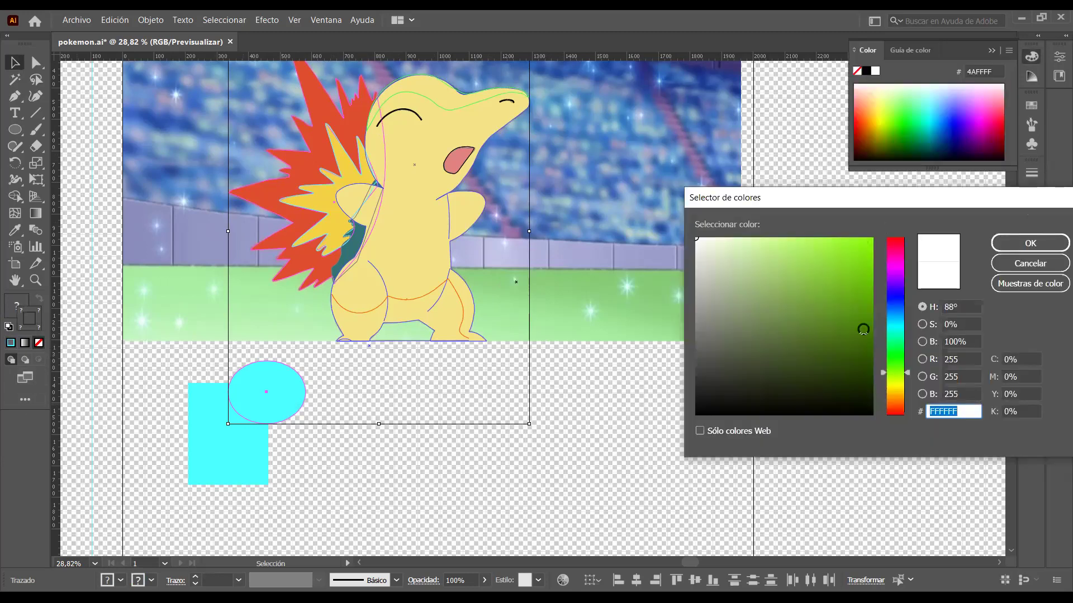
left_click(897, 314)
left_click(862, 253)
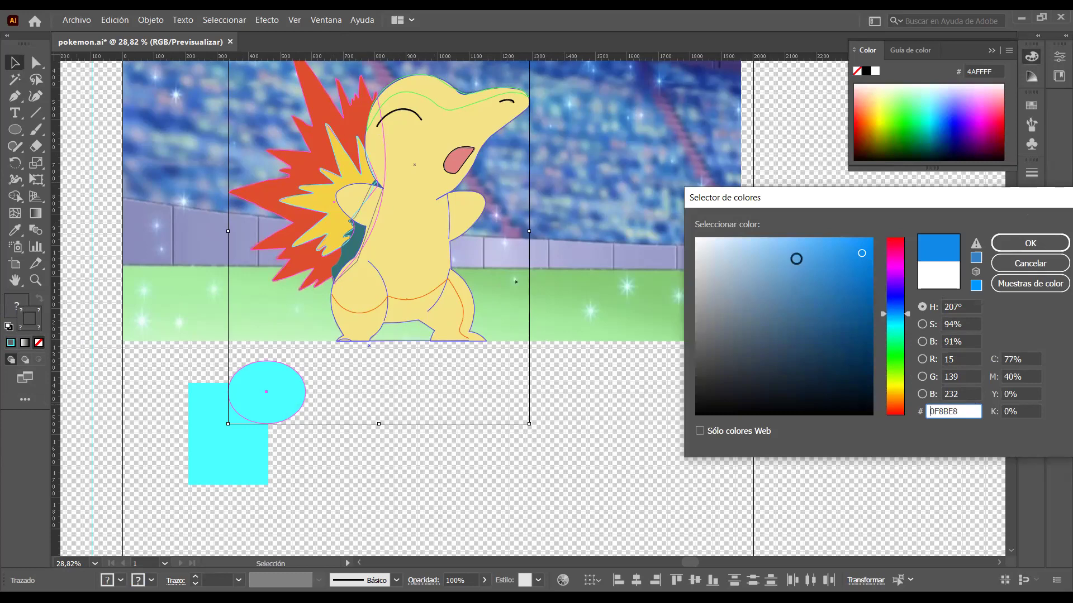
left_click(1052, 246)
left_click(1051, 247)
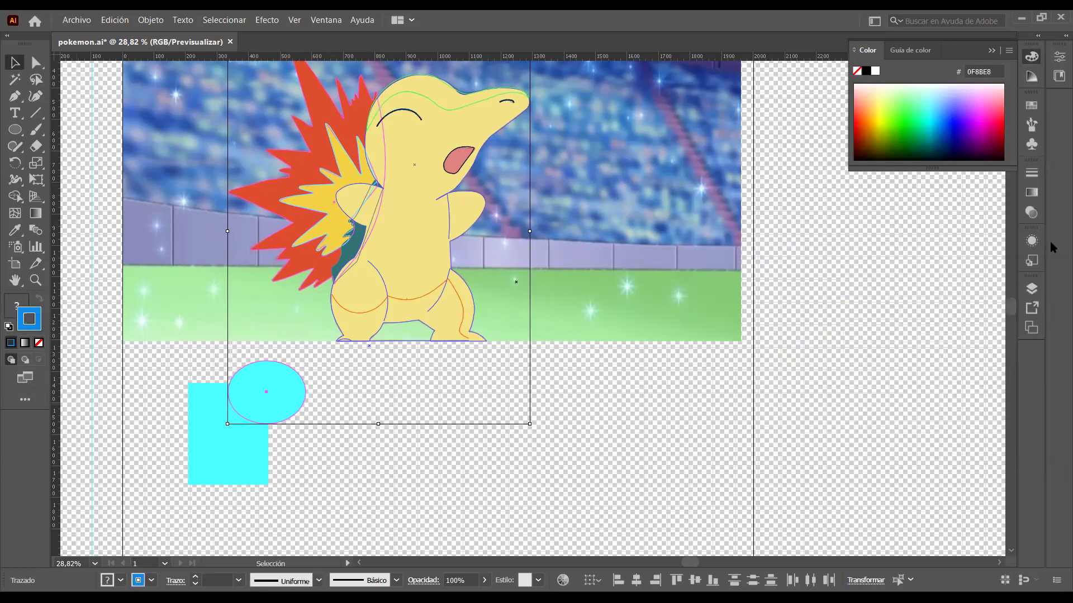
left_click(403, 432)
Delete the sample rectangle and ellipse below the image.
left_click_drag(178, 395, 238, 446)
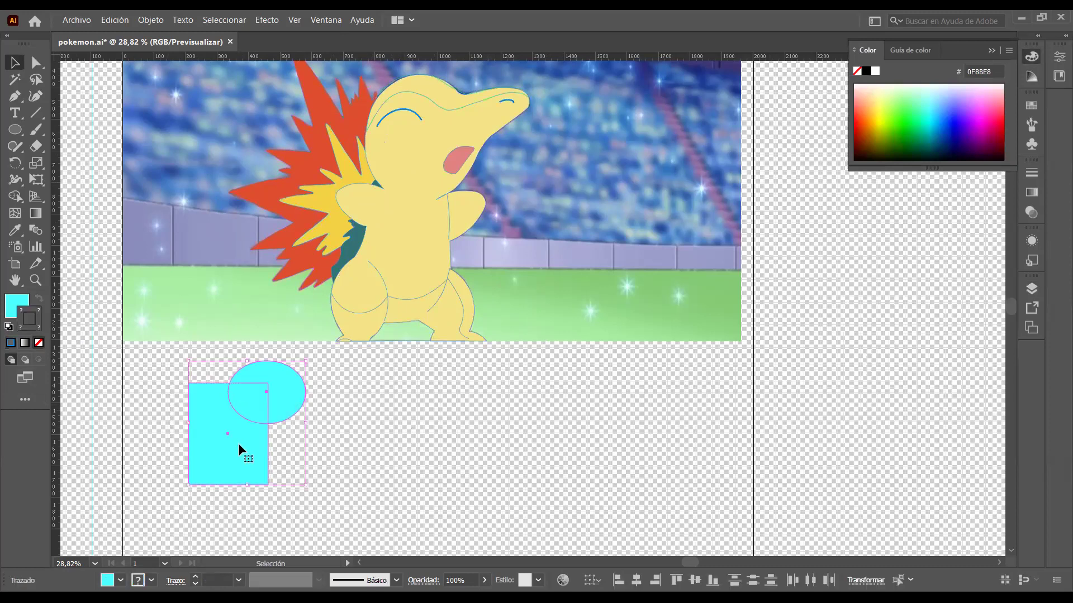
key("Delete")
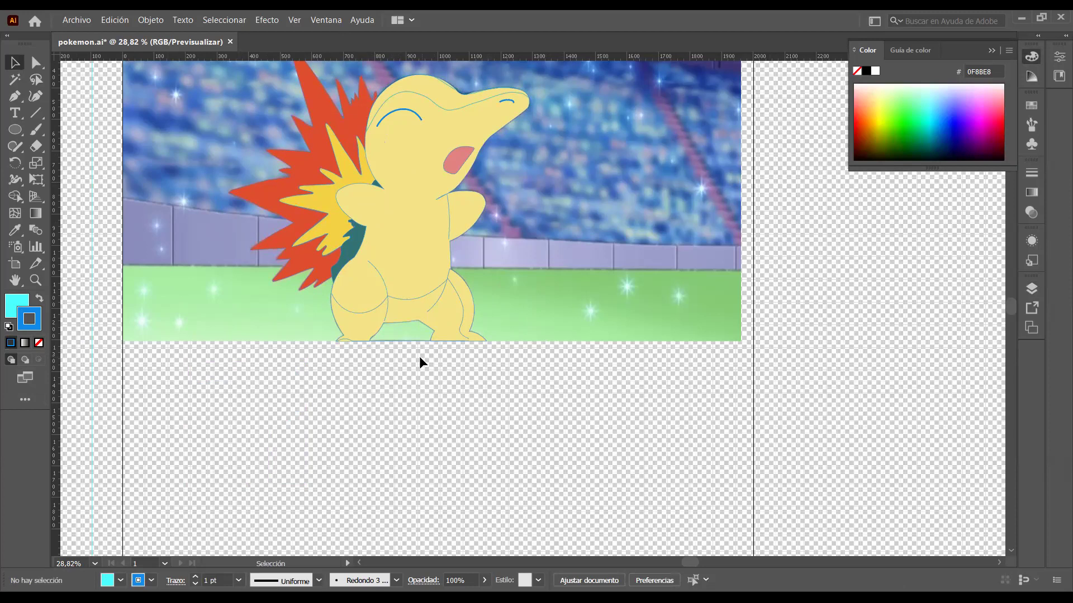
Move the yellow body shape aside to expose the reference image, and undo the move.
left_click(462, 232)
left_click_drag(462, 232, 615, 349)
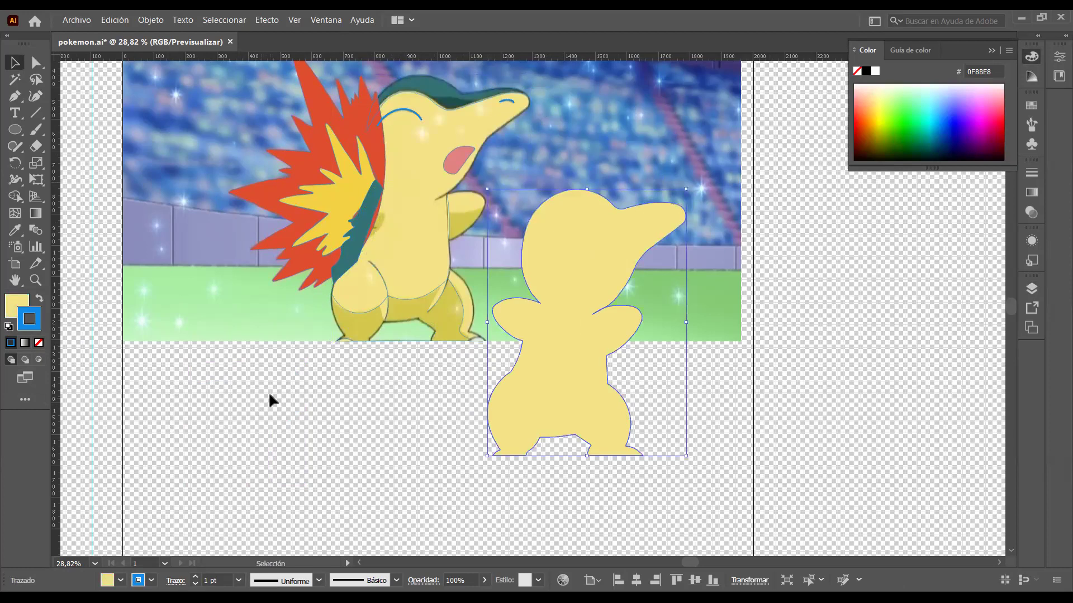
key("ctrl+z")
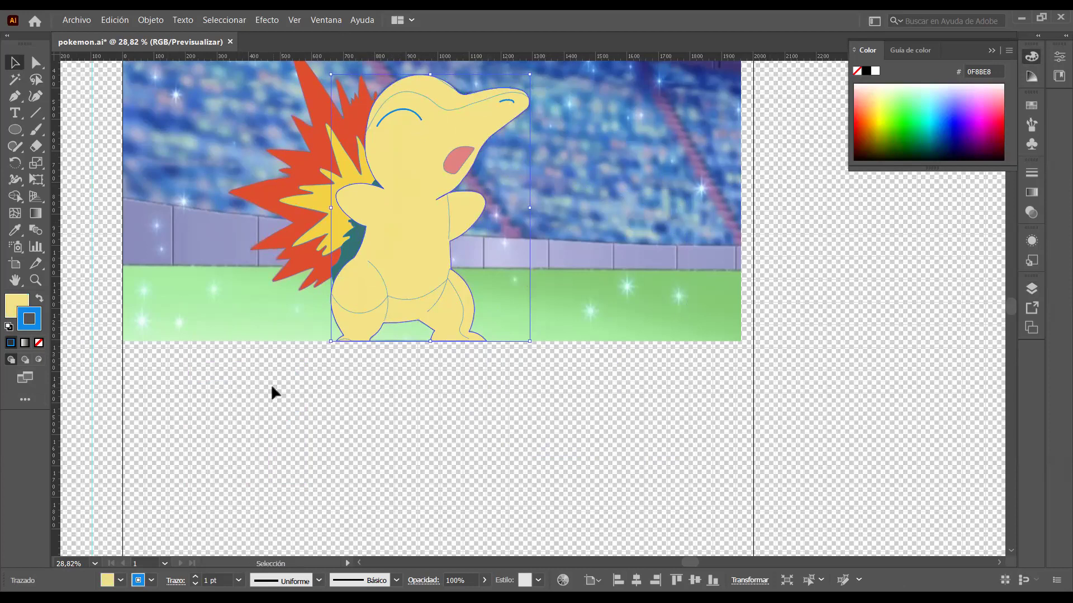
scroll(313, 380, "up", 3)
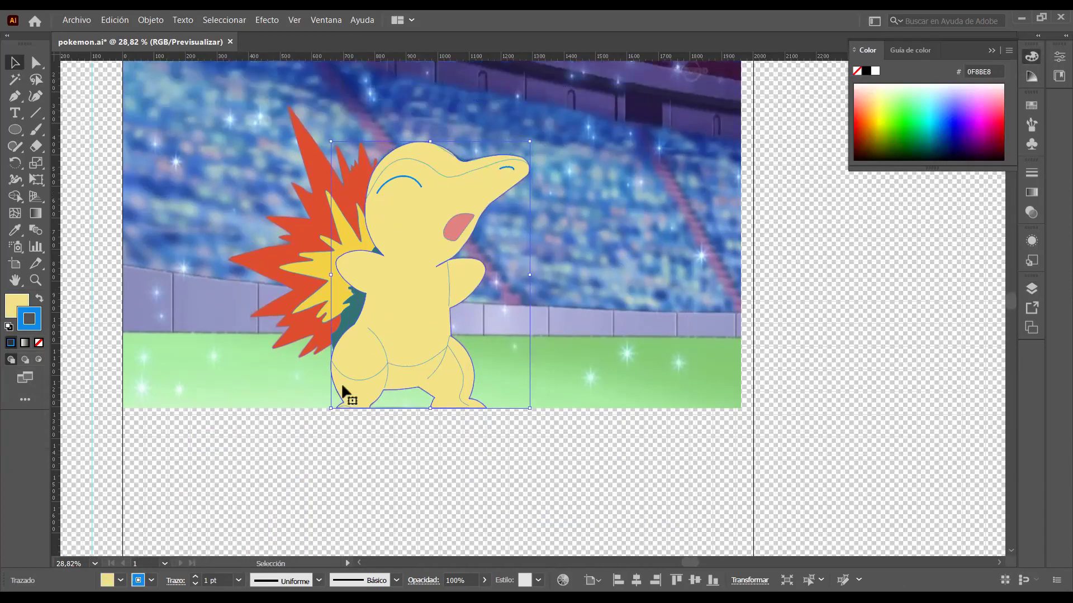
scroll(342, 386, "up", 1)
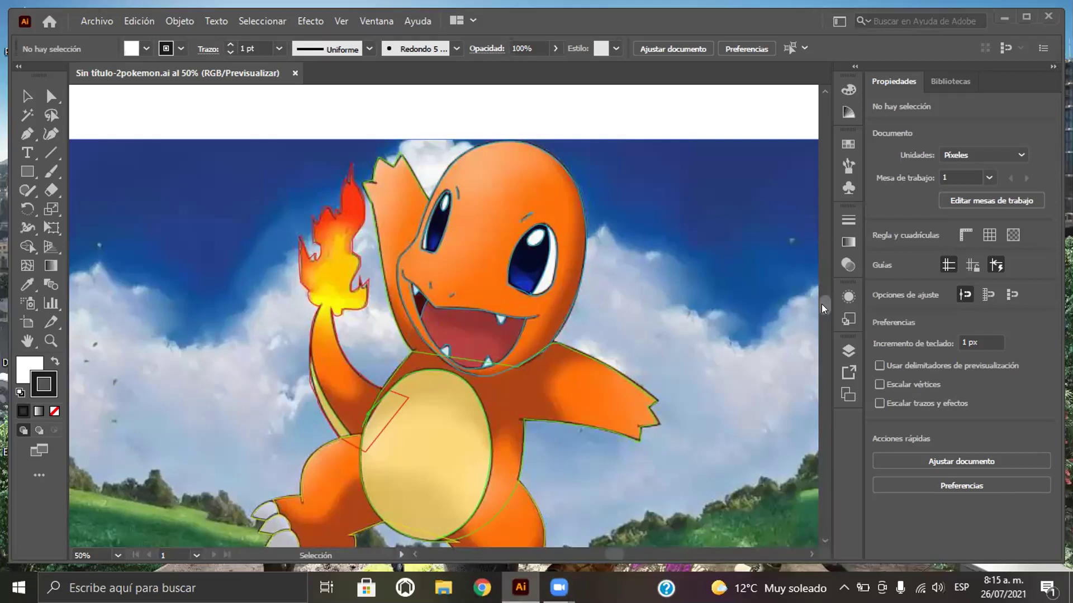
Examine the coloured outlines traced over Charmander's flame, face, eyes and mouth up close.
scroll(823, 308, "down", 1)
scroll(823, 309, "down", 1)
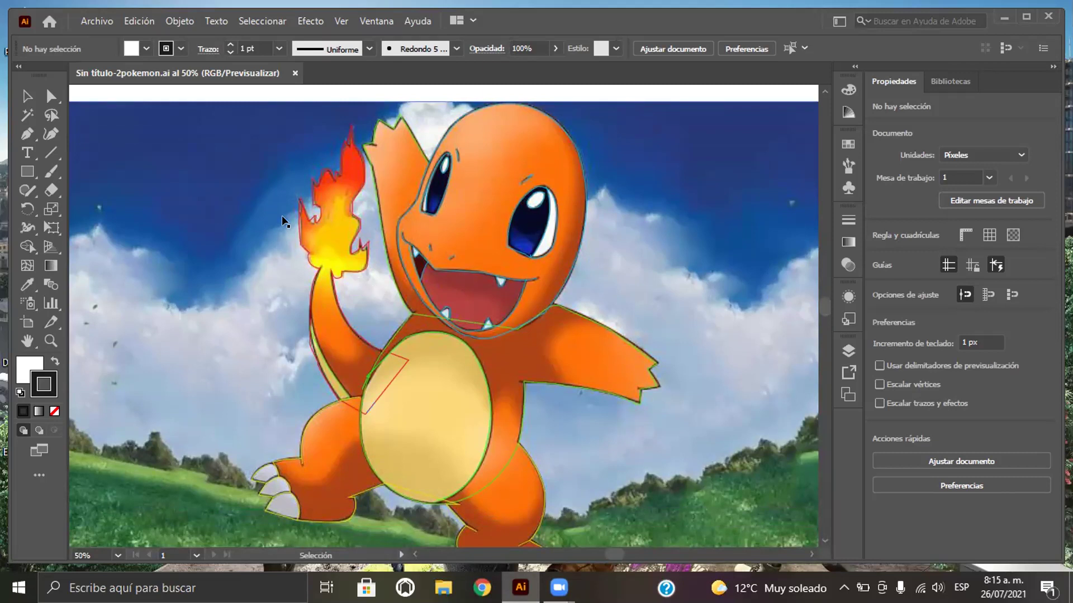
key("a")
key("ctrl+plus")
key("ctrl+plus")
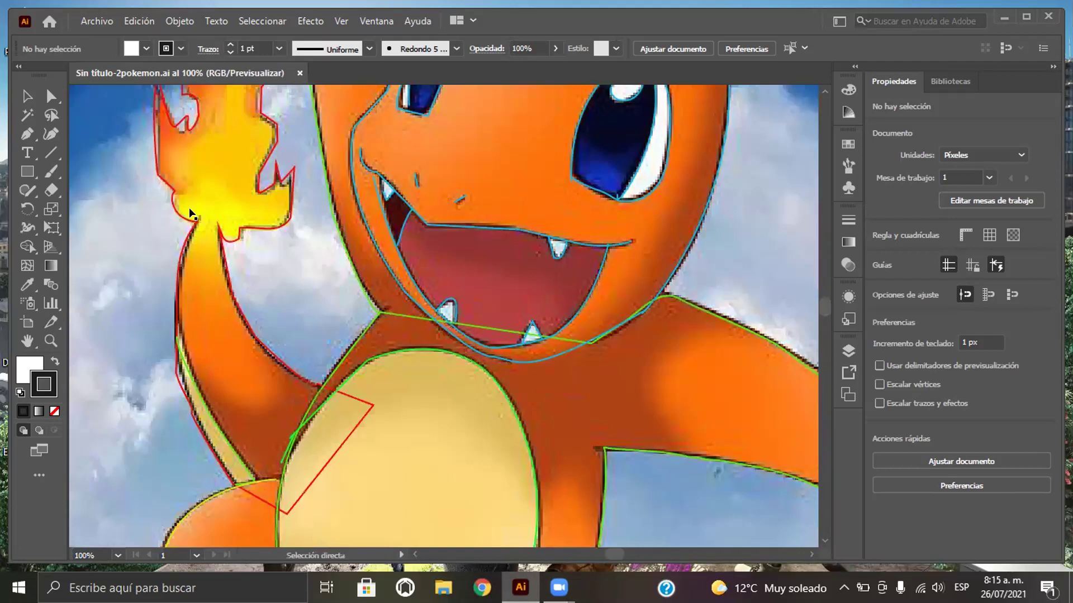
key("ctrl+plus")
mouse_move(282, 304)
left_mouse_down()
mouse_move(308, 320)
mouse_move(283, 303)
left_mouse_up()
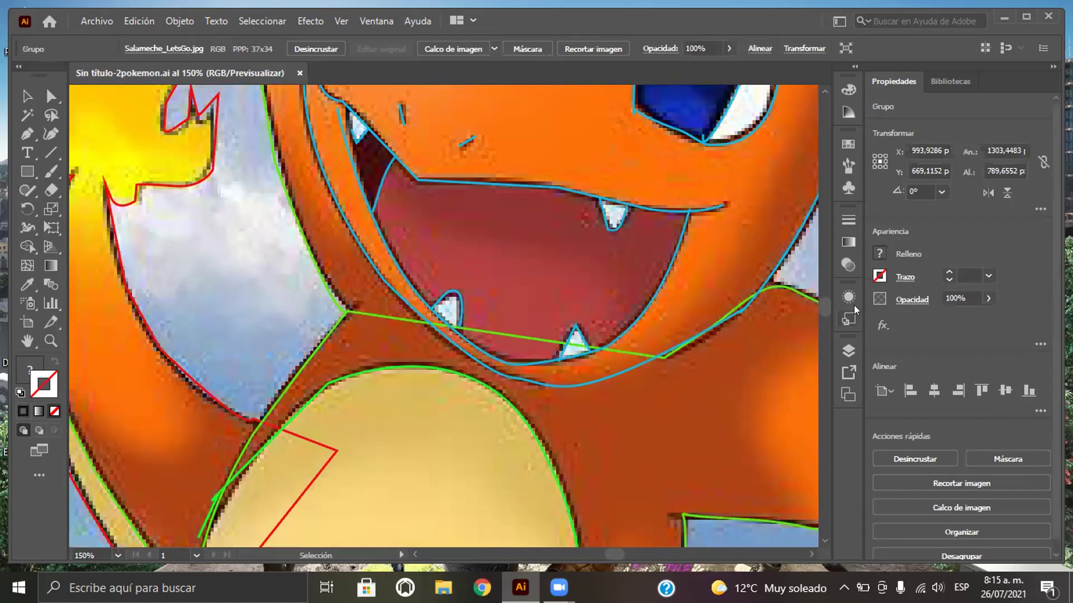
scroll(823, 309, "up", 3)
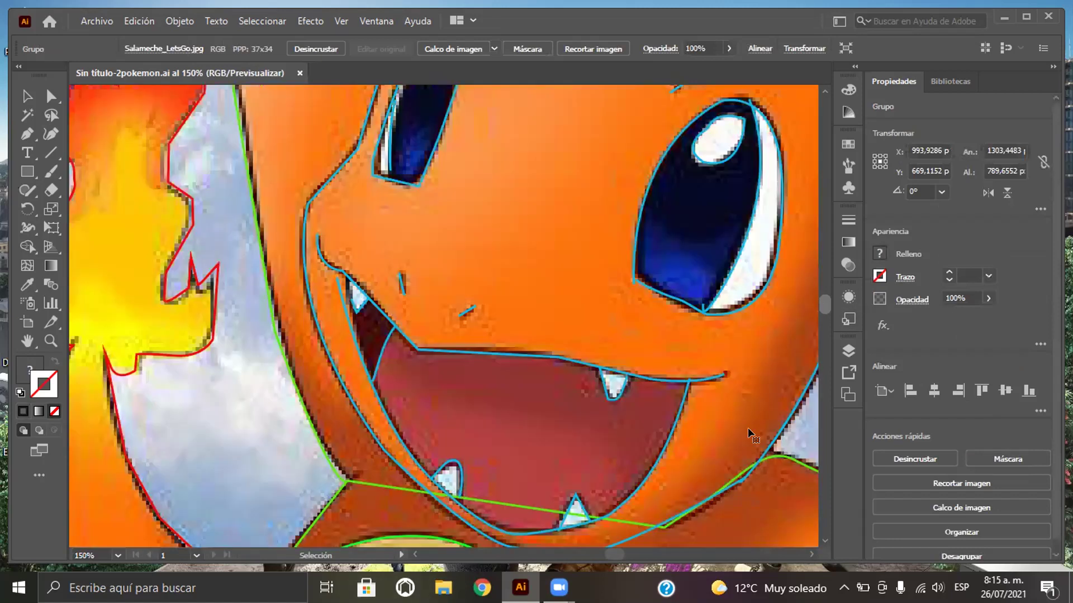
scroll(749, 435, "up", 3)
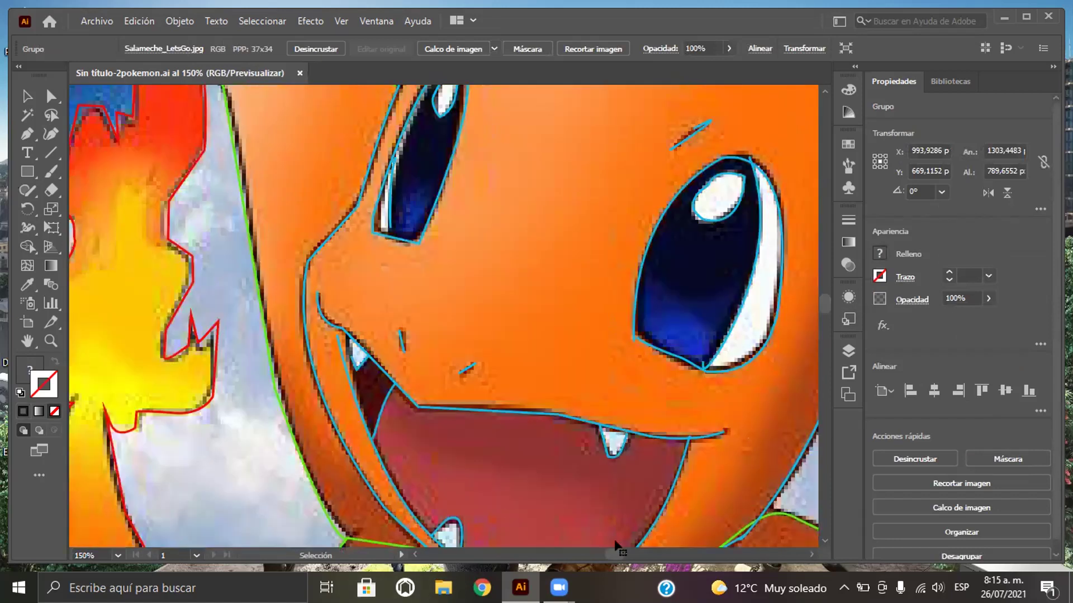
scroll(614, 551, "left", 5)
scroll(614, 552, "right", 8)
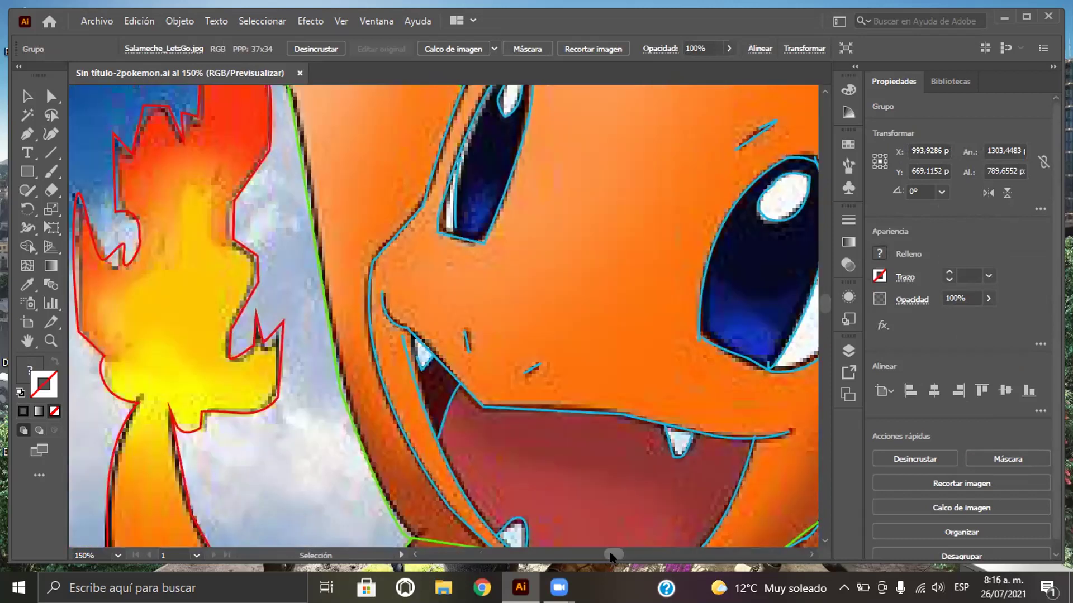
scroll(229, 351, "left", 6)
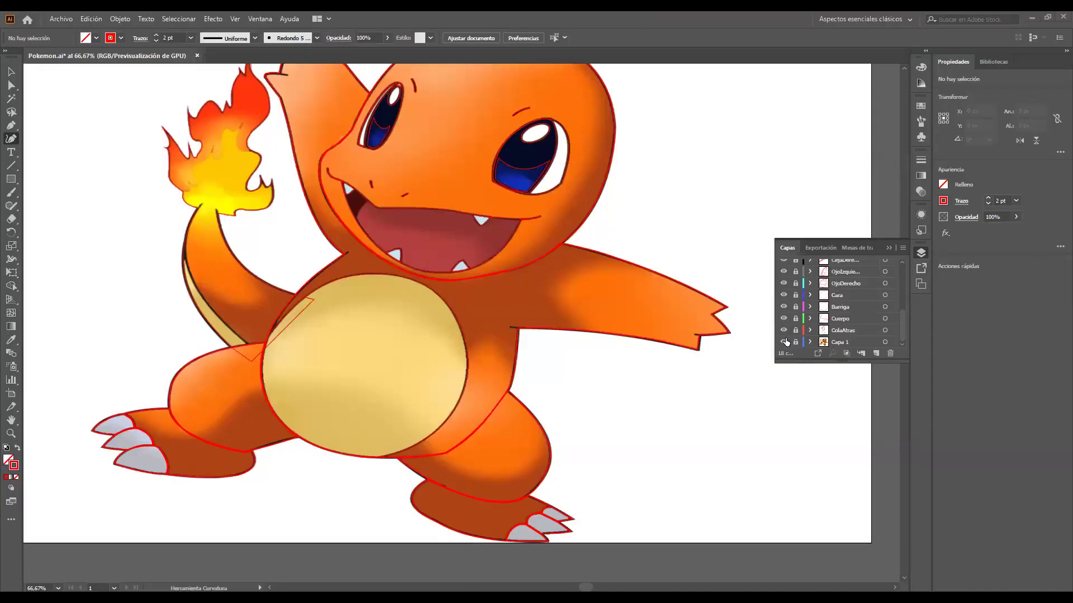
Toggle the visibility of the reference layer Capa 1 to compare Charmander's red outlines with the image beneath.
key("ctrl+shift+w")
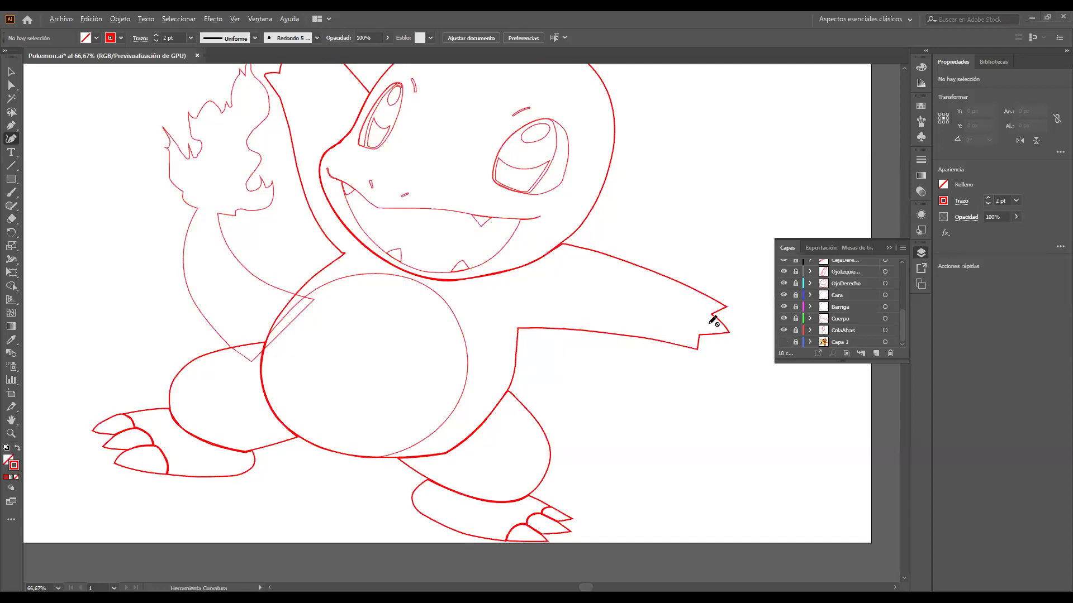
key("ctrl+minus")
scroll(800, 469, "up", 2)
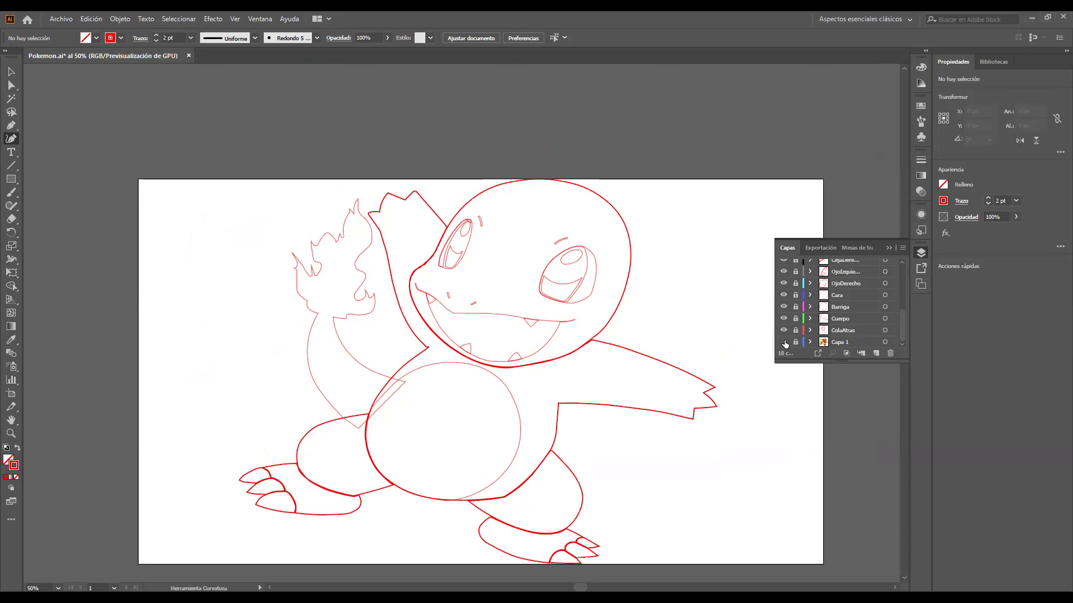
left_click(783, 341)
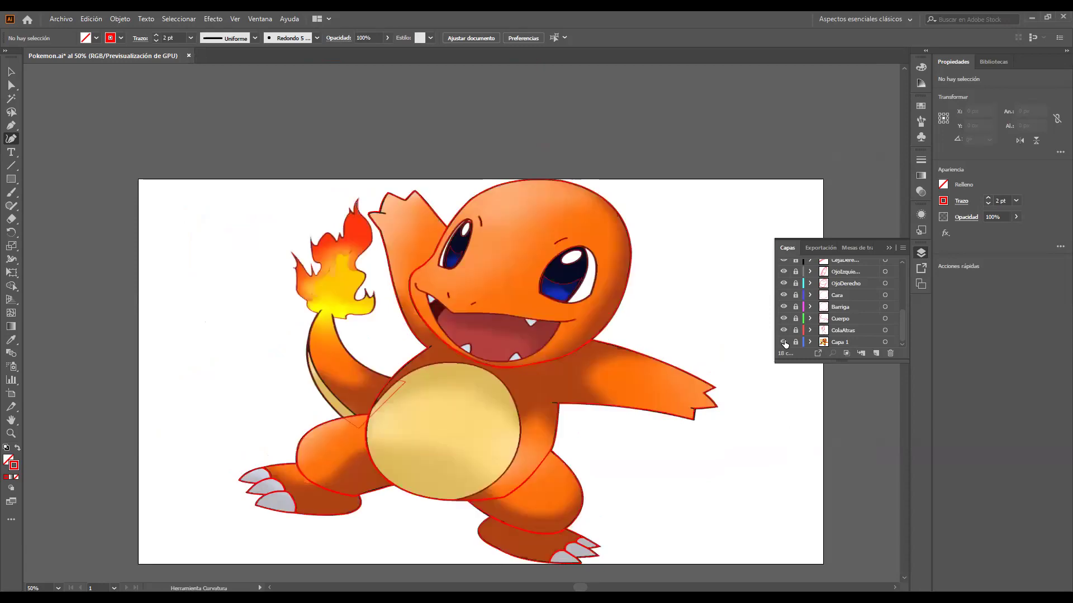
left_click(784, 341)
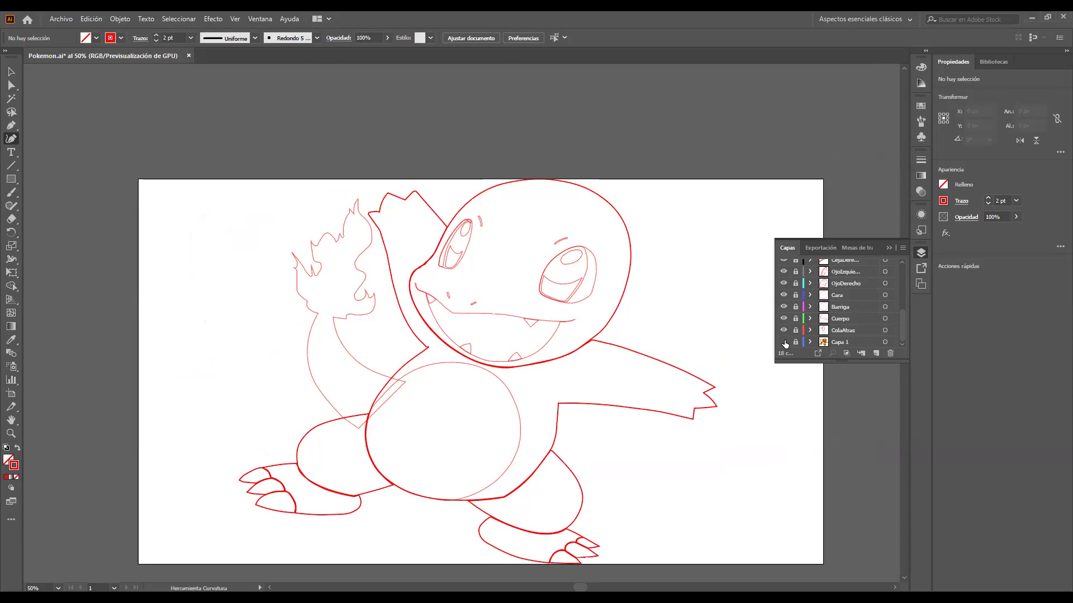
left_click(784, 341)
left_click(784, 341)
left_click(783, 341)
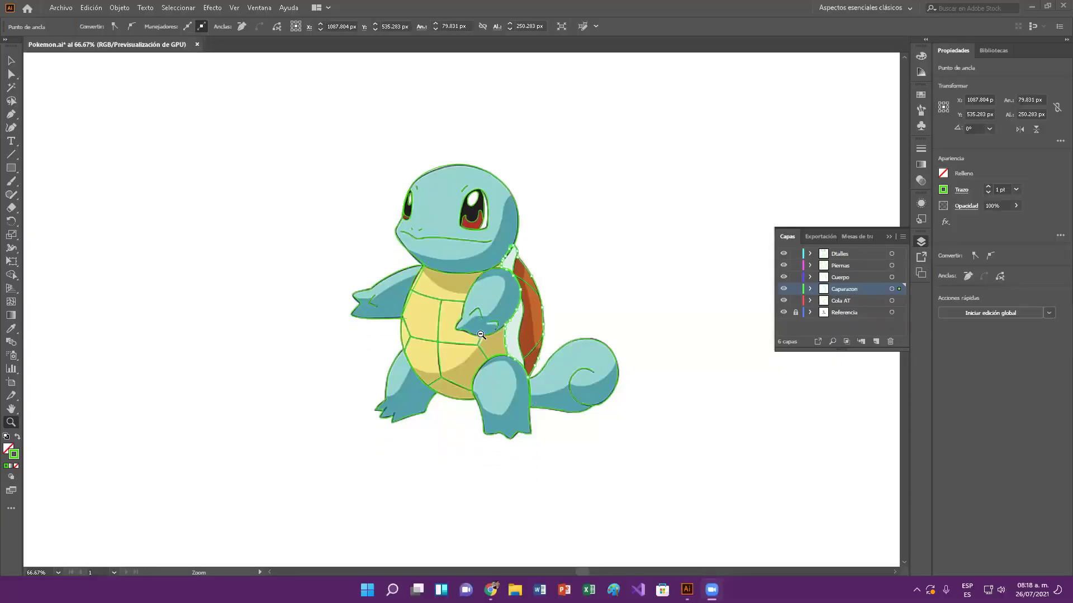
Hide the Referencia layer so only Squirtle's green outlines remain.
left_click(480, 334)
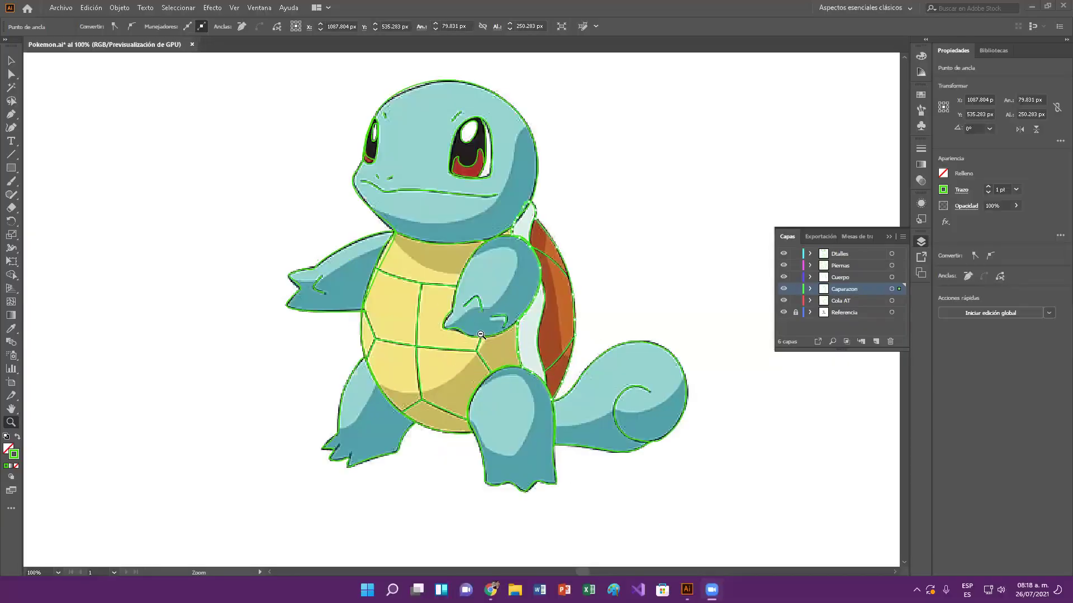
left_click(783, 312)
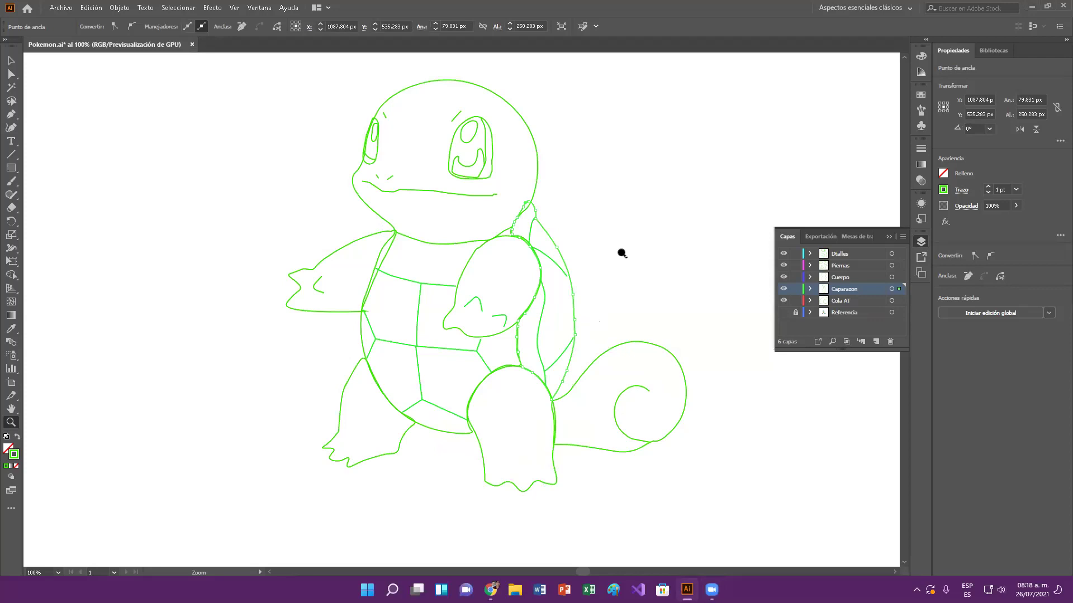
Fill Squirtle's front leg outline, the one beside the tail, with red D61D1D.
left_click(11, 62)
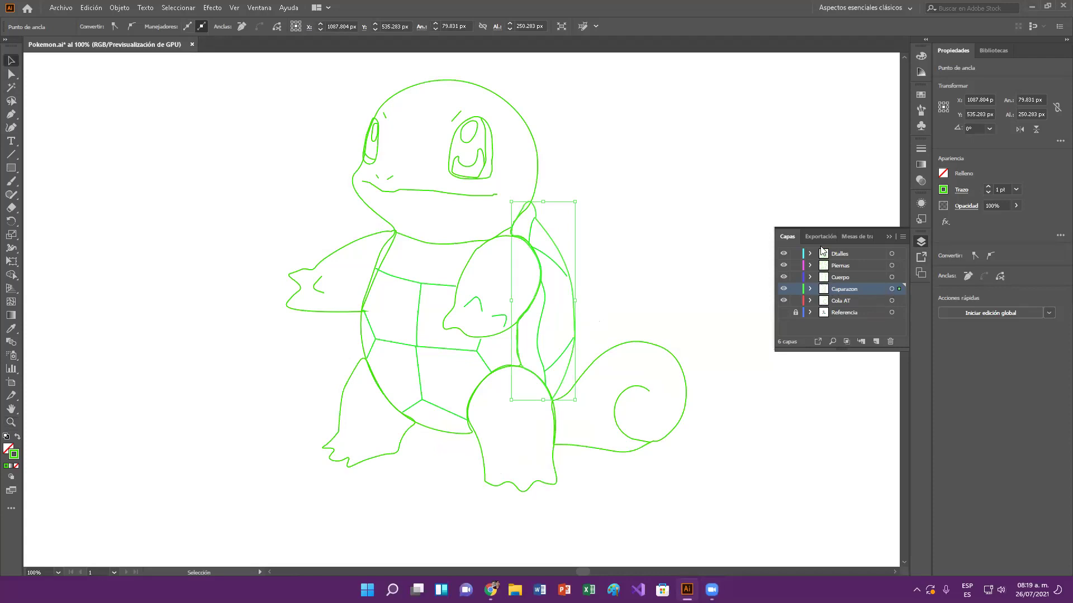
left_click(552, 466)
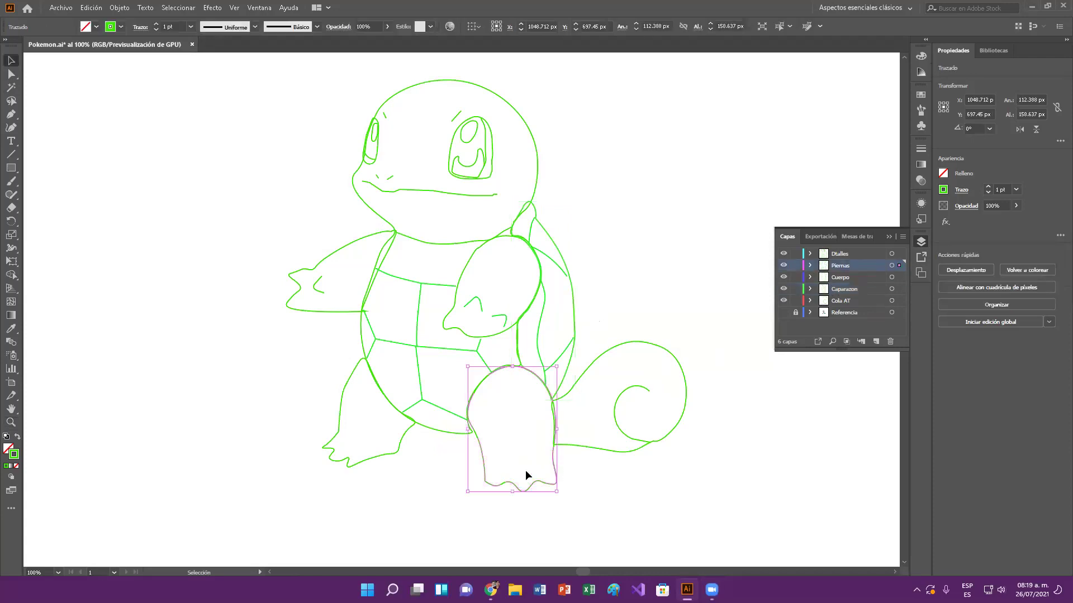
left_click(10, 423)
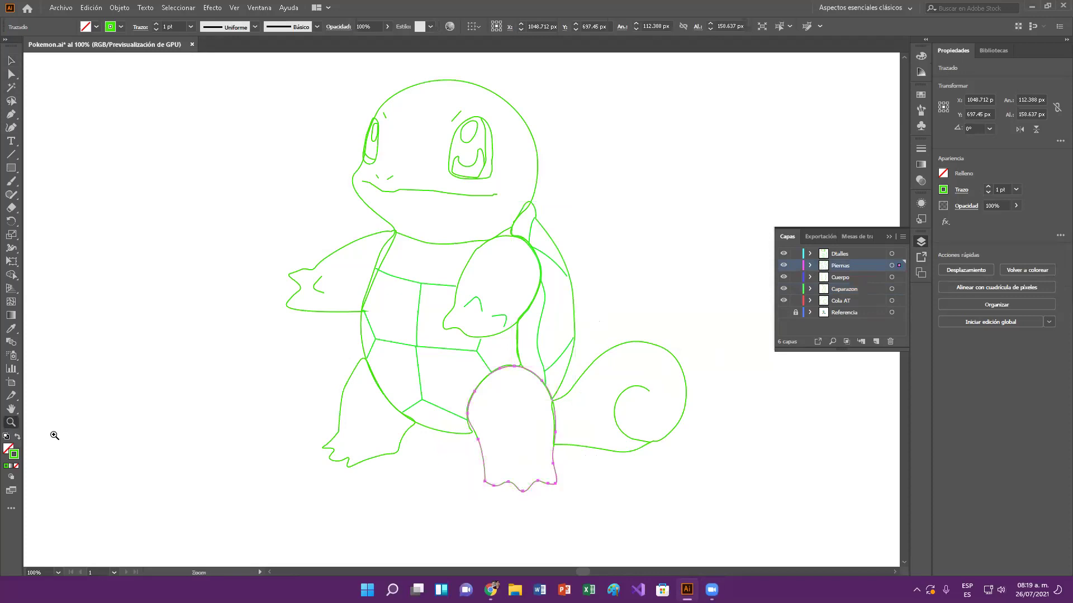
left_click_drag(528, 409, 567, 438)
key("space")
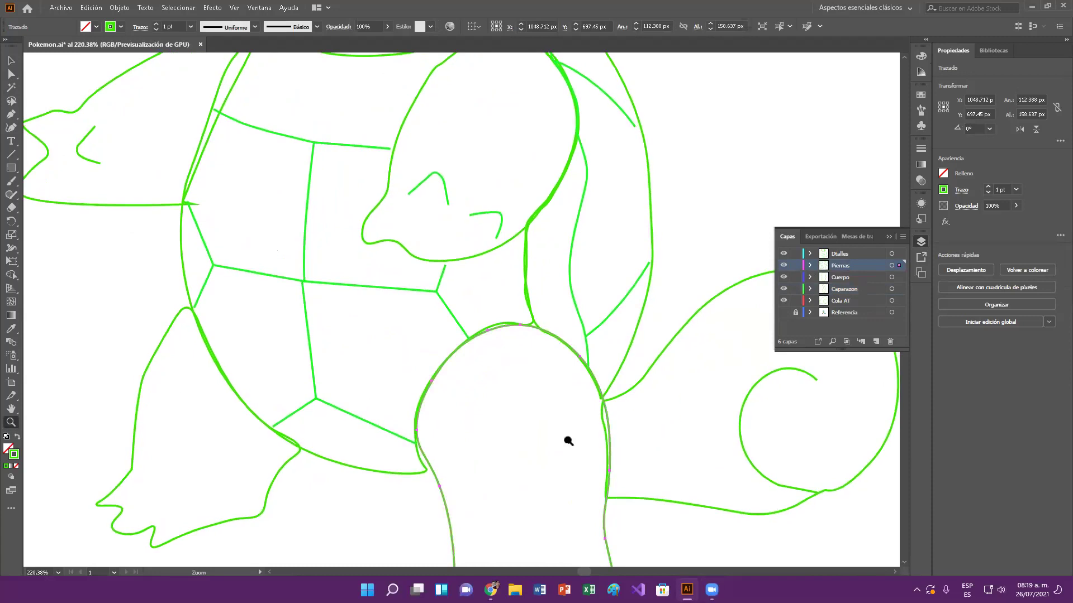
left_click_drag(518, 473, 532, 354)
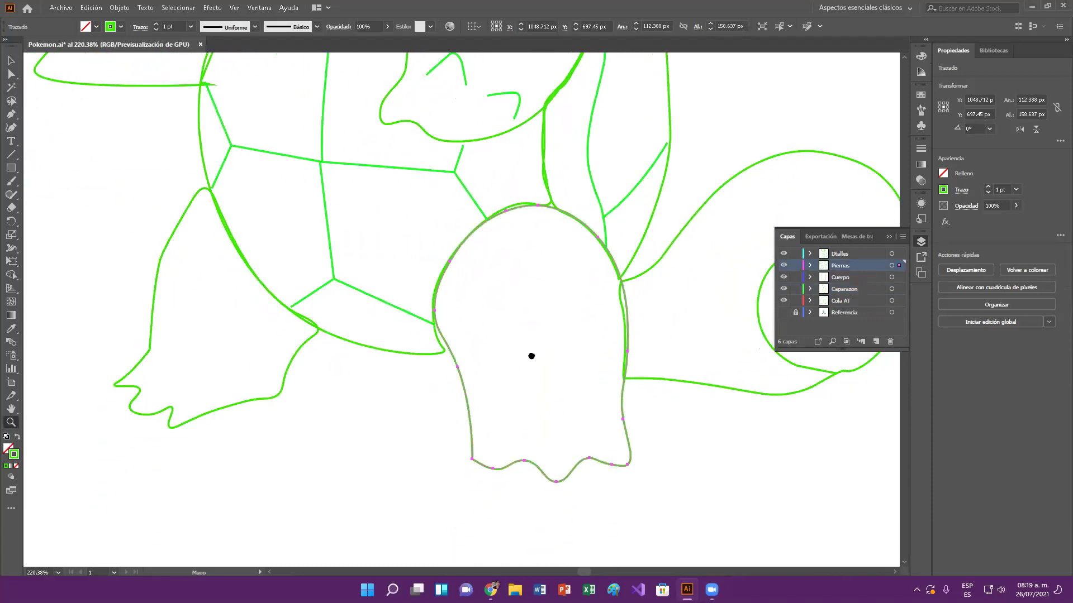
left_click(8, 450)
double_click(8, 449)
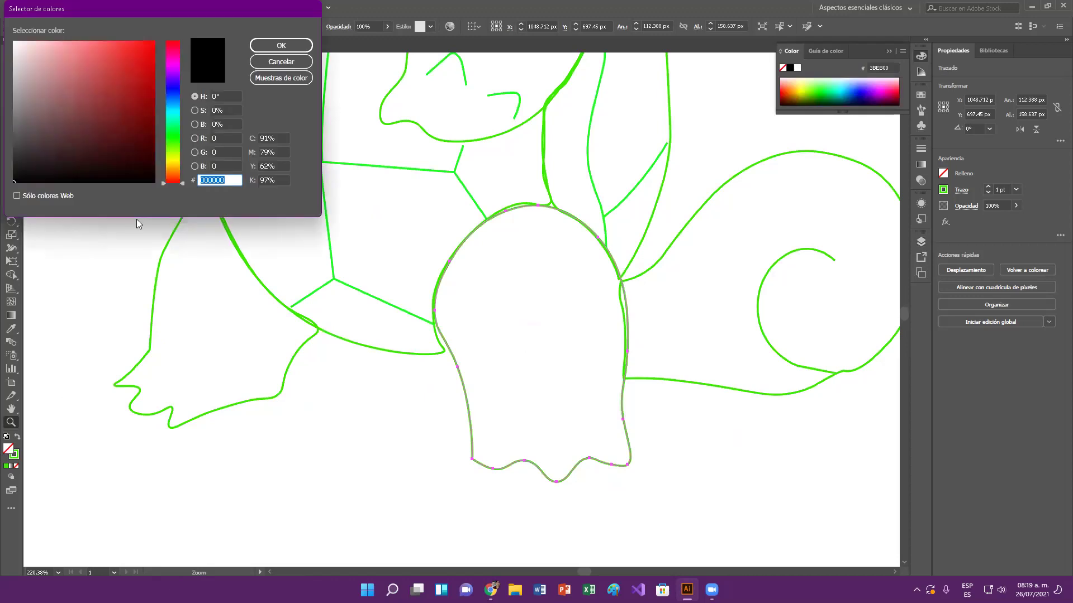
left_click(138, 66)
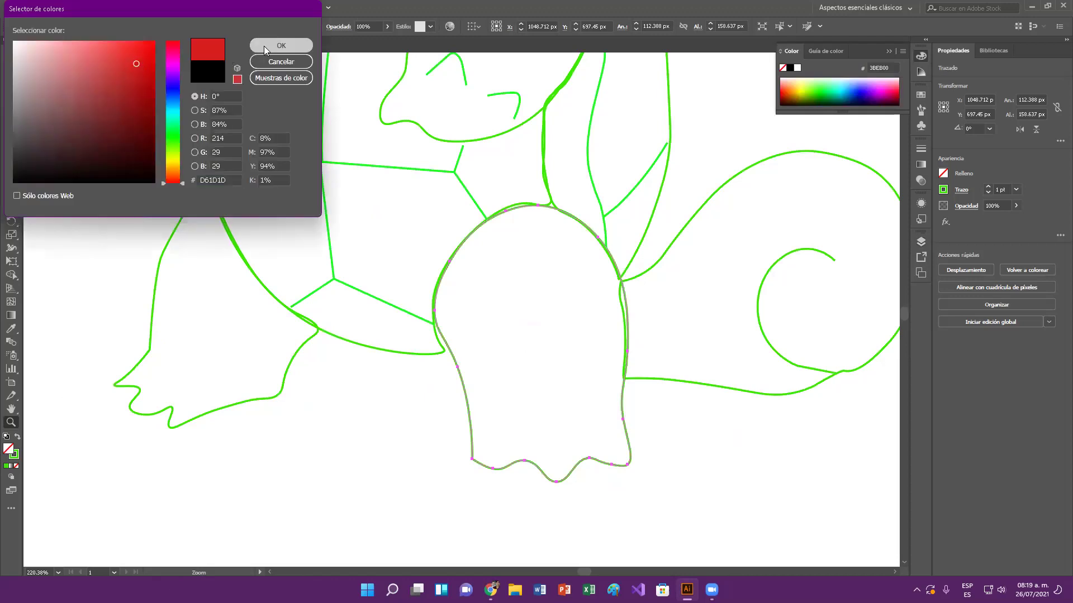
left_click(264, 46)
Fill Squirtle's belly shape with golden yellow EDC264 and clear the selection.
left_click(12, 62)
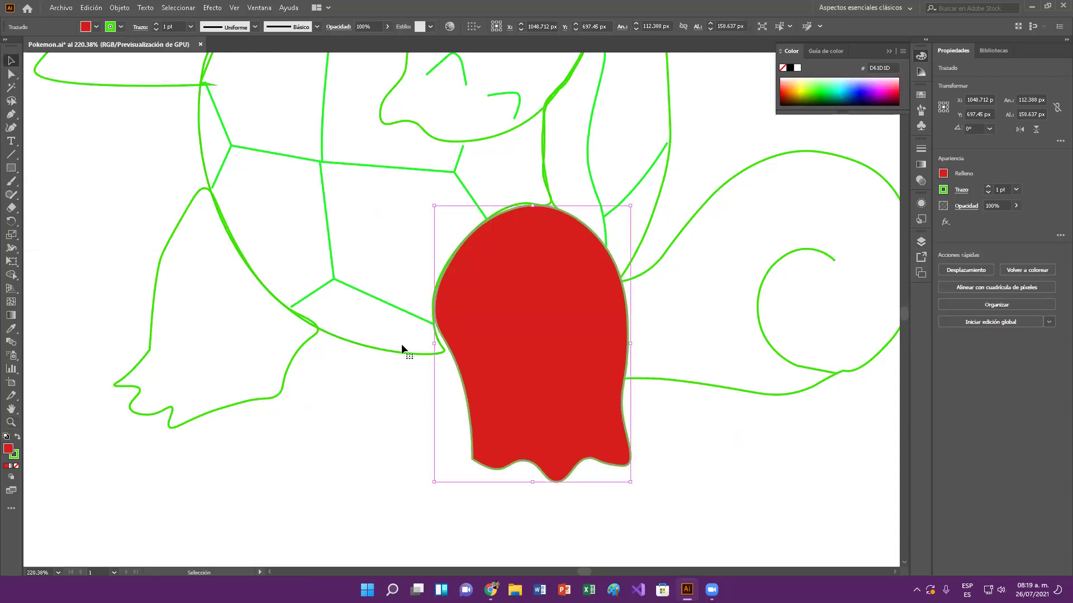
left_click(311, 414)
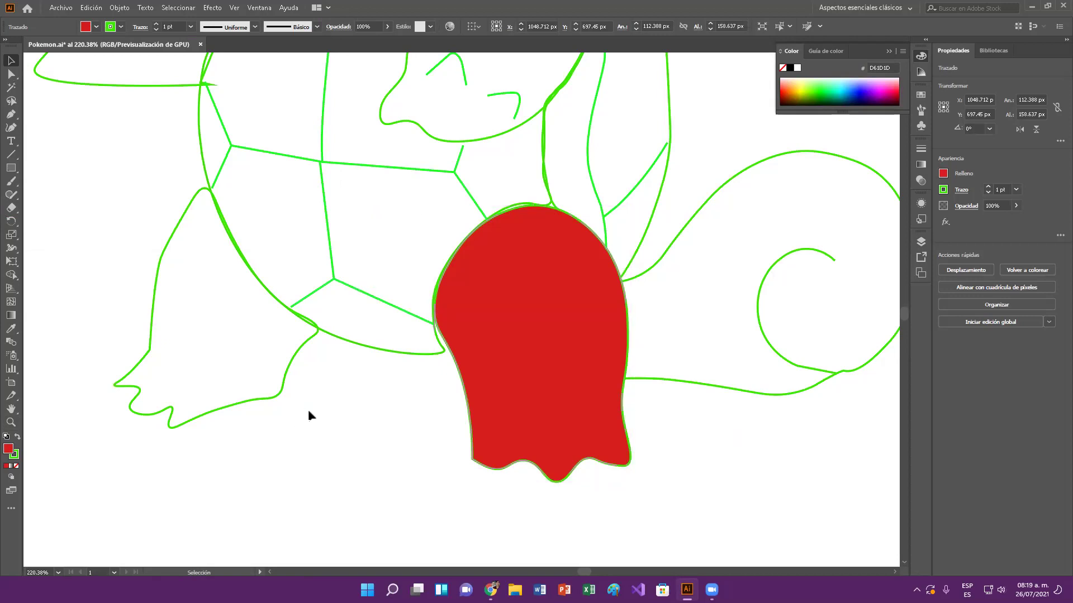
left_click(373, 348)
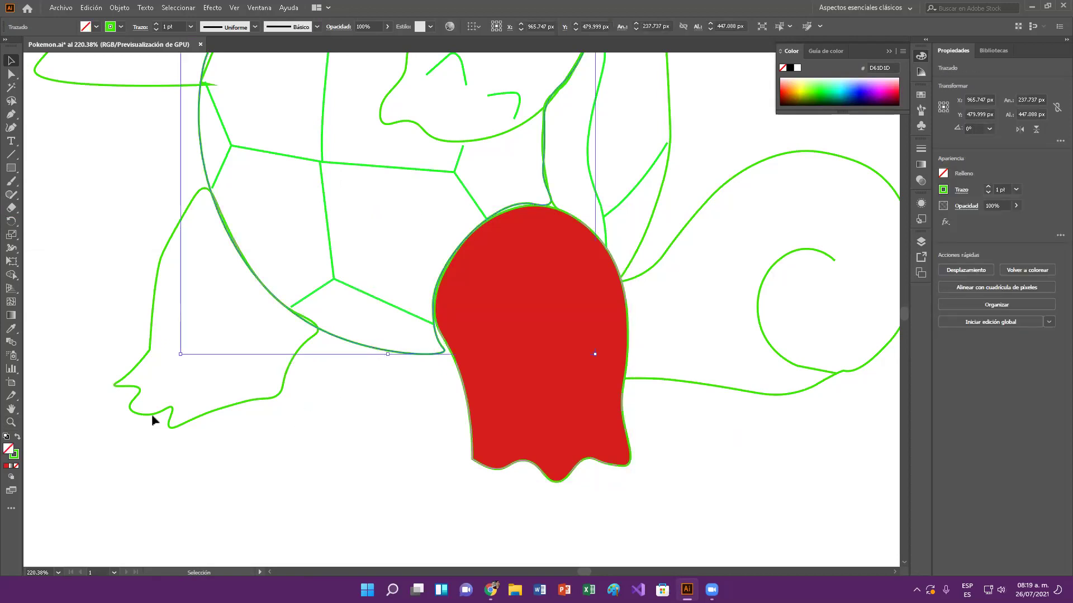
double_click(8, 449)
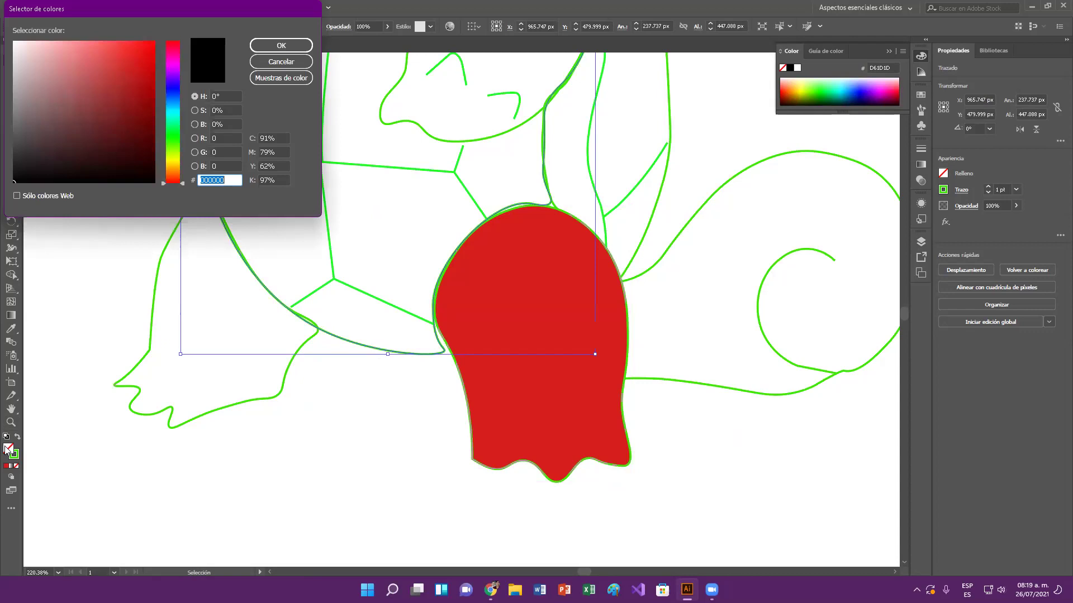
left_click(171, 167)
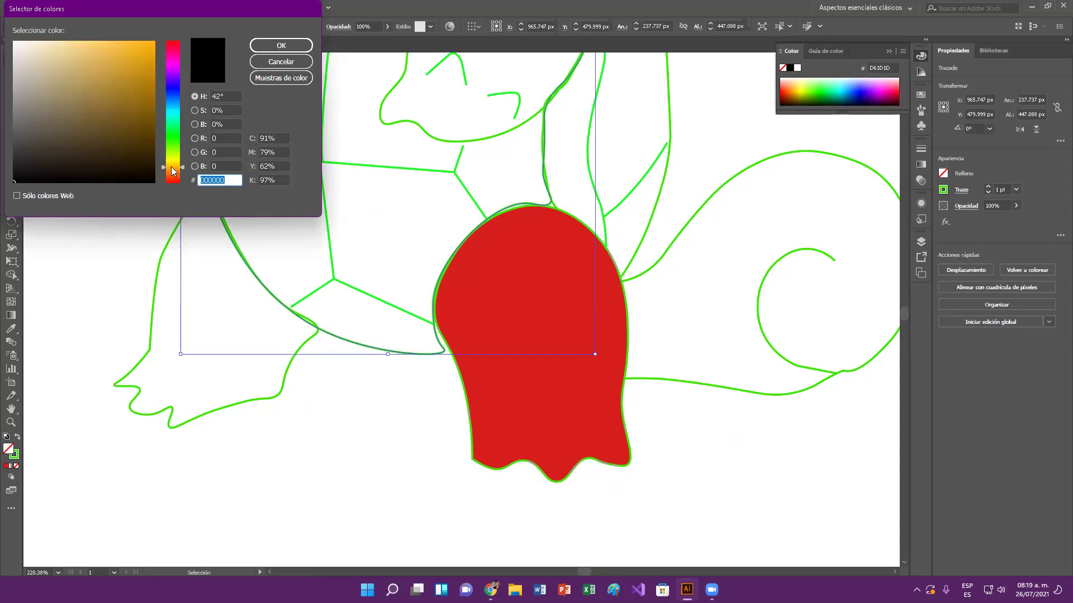
left_click(95, 51)
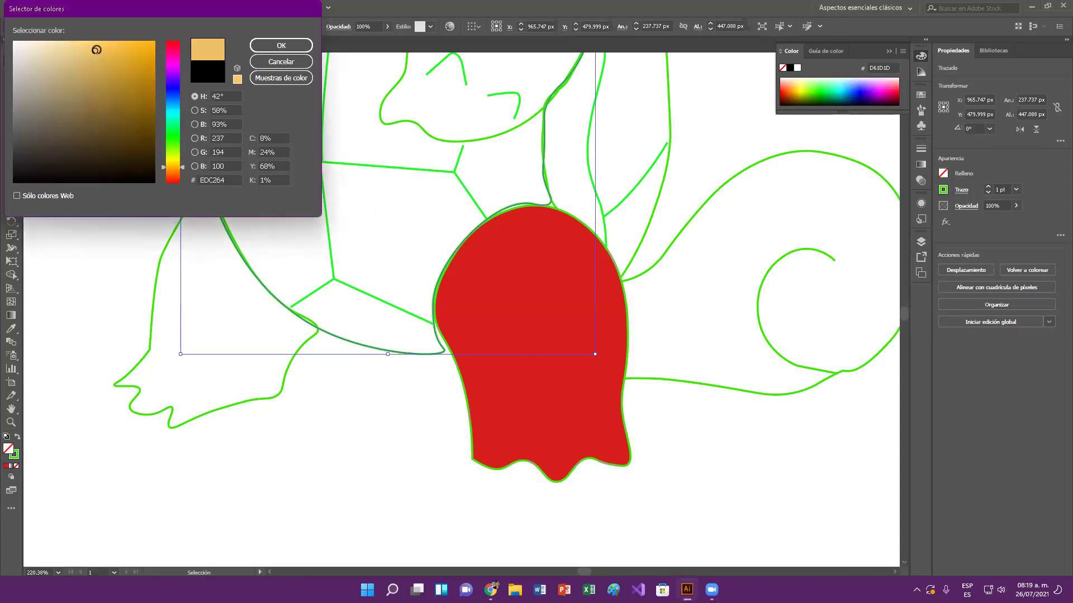
left_click(270, 51)
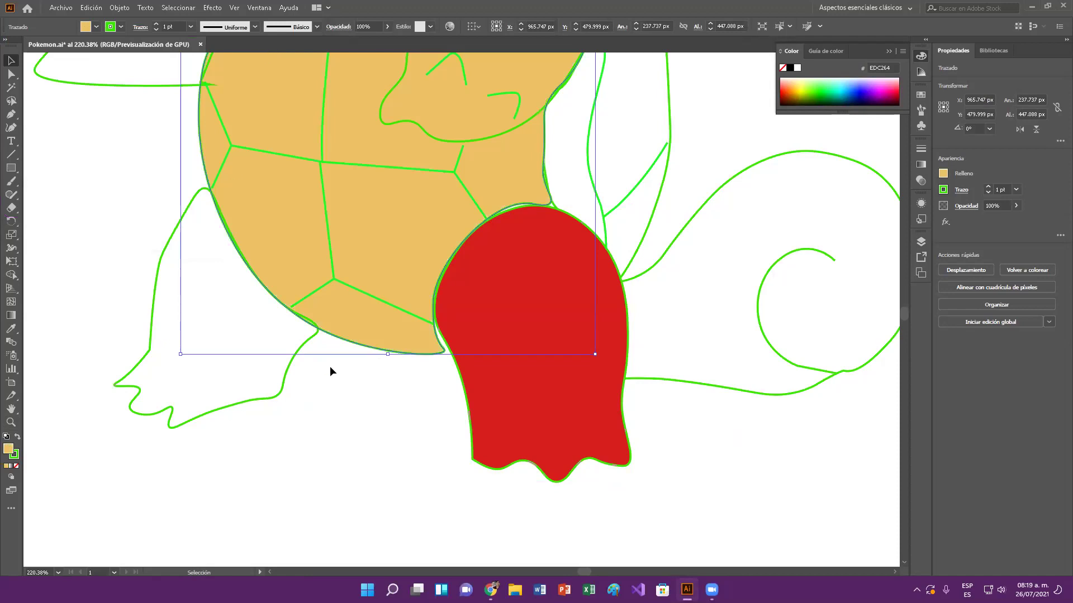
left_click(391, 414)
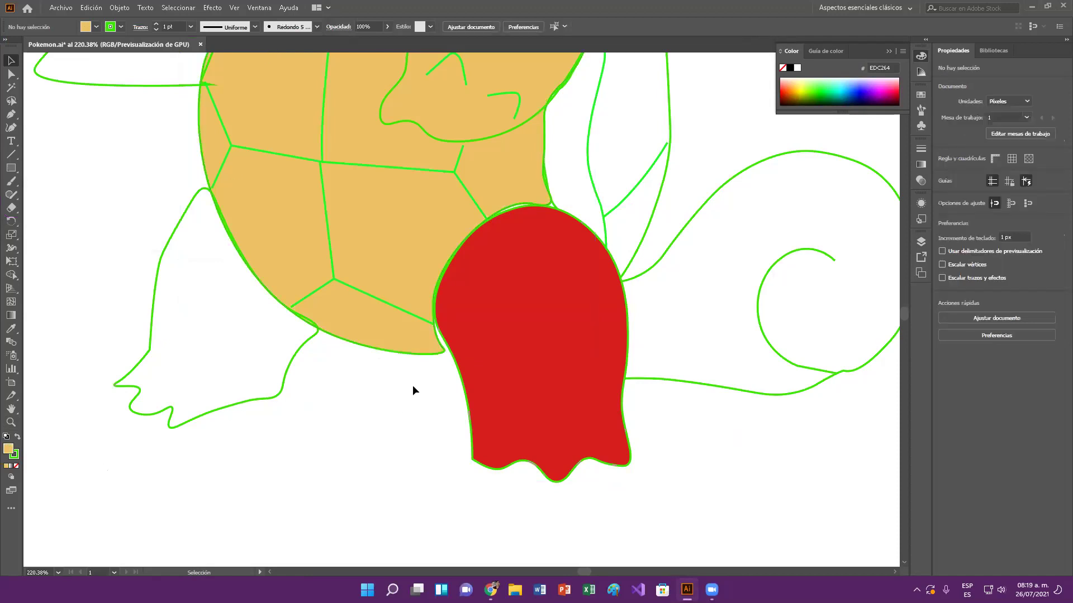
Remove the green stroke from the golden yellow belly shape, leaving its fill in place.
left_click(11, 422)
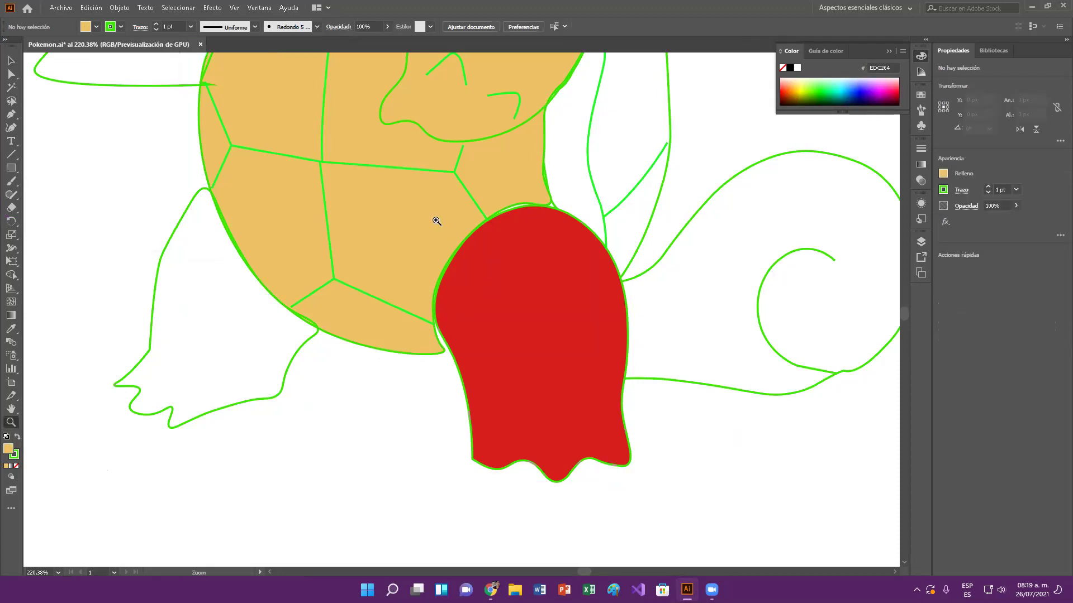
left_click(434, 219)
left_click_drag(495, 276, 541, 299)
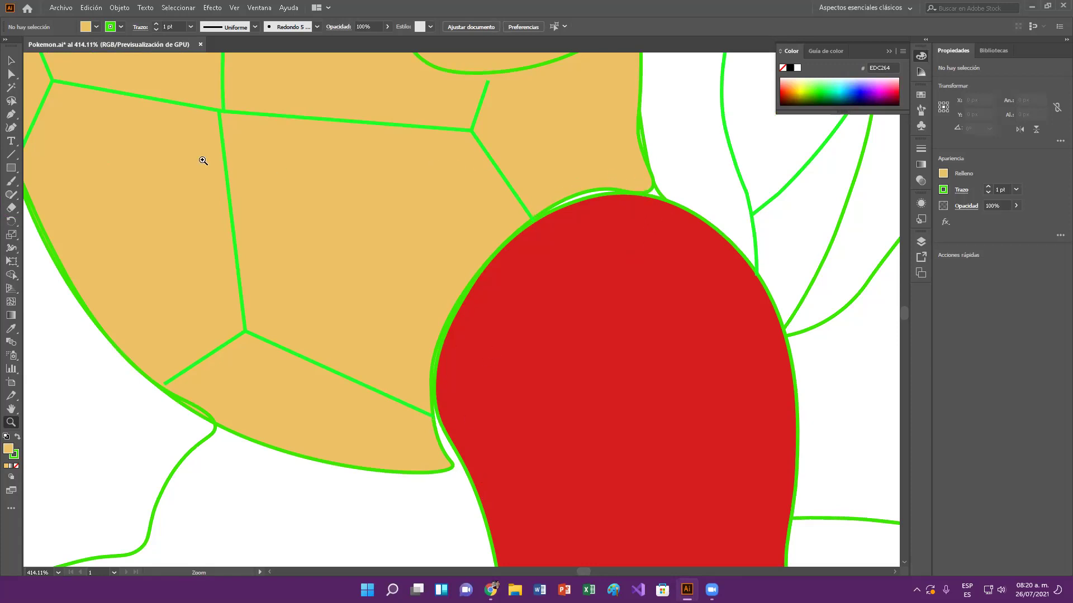
key("v")
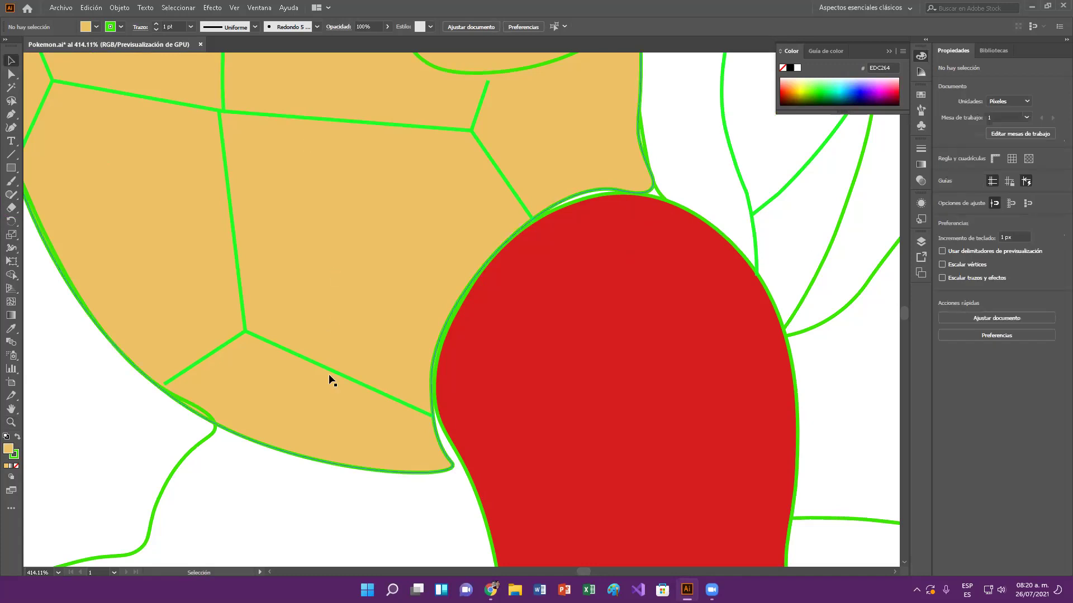
left_click(340, 430)
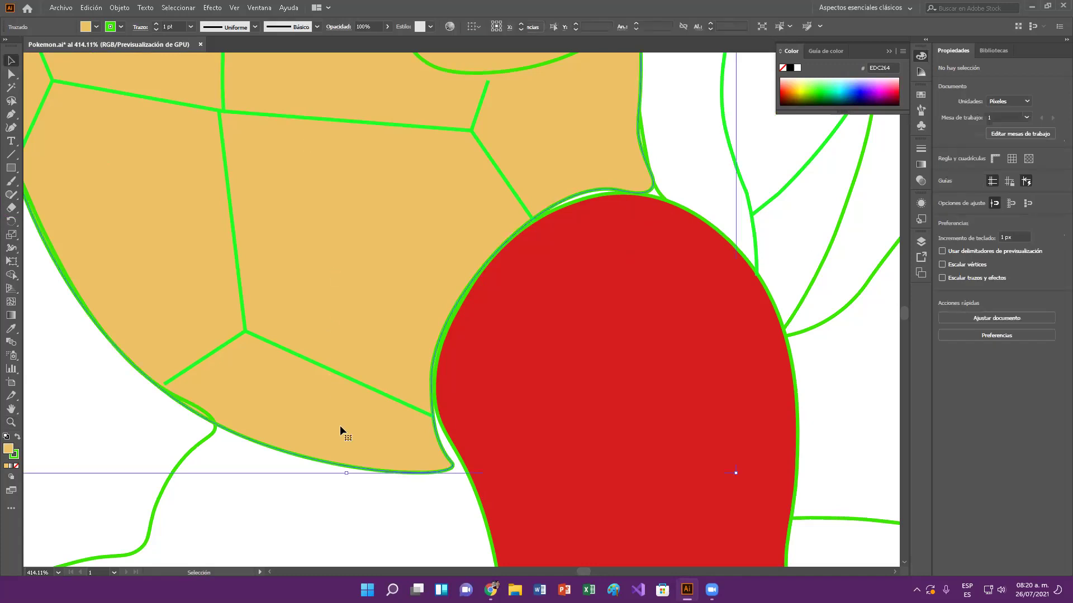
left_click(353, 535)
left_click(372, 446)
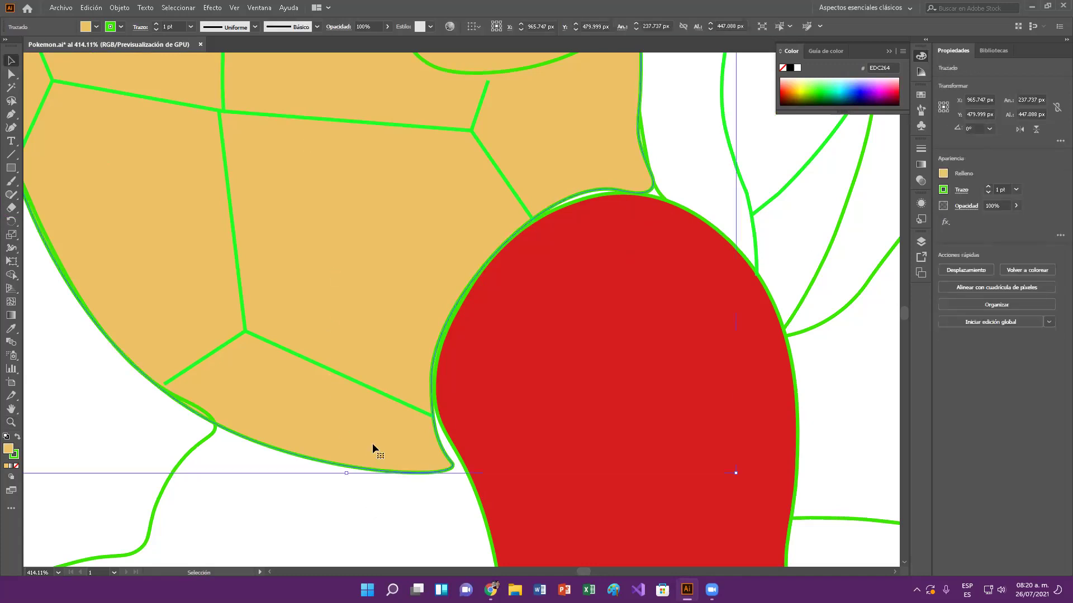
left_click(17, 466)
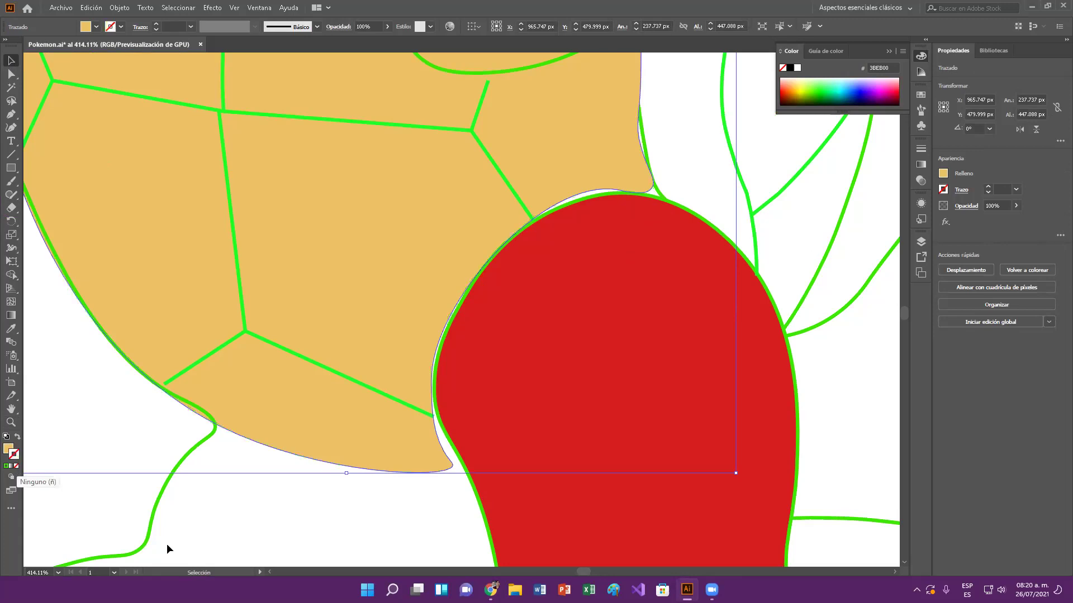
Remove the green stroke from the red front leg, keeping its fill, and clear the selection.
left_click(360, 528)
left_click(502, 500)
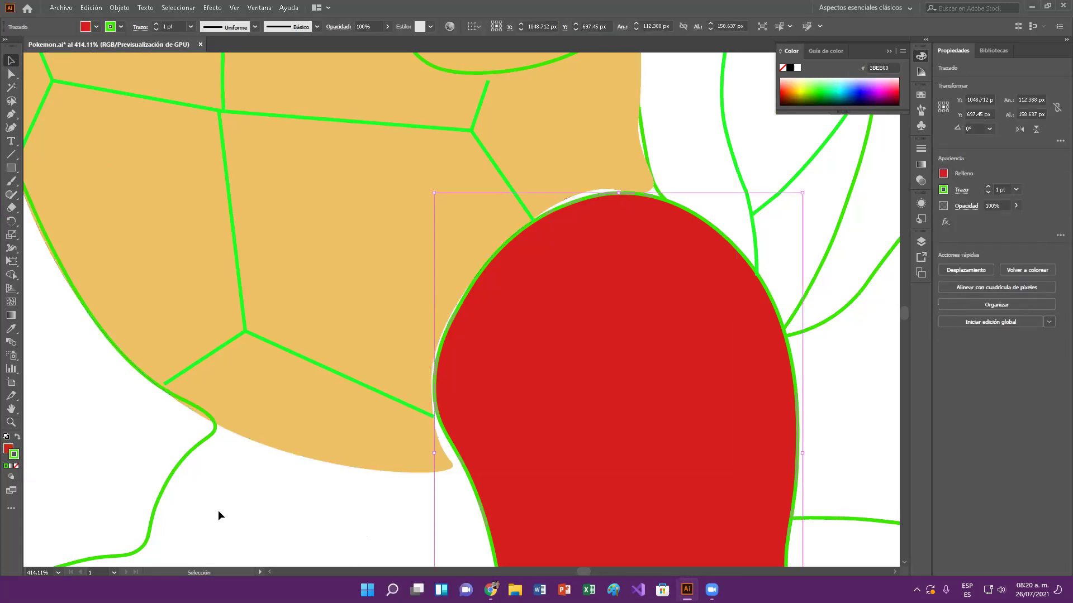
left_click(17, 466)
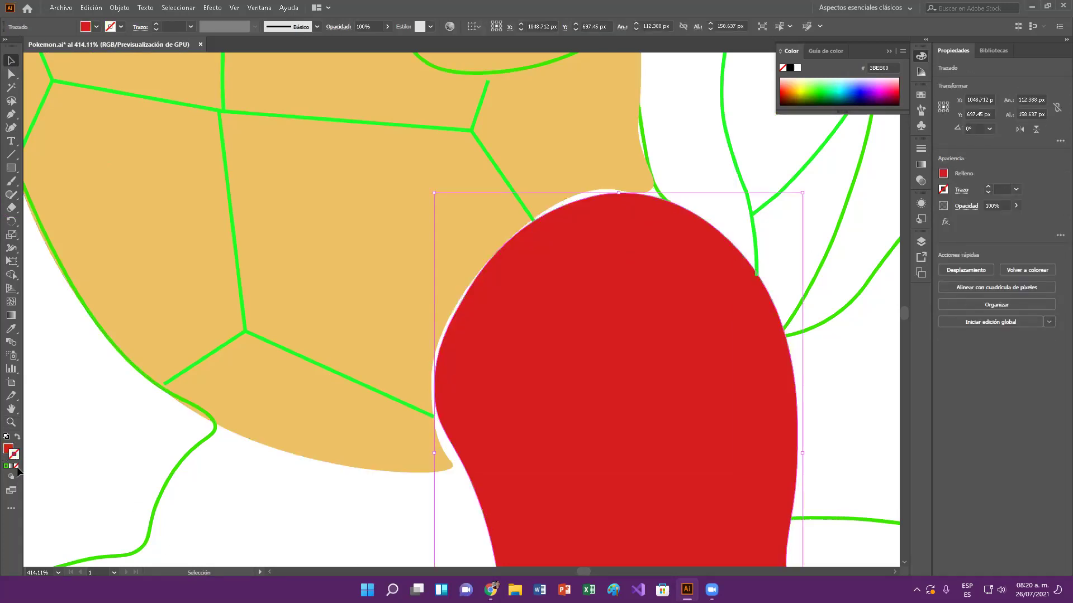
left_click(259, 505)
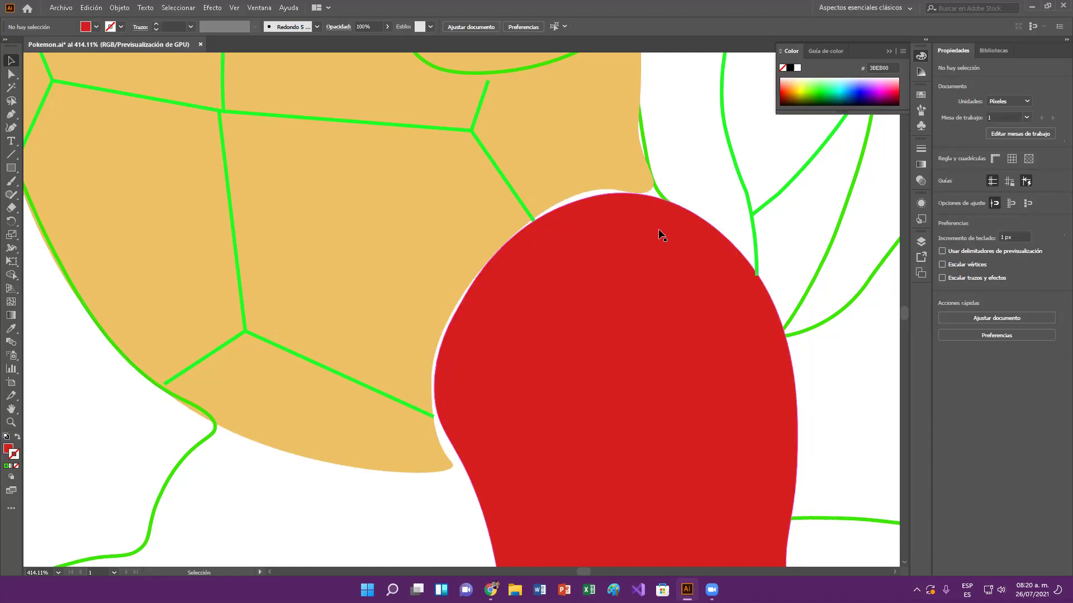
Move the golden yellow body's anchor points along the leg edge inward so the body extends beneath the red front leg.
left_click(10, 74)
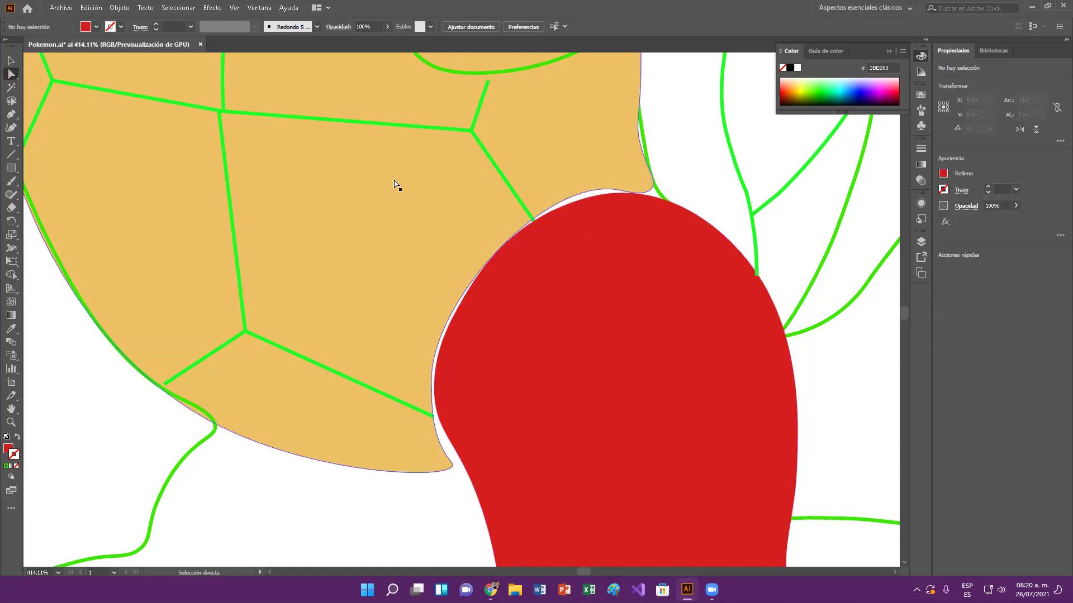
left_click(601, 192)
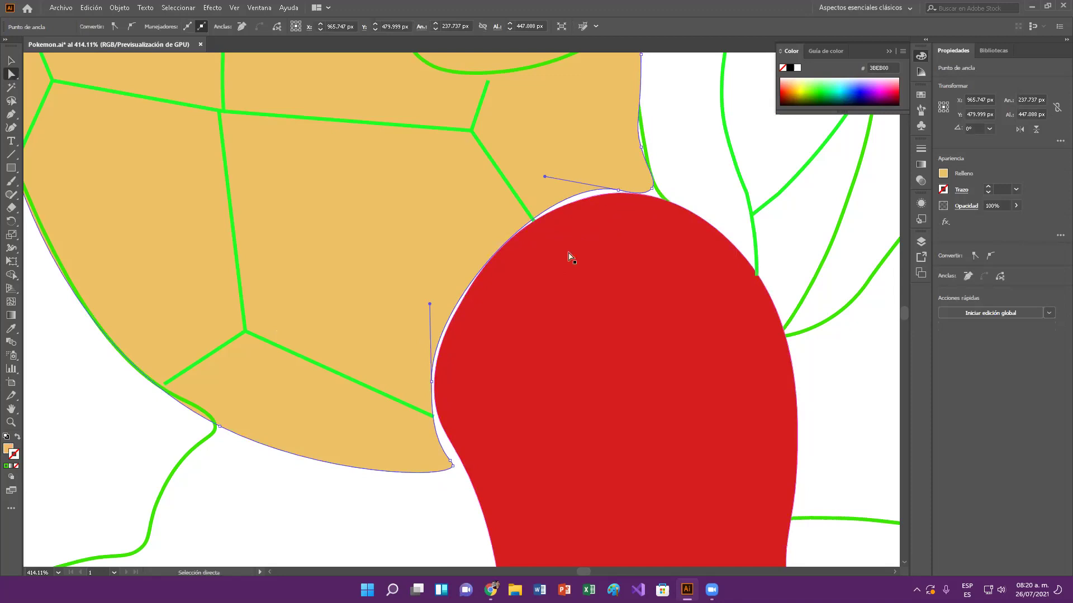
left_click(618, 191)
left_click_drag(619, 191, 721, 253)
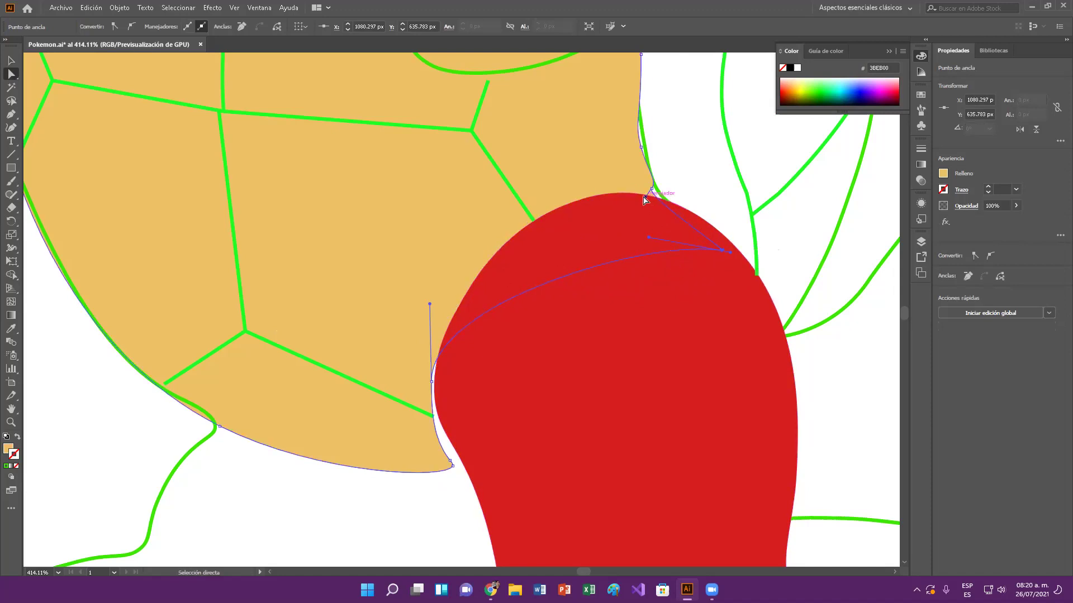
left_click_drag(647, 198, 674, 219)
left_click_drag(431, 385, 441, 384)
left_click_drag(460, 460, 470, 461)
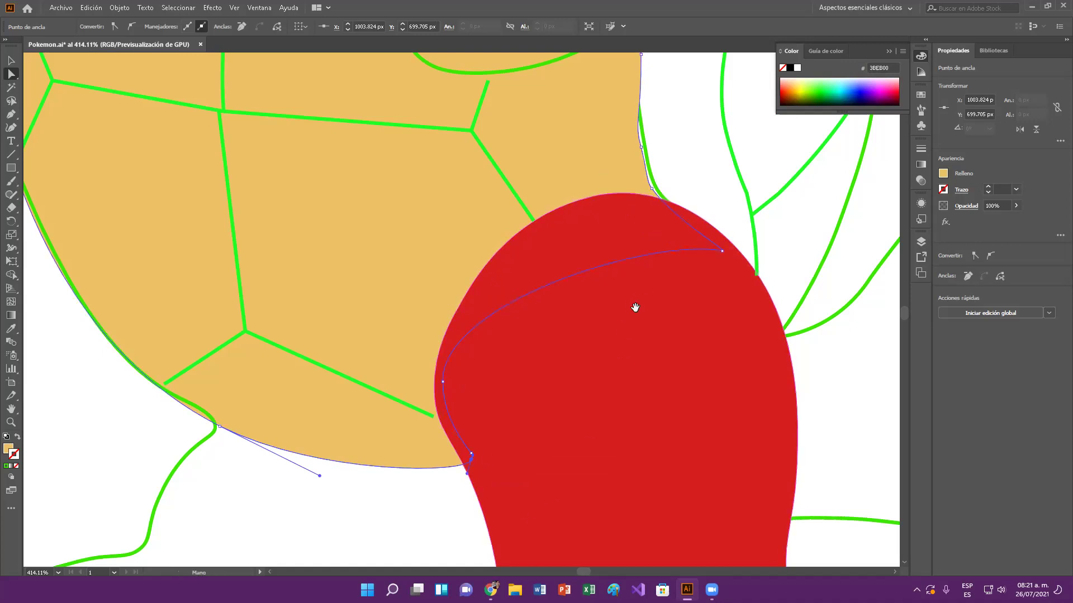
Use the Eyedropper to give the red front leg the other leg's appearance: no fill and a 1 pt green stroke.
left_click_drag(592, 343, 602, 435)
left_click_drag(605, 319, 539, 319)
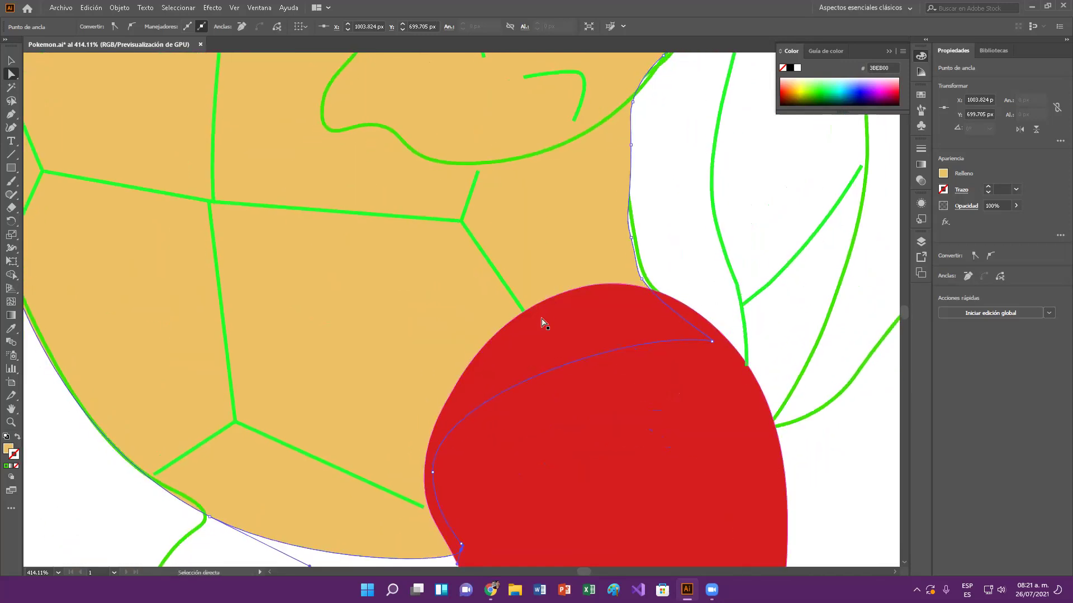
key("ctrl+minus")
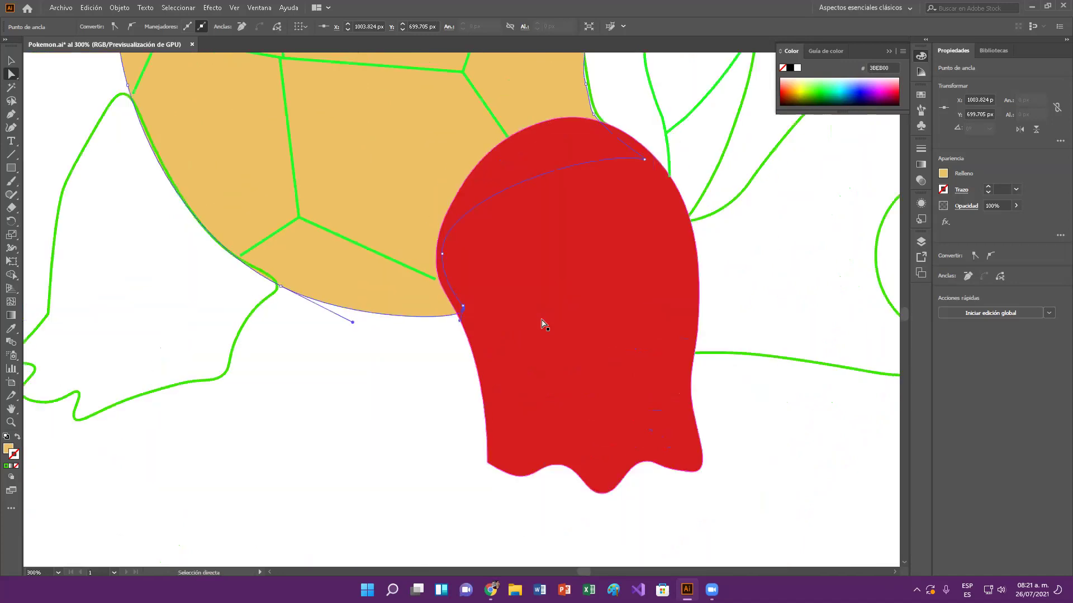
key("ctrl+minus")
left_click_drag(487, 211, 513, 402)
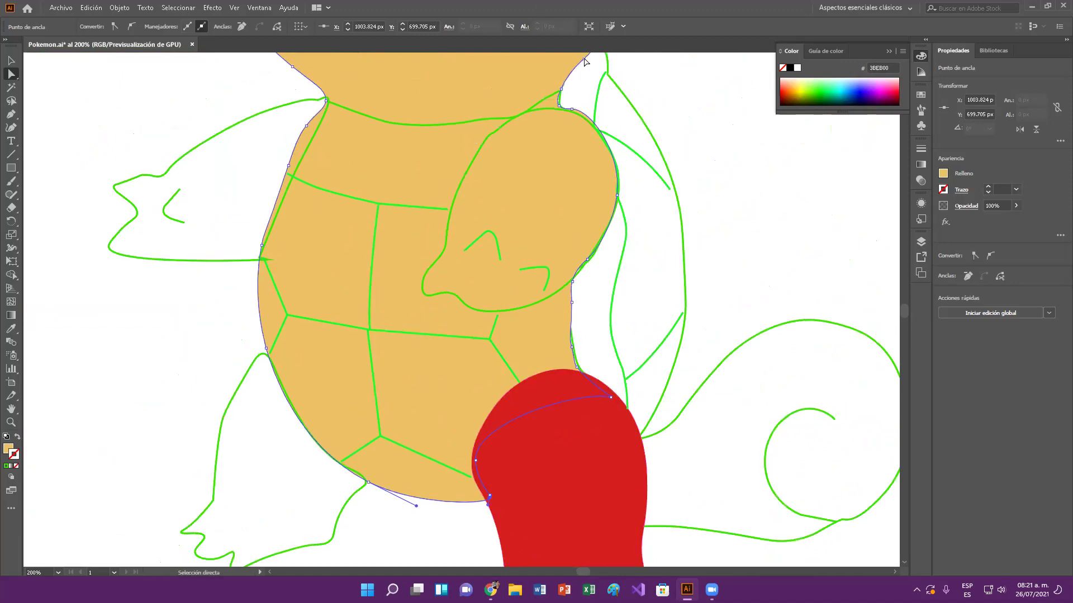
key("ctrl+minus")
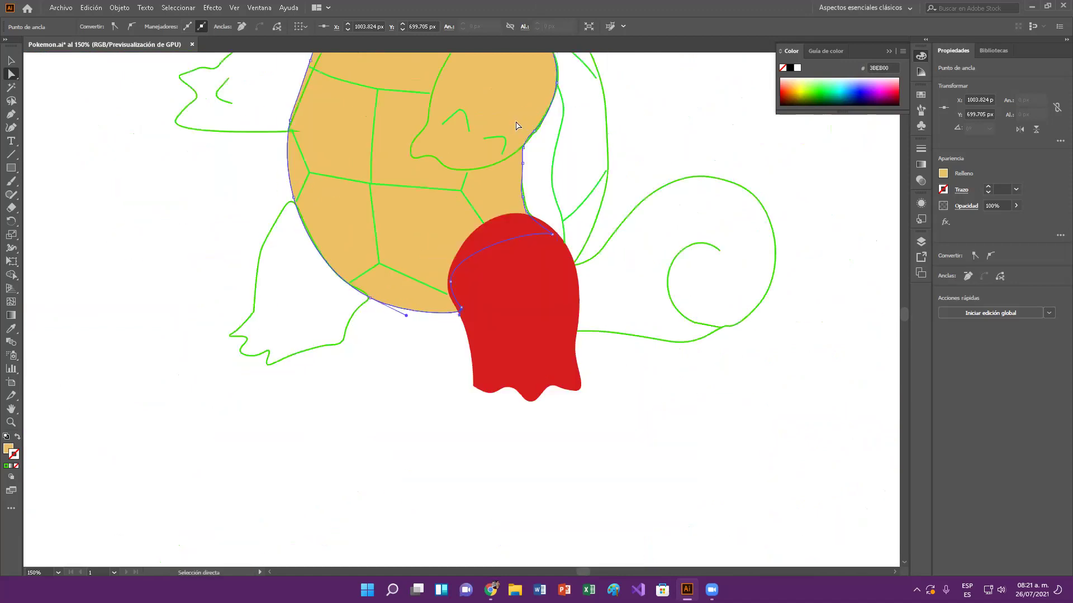
left_click_drag(472, 180, 504, 300)
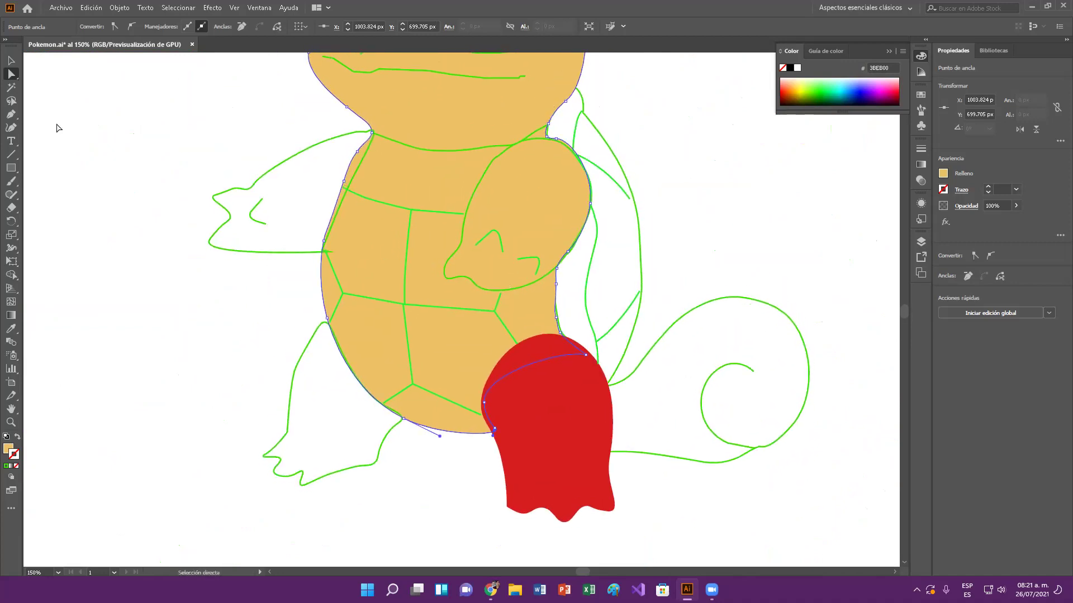
left_click(12, 62)
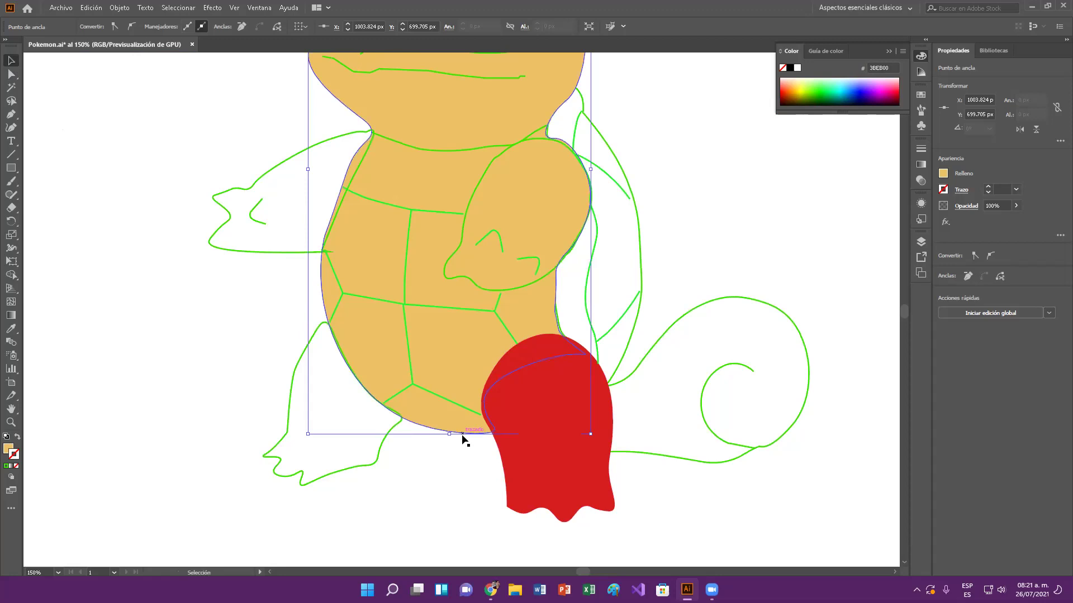
left_click(531, 477)
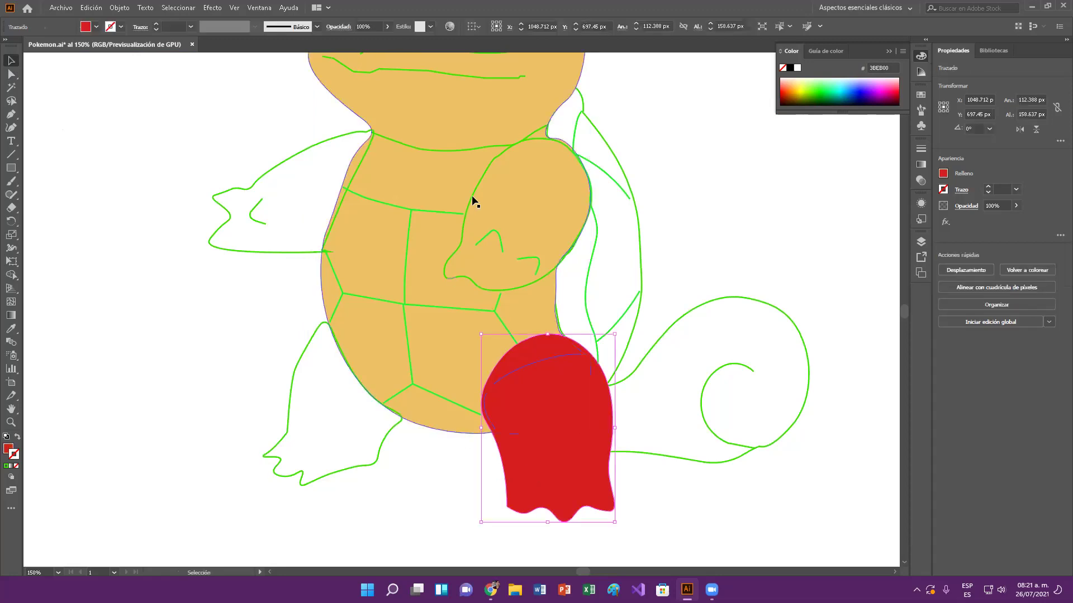
left_click(11, 328)
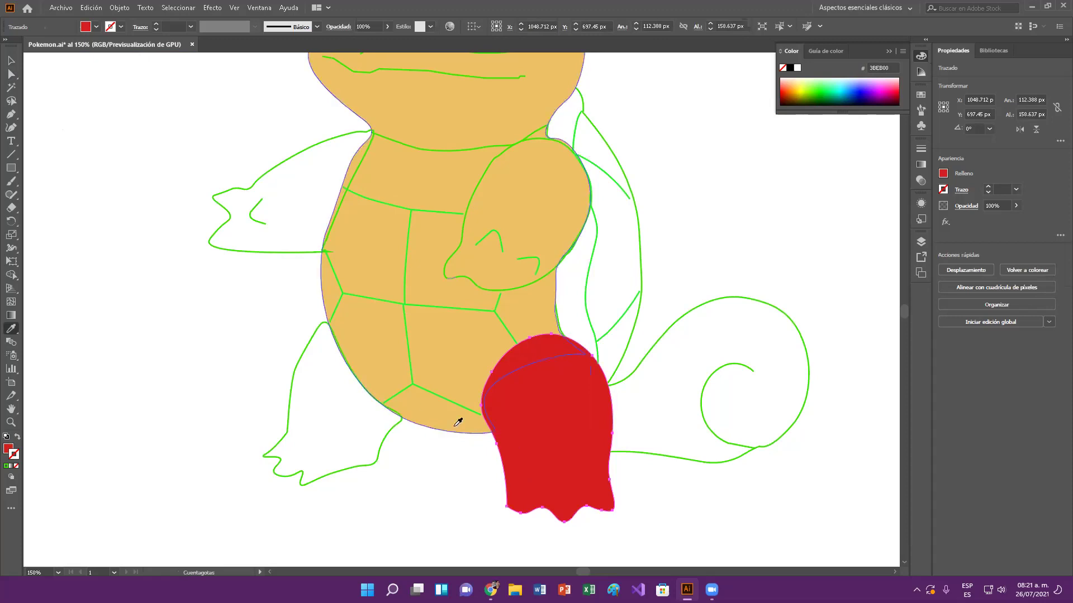
left_click(373, 461)
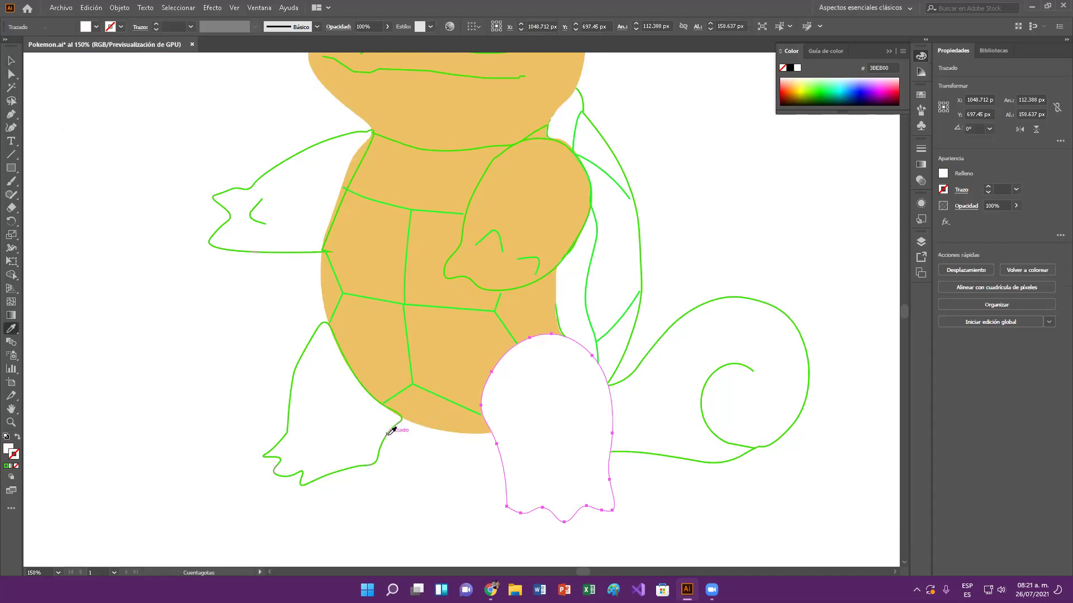
left_click(389, 432)
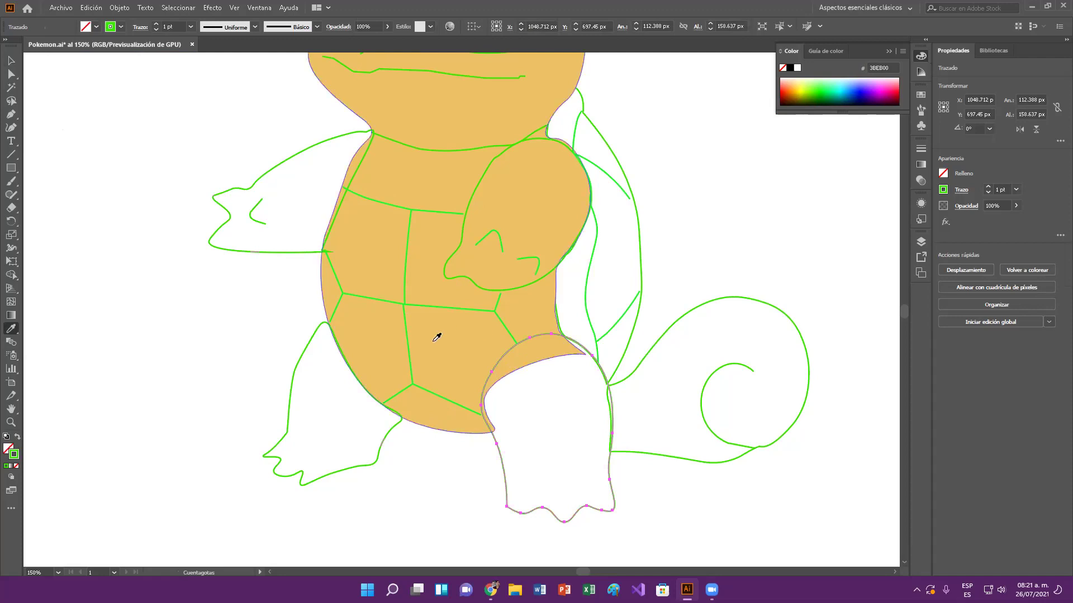
Use the Eyedropper to give the golden yellow body shape the arm's unfilled 1 pt green outline, and clear the selection.
left_click(12, 61)
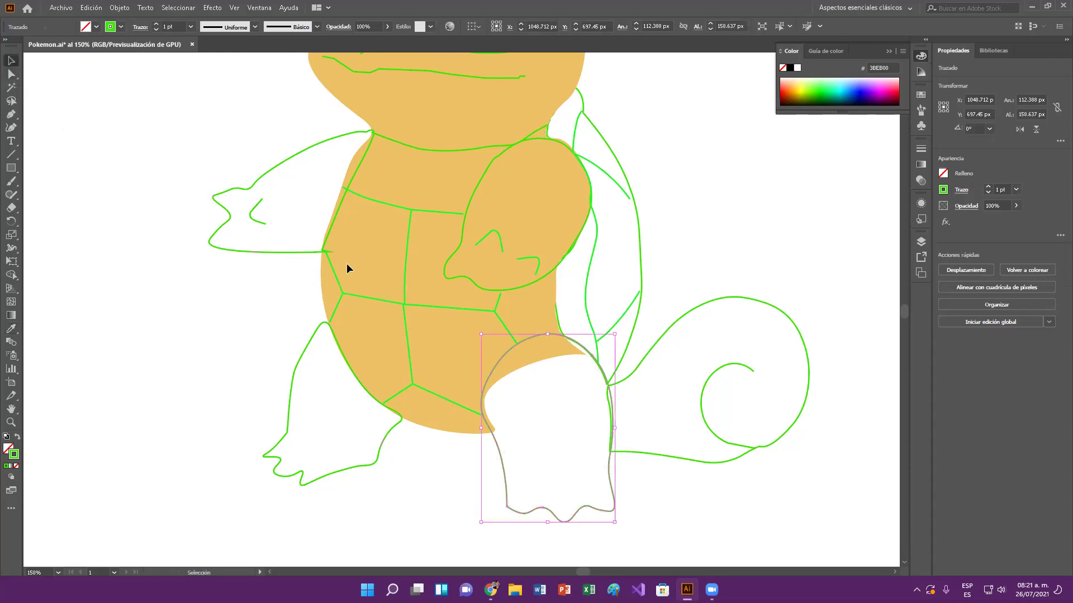
left_click(322, 282)
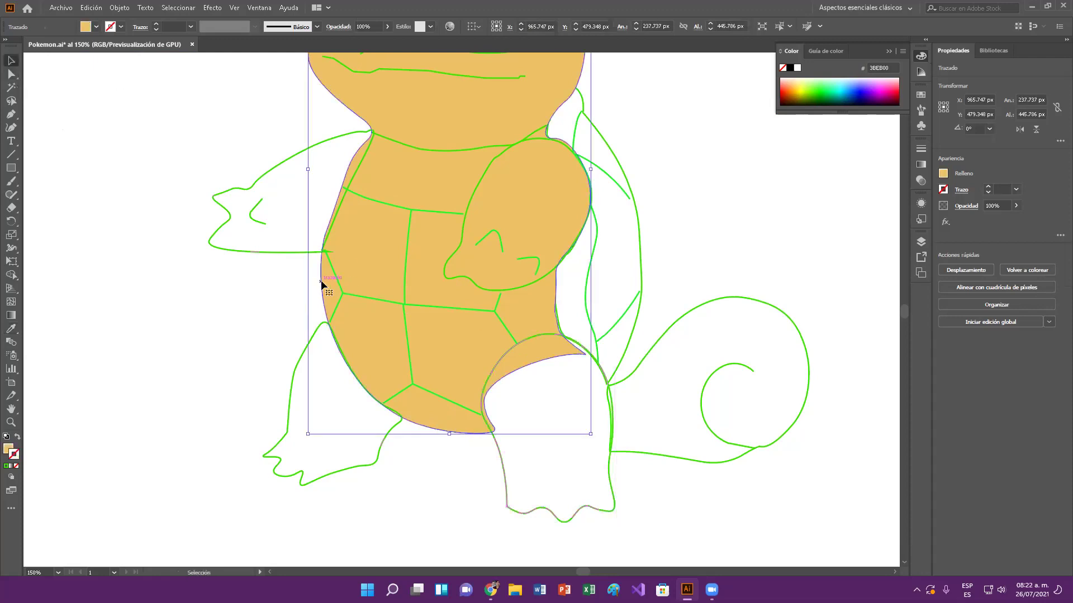
left_click(11, 328)
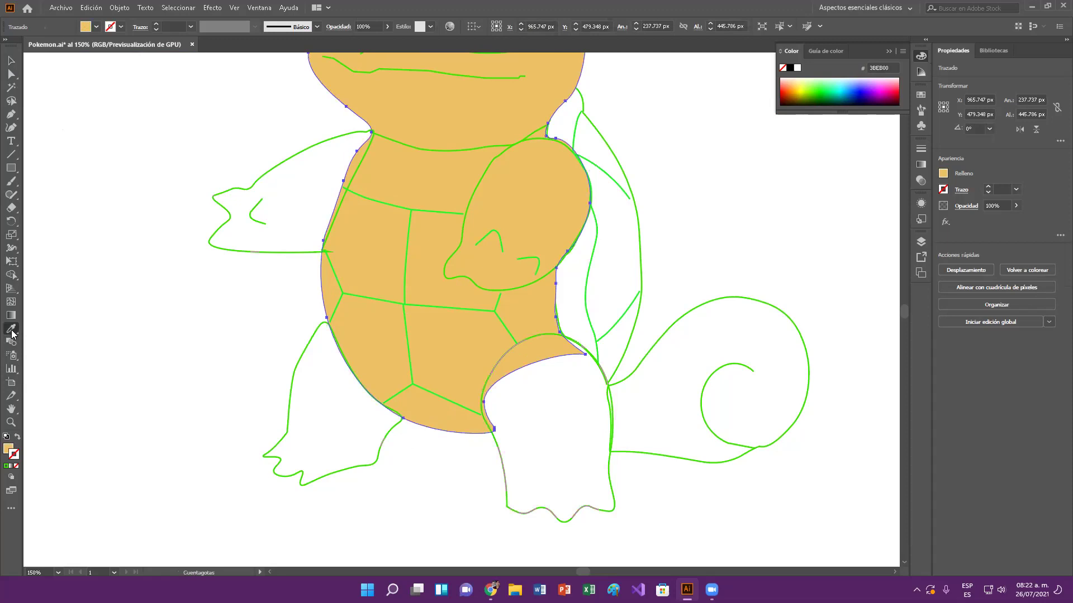
left_click(245, 251)
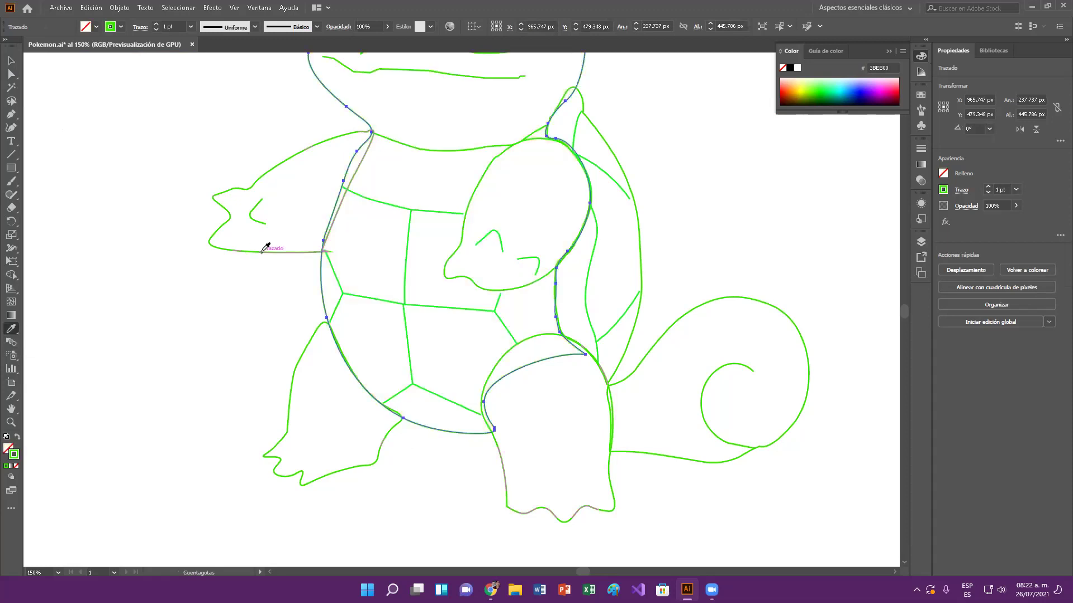
key("ctrl+z")
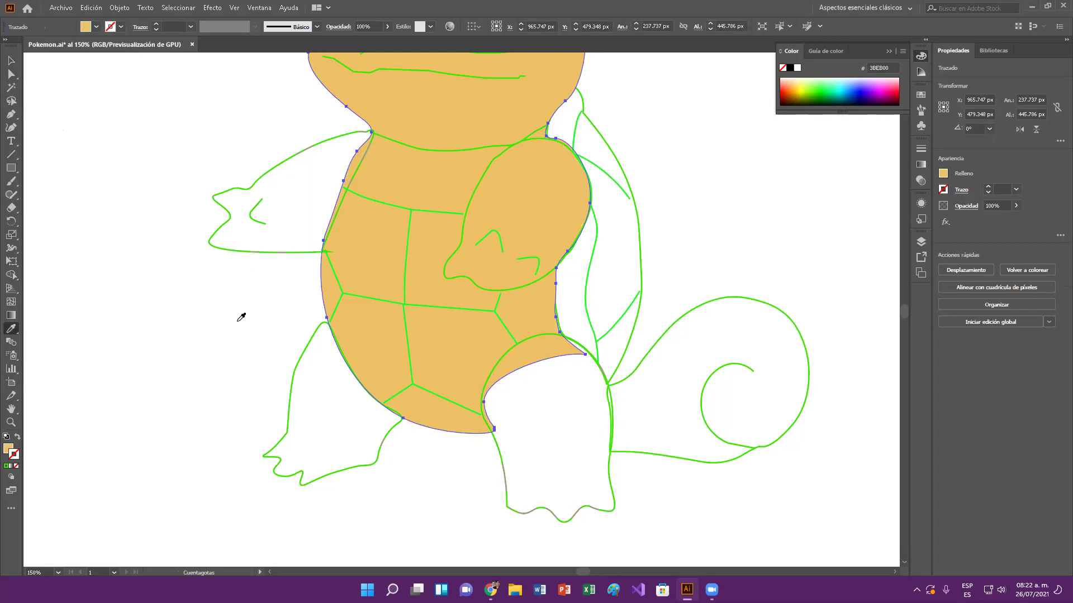
left_click(90, 8)
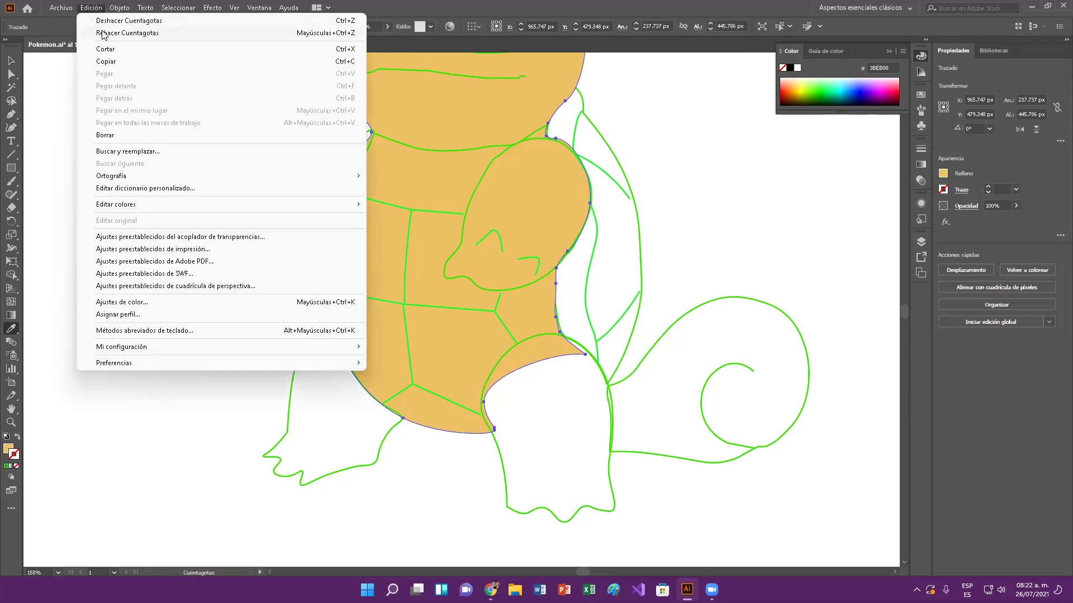
left_click(101, 33)
left_click(11, 60)
left_click(107, 108)
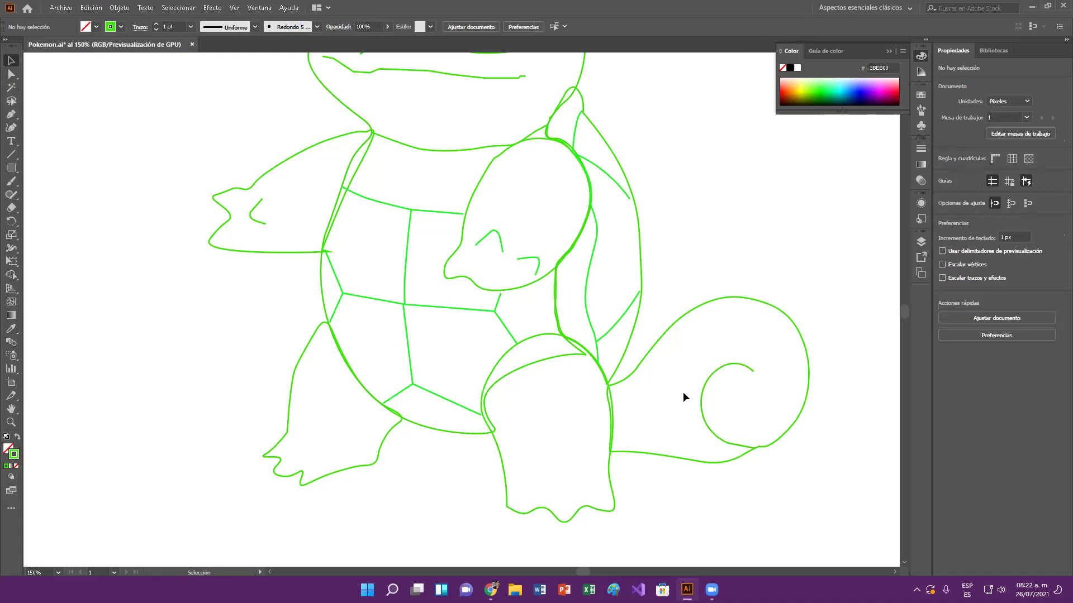
scroll(586, 156, "up", 5)
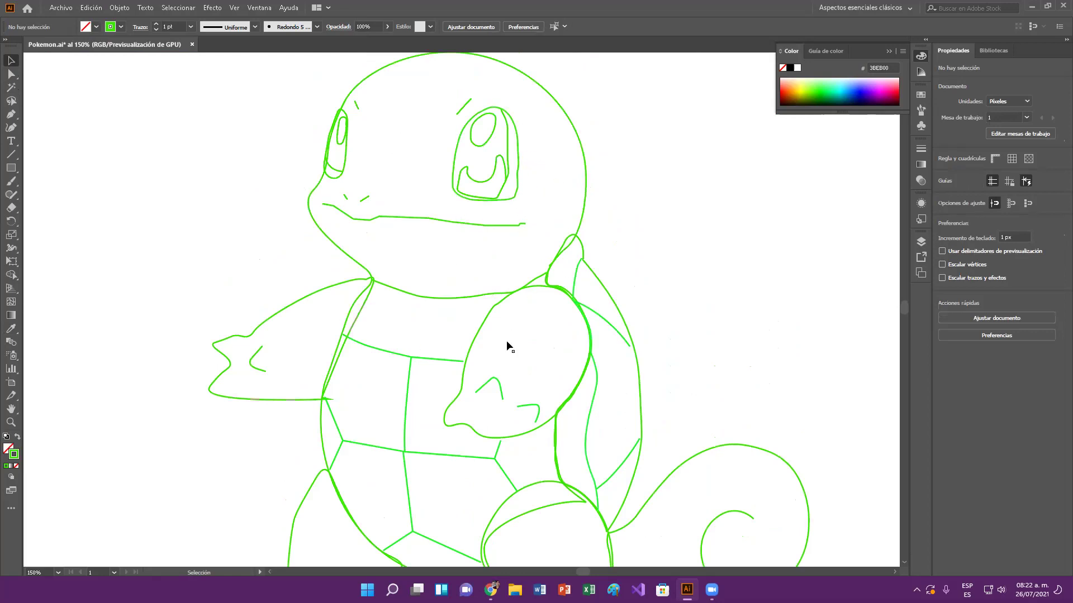
scroll(530, 500, "down", 2)
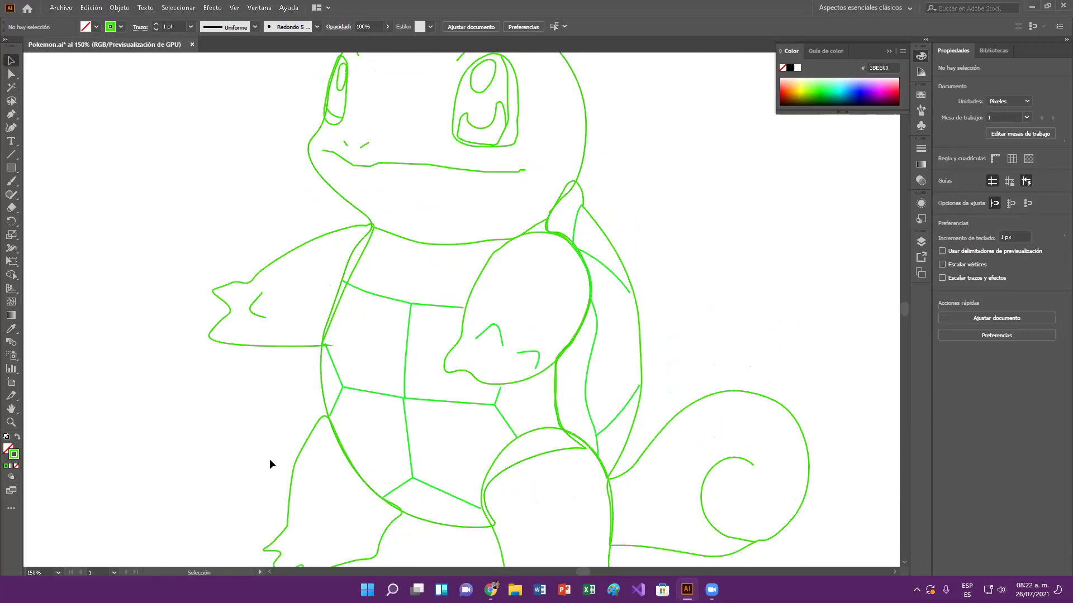
scroll(469, 417, "down", 1)
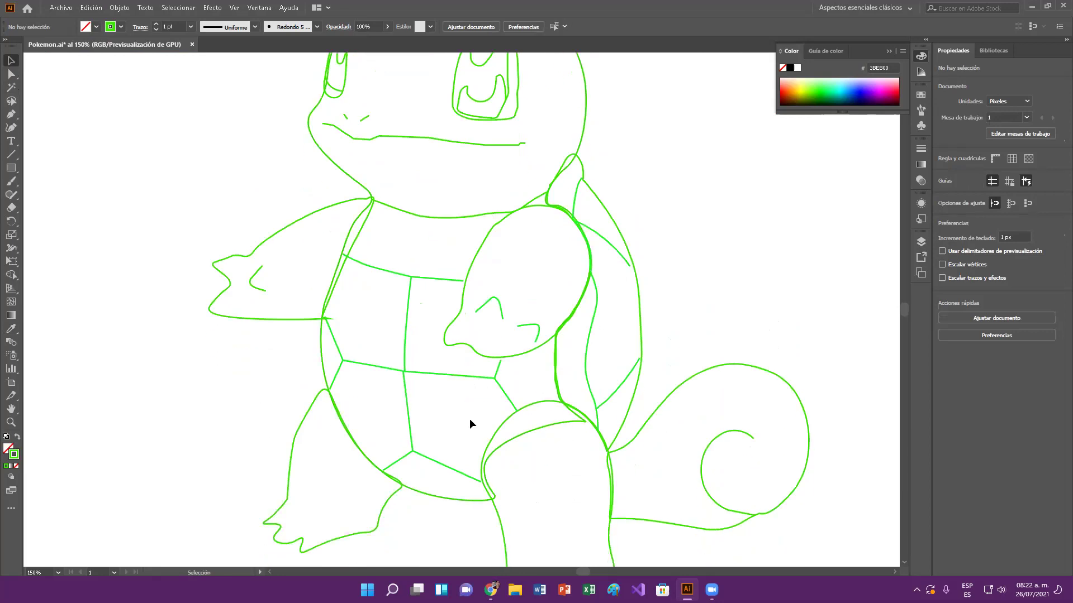
scroll(616, 413, "down", 1)
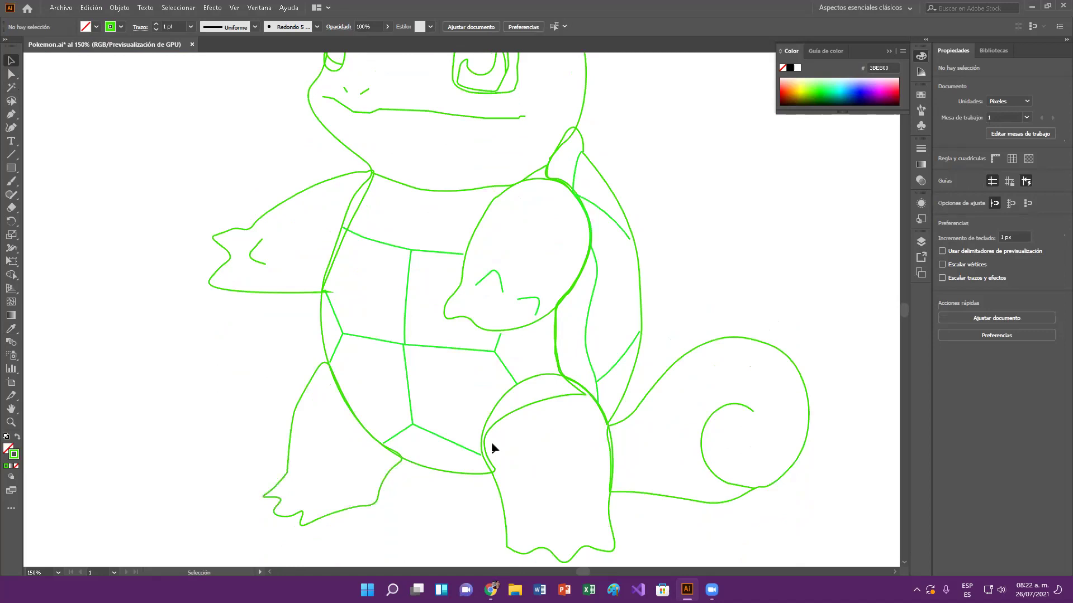
scroll(524, 411, "up", 5)
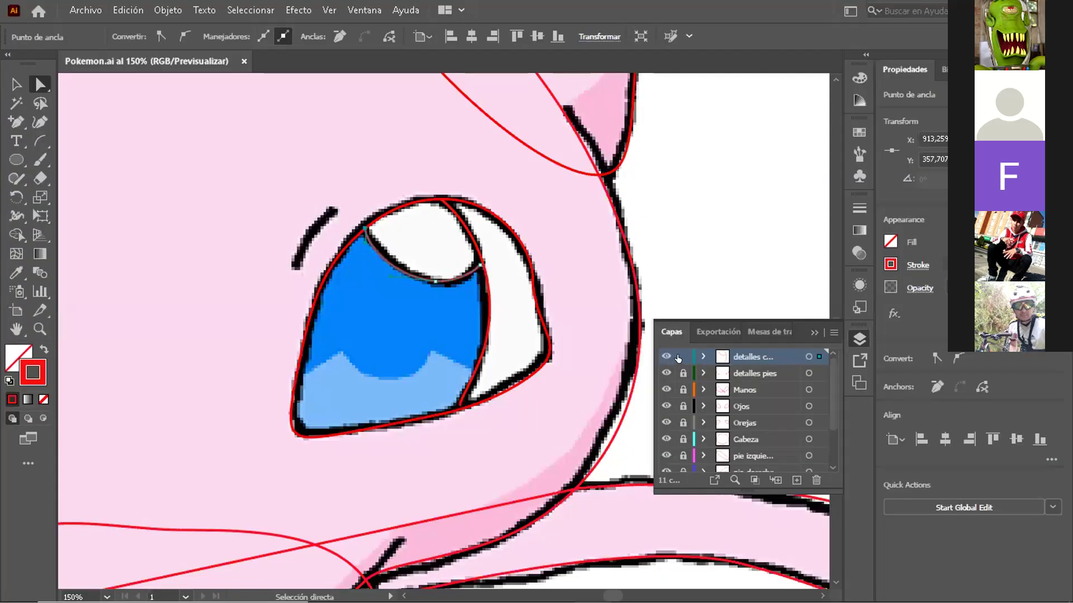
Review the whole Mew tracing, make the Manos layer active, and inspect the red outlines of the hands up close.
left_click(40, 330)
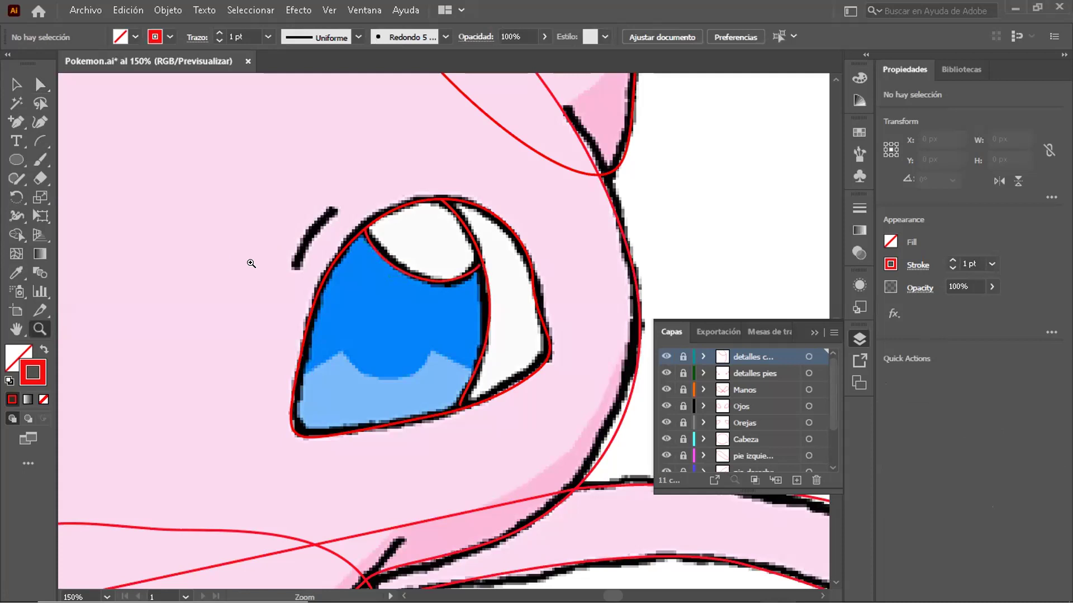
mouse_move(225, 294)
left_mouse_down()
mouse_move(168, 302)
mouse_move(364, 336)
mouse_move(235, 332)
left_mouse_up()
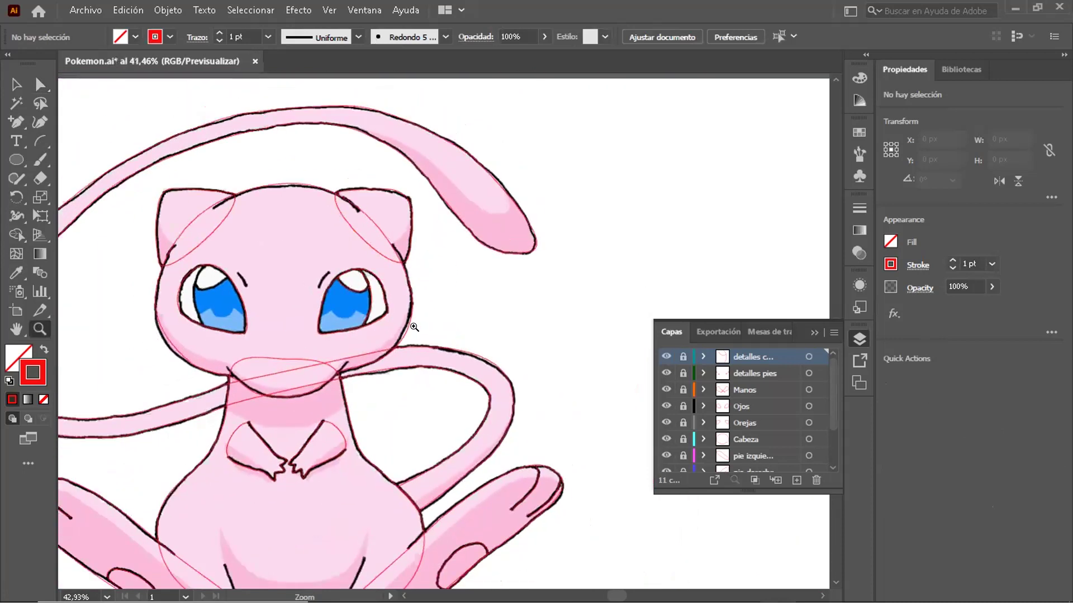
left_click_drag(149, 351, 246, 292)
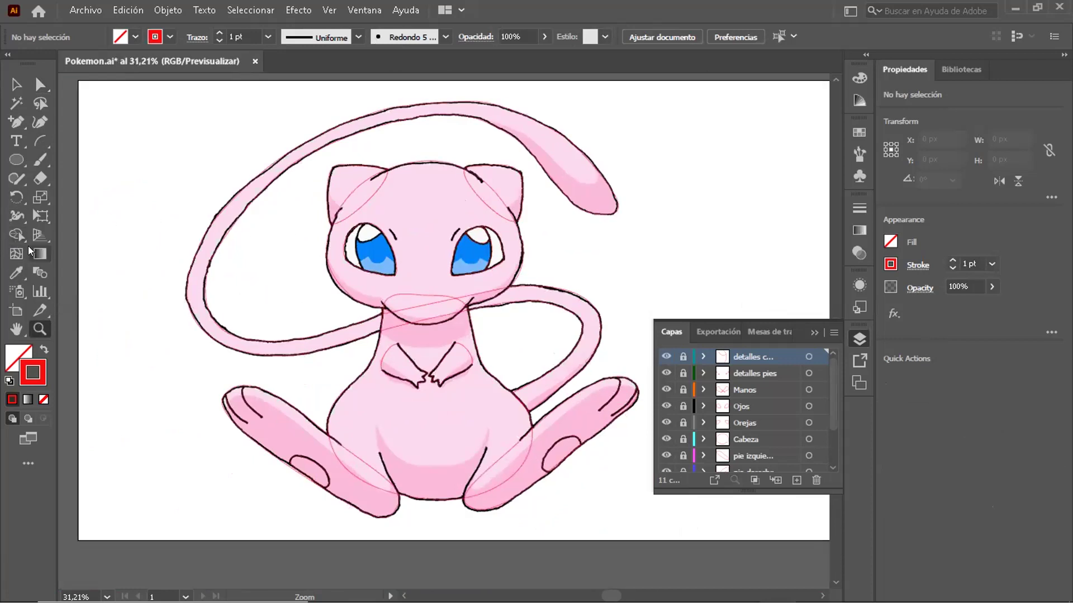
left_click(39, 329)
left_click(750, 394)
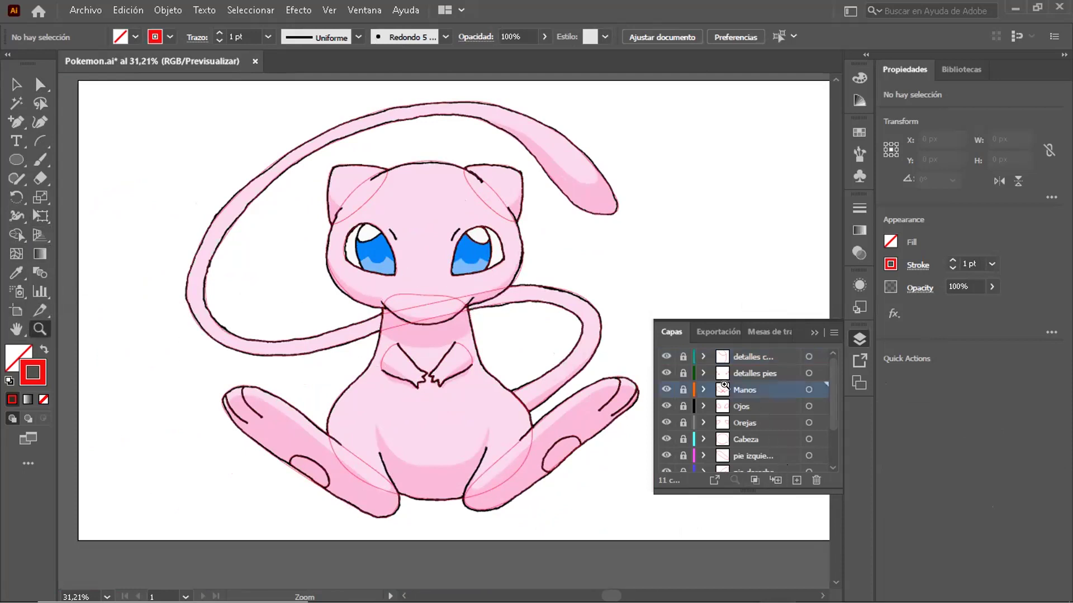
left_click(441, 360)
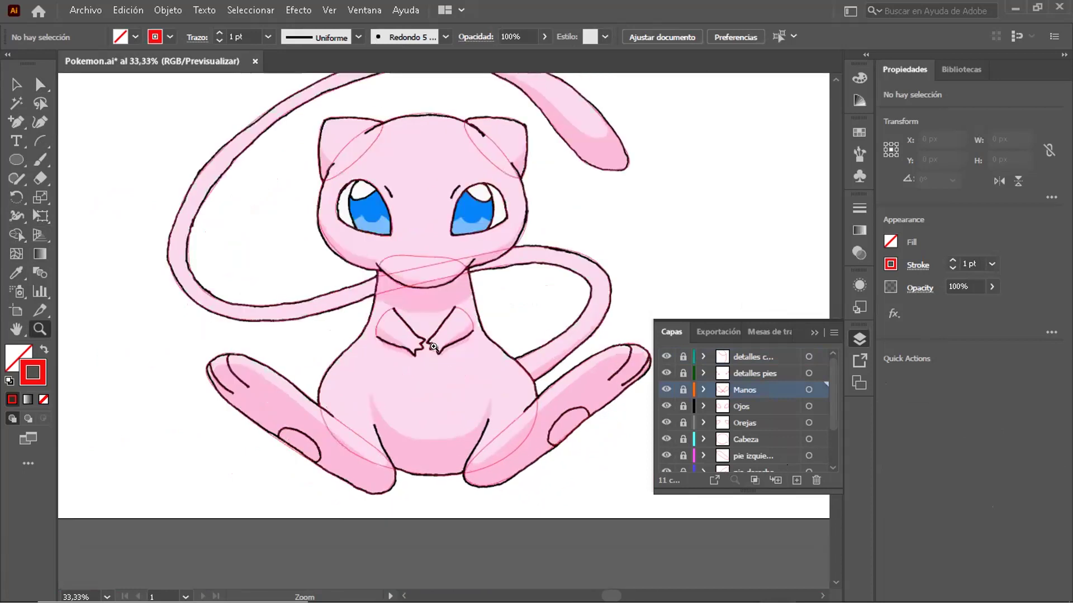
left_click(430, 343)
left_click(421, 313)
left_click(420, 311)
left_click(431, 312)
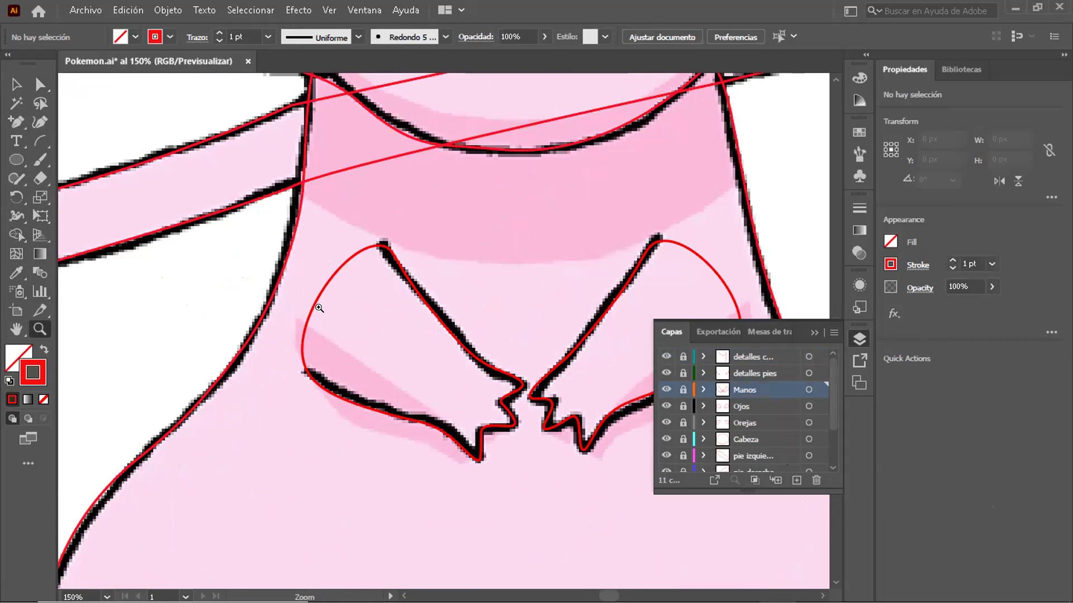
Inspect the Mew tracing's red outlines around the ears, eyes, mouth, neck and arms against the reference image.
scroll(455, 179, "up", 5)
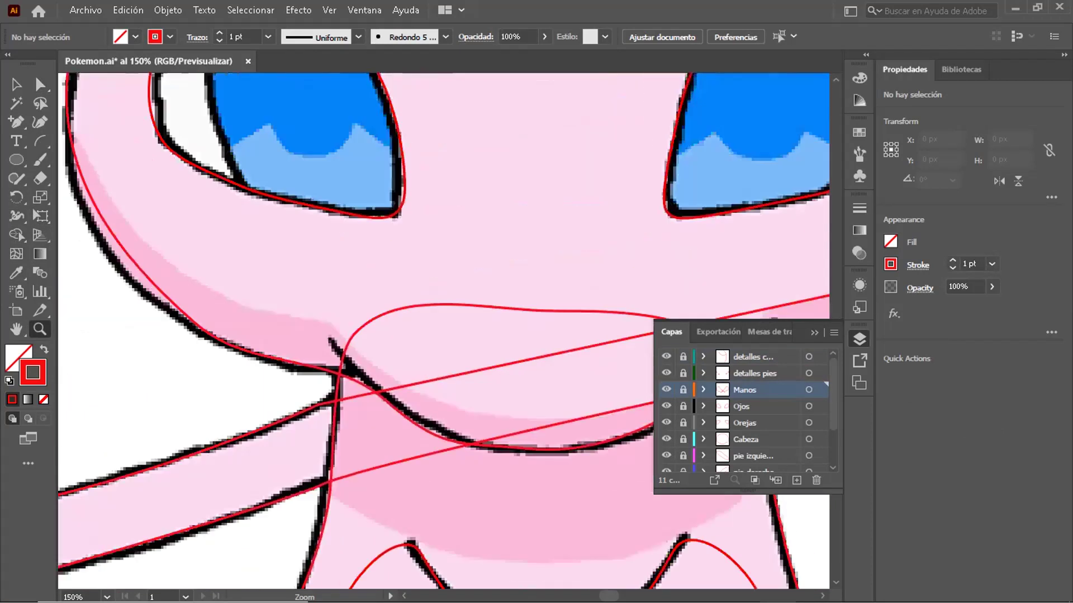
scroll(505, 511, "up", 8)
scroll(505, 511, "left", 4)
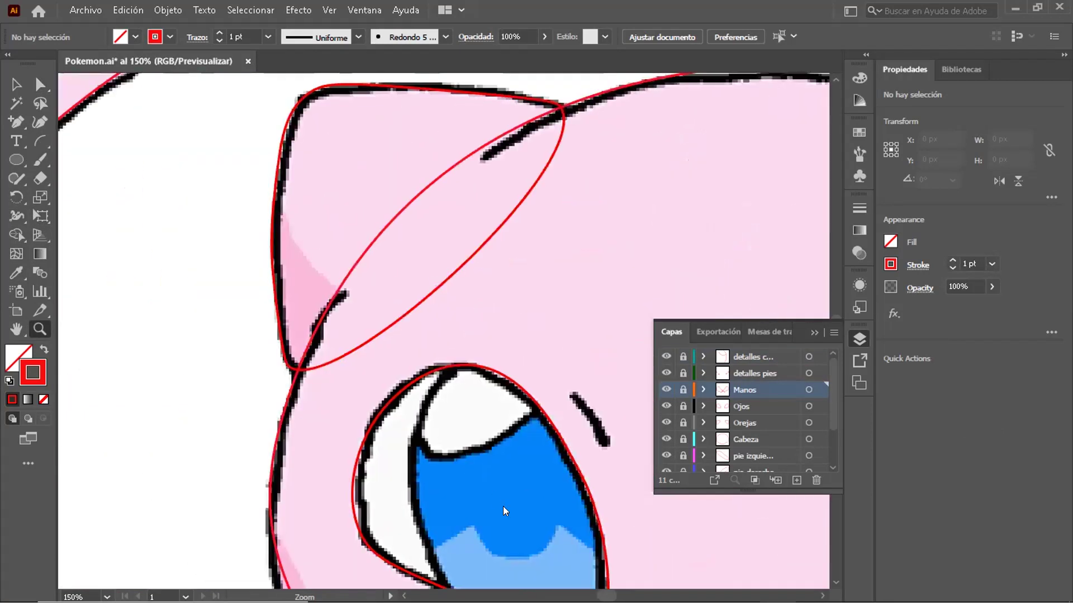
scroll(505, 511, "down", 10)
scroll(434, 283, "right", 2)
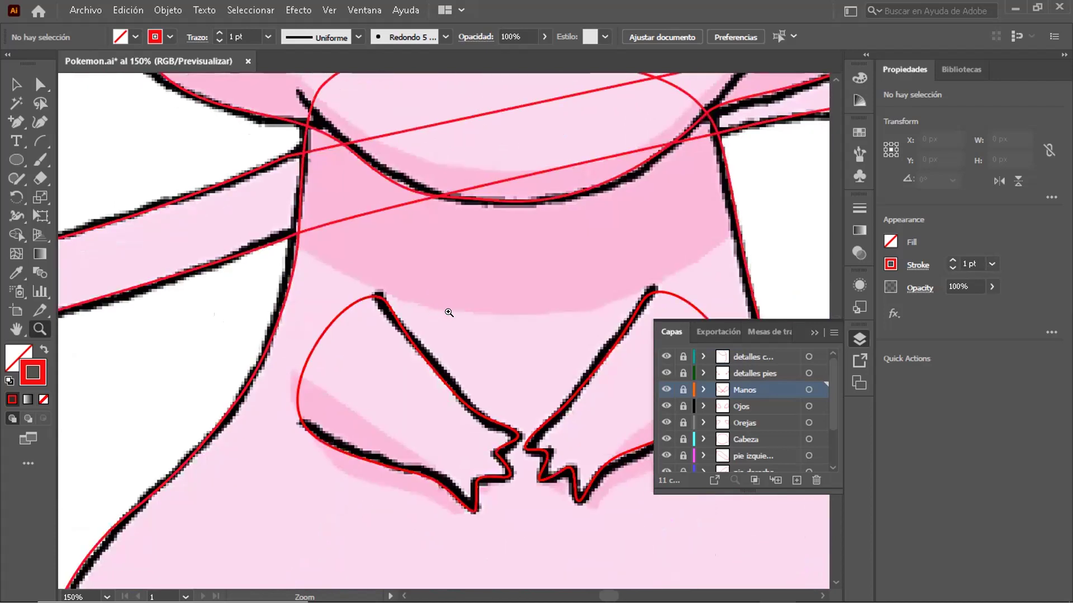
scroll(383, 235, "right", 4)
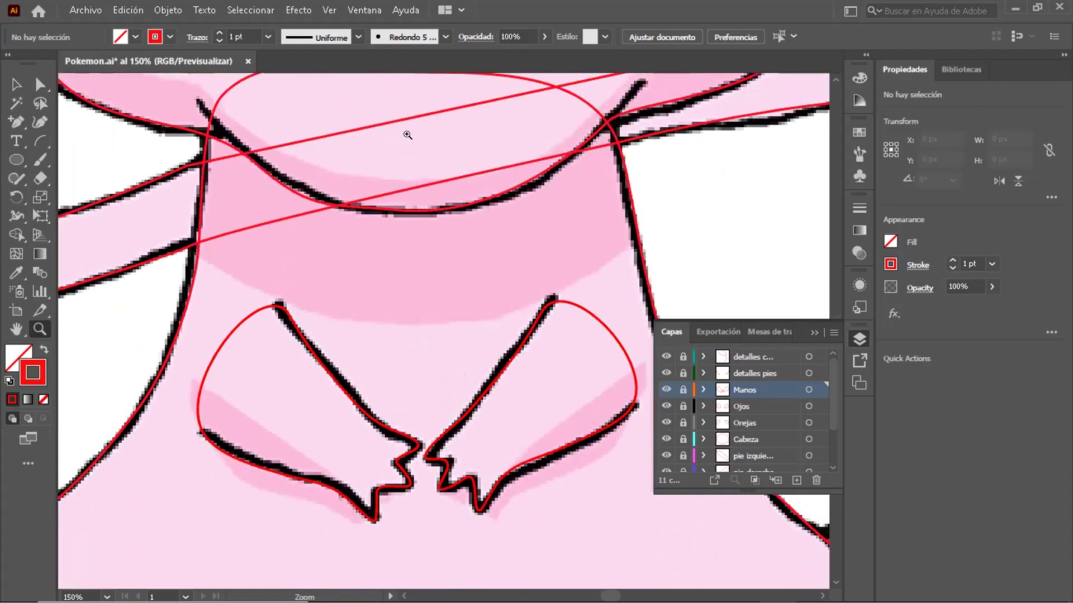
left_click(388, 119)
scroll(388, 120, "up", 5)
left_click_drag(356, 135, 527, 371)
left_click_drag(615, 247, 261, 159)
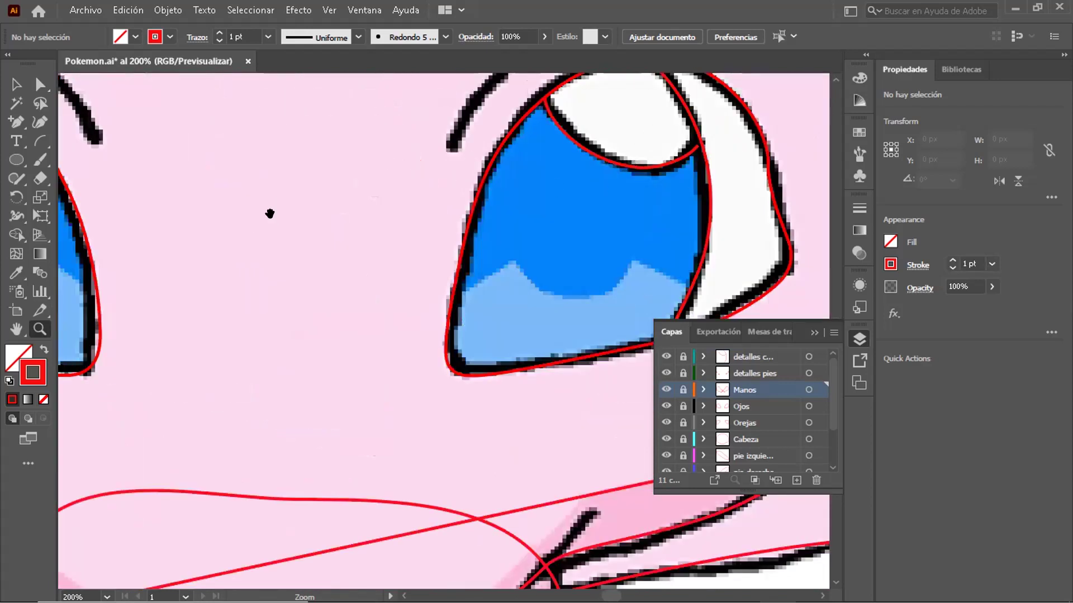
left_click_drag(160, 160, 221, 235)
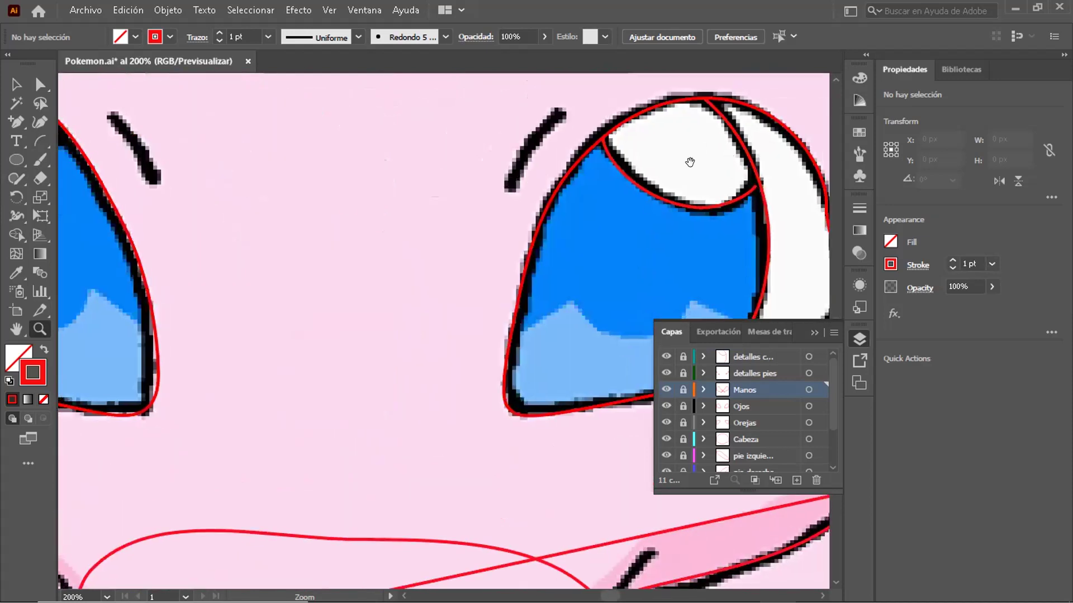
scroll(291, 209, "up", 1)
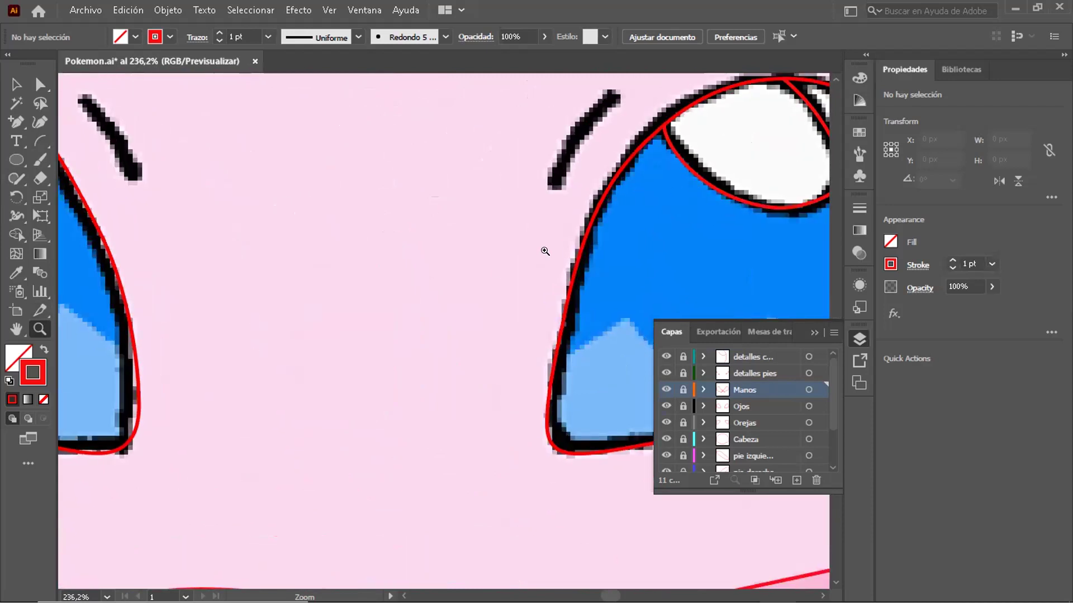
left_click_drag(425, 348, 362, 348)
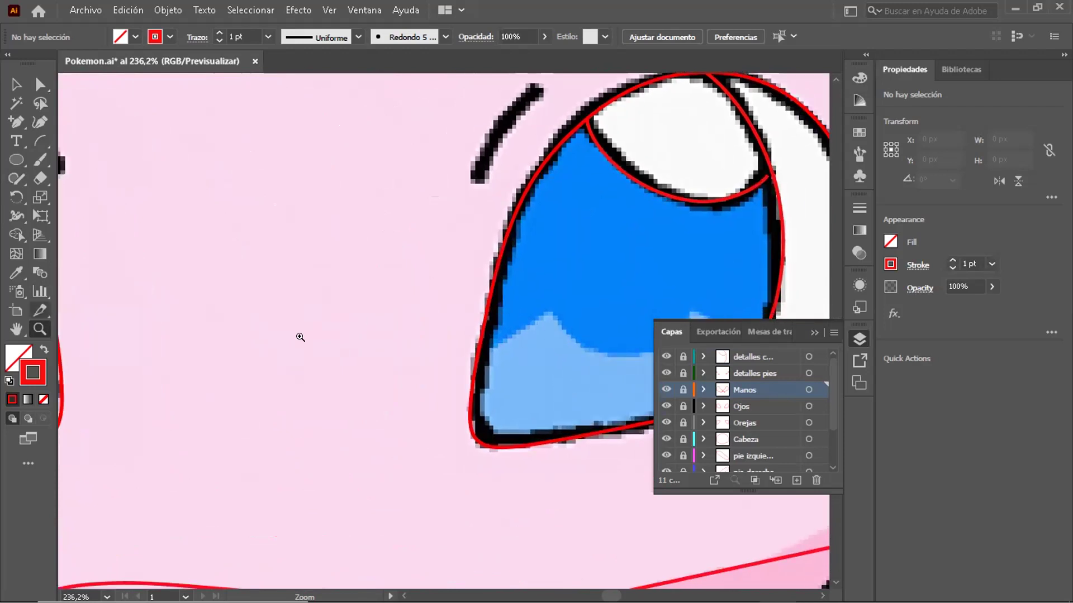
scroll(385, 313, "left", 3)
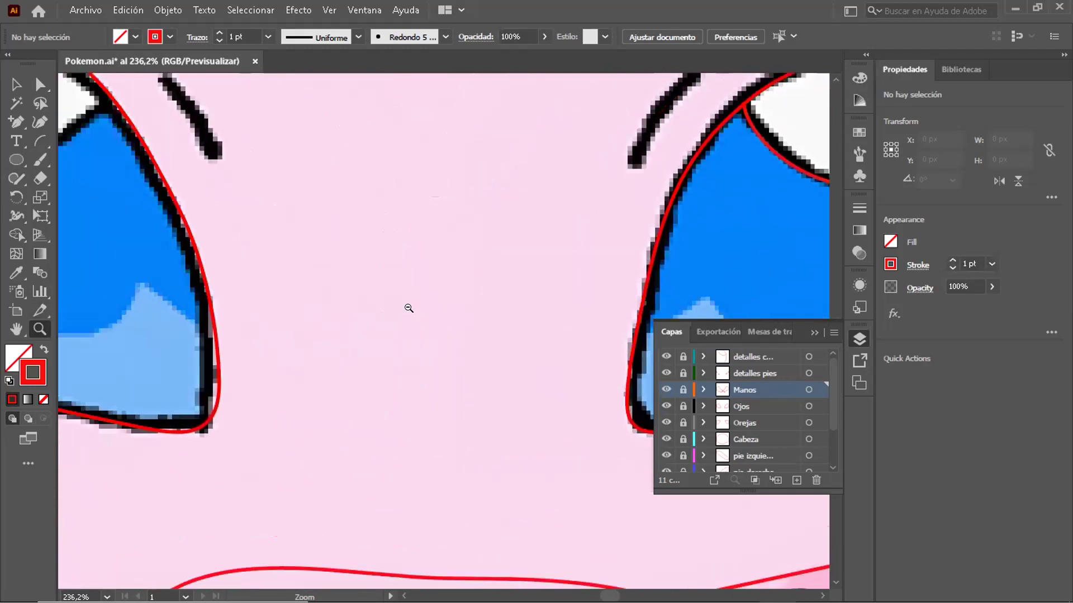
scroll(291, 309, "down", 5, "alt")
scroll(373, 311, "down", 3, "alt")
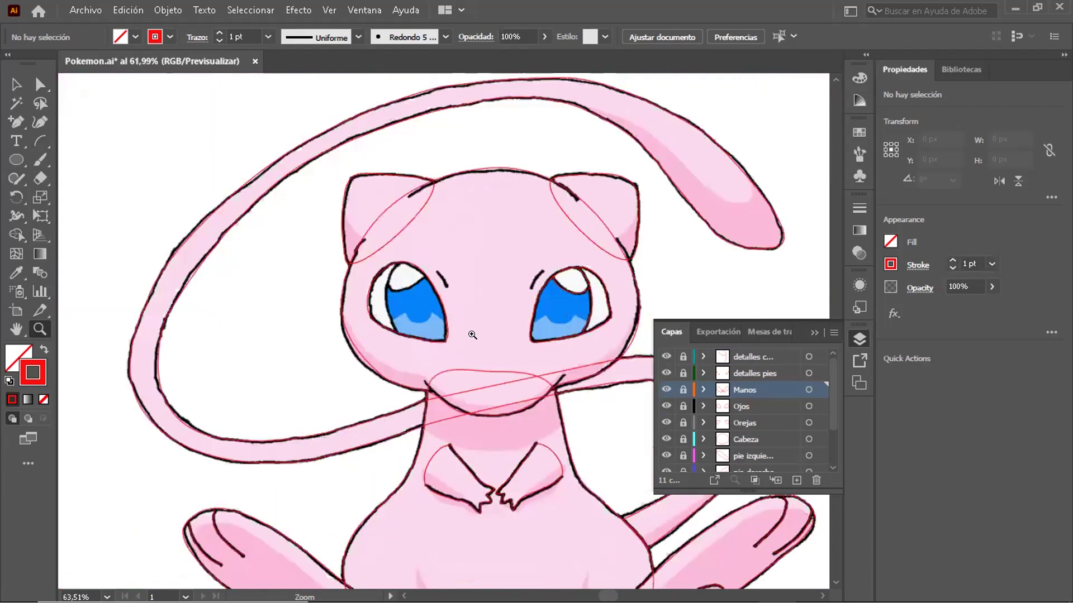
scroll(459, 273, "down", 2)
scroll(459, 273, "right", 1)
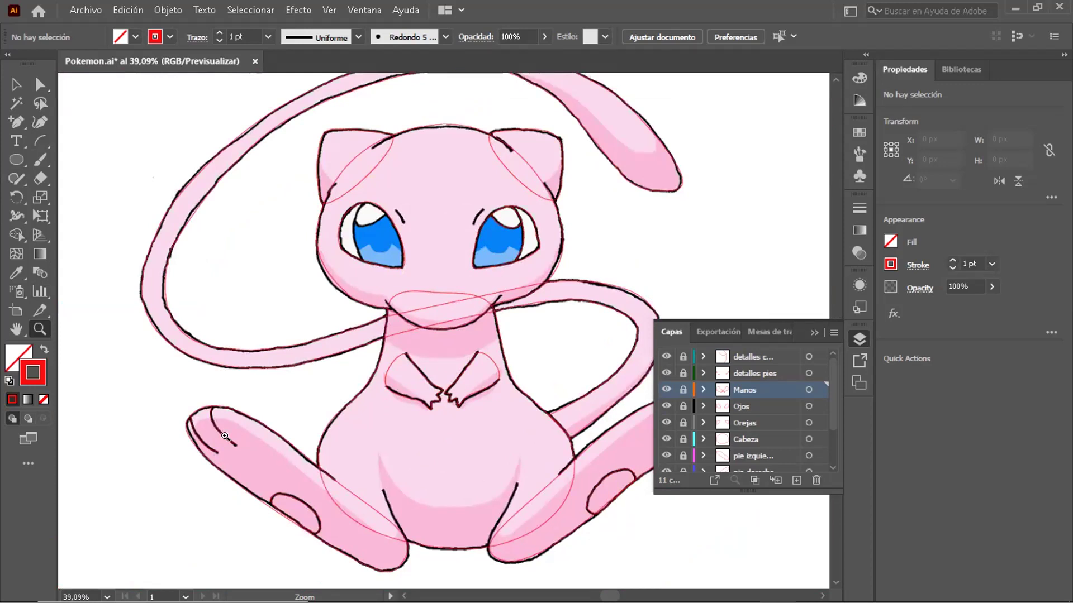
Inspect the red outlines of Mew's foot, toe lines, sole pad and overlapping belly up close, and review the lower figure.
left_click(233, 435)
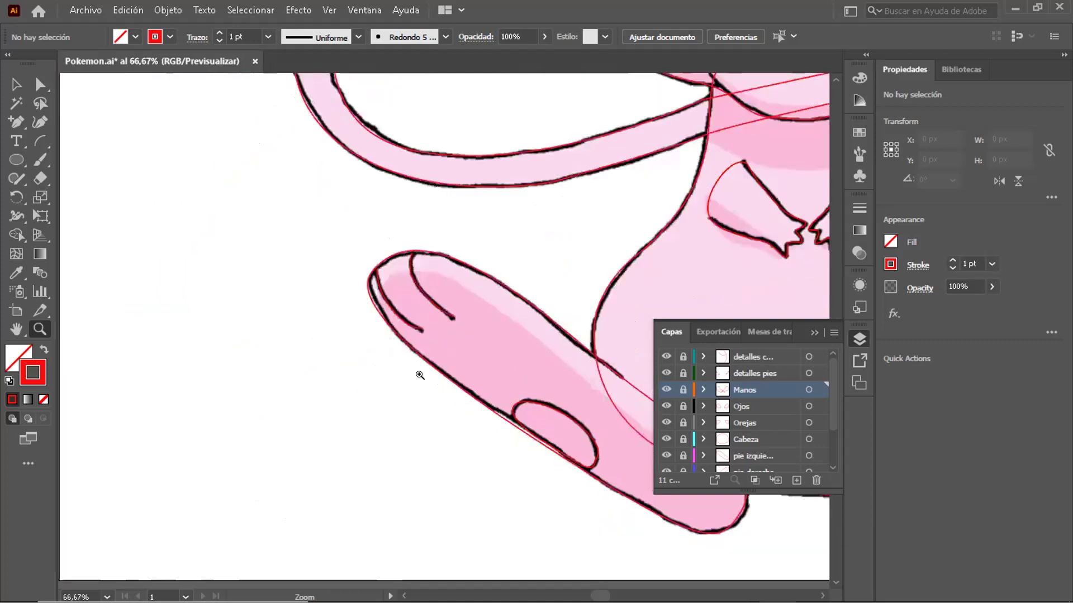
left_click(334, 273)
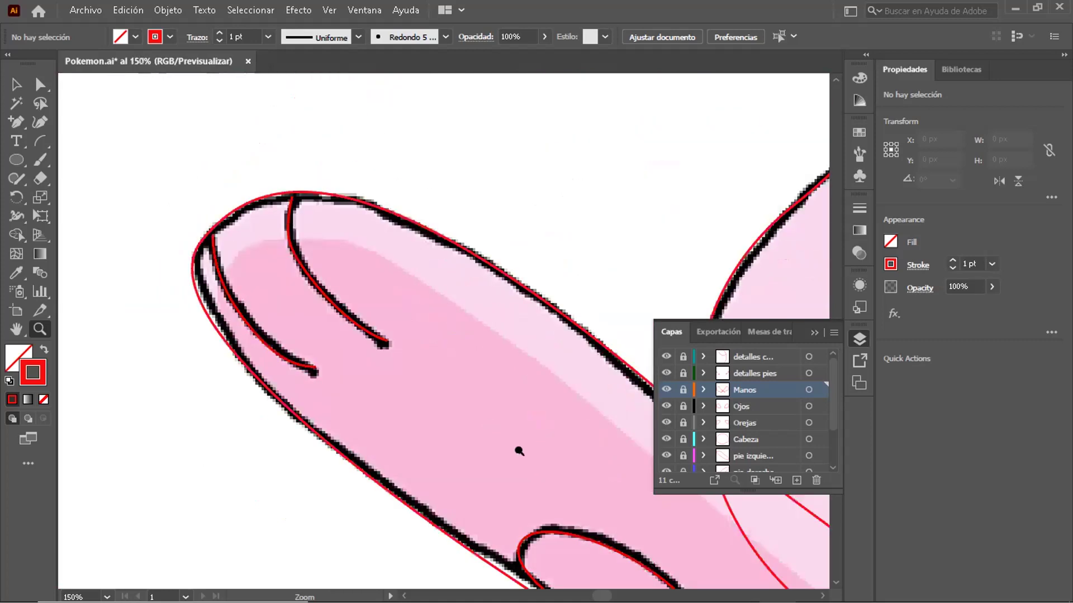
scroll(391, 336, "down", 5)
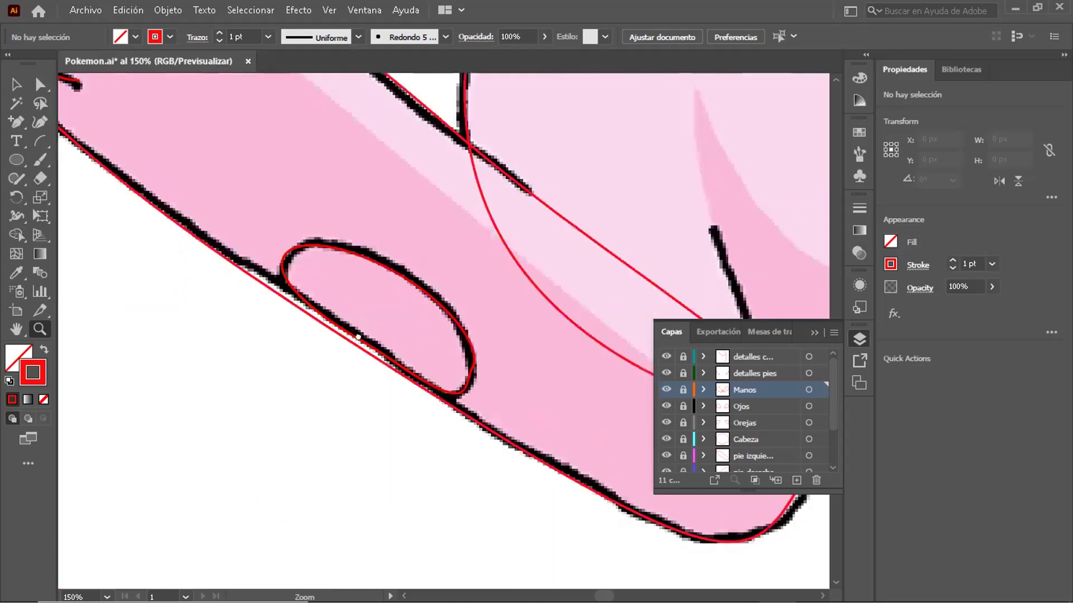
scroll(447, 424, "up", 4)
scroll(338, 479, "up", 2)
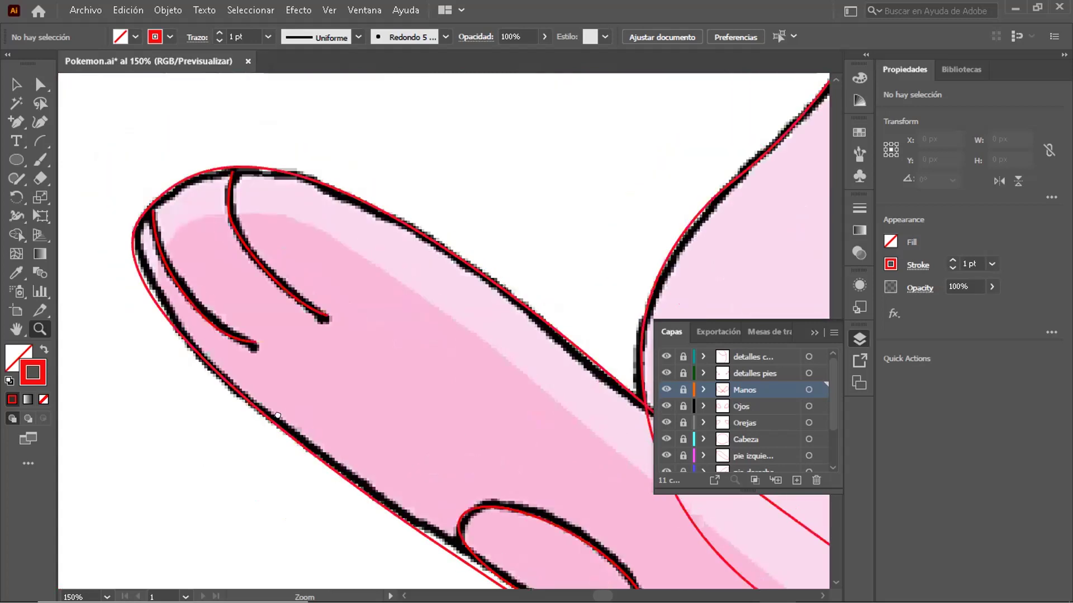
scroll(183, 237, "down", 5)
scroll(562, 226, "down", 3)
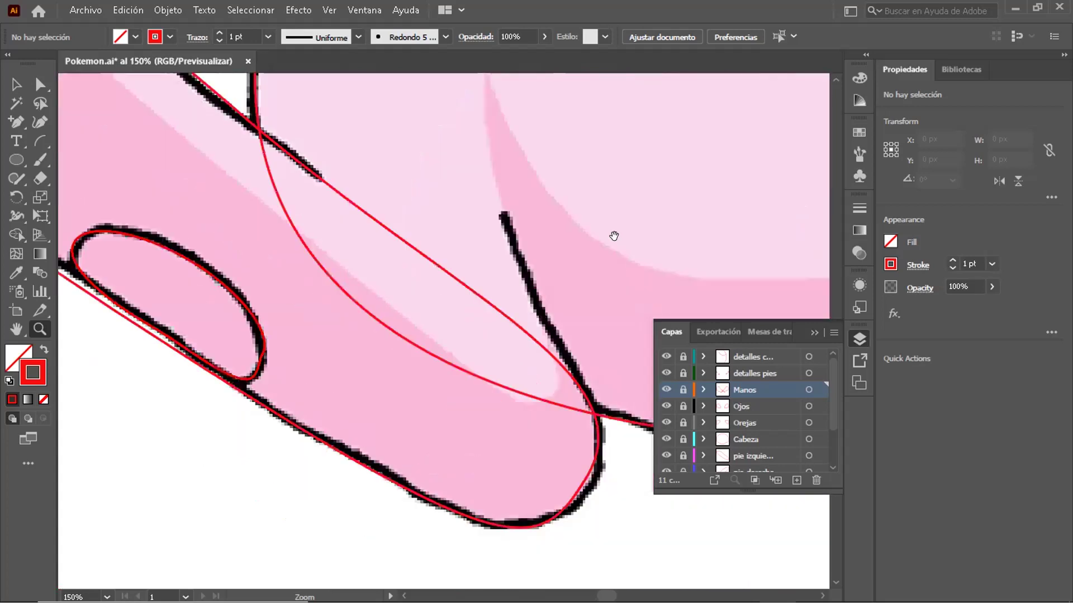
scroll(572, 239, "right", 3)
scroll(423, 475, "right", 2)
scroll(423, 476, "up", 1)
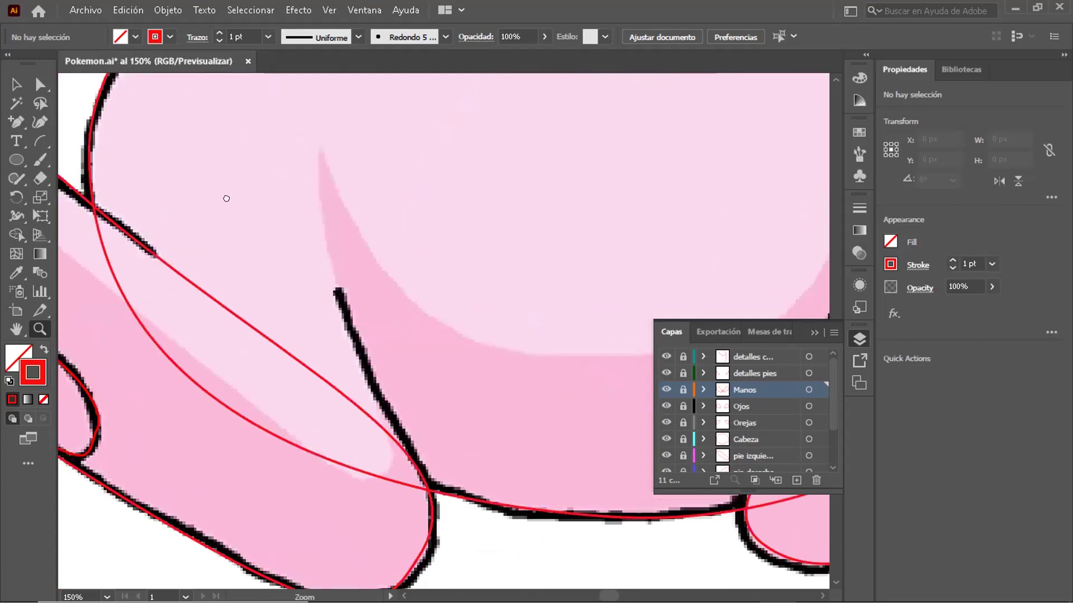
scroll(250, 321, "up", 5)
scroll(347, 486, "up", 2)
scroll(334, 270, "up", 3)
scroll(269, 269, "down", 5, "alt")
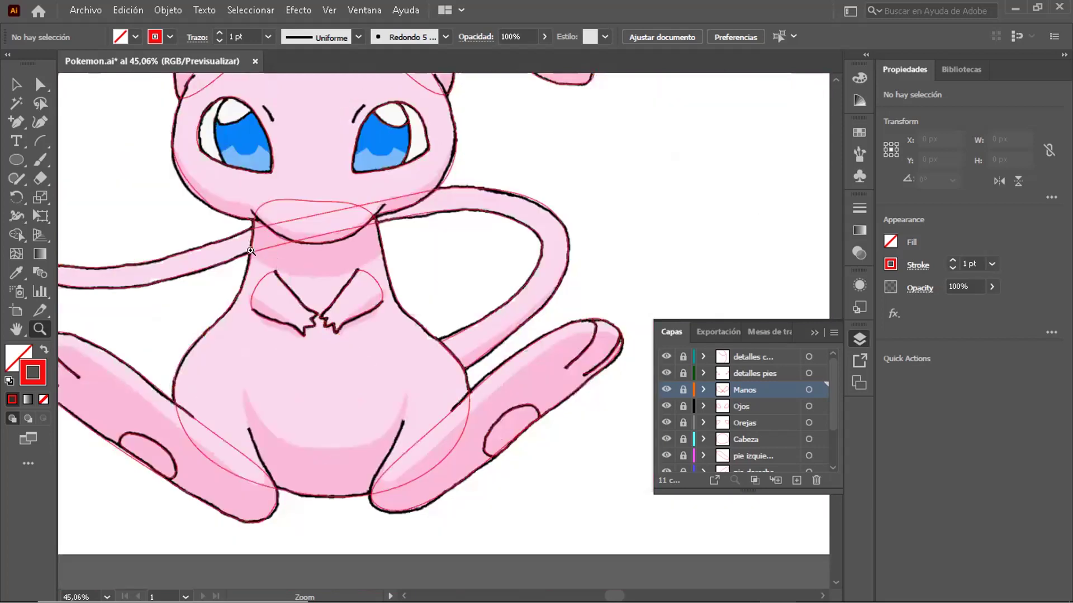
scroll(136, 313, "up", 1, "alt")
scroll(136, 312, "up", 1)
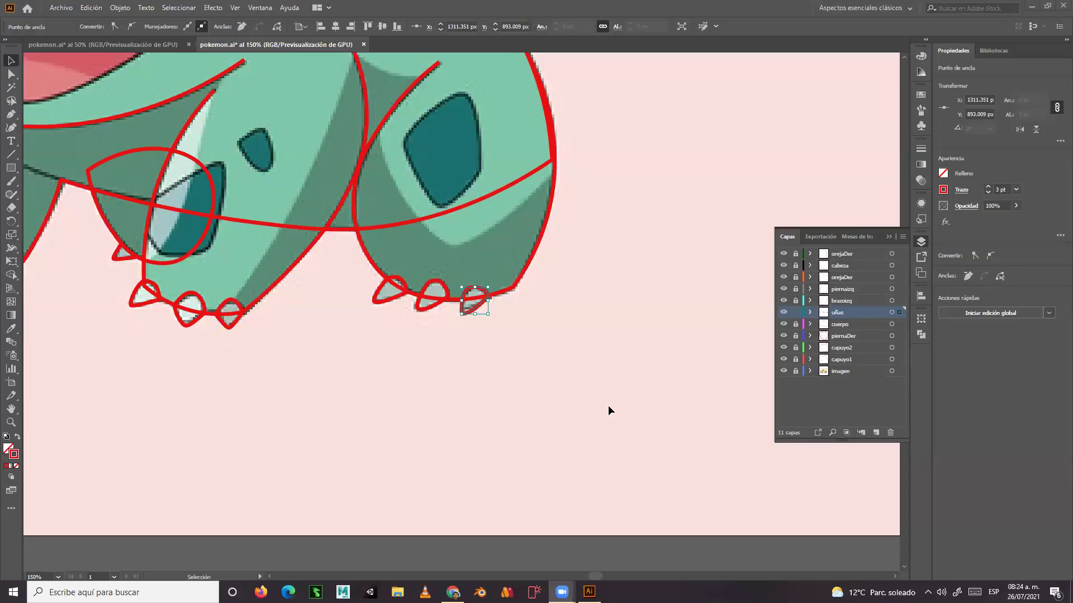
Unlock the Bulbasaur drawing layers from orejaDer down to capuyo1, leaving the imagen layer locked.
scroll(608, 404, "up", 5)
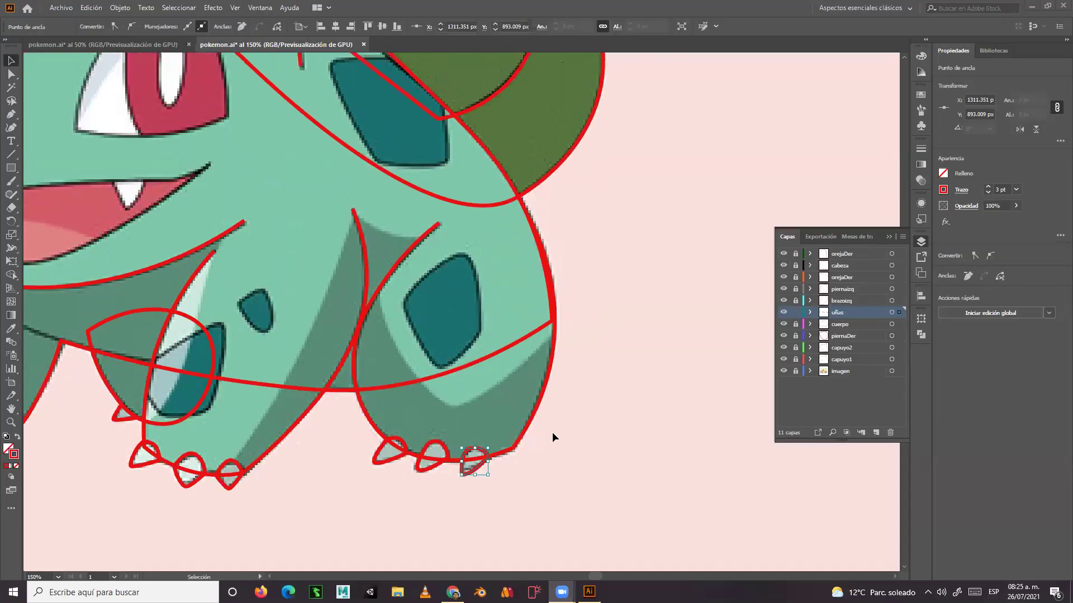
scroll(553, 433, "up", 3)
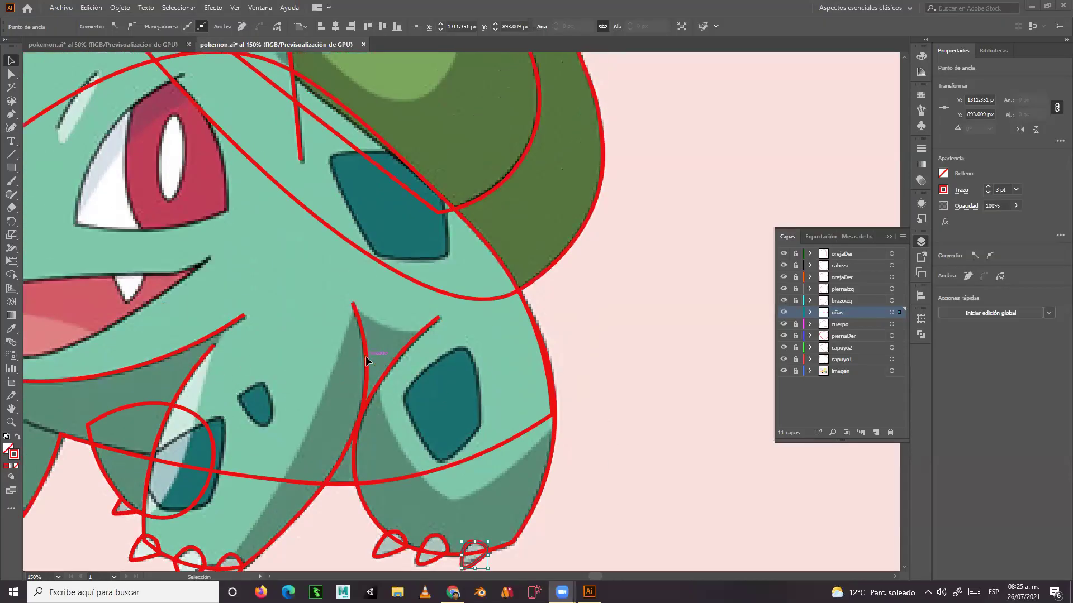
left_click_drag(795, 256, 796, 361)
Try moving Bulbasaur's front leg outline onto the empty background, undo the move, and collapse the layer list.
left_click_drag(364, 340, 808, 175)
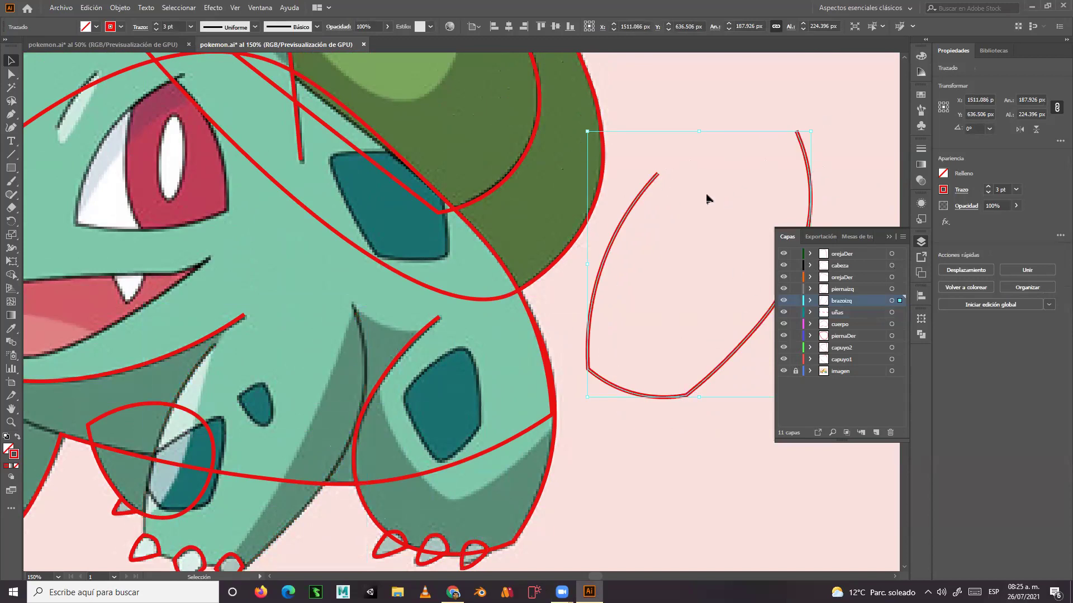
key("ctrl+z")
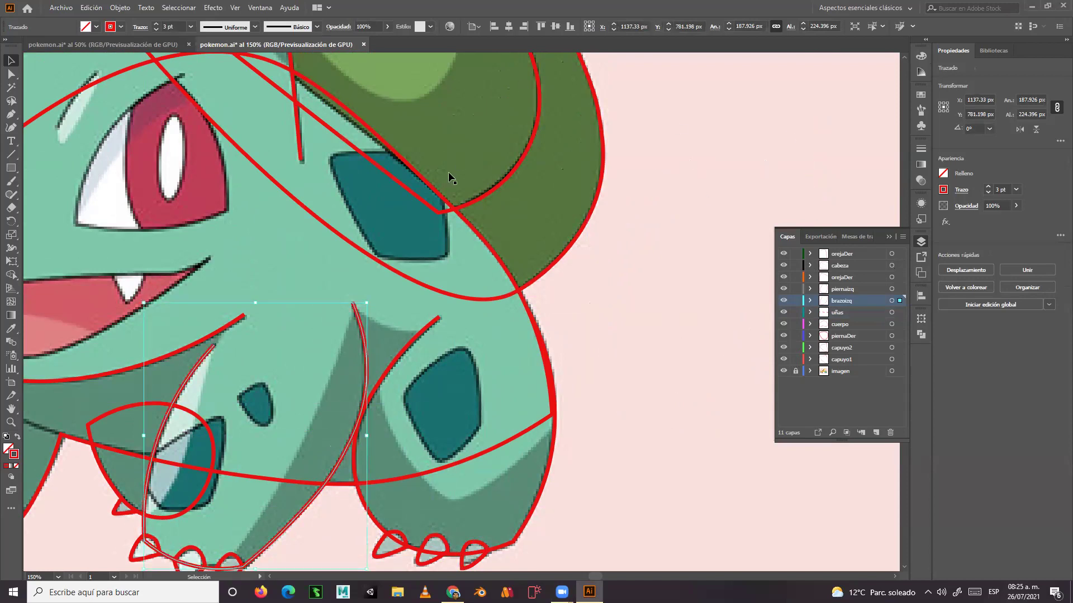
left_click(888, 237)
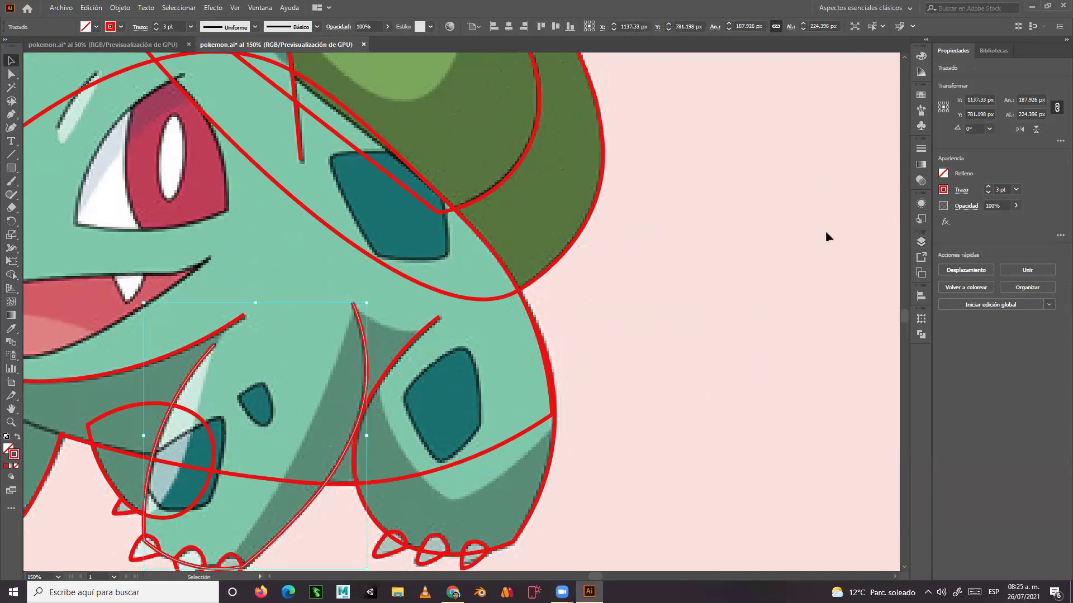
Draw an open arm-and-hand outline with pointed fingers, about 195 by 116 px, beside Bulbasaur using the Pen tool.
left_click(677, 166)
left_click(11, 114)
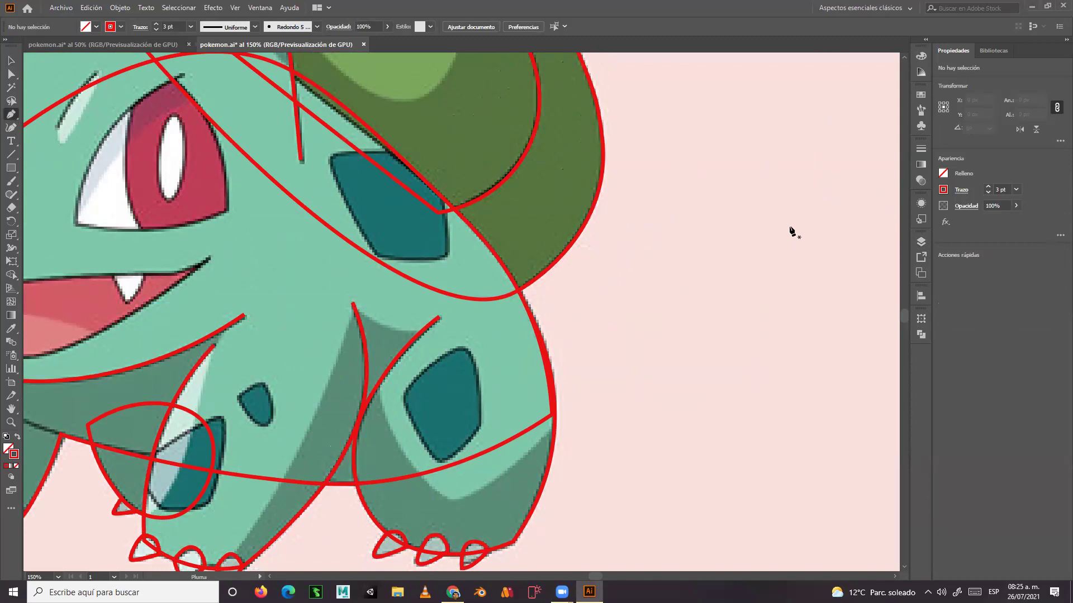
left_click(823, 230)
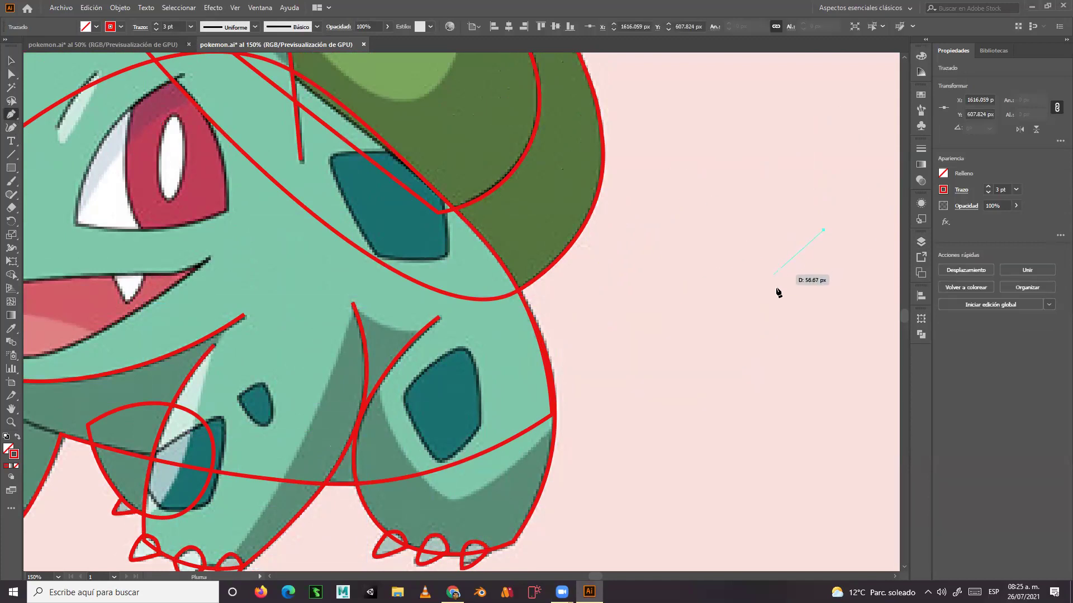
left_click_drag(755, 299, 732, 306)
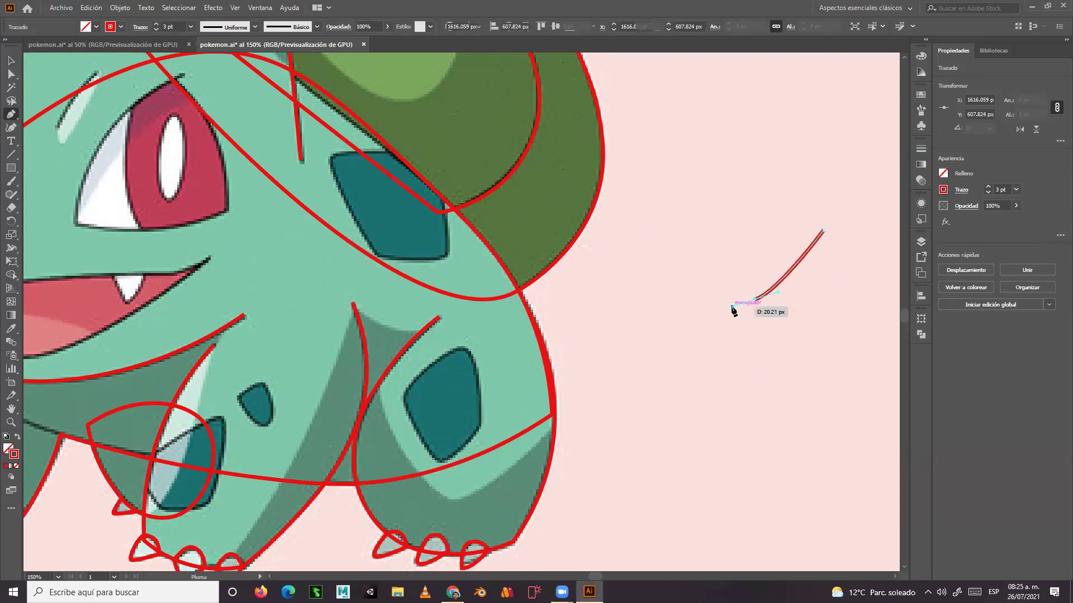
left_click_drag(710, 272, 819, 334)
left_click(658, 329)
left_click(656, 351)
left_click_drag(886, 263, 888, 245)
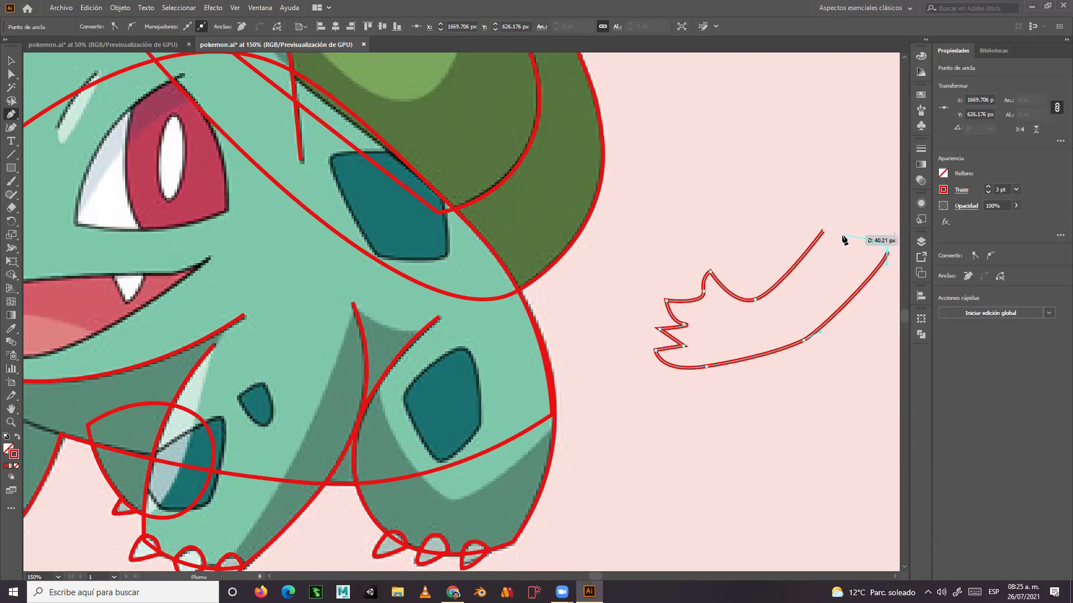
Move the open hand outline closer to Bulbasaur, fill it with red c60606, and clear the selection.
left_click(12, 62)
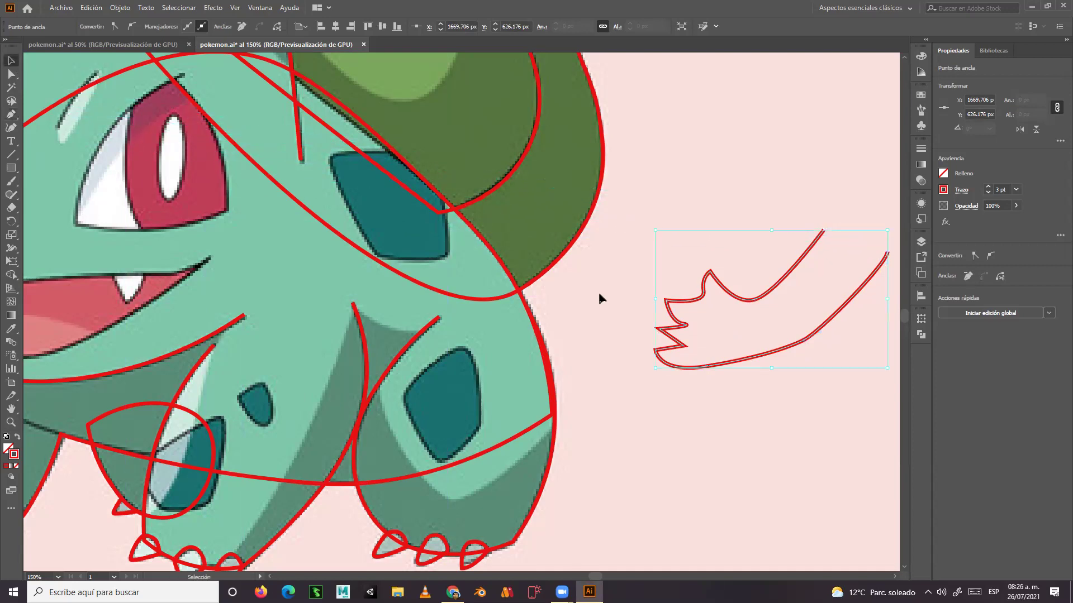
left_click(767, 298)
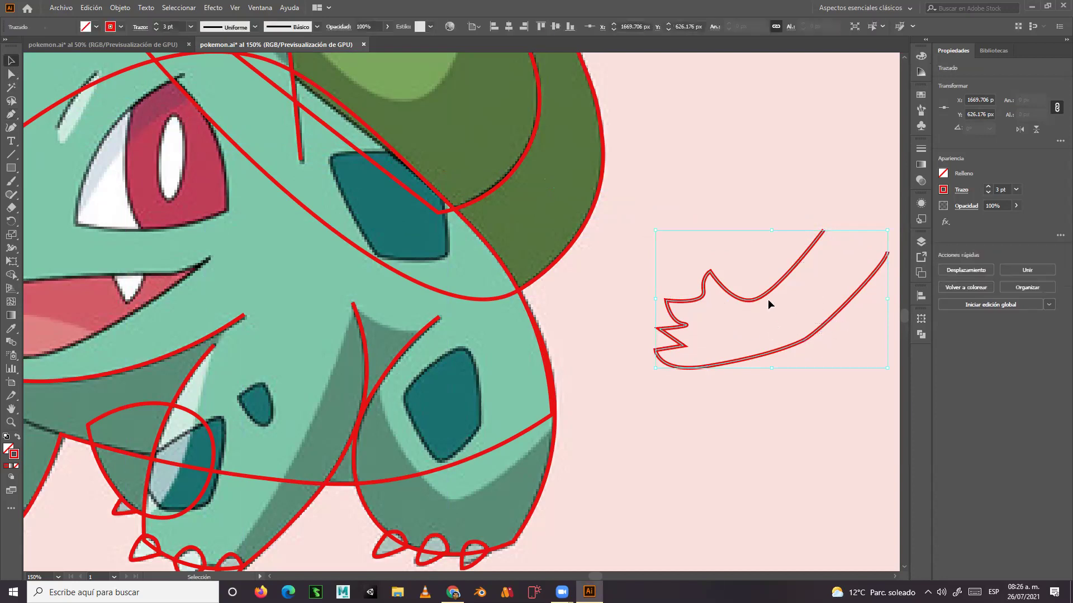
left_click_drag(767, 297, 708, 298)
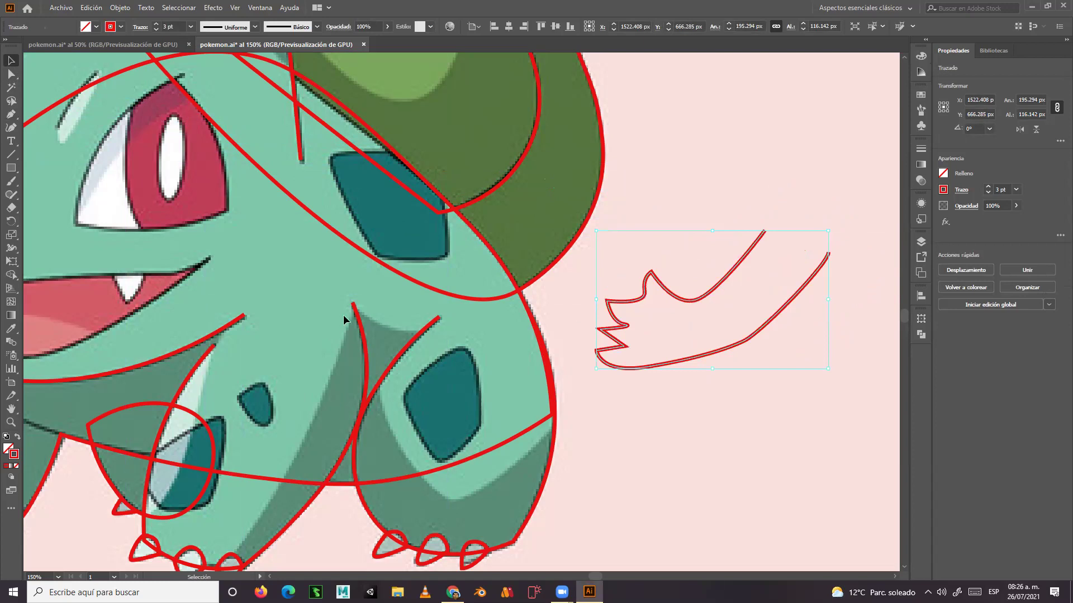
double_click(8, 450)
left_click(216, 234)
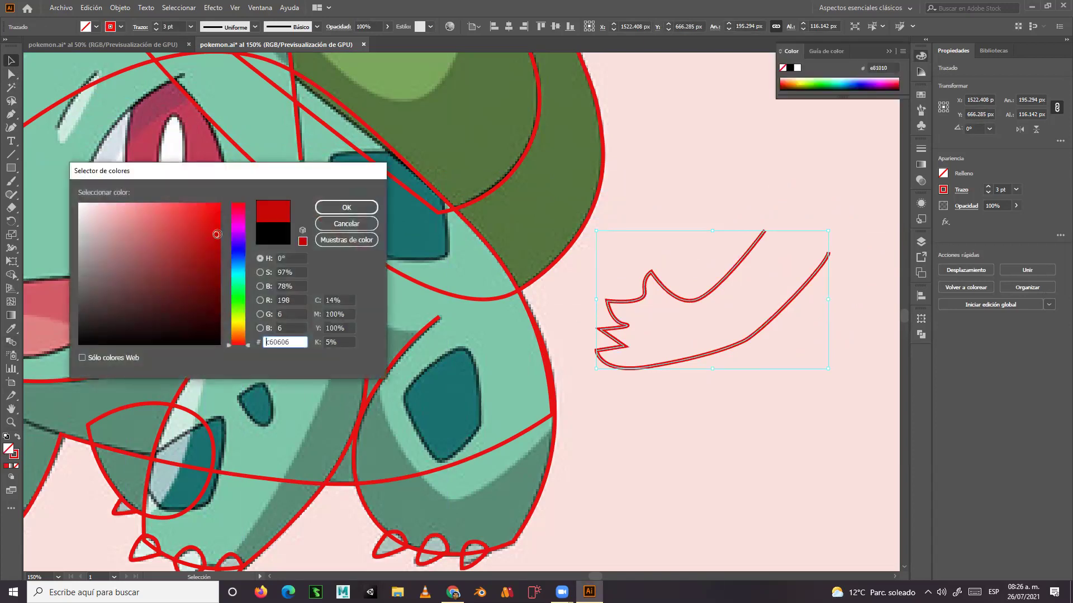
left_click(332, 209)
left_click(723, 166)
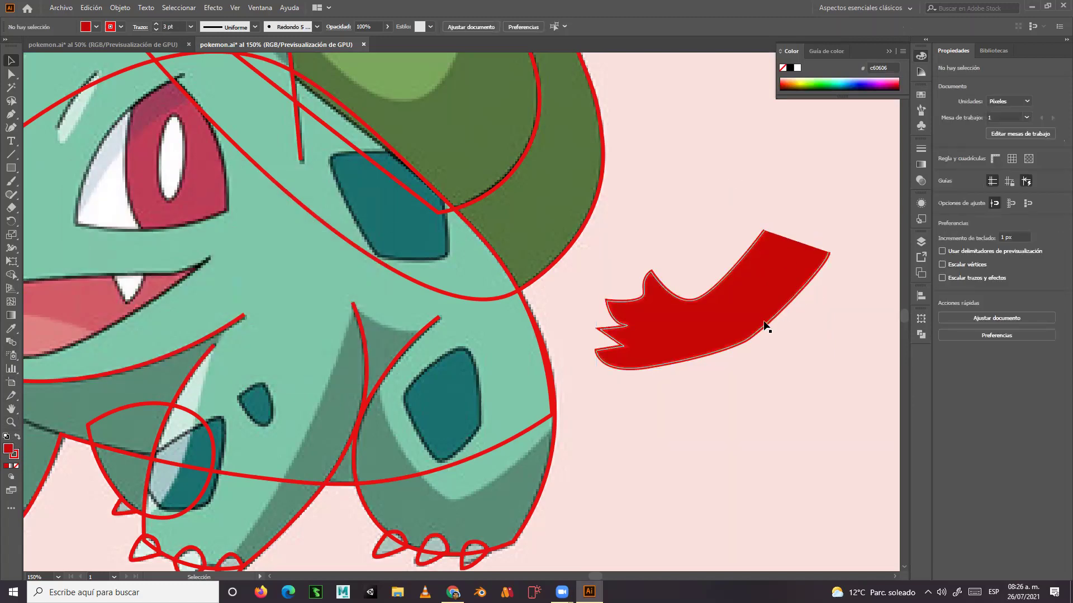
Move the red-filled hand shape slightly down, and delete it from the artboard.
left_click_drag(766, 324, 761, 348)
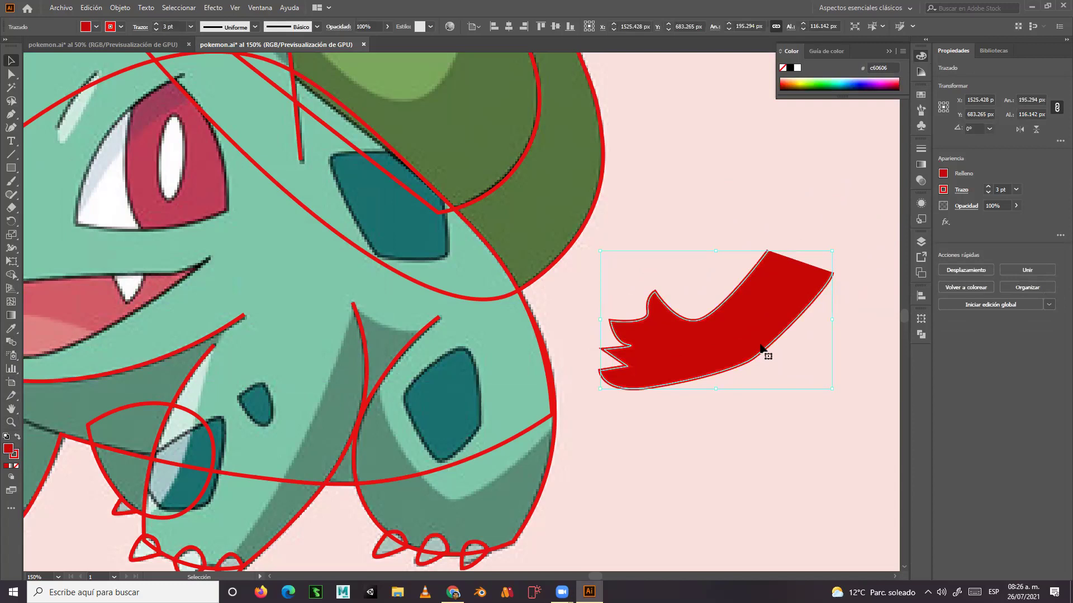
key("Delete")
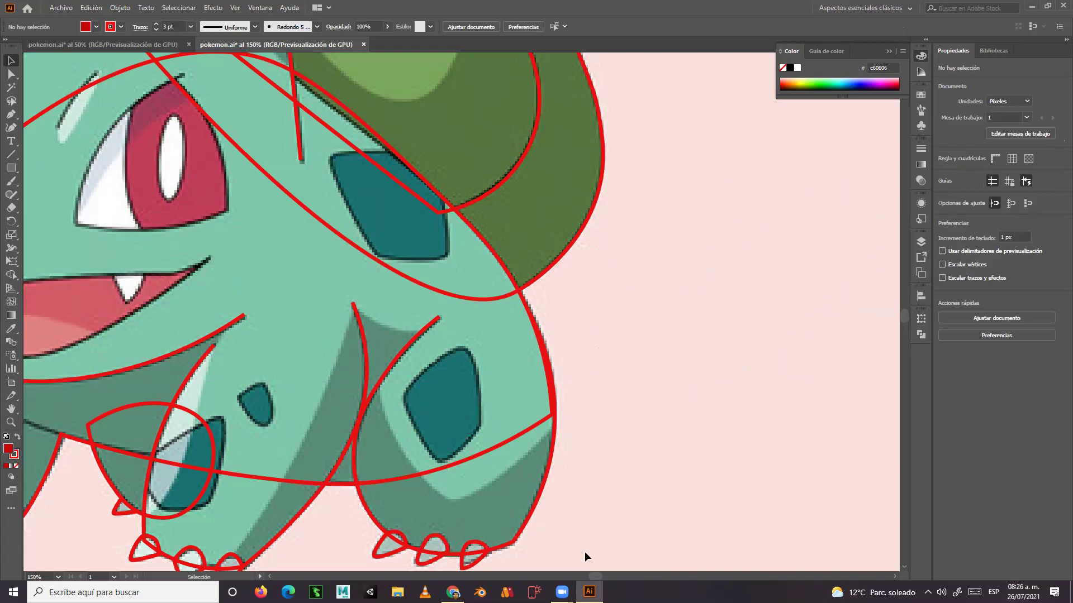
Create a new layer named manchas above the topmost orejaDer layer.
left_click_drag(407, 412, 468, 350)
left_click_drag(562, 419, 651, 474)
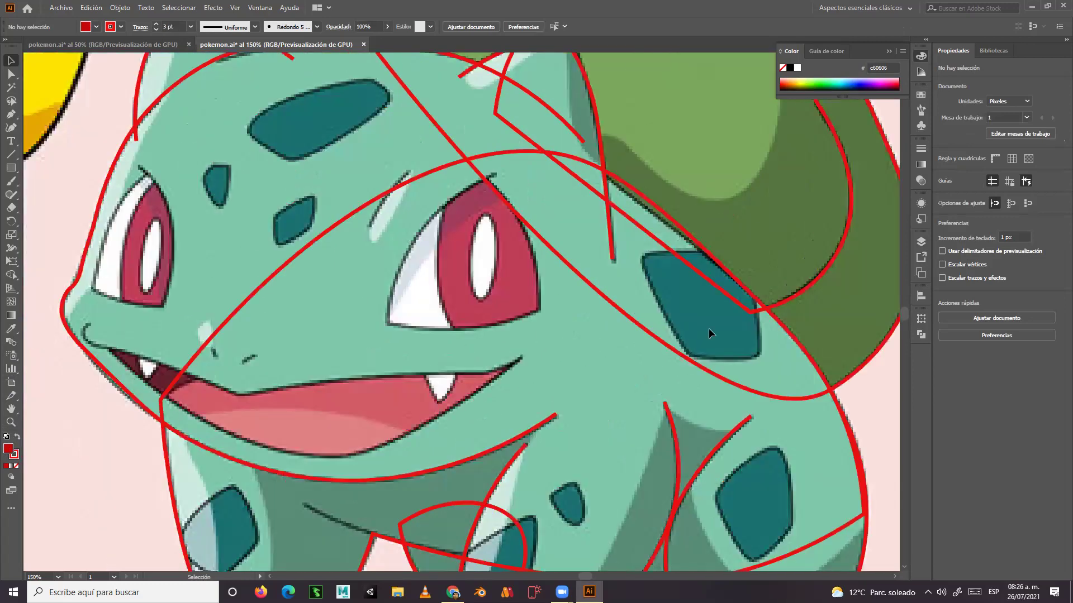
left_click_drag(714, 325, 622, 252)
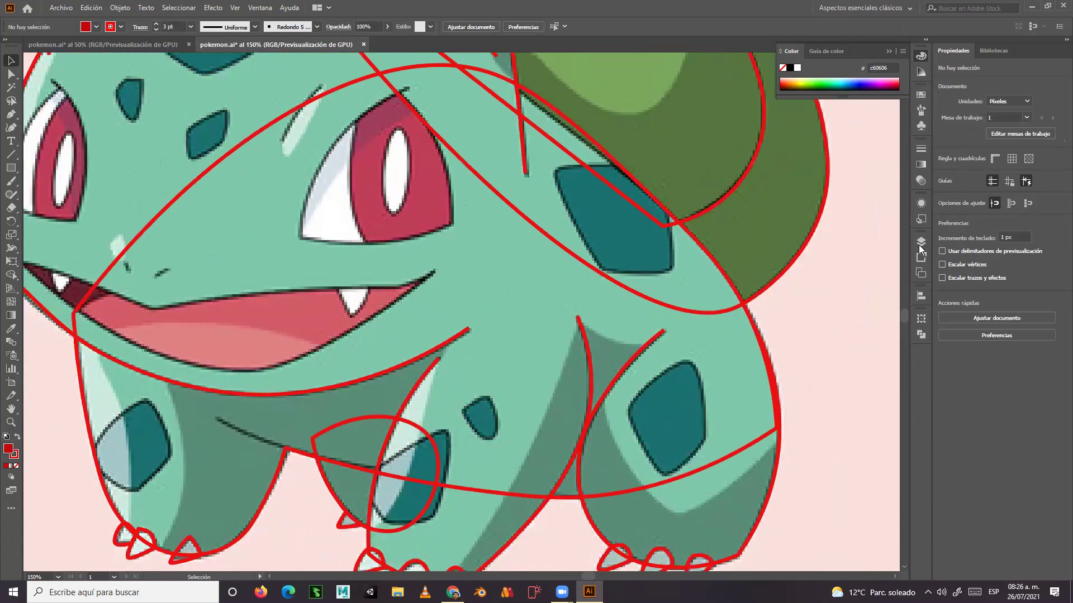
left_click(921, 241)
left_click_drag(794, 255, 795, 366)
left_click(852, 254)
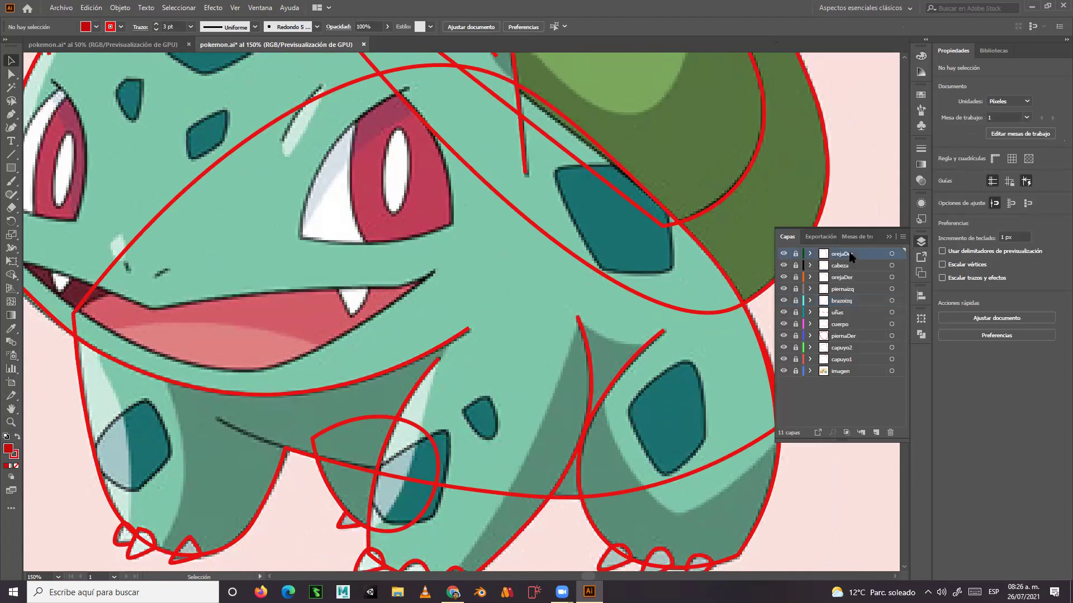
left_click_drag(585, 310, 563, 388)
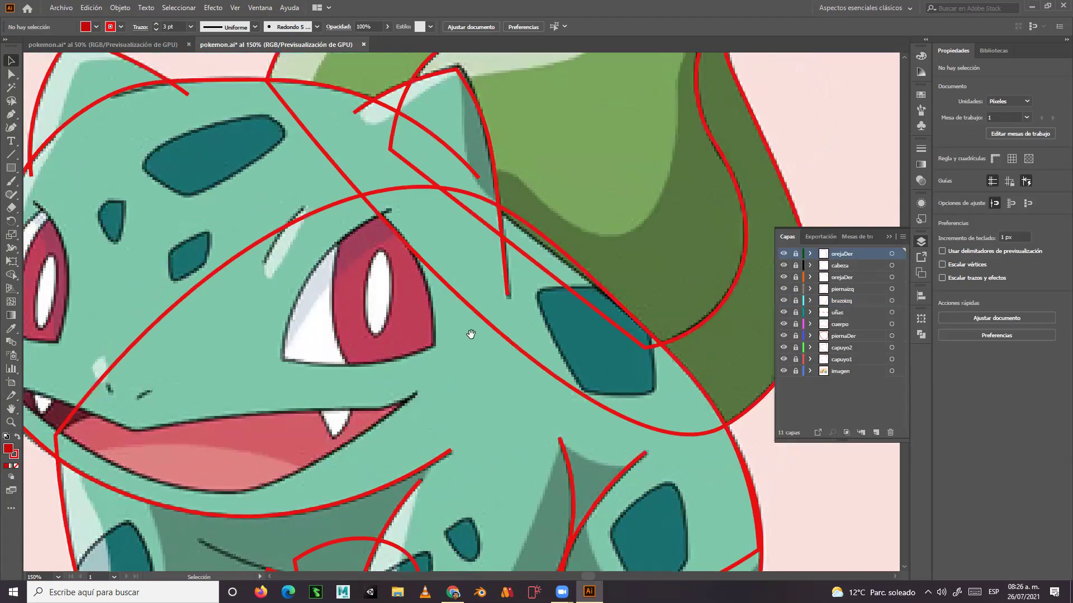
scroll(598, 333, "left", 2)
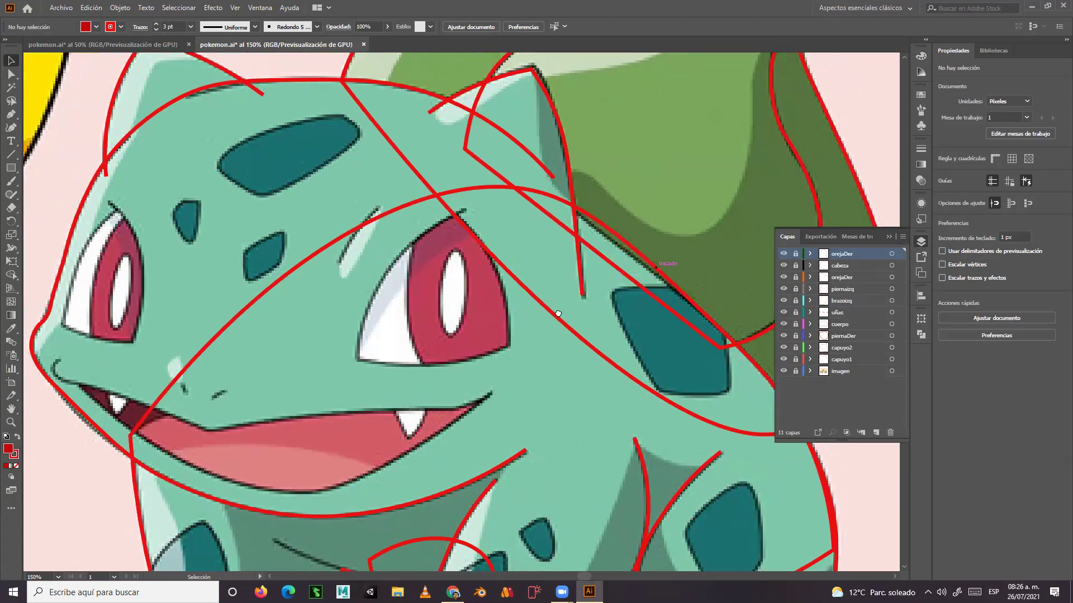
scroll(558, 314, "up", 1)
left_click(877, 433)
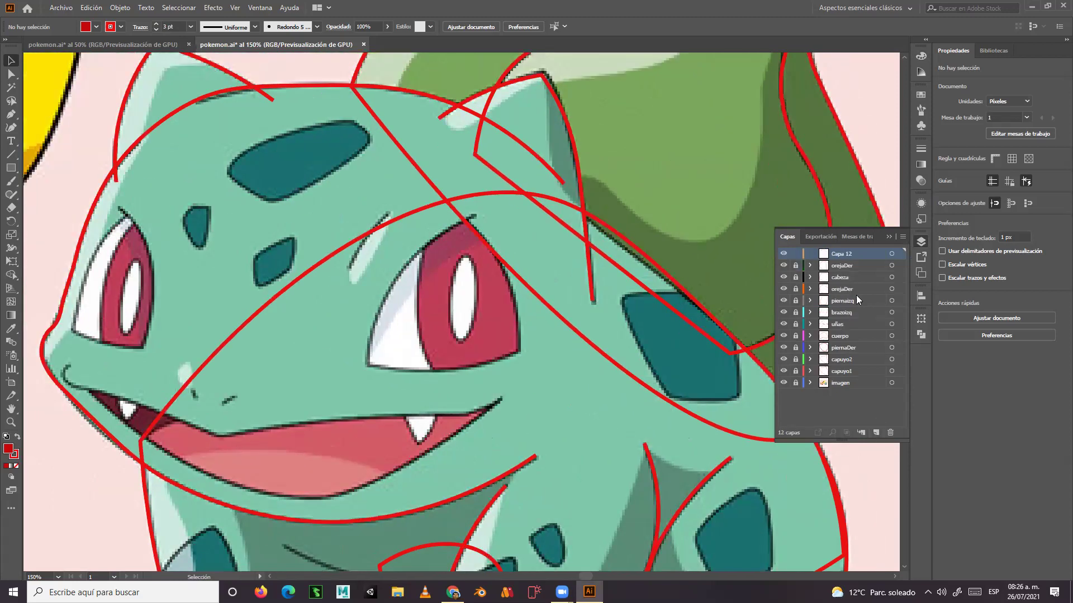
double_click(842, 254)
type("manchas")
key("Return")
Trace Bulbasaur's small rounded forehead spot, about 23 by 36 px, with the Curvature tool and remove its fill.
left_click(11, 422)
left_click_drag(272, 186, 424, 224)
left_click_drag(240, 302, 378, 466)
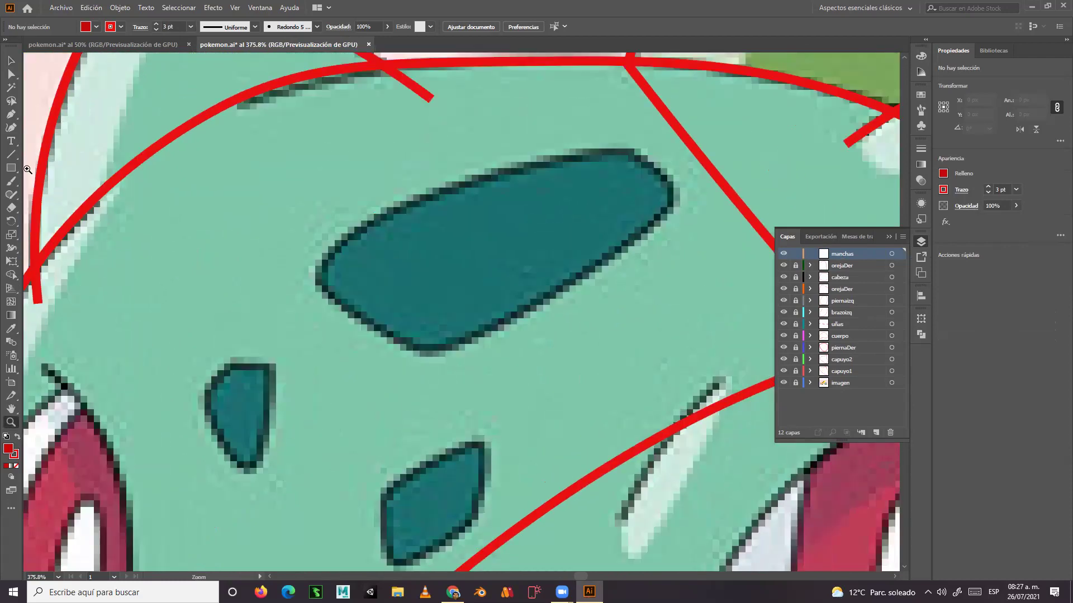
left_click(13, 131)
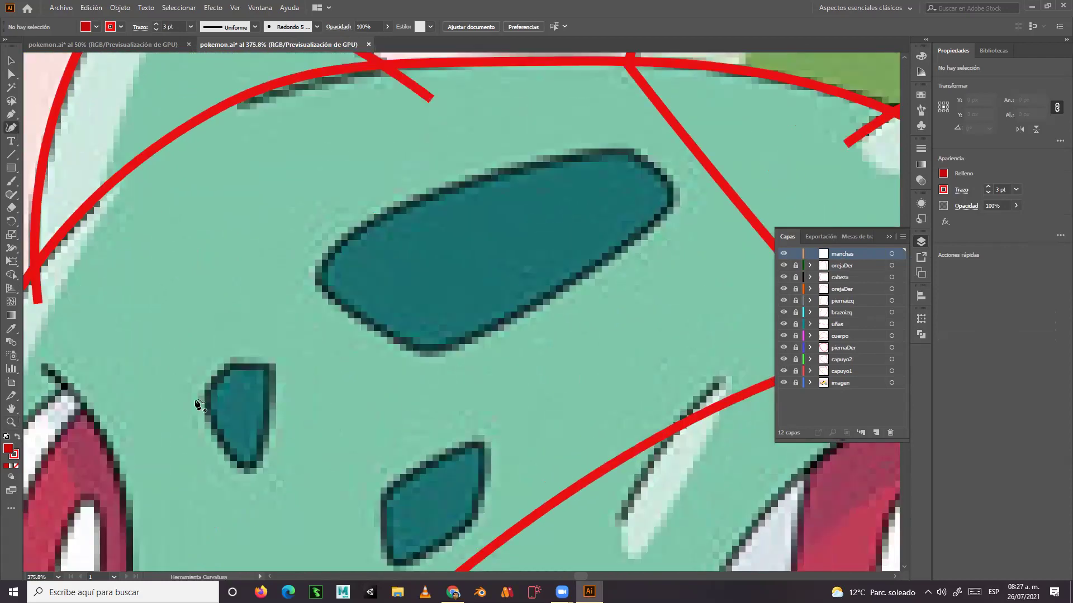
left_click(248, 469)
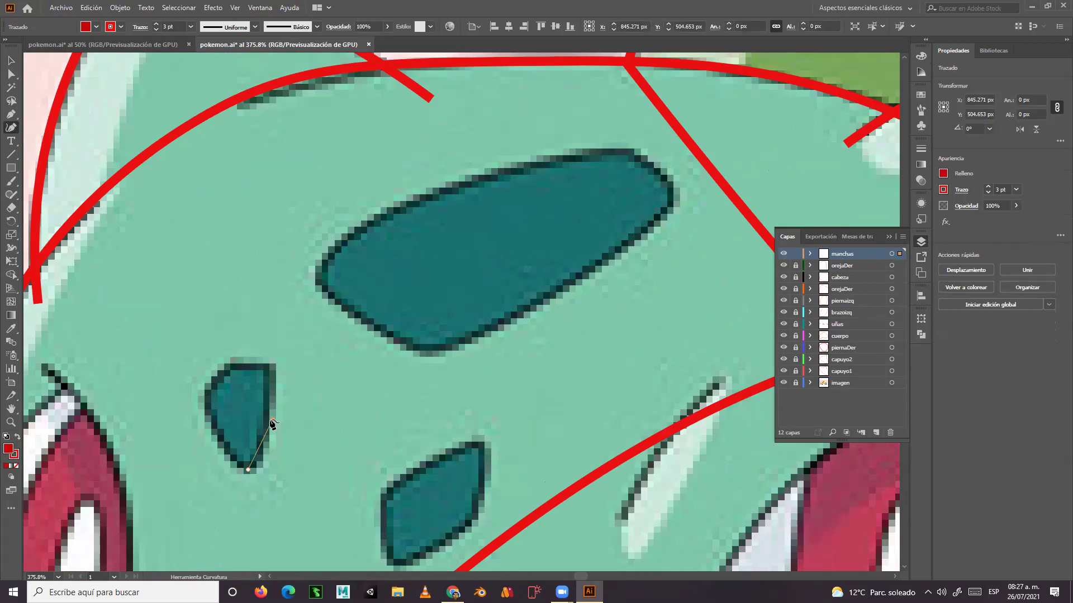
left_click(269, 412)
left_click(265, 367)
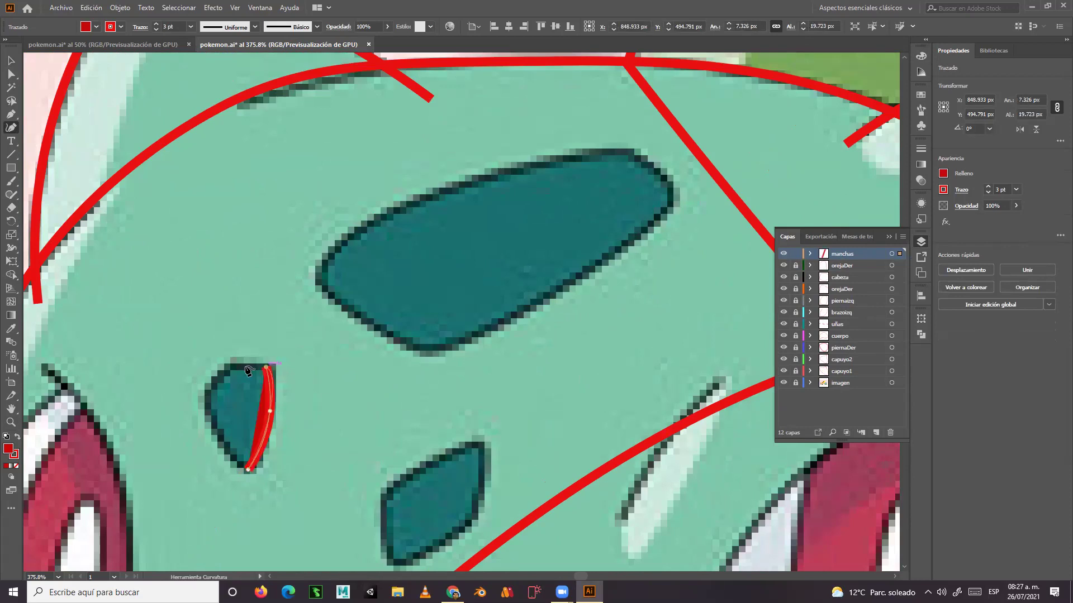
left_click(223, 372)
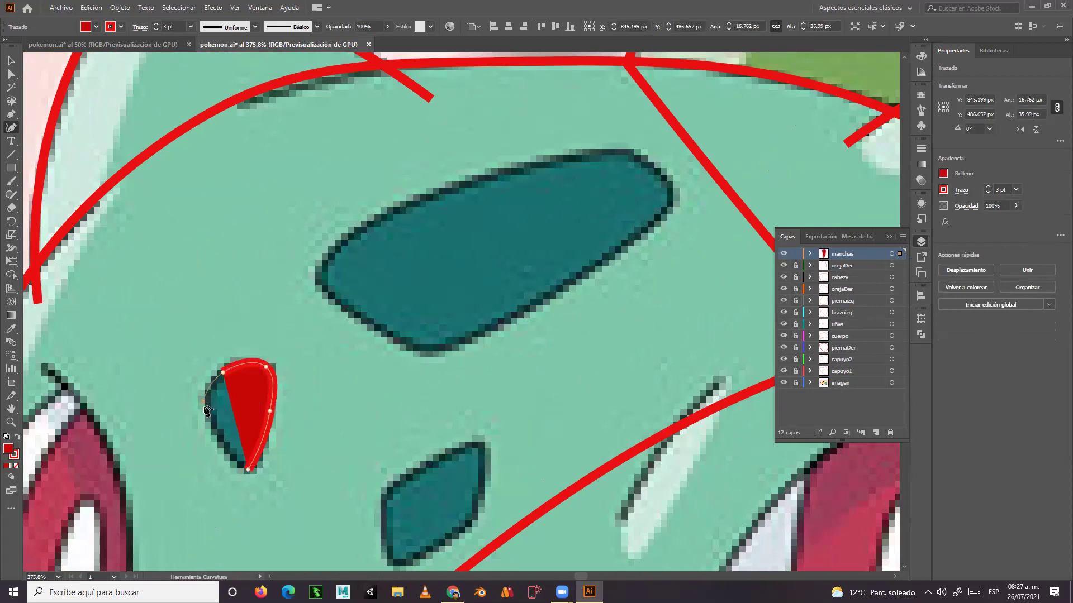
left_click(203, 404)
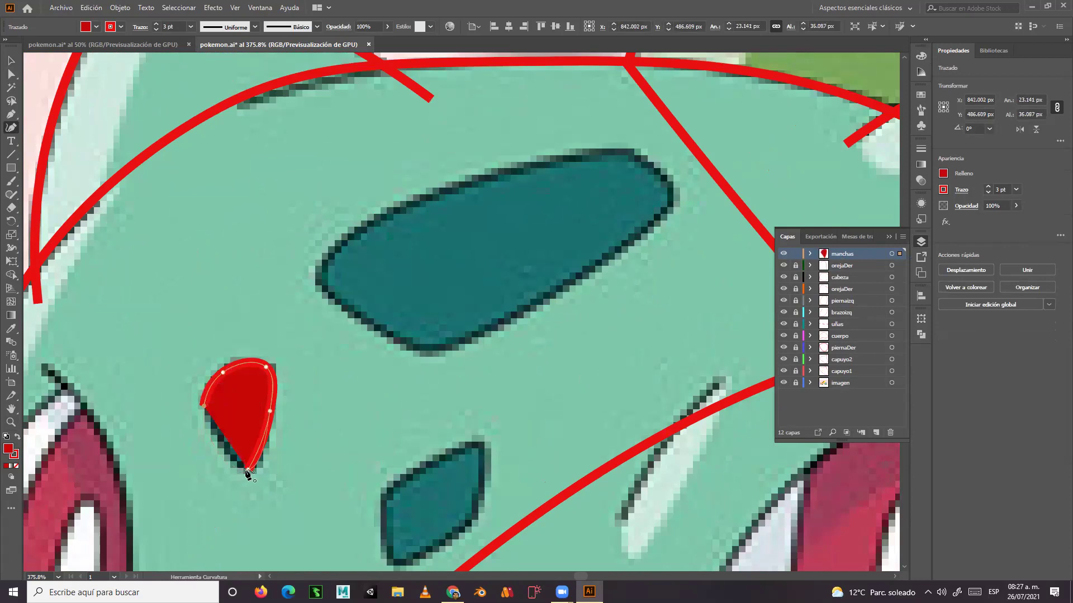
left_click(246, 469)
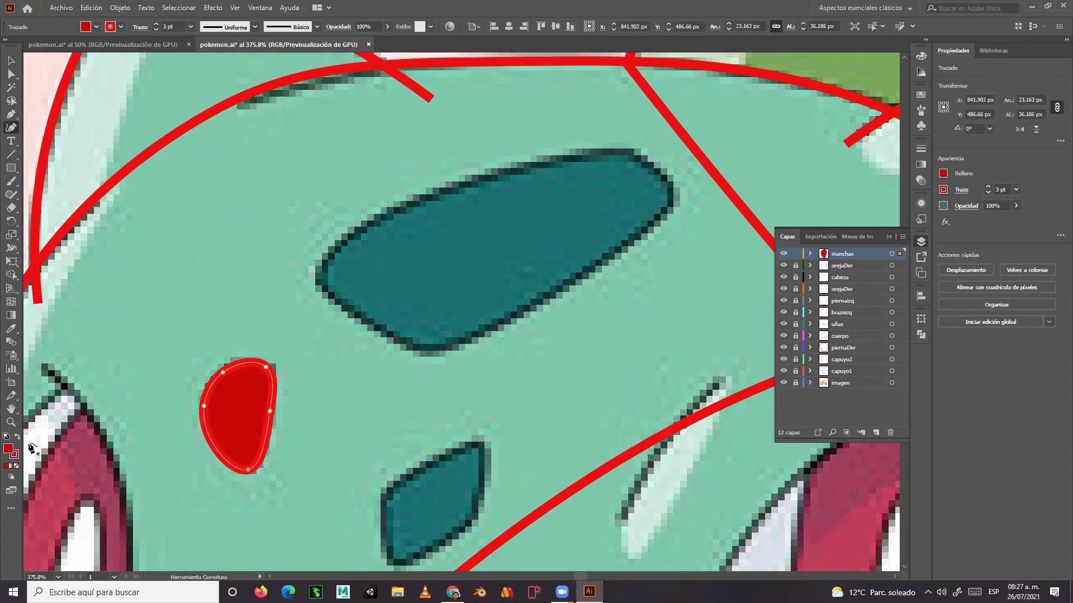
left_click(16, 466)
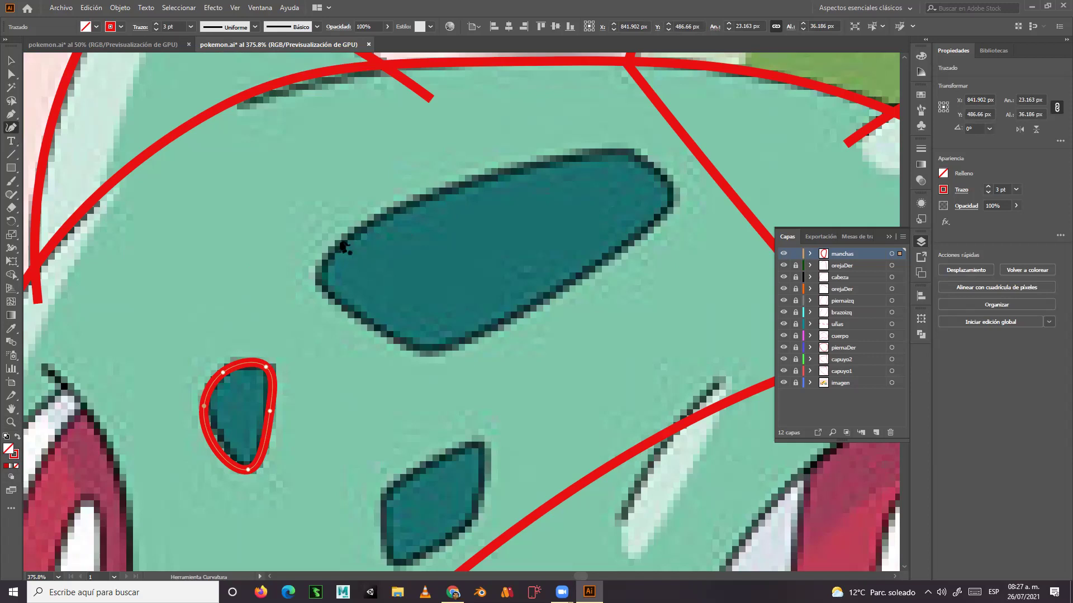
Trace the large elongated spot on Bulbasaur's forehead as a closed curved outline, about 117 by 68 px.
left_click(344, 239)
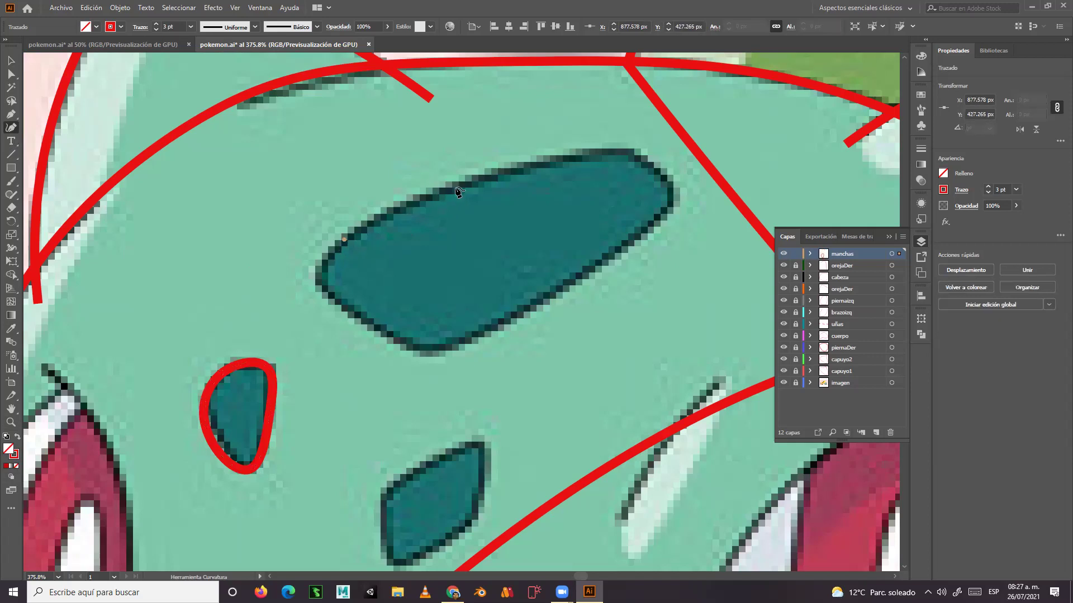
key("Escape")
left_click(606, 151)
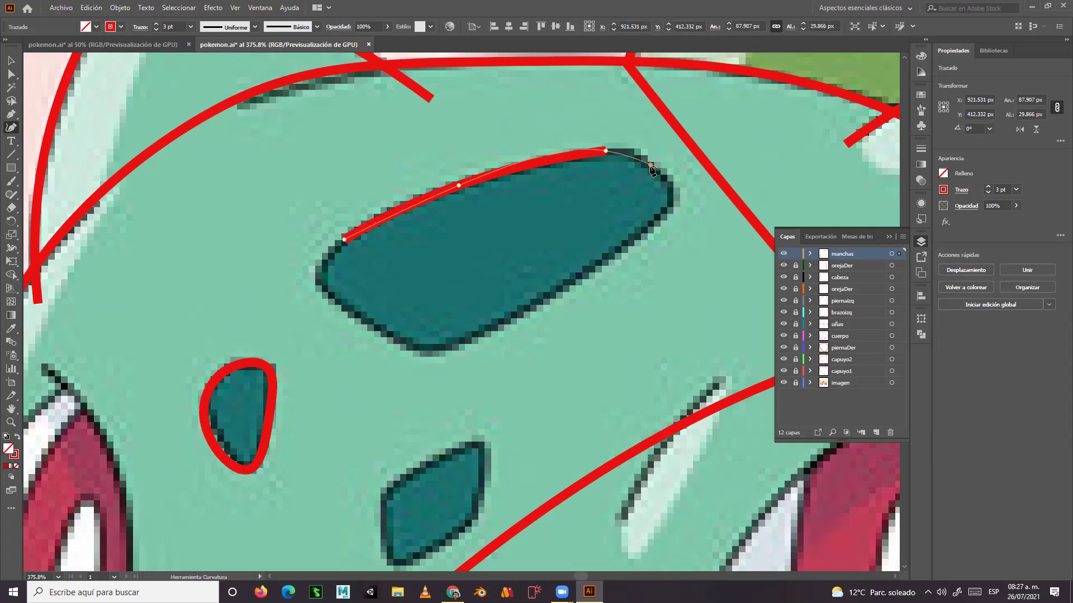
left_click(651, 165)
left_click(669, 185)
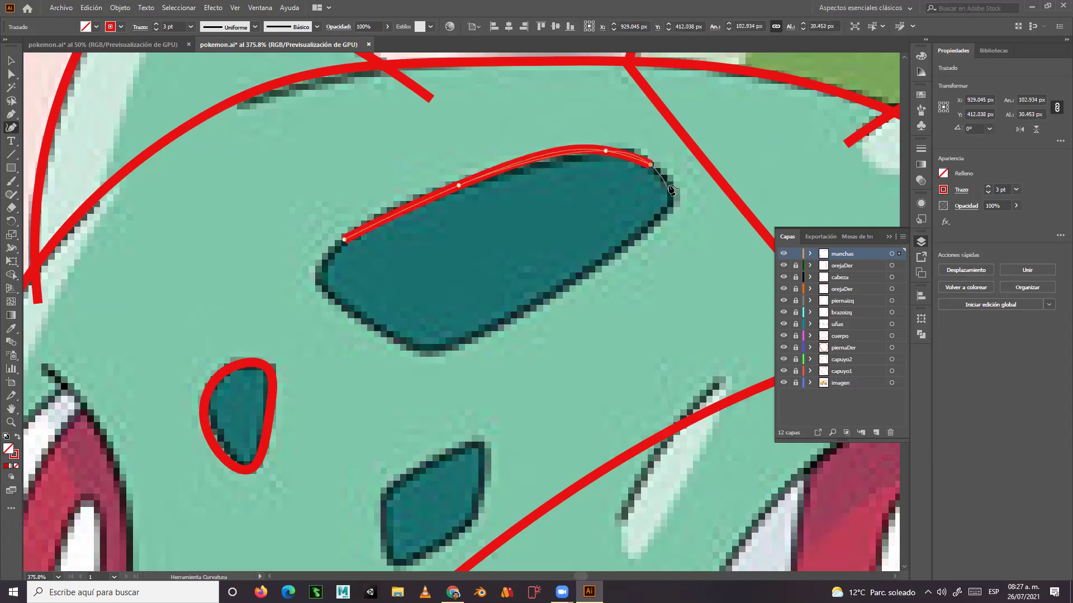
left_click(645, 230)
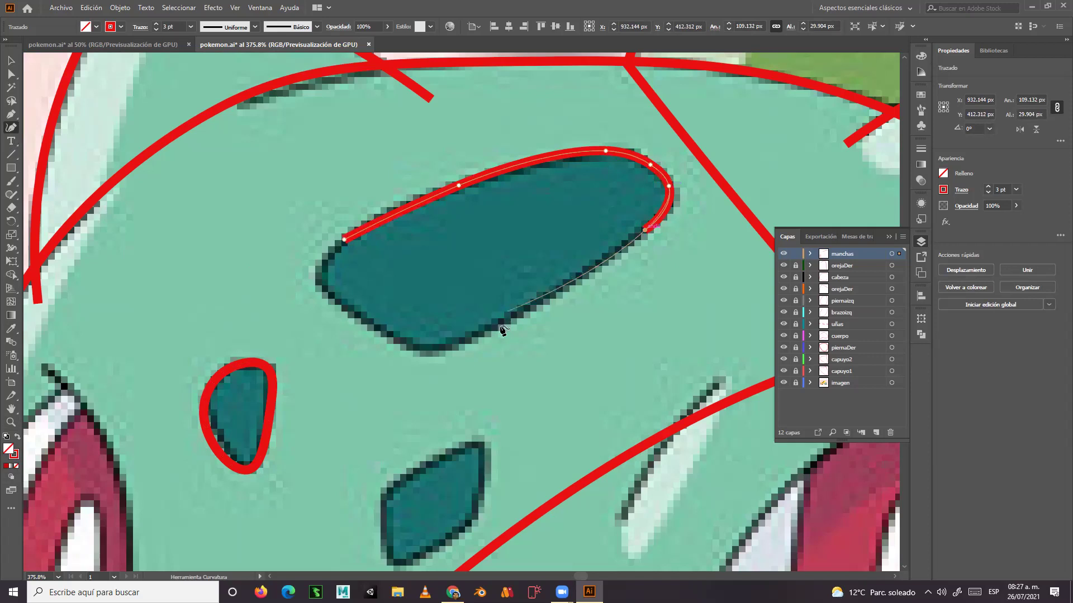
left_click(484, 334)
left_click(434, 352)
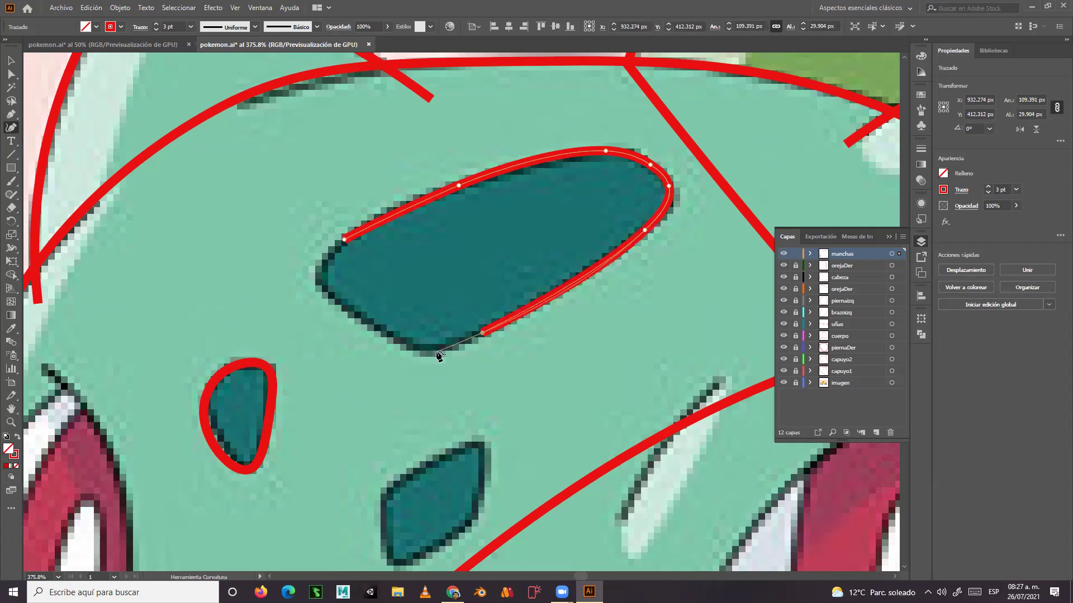
left_click(372, 328)
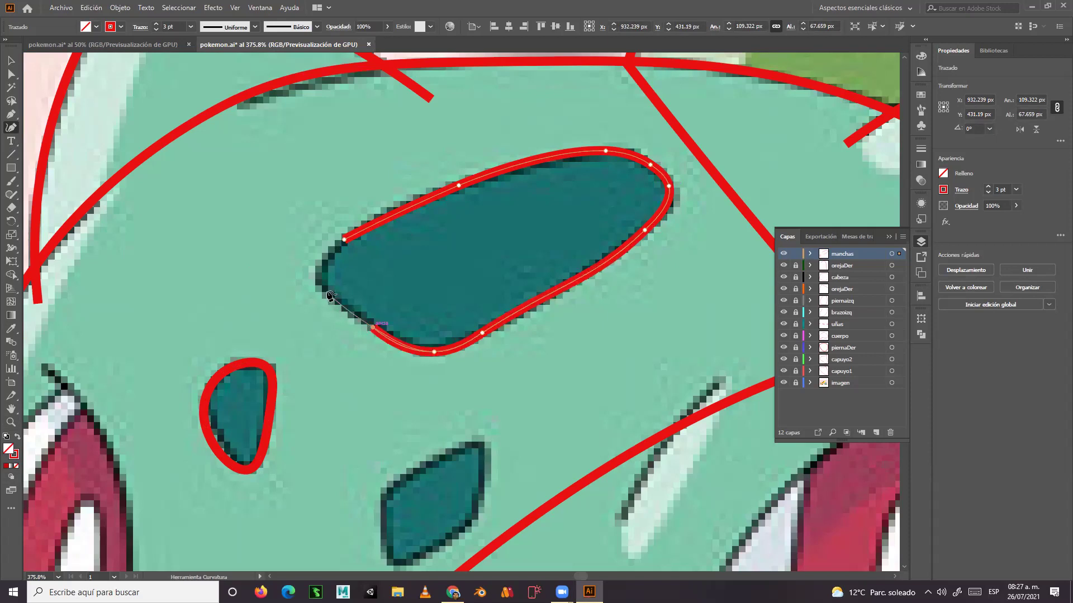
left_click(326, 291)
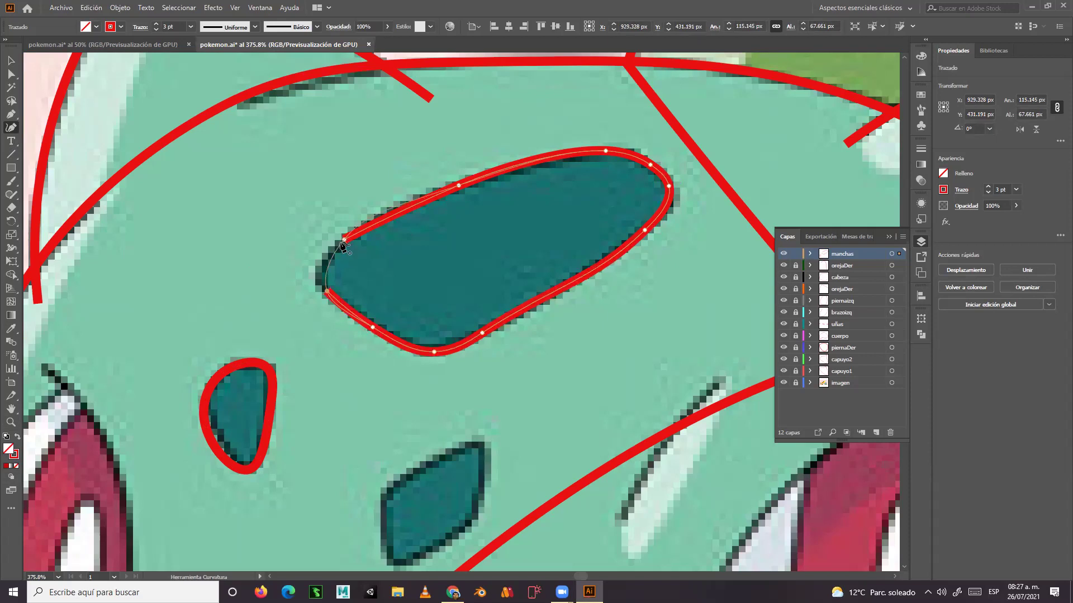
left_click(324, 263)
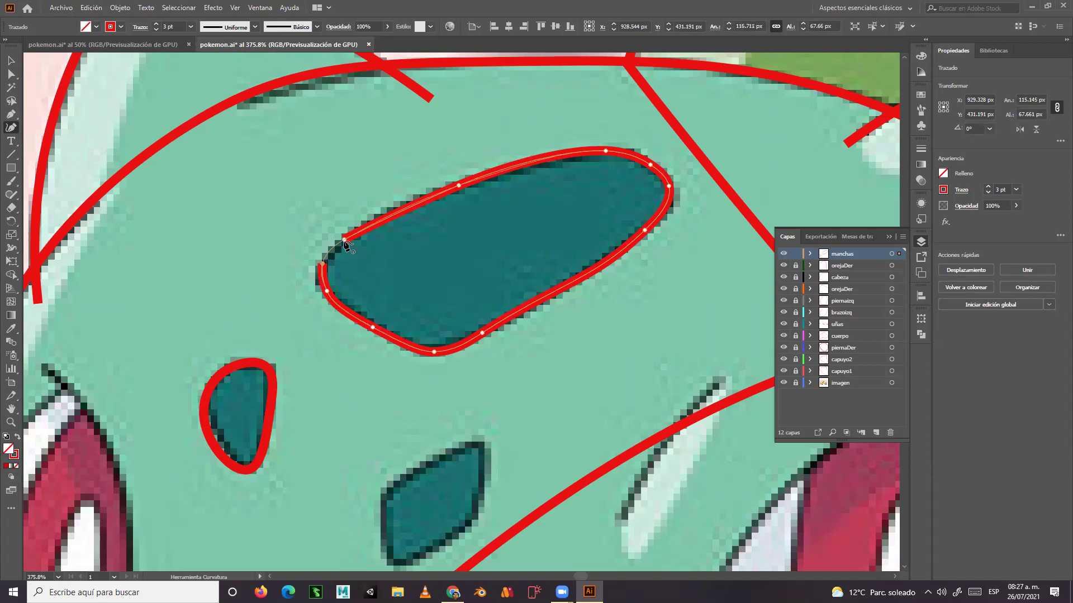
left_click(343, 239)
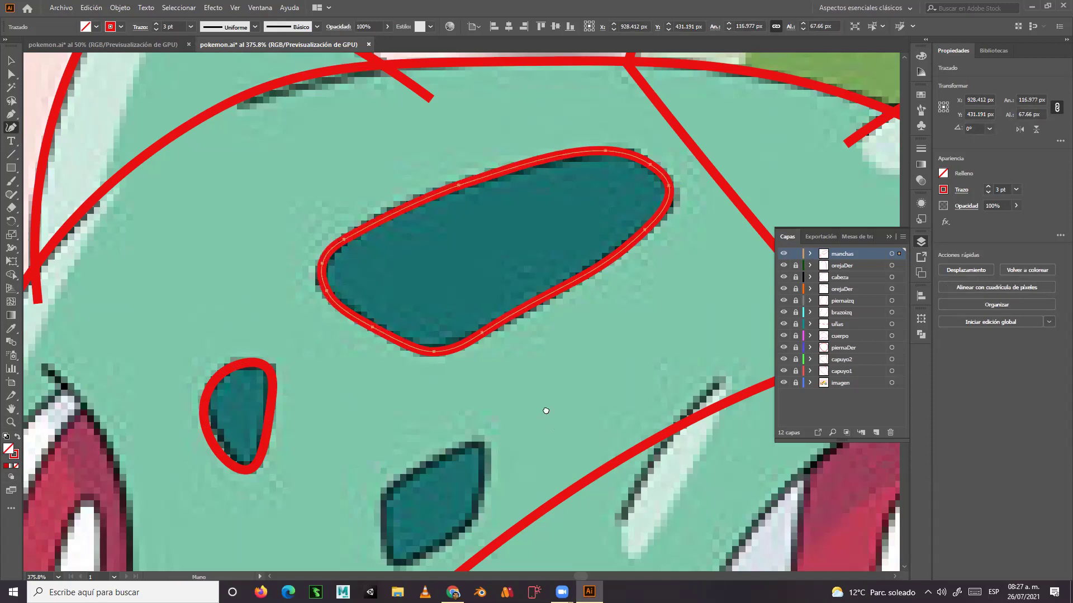
Outline the four-cornered forehead spot below the large one with a closed curve, about 37 by 42 px.
left_click_drag(545, 414, 544, 260)
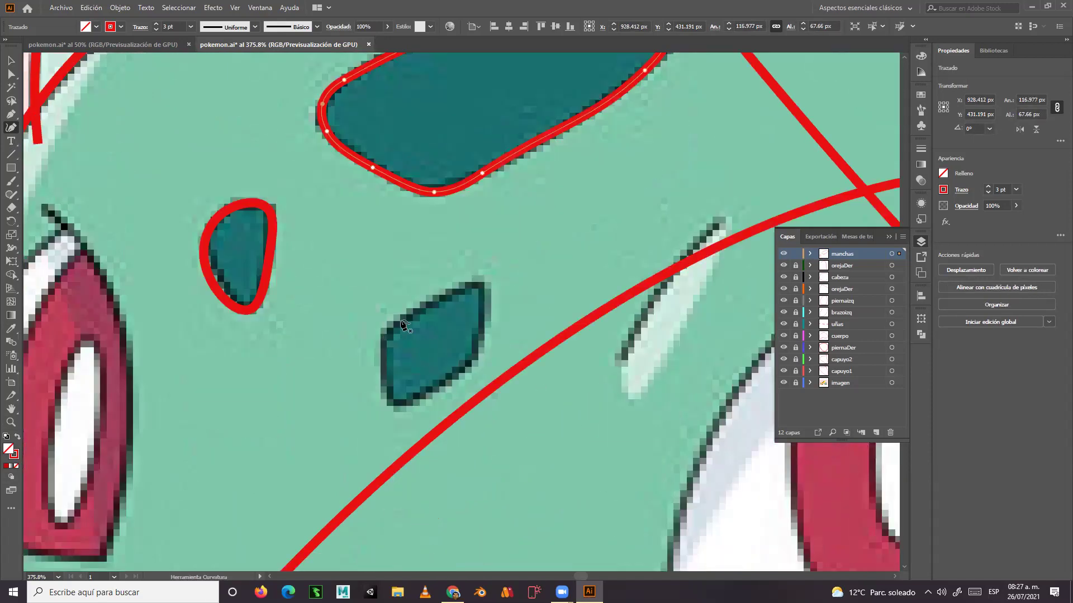
left_click(383, 341)
left_click(422, 307)
left_click(477, 284)
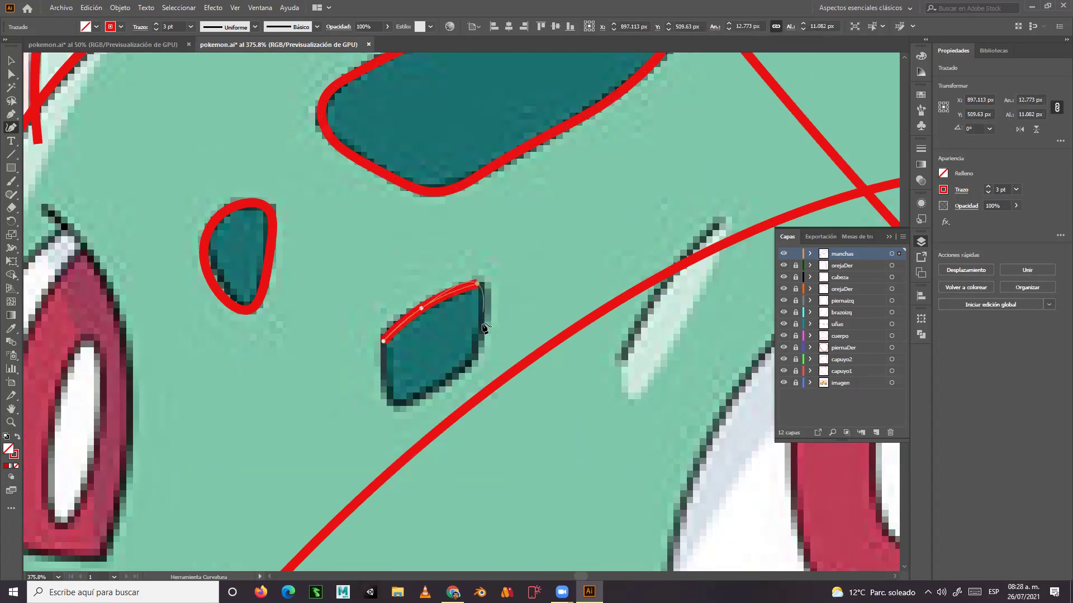
left_click(478, 344)
left_click(425, 396)
left_click(391, 404)
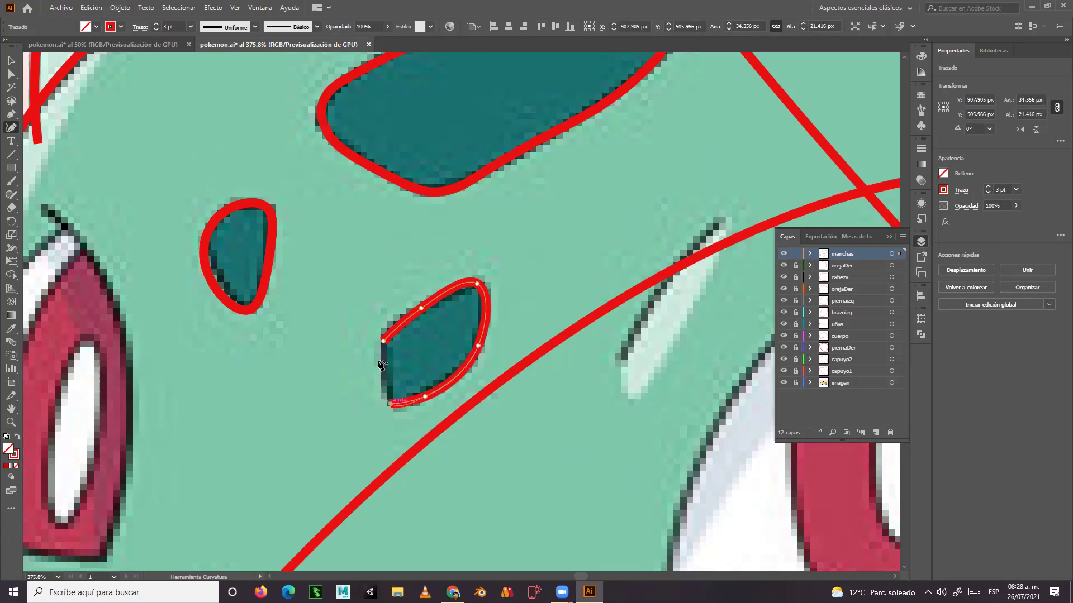
left_click(384, 341)
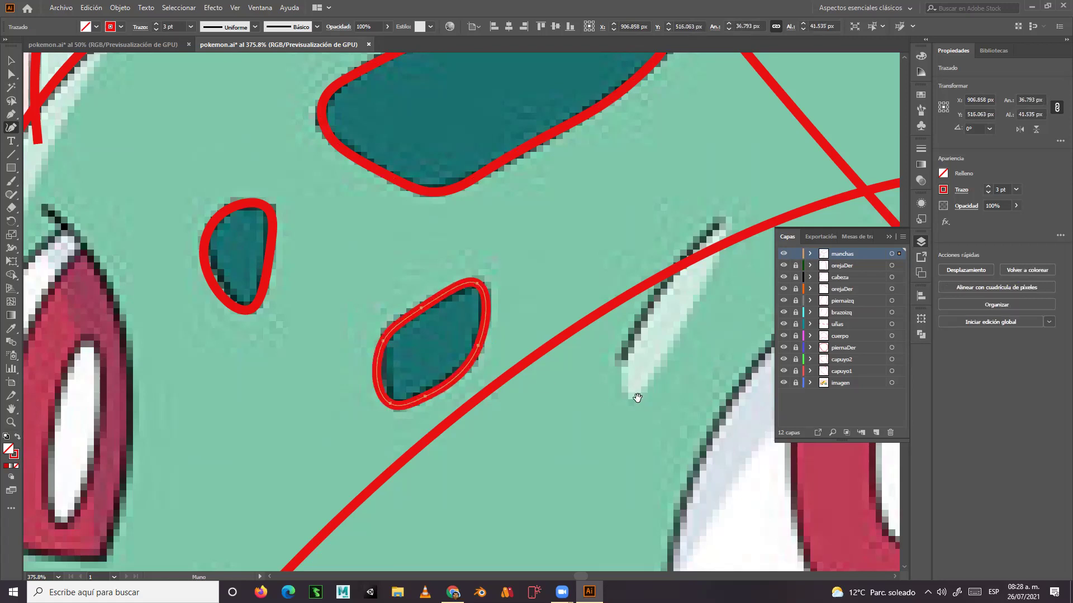
left_click_drag(600, 393, 454, 420)
left_click_drag(586, 393, 365, 187)
left_click_drag(844, 391, 474, 303)
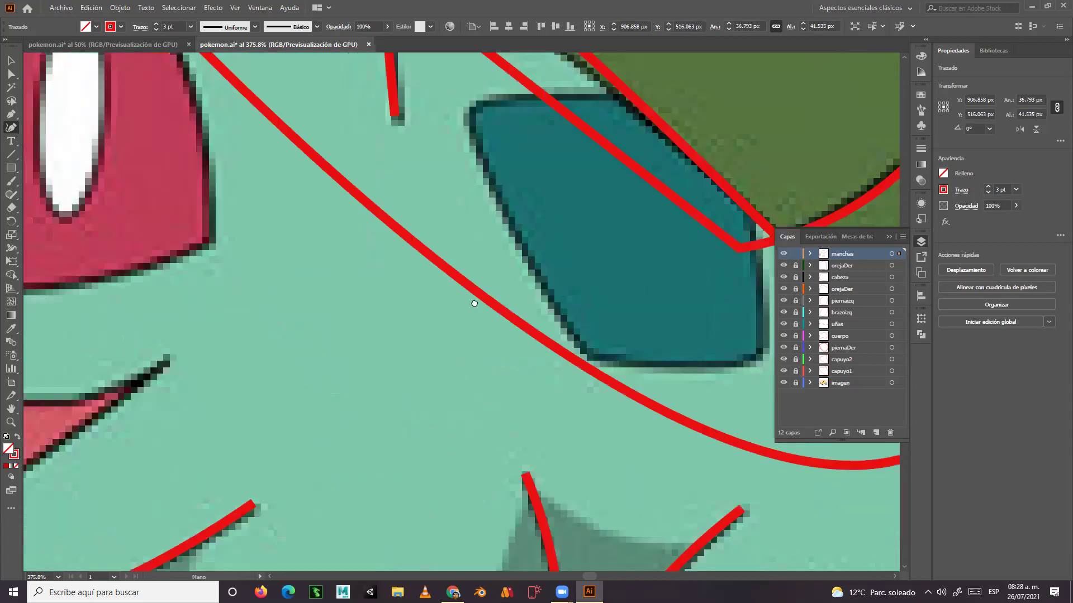
left_click_drag(531, 500, 352, 394)
left_click_drag(391, 458, 373, 319)
left_click_drag(380, 368, 364, 237)
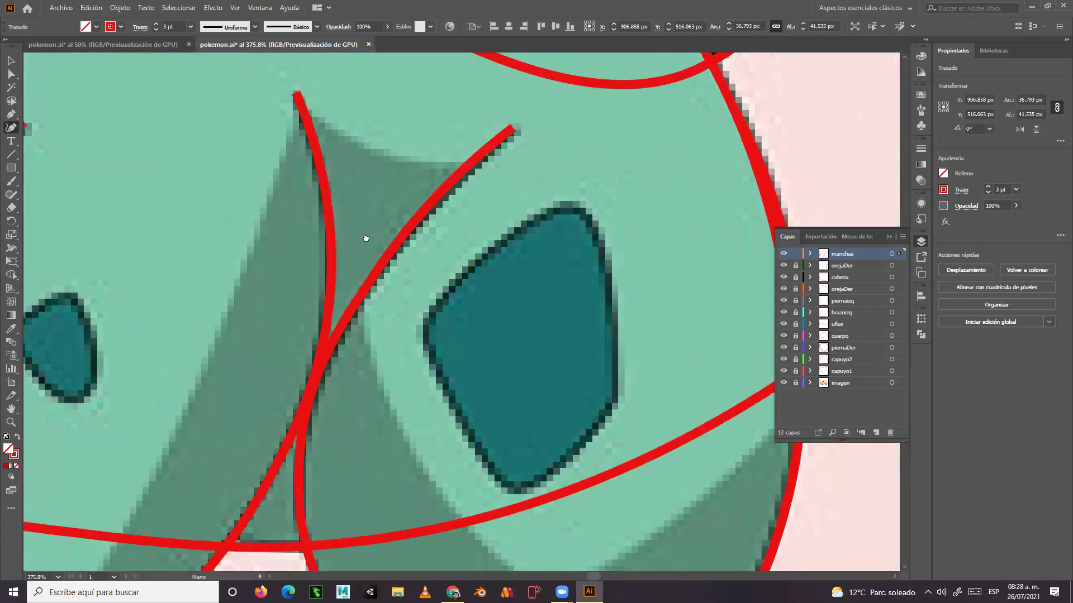
left_click_drag(424, 320, 396, 287)
left_click(397, 324)
left_click(384, 277)
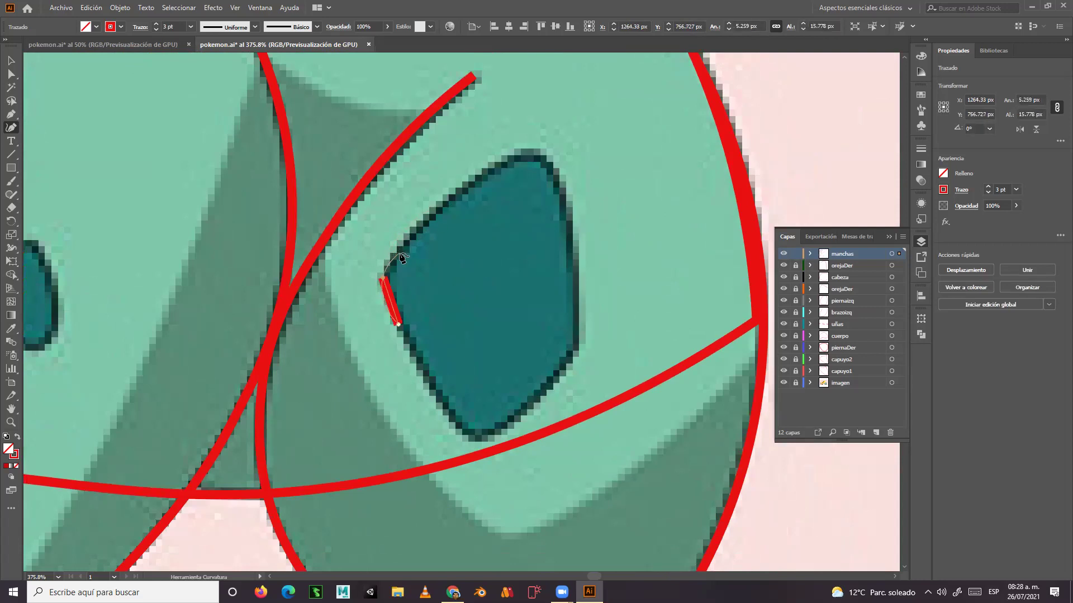
key("ctrl+z")
key("ctrl+z")
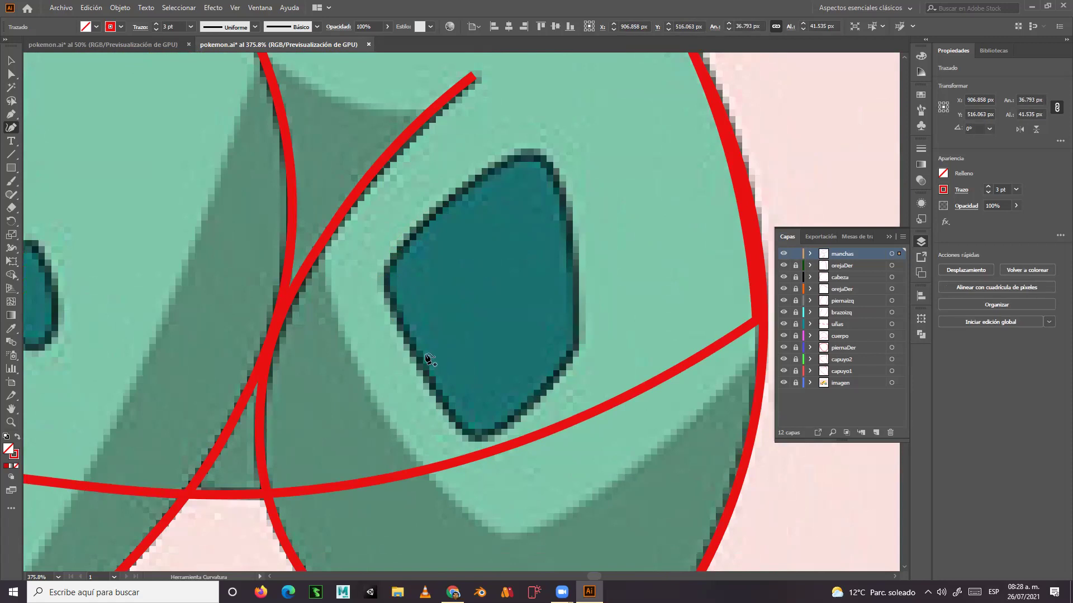
Outline the large teal spot on Bulbasaur's hind leg above the claws with a closed curve, about 64 by 95 px.
left_click(391, 303)
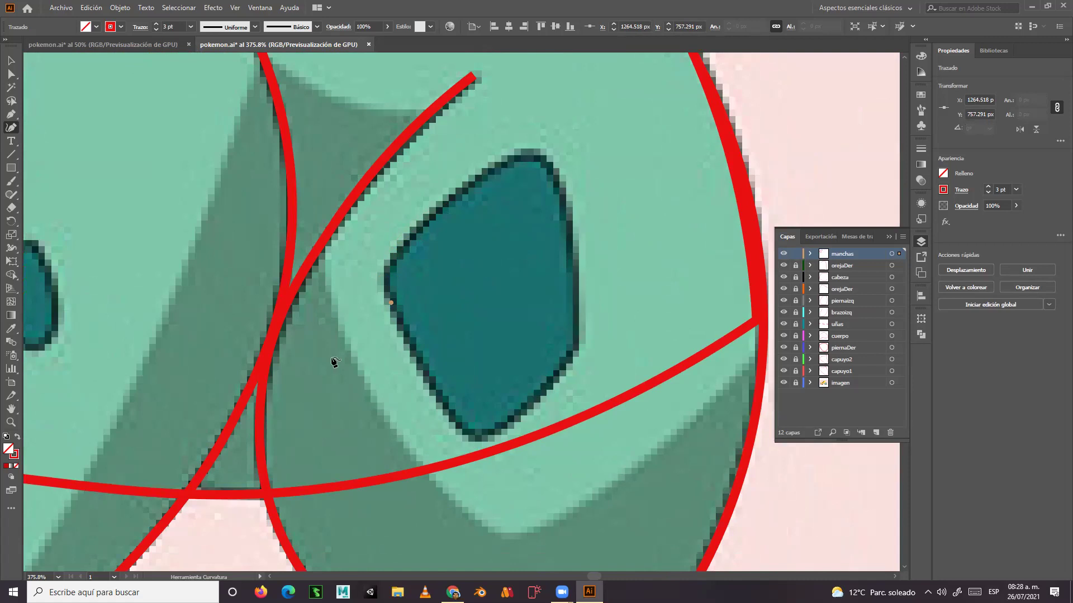
left_click(420, 368)
left_click(457, 424)
left_click(475, 436)
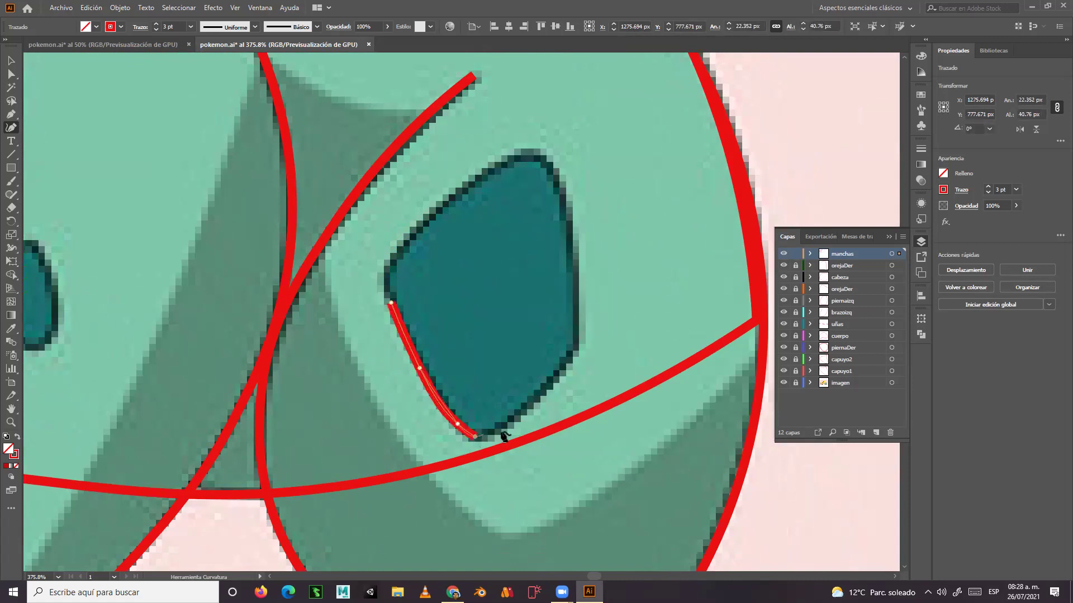
left_click(505, 424)
left_click(565, 365)
left_click(576, 324)
left_click(562, 196)
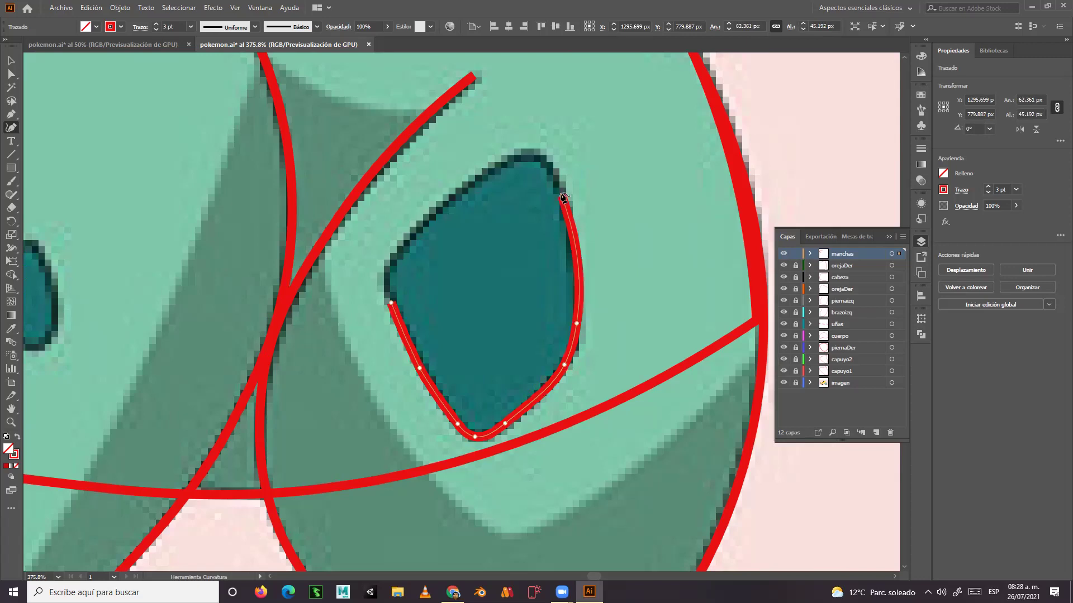
left_click(529, 154)
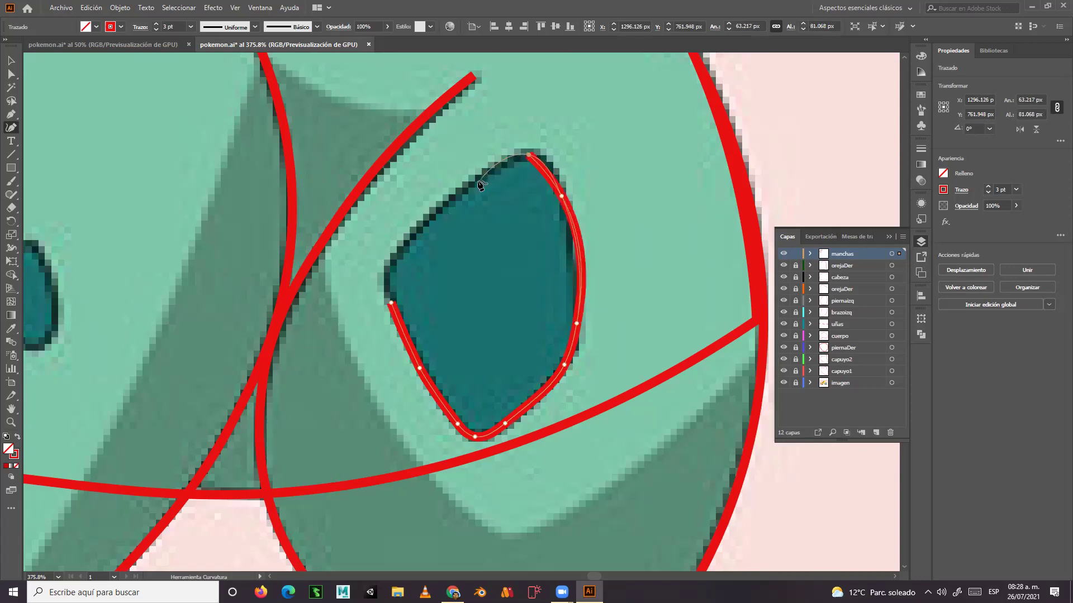
left_click(477, 180)
left_click(396, 253)
left_click(391, 306)
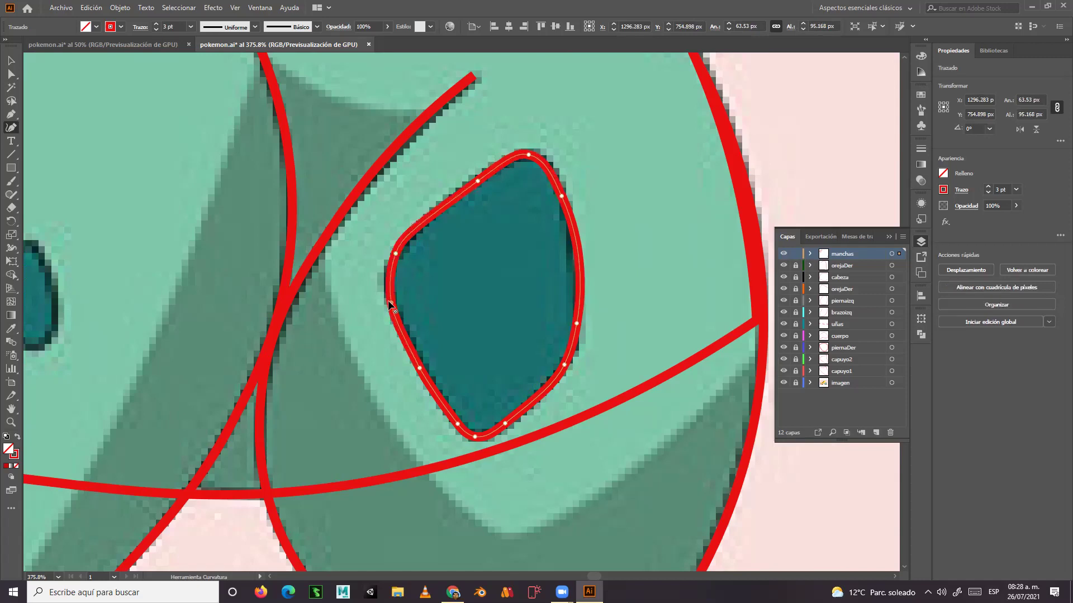
Trace the small teal spot high on Bulbasaur's front leg as a closed curved outline, about 28 by 35 px.
left_click_drag(397, 554, 461, 342)
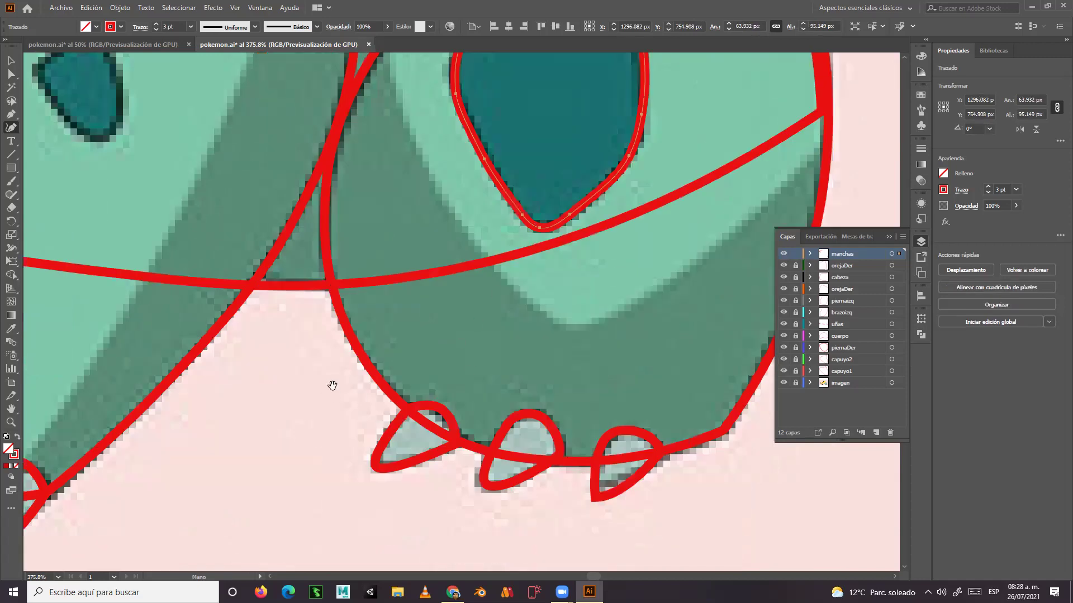
left_click_drag(332, 386, 516, 359)
left_click_drag(420, 422, 278, 516)
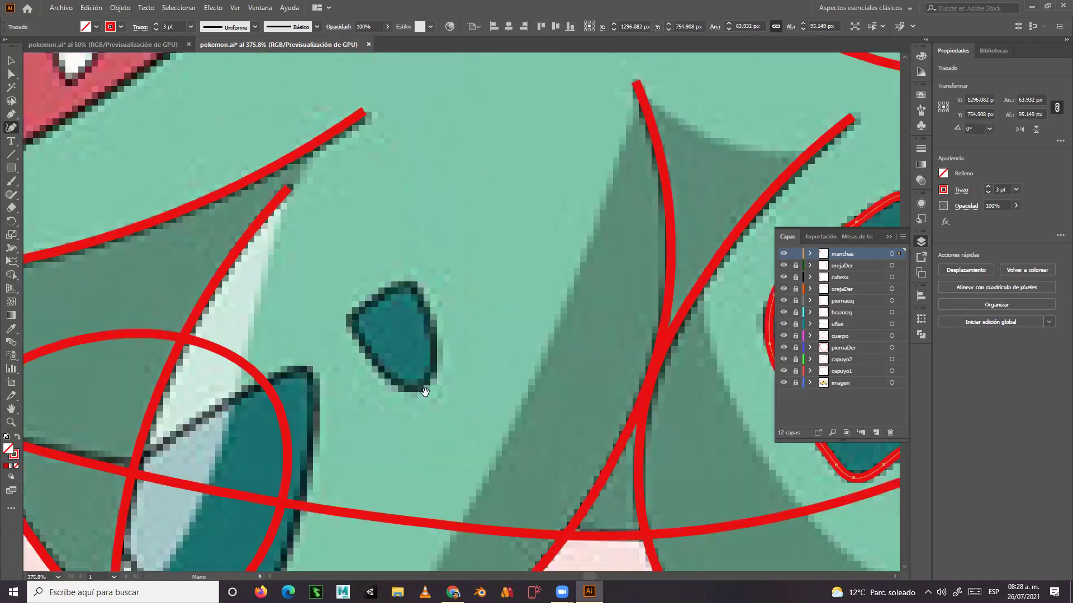
left_click(360, 352)
left_click(345, 314)
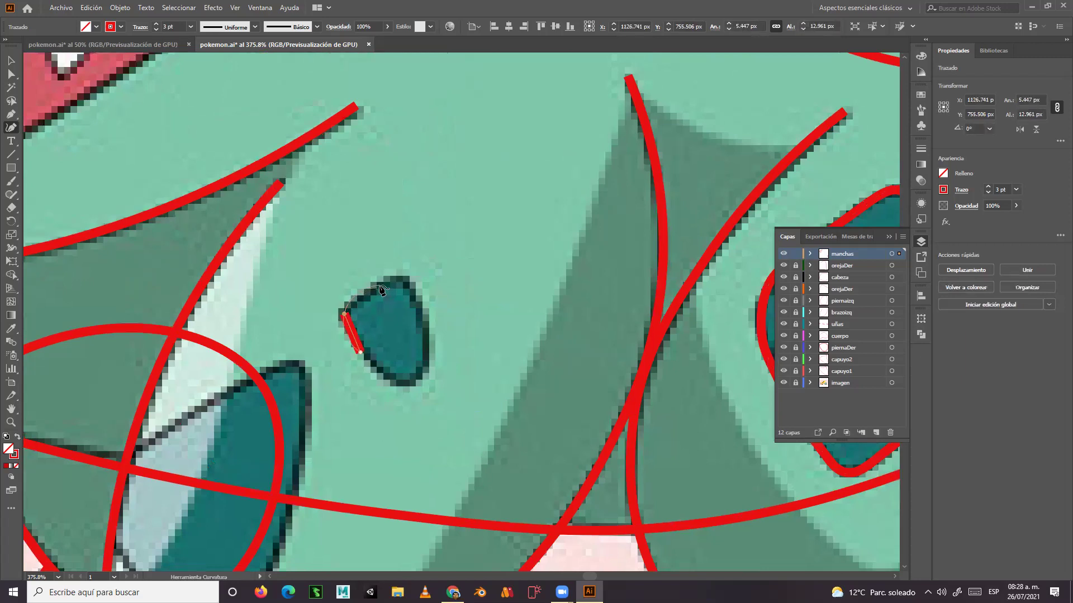
left_click(386, 285)
left_click(418, 307)
left_click(422, 365)
left_click(406, 389)
left_click(359, 356)
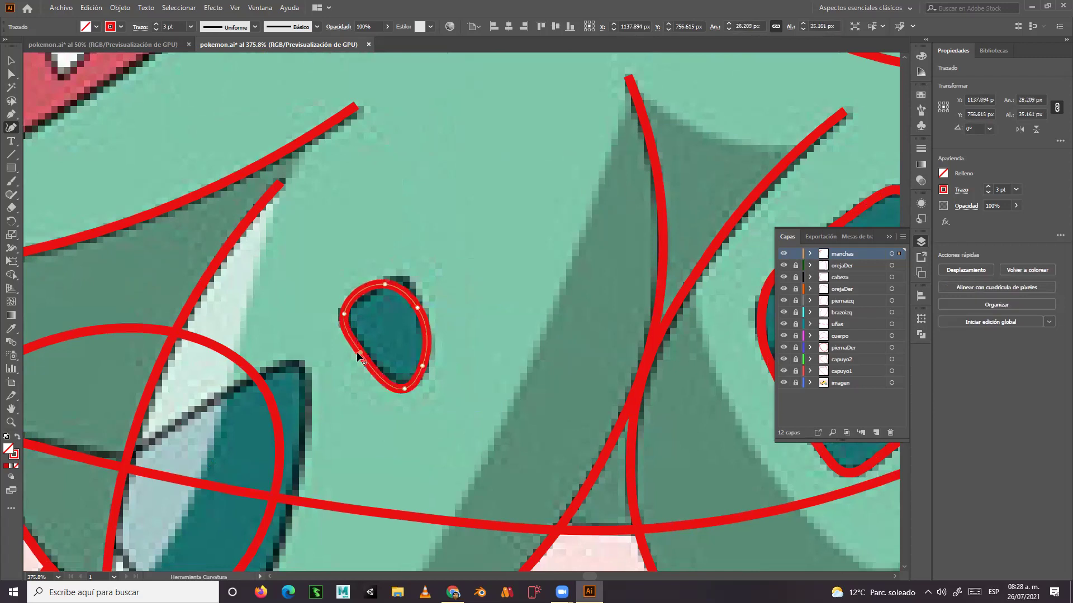
Trace the larger spot at the front leg's outer edge above the claws as a closed curve, about 68 by 82 px.
left_click_drag(465, 350, 563, 256)
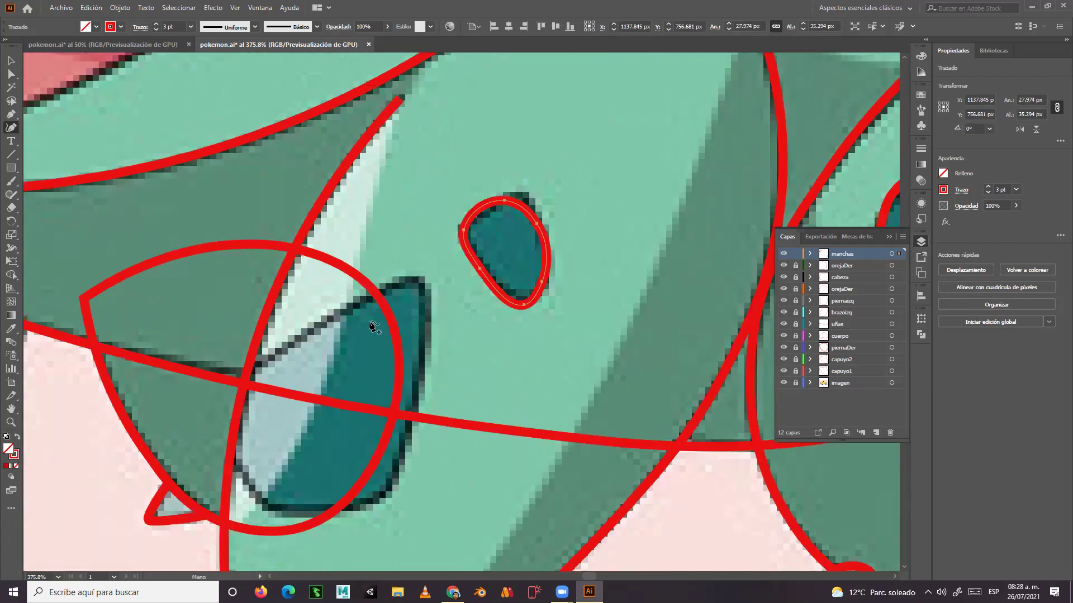
left_click_drag(399, 285, 481, 201)
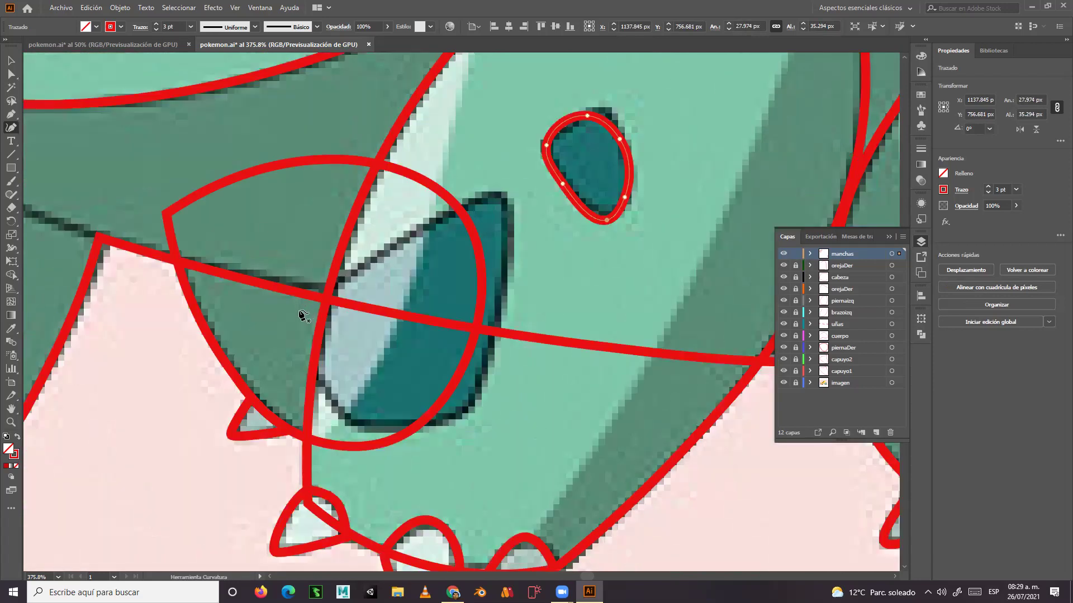
left_click(499, 194)
left_click(497, 315)
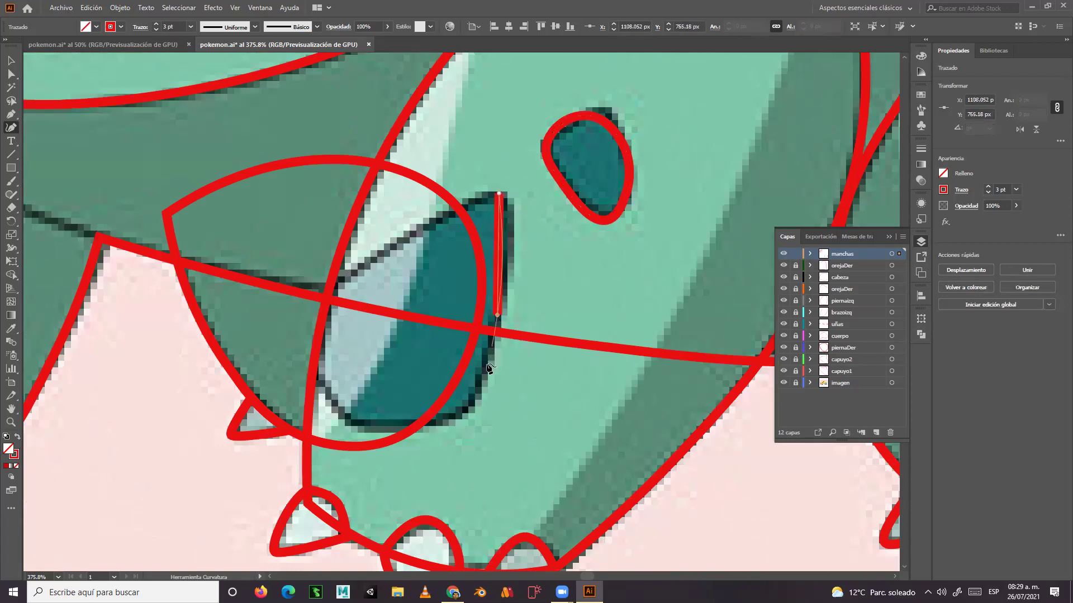
left_click(378, 429)
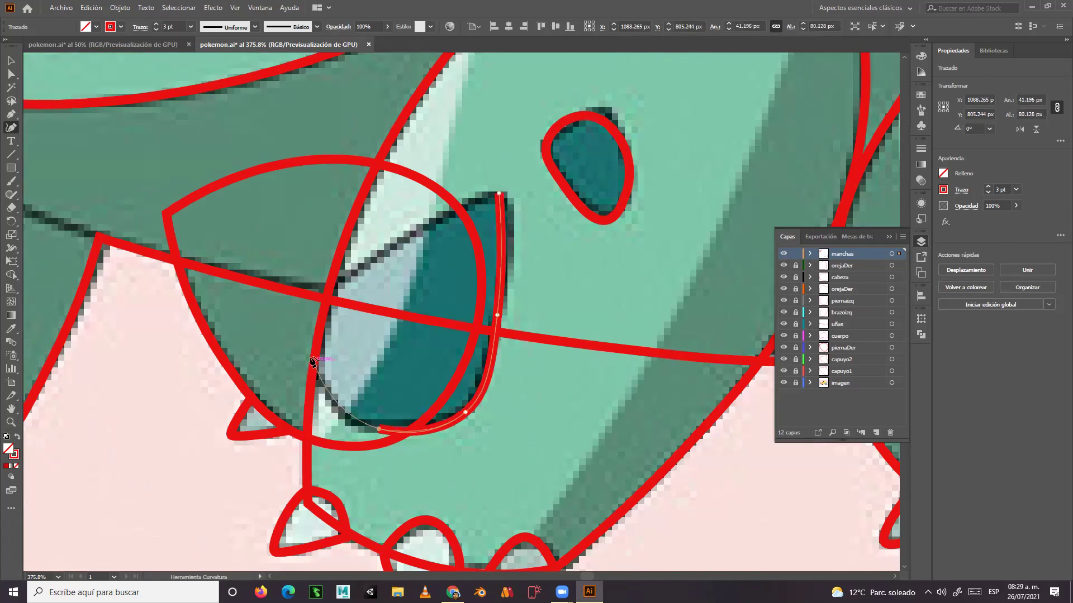
left_click(305, 347)
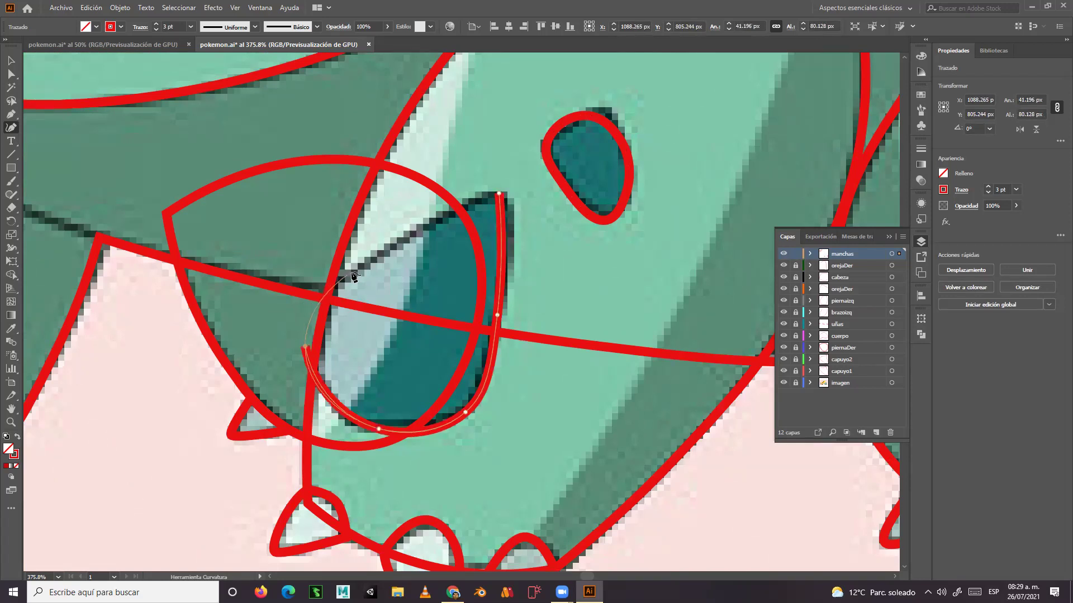
left_click(352, 272)
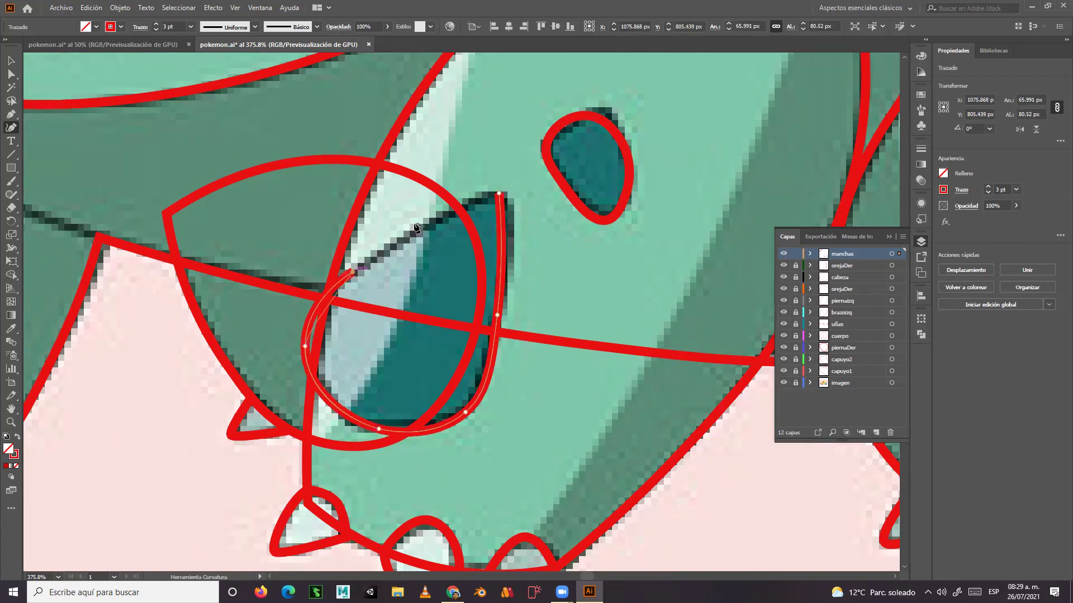
left_click(500, 196)
Outline the big body spot beside the green bulb with a closed curve overlapping the bulb's edge, about 98 by 96 px.
left_click_drag(647, 108, 526, 274)
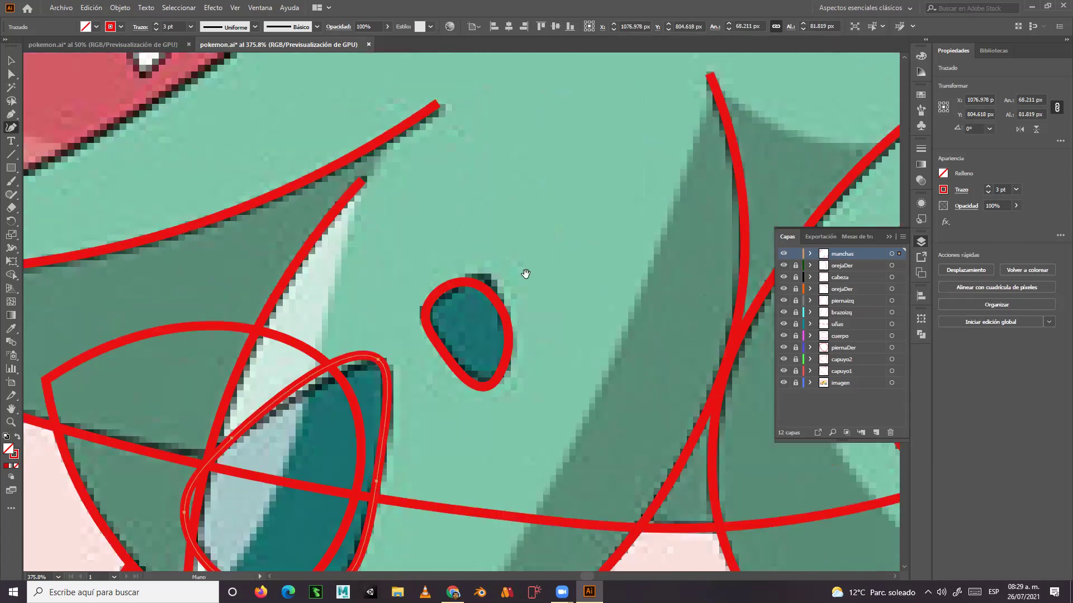
scroll(403, 423, "up", 5)
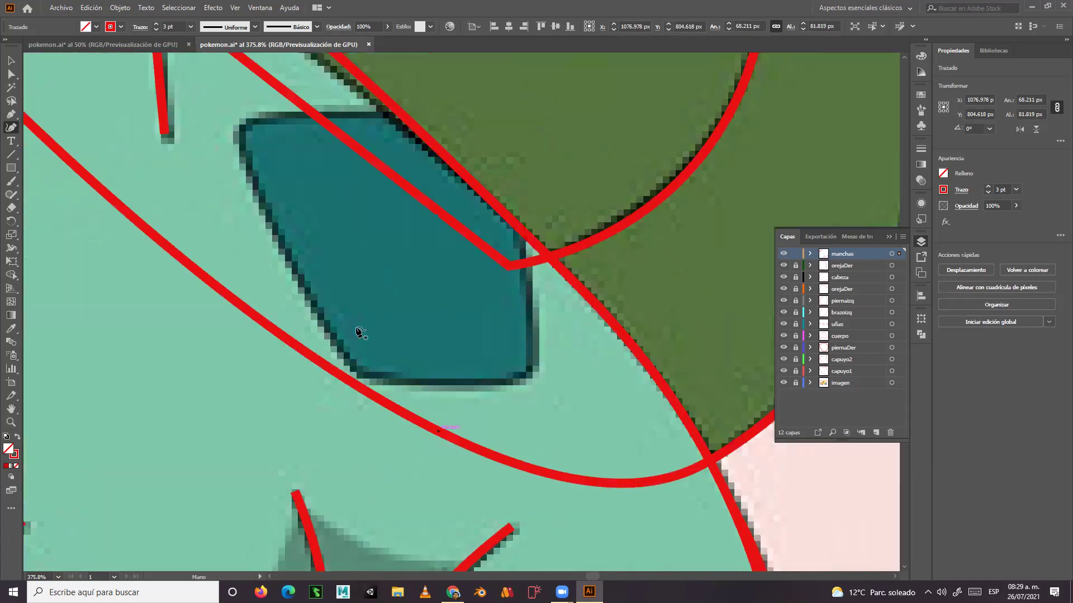
scroll(362, 332, "up", 1)
left_click(300, 174)
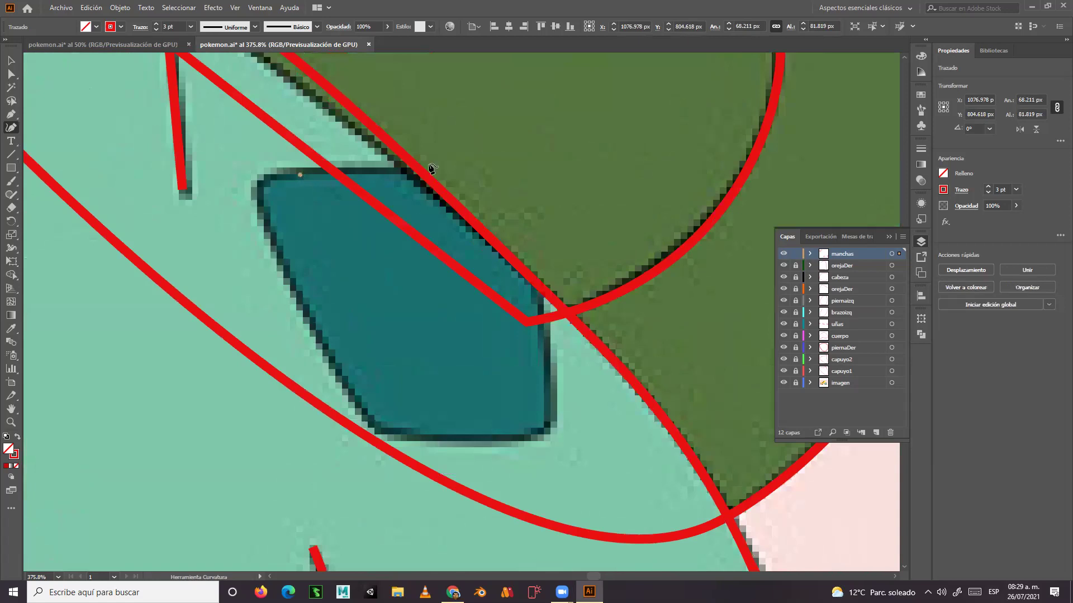
left_click(477, 172)
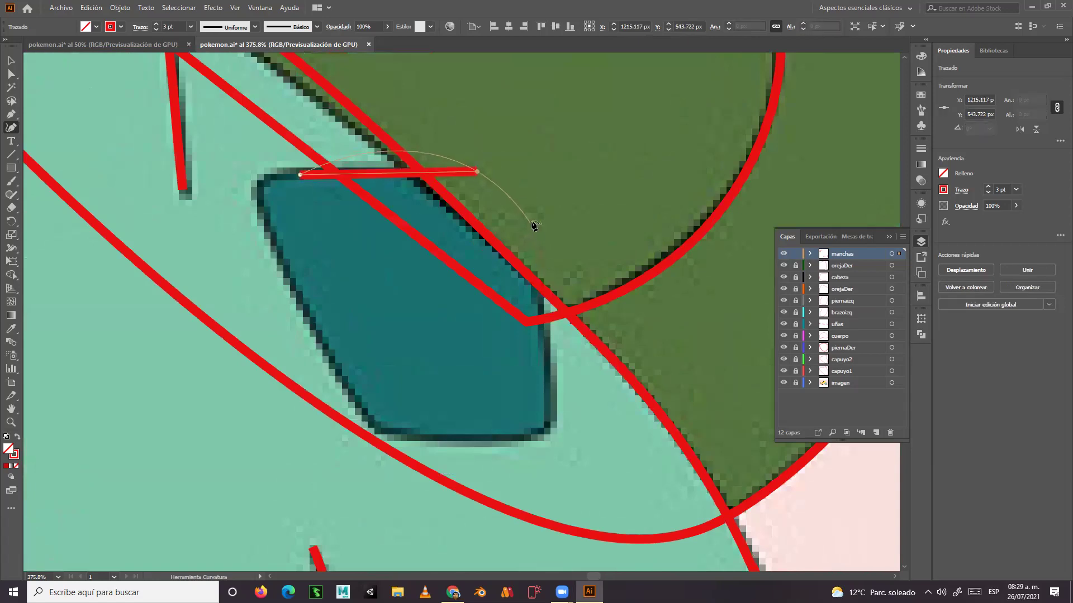
left_click(514, 197)
left_click(534, 253)
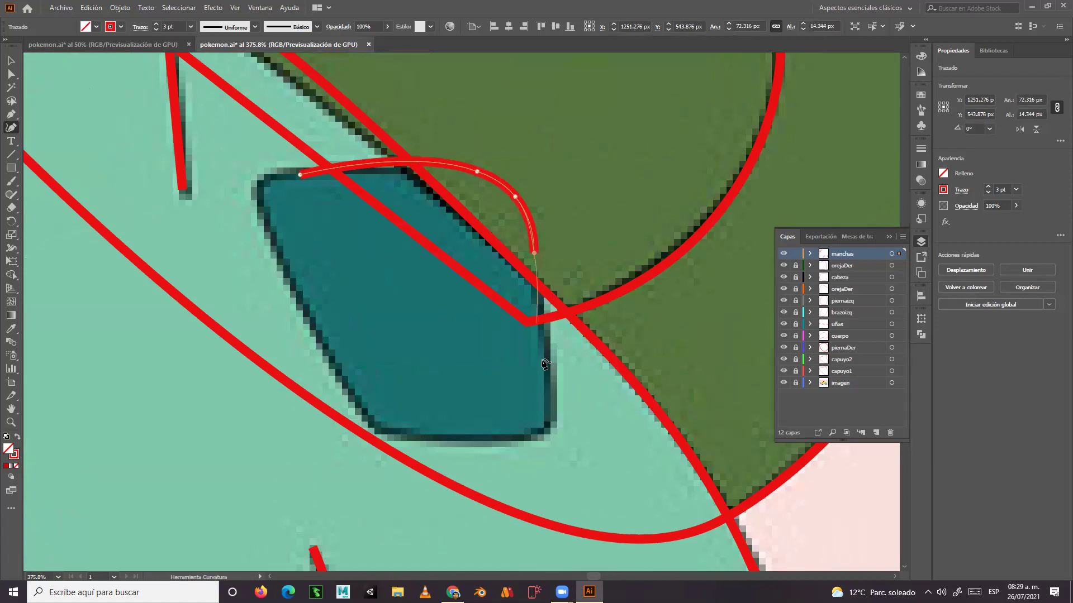
left_click(549, 395)
left_click(540, 432)
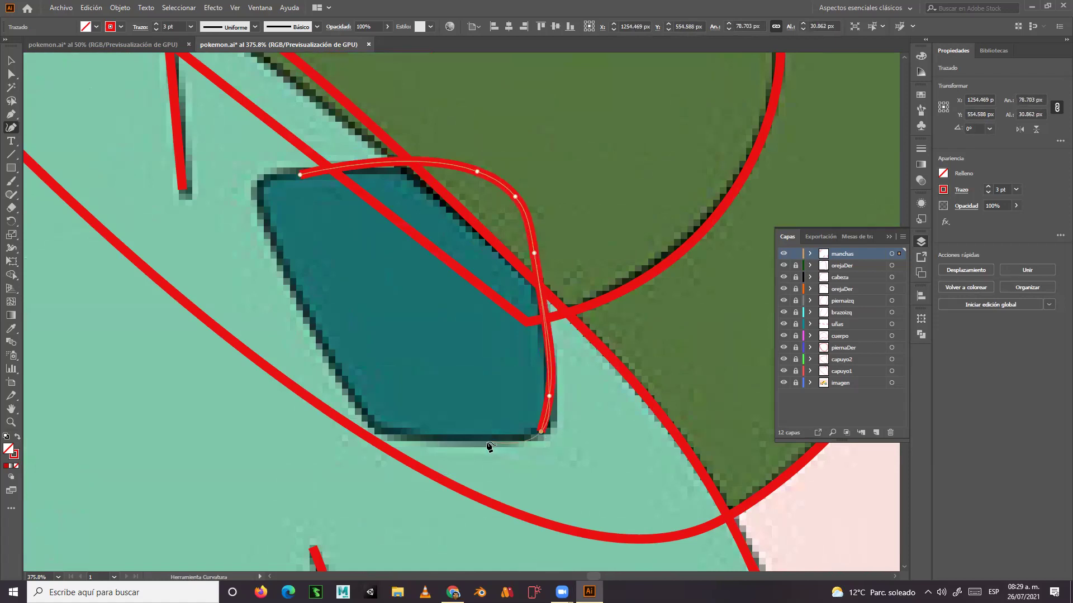
left_click(417, 439)
left_click(378, 430)
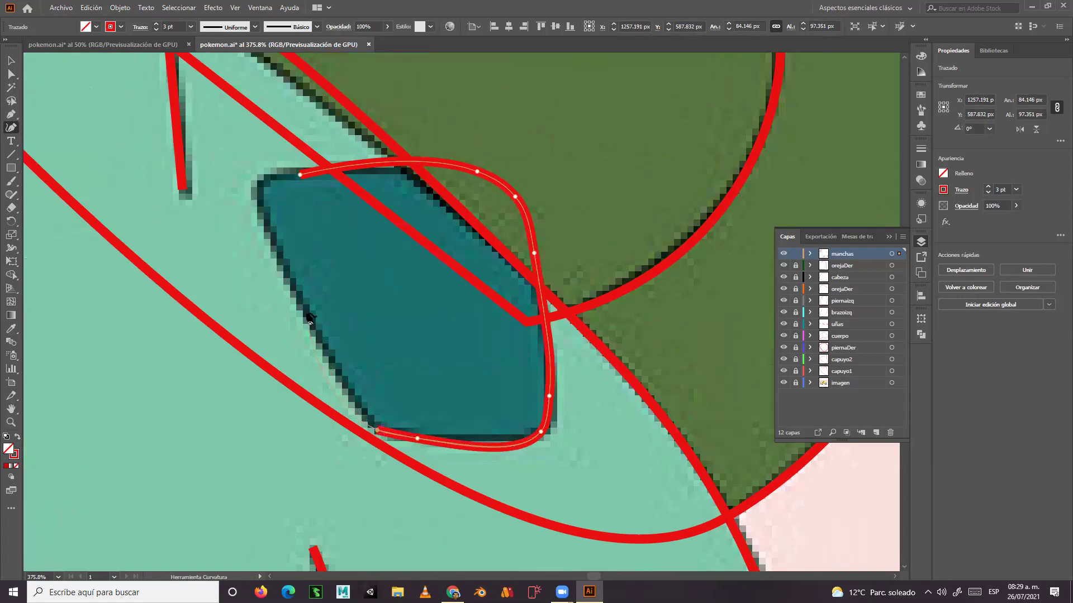
left_click(264, 218)
left_click(264, 186)
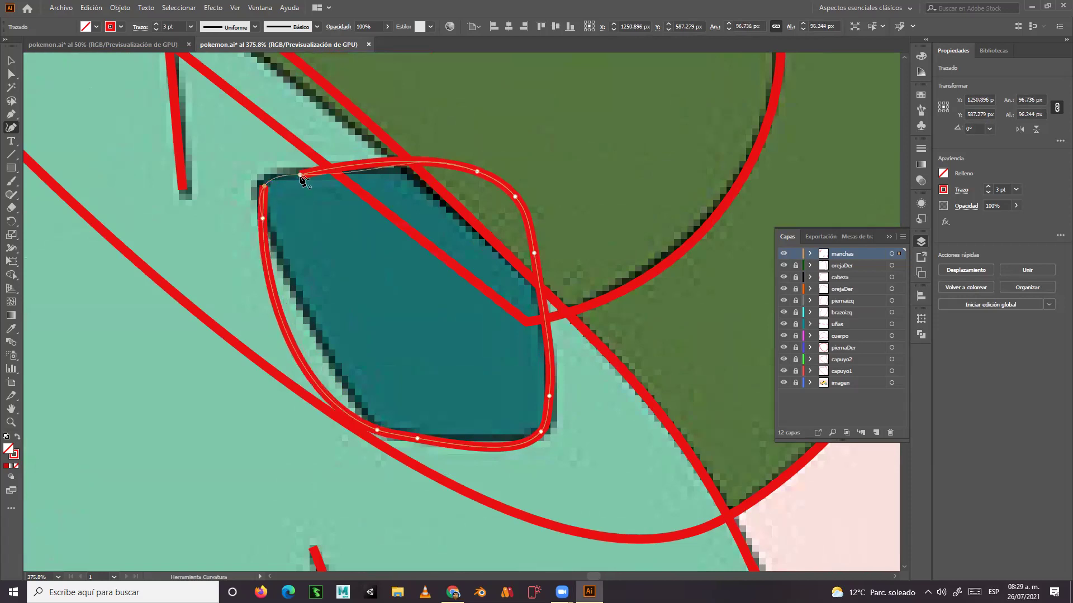
left_click(300, 176)
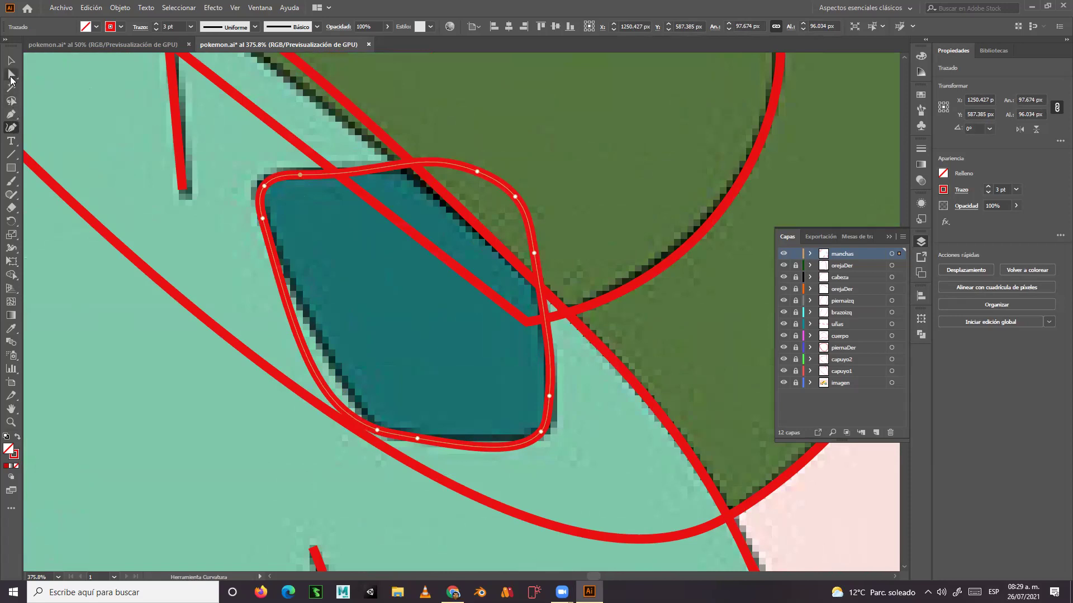
Sharpen the body spot's lower-left corner with the Anchor Point tool, delete the extra anchor beside it and refit the bottom edge.
left_click(10, 114)
left_click(67, 155)
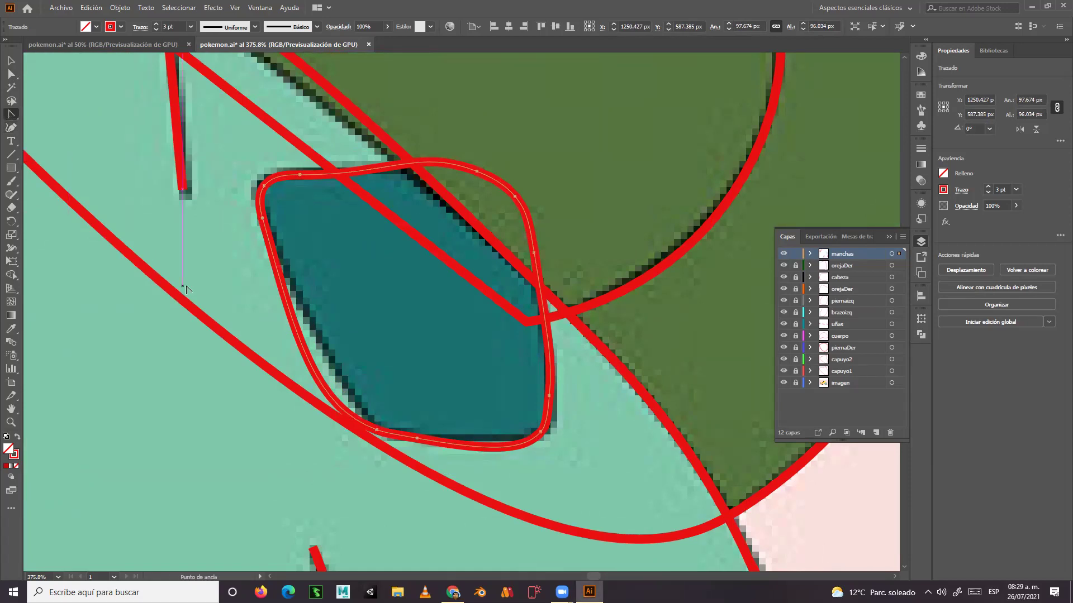
left_click(377, 432)
left_click_drag(372, 434, 398, 452)
left_click(417, 439)
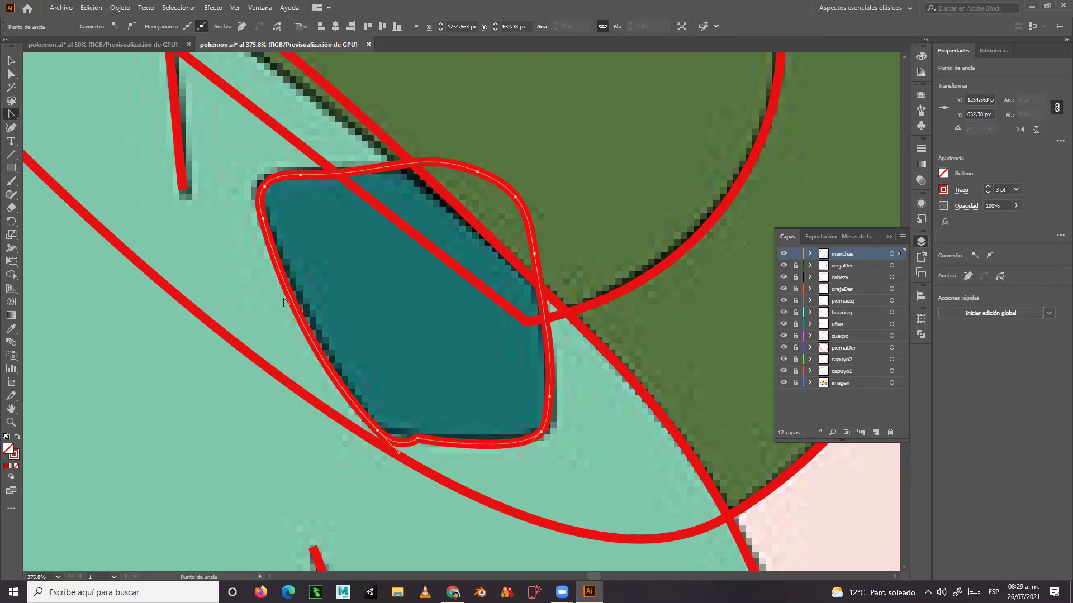
key("minus")
left_click(417, 440)
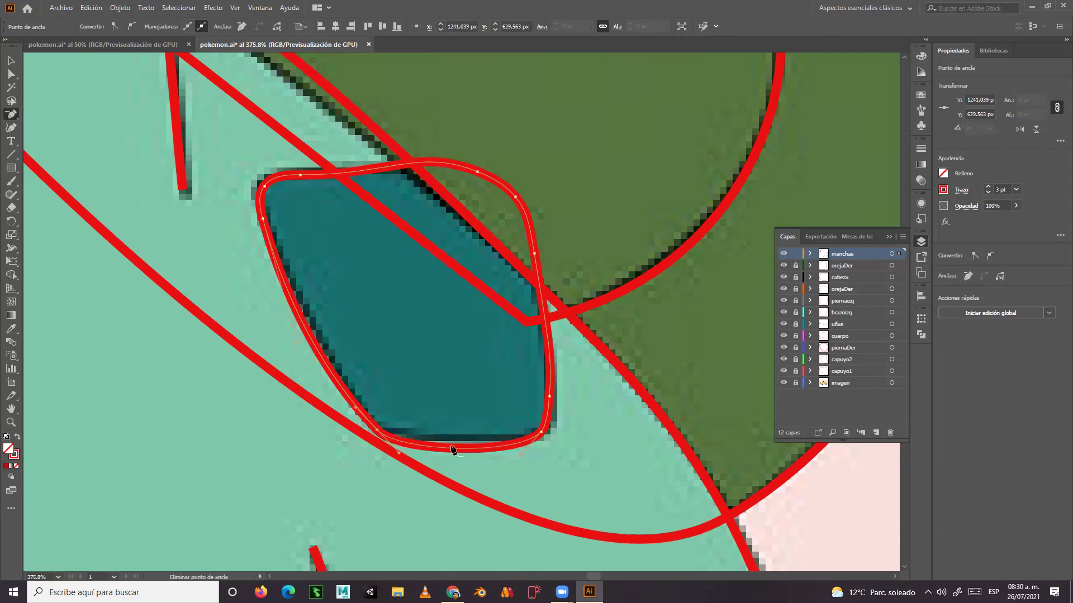
left_click_drag(12, 115, 61, 155)
left_click(414, 441)
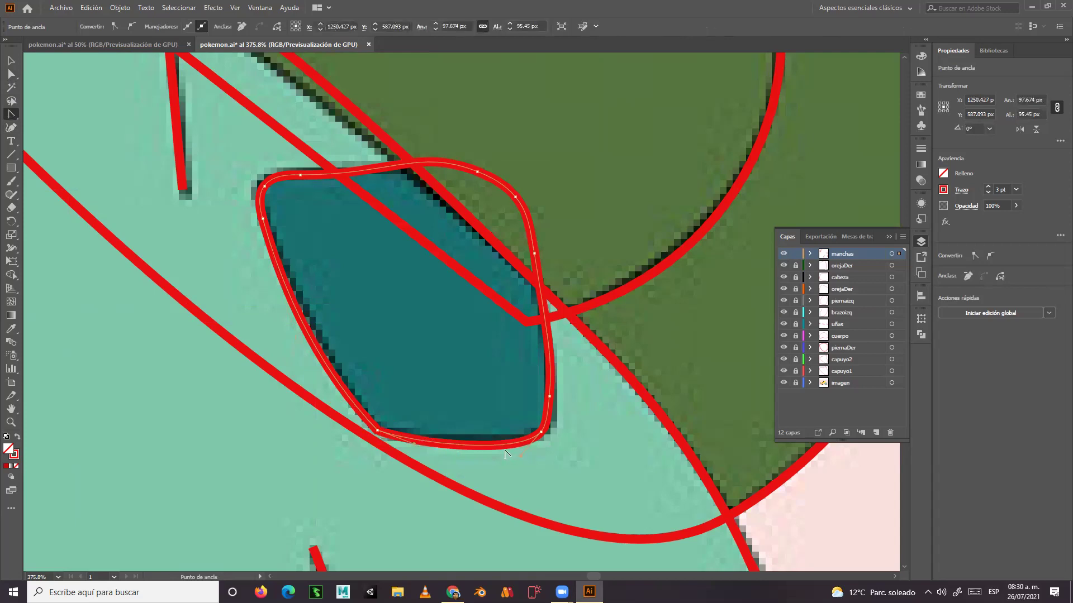
left_click_drag(495, 444, 506, 451)
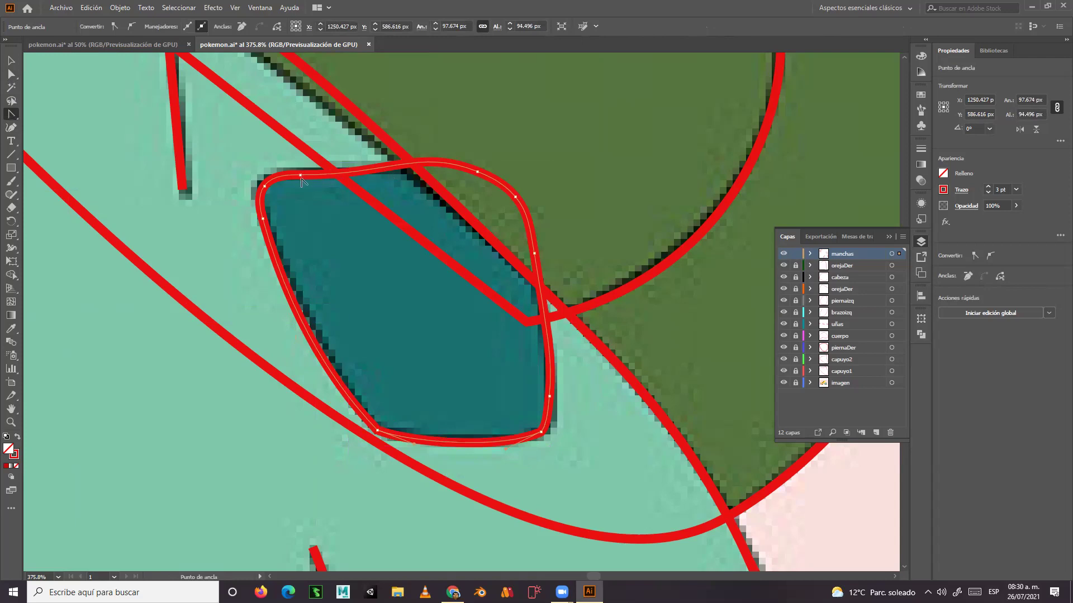
Adjust the handles at the body spot's upper-left corner and delete the two surplus anchors on its top and left edges.
left_click_drag(301, 177, 334, 170)
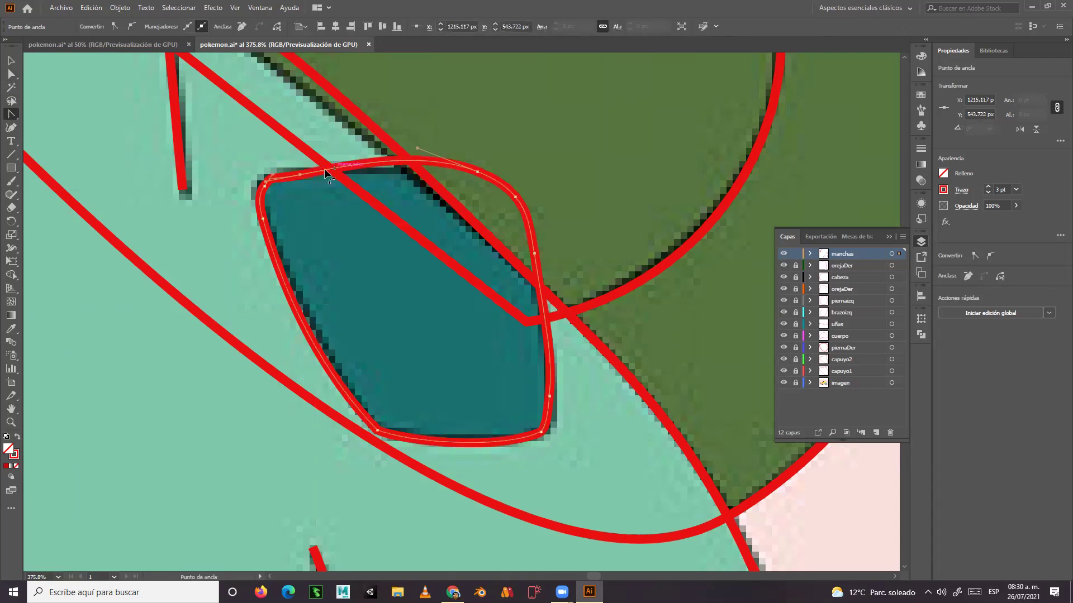
left_click(274, 177)
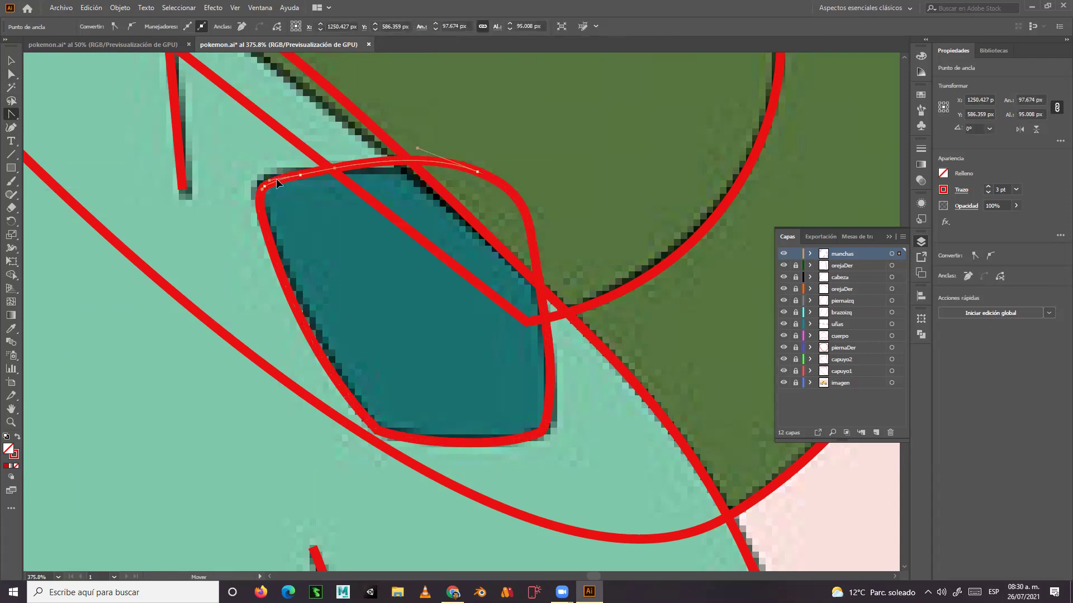
mouse_move(280, 179)
left_mouse_down()
mouse_move(294, 163)
mouse_move(280, 178)
left_mouse_up()
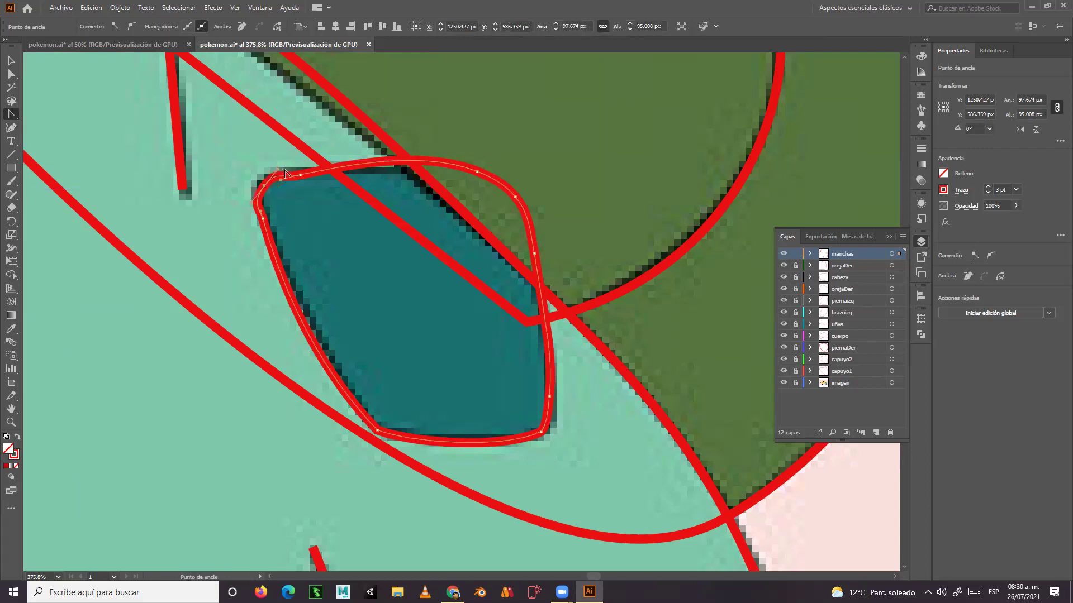
left_click(255, 207)
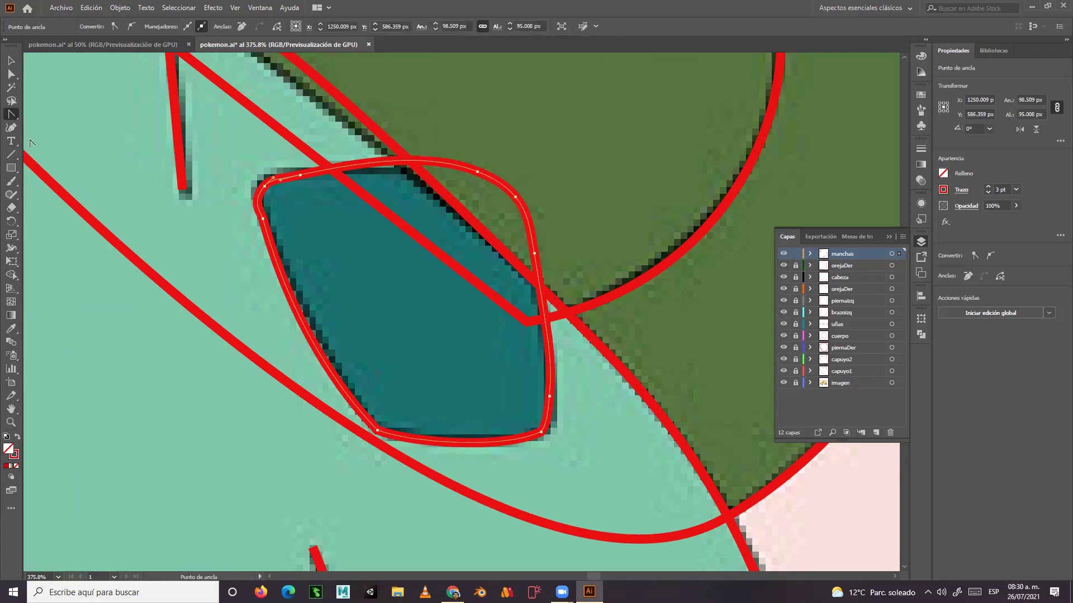
key("minus")
left_click(300, 175)
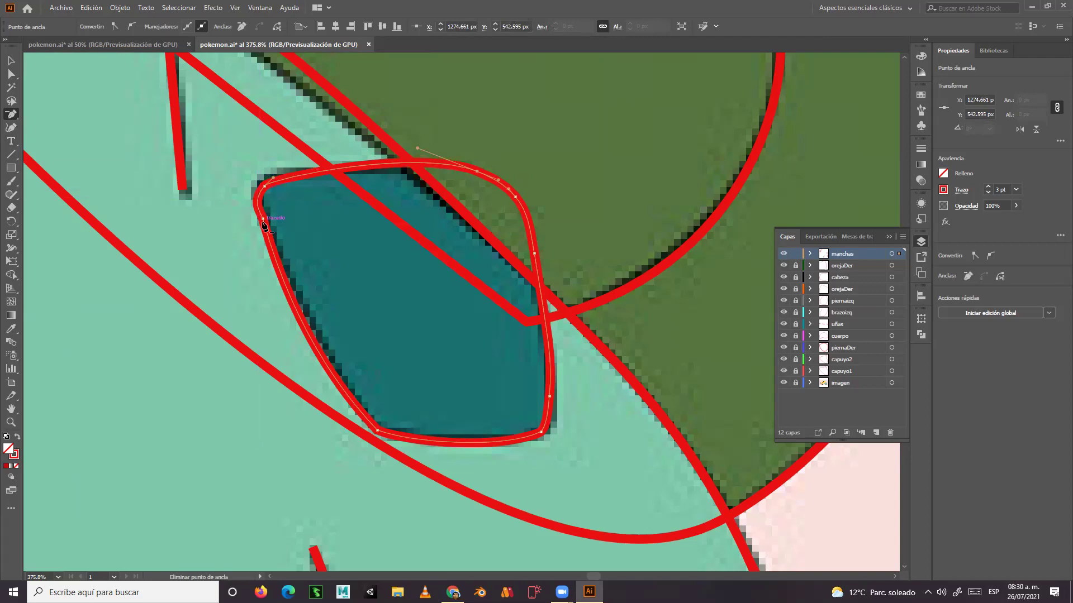
left_click(262, 220)
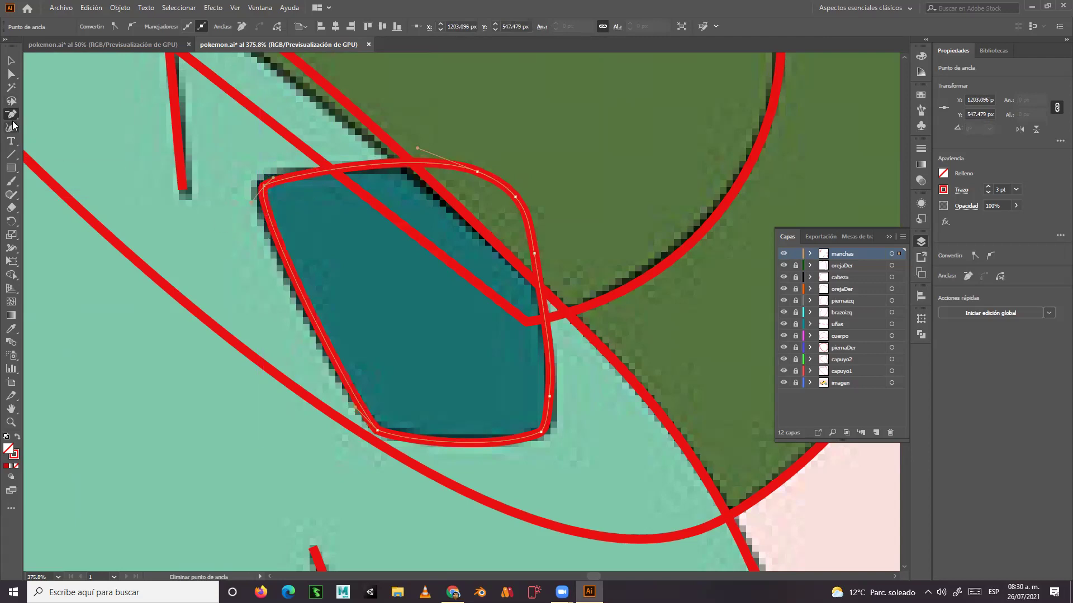
Round the body spot's upper-left corner with the Anchor Point tool and shift its lower-left anchor to refit the edge.
left_click_drag(12, 118, 58, 158)
mouse_move(272, 182)
left_mouse_down()
mouse_move(287, 163)
mouse_move(250, 209)
left_mouse_up()
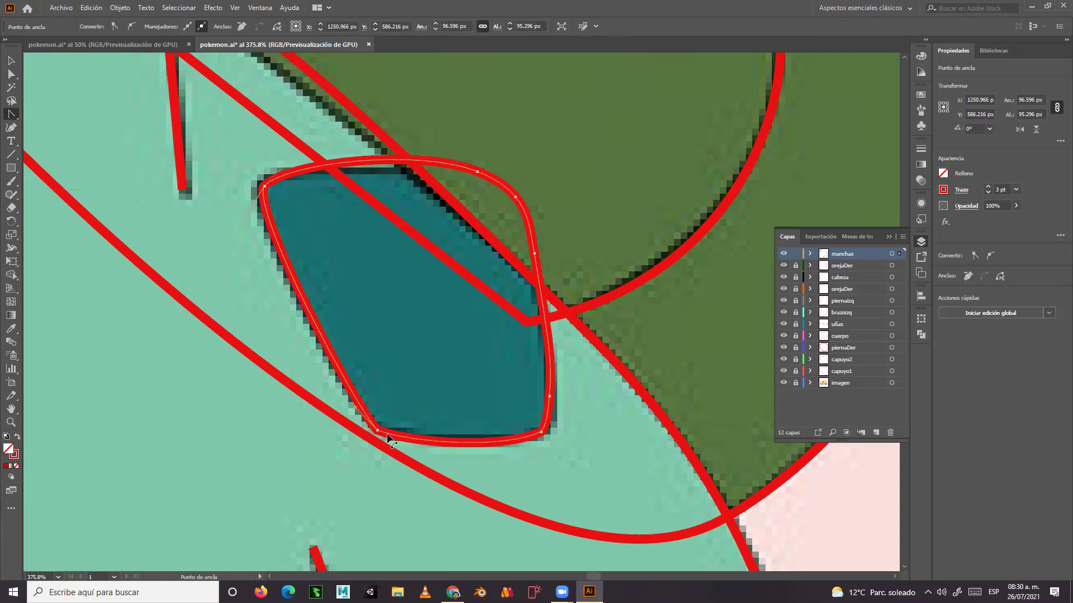
left_click(10, 74)
left_click_drag(387, 443, 377, 434)
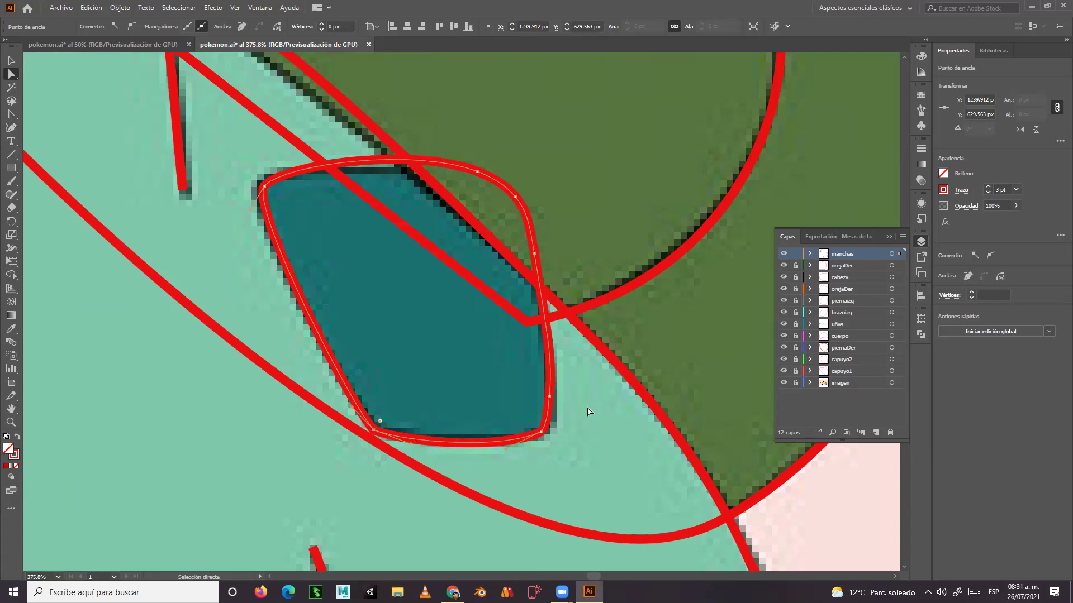
key("ctrl+minus")
key("ctrl+minus")
key("ctrl+minus")
key("ctrl+minus")
key("ctrl+minus")
key("Down")
Create a new document from the recent custom 225 x 300 cm preset.
left_click_drag(628, 399, 604, 424)
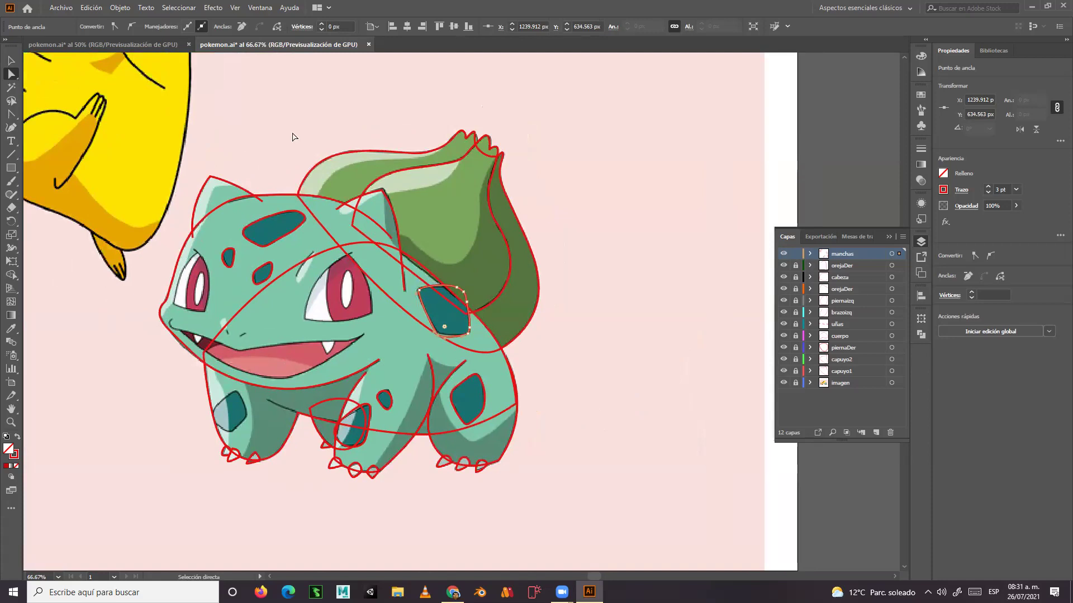
left_click(69, 9)
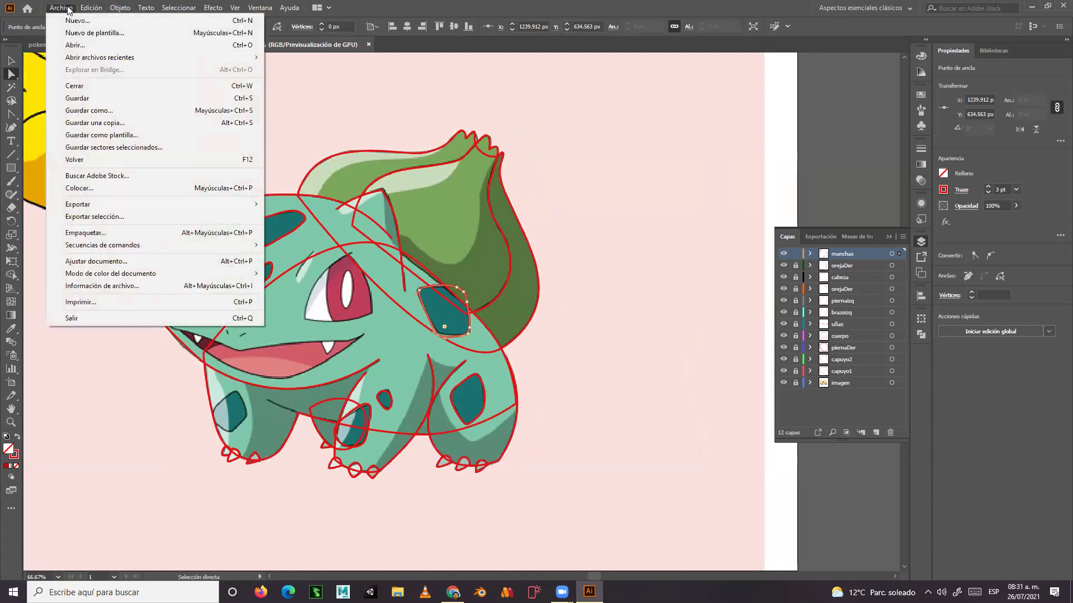
left_click(76, 21)
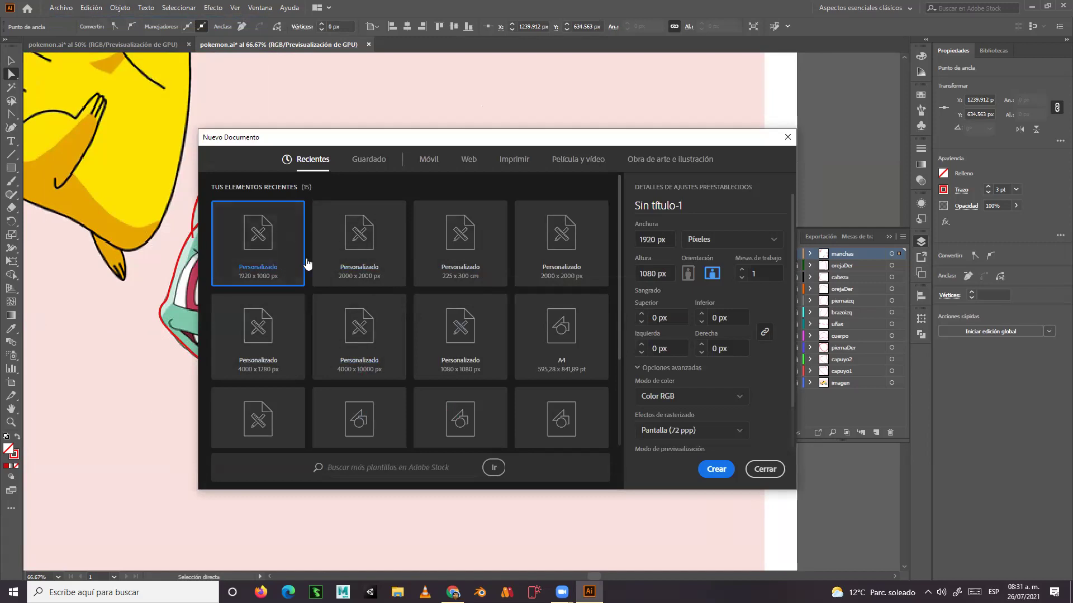
left_click(465, 240)
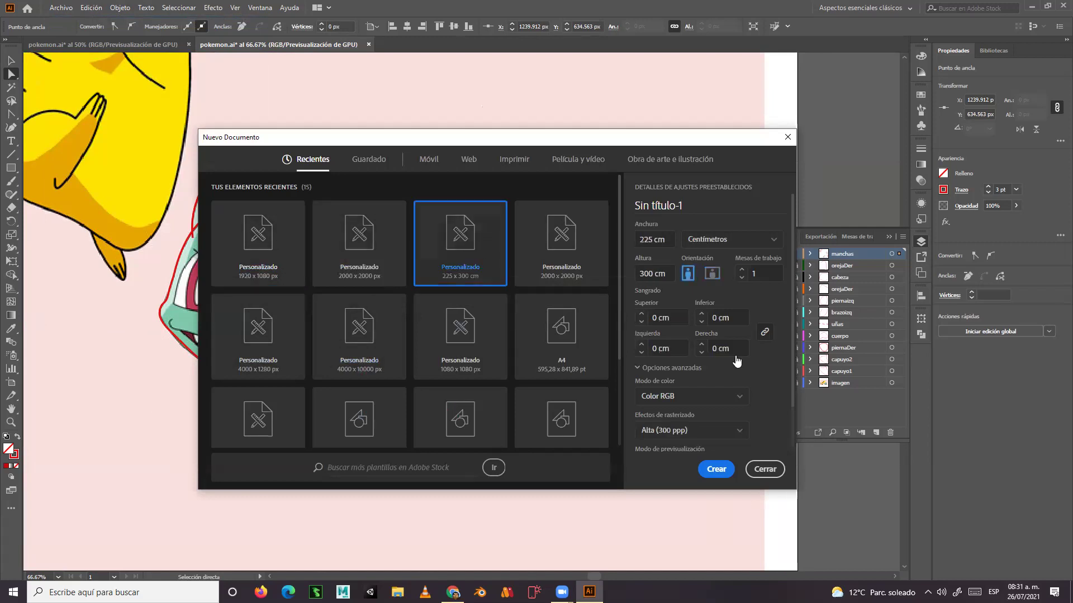
left_click(716, 469)
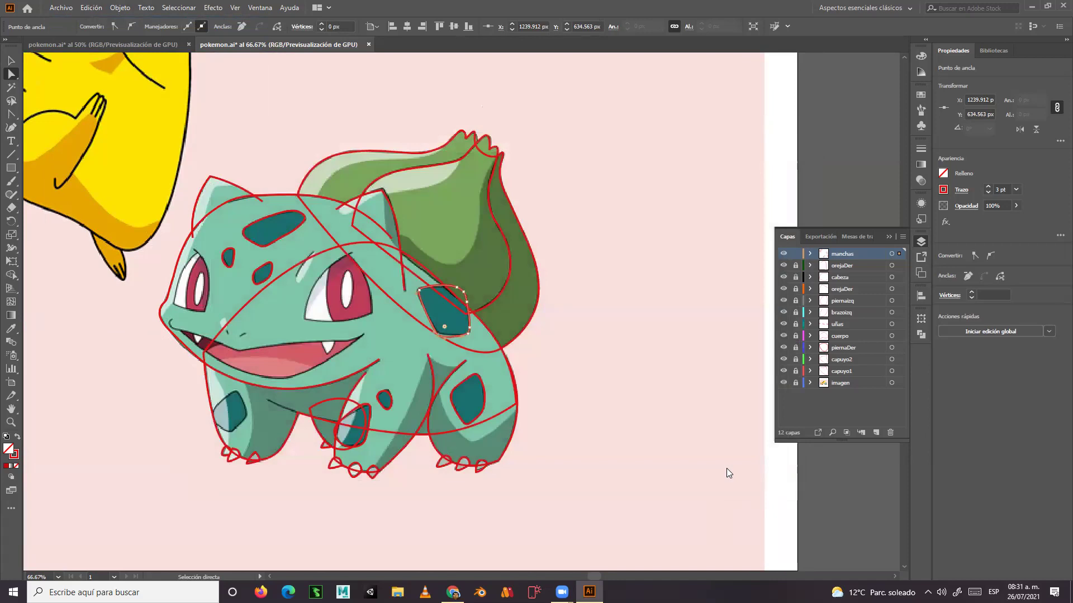
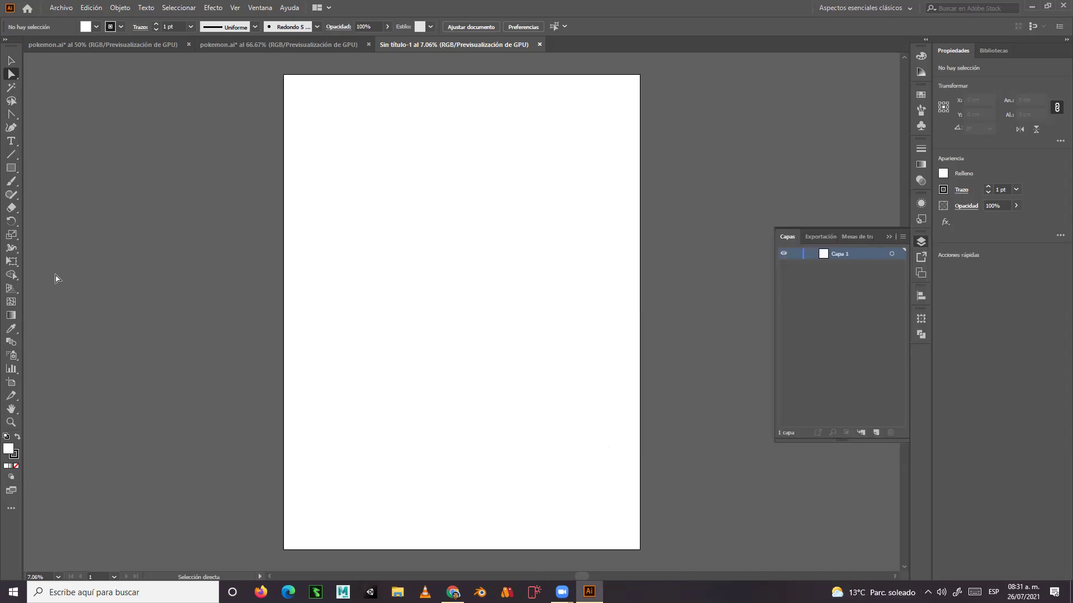
Set the fill to red ef2222 and draw a rectangle about 158 by 103 cm on the middle of the artboard.
double_click(8, 453)
left_click(201, 212)
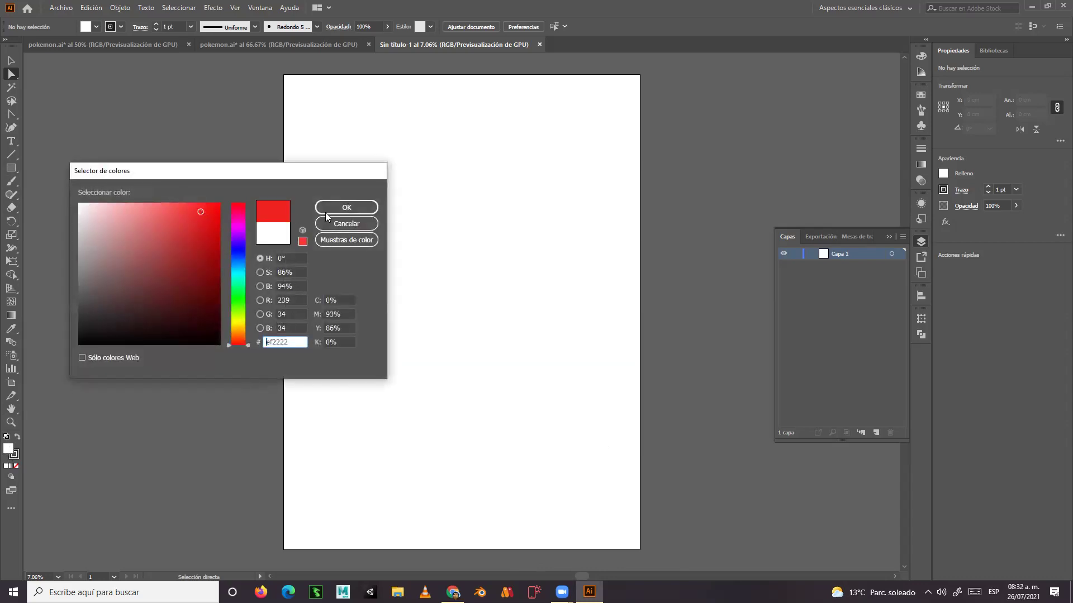
left_click(347, 208)
left_click(11, 168)
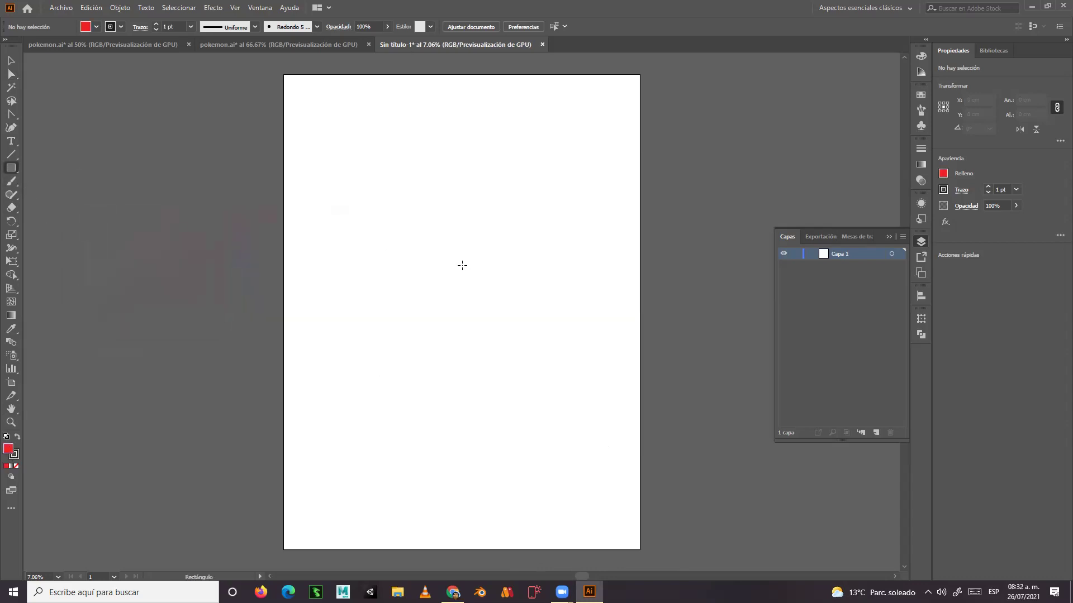
left_click_drag(333, 225, 583, 387)
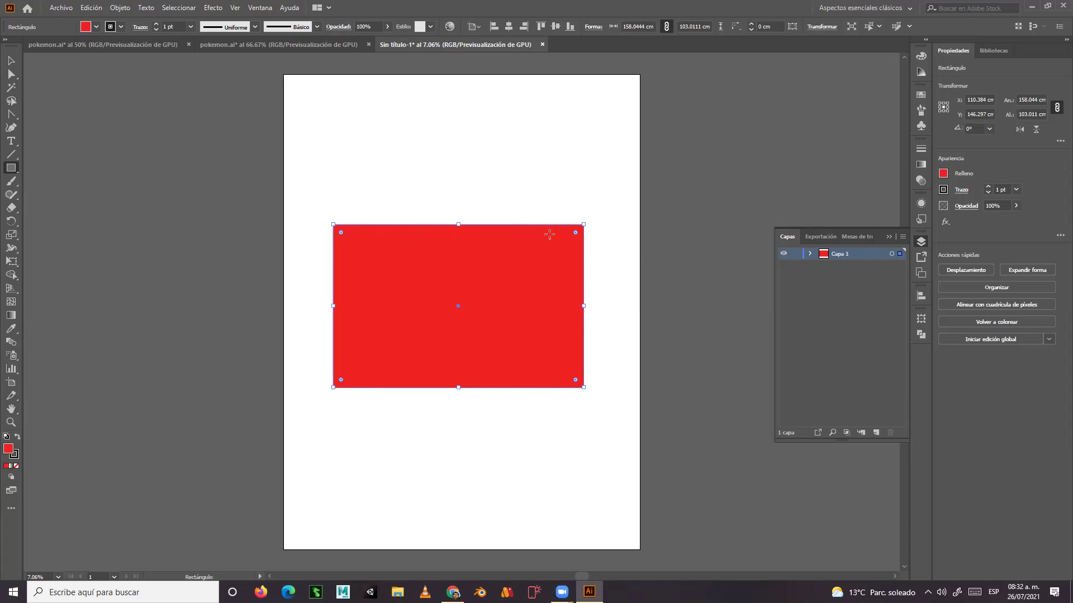
left_click(12, 172)
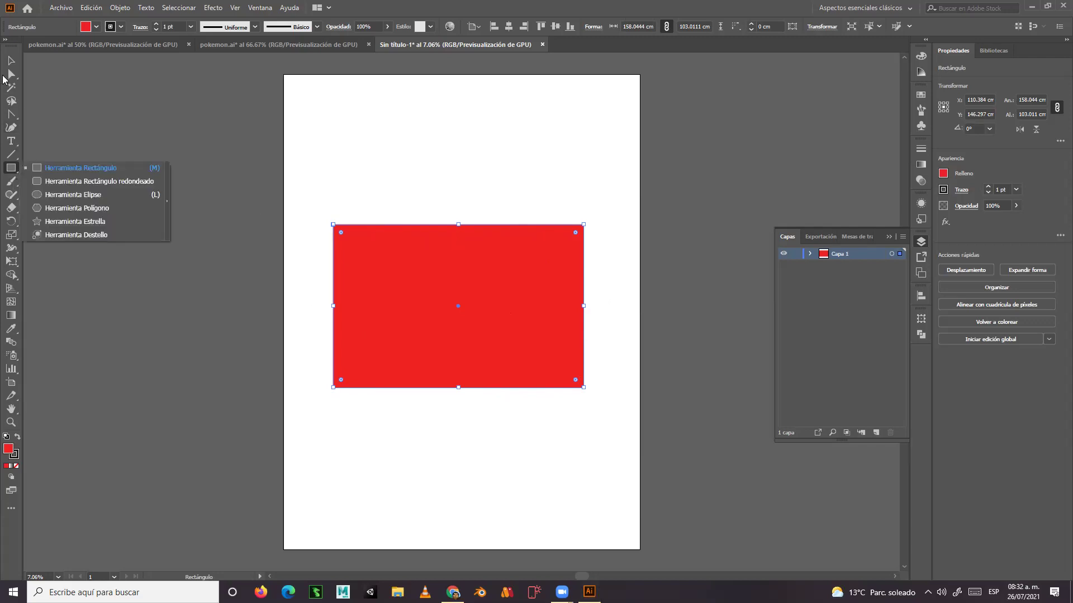
left_click(113, 106)
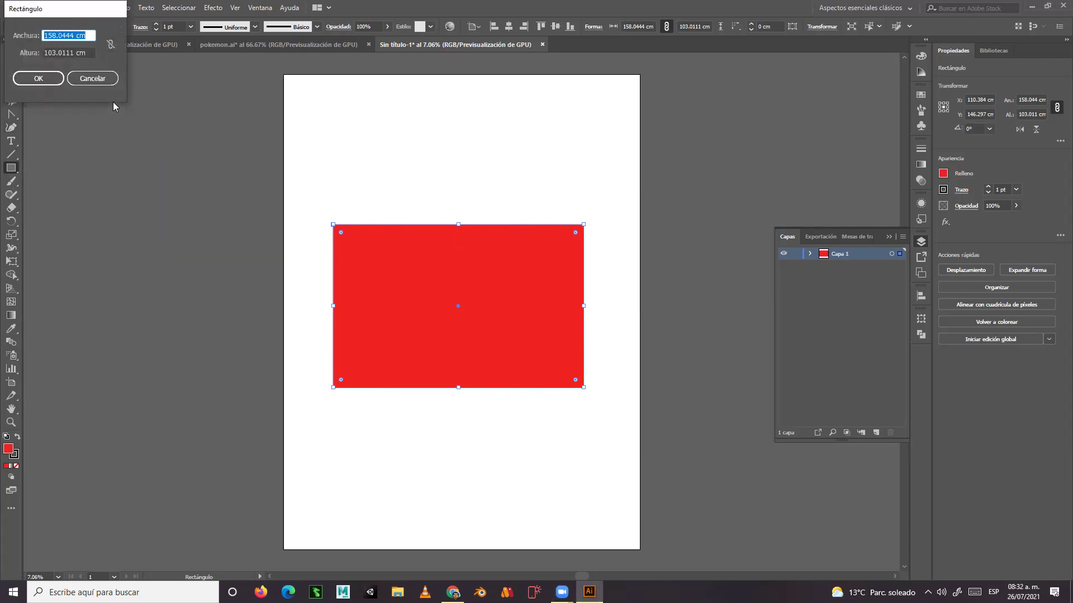
left_click(107, 78)
left_click(148, 221)
left_click(90, 77)
Deselect the rectangle, set the fill to green 5aed24 and draw a circle about 108 cm wide overlapping the rectangle's upper-right corner.
left_click(13, 61)
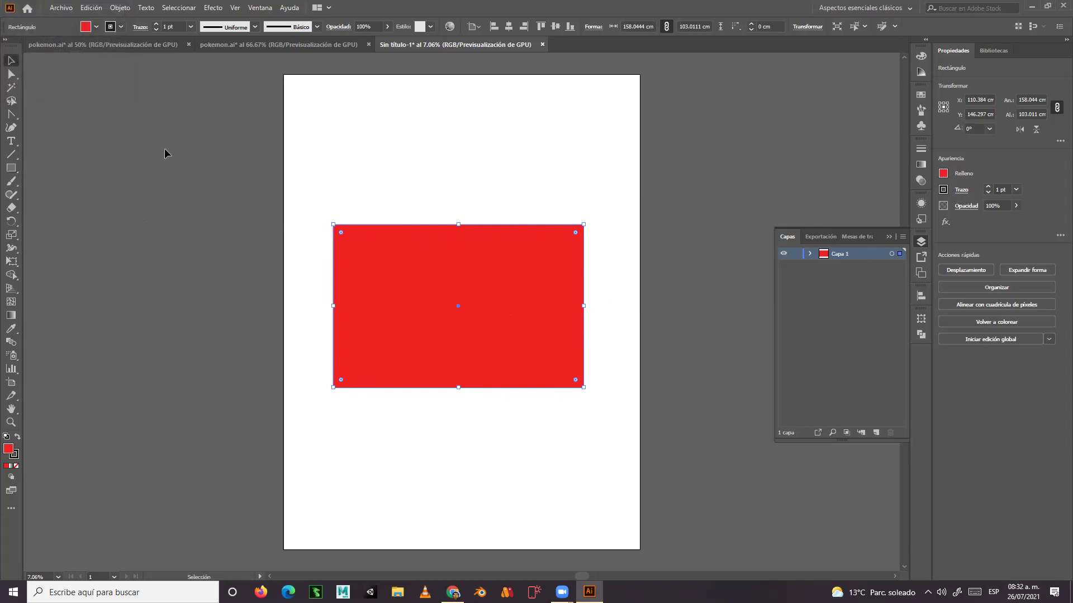
left_click(167, 146)
left_click(11, 169)
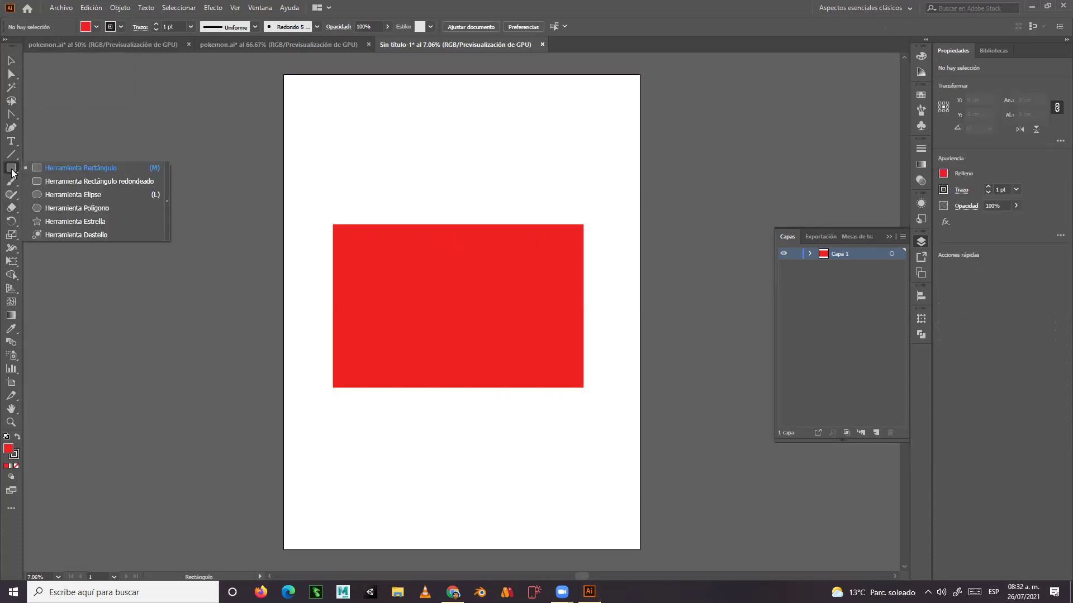
left_click(89, 194)
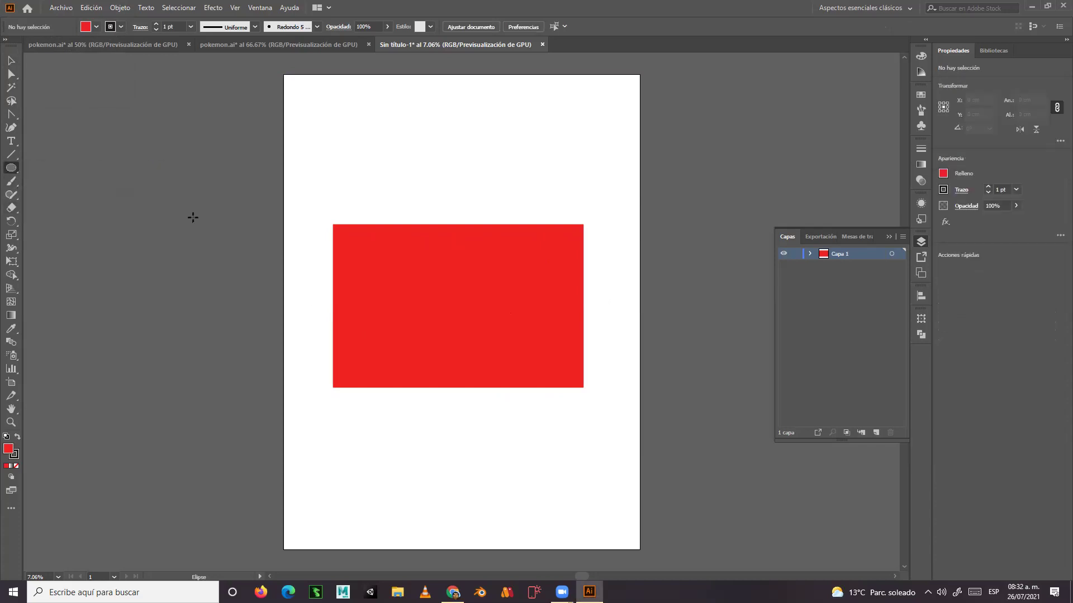
double_click(8, 449)
left_click(236, 306)
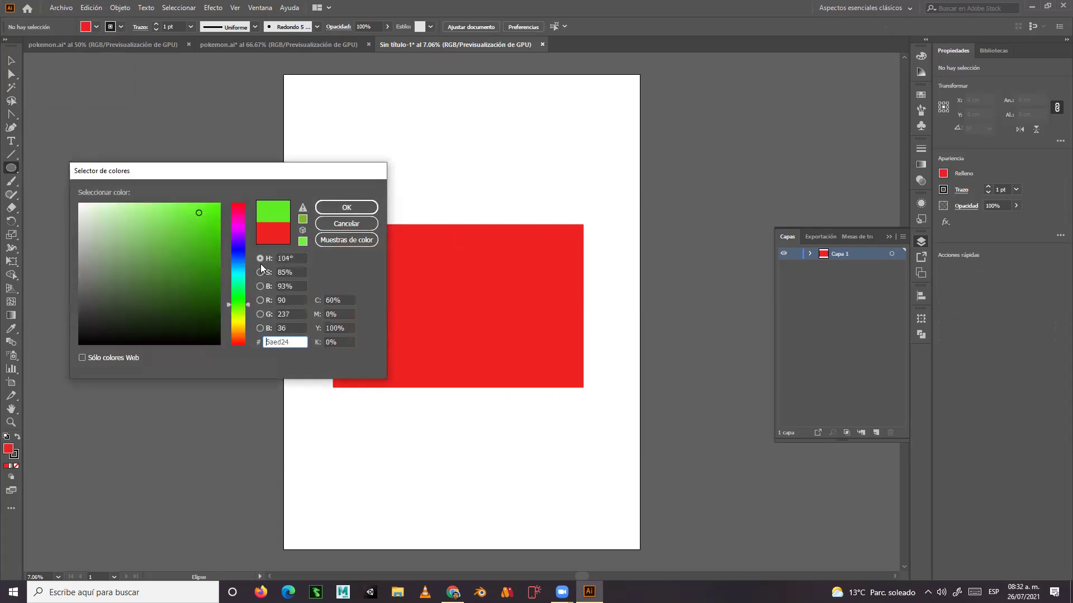
left_click(346, 207)
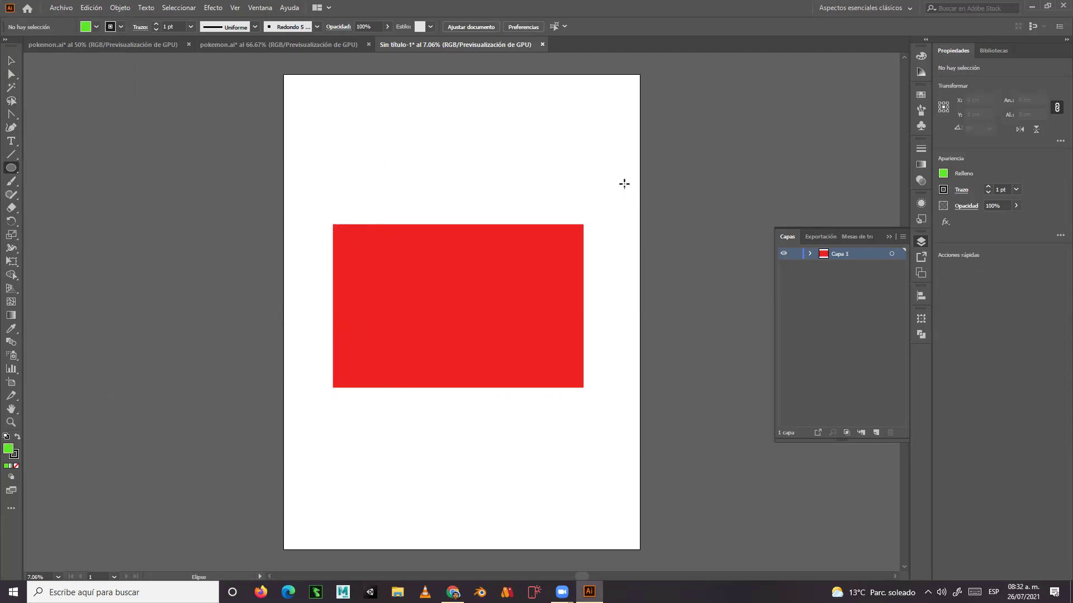
left_click_drag(627, 183, 458, 358)
key("v")
left_click(414, 175)
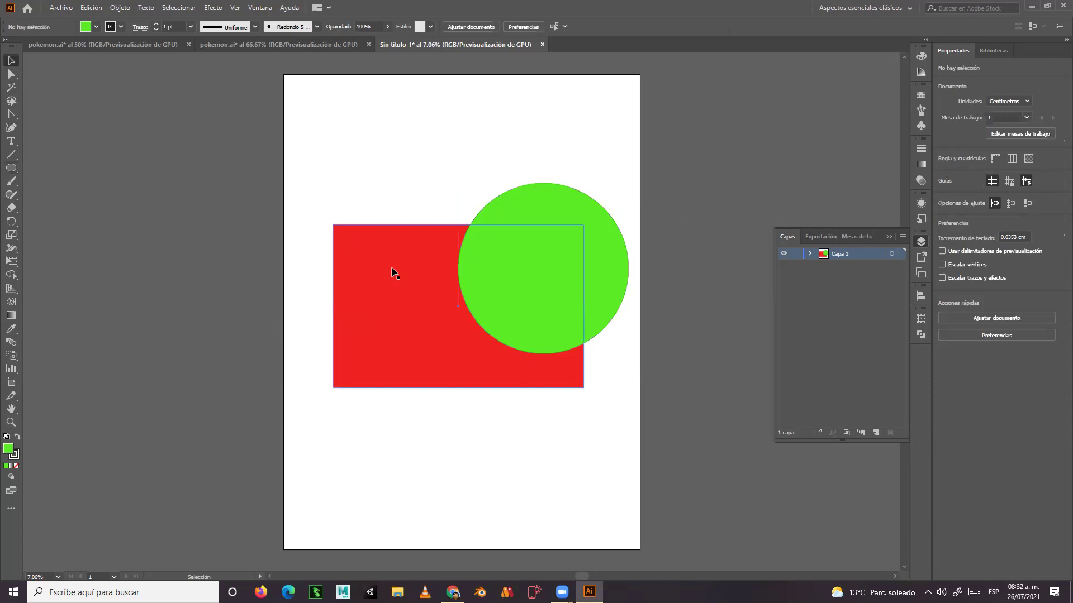
Select the red rectangle and the green circle together and create a clipping mask from them.
left_click(375, 271)
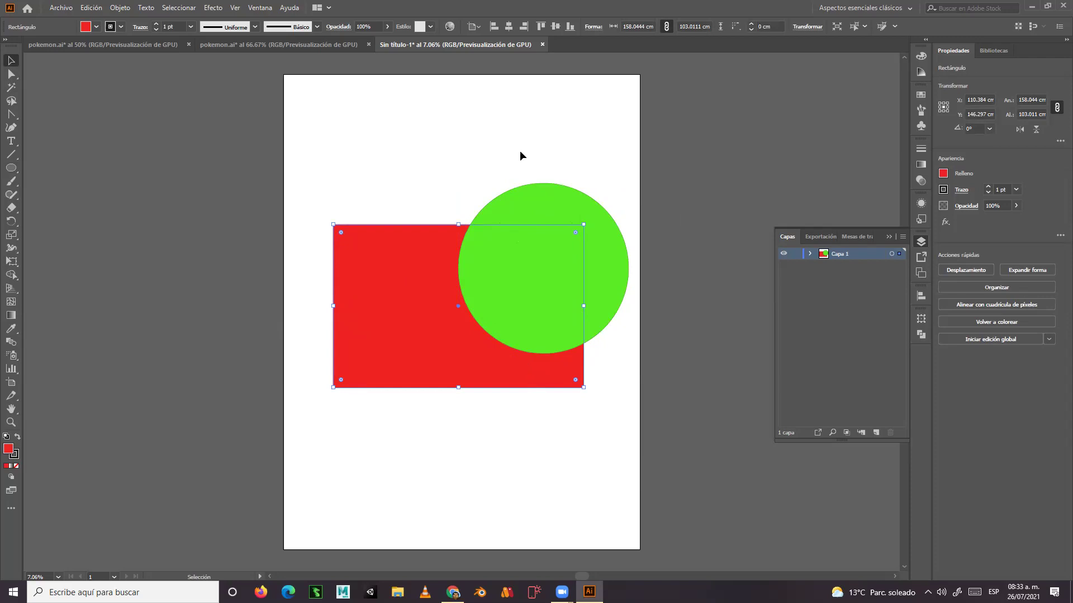
left_click(522, 196, "shift")
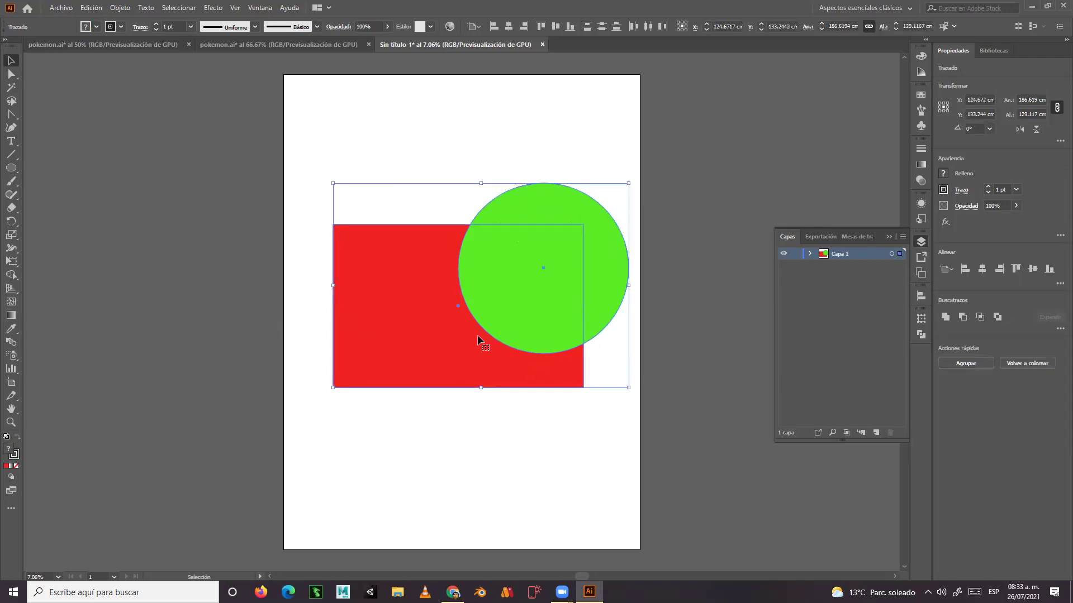
right_click(537, 201)
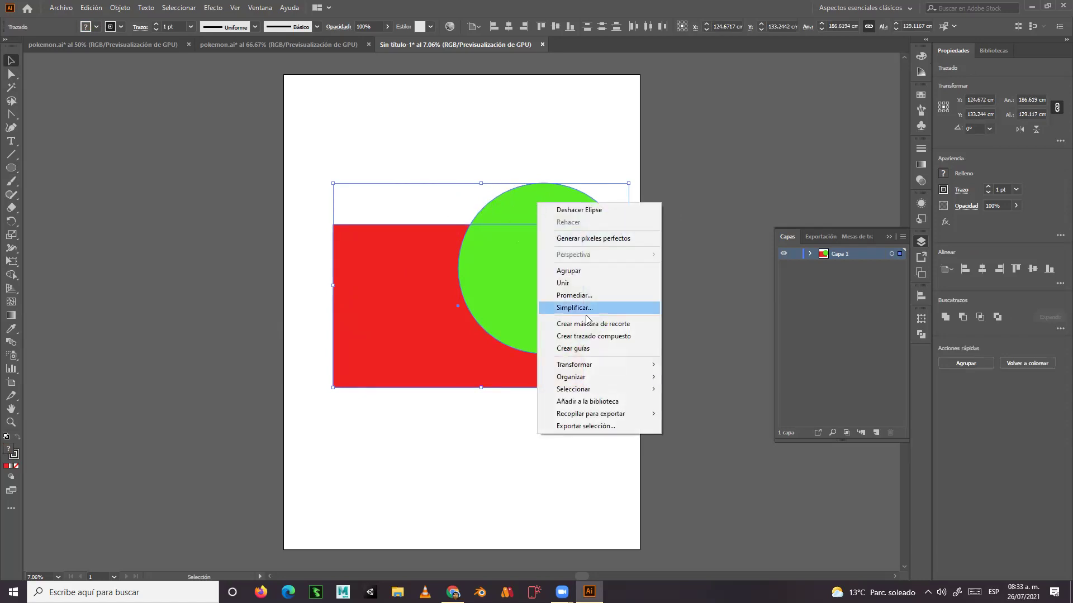
left_click(581, 327)
left_click(368, 316)
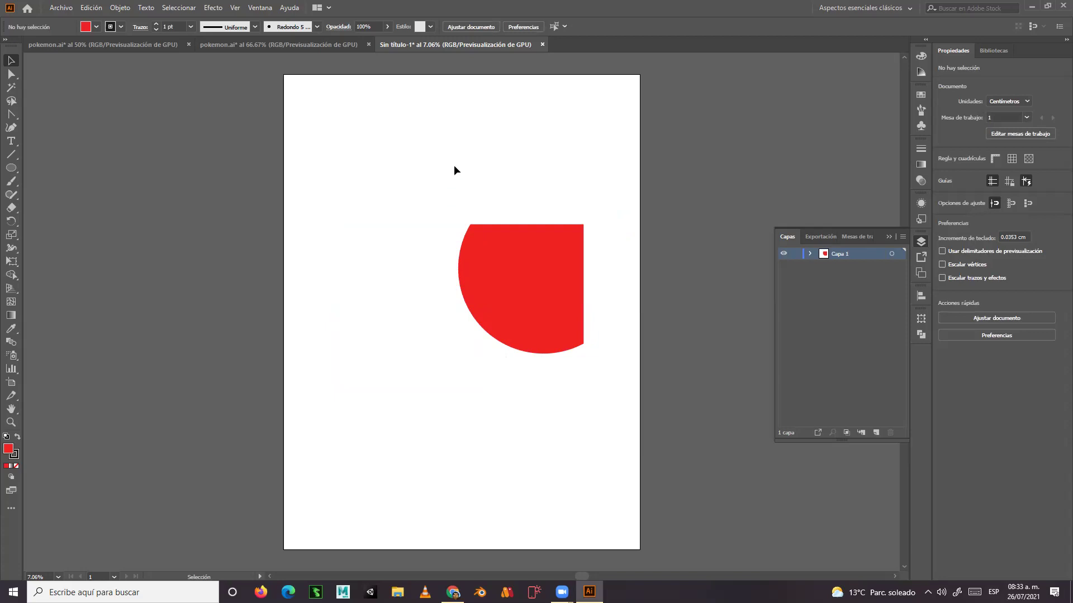
Select the clipped group of rectangle and circle and delete it from the artboard.
left_click(515, 285)
left_click_drag(376, 170, 501, 277)
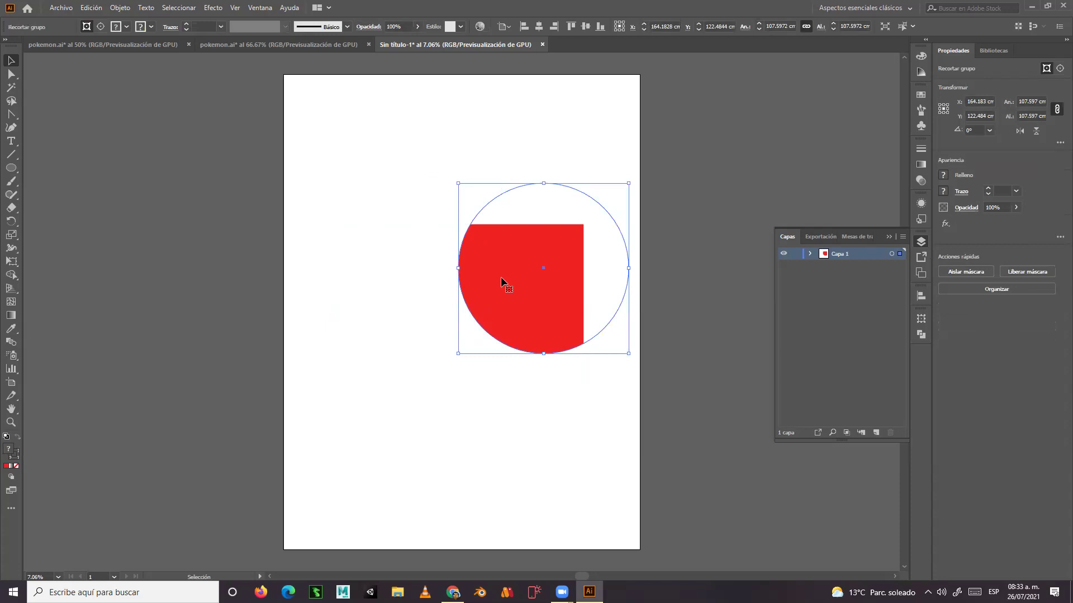
key("Delete")
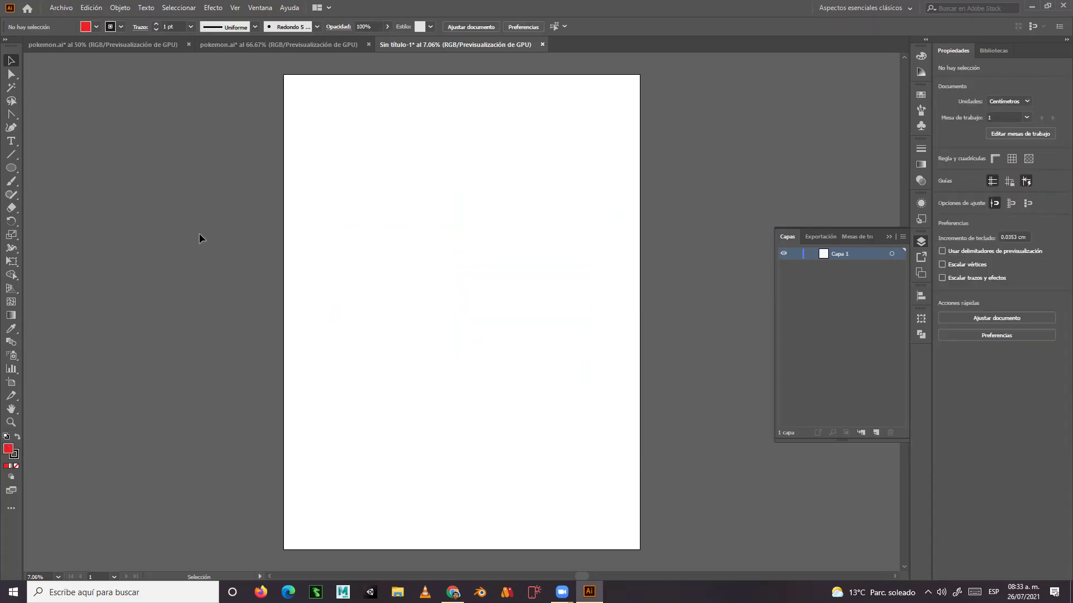
Place the linked photo FOTO_20171225_172810 from the Desktop folder FOTOS REALES and enlarge it to about 169 by 192 cm.
left_click(61, 8)
left_click(85, 187)
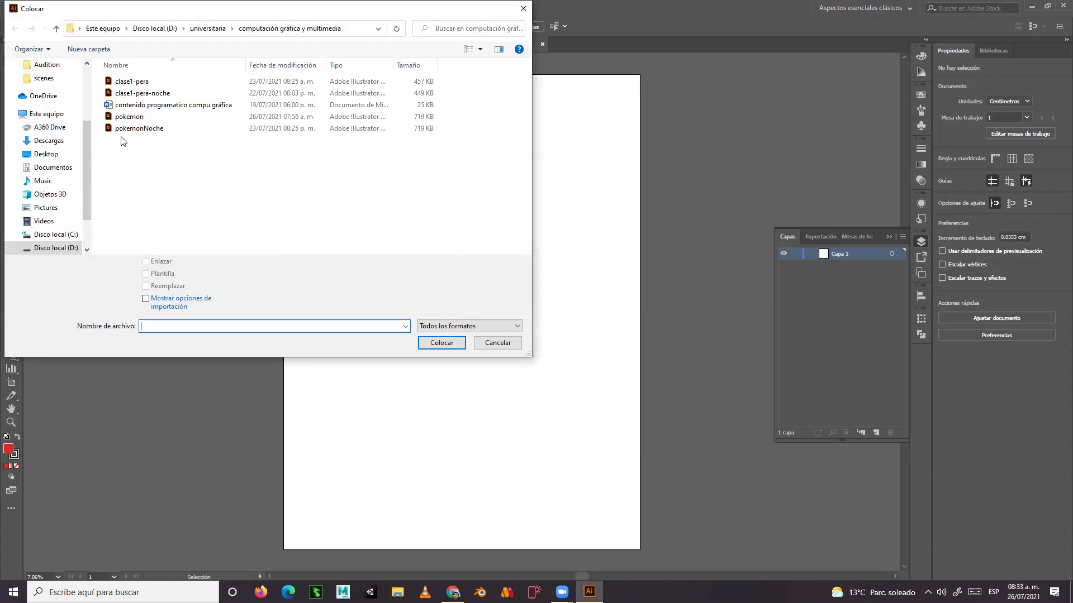
left_click(56, 159)
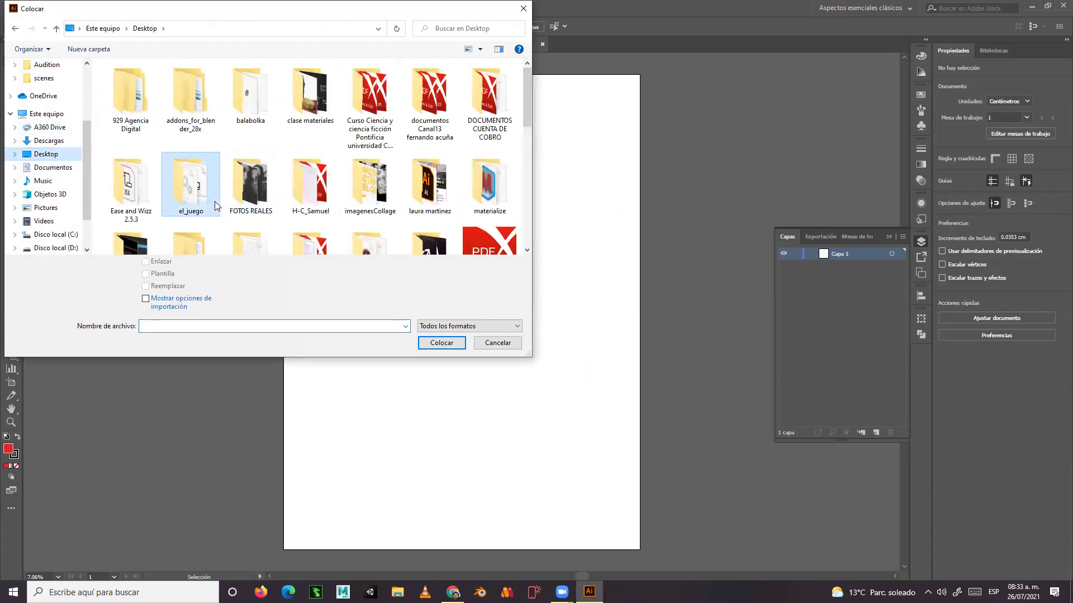
double_click(250, 183)
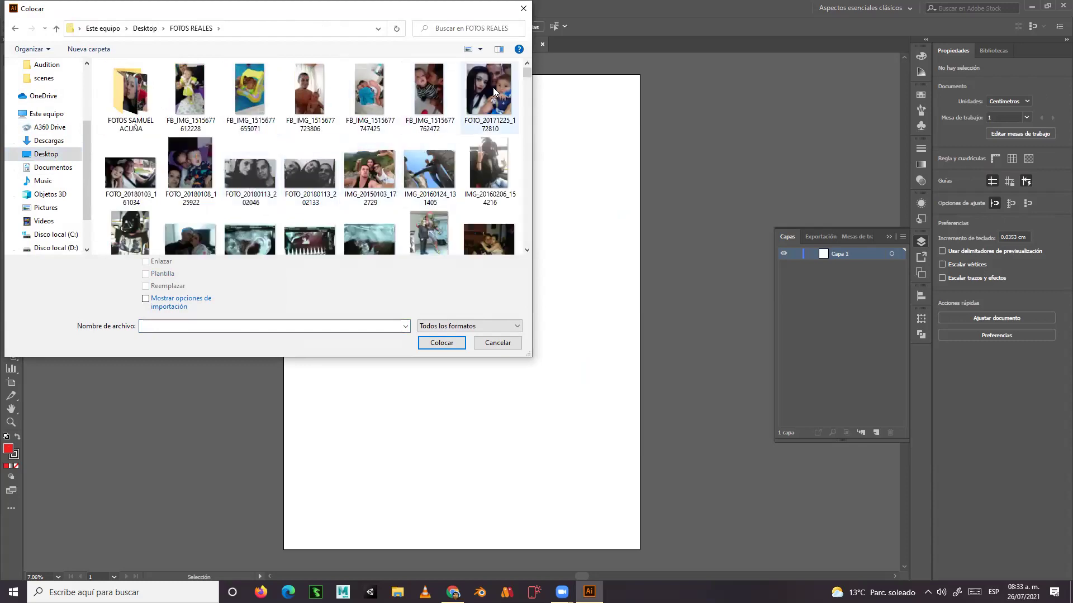
left_click(498, 117)
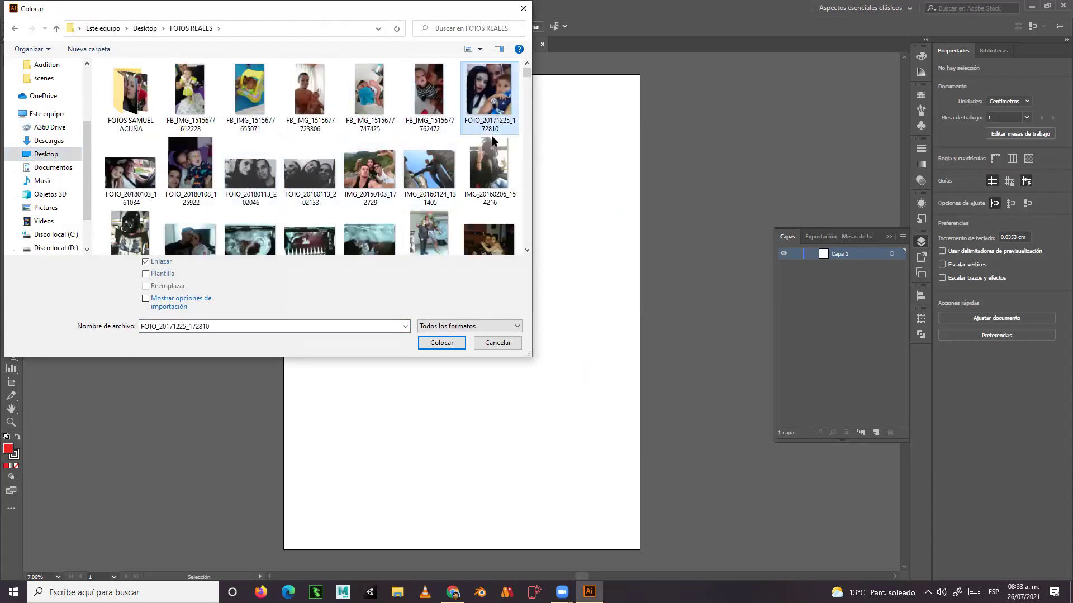
left_click(442, 341)
left_click(311, 134)
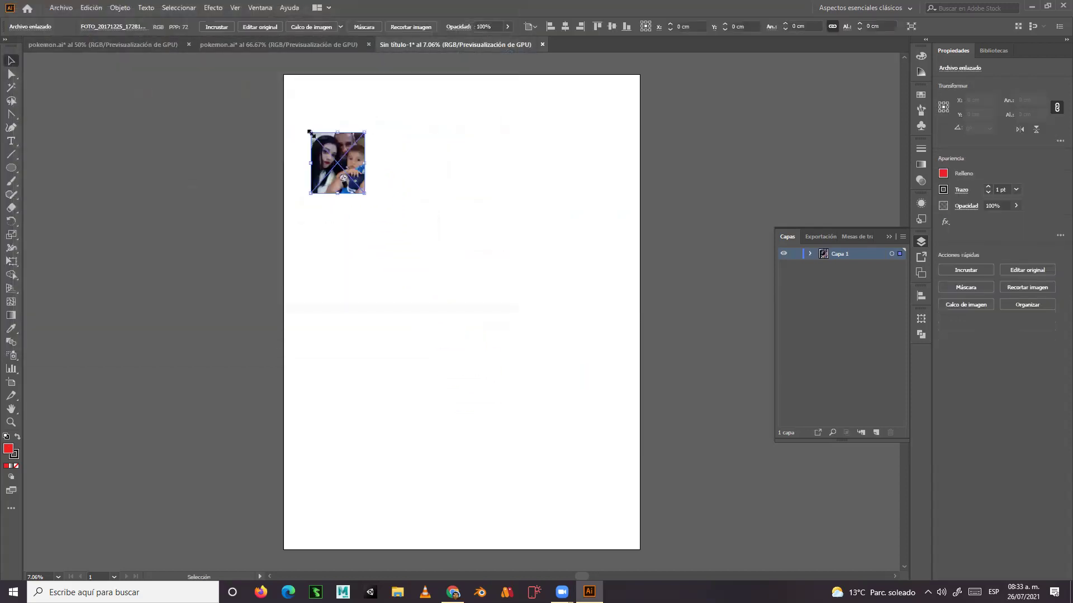
left_click_drag(365, 193, 579, 502)
left_click(219, 193)
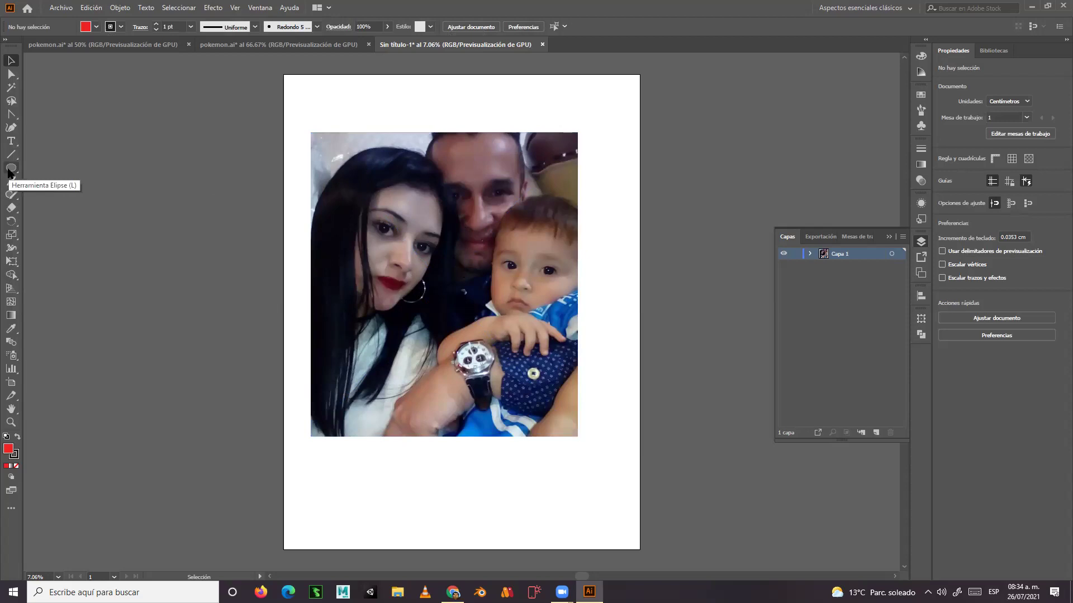
Draw a red hexagon about 98 by 86 cm, move it over the woman's face and select it together with the photo.
left_click(10, 169)
left_click_drag(18, 173, 78, 212)
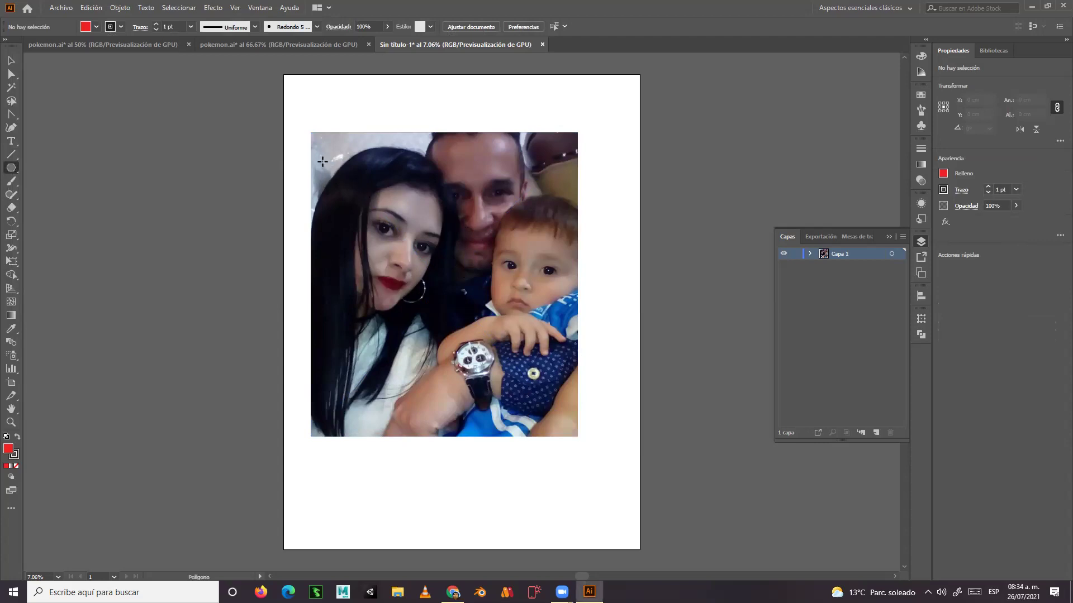
left_click_drag(322, 161, 359, 227)
left_click(11, 63)
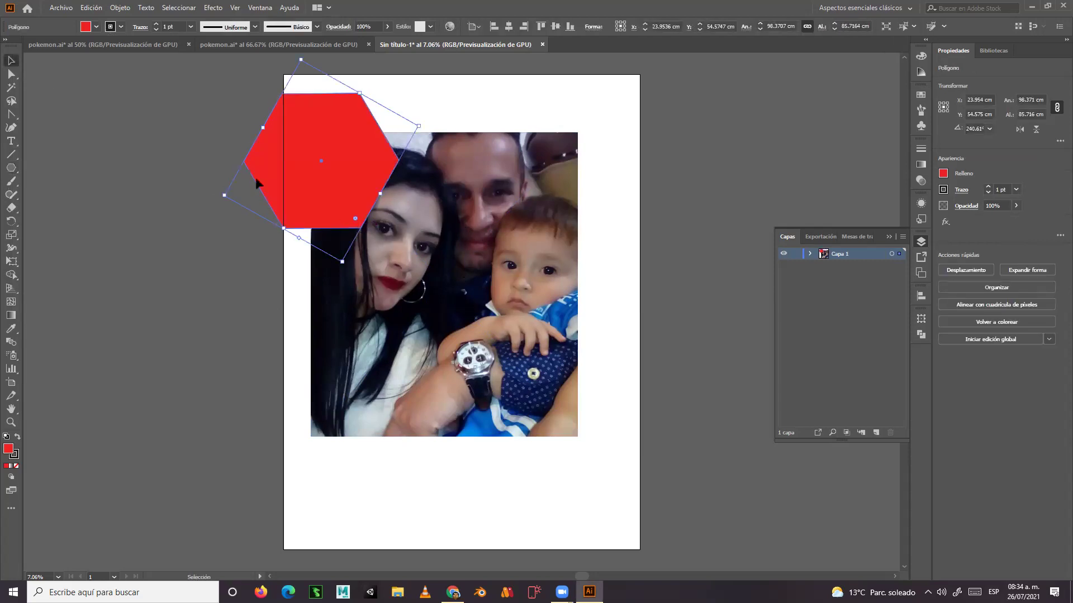
left_click_drag(326, 175, 398, 254)
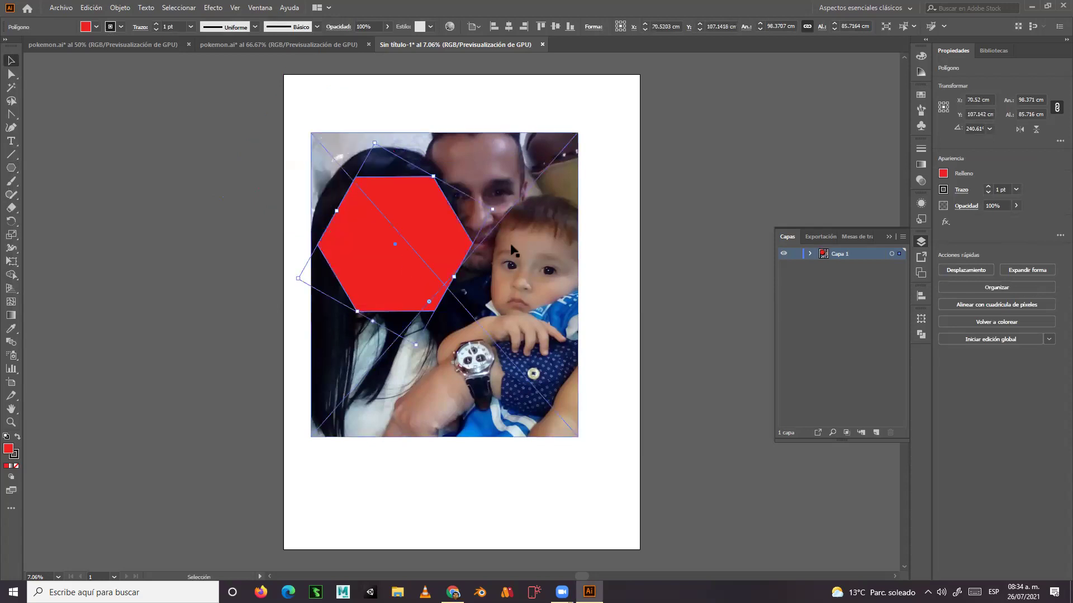
left_click(570, 185, "shift")
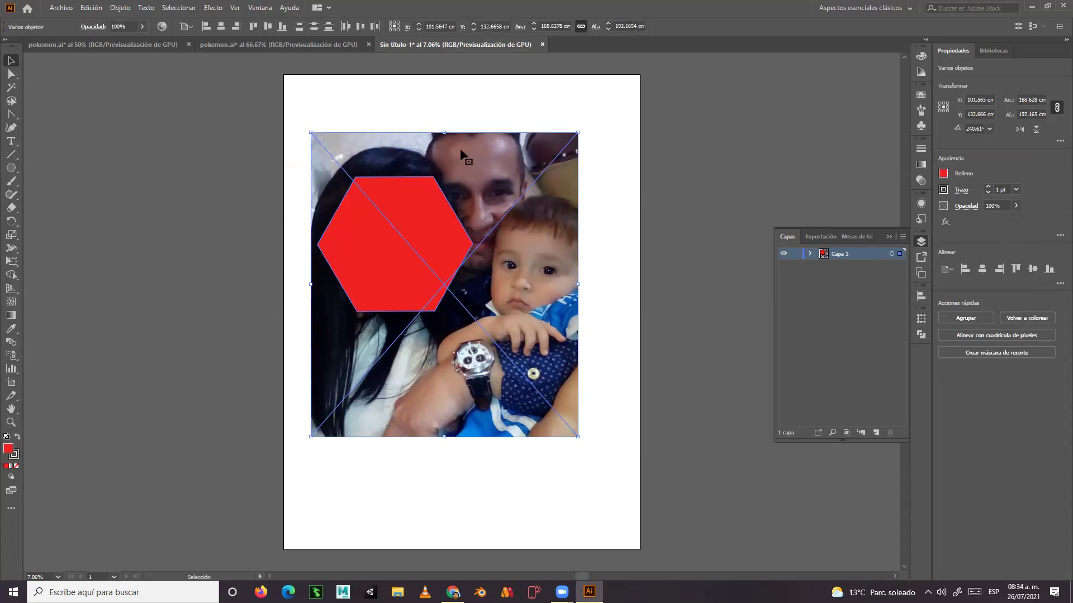
Select the red hexagon and the photo together, create a clipping mask from them and move the clipped group slightly down the artboard.
left_click(392, 115)
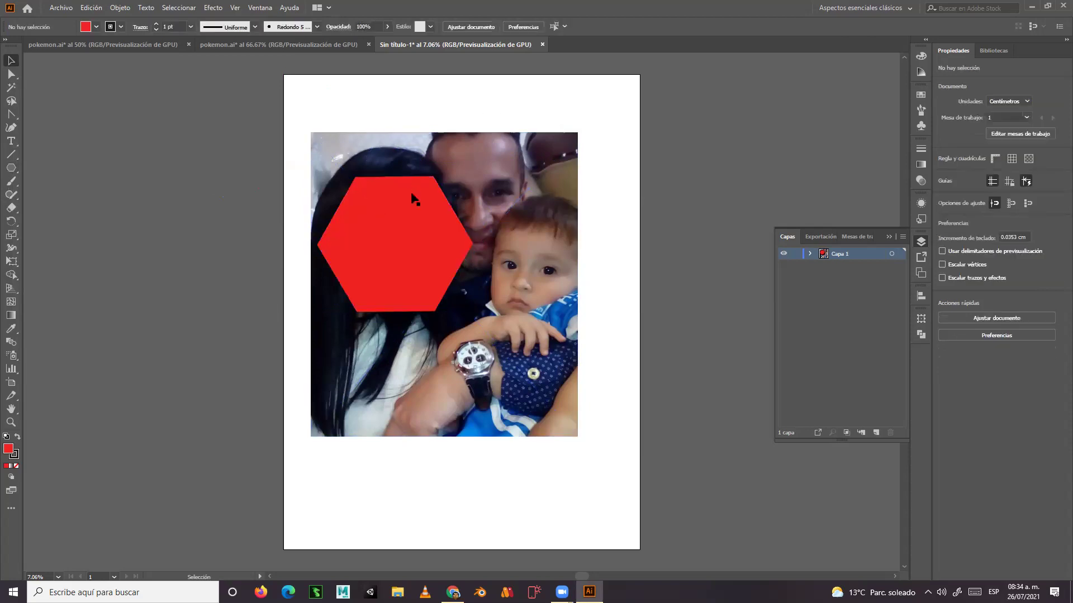
left_click(411, 196)
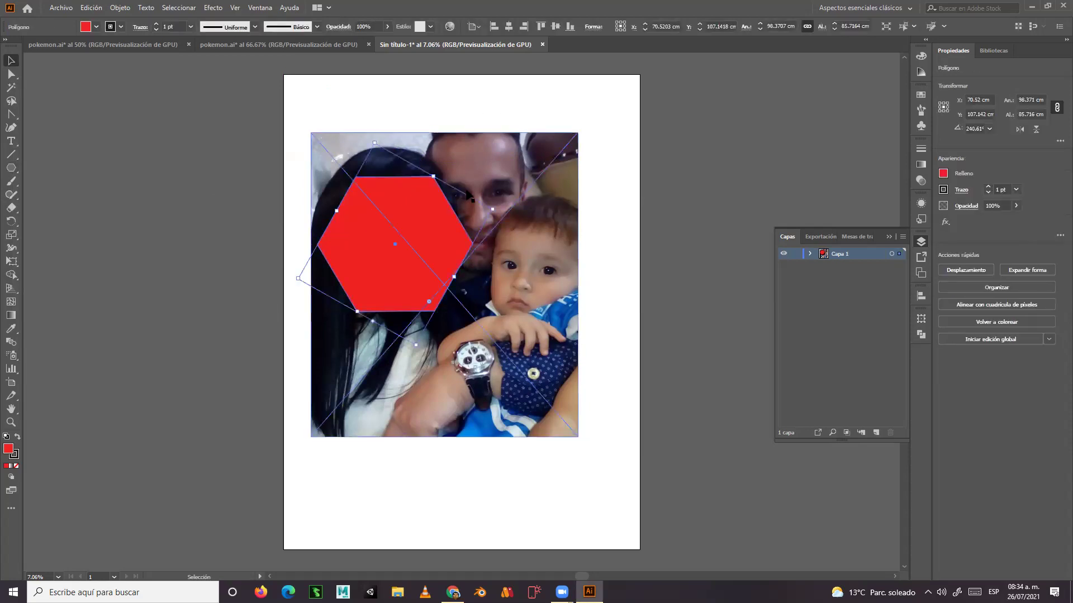
left_click(557, 162, "shift")
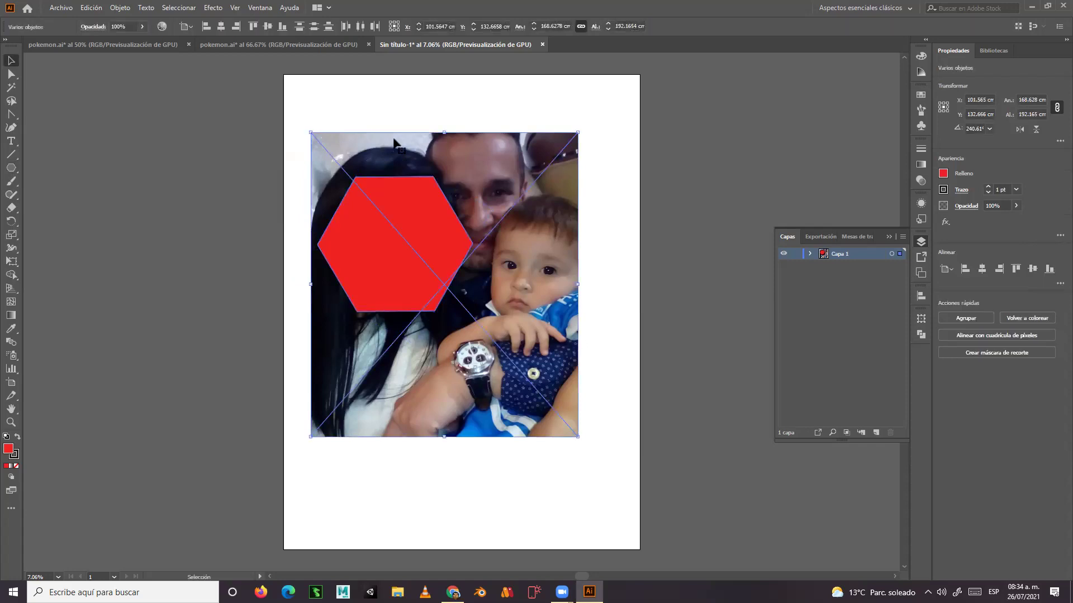
left_click(394, 101)
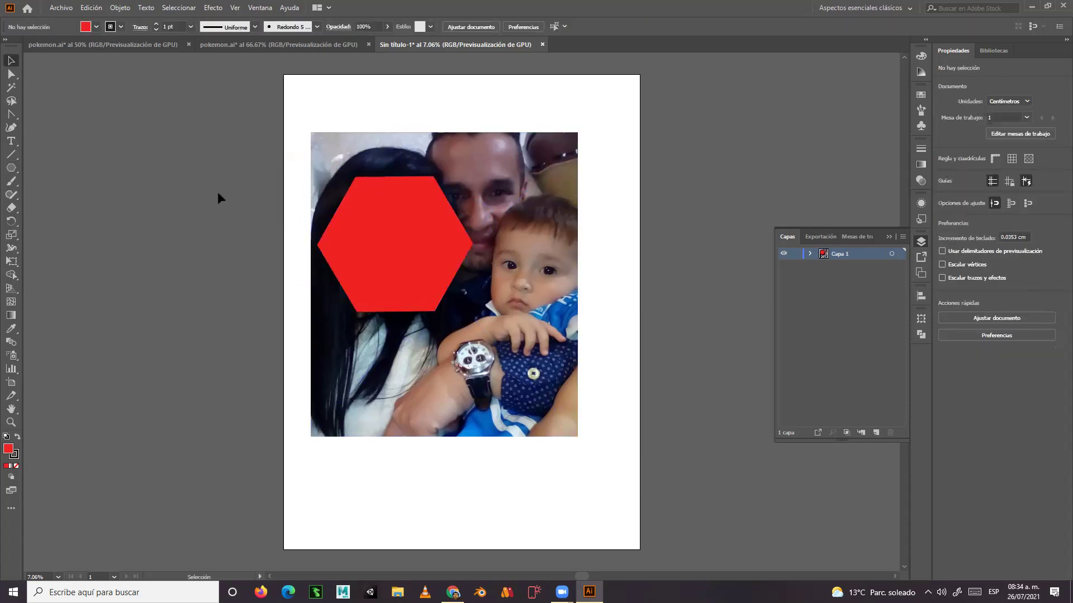
left_click_drag(230, 201, 364, 304)
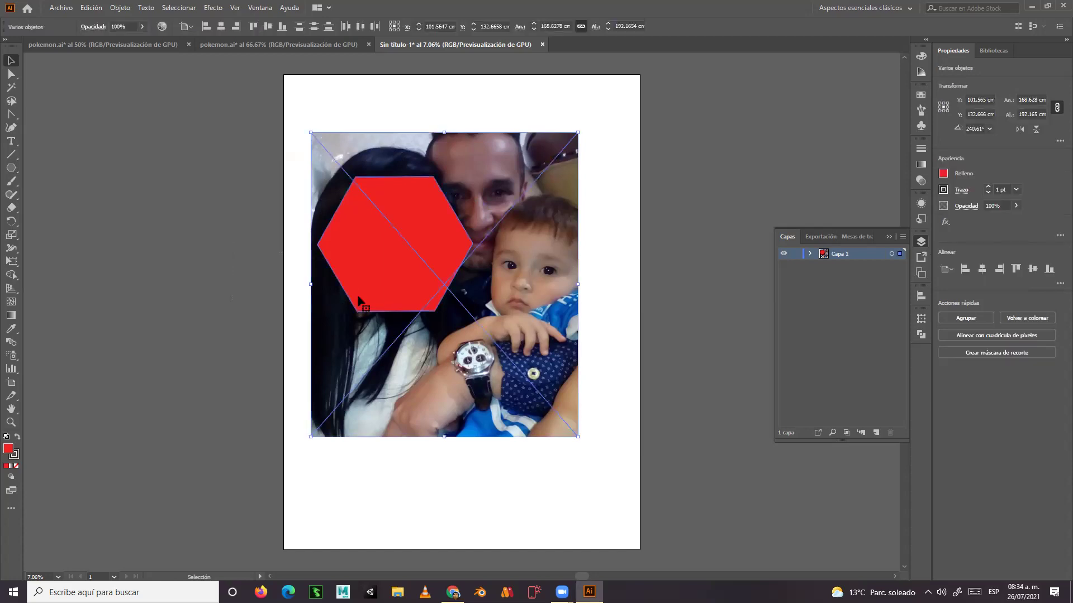
right_click(380, 270)
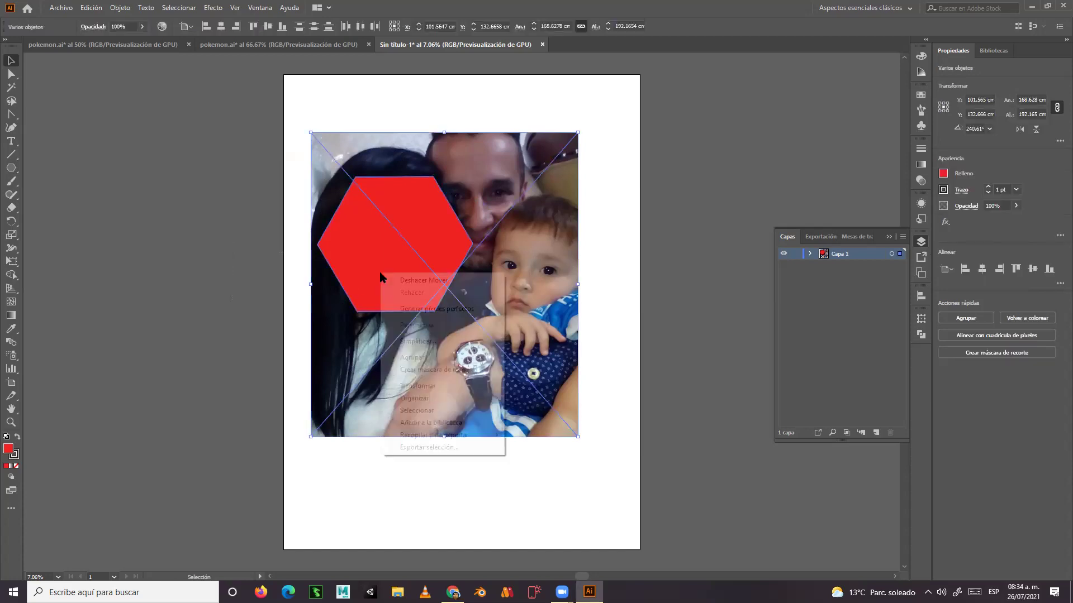
left_click(404, 370)
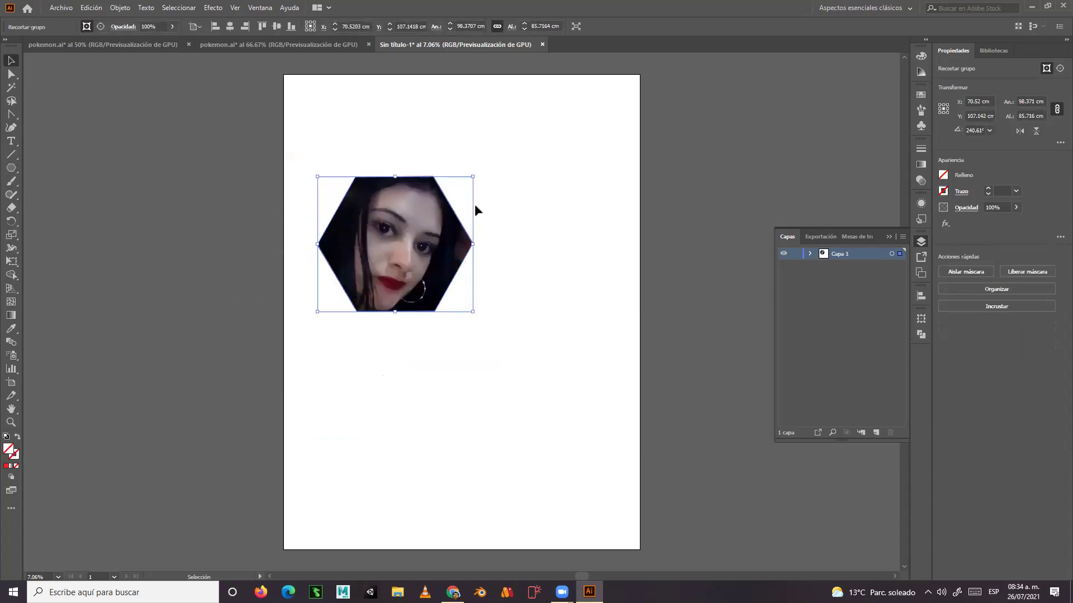
left_click_drag(405, 241, 395, 275)
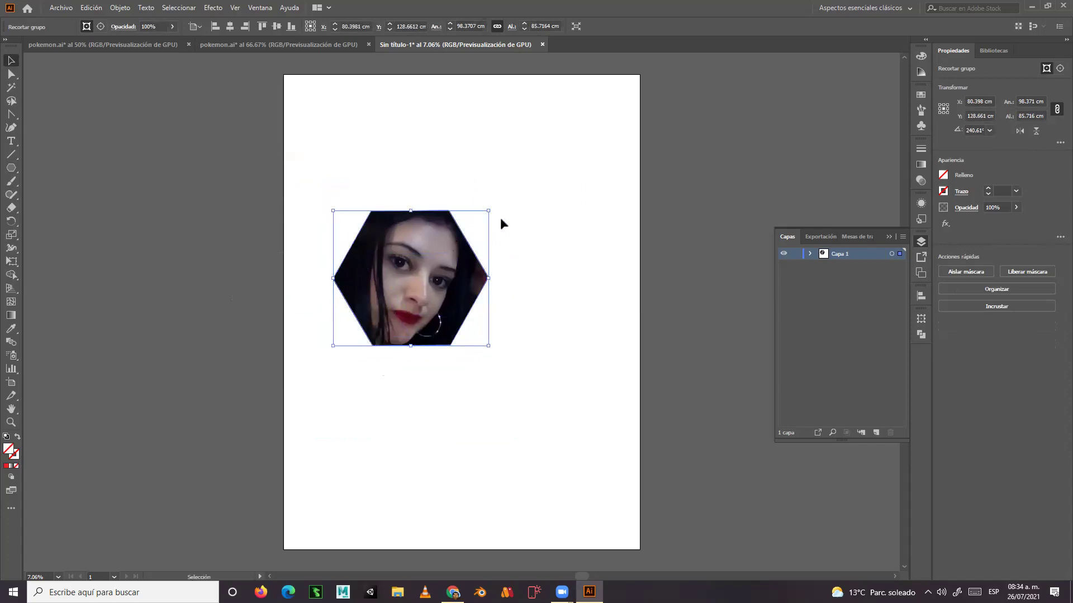
Delete the clipped hexagon photo and close the untitled document without saving.
key("Delete")
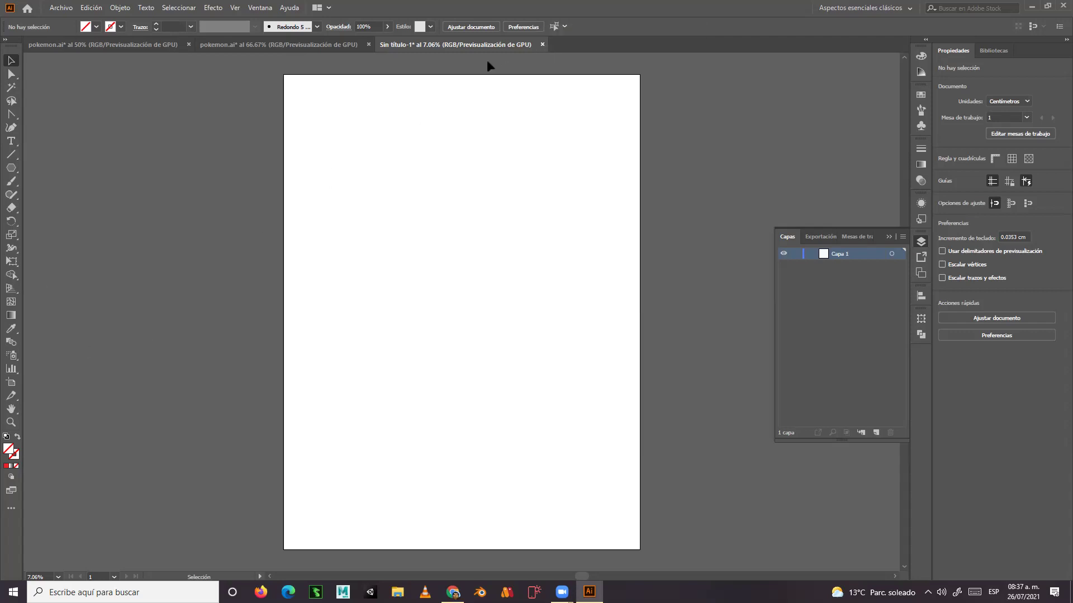
left_click(542, 44)
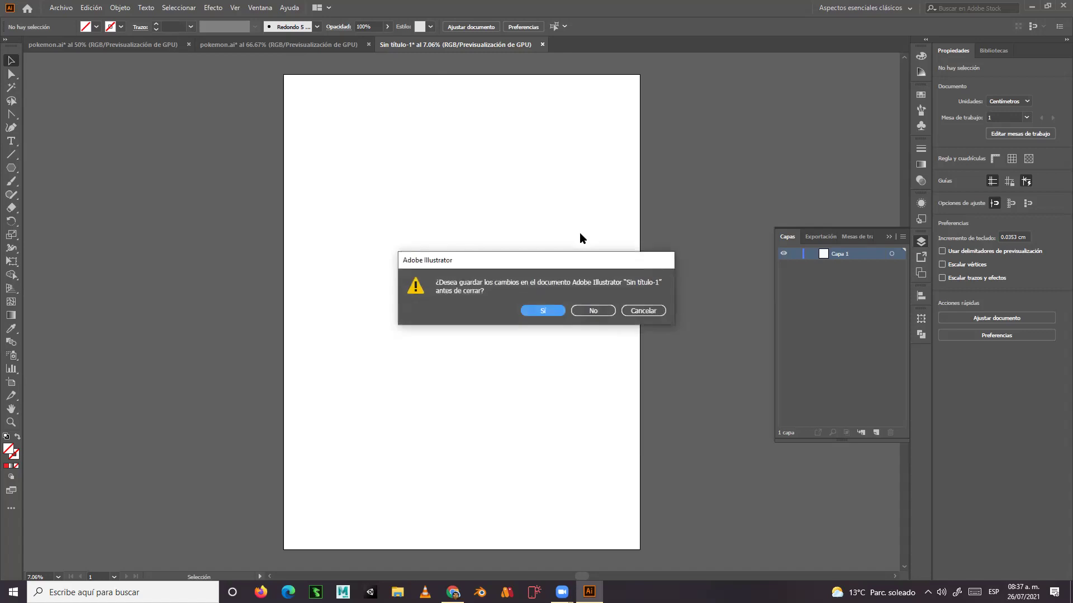
left_click(588, 310)
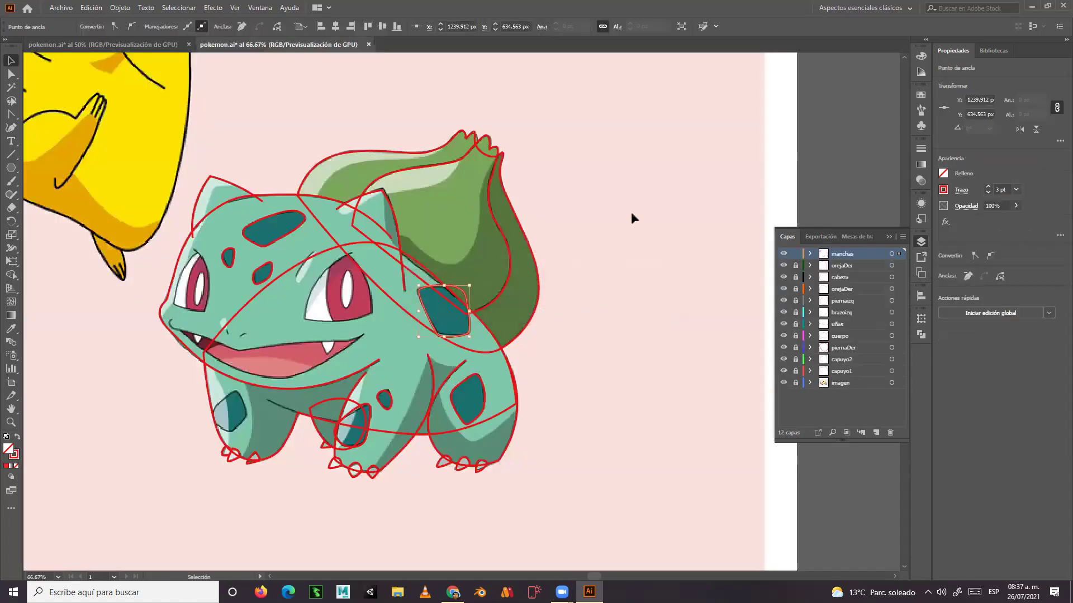
Deselect the spot's anchor point in pokemon.ai and unlock the cuerpo layer.
left_click(641, 256)
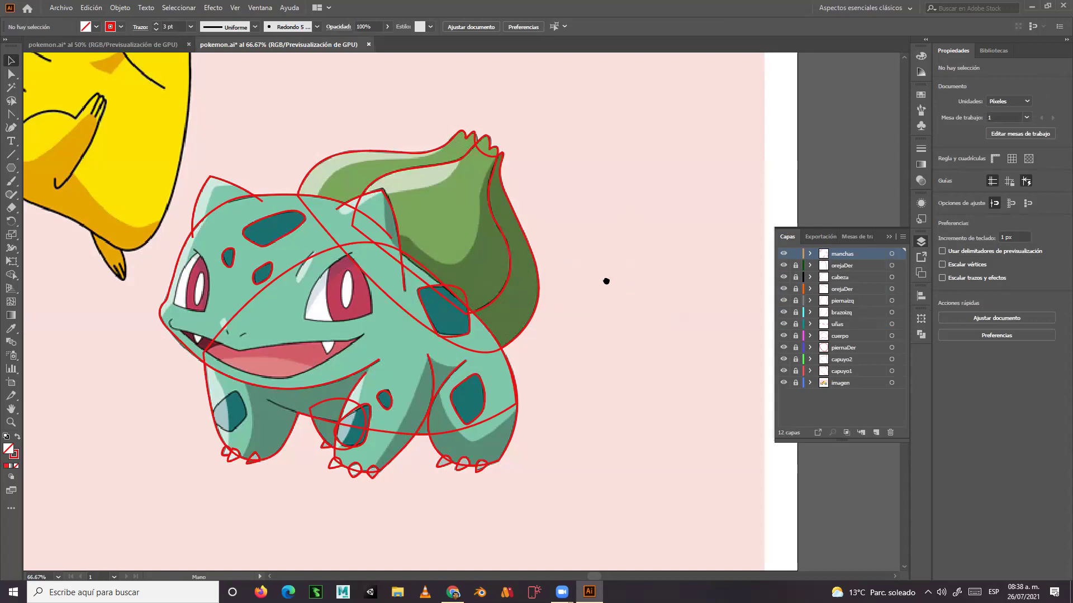
scroll(603, 283, "right", 3)
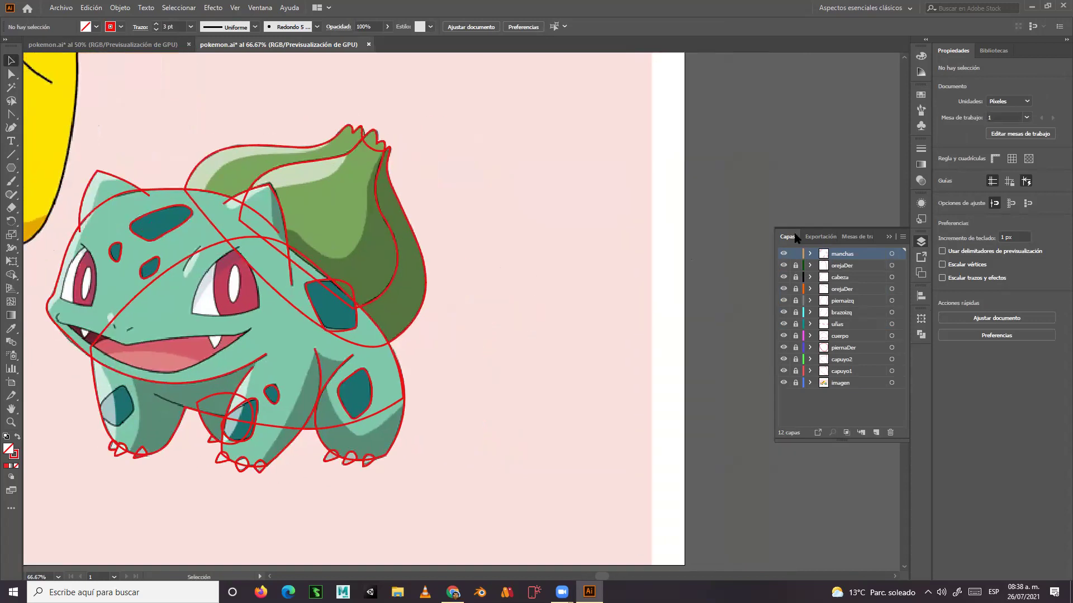
left_click(889, 236)
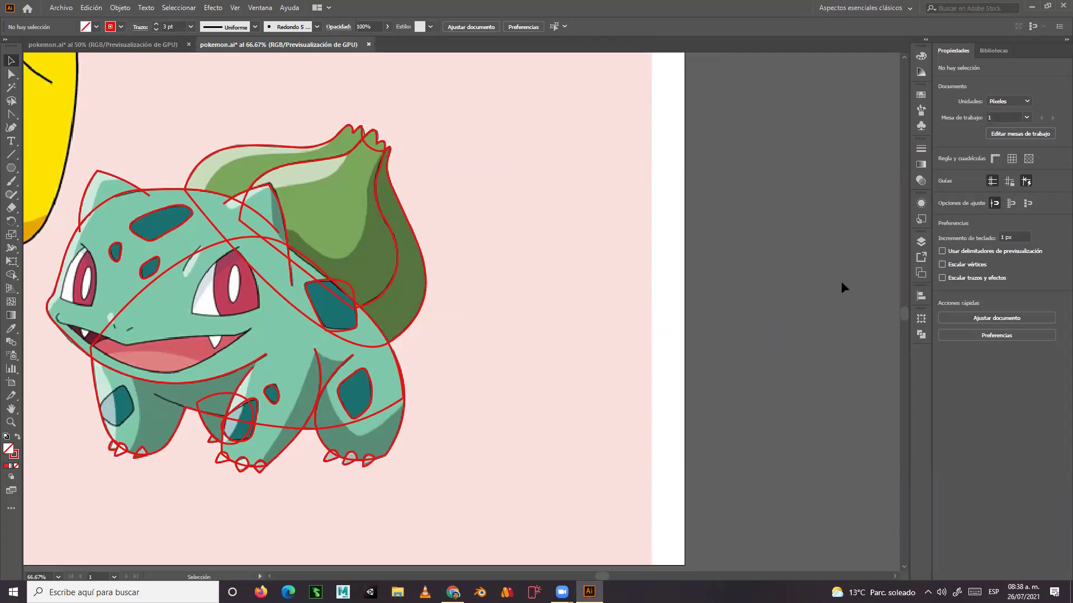
left_click(920, 246)
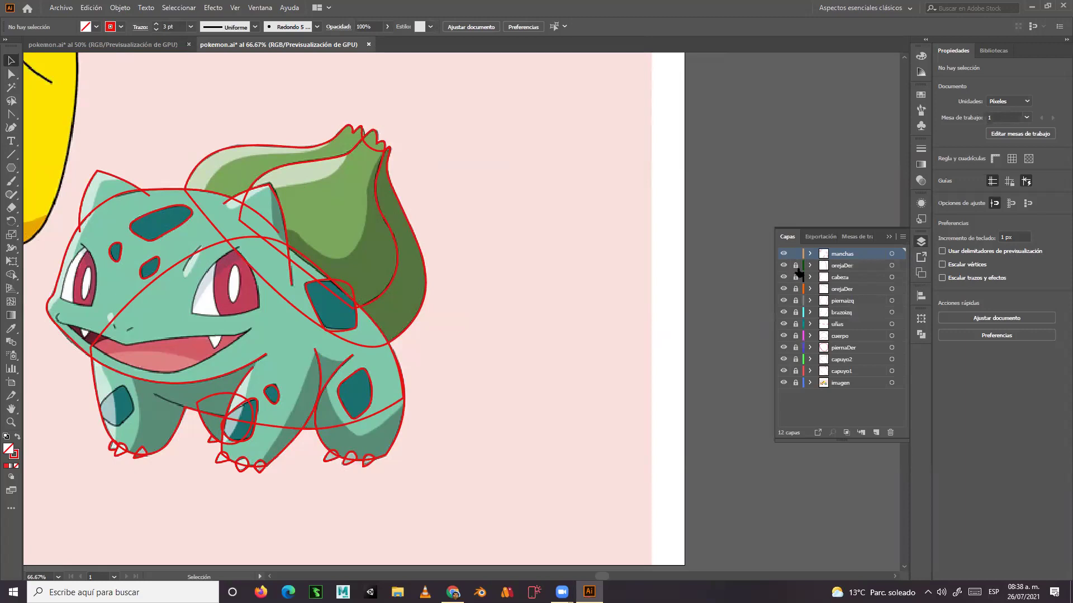
left_click(795, 336)
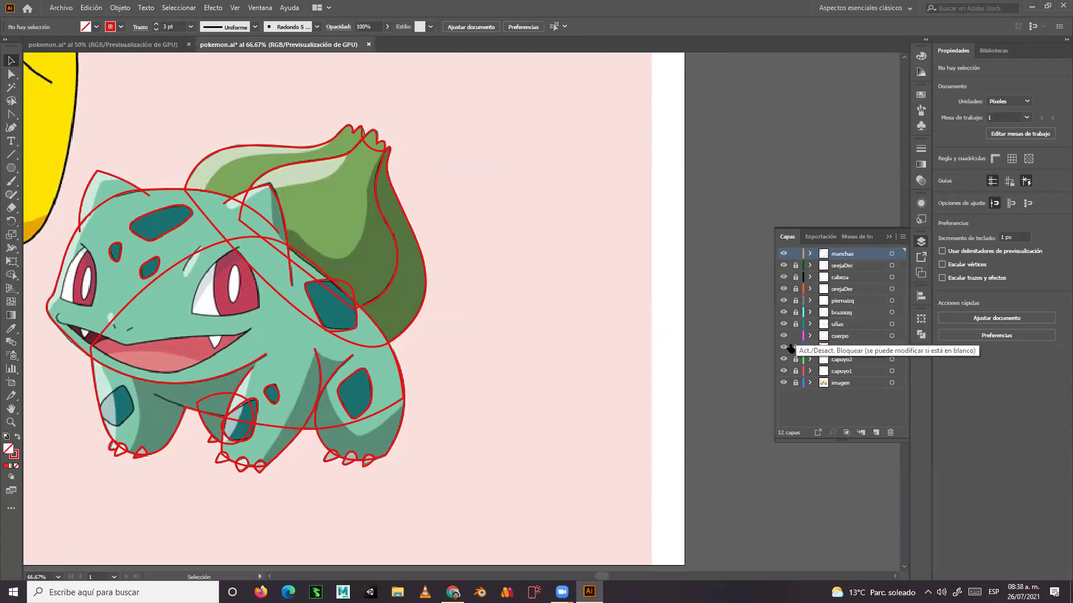
left_click(889, 236)
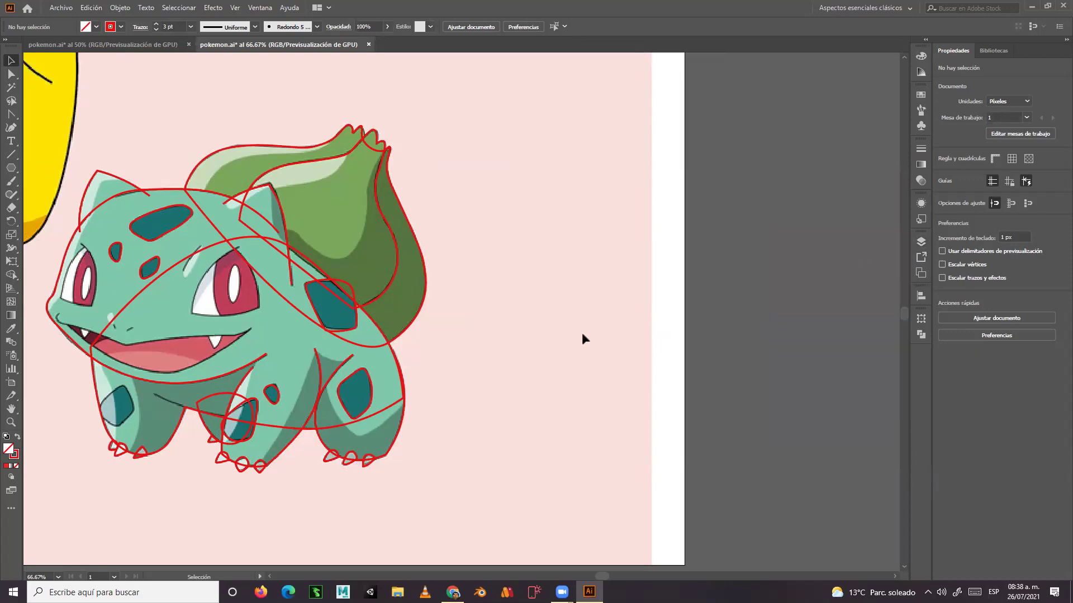
Select the outlines of Bulbasaur's back spot and body together and move them off the drawing, across the artboard's right edge.
left_click_drag(544, 357, 455, 336)
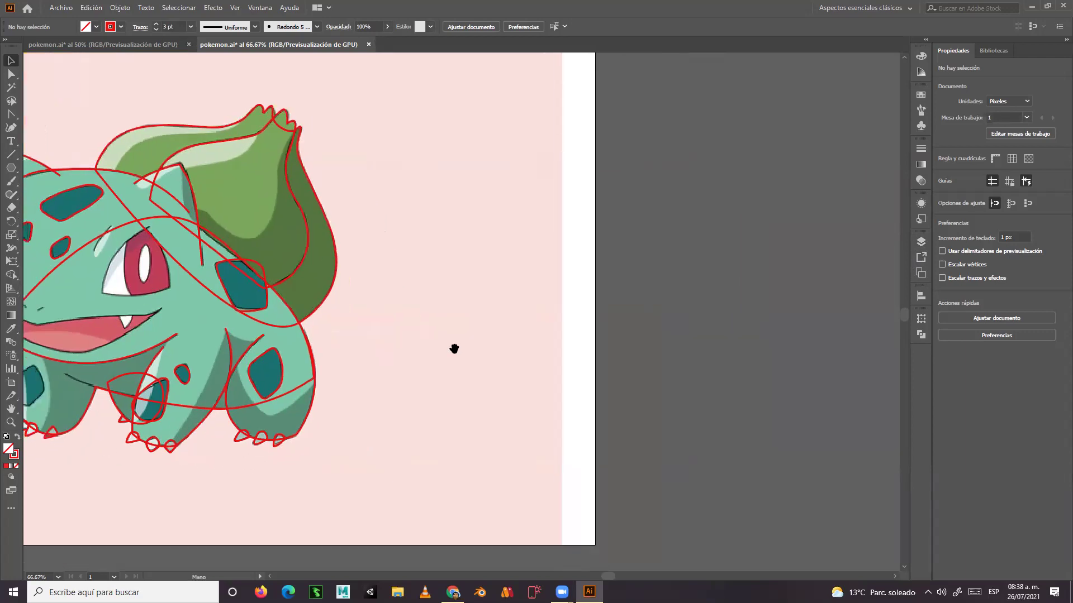
left_click(266, 311)
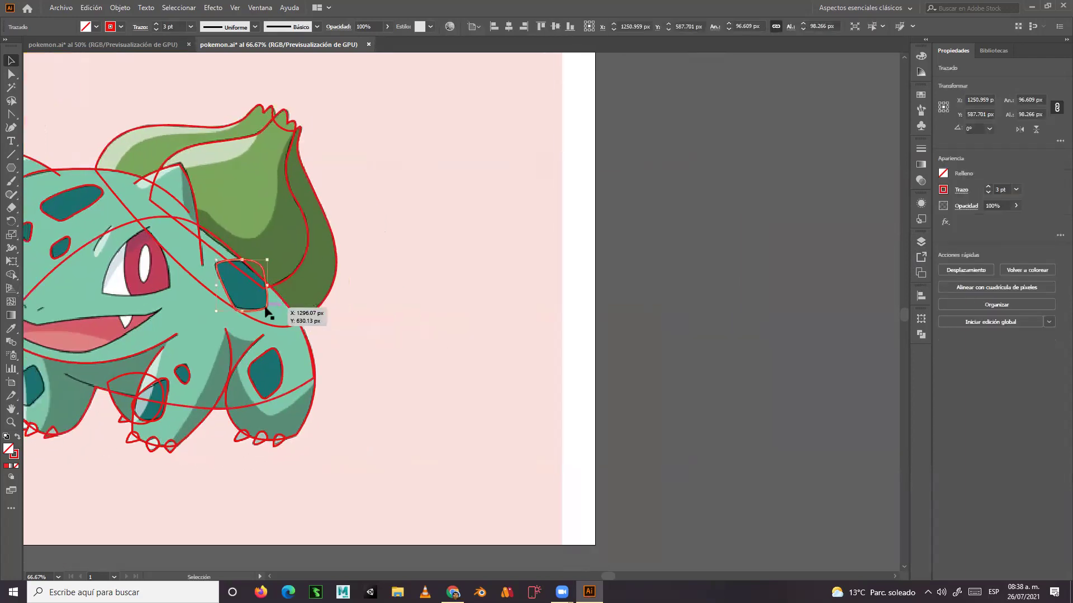
left_click(221, 413, "shift")
left_click_drag(221, 413, 723, 362)
left_click(830, 203)
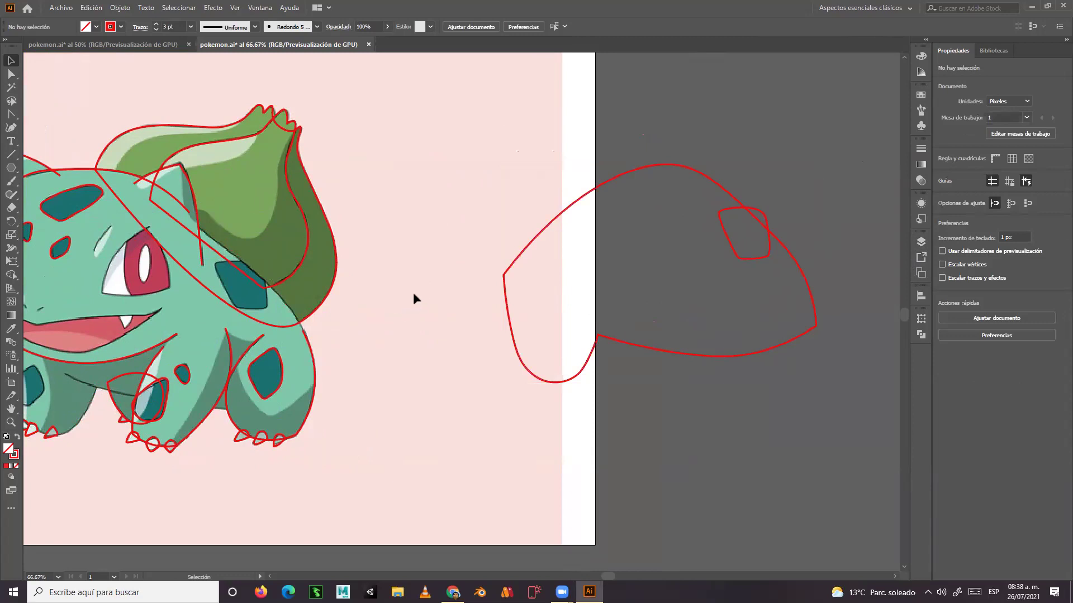
Copy the large body outline and switch from the cuerpo layer, locking it, to the manchas layer.
left_click(550, 230)
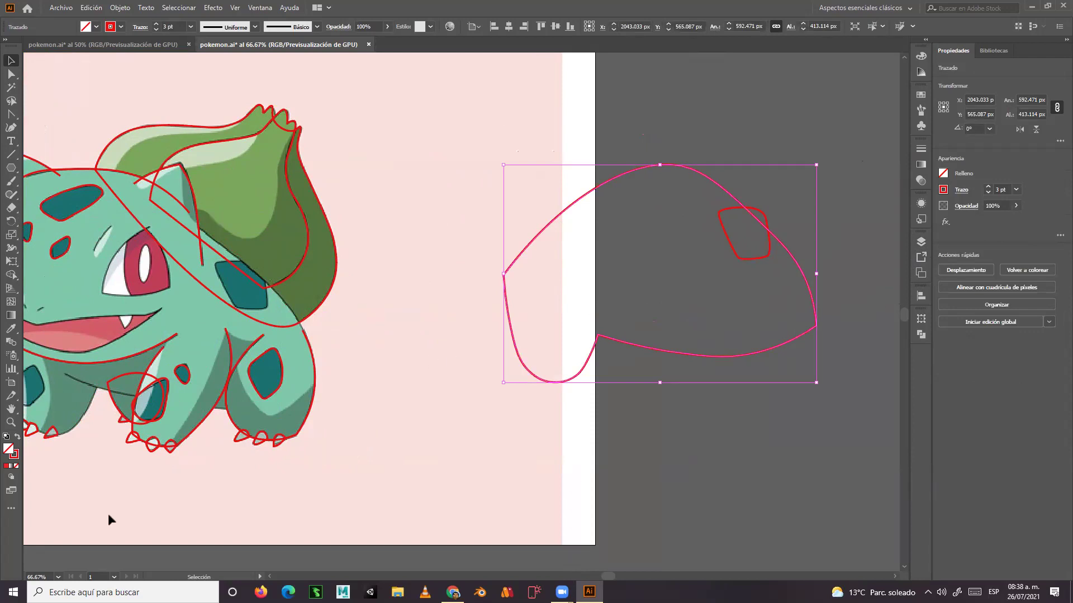
key("a")
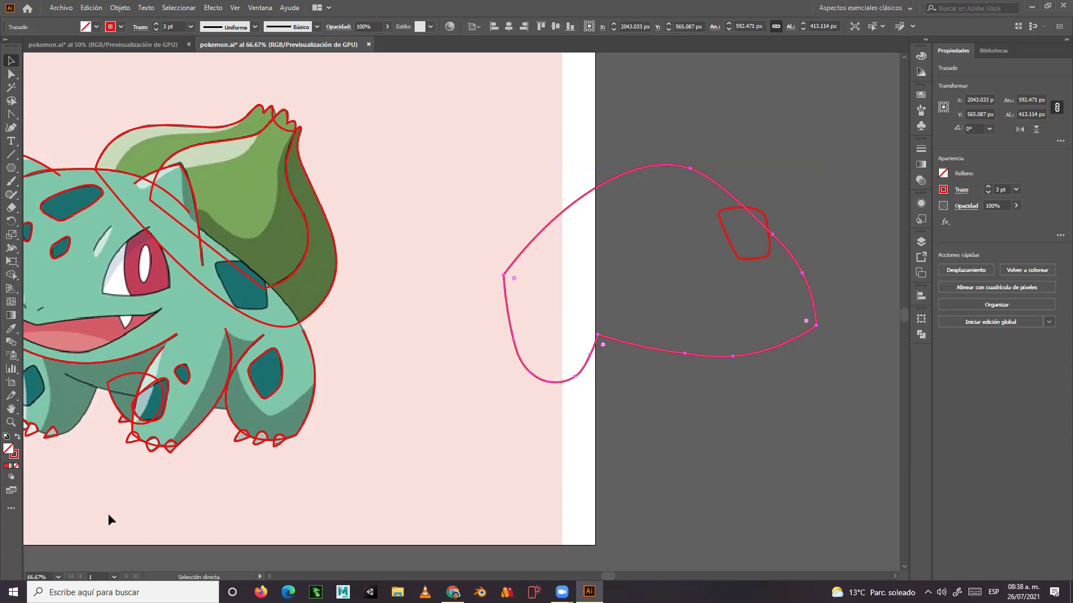
key("v")
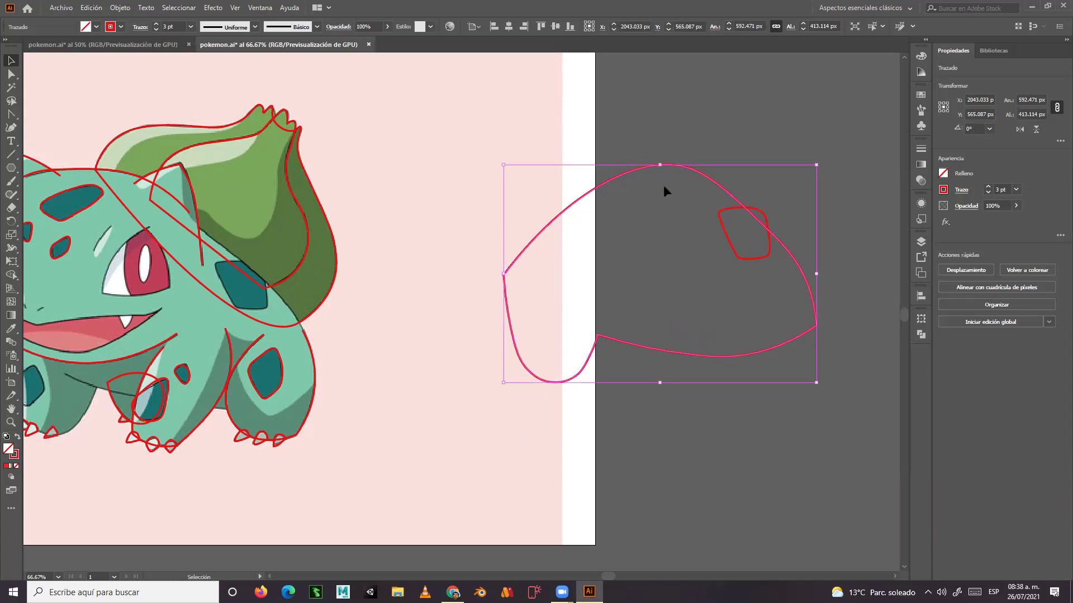
left_click(920, 242)
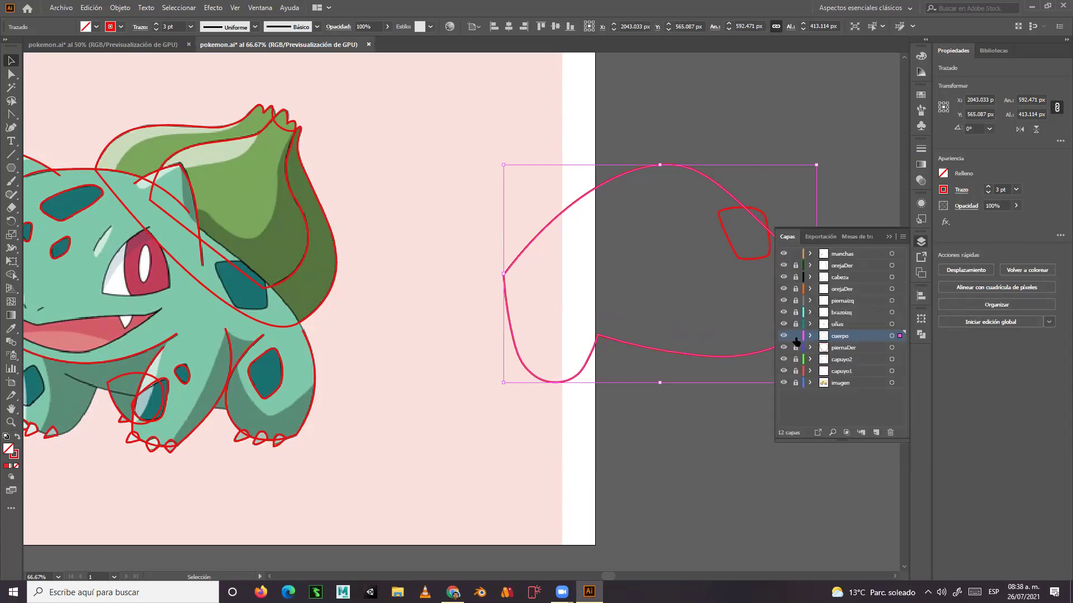
left_click(796, 335)
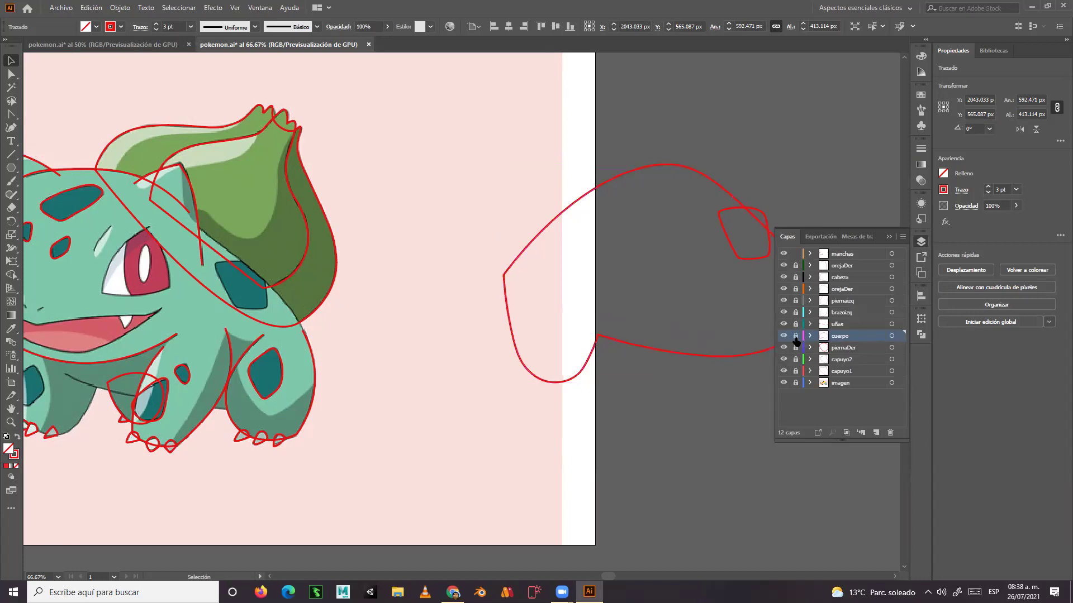
left_click(866, 254)
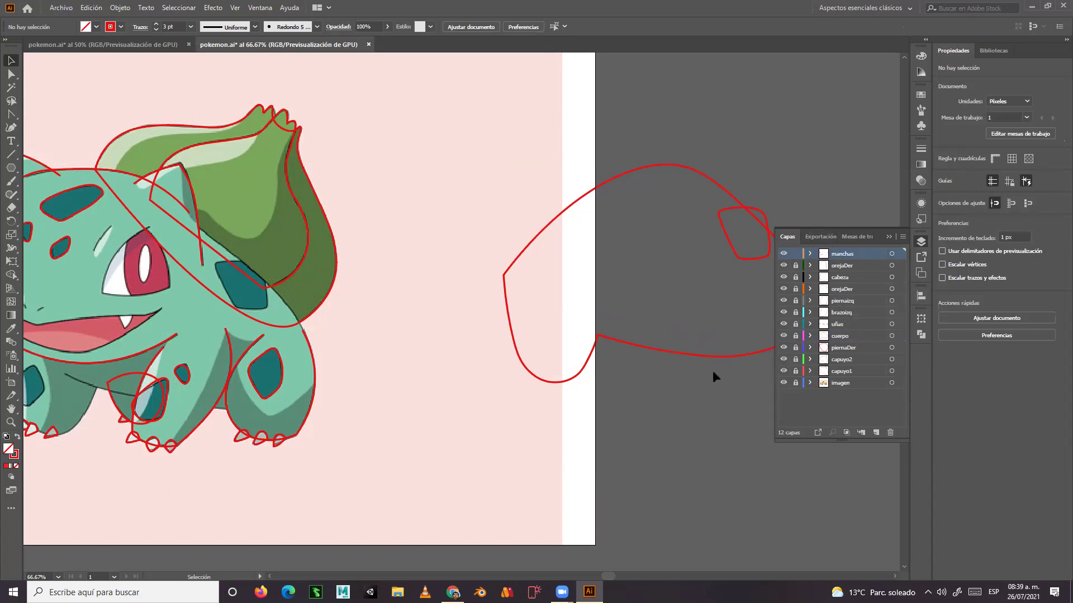
Unlock the cuerpo layer and move the body outline back over Bulbasaur's body.
left_click(795, 336)
left_click_drag(682, 357, 179, 404)
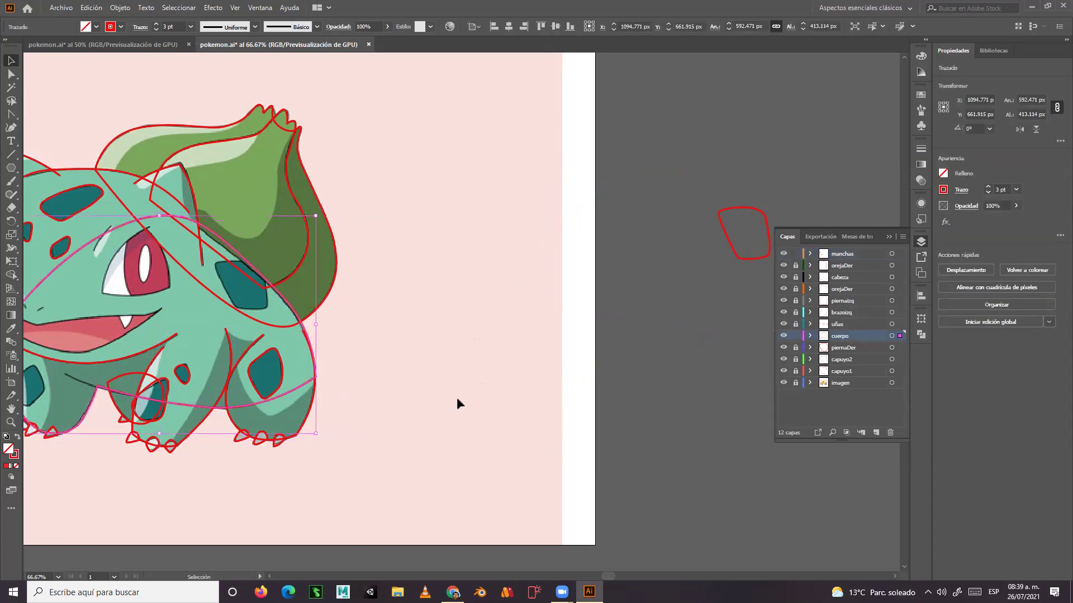
scroll(430, 387, "left", 5)
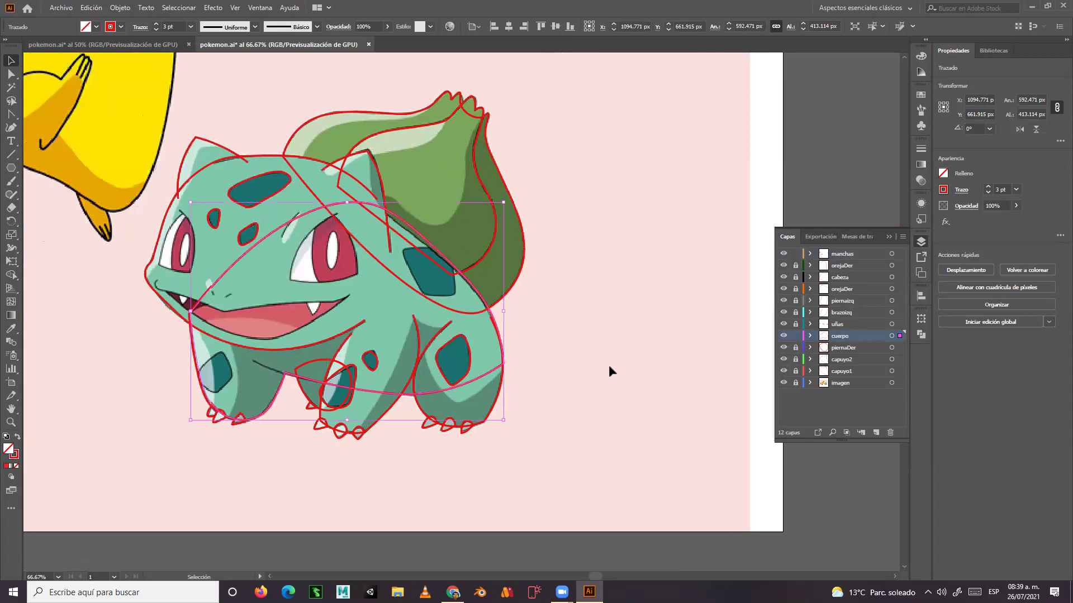
Nudge the body outline about 3 px left and 1 px down to align it with Bulbasaur's body, and deselect it.
key("Down")
key("Down")
key("Down")
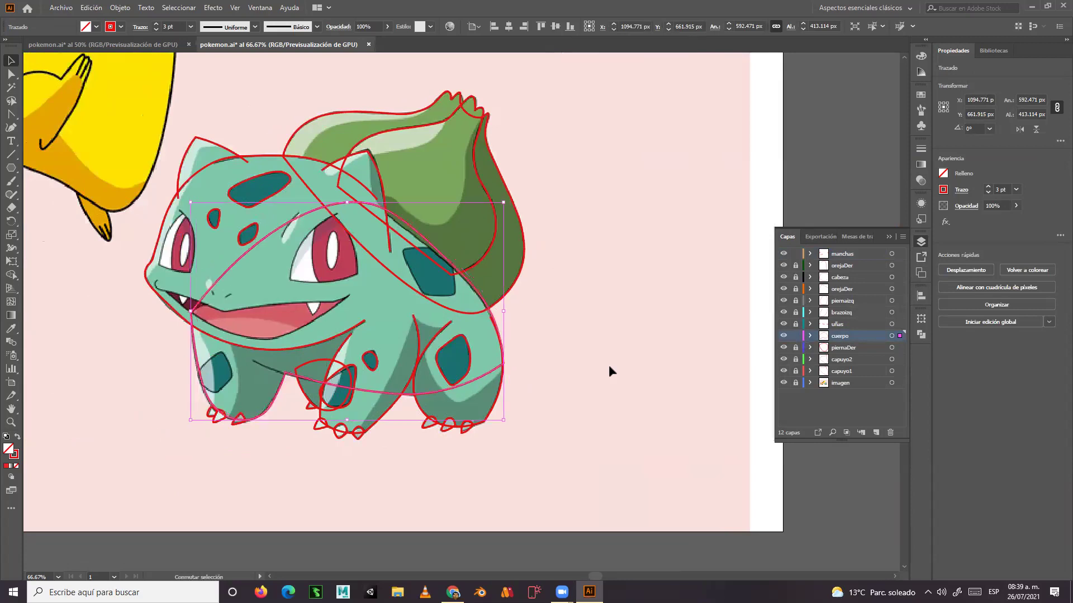
key("Down")
key("Left")
key("Left")
key("Left")
key("Left")
key("Left")
key("Down")
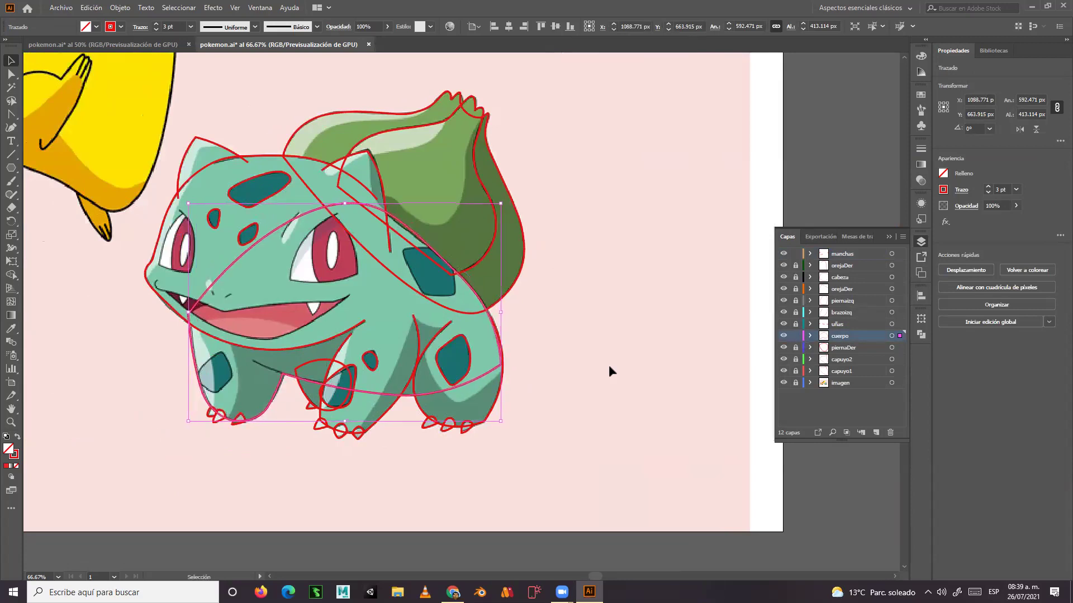
key("Right")
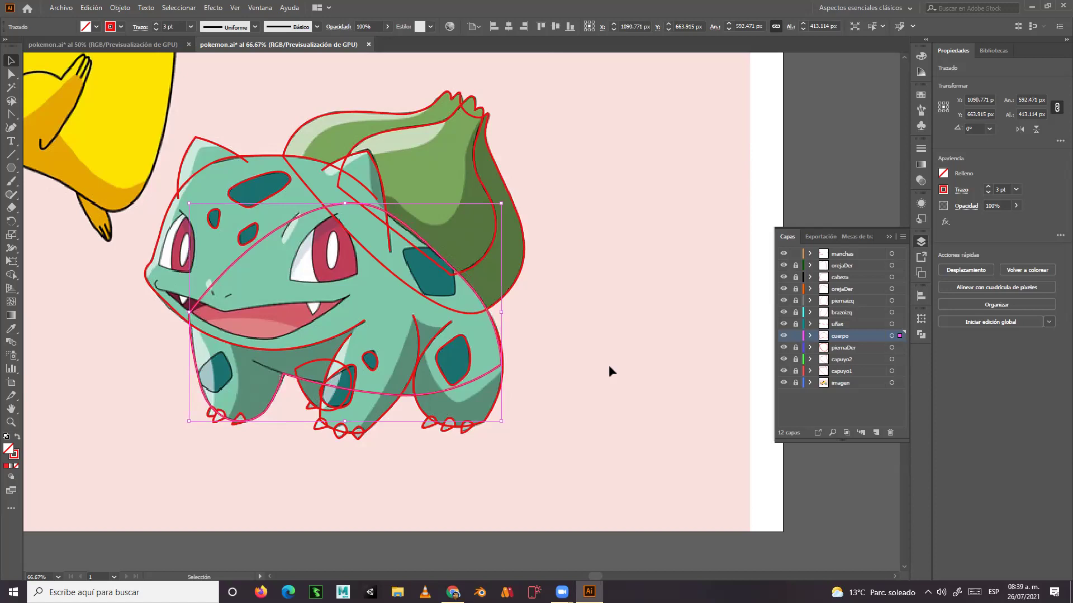
key("Up")
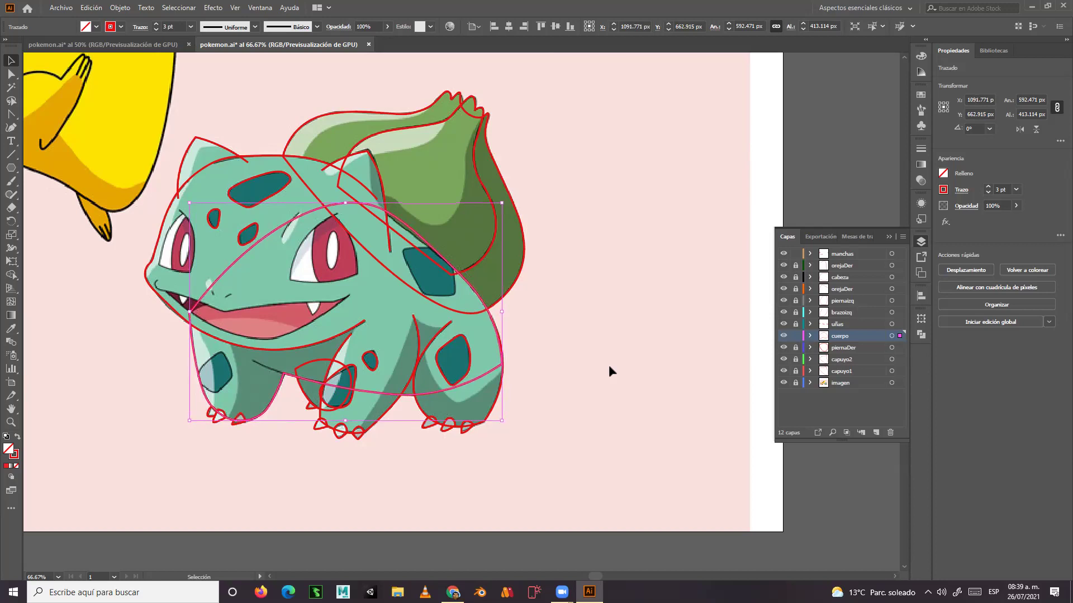
left_click(695, 324)
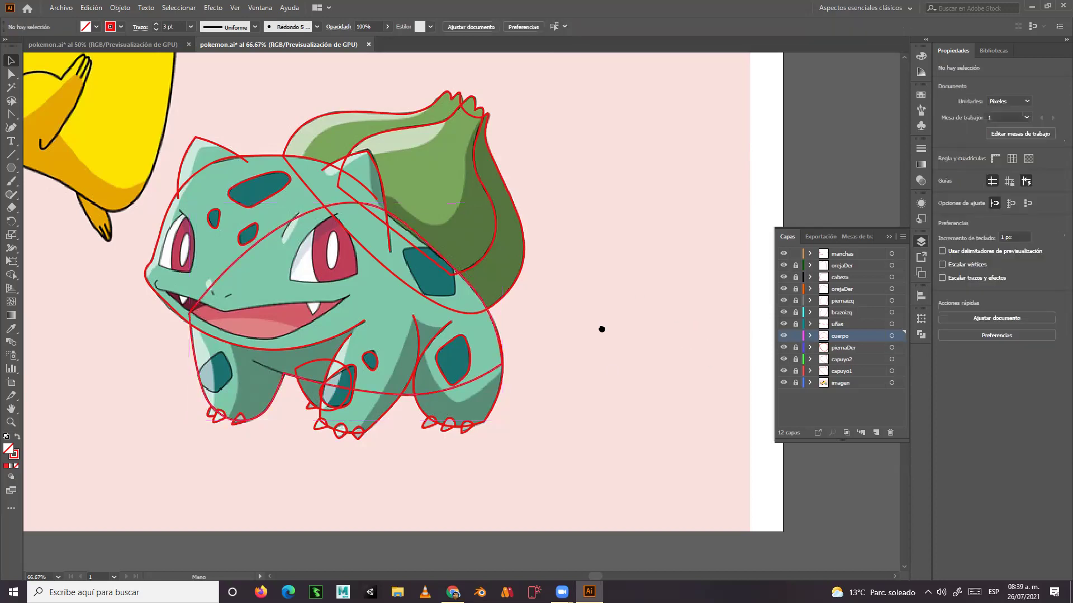
Lock the cuerpo layer and fill the loose spot on the manchas layer with the teal sampled from Bulbasaur's back patch.
scroll(602, 329, "right", 10)
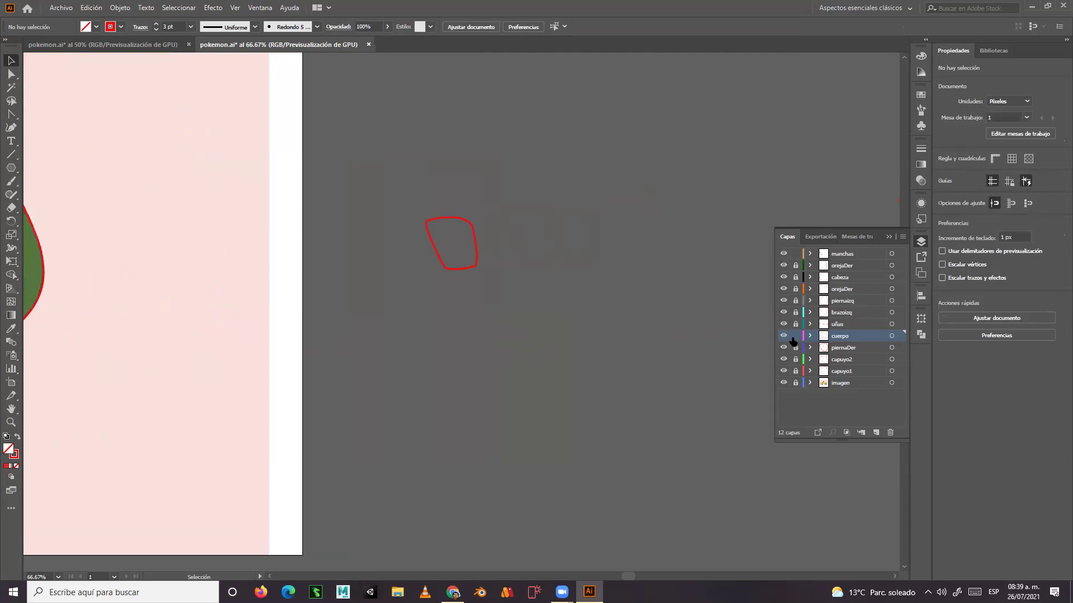
left_click(863, 255)
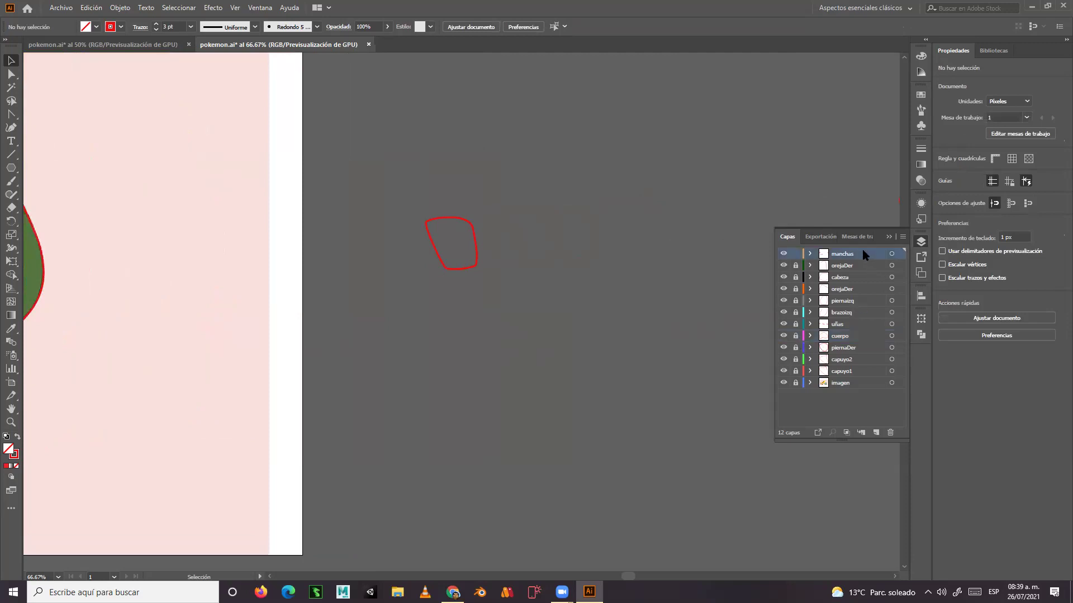
left_click(461, 269)
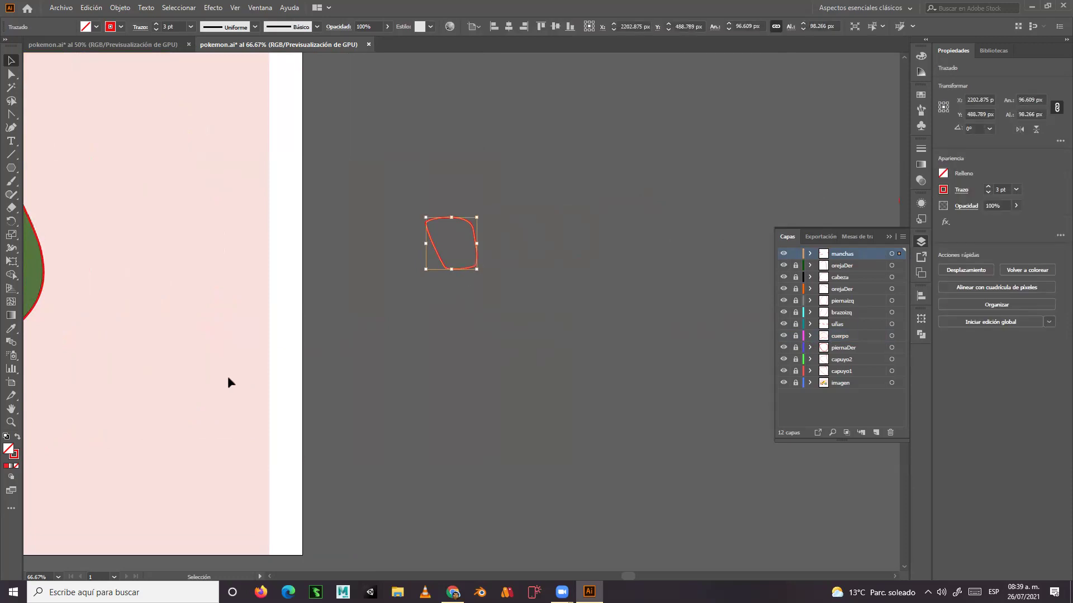
key("space")
left_click_drag(129, 384, 309, 355)
key("i")
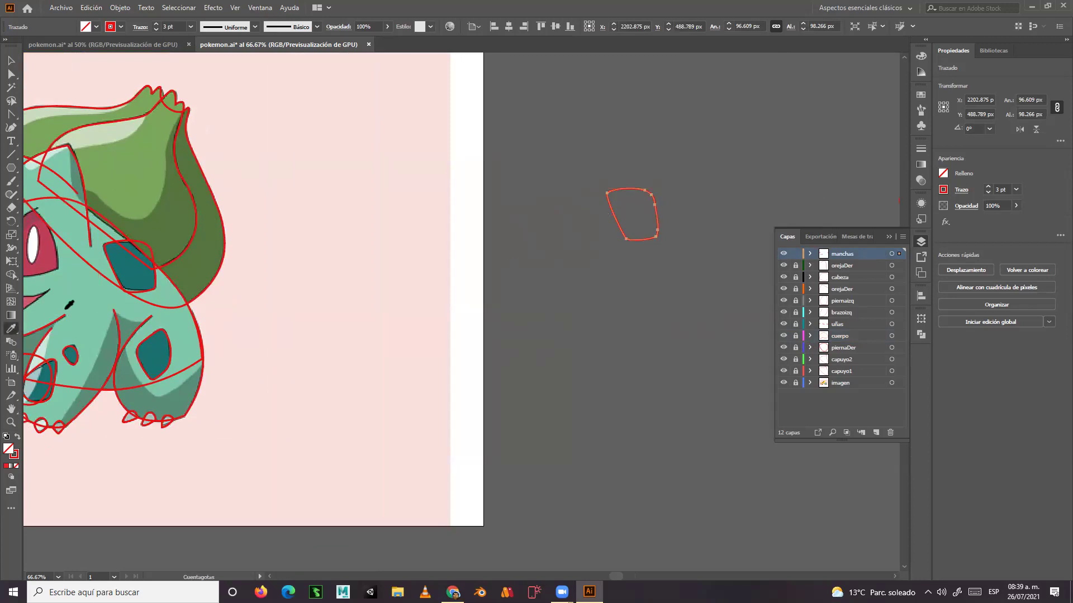
left_click(140, 274)
left_click(10, 60)
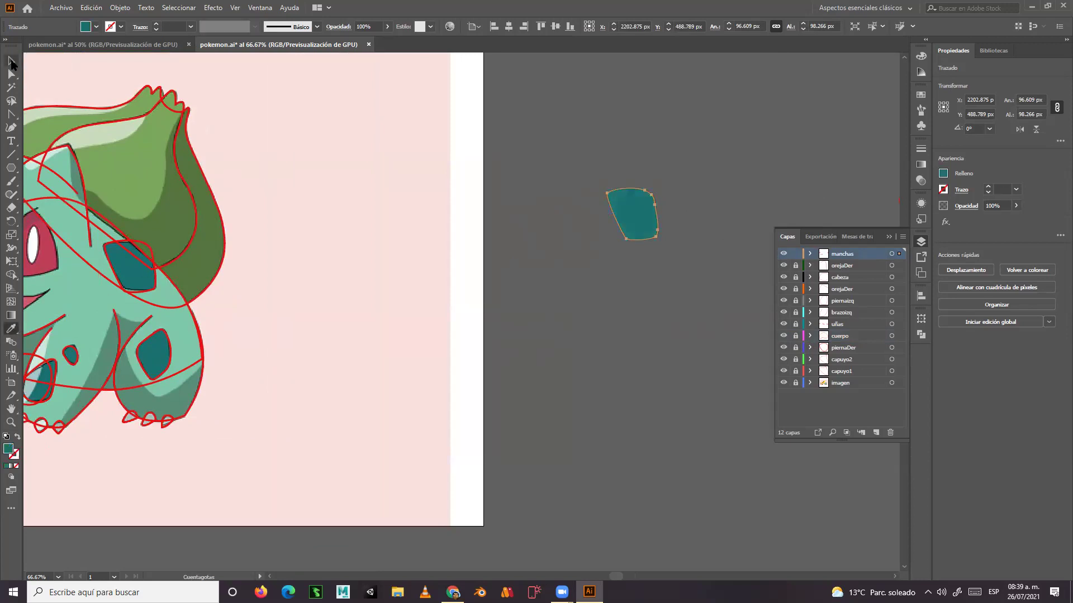
Paste the copied body outline in front, in its original place over the teal spot, on the manchas layer.
left_click(531, 179)
scroll(614, 179, "right", 4)
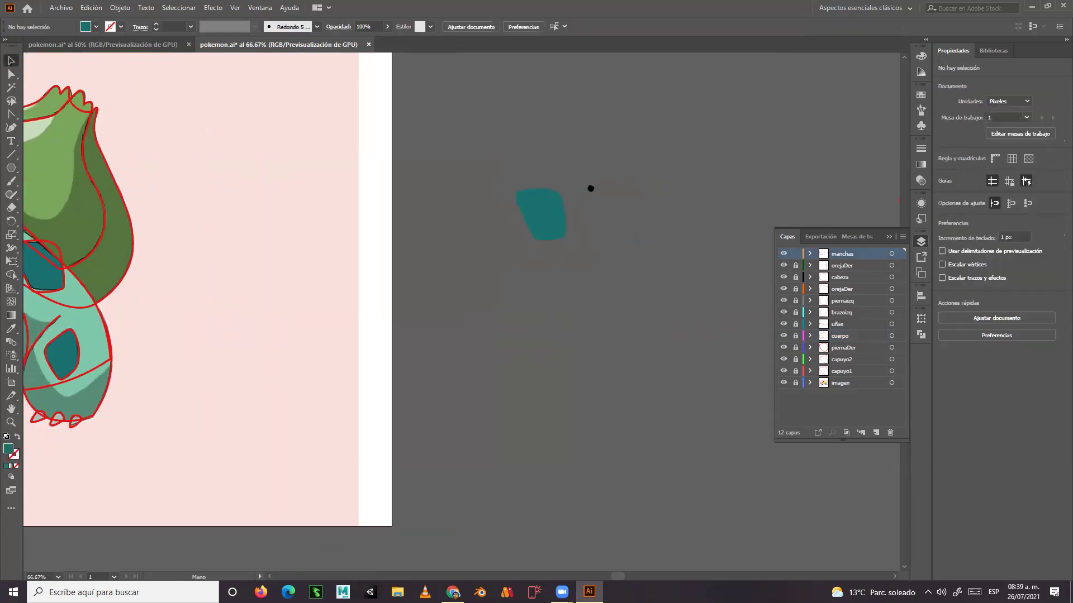
left_click(496, 223)
left_click(475, 248)
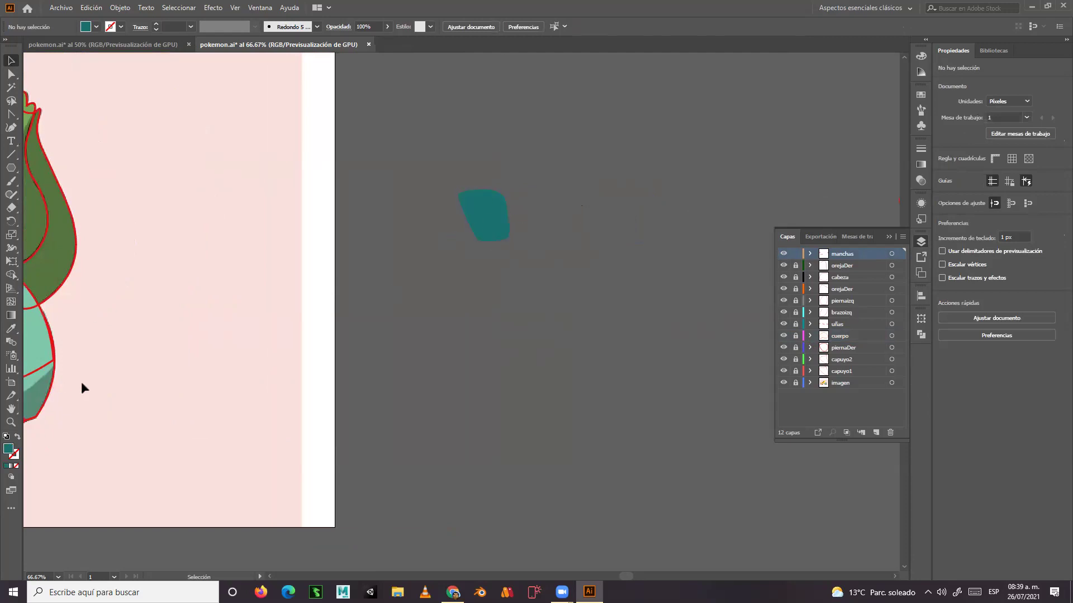
key("ctrl")
key("ctrl+v")
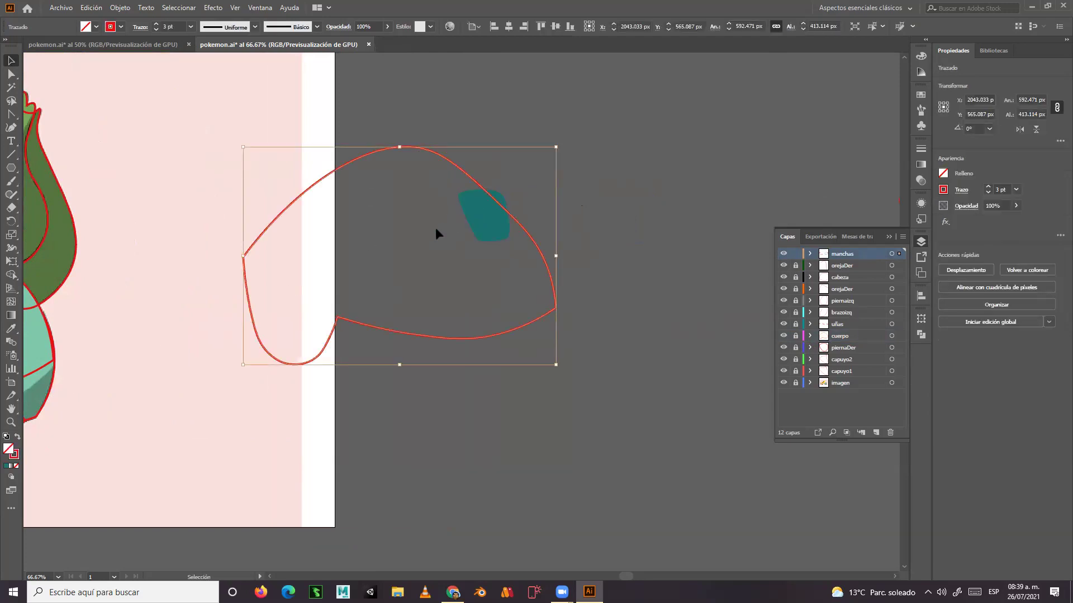
left_click(474, 109)
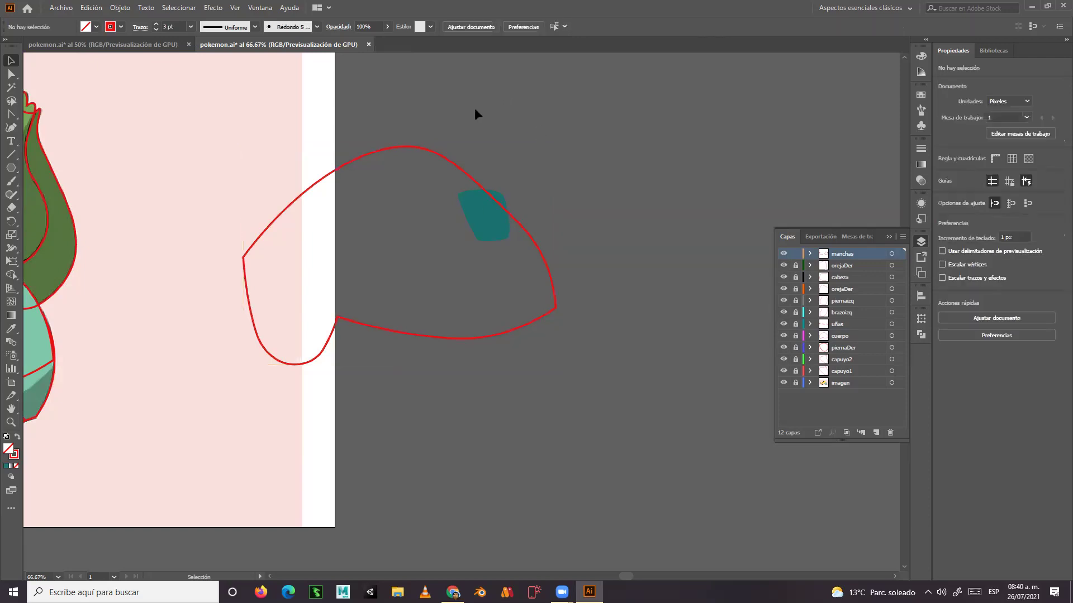
left_click(393, 157)
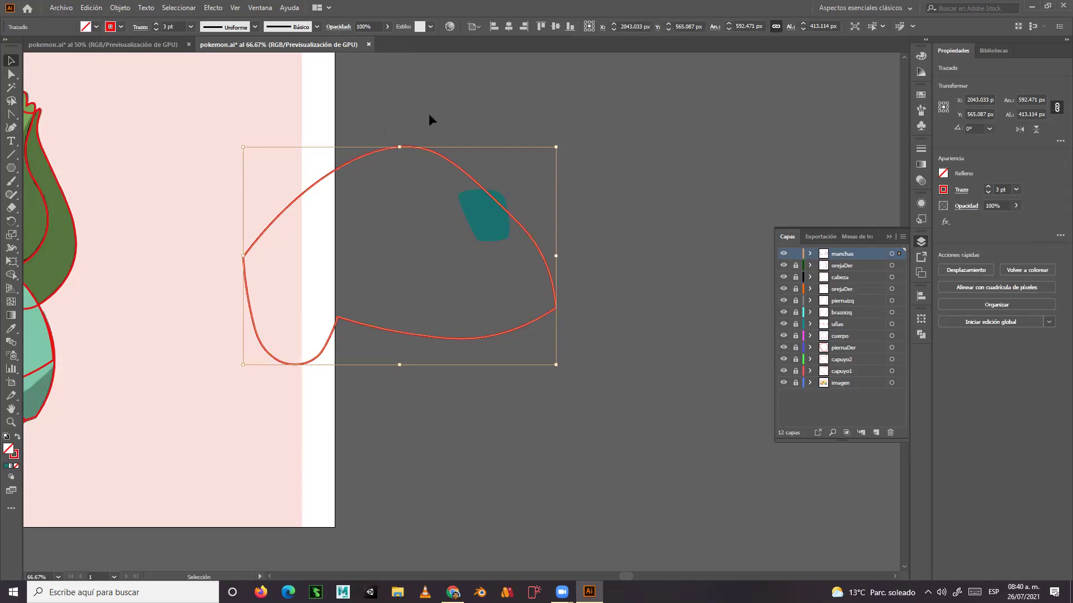
left_click(451, 121)
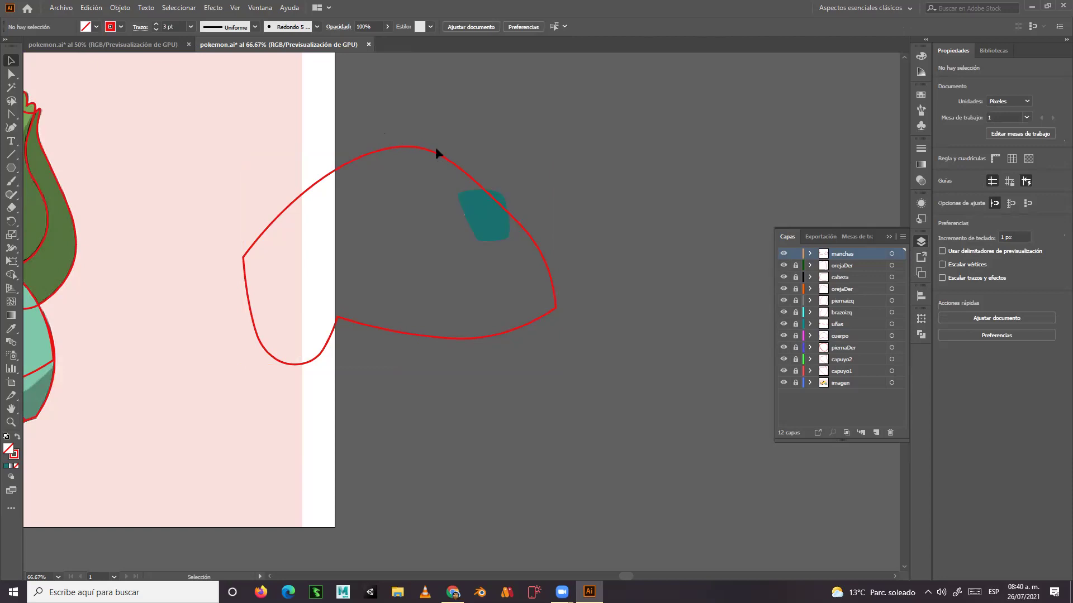
Make a clipping mask from the pasted body outline and the teal spot.
left_click(486, 202)
right_click(479, 208)
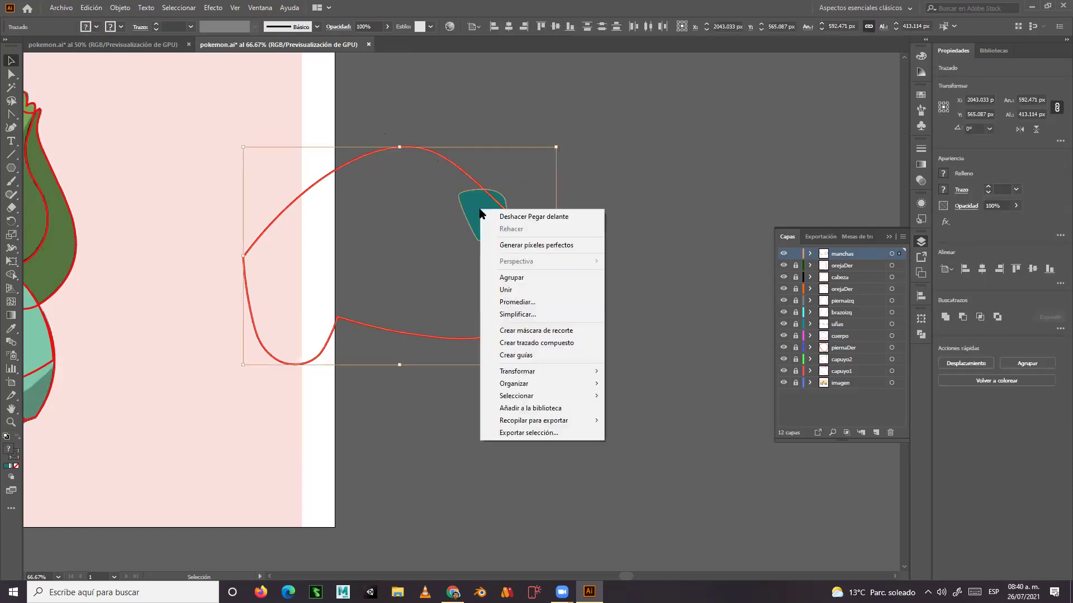
left_click(505, 330)
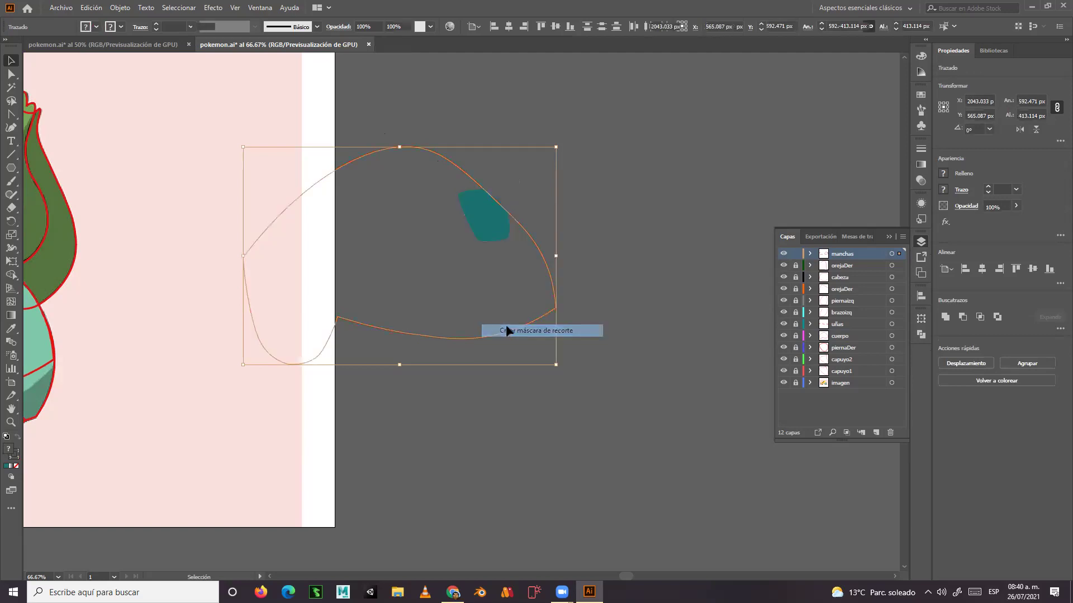
left_click(612, 232)
Move the clipped spot group beside Bulbasaur on the artboard and delete it.
left_click_drag(496, 223, 271, 314)
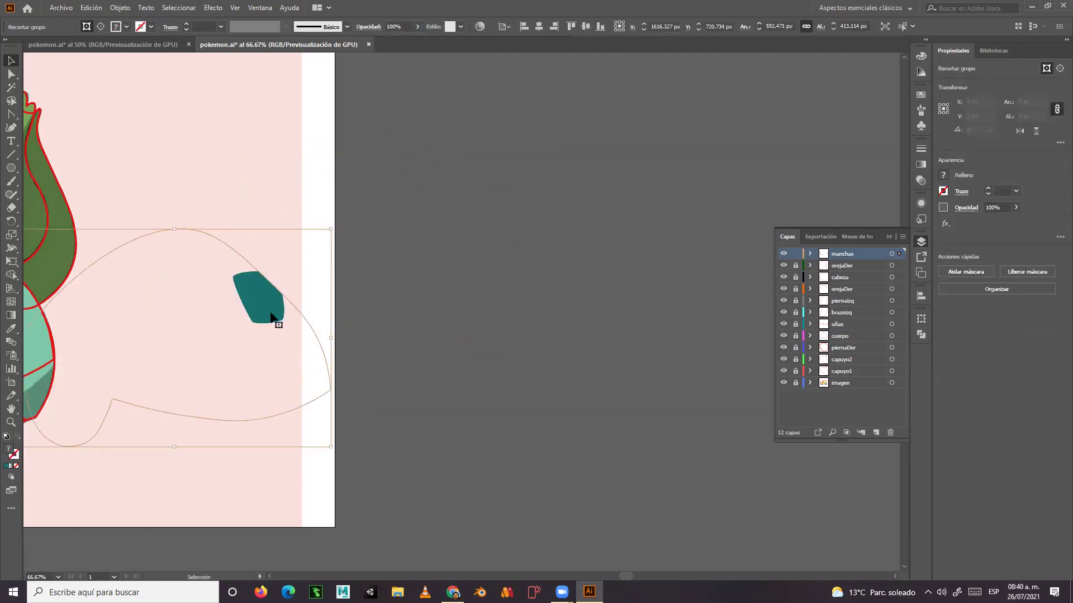
left_click_drag(235, 348, 585, 316)
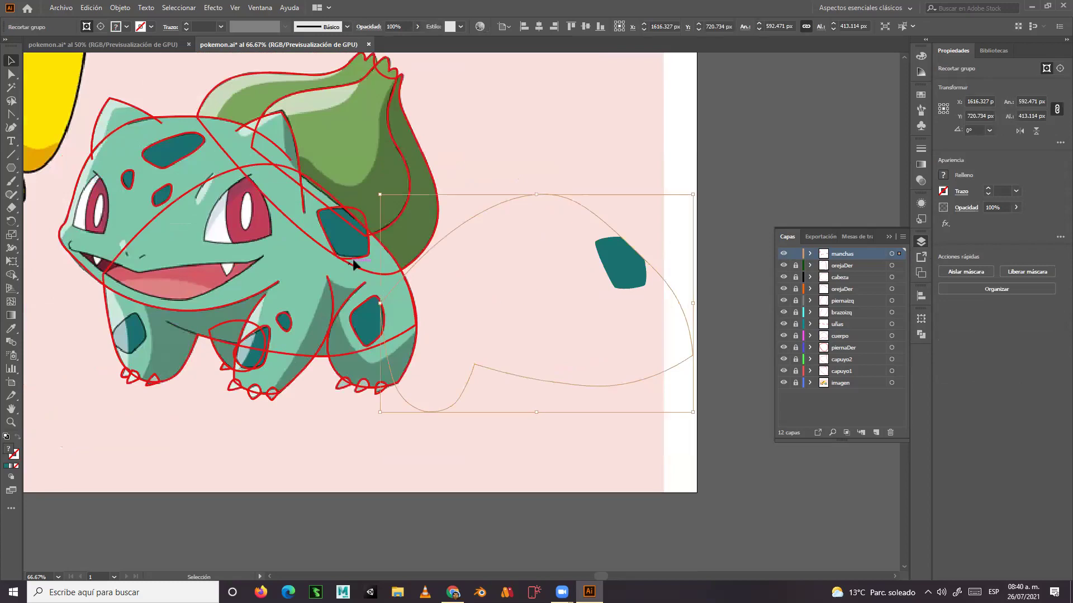
left_click_drag(614, 279, 676, 206)
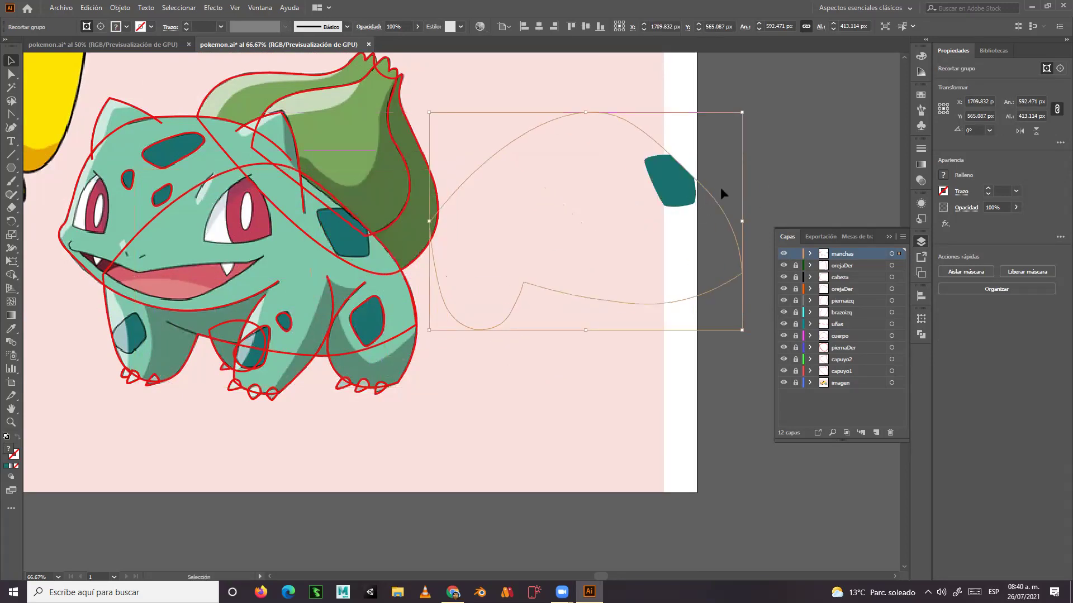
key("Delete")
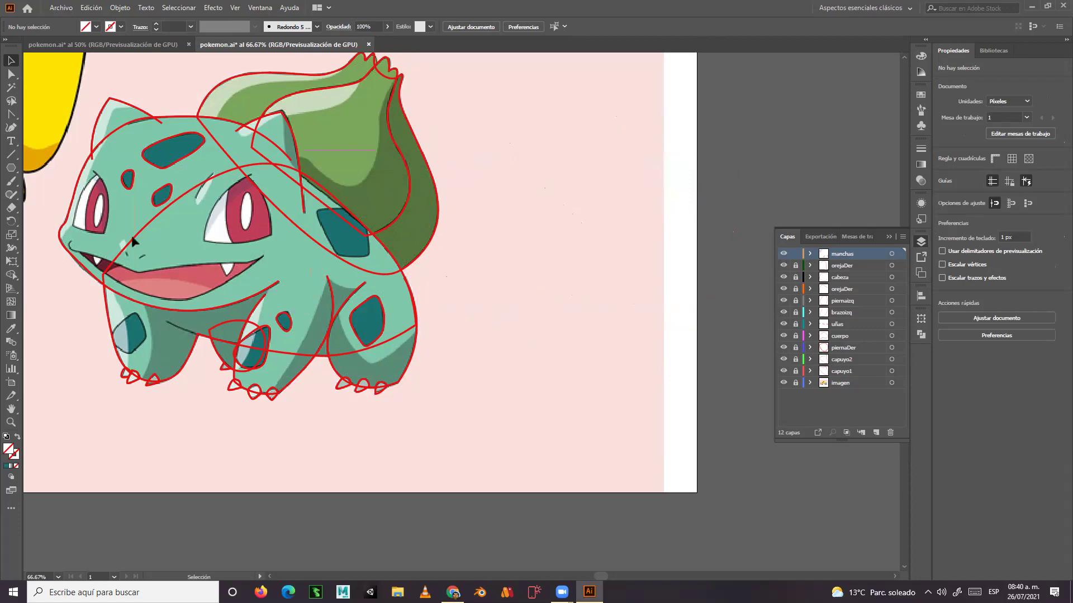
Undo the deletion, the move and the clipping mask of the teal spot group.
left_click_drag(435, 280, 531, 330)
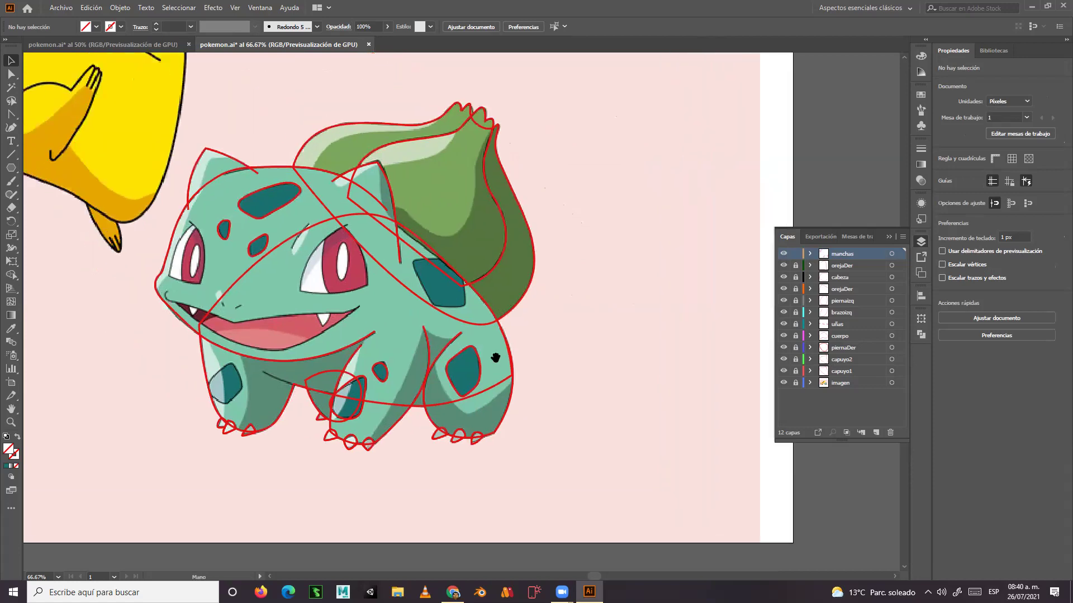
left_click(531, 330)
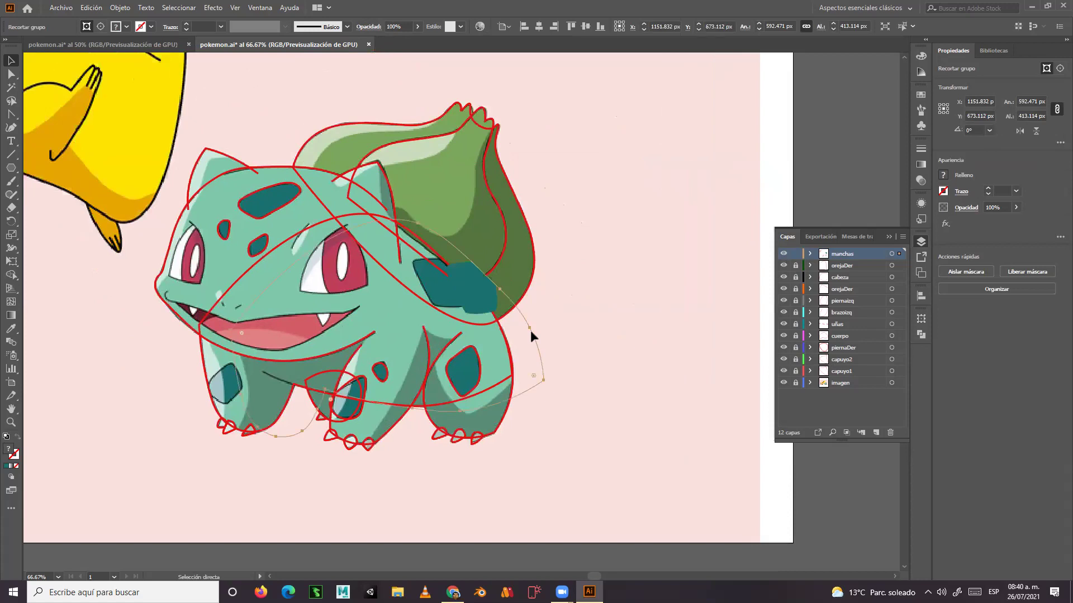
left_click(531, 330)
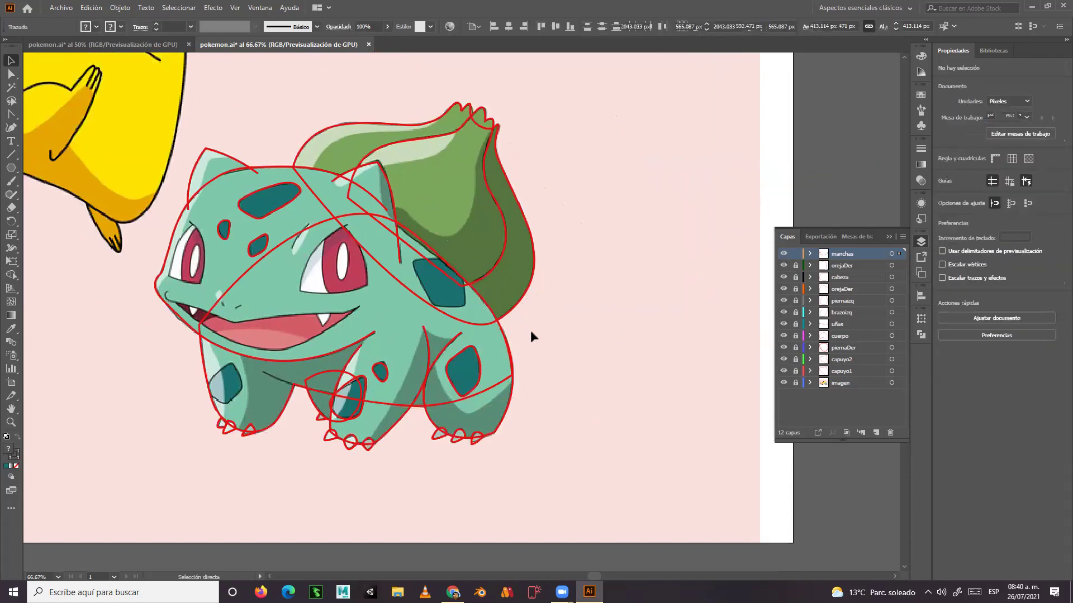
left_click(530, 330)
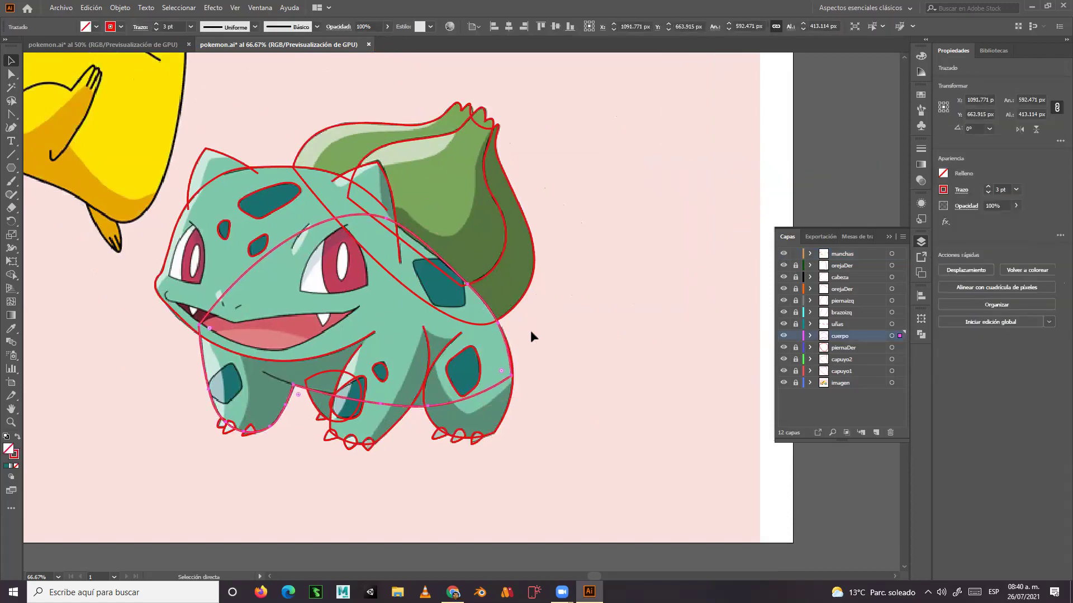
Undo the nudges of the body outline and restore the red back-spot outline to its original place on Bulbasaur.
key("Left")
key("Right")
key("Right")
key("Right")
key("Right")
key("Right")
key("Up")
key("ctrl+z")
key("ctrl+z")
key("ctrl+z")
key("ctrl+z")
key("ctrl+z")
key("ctrl+z")
key("ctrl+z")
key("ctrl+z")
key("ctrl+z")
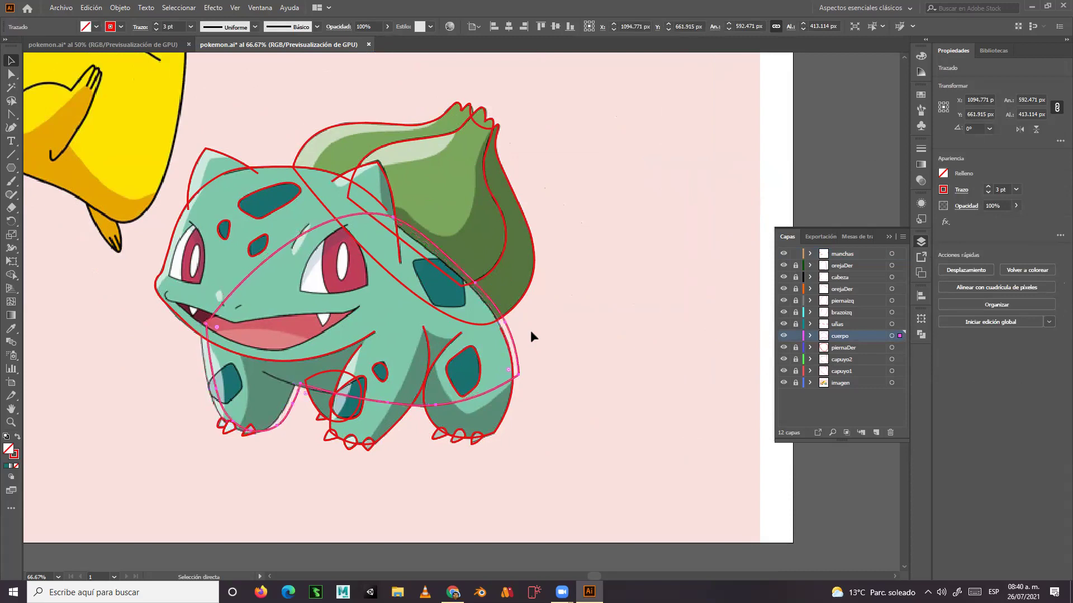
key("ctrl+shift+z")
key("ctrl+shift+z")
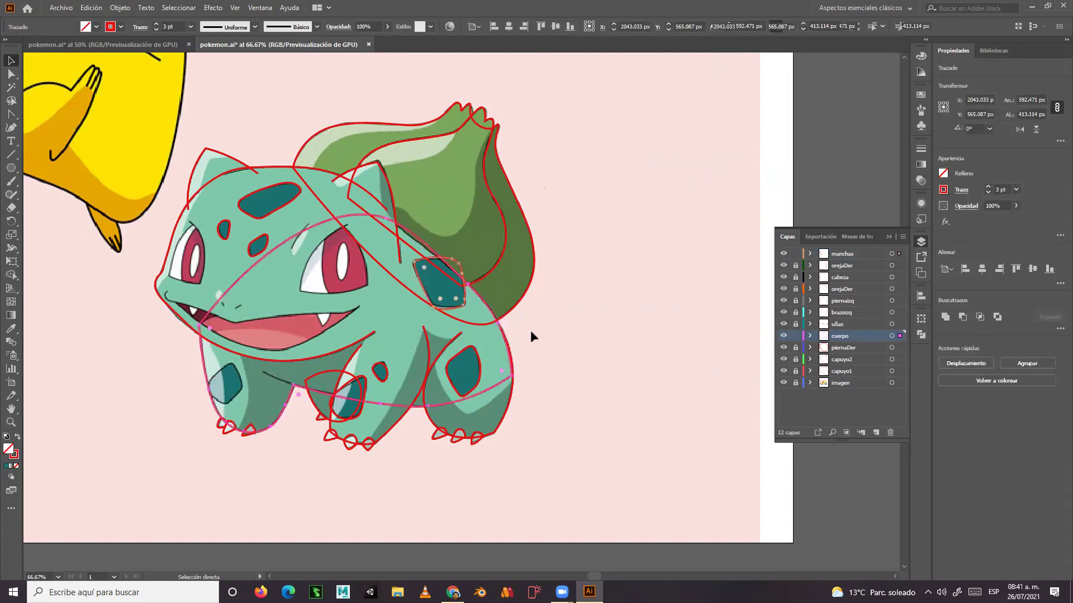
Copy the body outline on the cuerpo layer and lock that layer.
key("v")
left_click(575, 299)
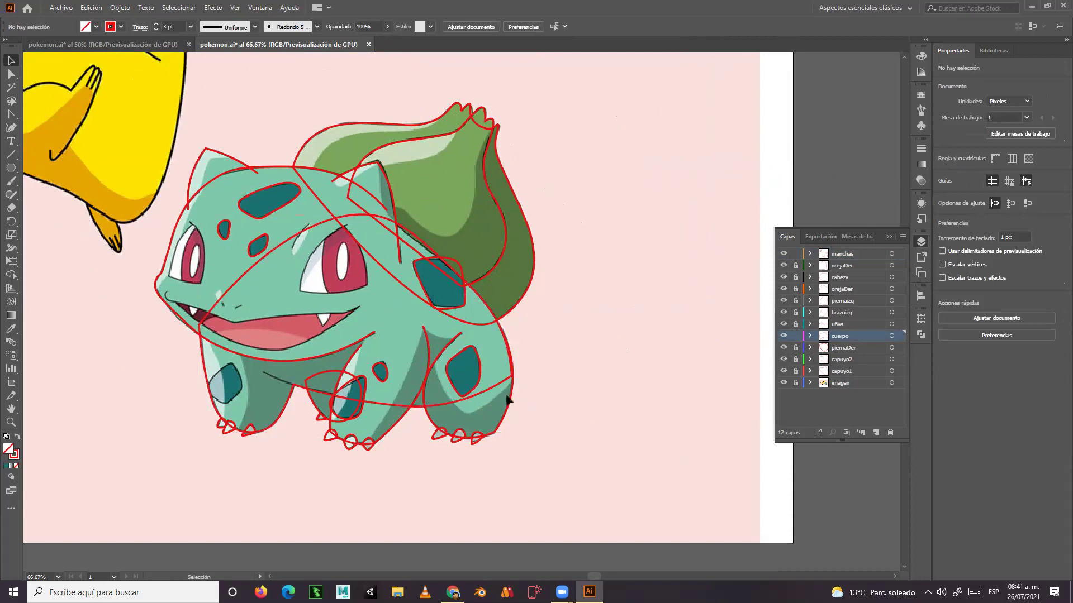
left_click(491, 385)
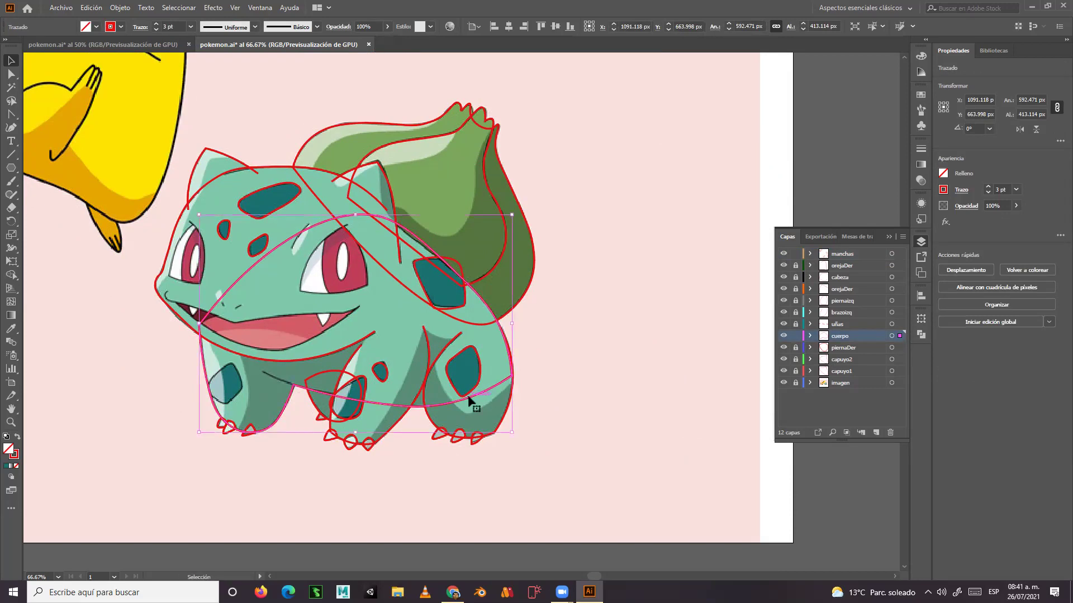
left_click(795, 337)
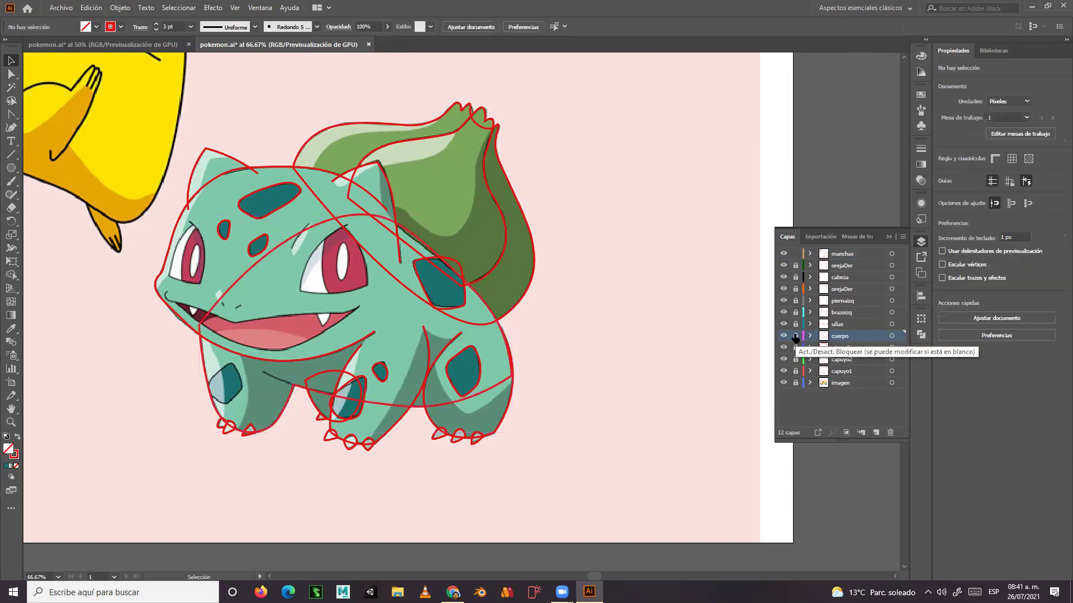
Hide every layer except manchas and imagen.
left_click(783, 337)
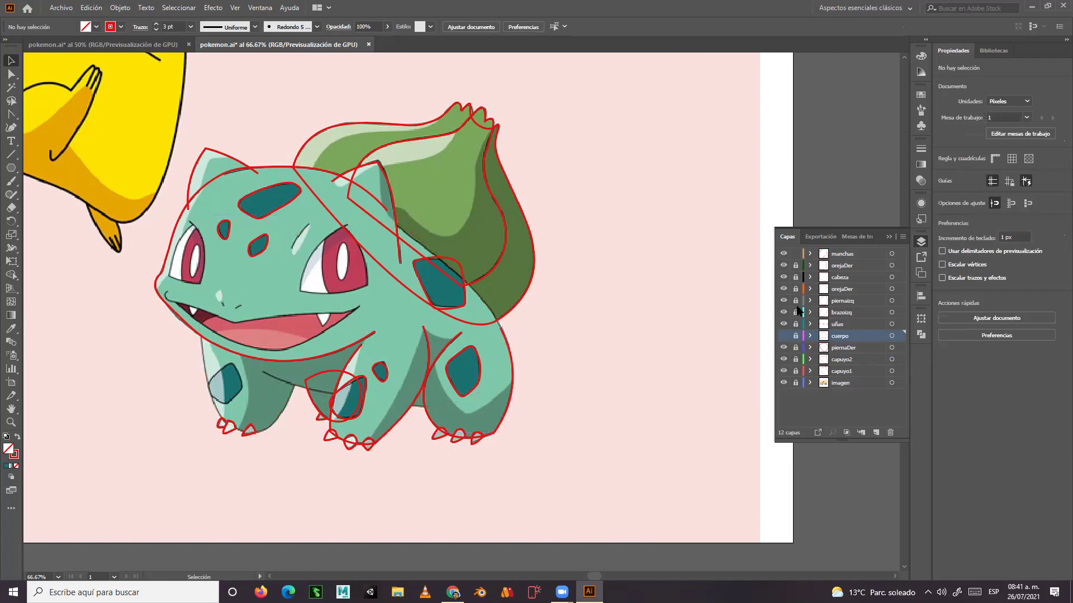
left_click_drag(783, 266, 785, 384)
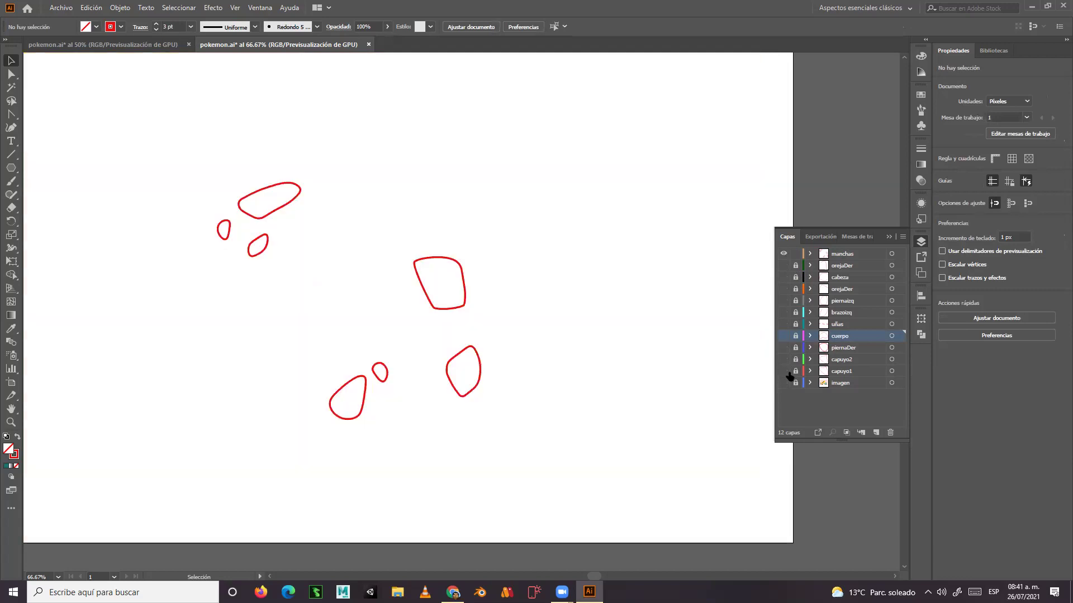
left_click(783, 382)
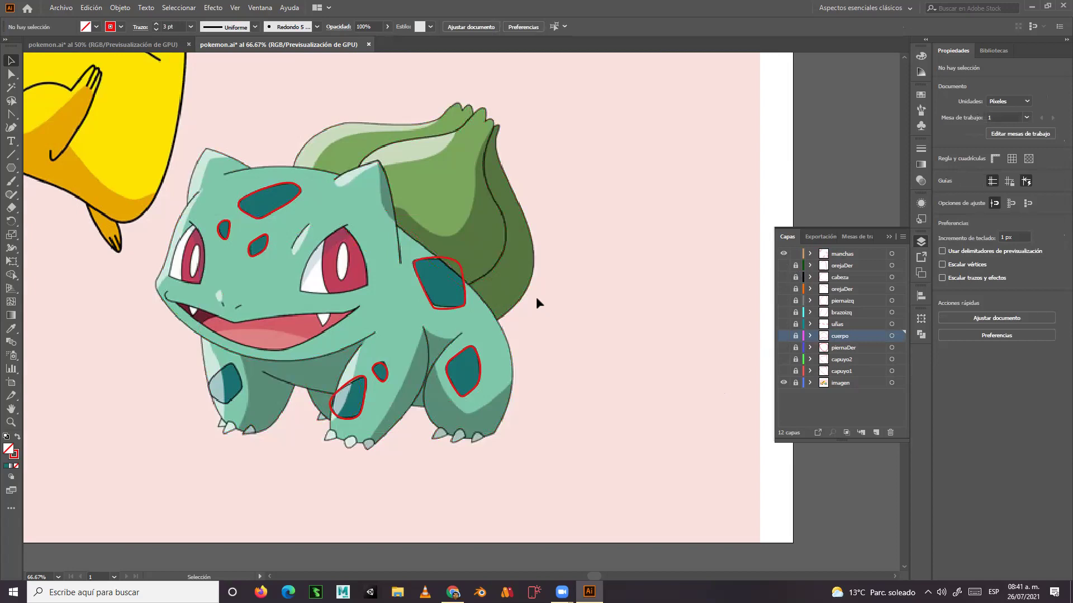
Paste the body outline in front on the manchas layer and make a clipping mask from it and the back spot.
left_click(864, 250)
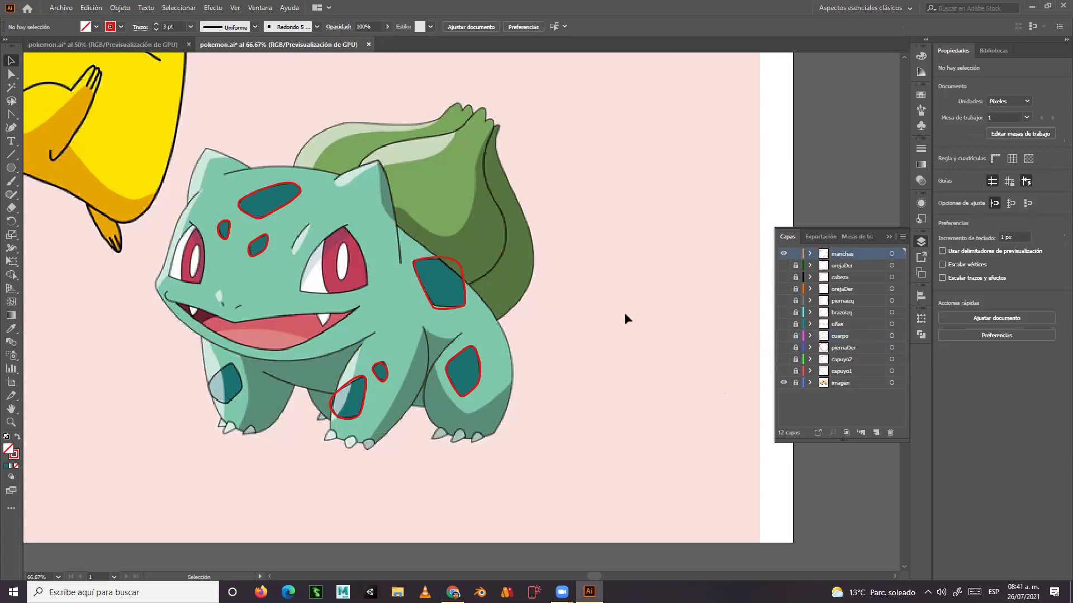
key("ctrl+z")
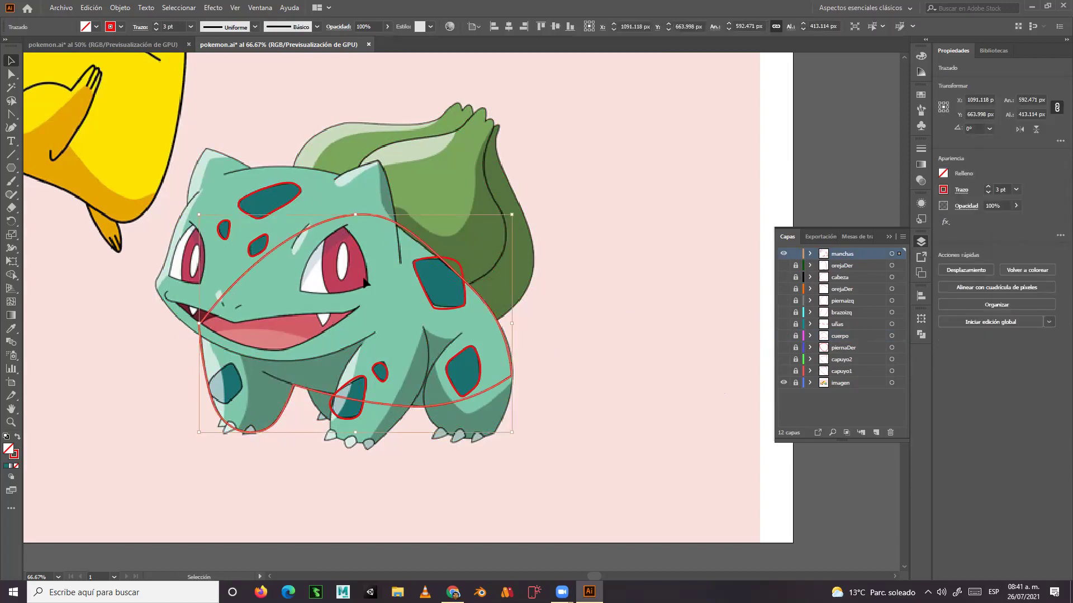
left_click(454, 309, "shift")
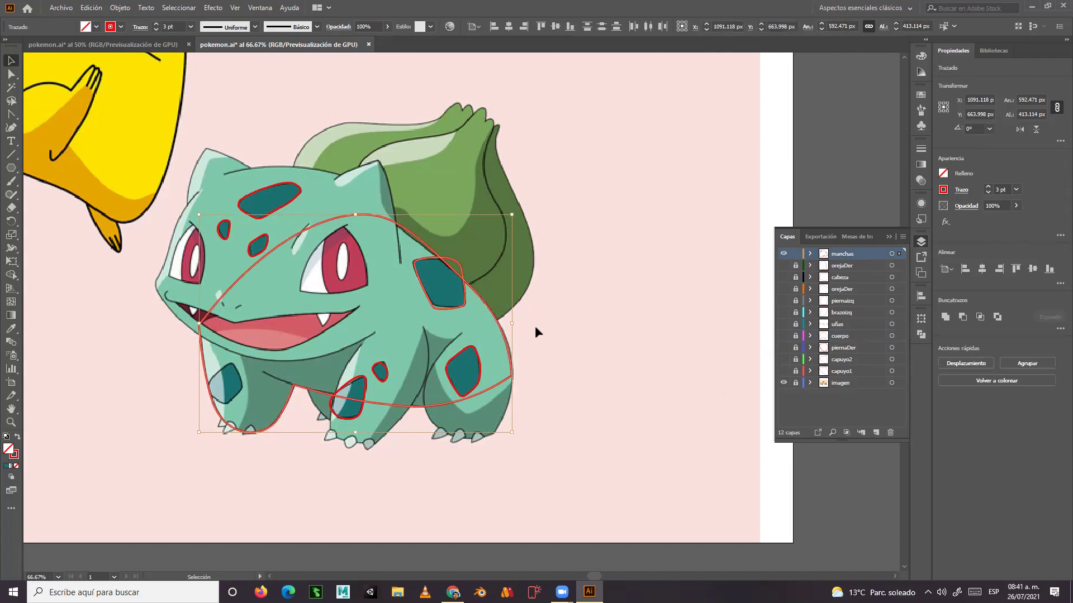
right_click(482, 302)
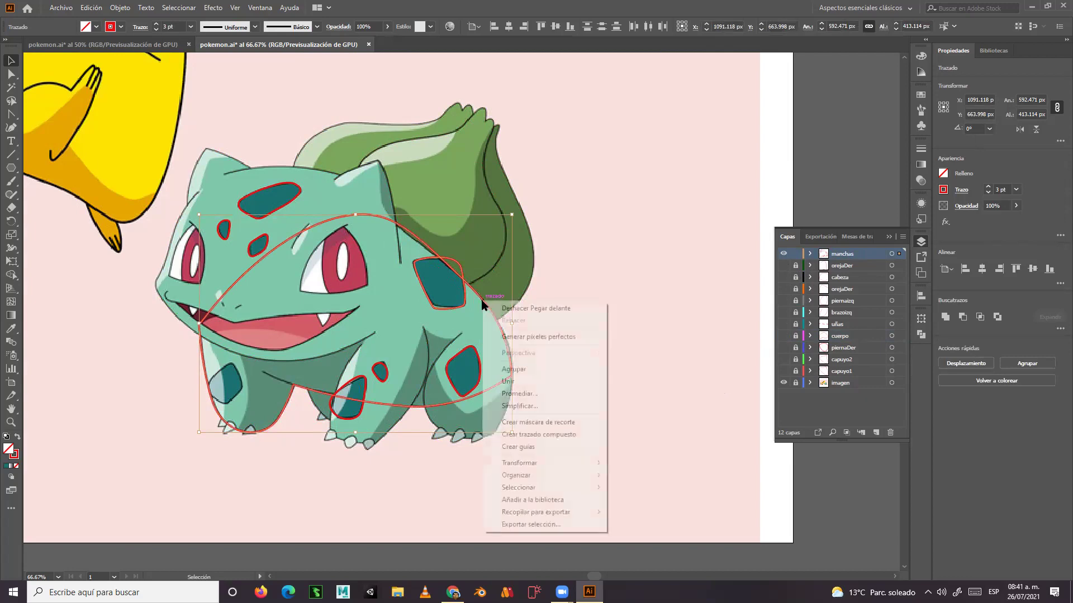
left_click(525, 423)
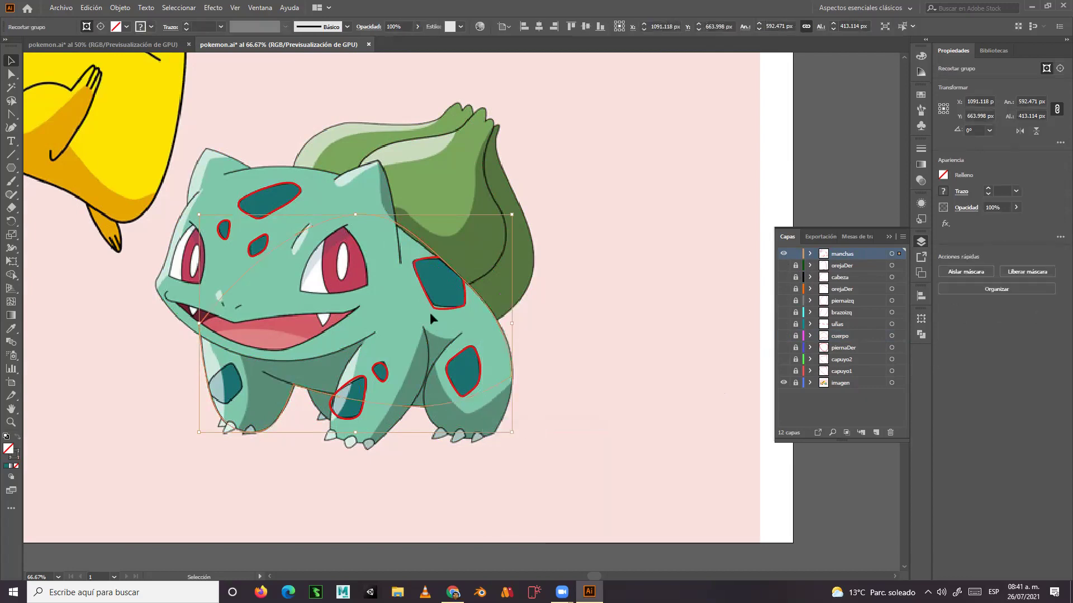
left_click(600, 285)
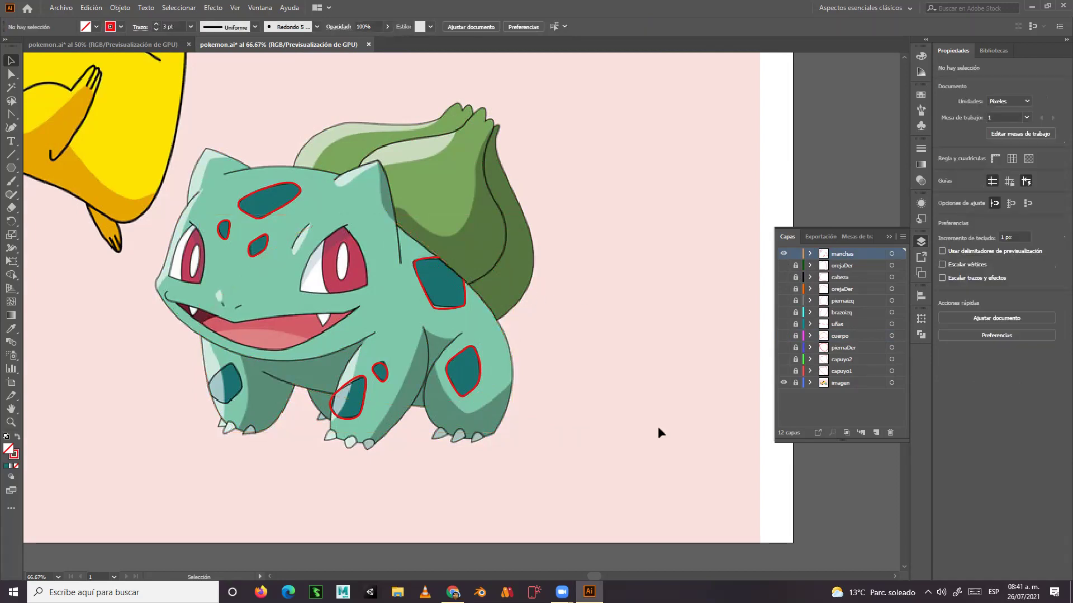
Show all the hidden layers again and examine the large front-leg spot up close.
left_click_drag(783, 266, 784, 372)
left_click(10, 422)
left_click(351, 397)
left_click(569, 413)
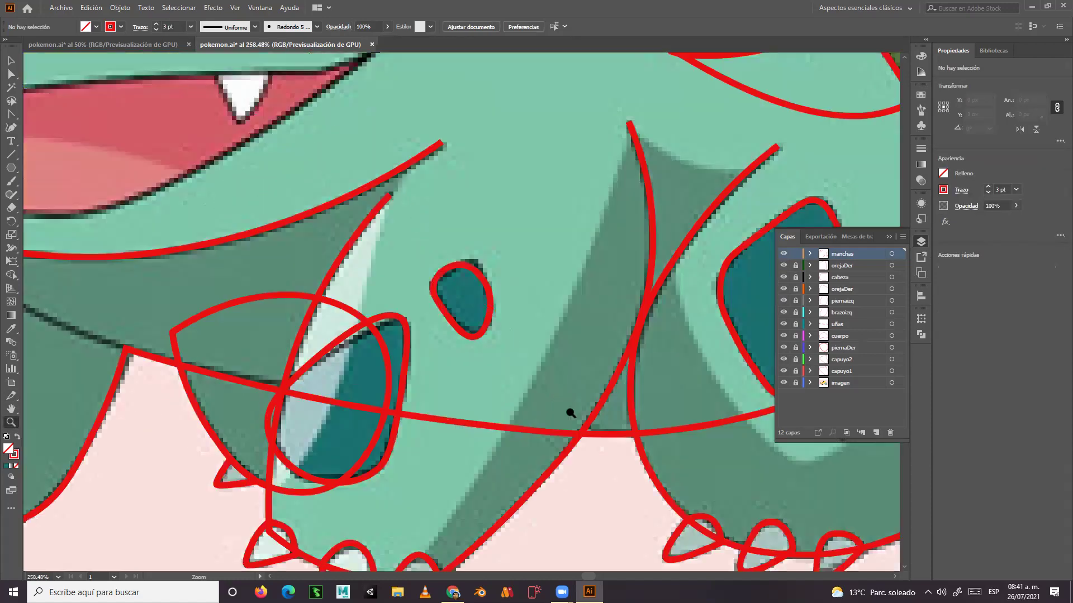
scroll(533, 347, "down", 3)
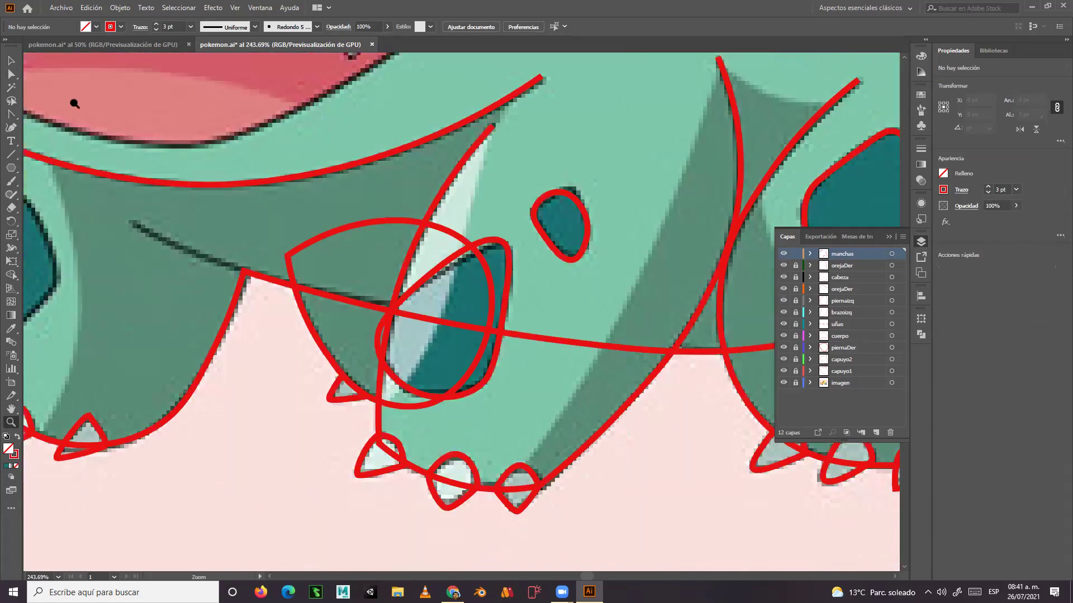
left_click(10, 61)
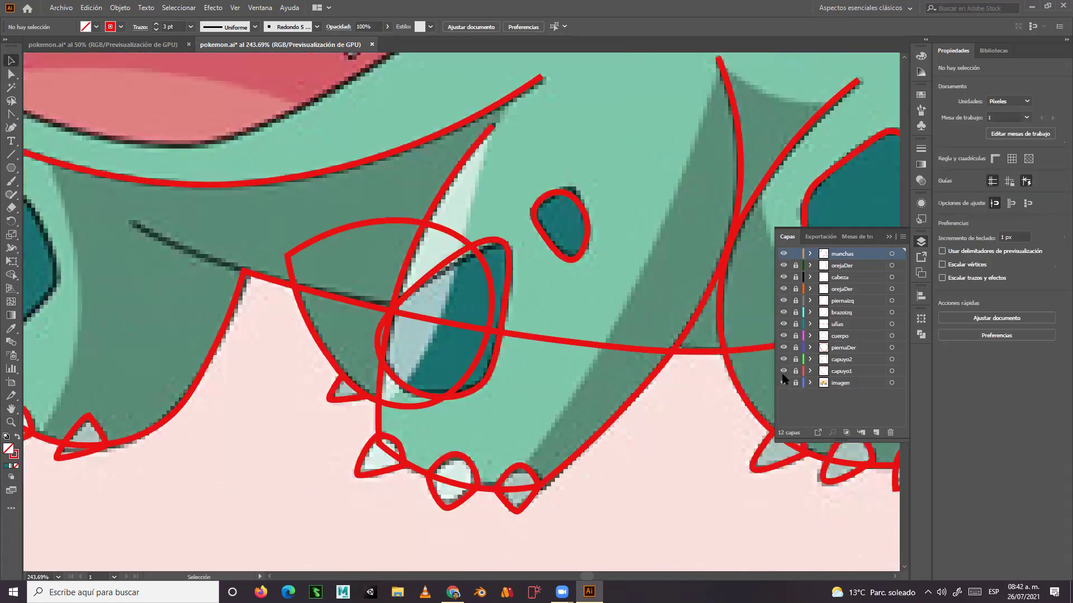
Unlock the piernaIzq layer and leave only the manchas, brazoIzq and imagen layers visible.
left_click_drag(783, 371, 783, 266)
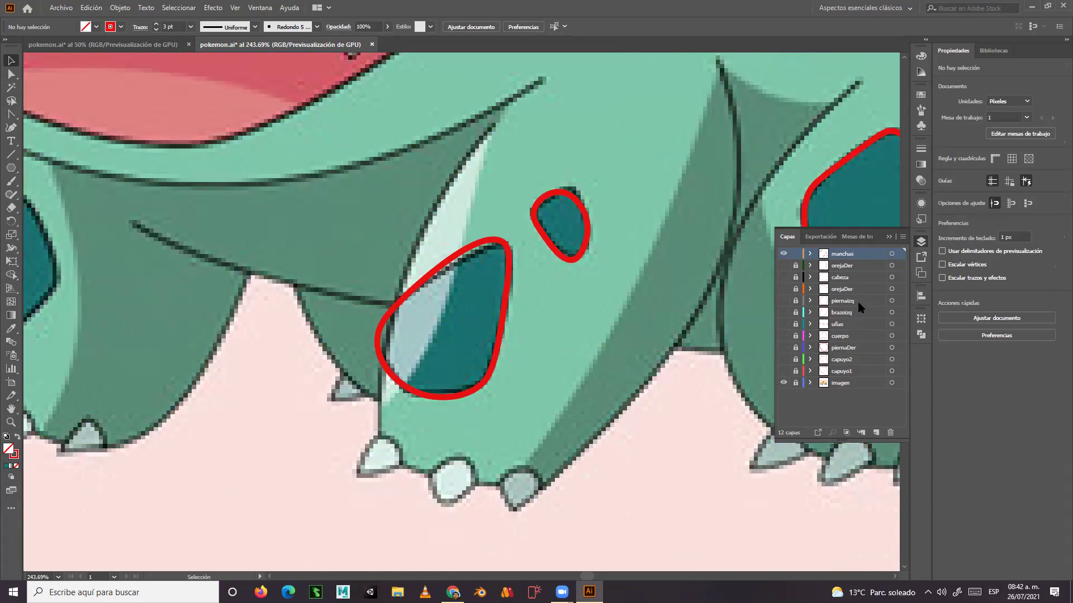
left_click(795, 300)
left_click(783, 300)
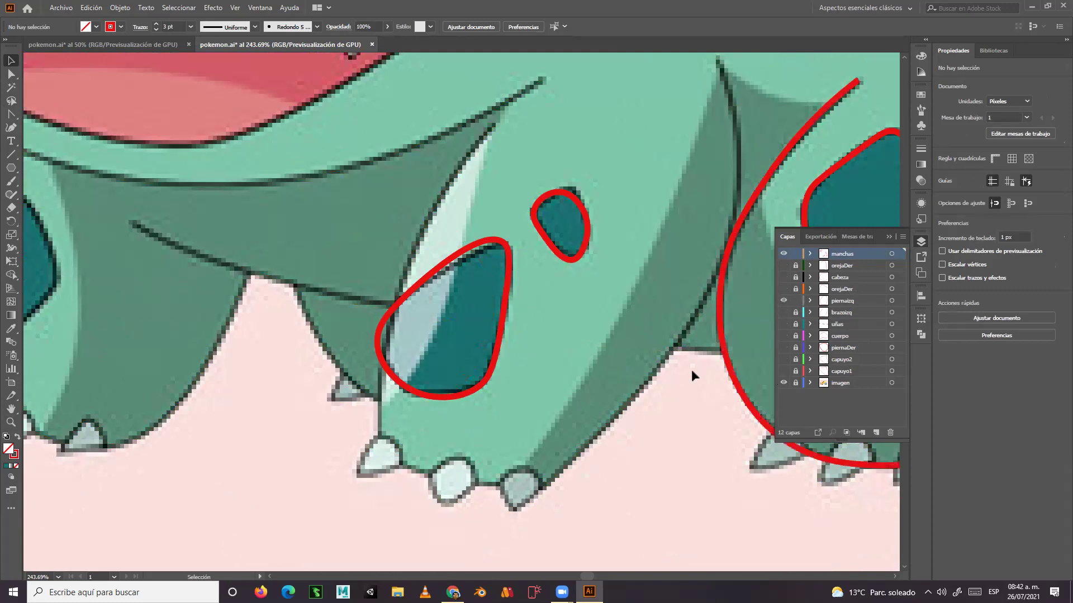
scroll(692, 370, "right", 5)
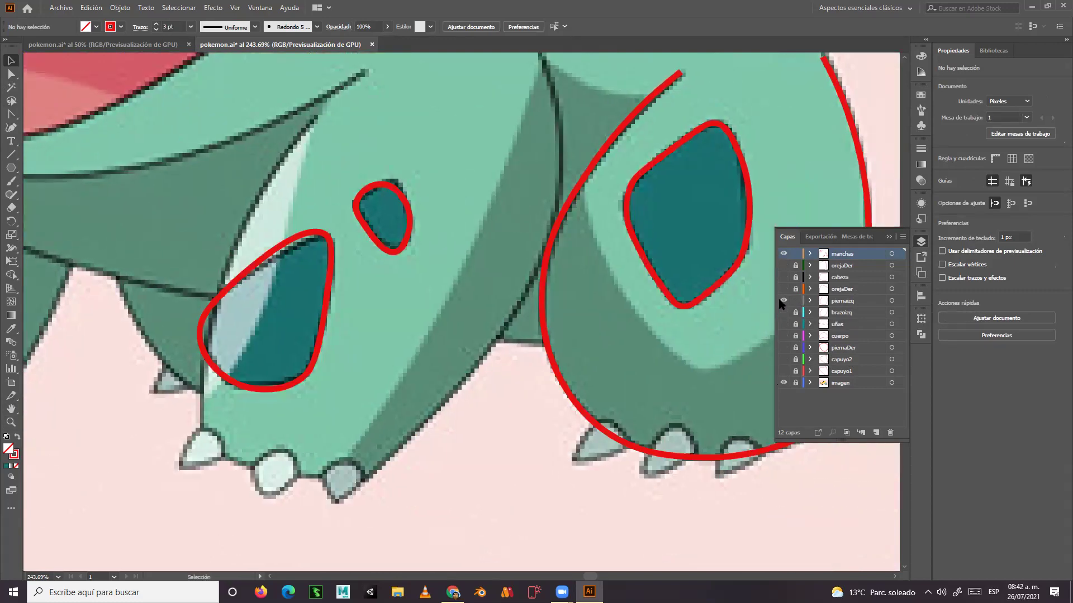
left_click(783, 302)
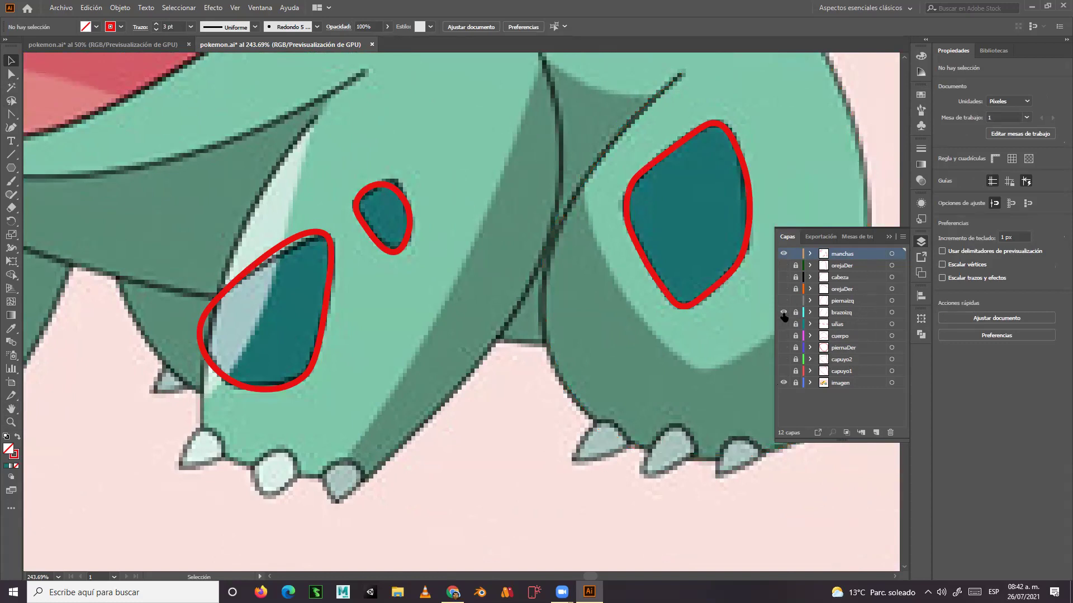
left_click(783, 312)
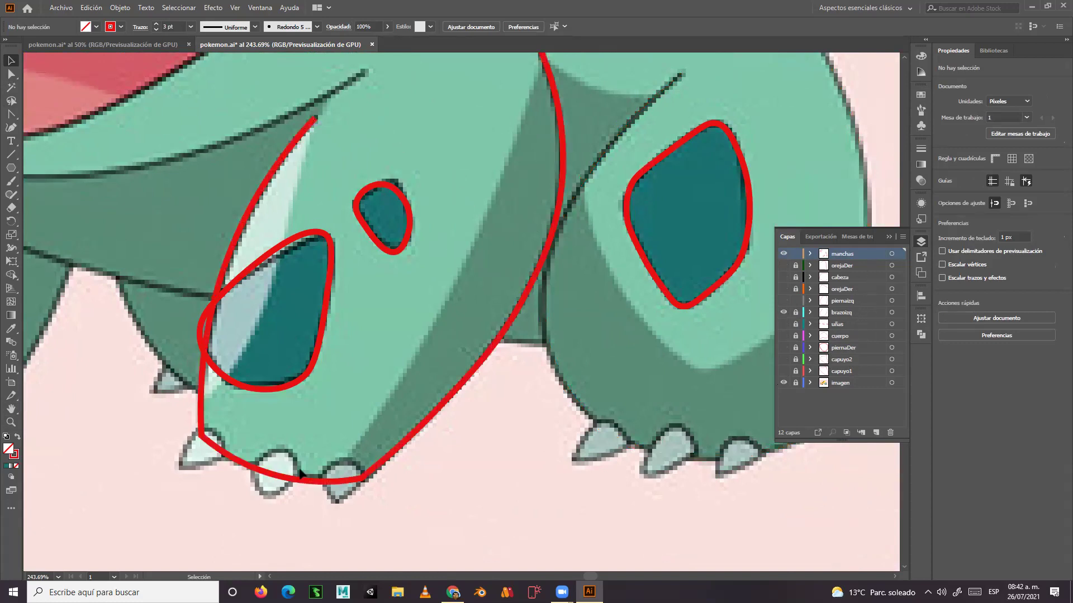
Unlock the brazoIzq layer to copy the front-leg outline, and lock the layer again.
left_click_drag(518, 271, 644, 284)
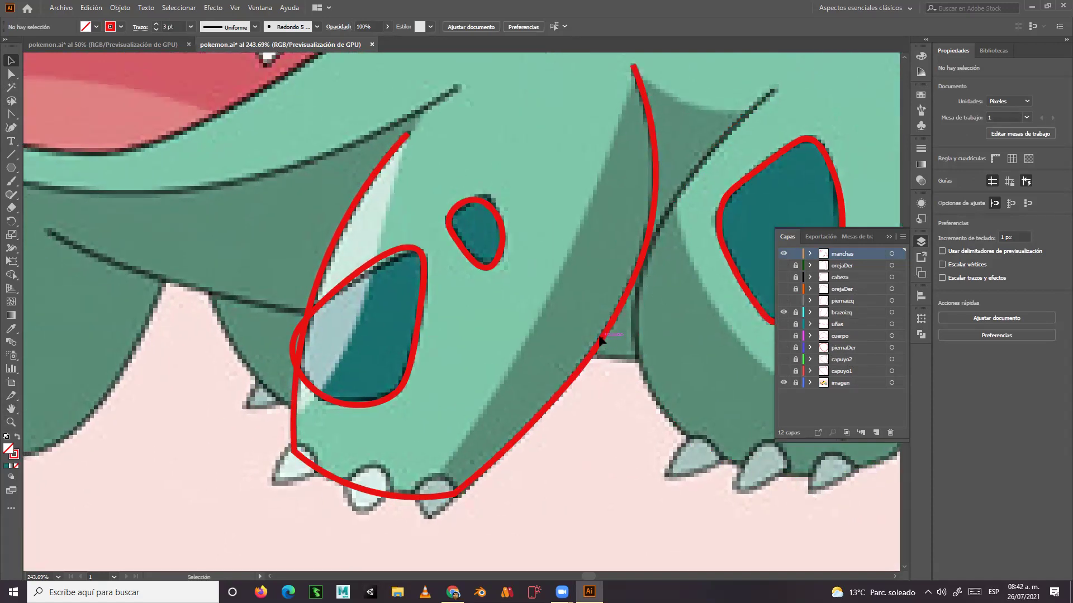
left_click(795, 312)
left_click(597, 351)
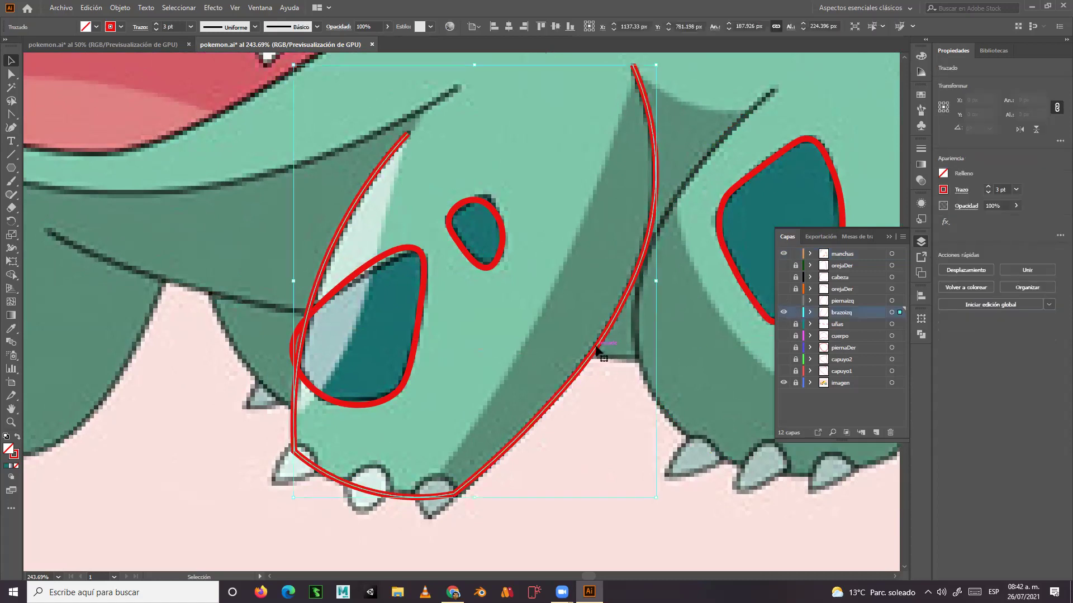
key("v")
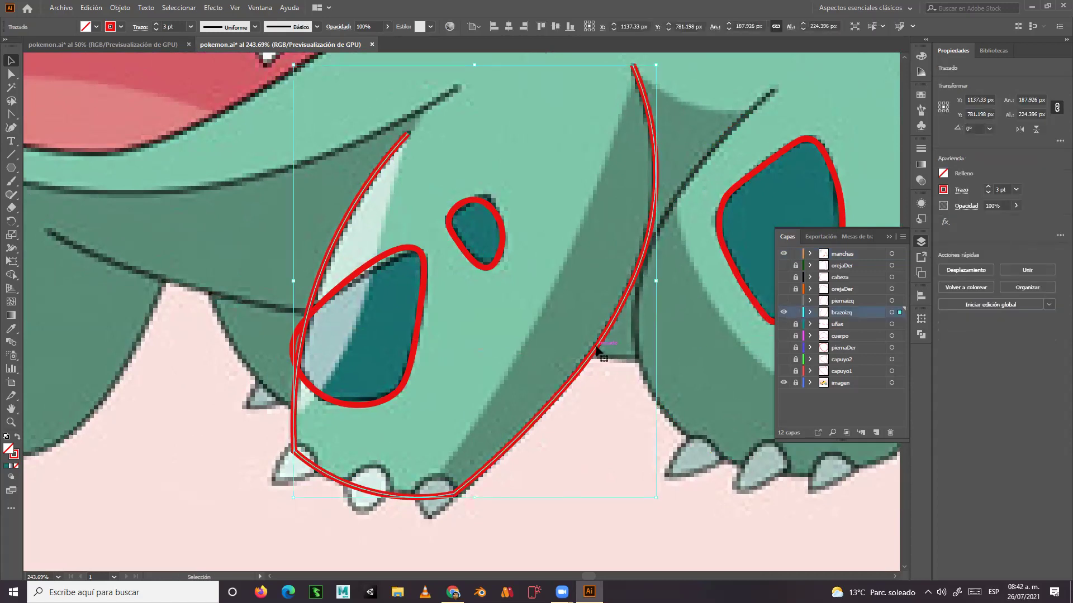
left_click(795, 312)
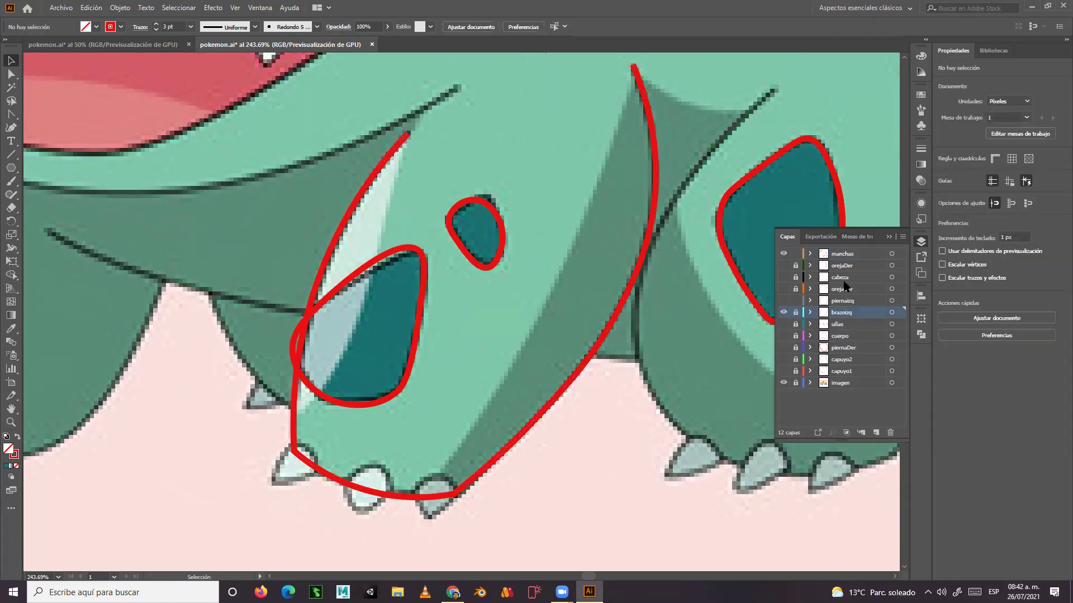
Paste the front-leg outline in front on the manchas layer and make a clipping mask from it and the large leg spot.
left_click(860, 254)
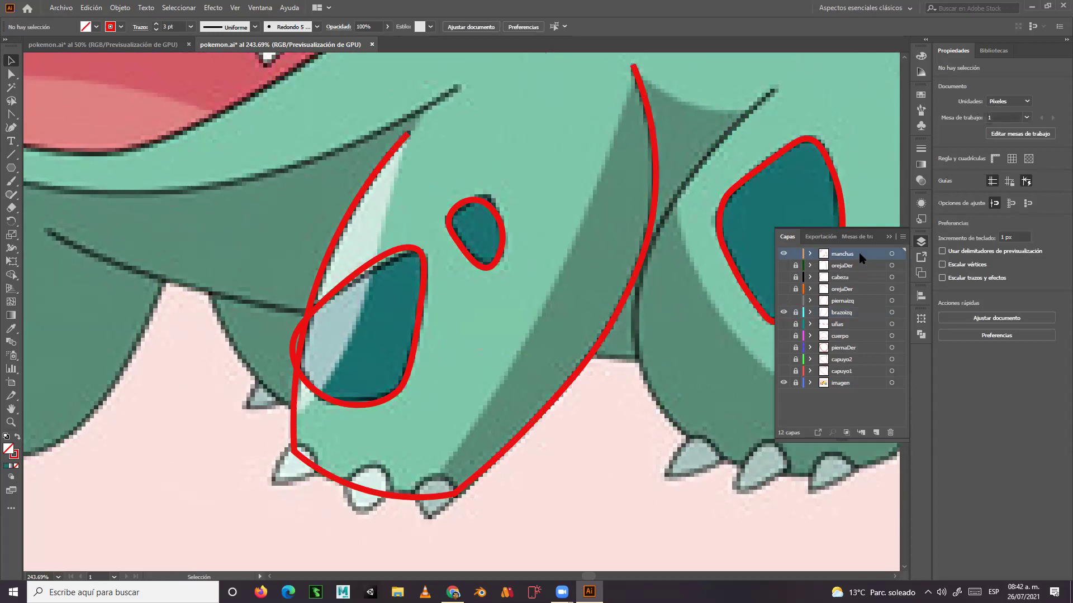
left_click(619, 344)
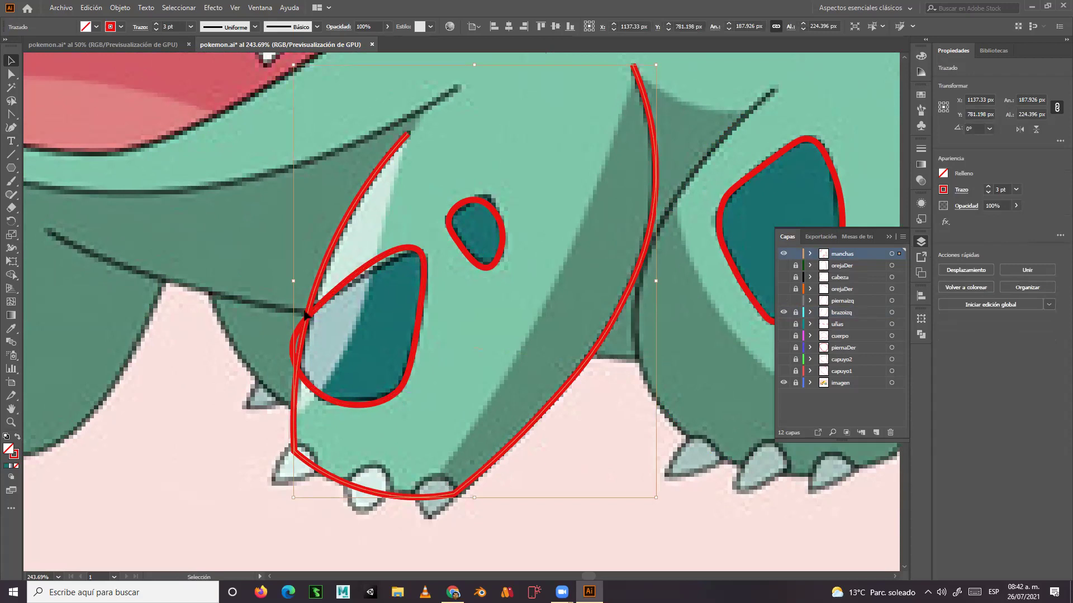
left_click(397, 392, "shift")
right_click(397, 393)
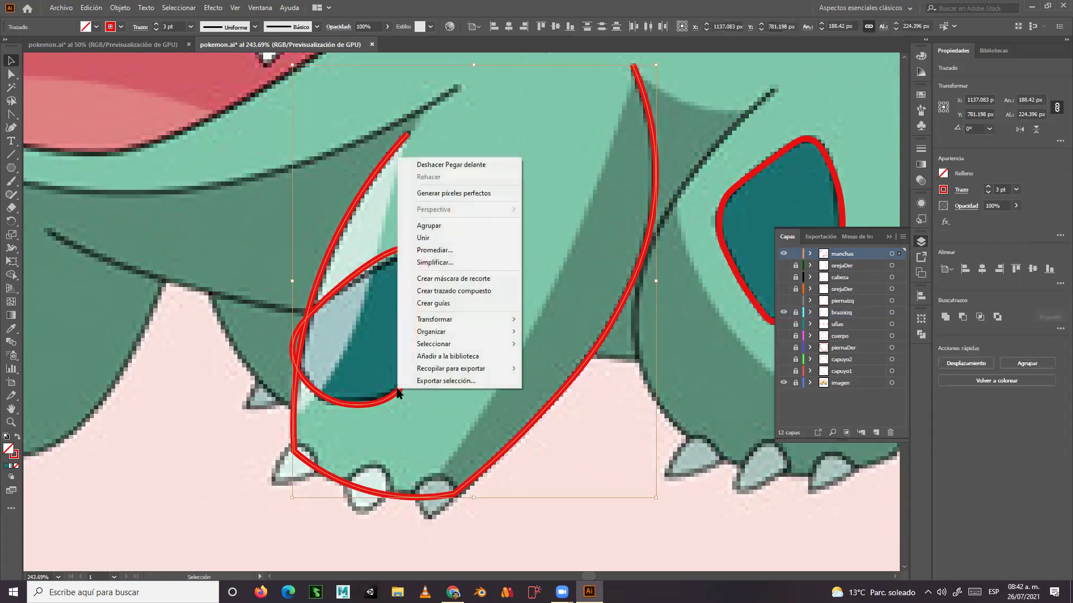
left_click(436, 279)
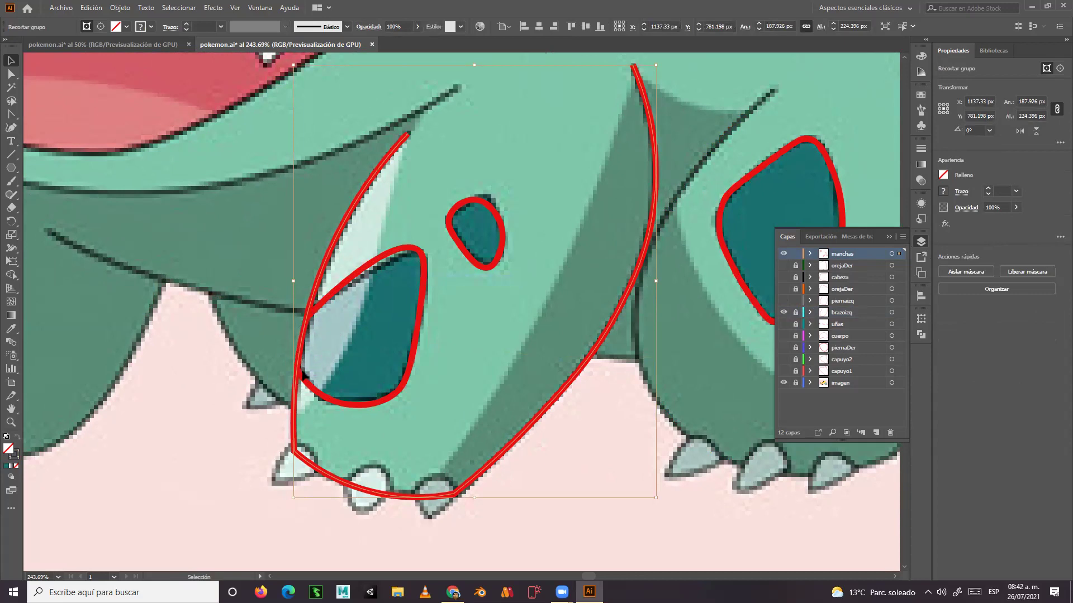
left_click(659, 530)
left_click_drag(507, 269, 564, 403)
left_click_drag(518, 316, 602, 426)
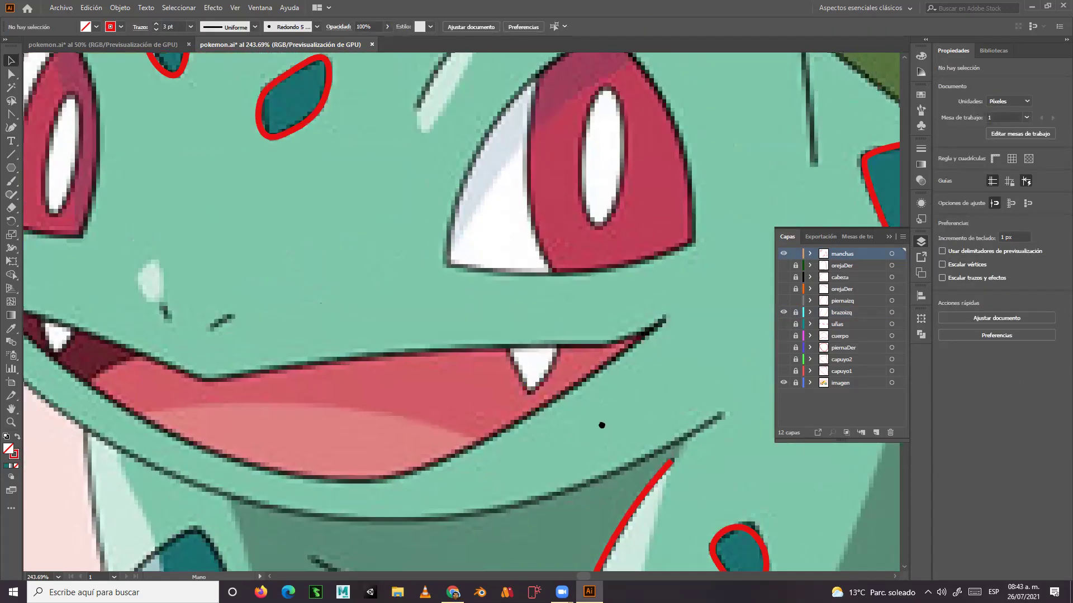
Make all the hidden layers from orejaDer down to capuyo1 visible again.
scroll(429, 256, "down", 3)
key("ctrl+minus")
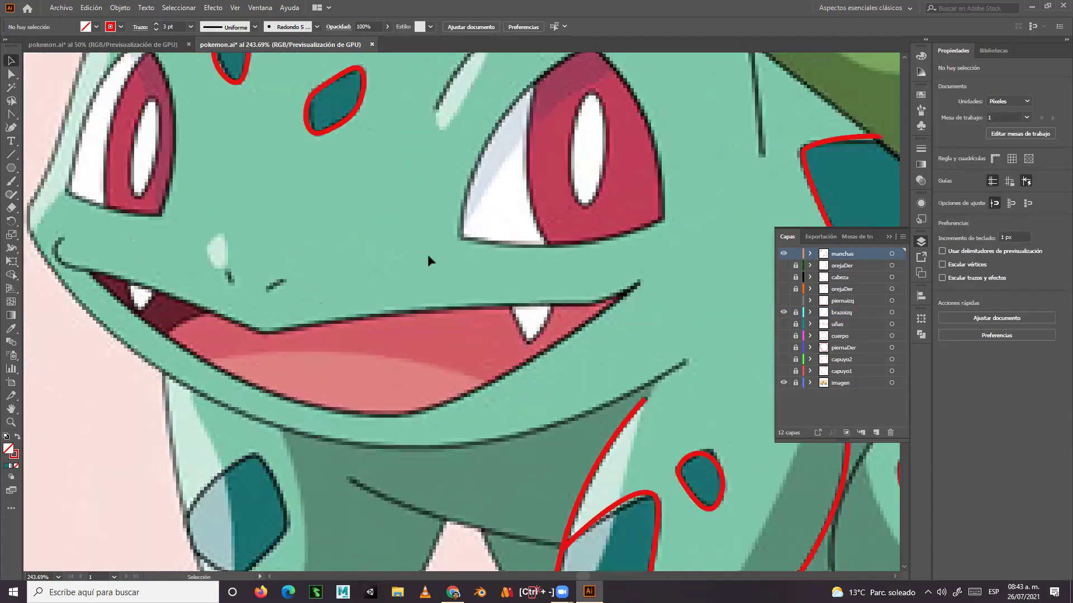
key("ctrl+minus")
key("ctrl+minus")
key("ctrl+minus")
key("ctrl+minus")
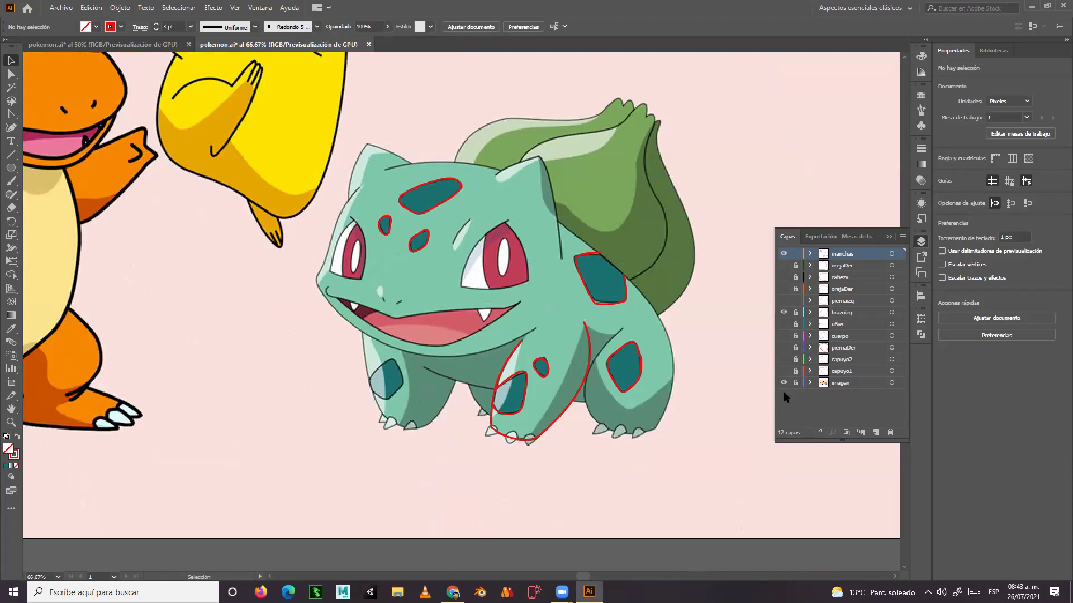
left_click_drag(783, 265, 784, 371)
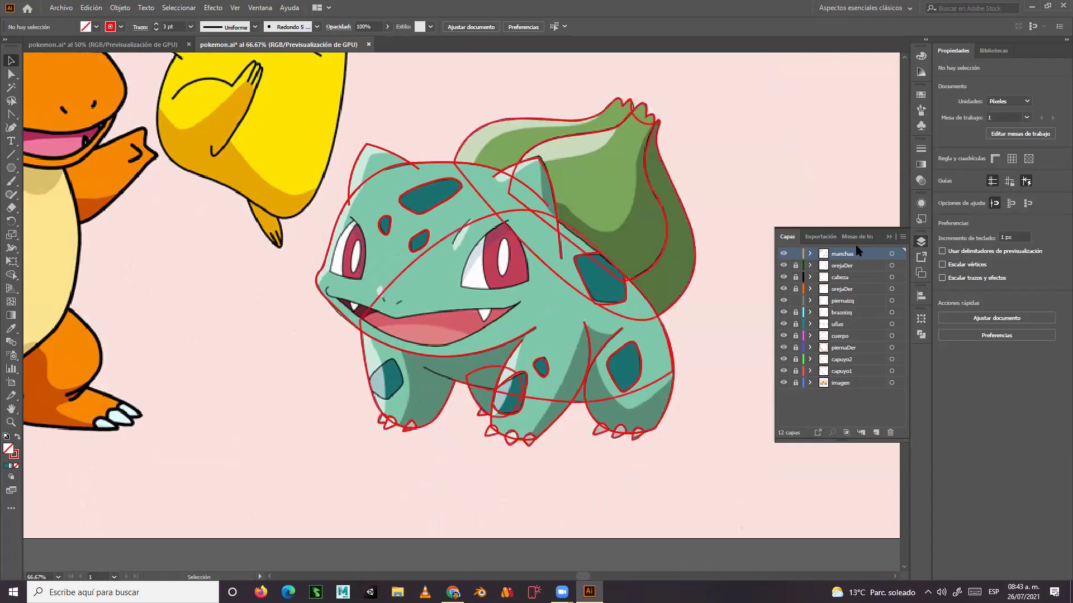
Create a new layer directly above capuyo1 and name it sombra.
left_click(849, 373)
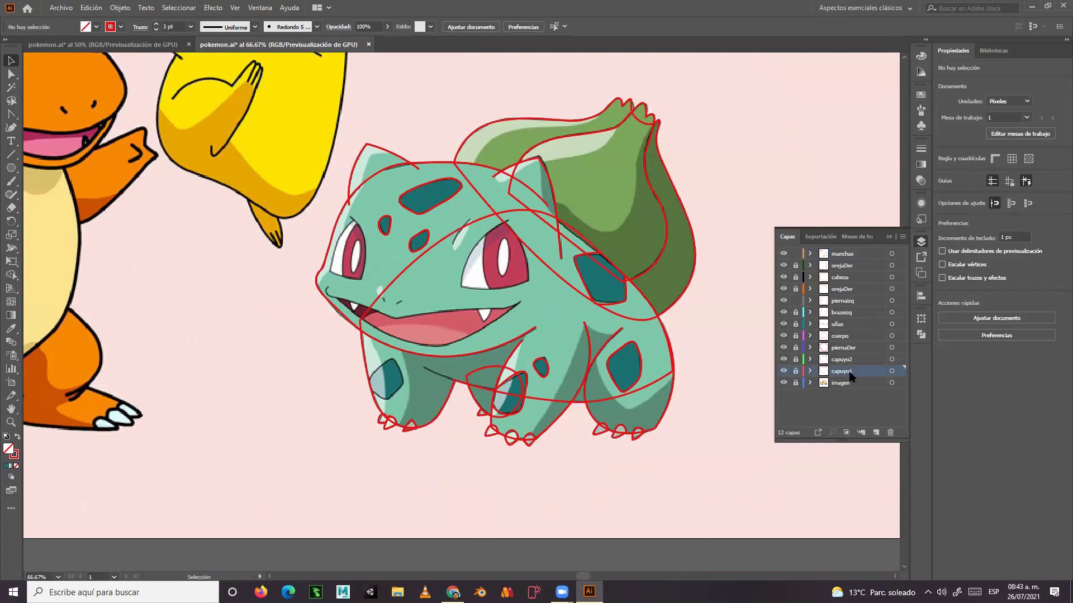
left_click(875, 433)
double_click(841, 372)
type("sombra")
left_click(864, 413)
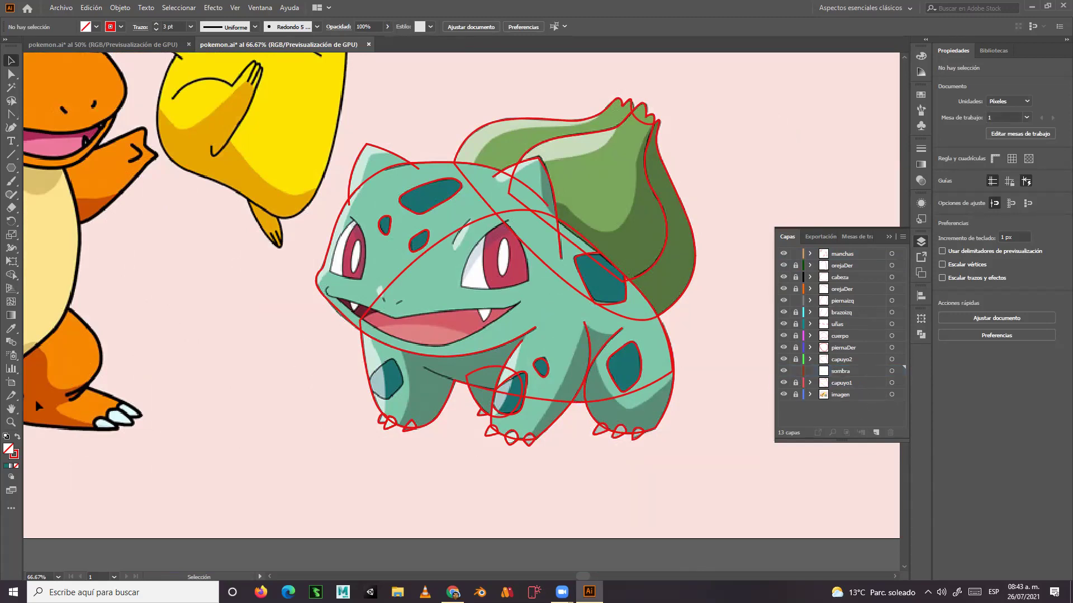
On the sombra layer, trace the edge of the bulb's dark green shadow with the Curvature tool, from behind the ear to past the tip.
left_click(10, 422)
left_click_drag(608, 209, 467, 328)
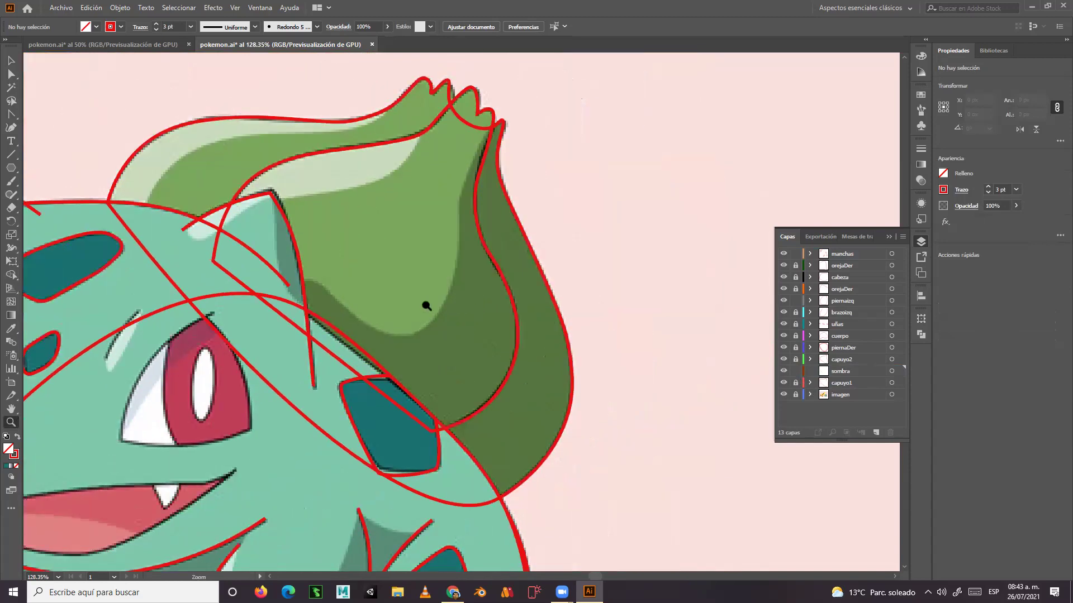
left_click(10, 127)
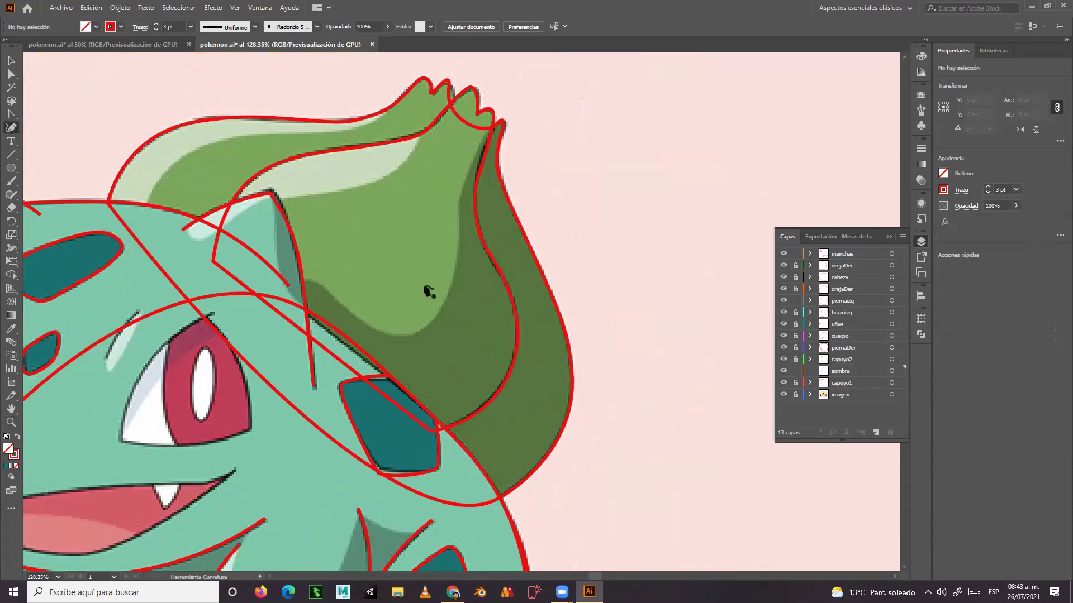
left_click(855, 371)
key("ctrl+minus")
key("ctrl+minus")
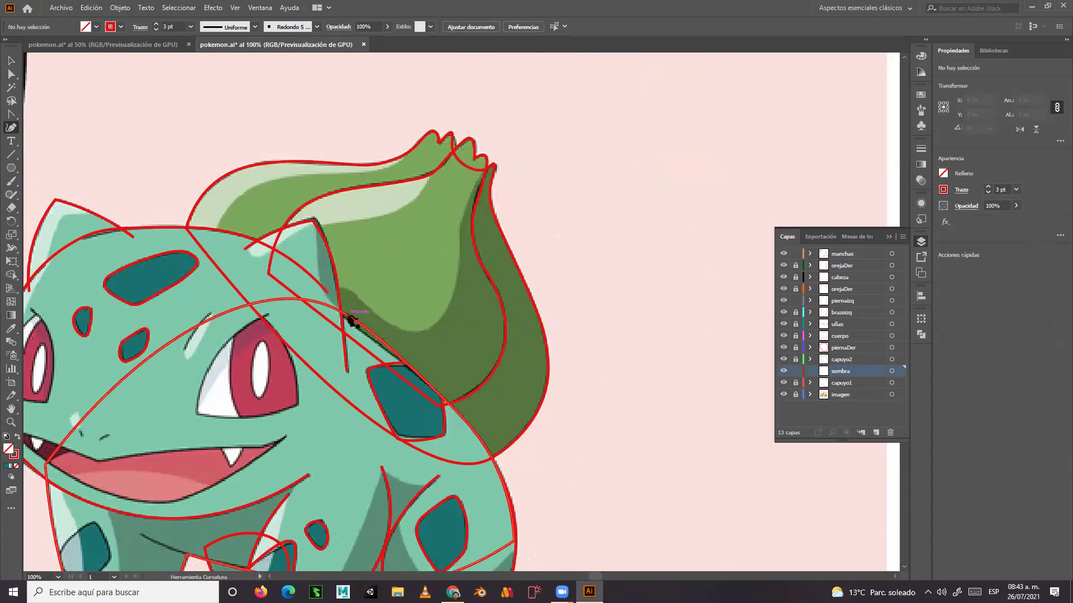
left_click(302, 324)
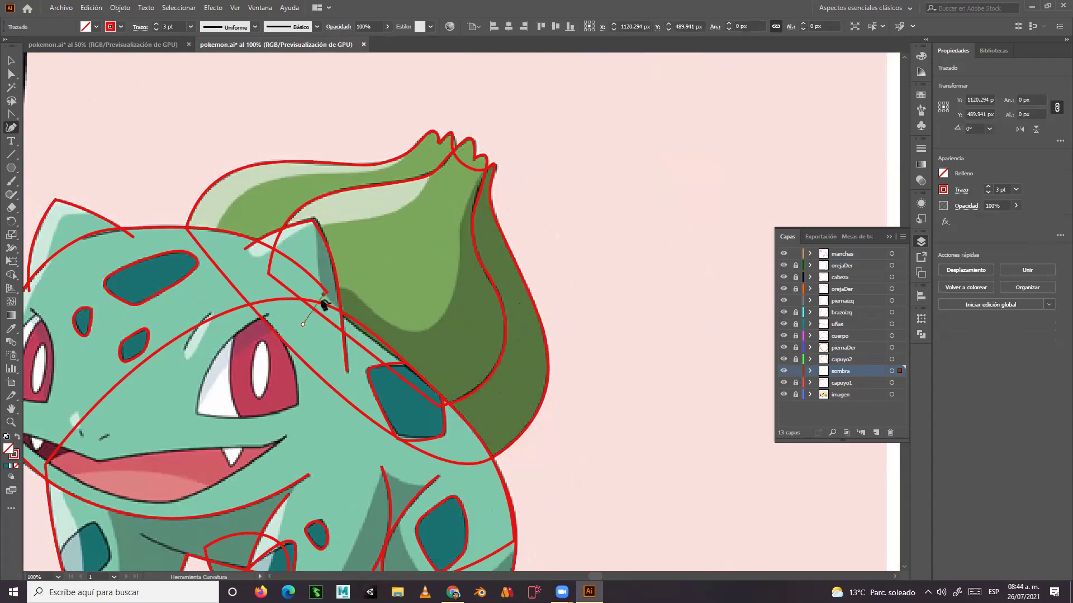
left_click(342, 290)
left_click(366, 308)
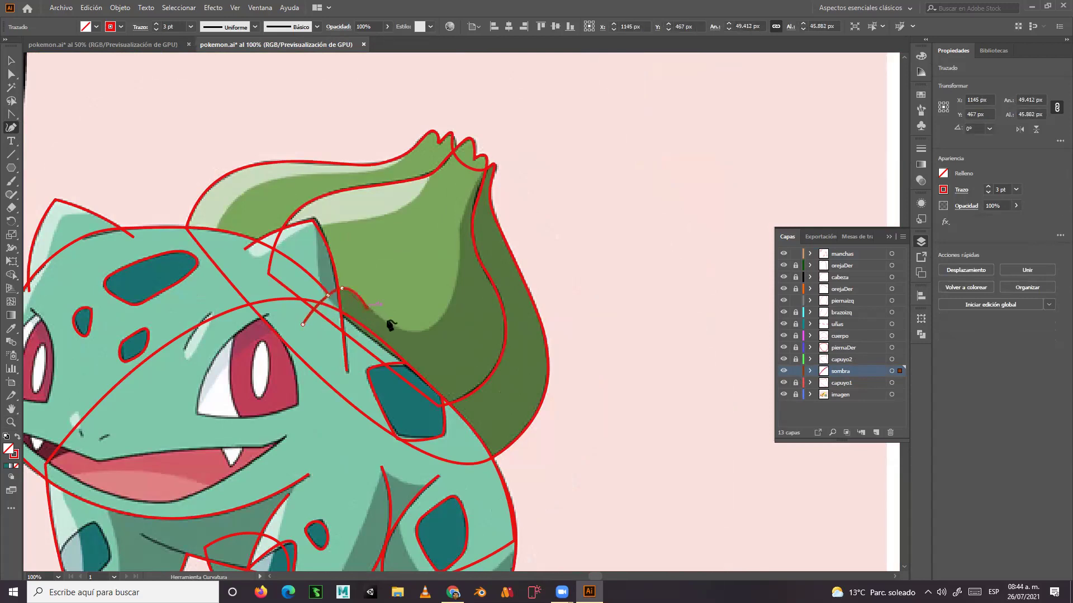
left_click(427, 331)
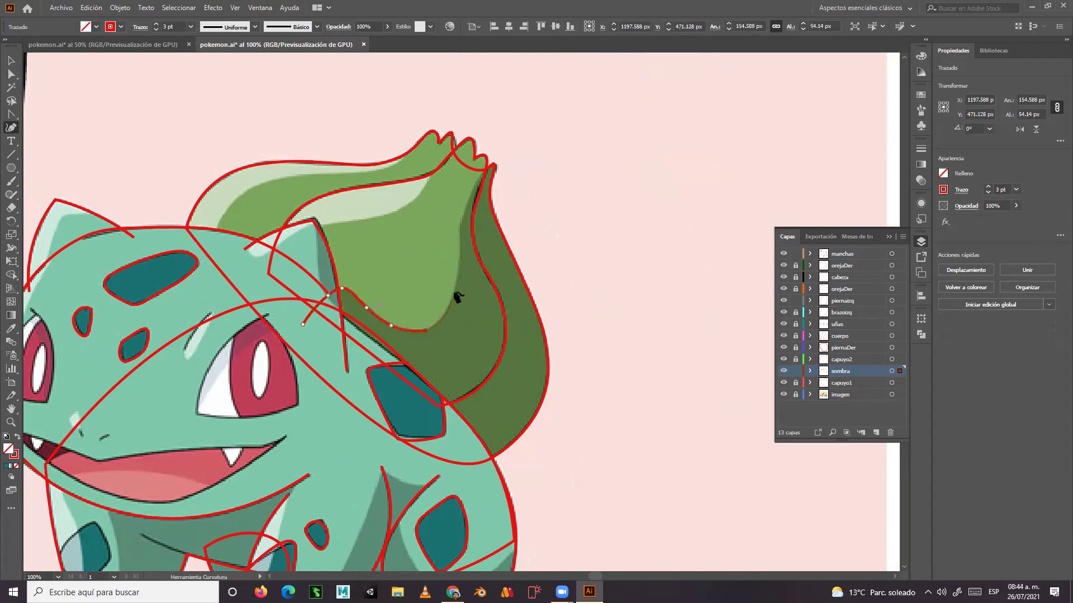
left_click(459, 266)
left_click(459, 225)
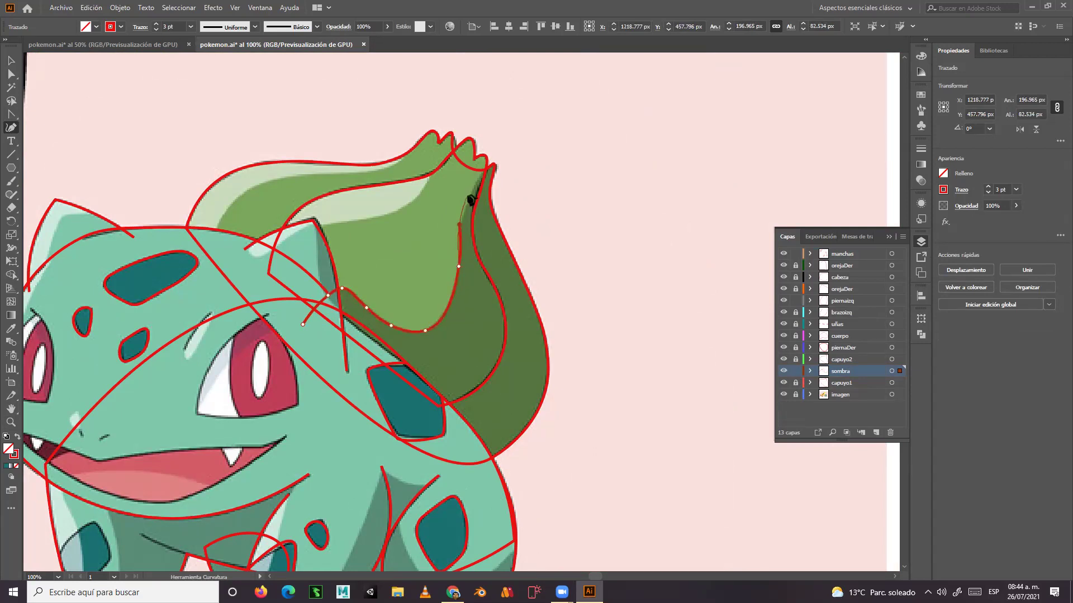
left_click(471, 191)
left_click(506, 150)
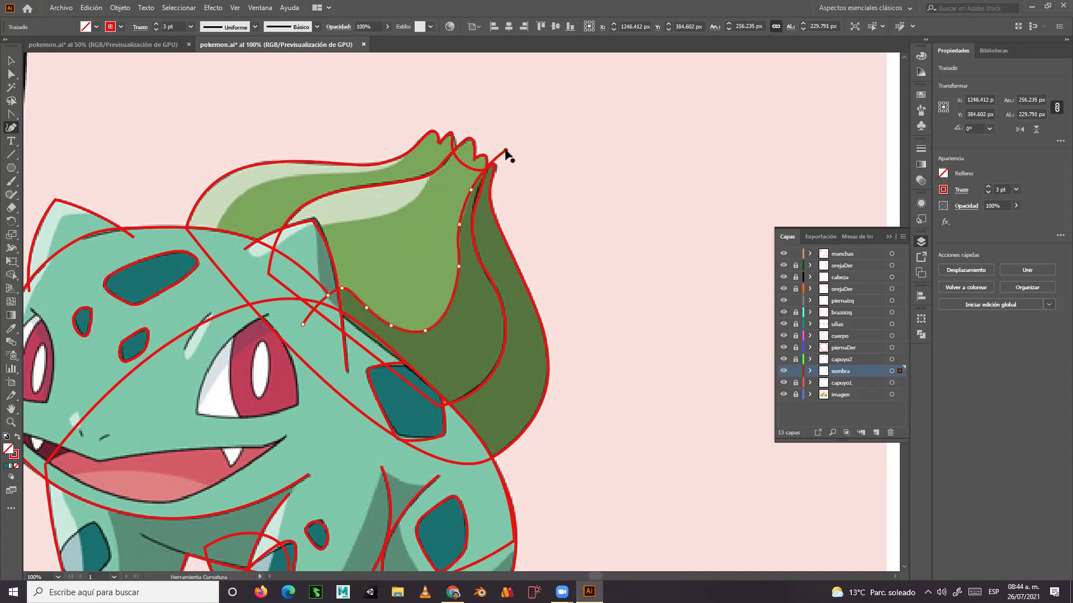
Close the shadow shape with straight-cornered segments running outside the bulb and back across the body to the starting point.
left_click(665, 350)
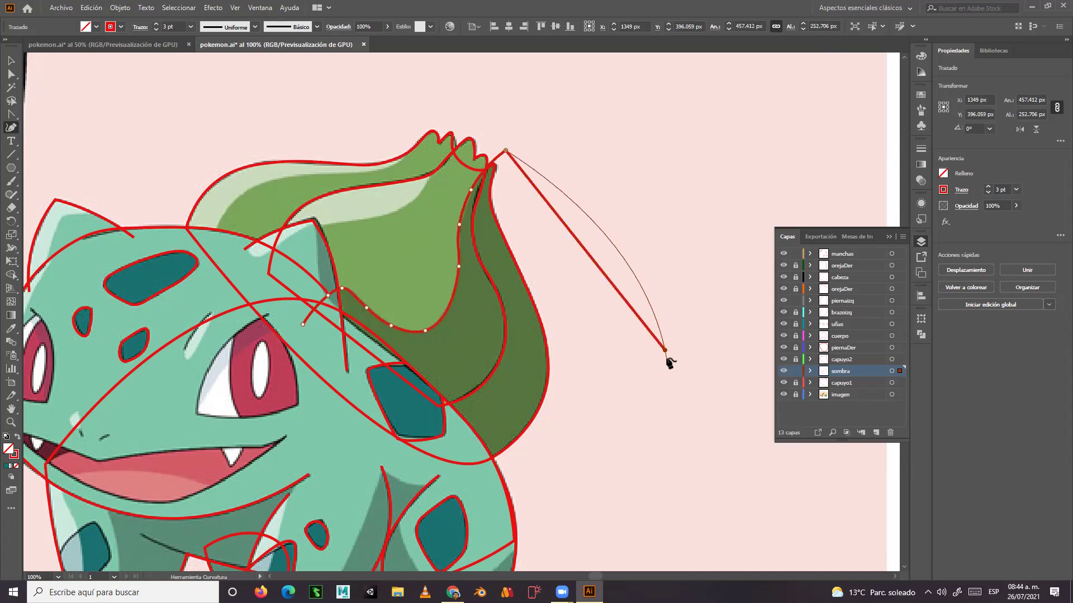
key("Escape")
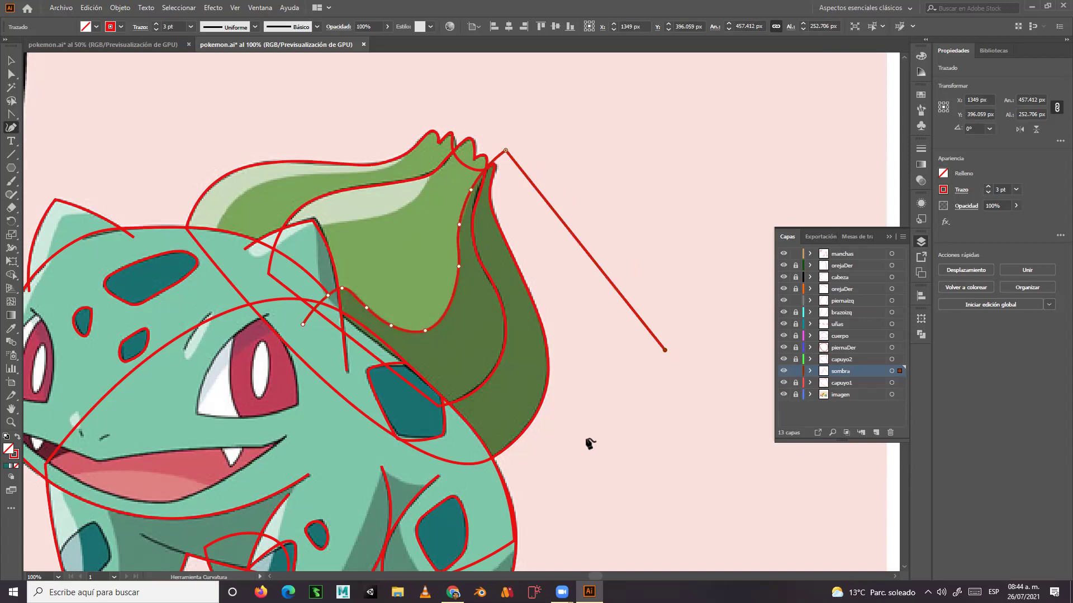
left_click(471, 517)
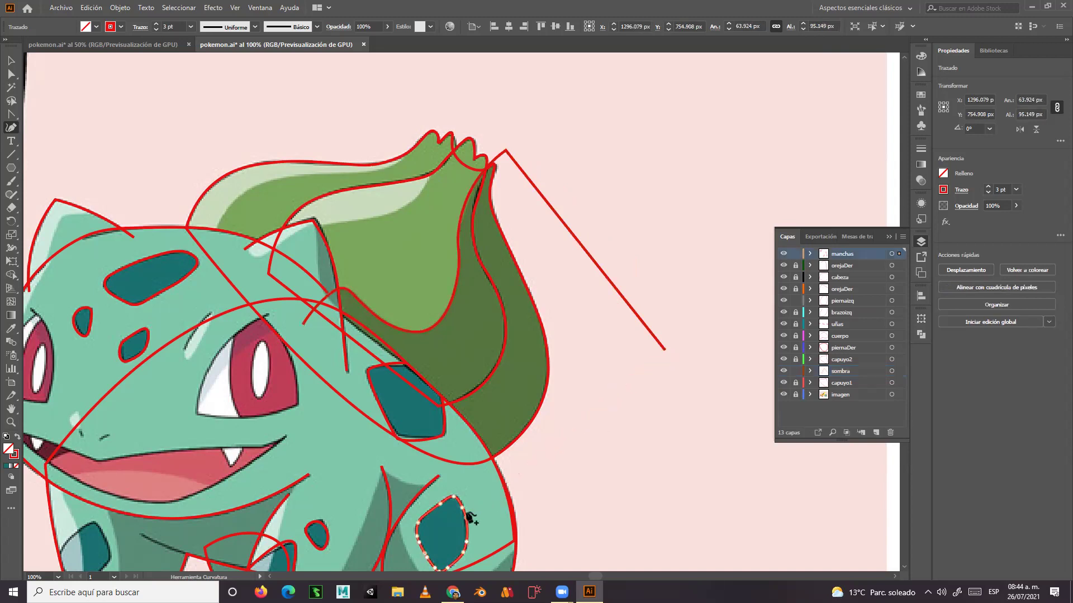
key("ctrl+z")
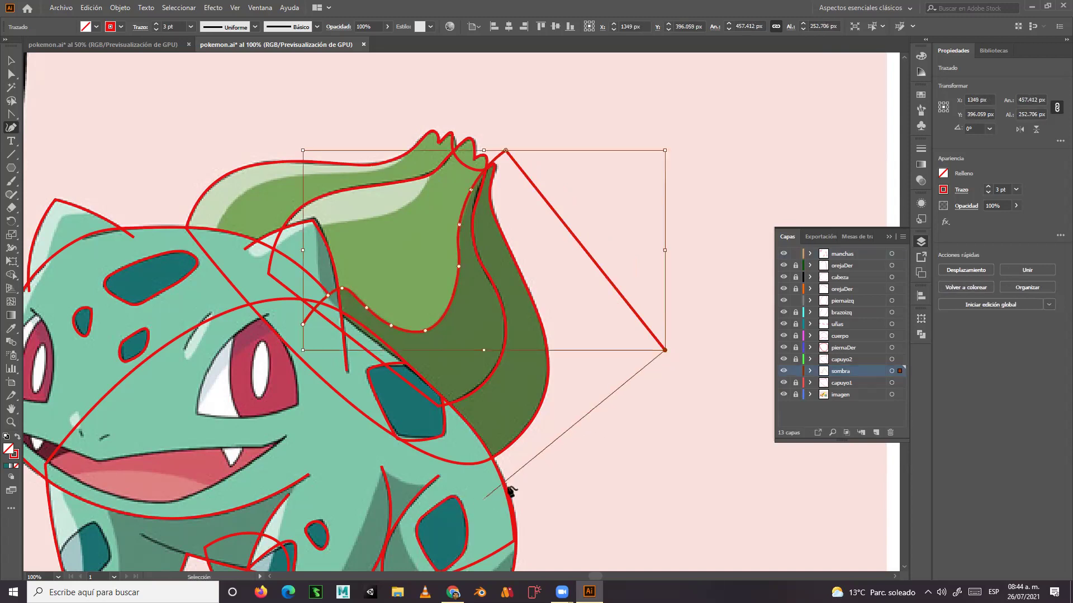
left_click(538, 476)
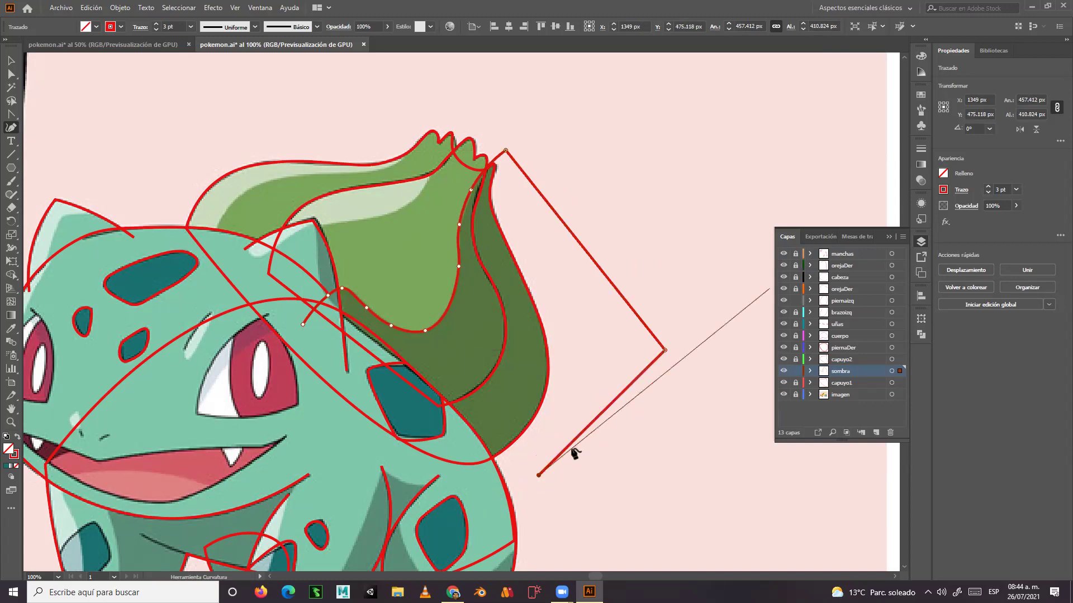
left_click(358, 423)
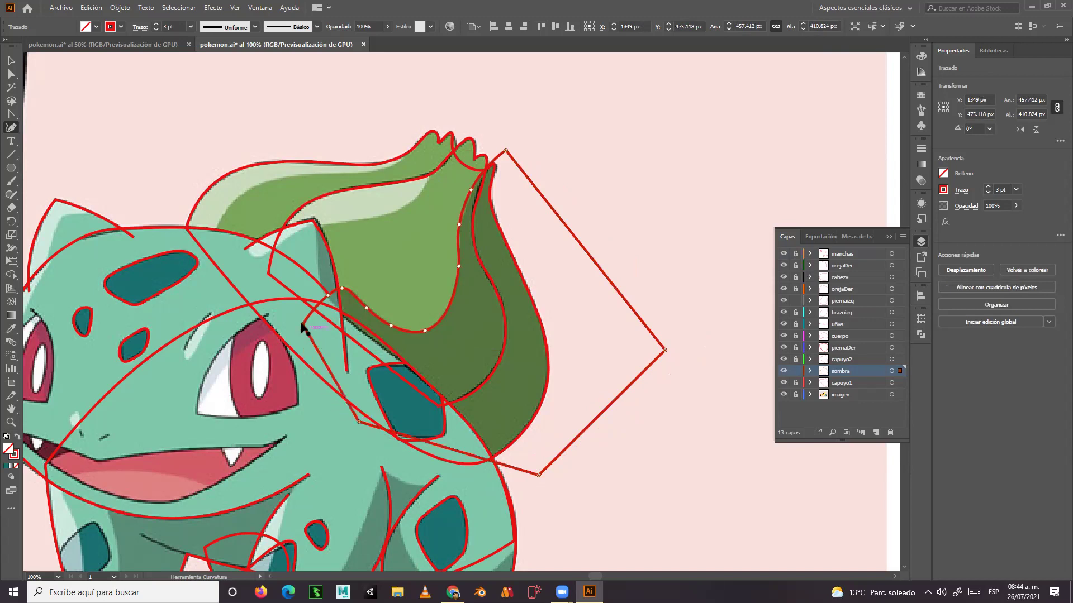
Try moving the closed shadow shape away from the bulb and undo the move.
left_click(11, 60)
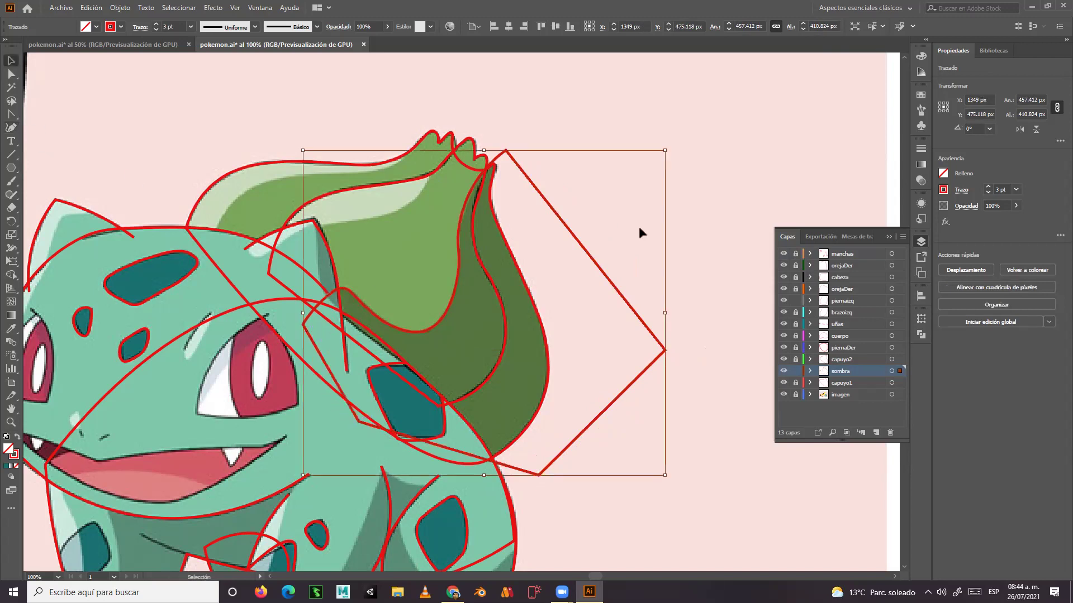
left_click_drag(585, 246, 717, 146)
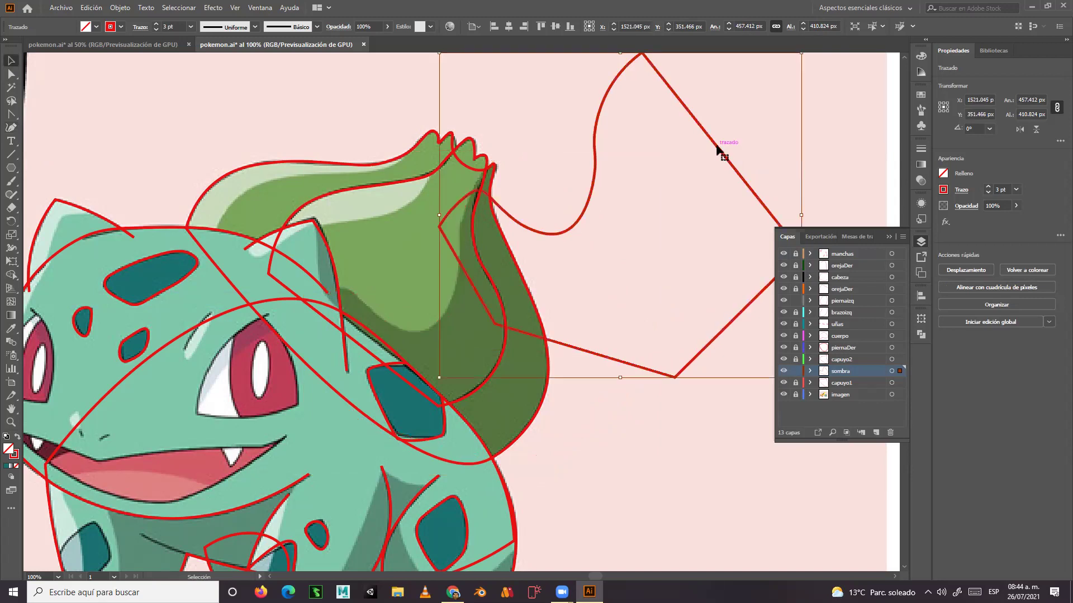
key("ctrl+z")
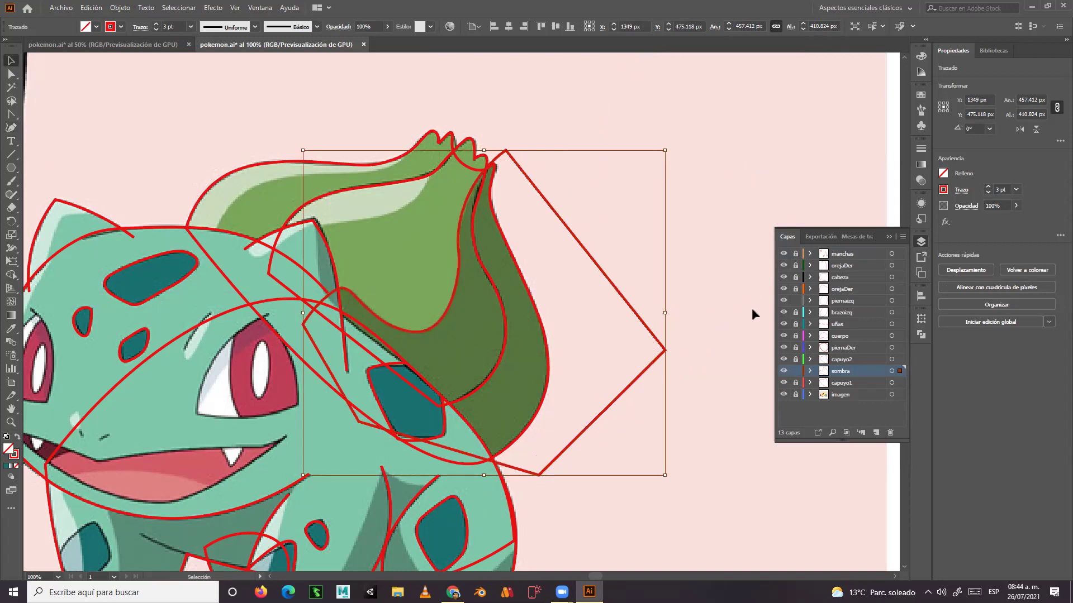
Hide the layers between manchas and capuyo1 except sombra, copy the bulb outline from the unlocked capuyo1 layer, and lock it again.
left_click_drag(784, 265, 785, 372)
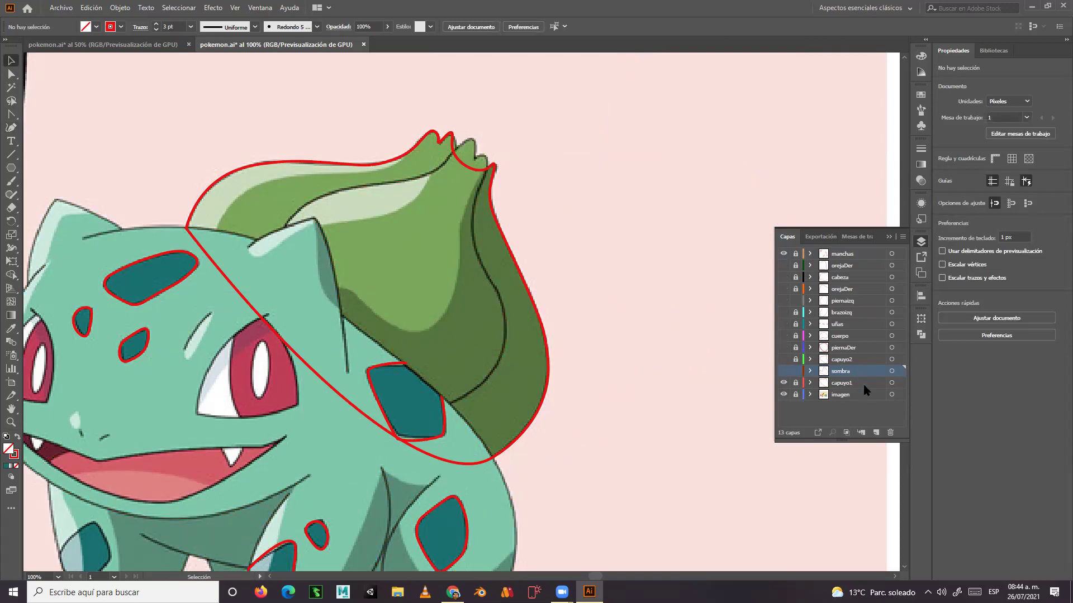
left_click(783, 371)
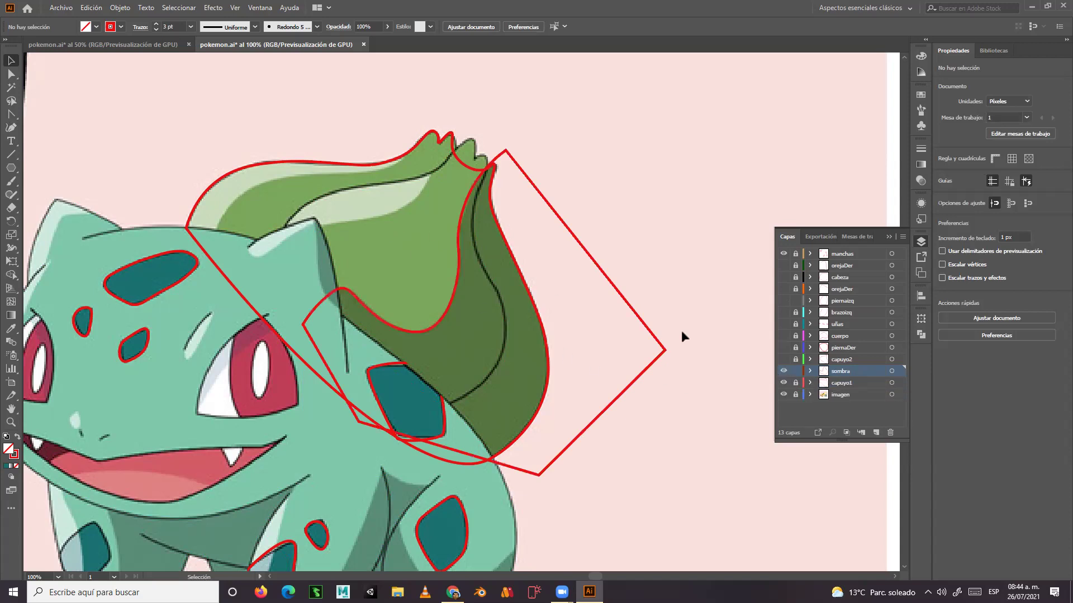
left_click(796, 382)
left_click(370, 169)
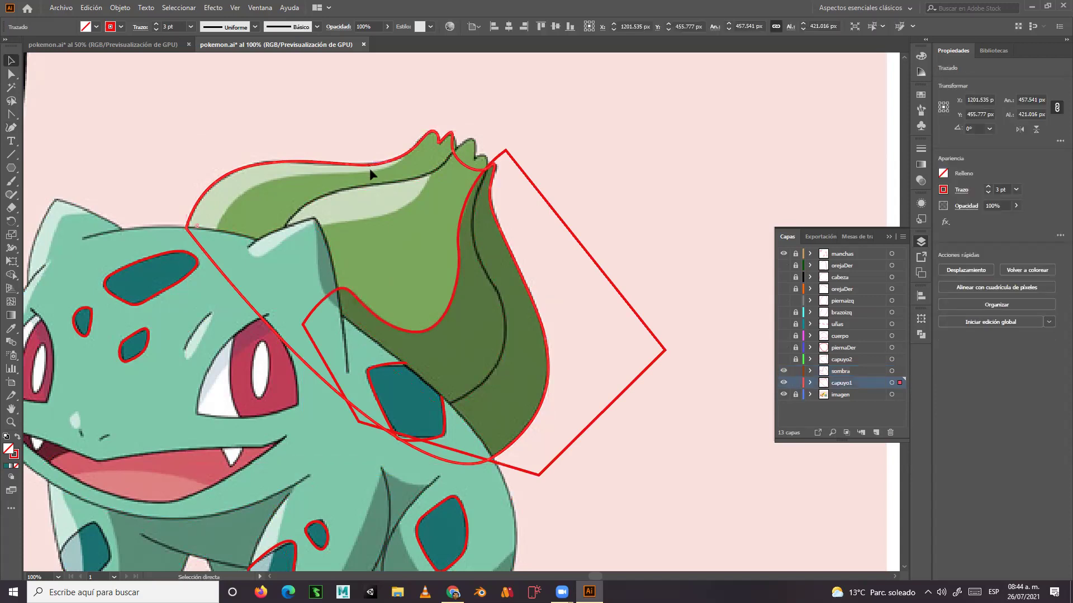
key("v")
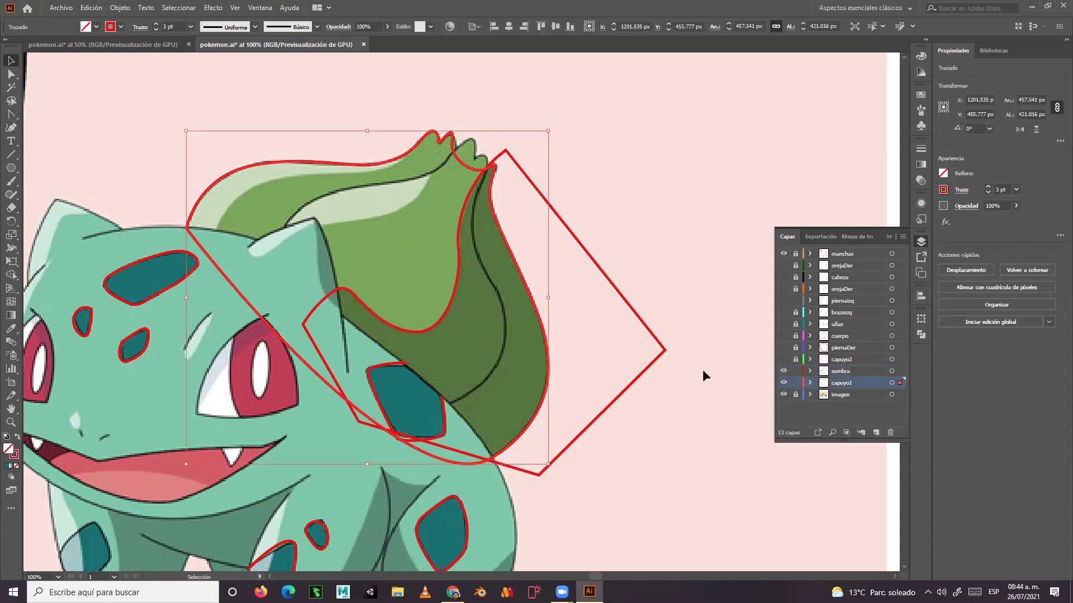
left_click(796, 382)
left_click(857, 371)
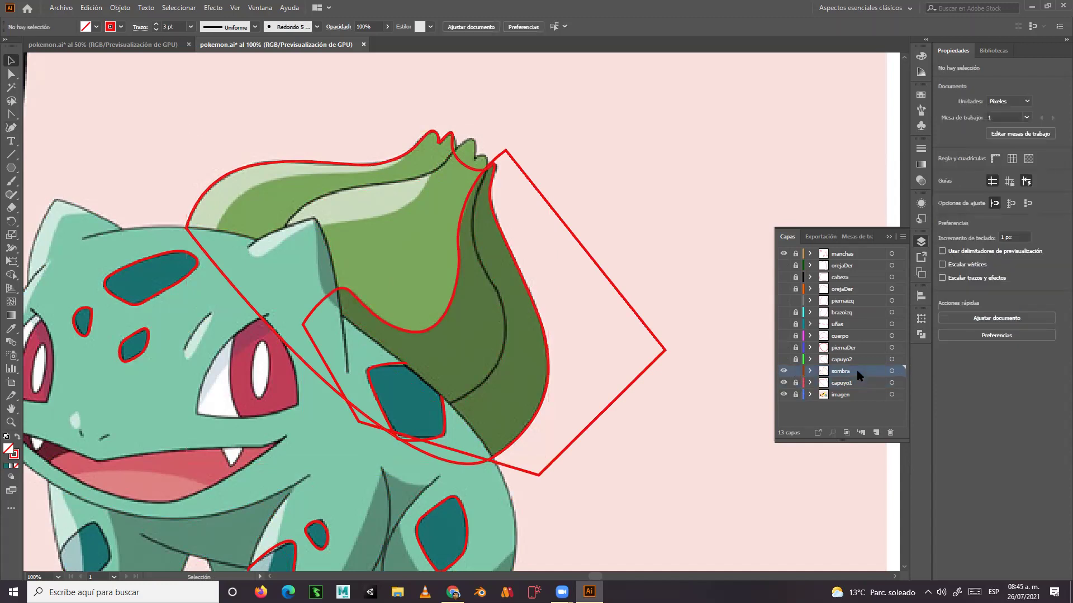
Paste the bulb outline in front on the sombra layer and make a clipping mask from it and the shadow shape.
key("ctrl+a")
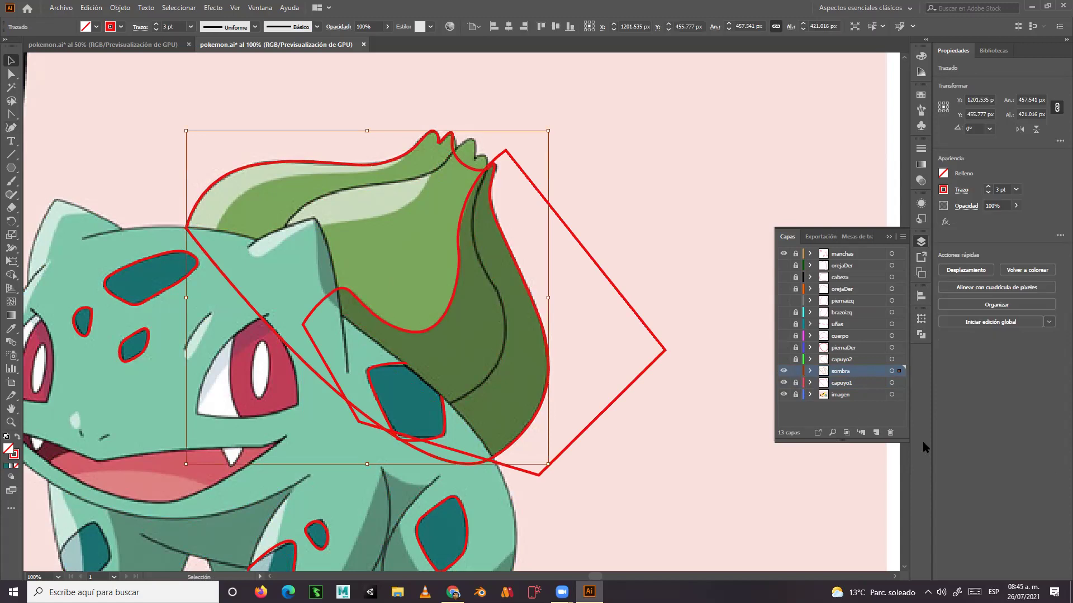
left_click(632, 312, "shift")
right_click(632, 310)
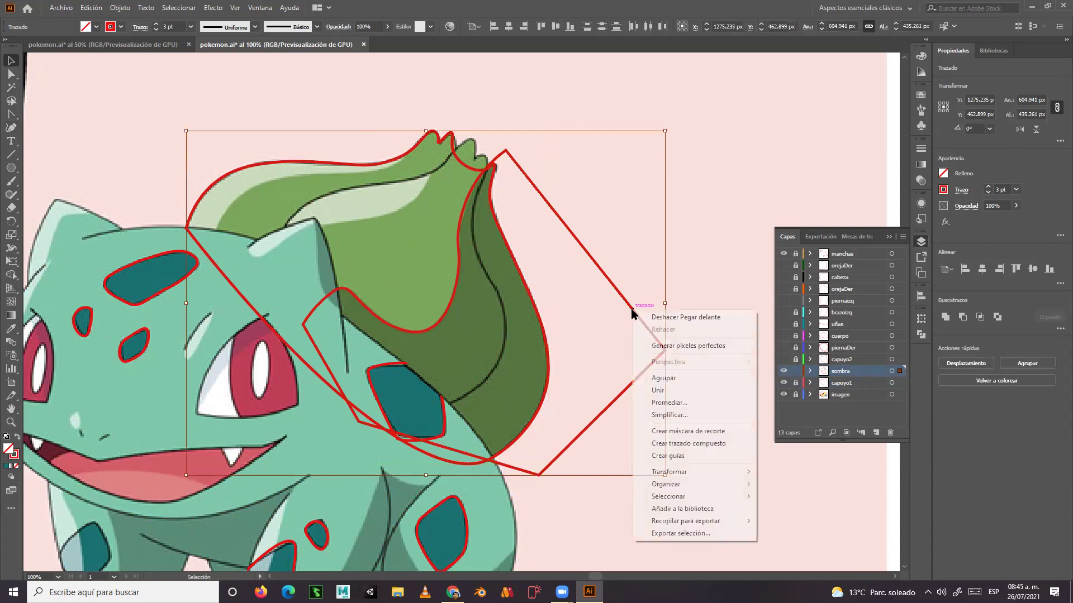
left_click(663, 431)
left_click(612, 337)
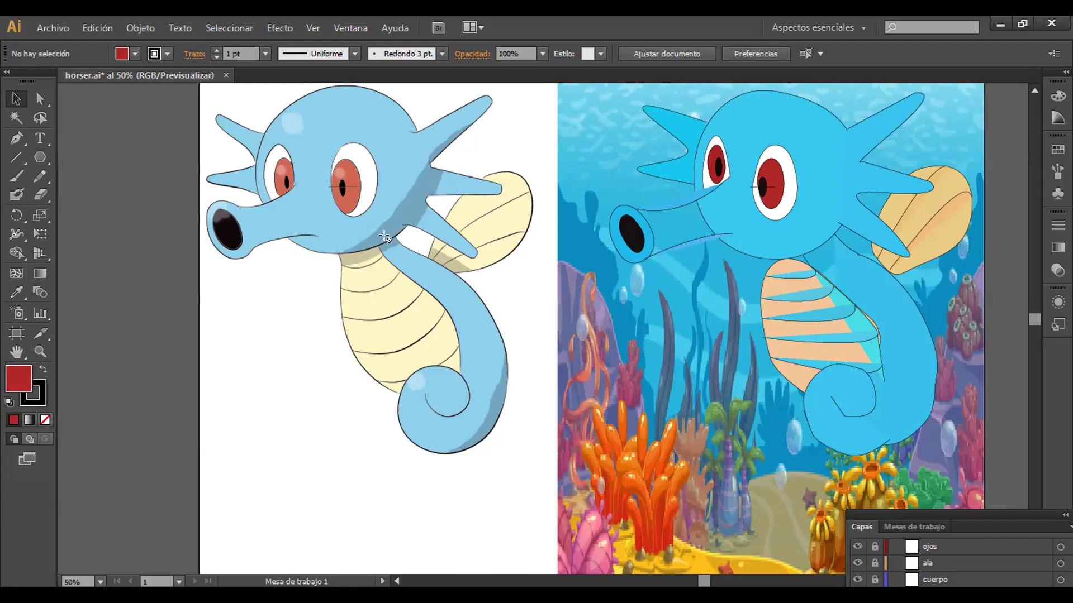
left_click(20, 139)
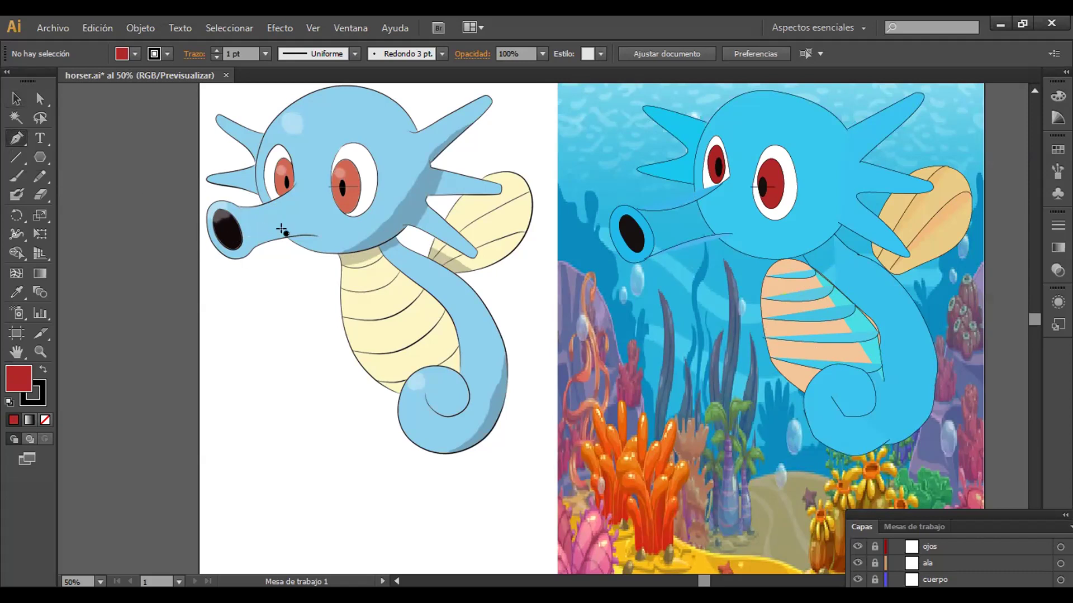
key("v")
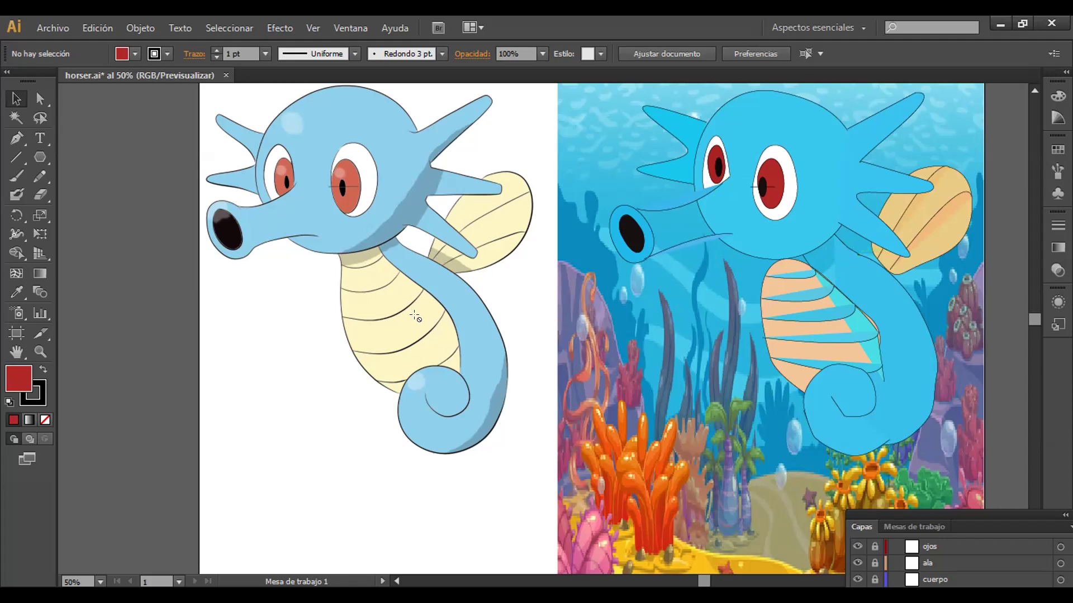
key("y")
left_click(16, 138)
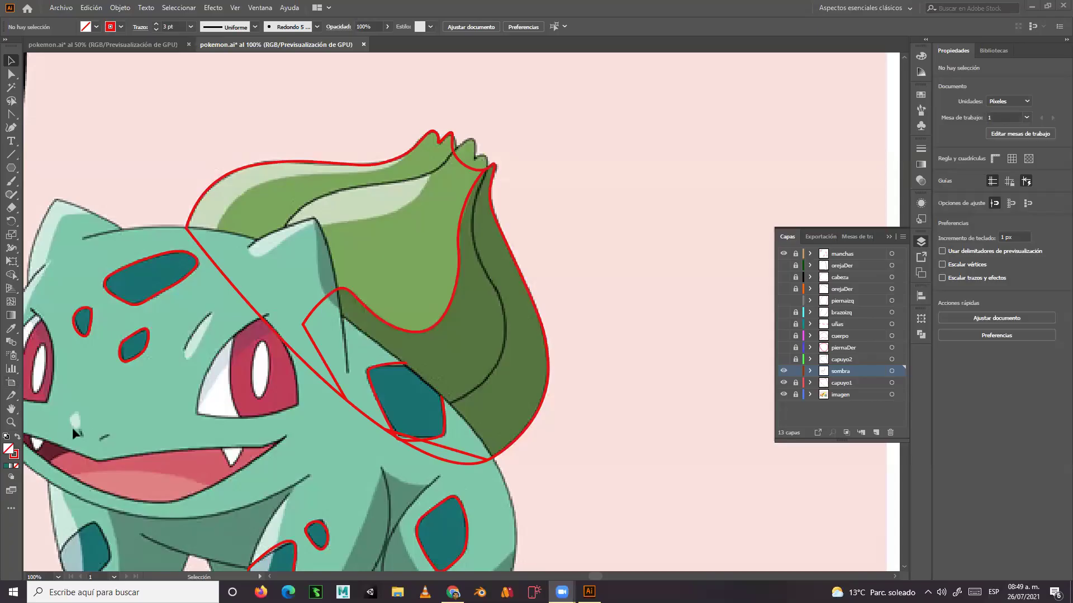
Create a new layer above manchas and name it "ojo izq".
left_click(259, 436)
key("space")
left_click_drag(359, 411, 558, 373)
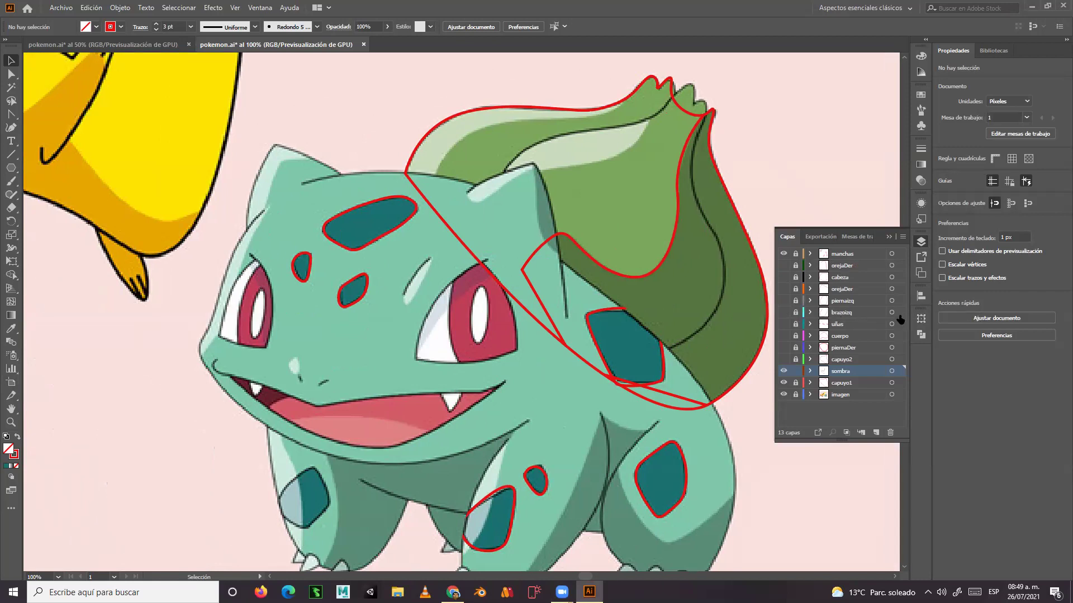
left_click(869, 256)
left_click(875, 432)
double_click(843, 253)
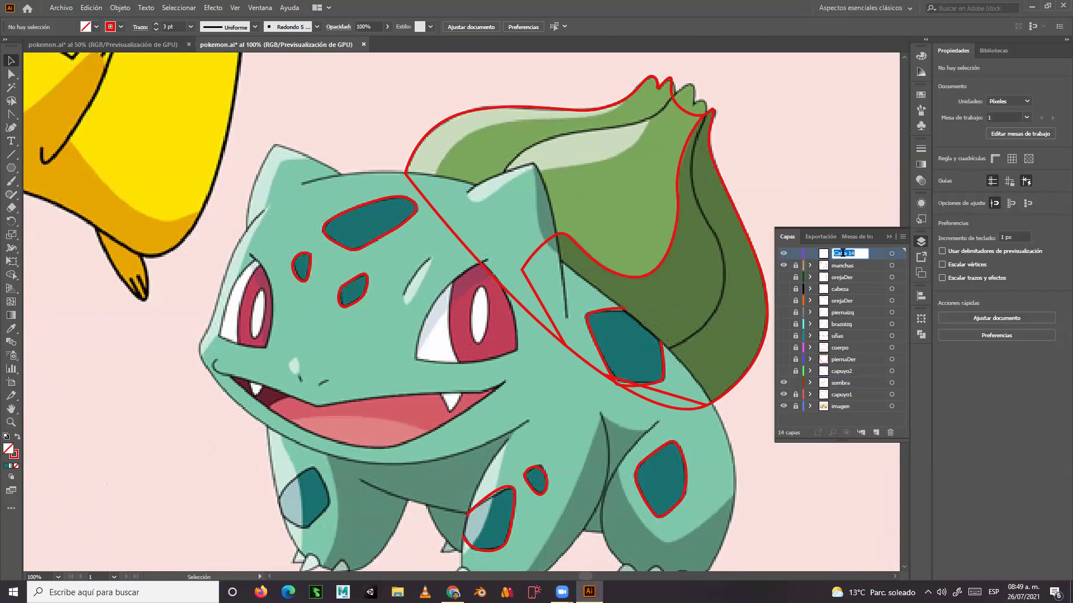
type("ojo izq")
key("Return")
Start tracing the larger eye with the Pen tool, curving from its lower-left corner along the upper lid to the top corner.
left_click(10, 423)
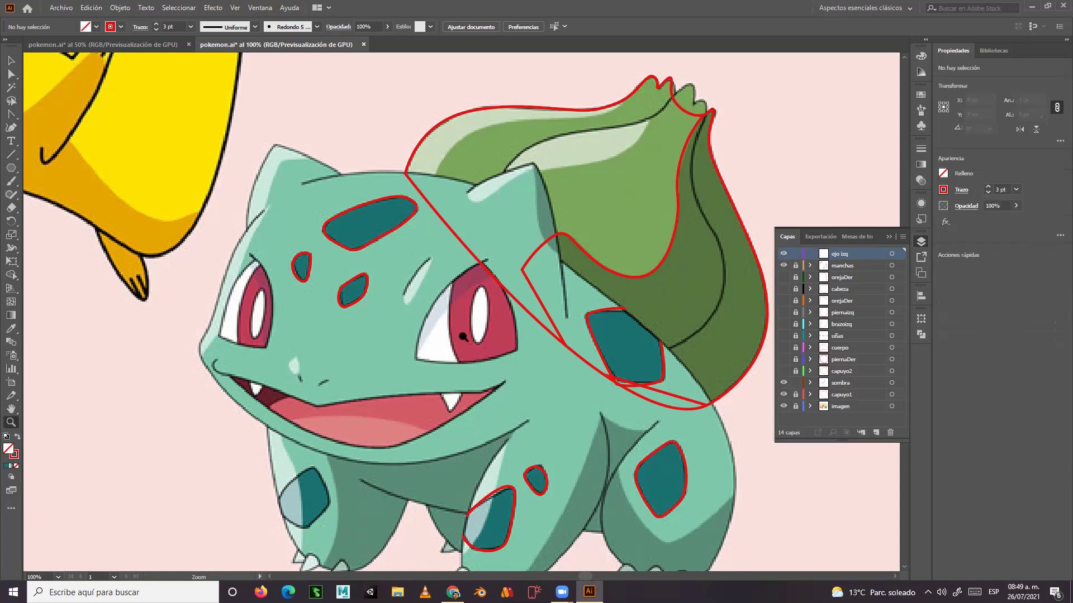
left_click(497, 313)
left_click(492, 302)
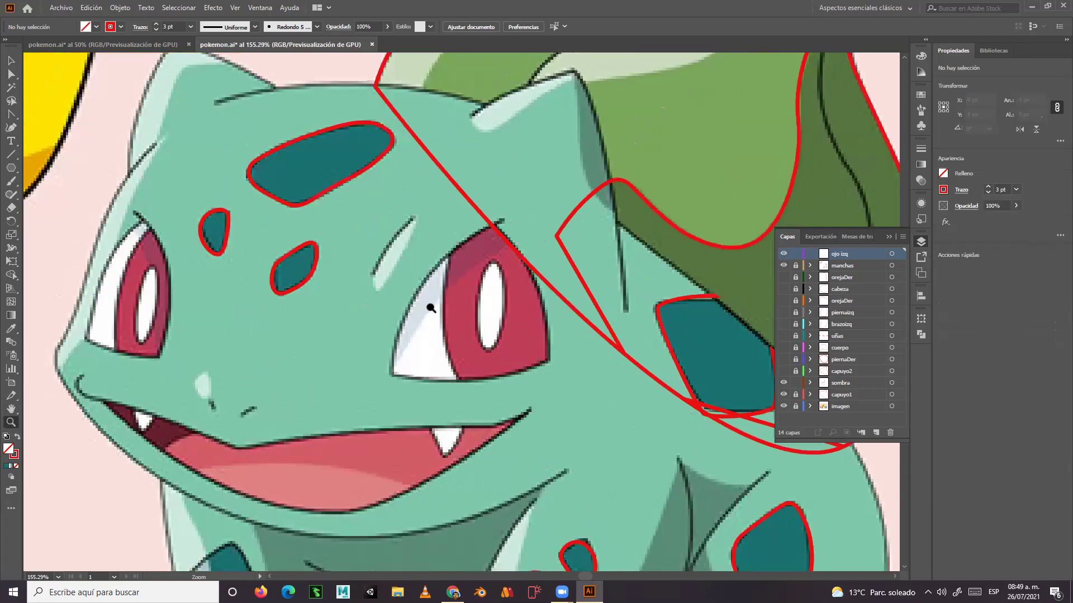
left_click_drag(11, 114, 47, 119)
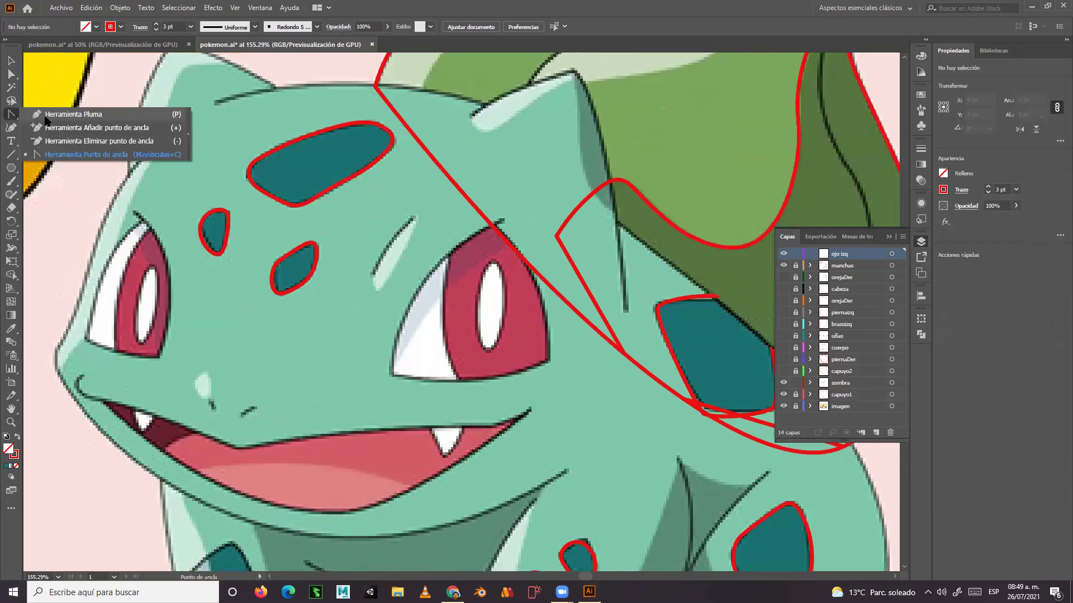
left_click(53, 116)
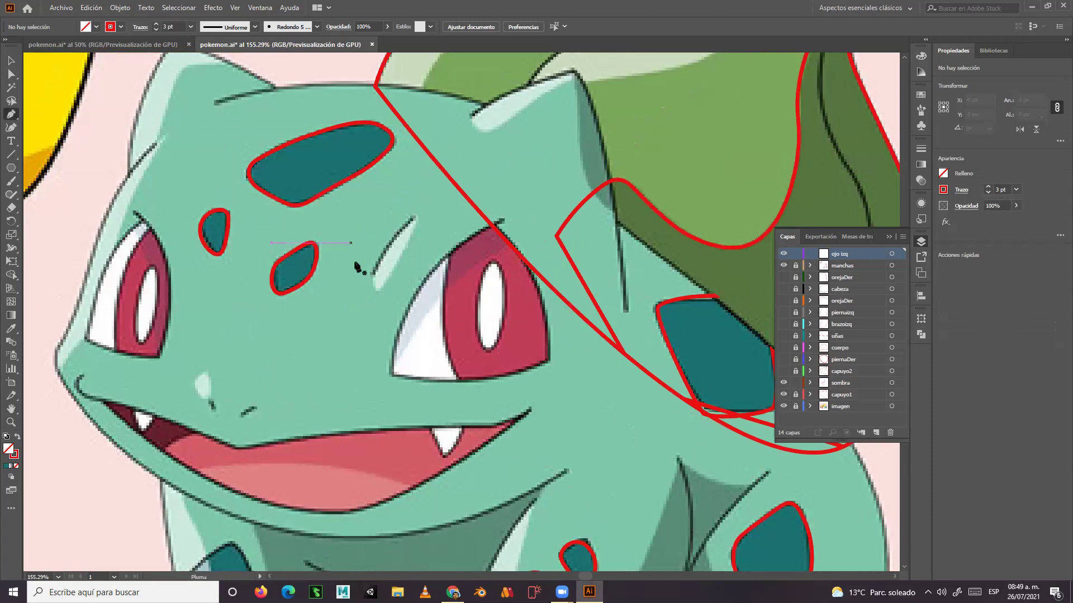
left_click(392, 374)
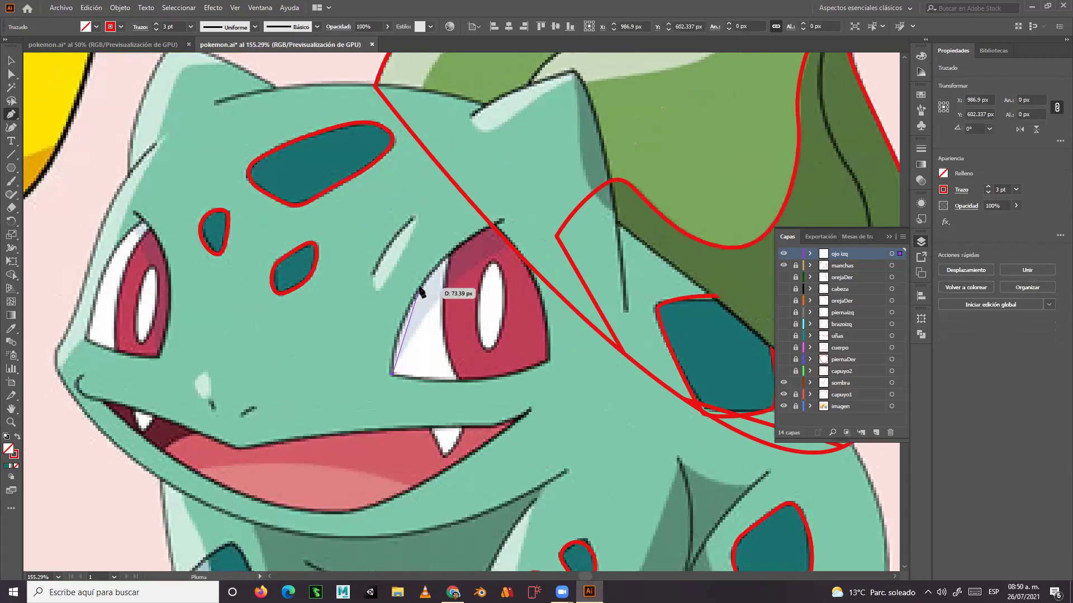
left_click(418, 289)
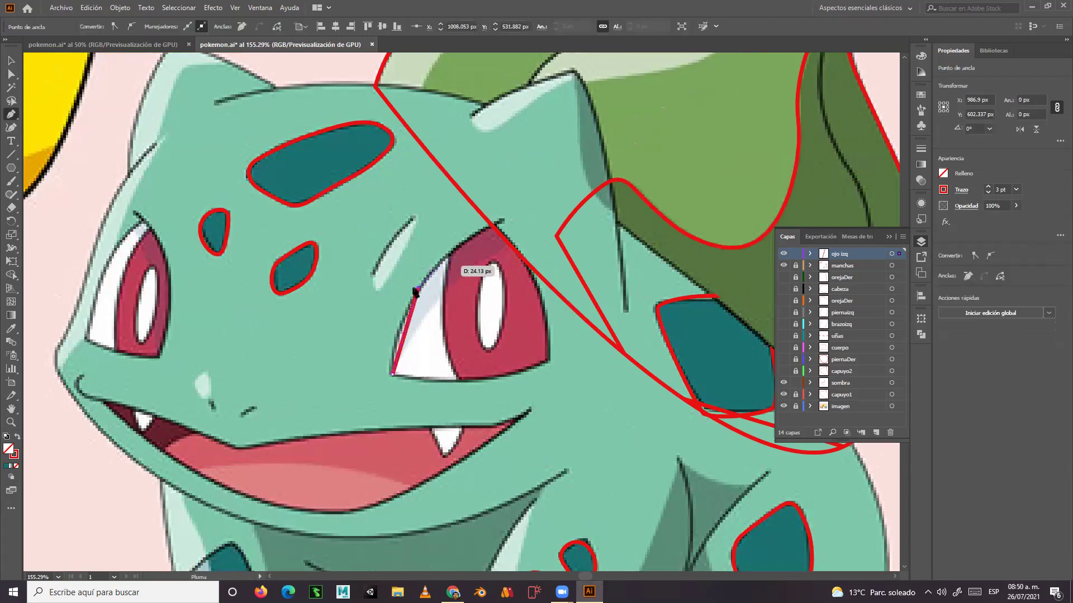
key("ctrl+z")
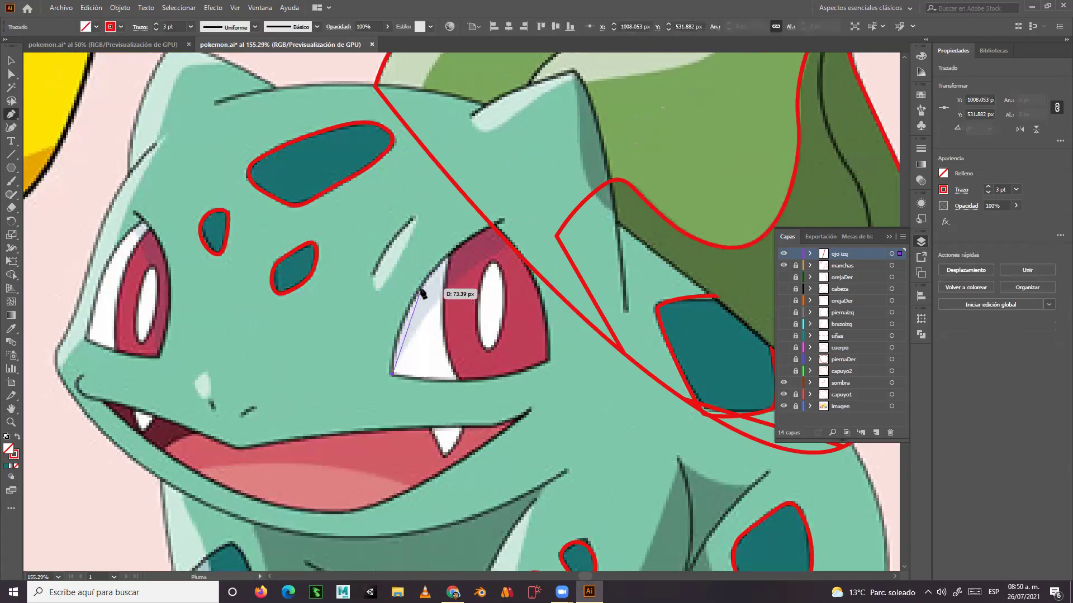
mouse_move(419, 289)
left_mouse_down()
mouse_move(443, 249)
mouse_move(497, 229)
left_mouse_up()
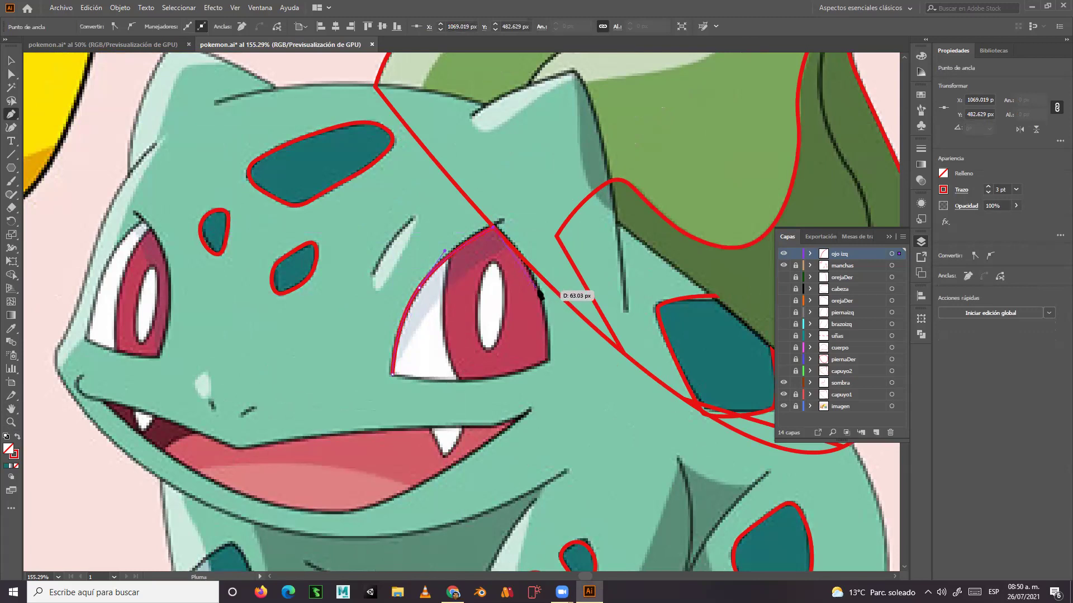
Continue the eye outline down the right side and close it with a curve along the lower edge.
left_click_drag(540, 294, 548, 330)
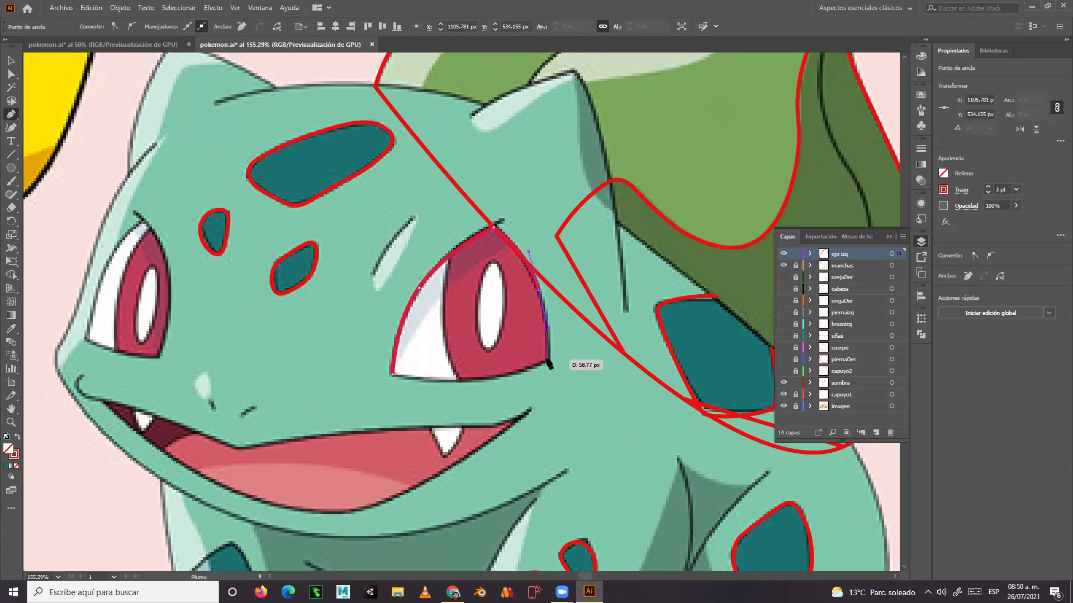
left_click(548, 359)
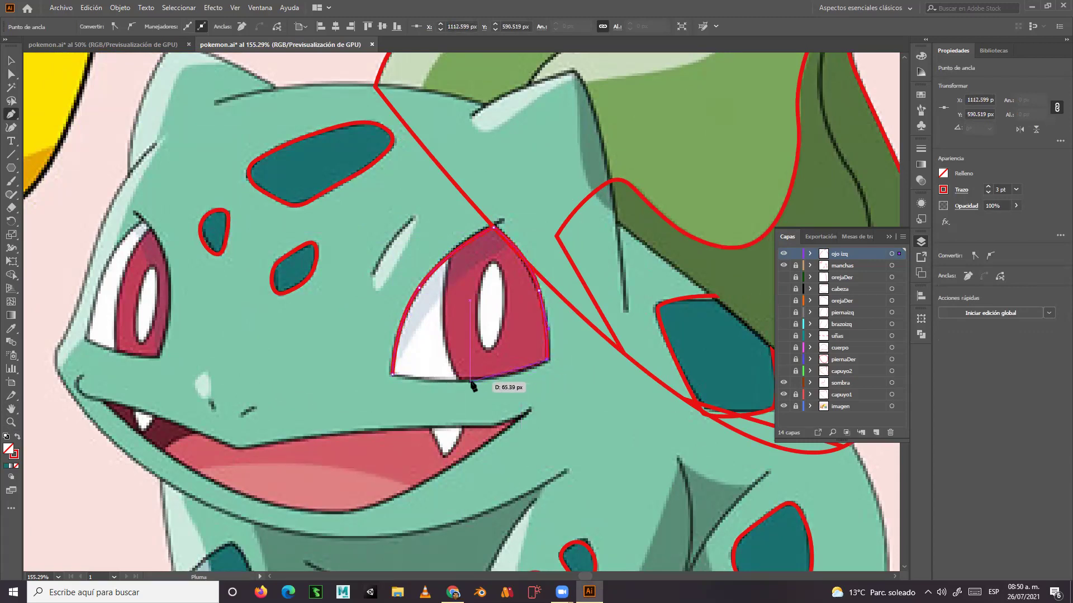
left_click_drag(469, 382, 434, 383)
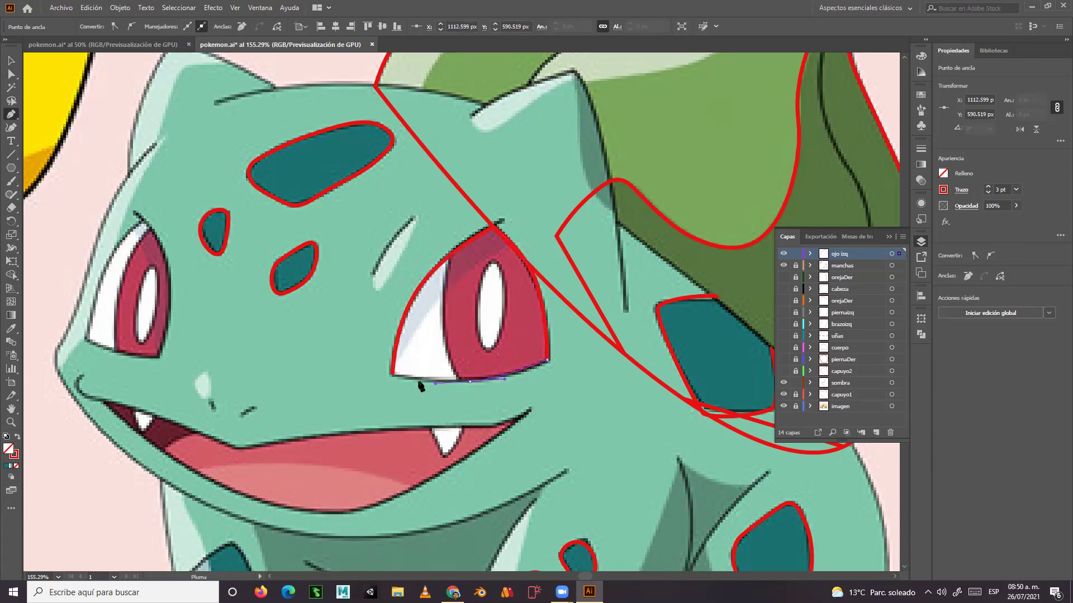
left_click(392, 375)
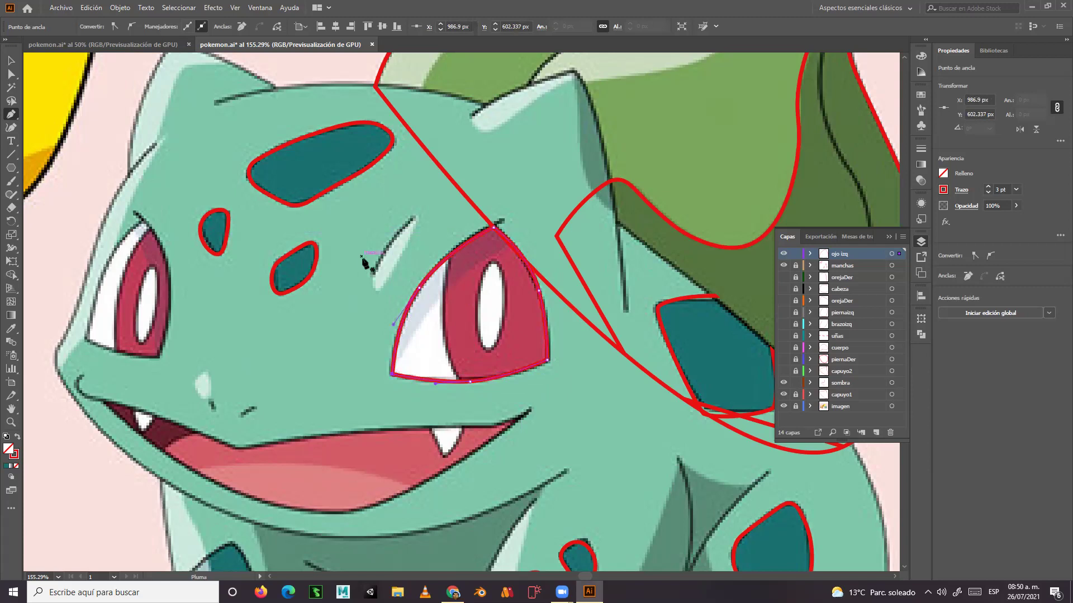
Hide the capuyo1, sombra and manchas layers so only the eye layer and the reference image are shown.
left_click(12, 60)
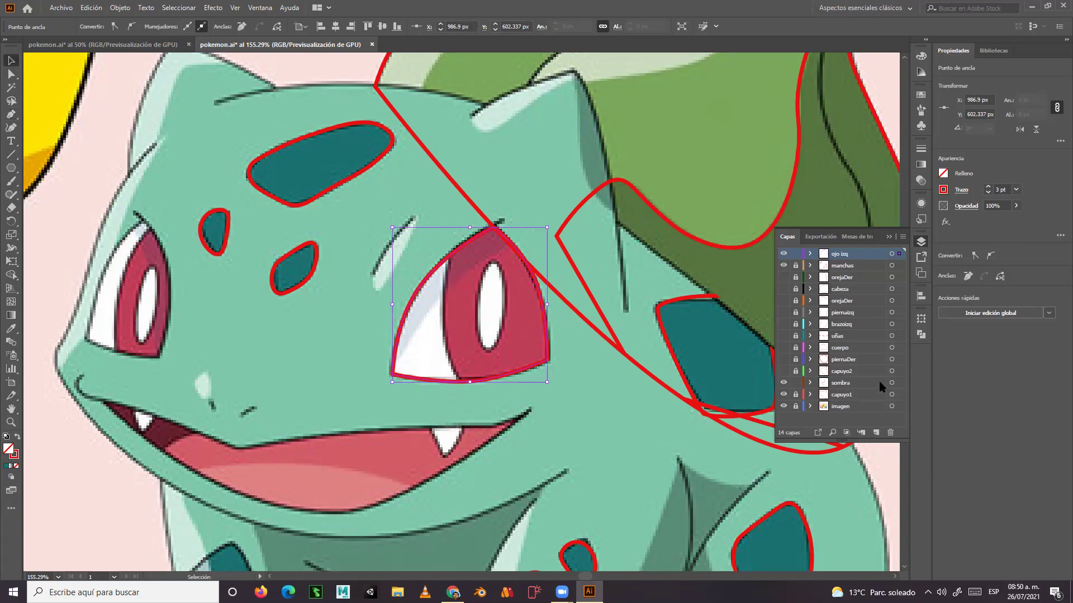
left_click(784, 395)
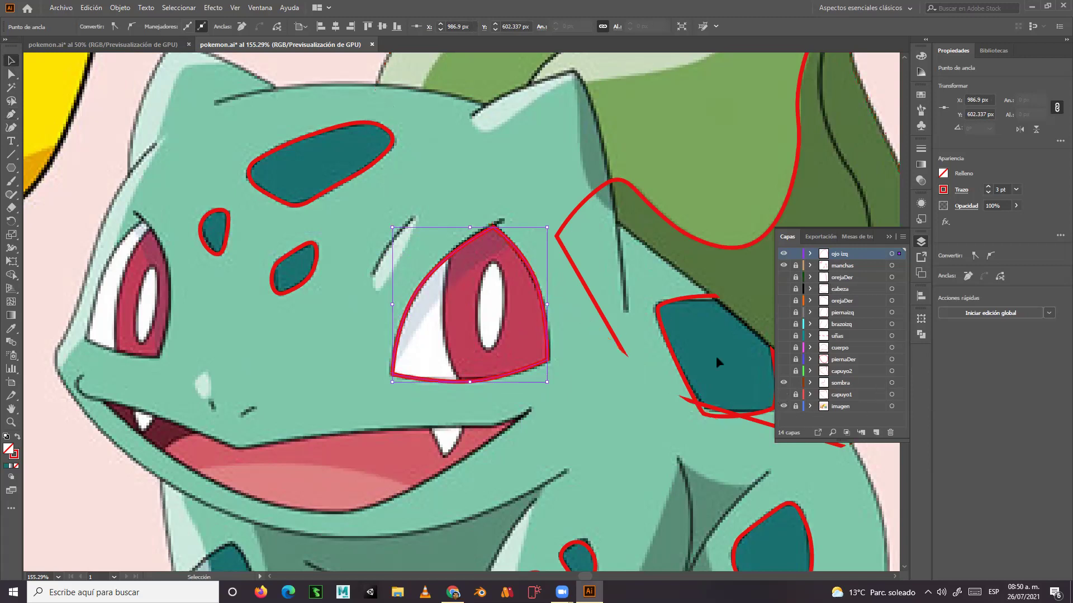
left_click(783, 383)
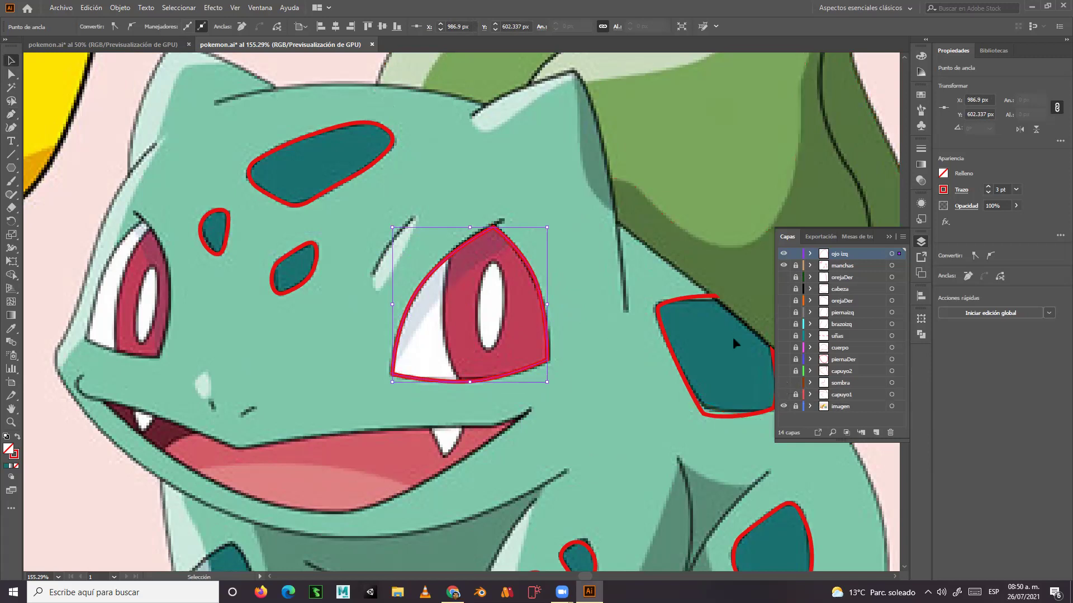
left_click(783, 266)
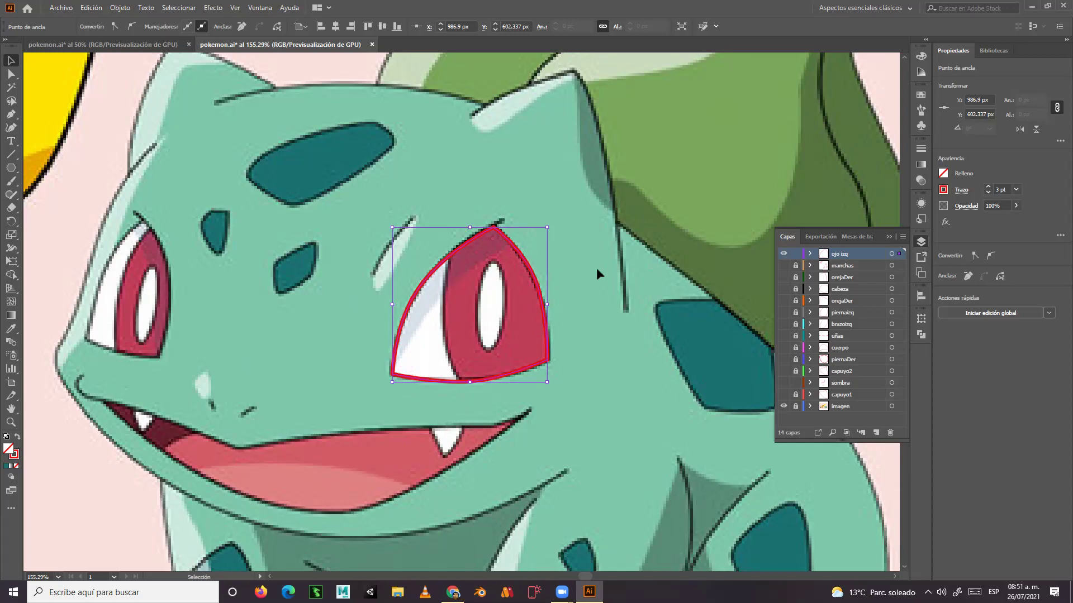
Draw an ellipse about 122 by 197 px over the eye, its left edge following the boundary between the white and the iris.
key("a")
key("v")
left_click_drag(11, 168, 76, 197)
left_click_drag(594, 187, 443, 429)
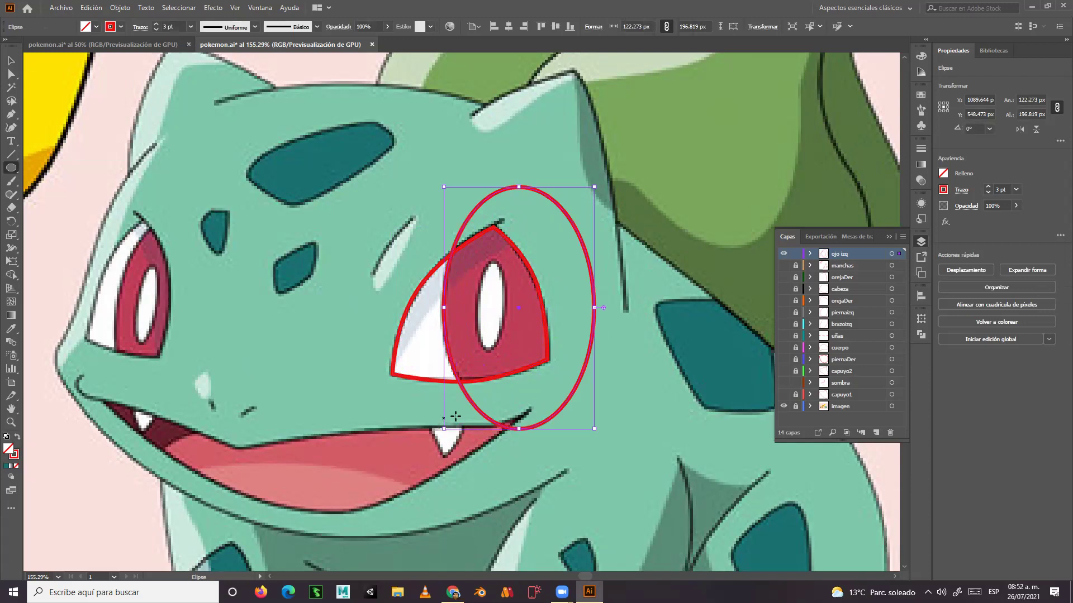
left_click(10, 60)
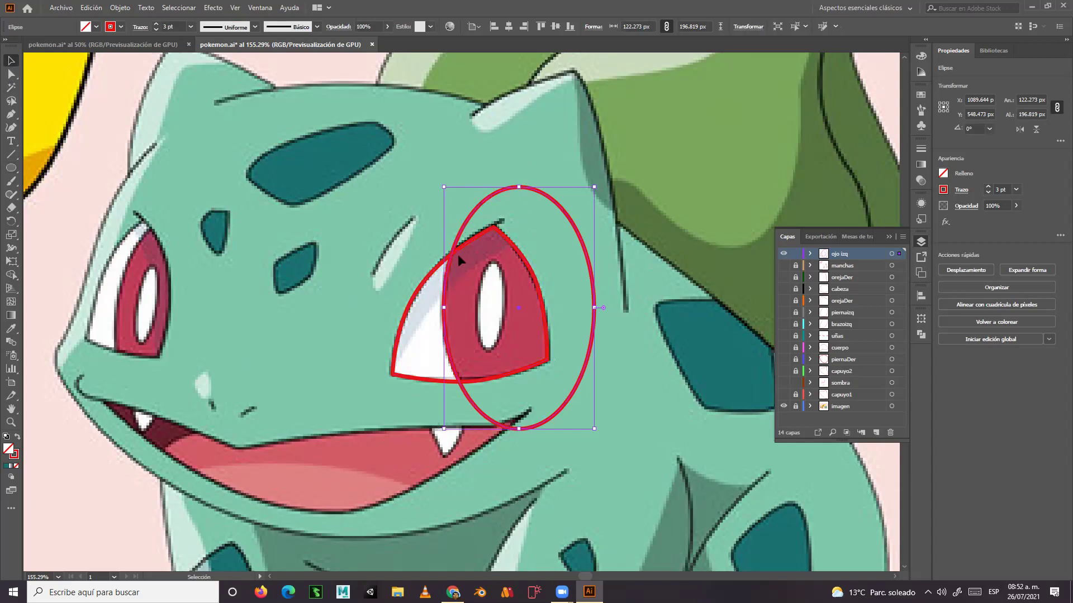
left_click(596, 169)
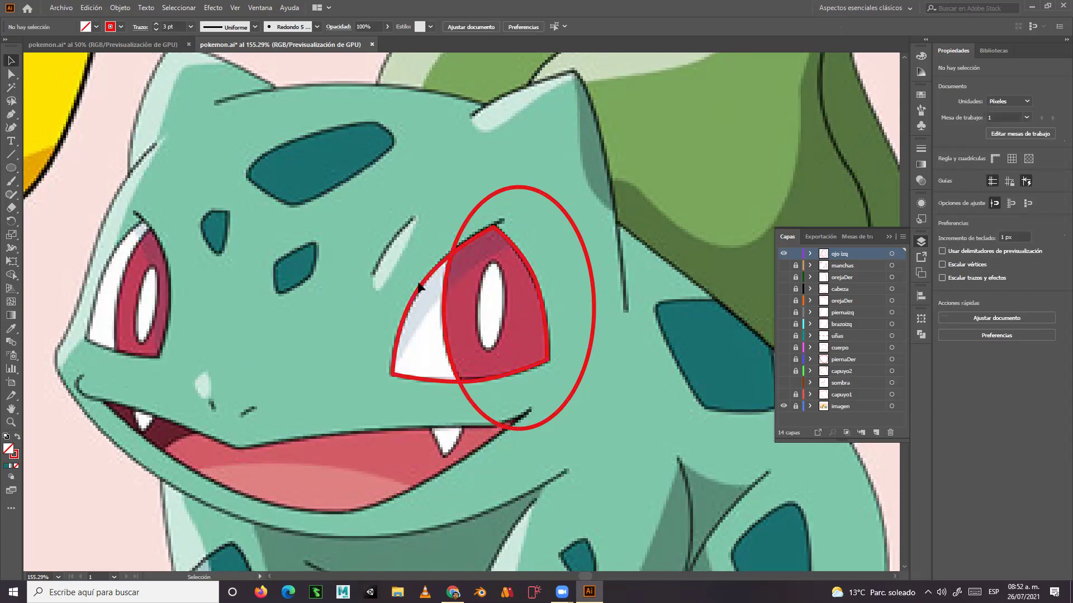
Try moving a partial copy of the eye outline away from the eye and undo the moves.
key("a")
key("v")
left_click(423, 286)
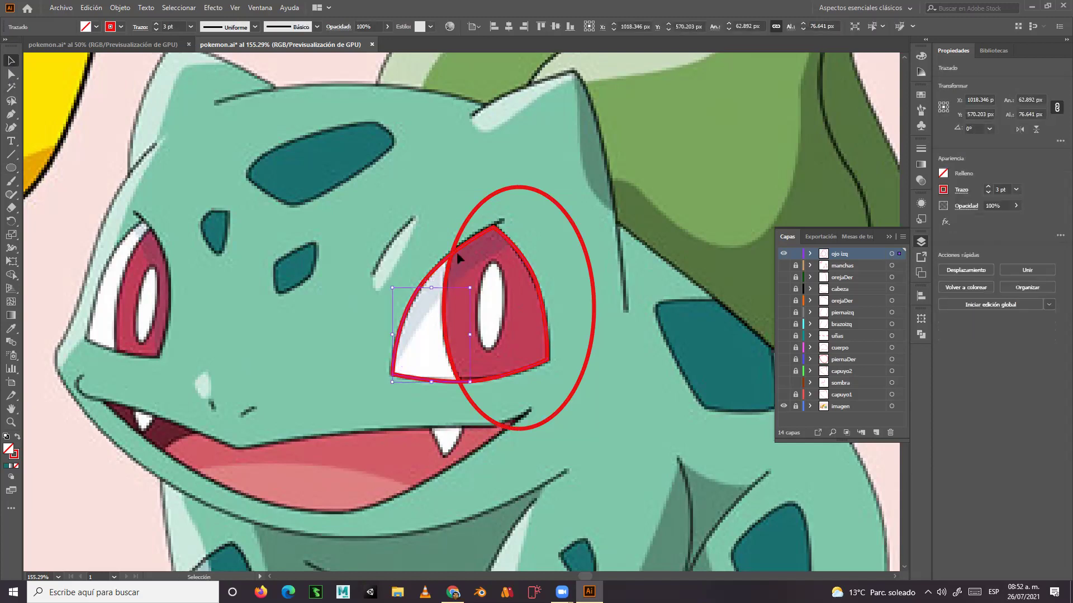
left_click_drag(409, 380, 301, 350)
key("a")
key("ctrl+z")
key("v")
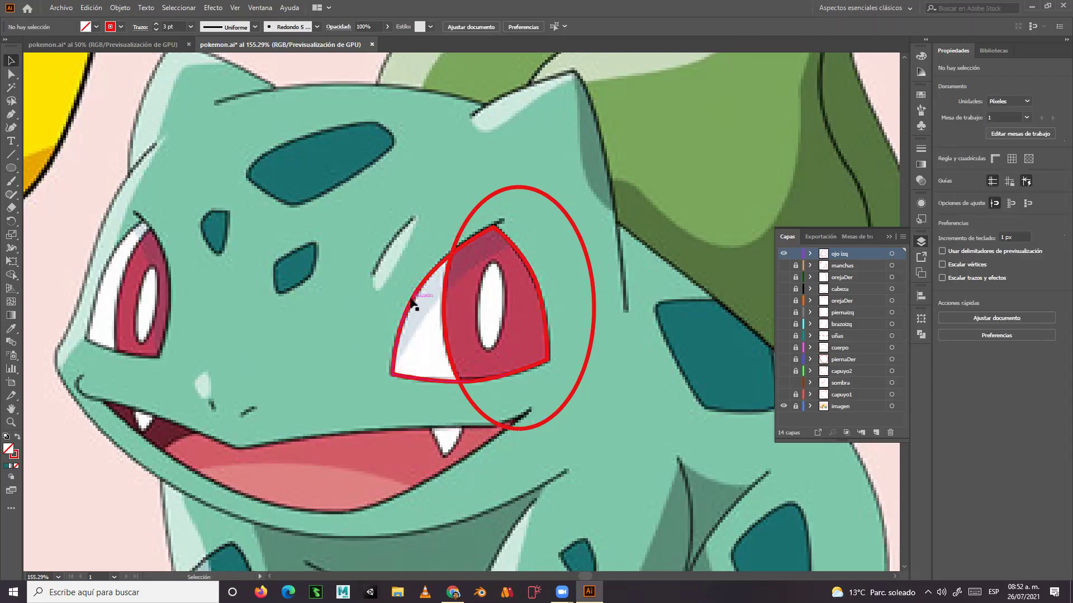
left_click_drag(409, 302, 313, 328)
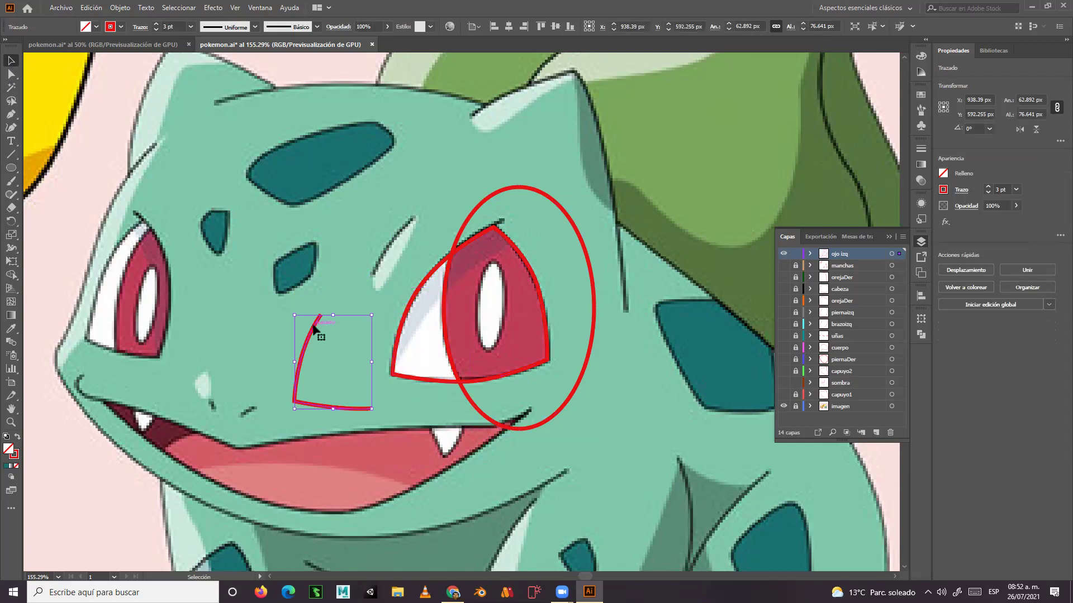
key("ctrl+z")
left_click(313, 323)
left_click_drag(385, 312, 334, 330)
key("ctrl+z")
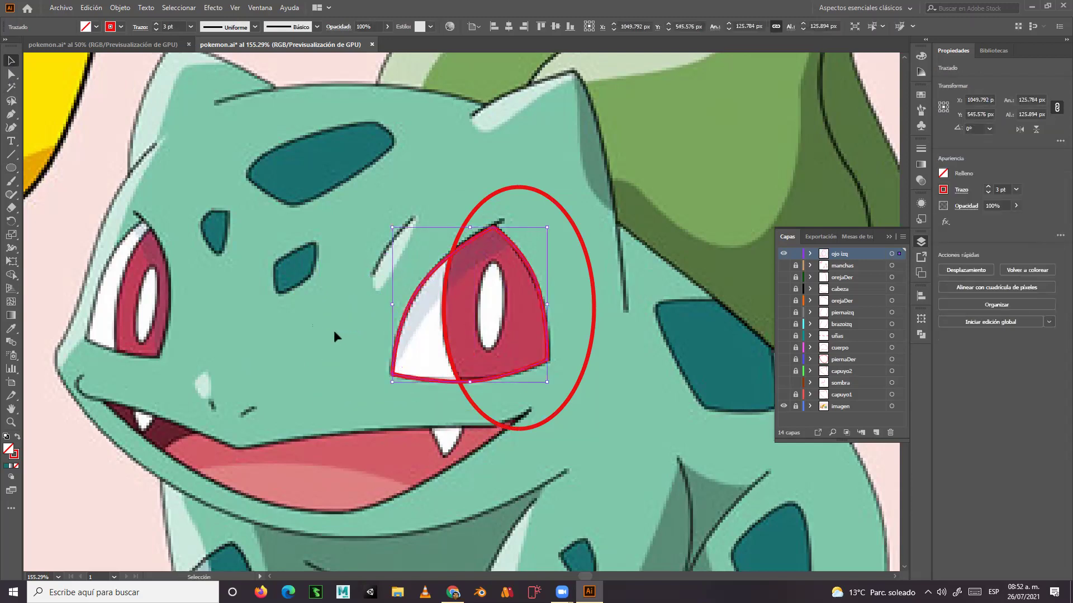
Paste a copy of the eye outline in front of the iris ellipse and make a clipping mask from the two.
key("a")
key("v")
left_click(538, 193)
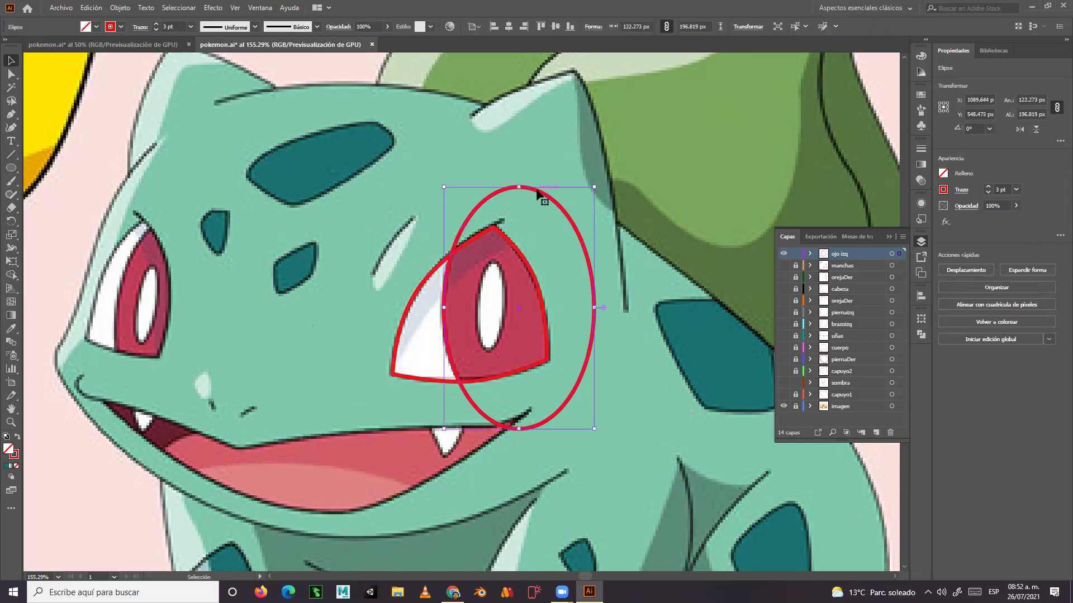
key("a")
key("v")
key("ctrl+z")
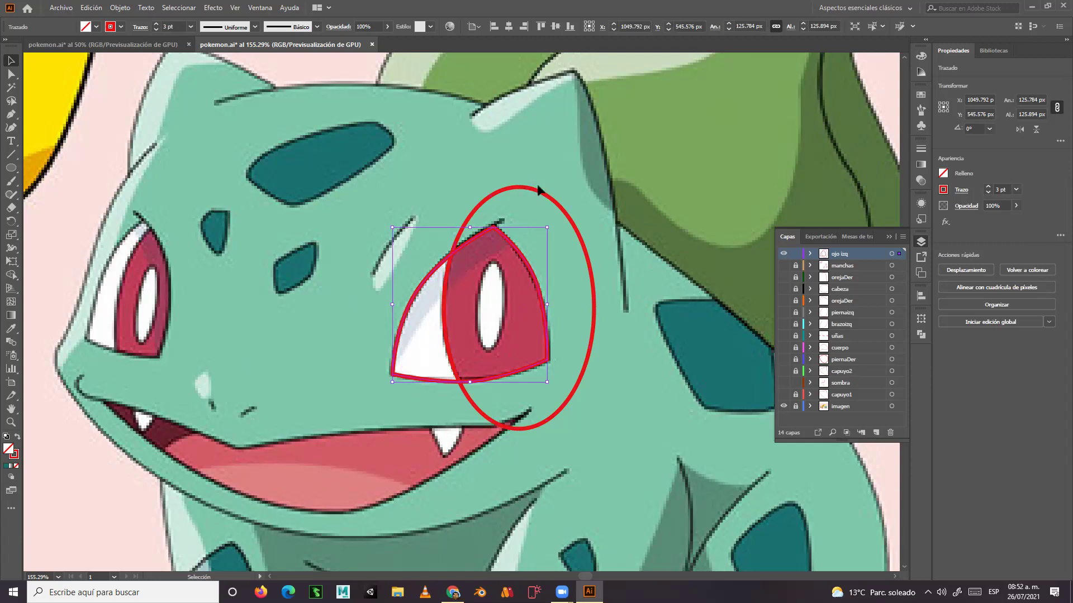
left_click(535, 192, "shift")
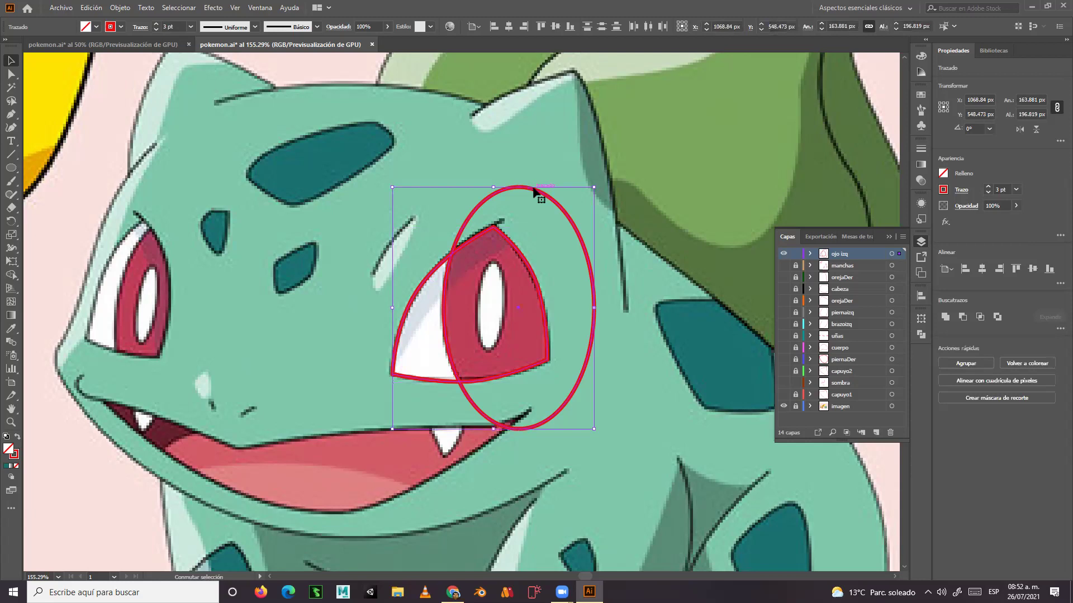
right_click(535, 190)
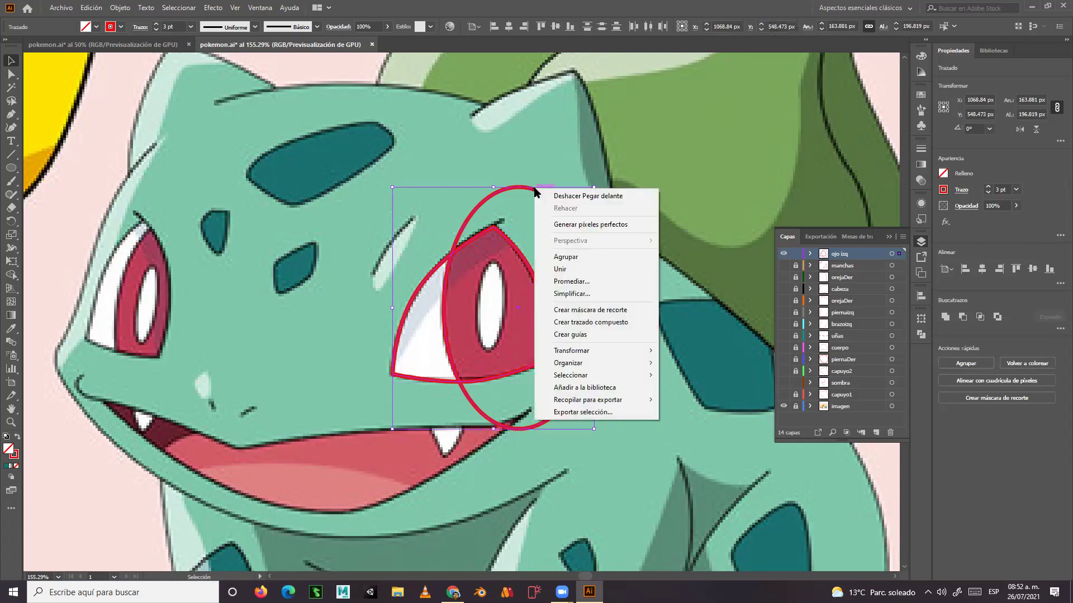
left_click(564, 309)
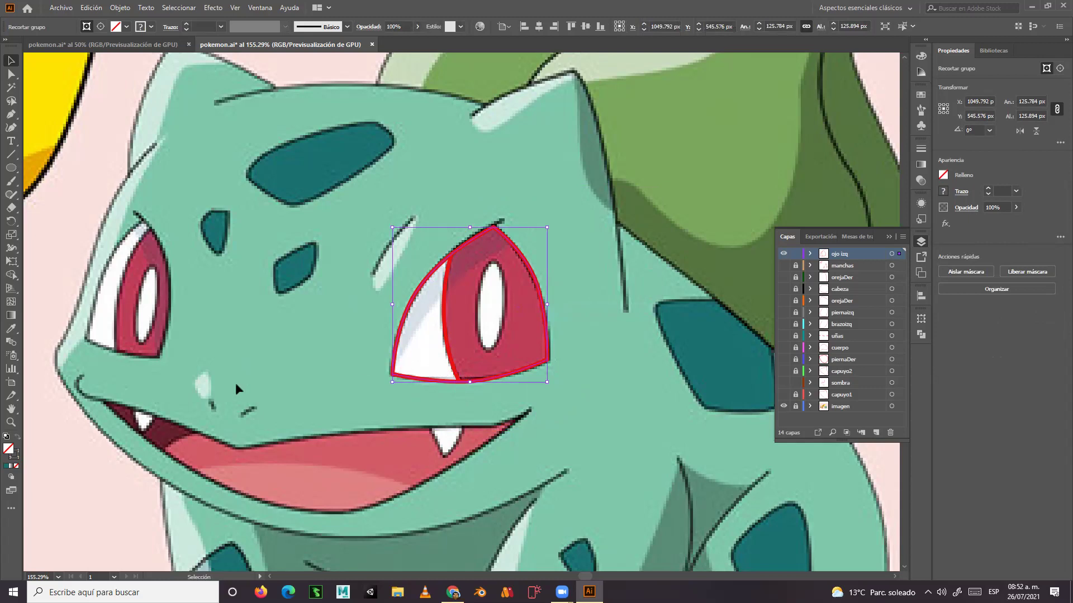
left_click(65, 226)
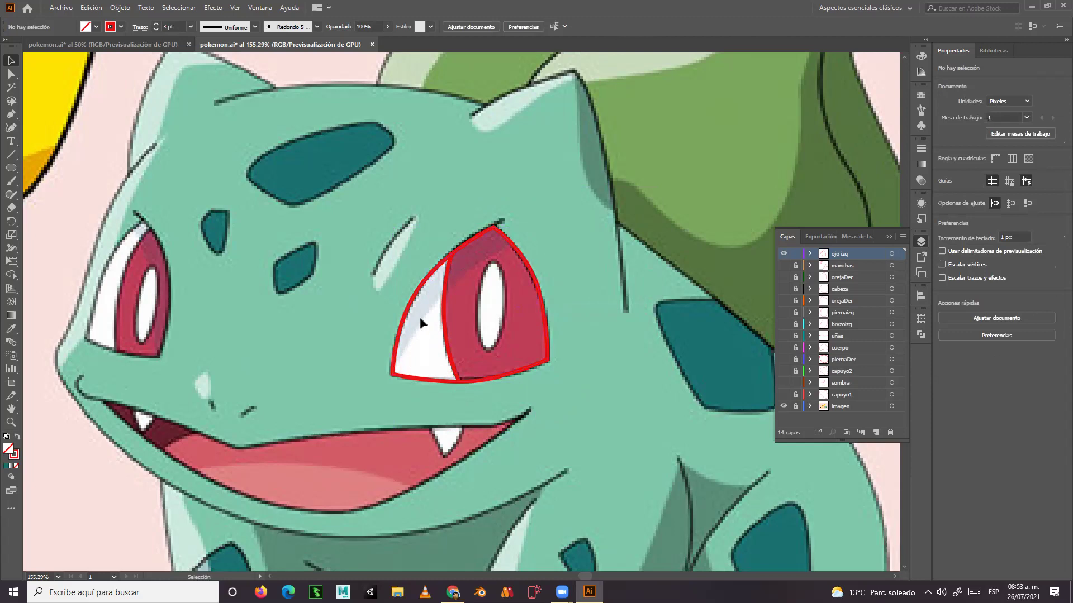
Draw a closed curved Pen shape about 132 by 173 px, its lower edge following the shadow boundary across the upper eye.
left_click(10, 114)
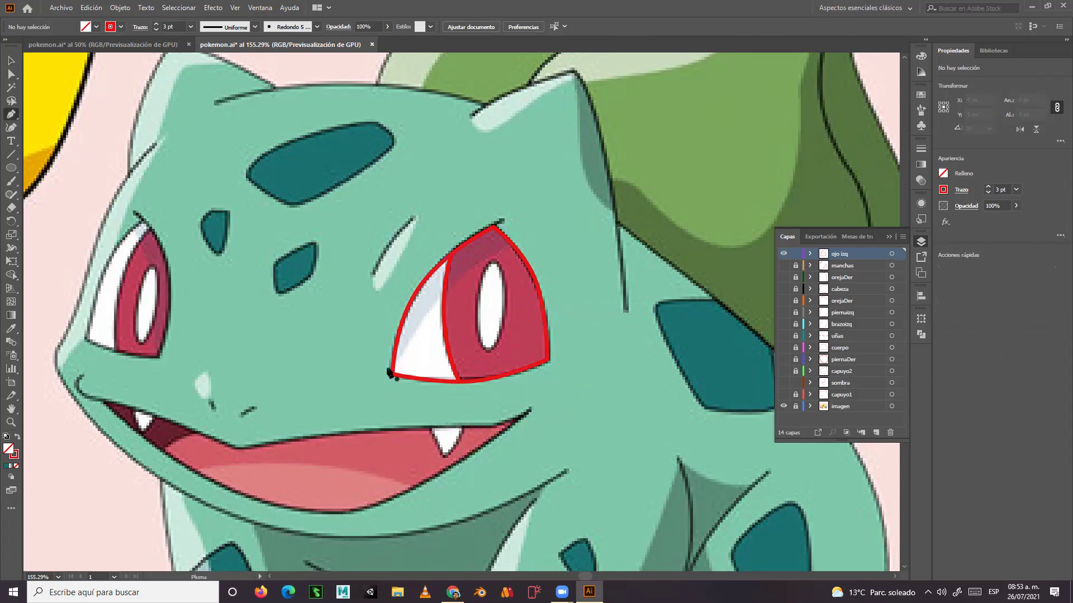
left_click(375, 399)
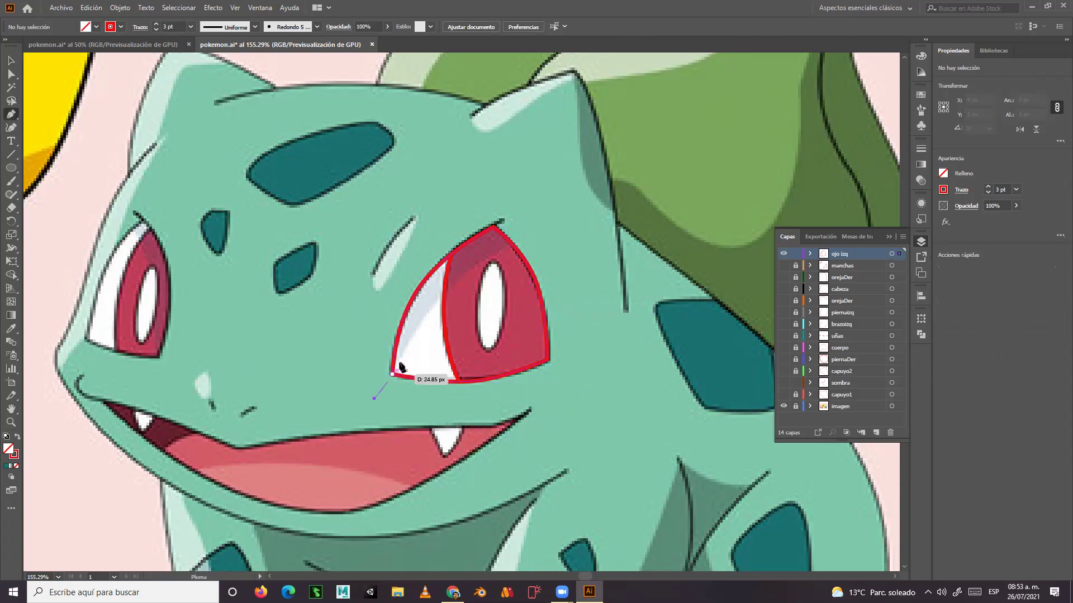
left_click(439, 305)
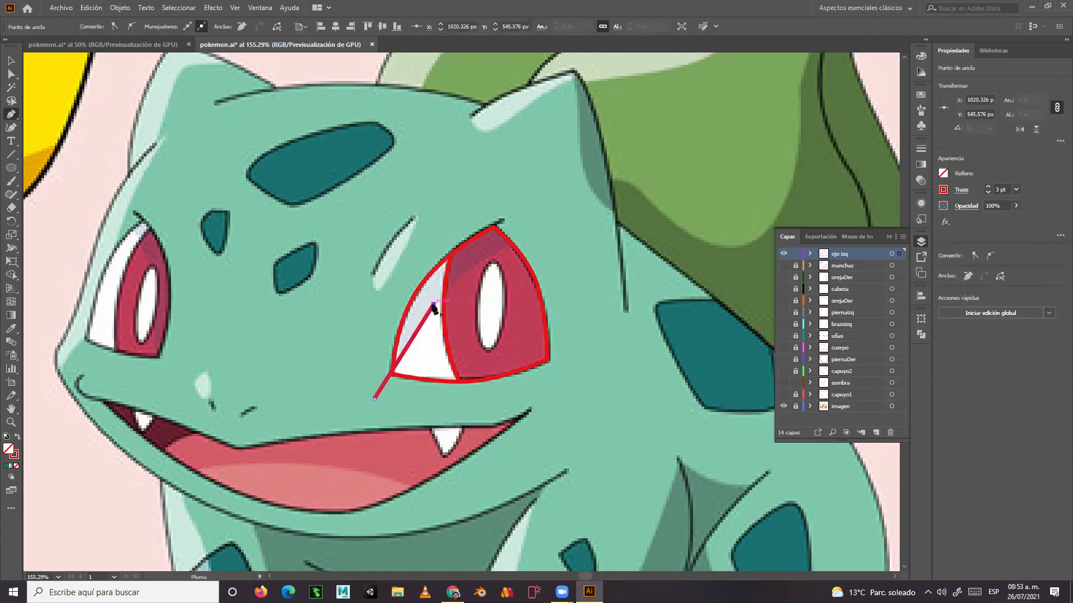
left_click_drag(440, 305, 484, 257)
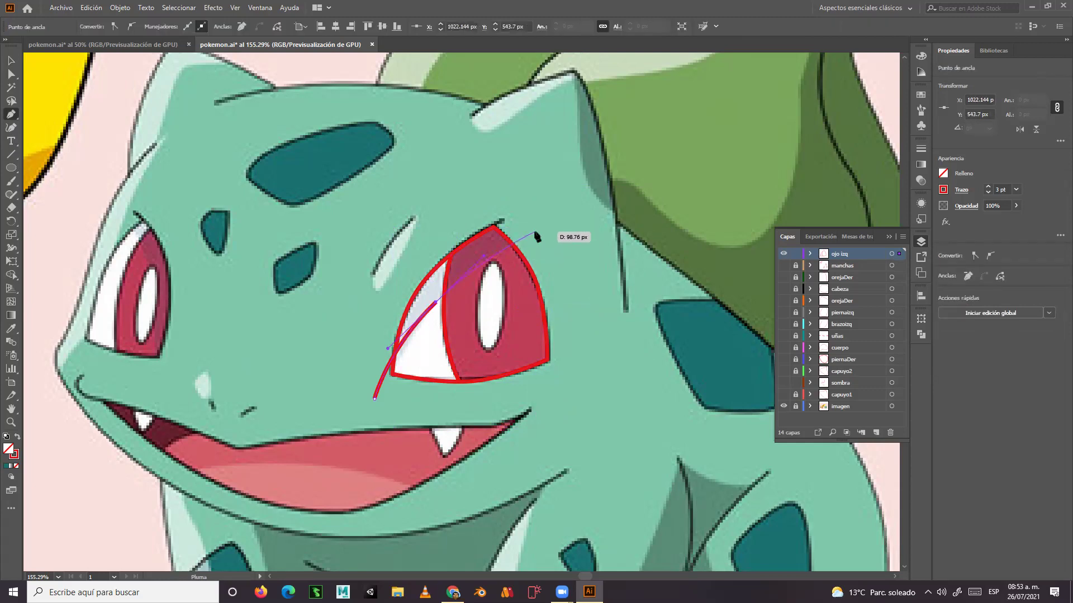
left_click(535, 232)
left_click(473, 186)
left_click_drag(374, 398, 395, 518)
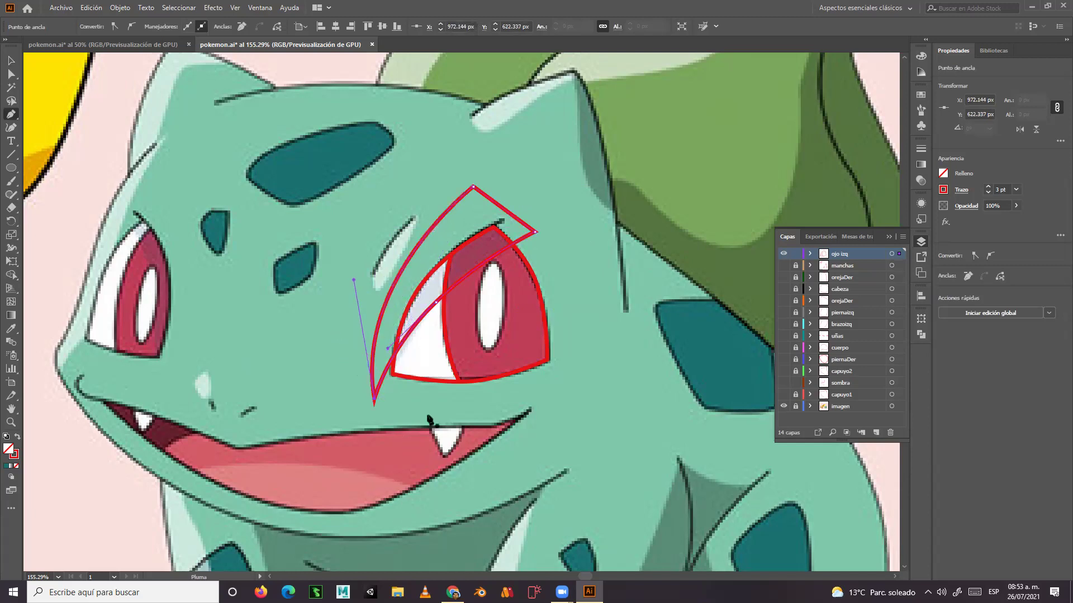
Paste a copy of the eye outline in front of the shadow shape and make a clipping mask from the two.
left_click(11, 59)
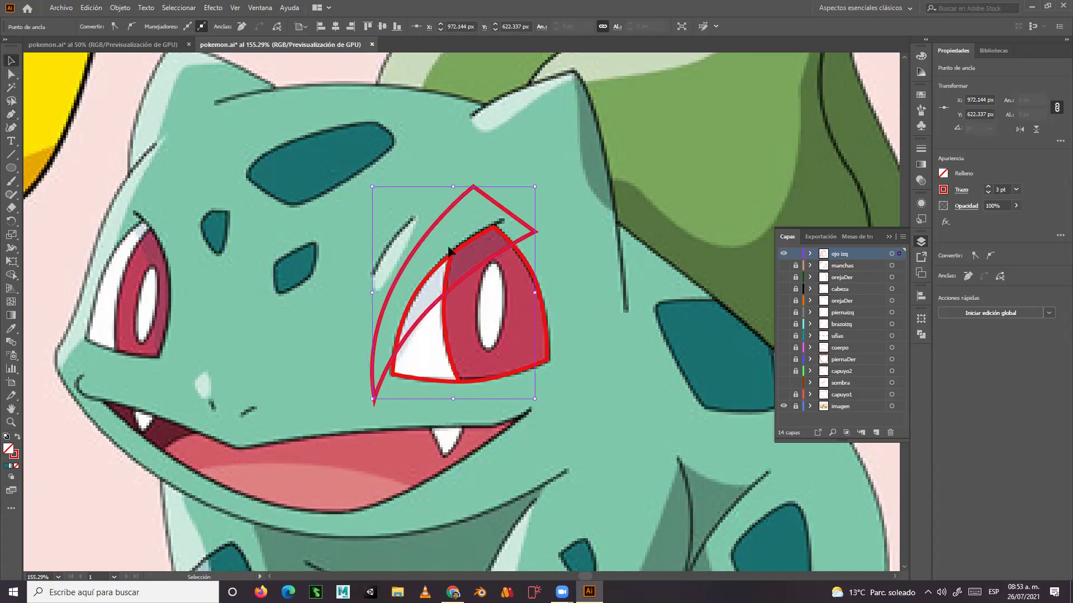
left_click(394, 387)
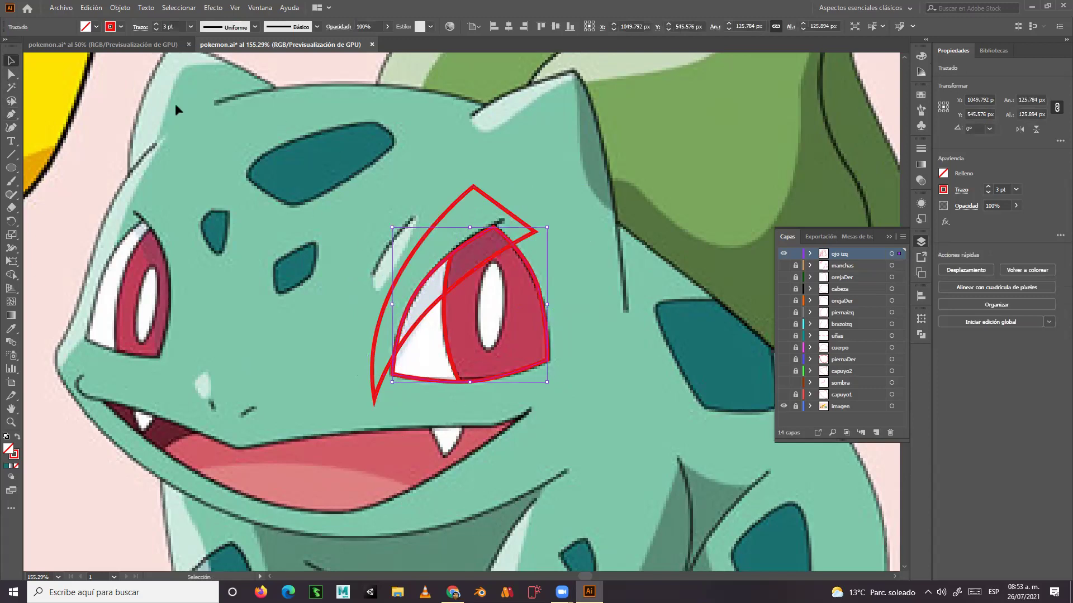
left_click(500, 205, "shift")
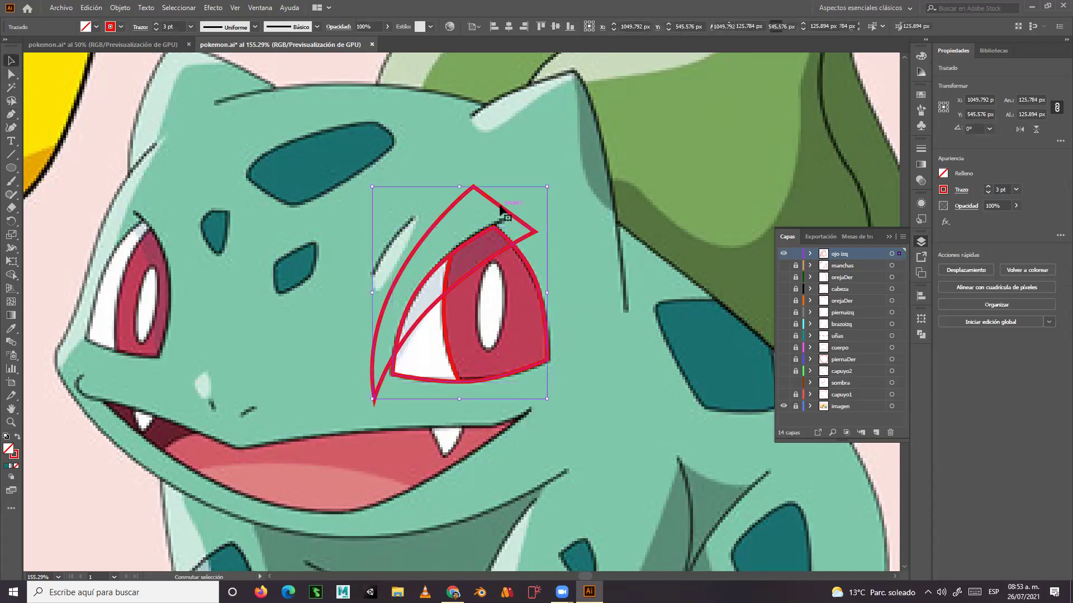
right_click(500, 206)
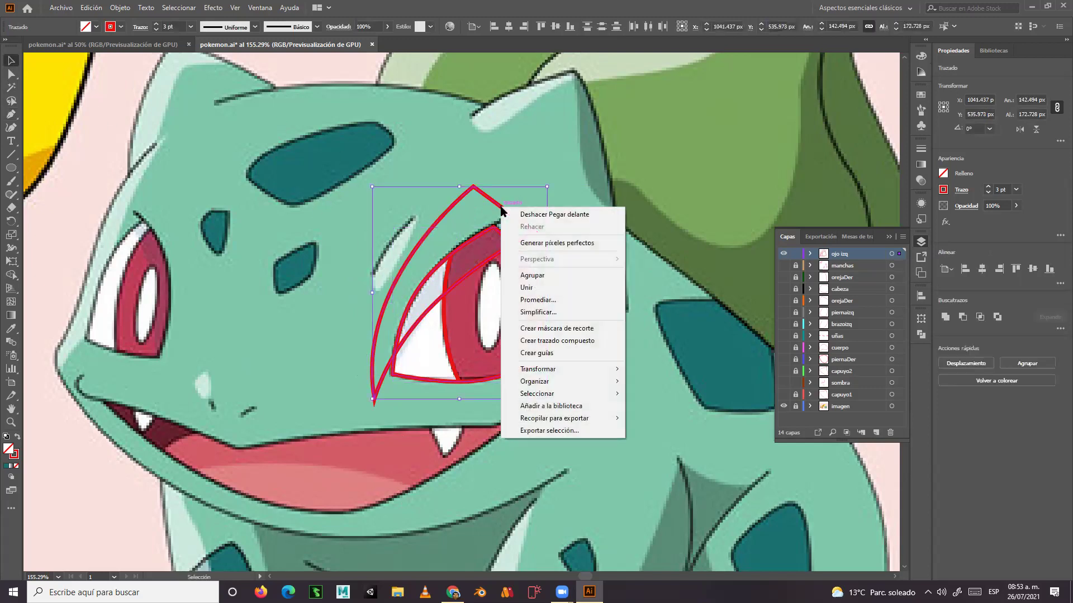
left_click(558, 328)
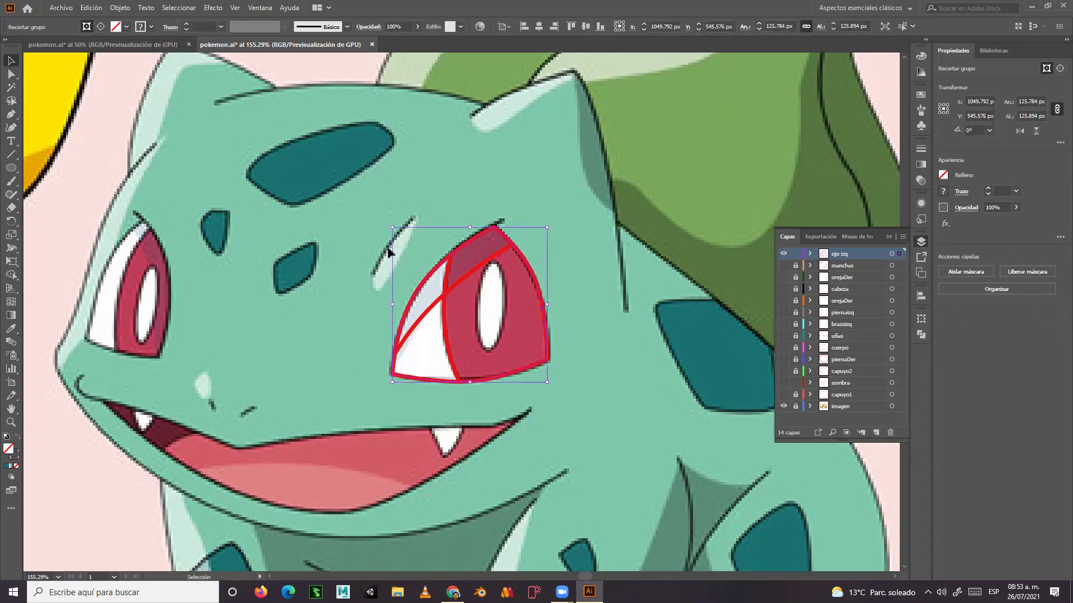
Draw an ellipse about 21 by 74 px over the white pupil, tilt it to about 355° and nudge it into place.
left_click(11, 168)
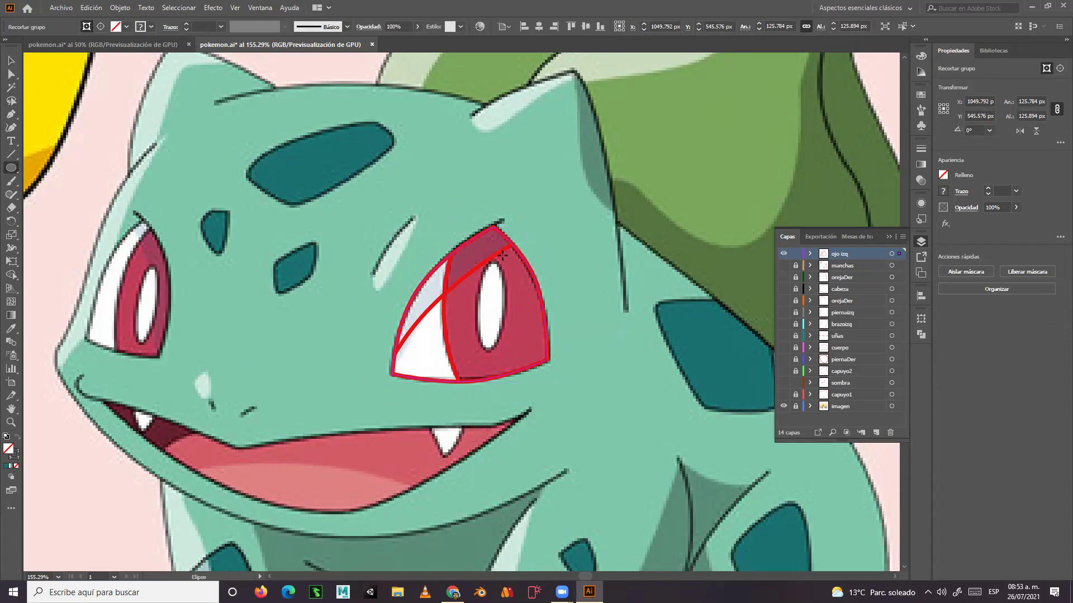
left_click_drag(481, 262, 503, 347)
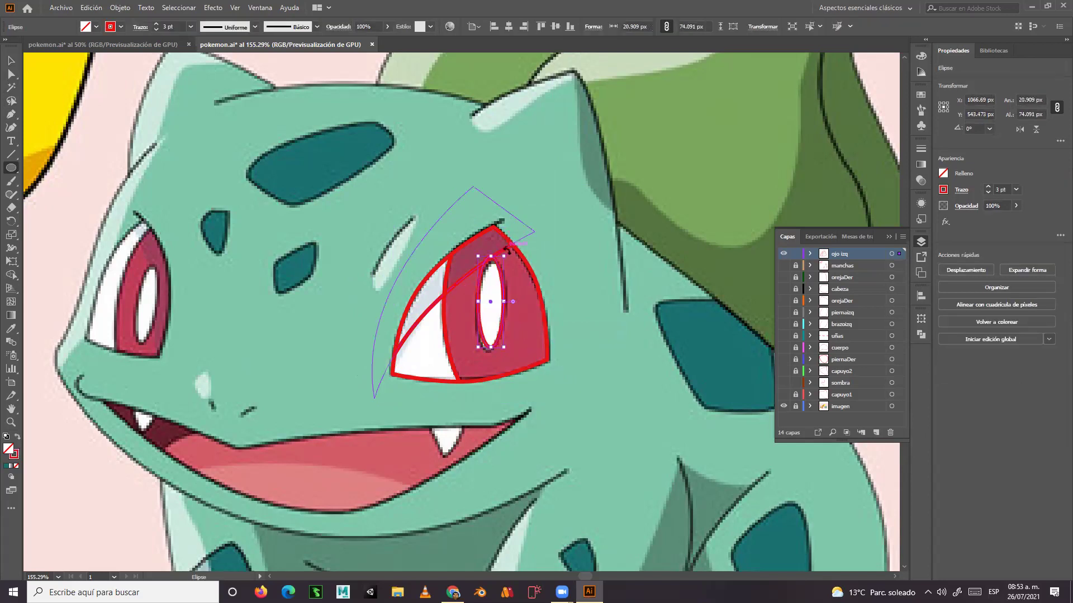
left_click_drag(507, 253, 511, 256)
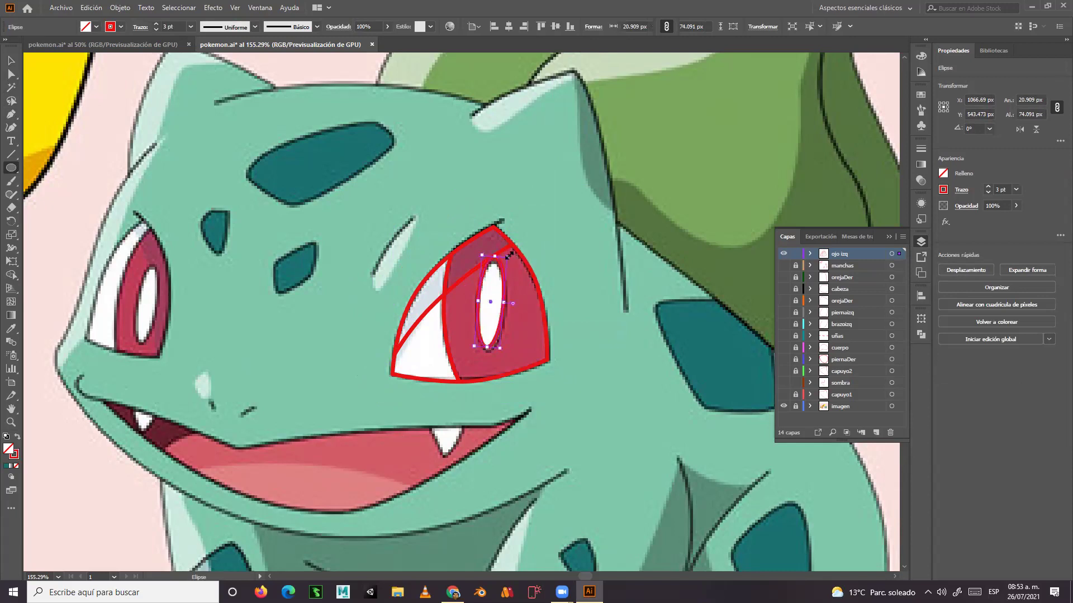
left_click(11, 60)
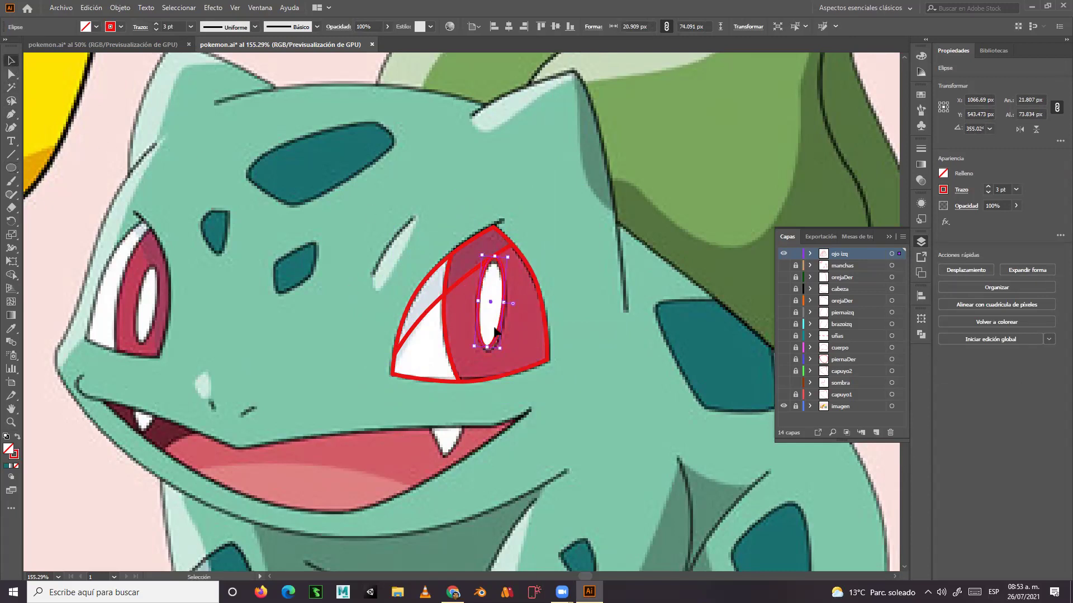
left_click_drag(494, 334, 493, 336)
Try moving the masked eye pieces, the pupil ellipse and the eye outline apart, and undo the moves.
left_click_drag(437, 309, 664, 246)
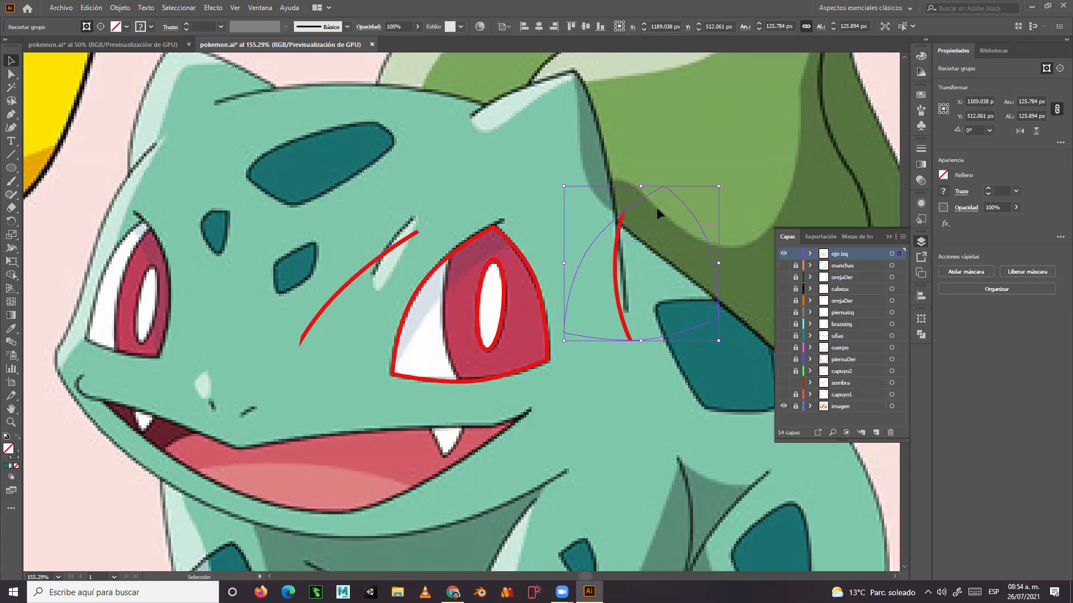
left_click_drag(503, 292, 324, 404)
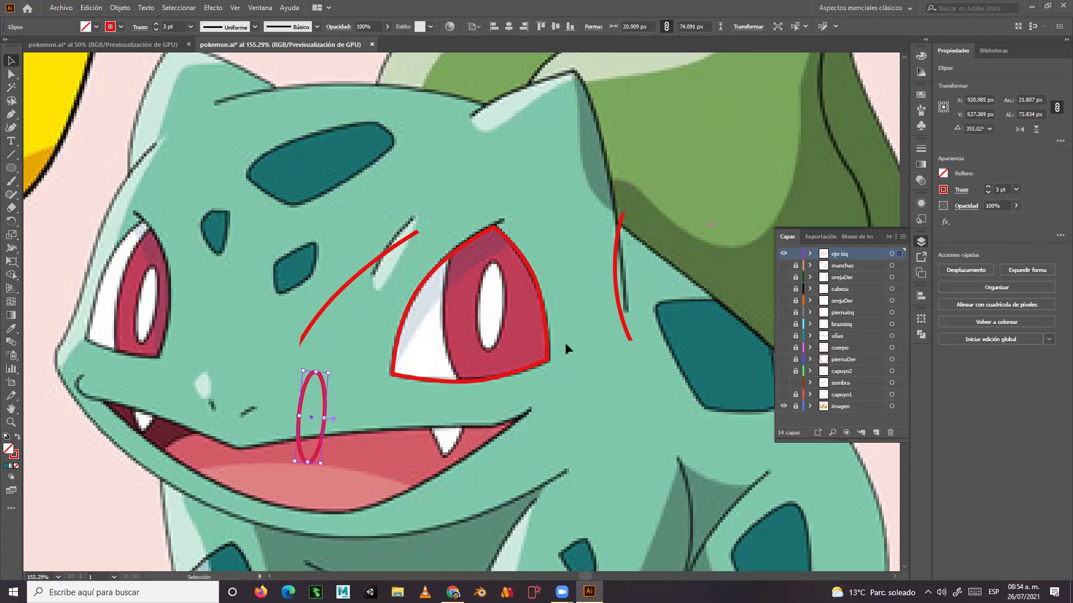
left_click_drag(548, 338, 569, 277)
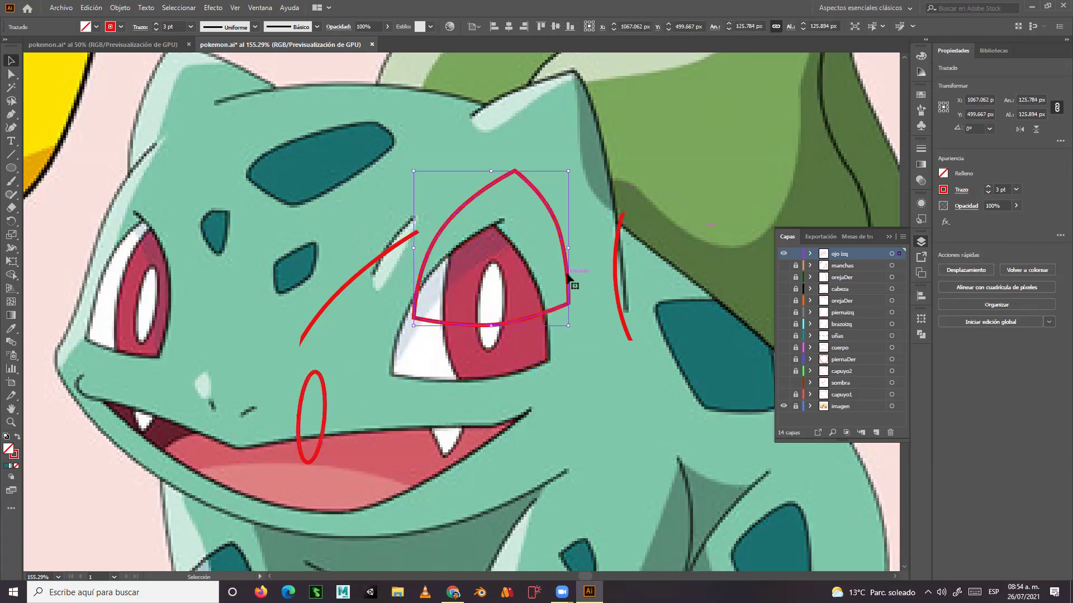
key("ctrl+z")
key("ctrl+z")
key("ctrl+z")
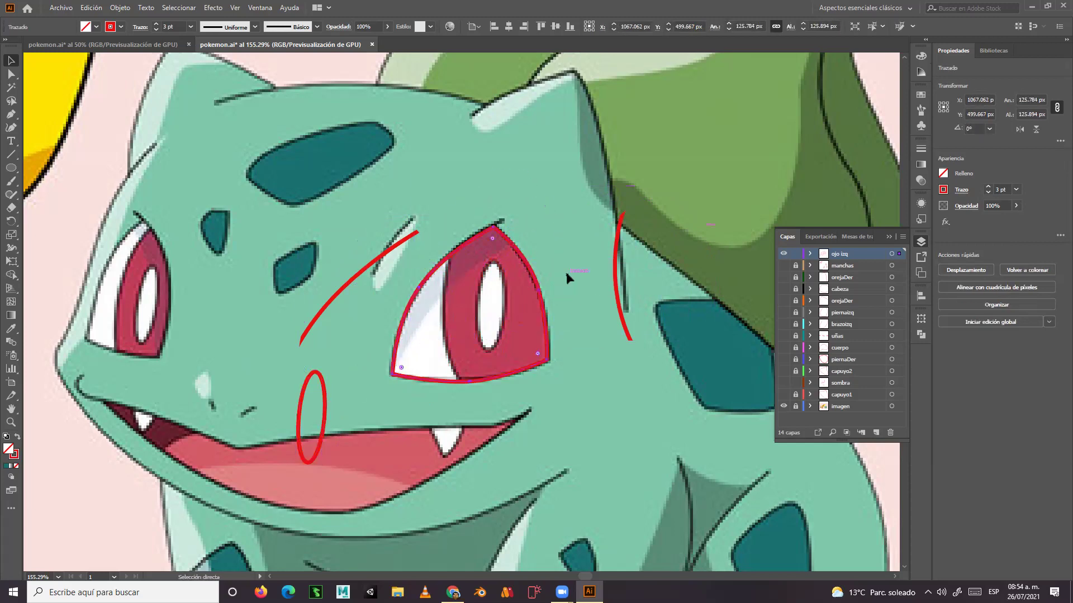
key("ctrl+z")
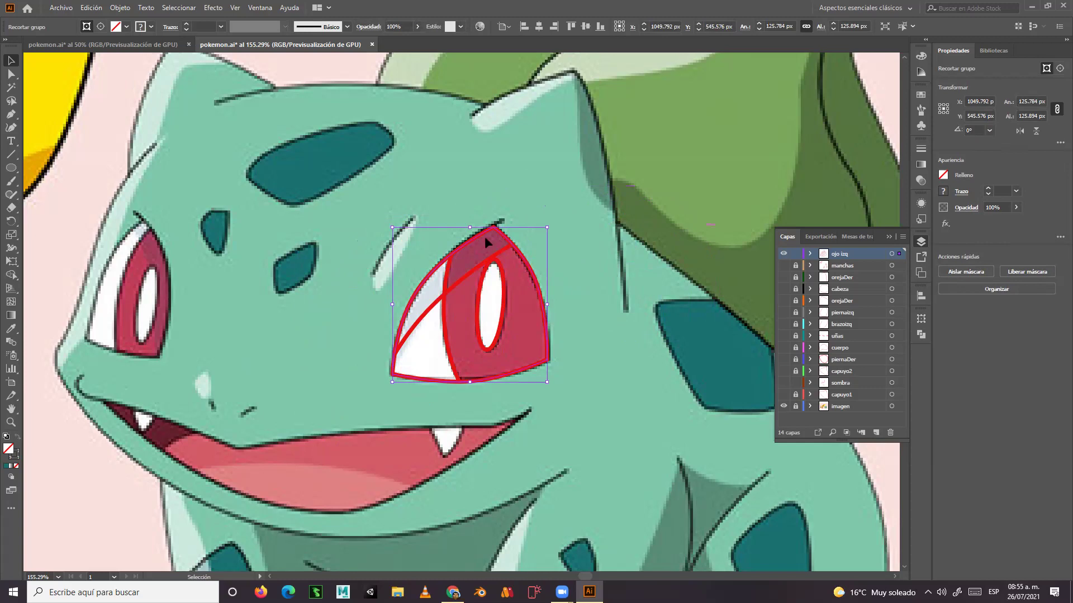
left_click_drag(423, 287, 275, 267)
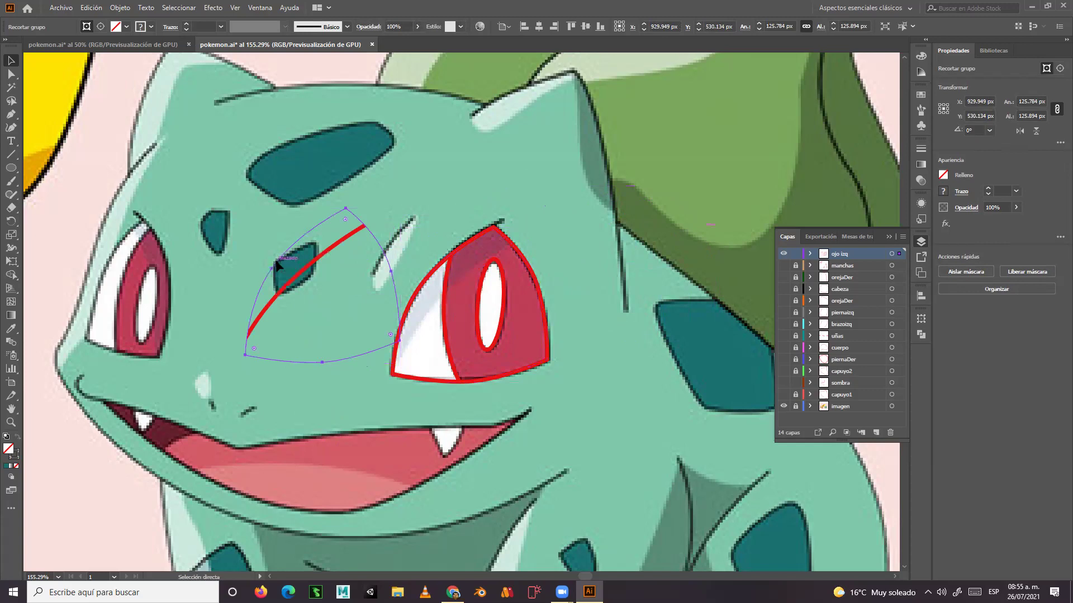
key("ctrl+z")
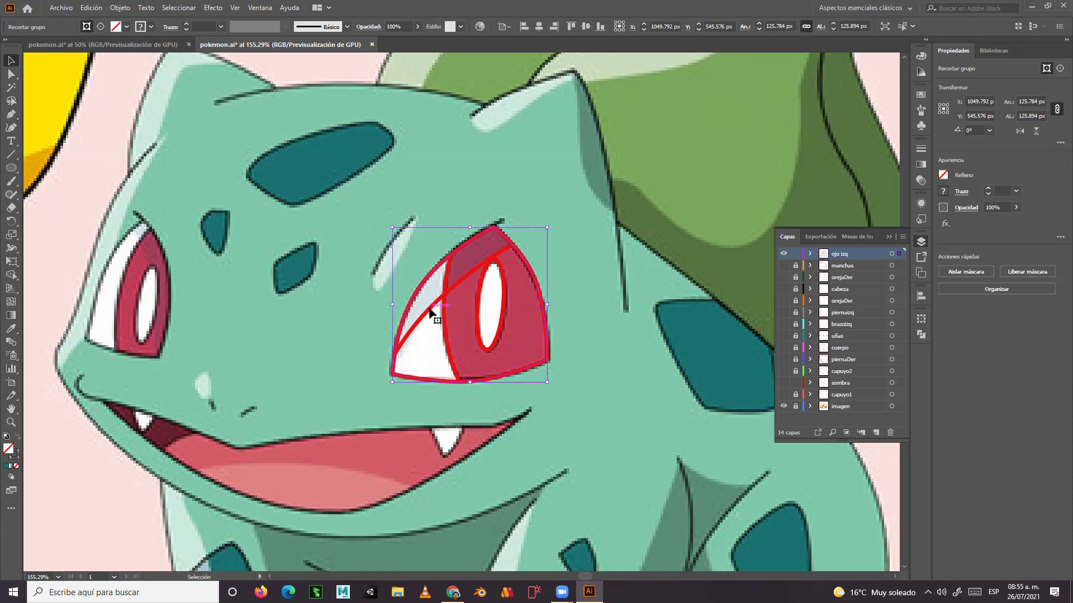
Isolate the eye shadow's clipping group and fill the shadow shape with black.
double_click(418, 290)
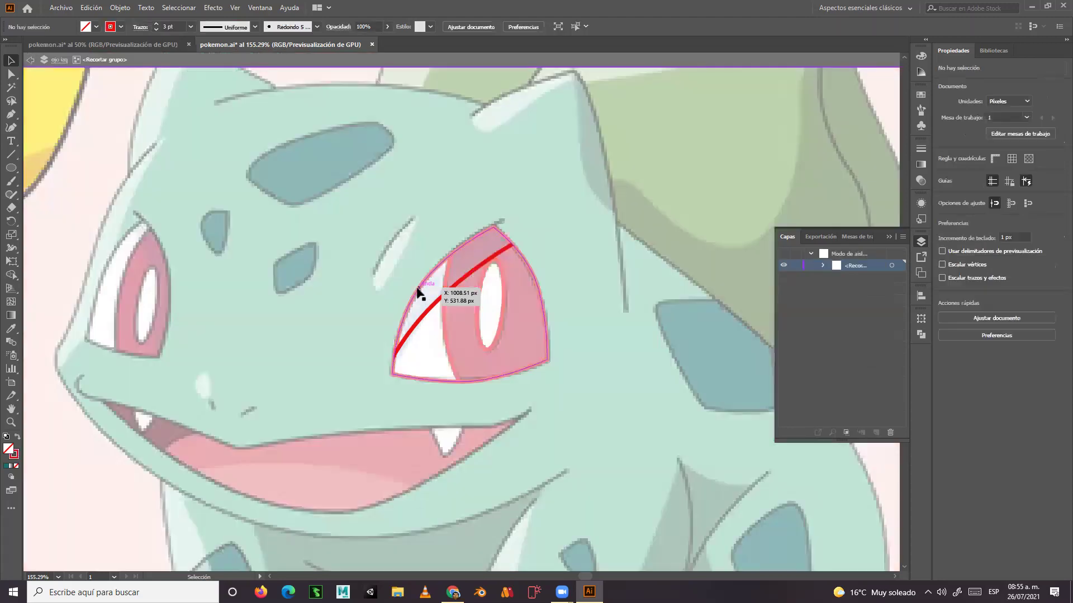
left_click(438, 305)
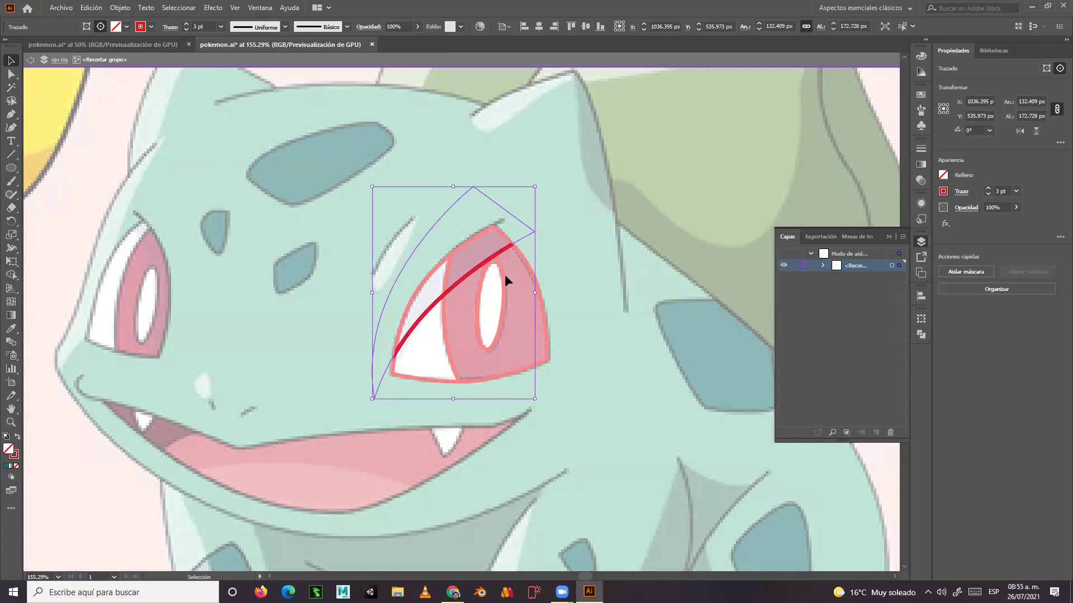
double_click(10, 451)
mouse_move(98, 280)
left_mouse_down()
mouse_move(51, 350)
mouse_move(56, 338)
left_mouse_up()
left_click(346, 208)
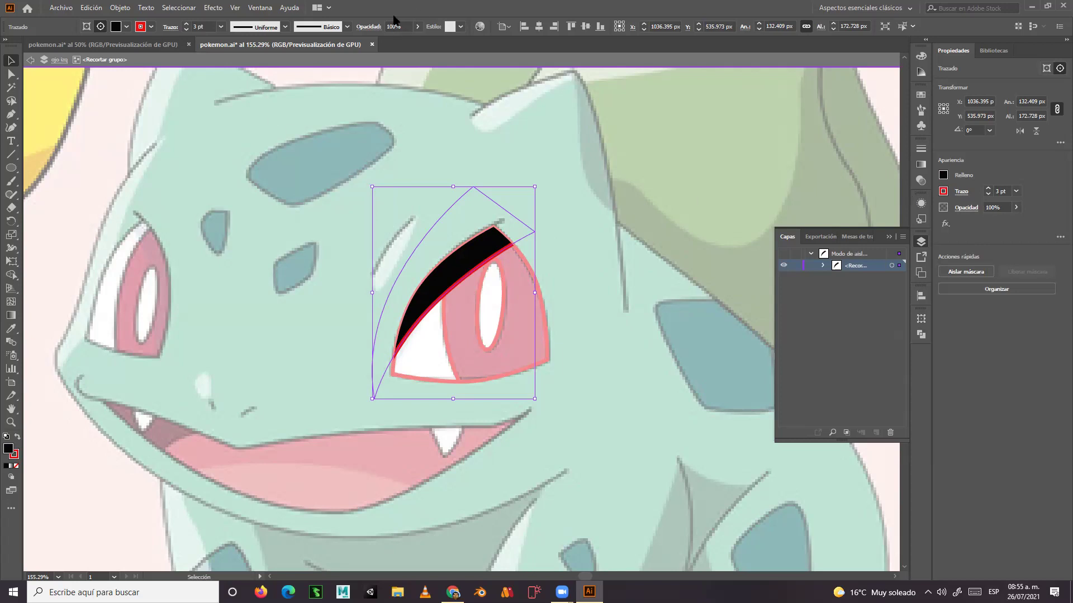
Try 10% opacity on the black eye shadow, set it to 30% instead, and exit the clipping group.
left_click(1000, 208)
type("10")
key("Return")
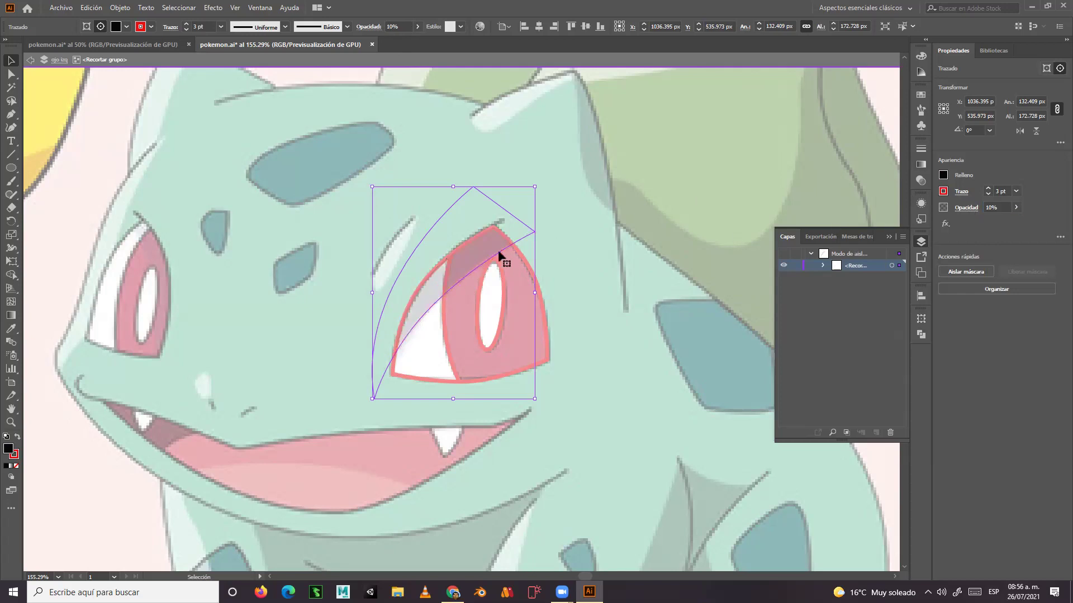
left_click(1000, 208)
type("30")
key("Return")
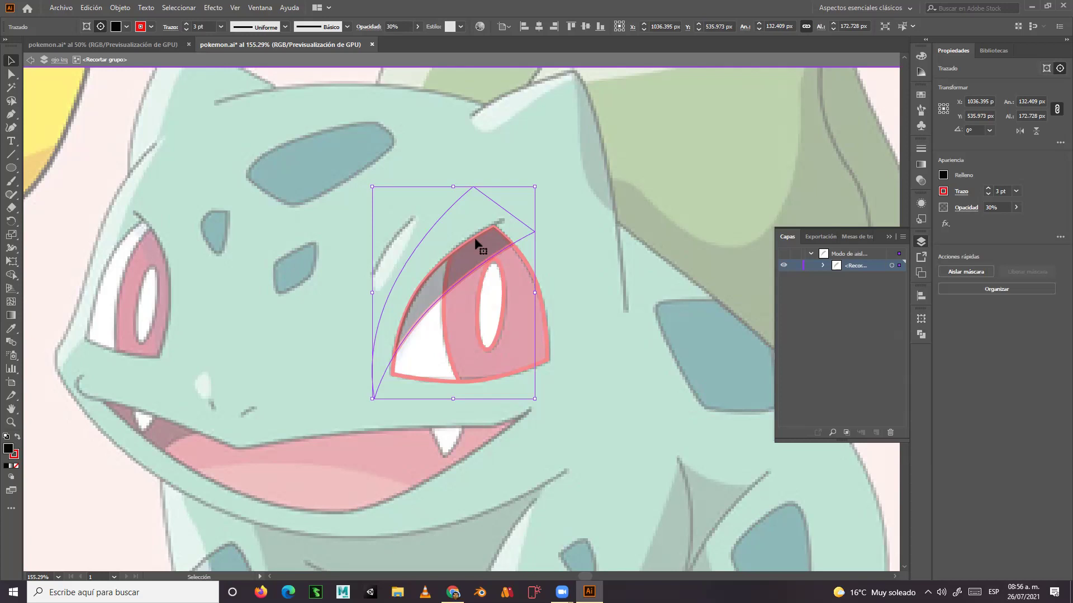
left_click(30, 60)
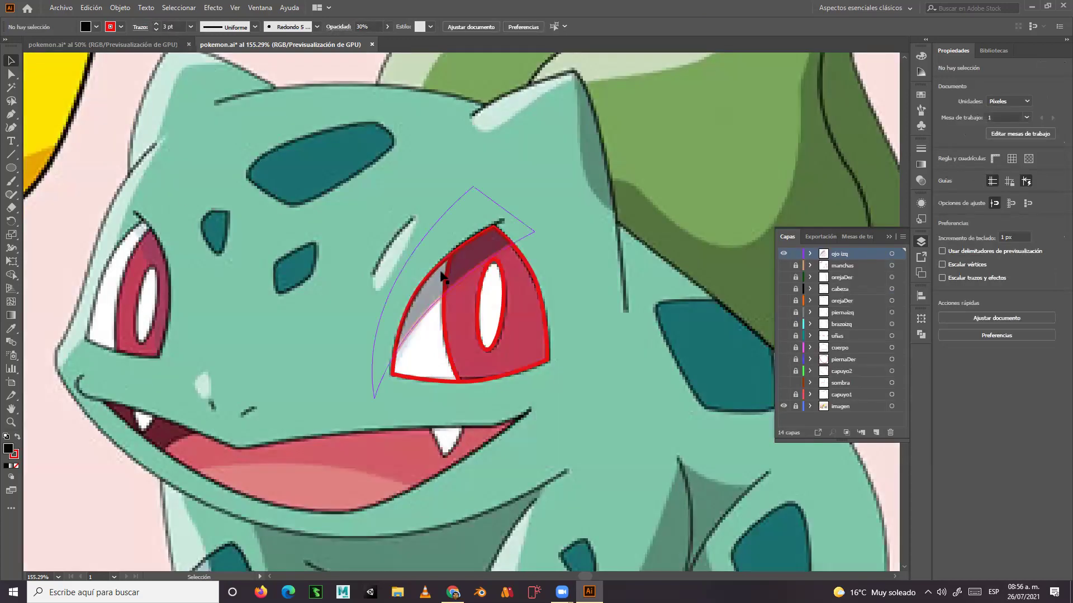
Fill the pupil ellipse with white (ffffff) and remove its stroke.
left_click(502, 319)
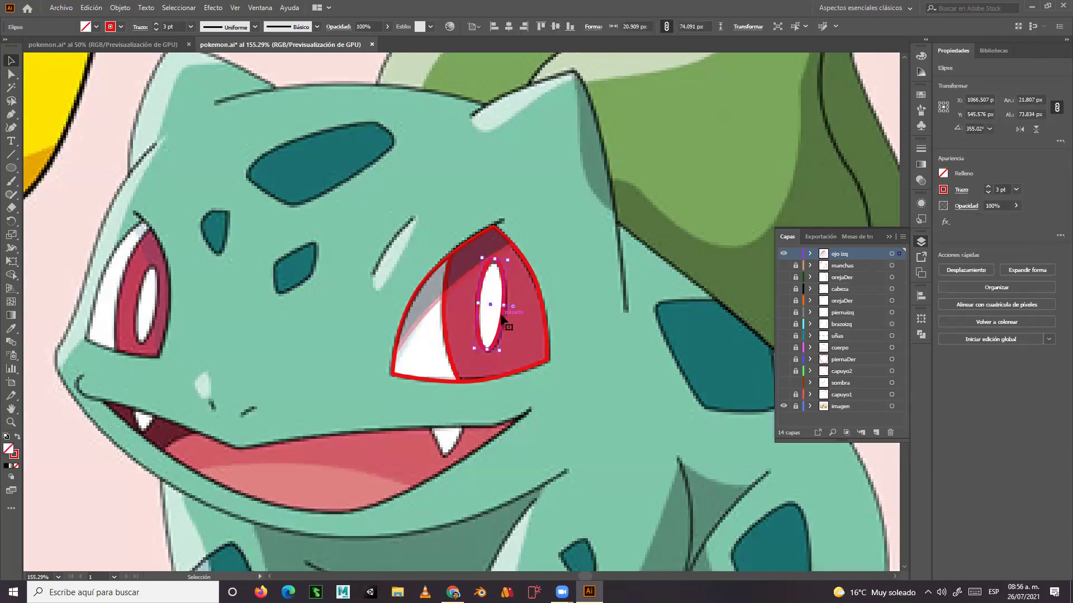
double_click(7, 450)
type("ffffff")
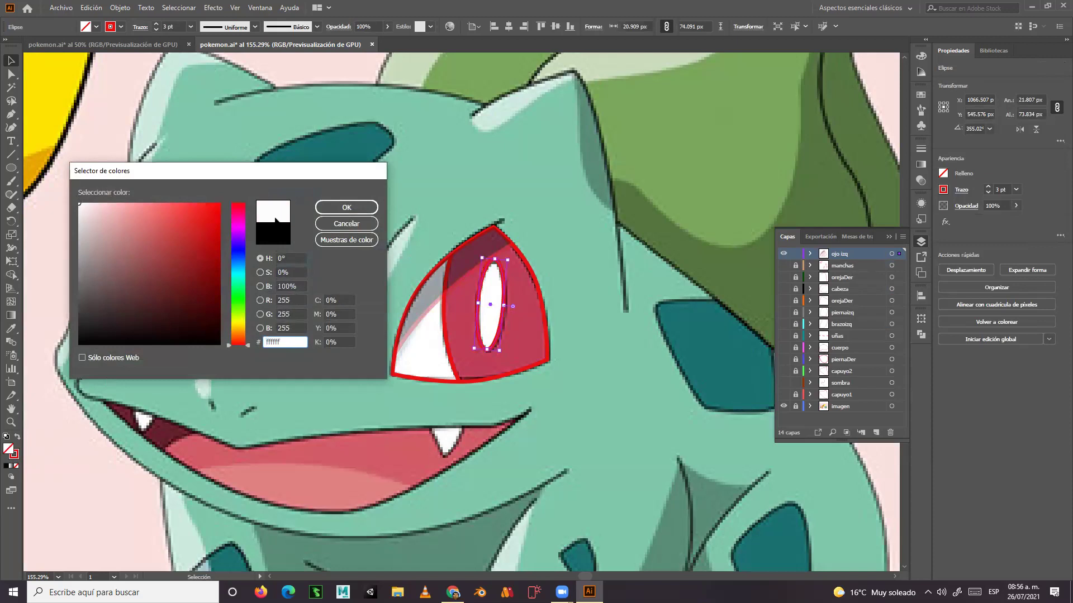
left_click(346, 207)
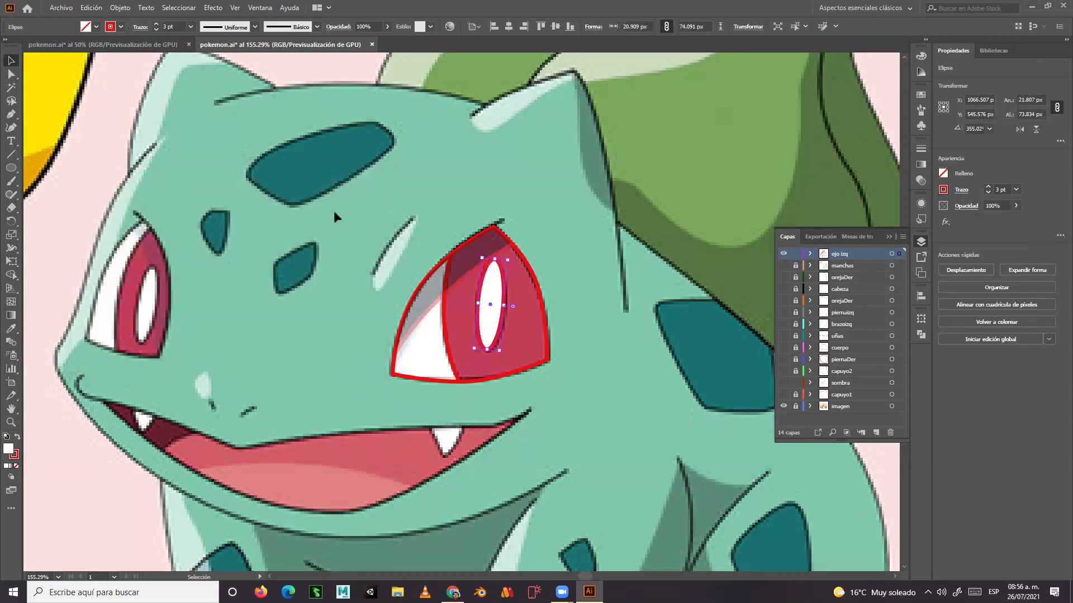
left_click(18, 457)
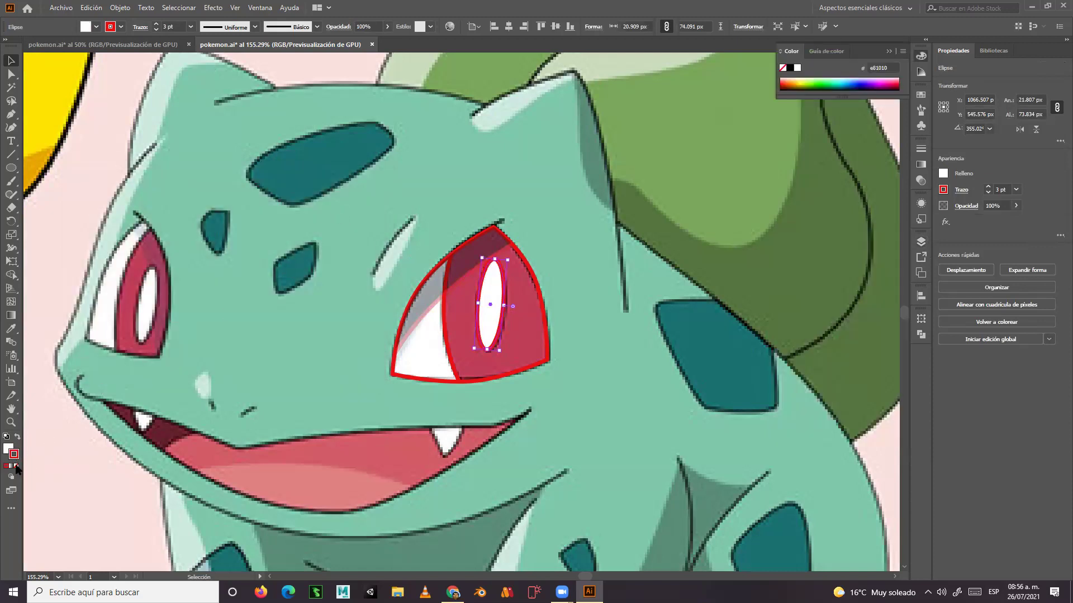
left_click(17, 466)
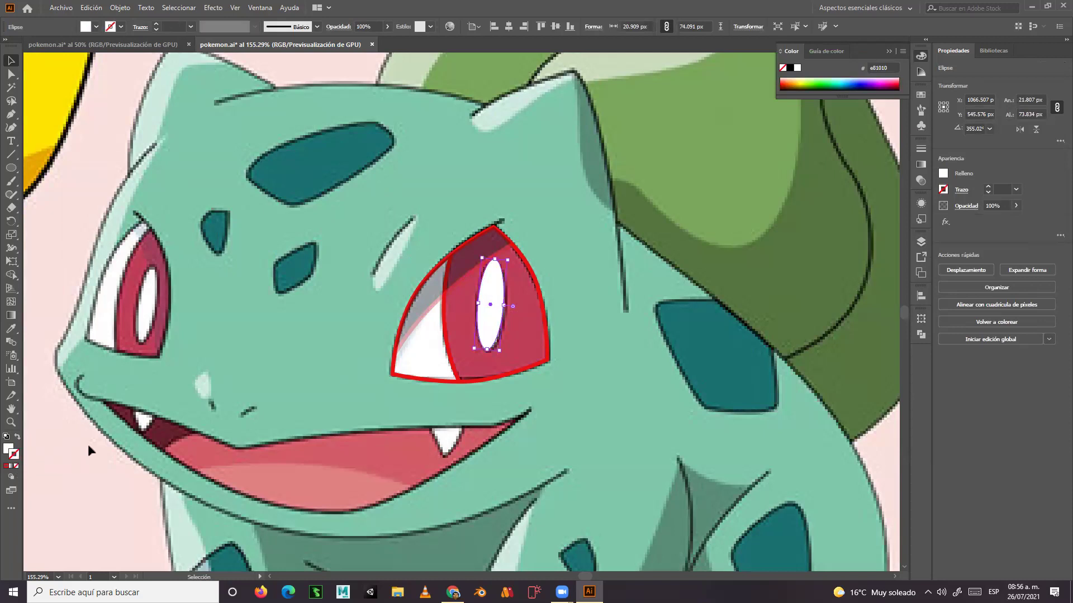
left_click(88, 444)
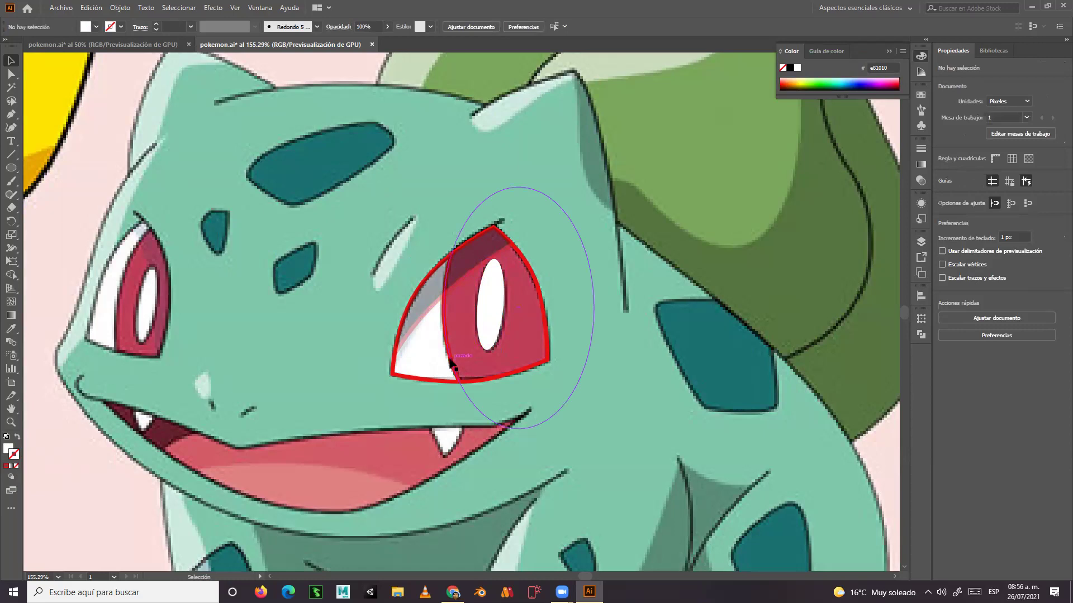
Isolate the iris clipping group and sample the reference iris colour onto its ellipse with the Eyedropper.
left_click(451, 361)
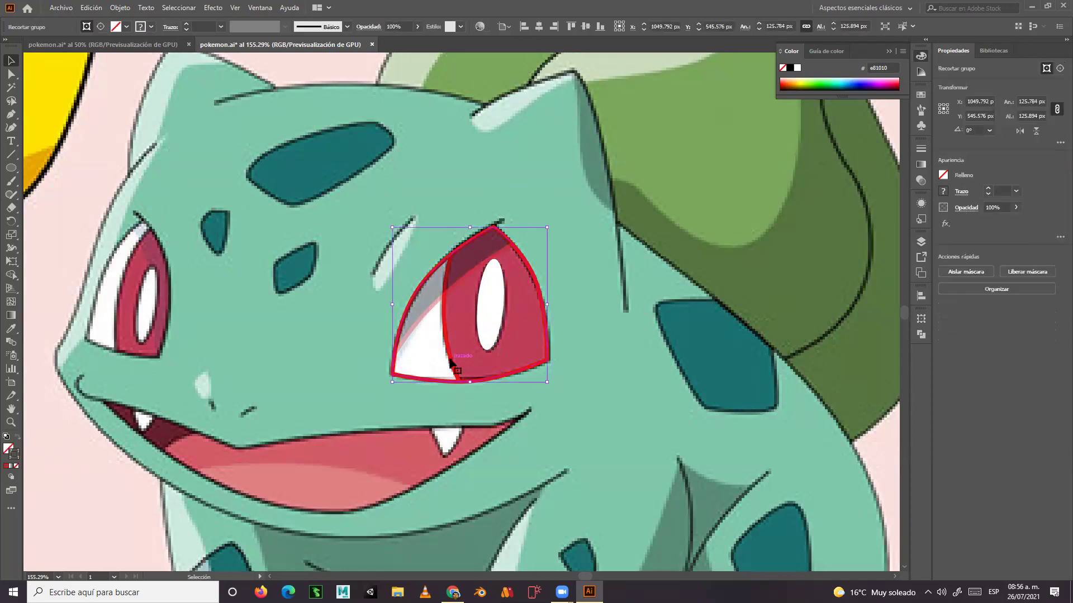
double_click(450, 362)
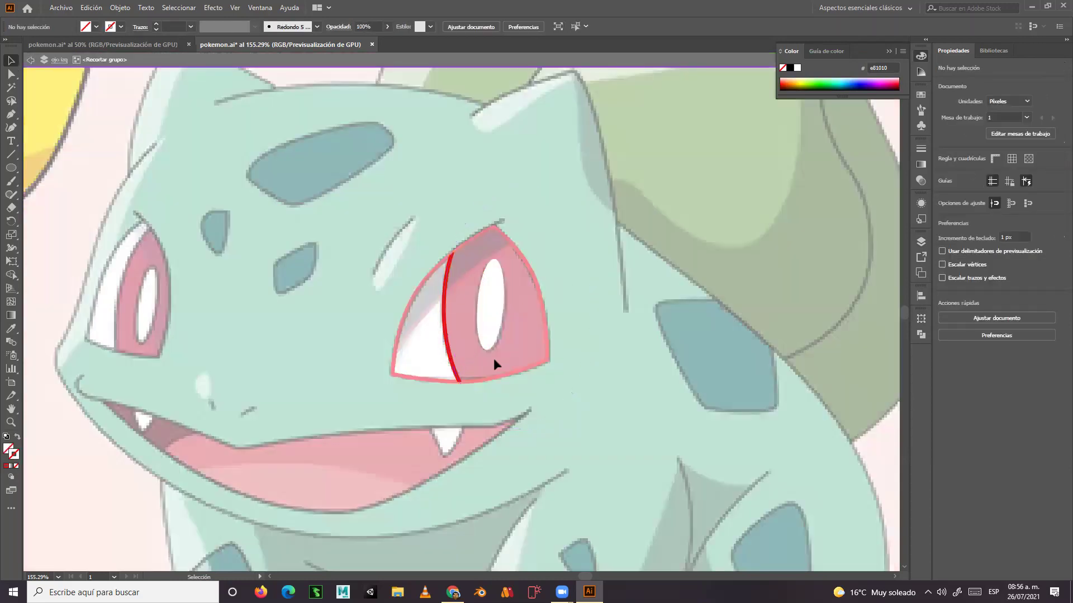
left_click(449, 358)
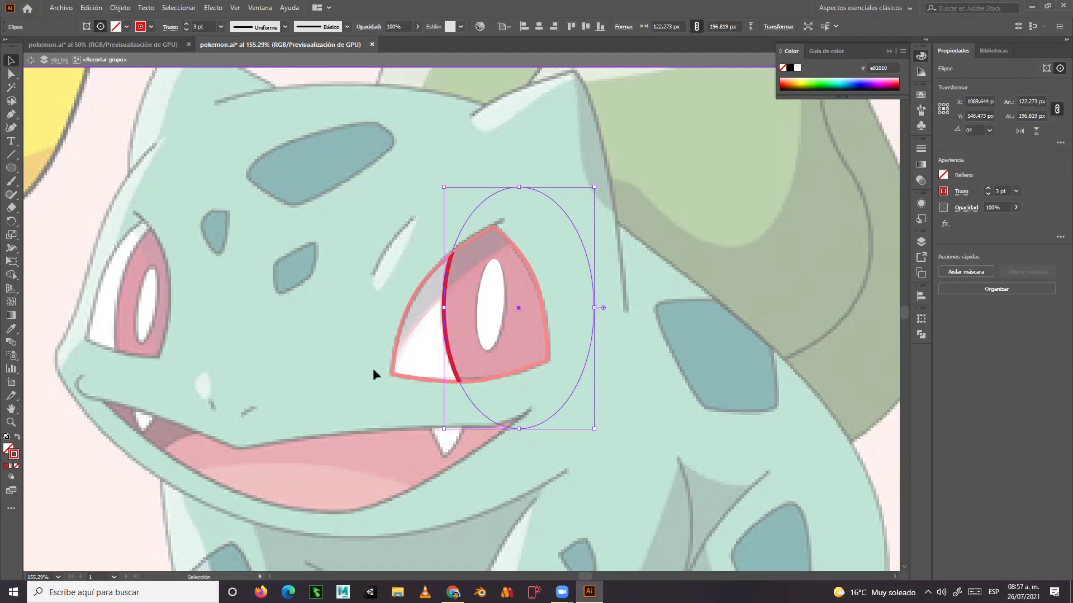
left_click(10, 328)
left_click(464, 334)
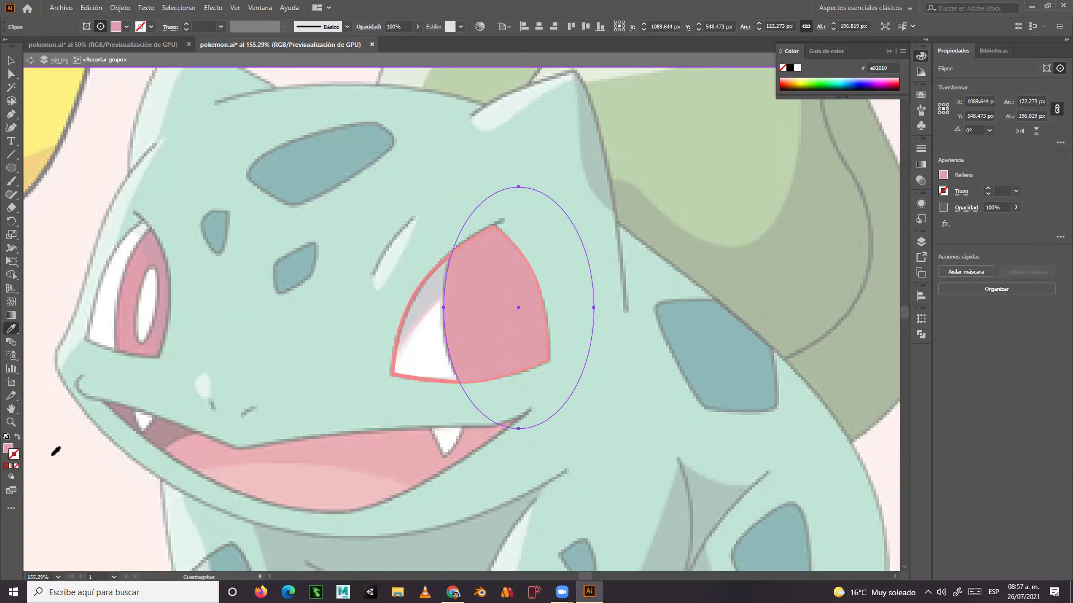
Change the iris ellipse's fill to the vivid red f42557 and exit the clipping group.
double_click(8, 449)
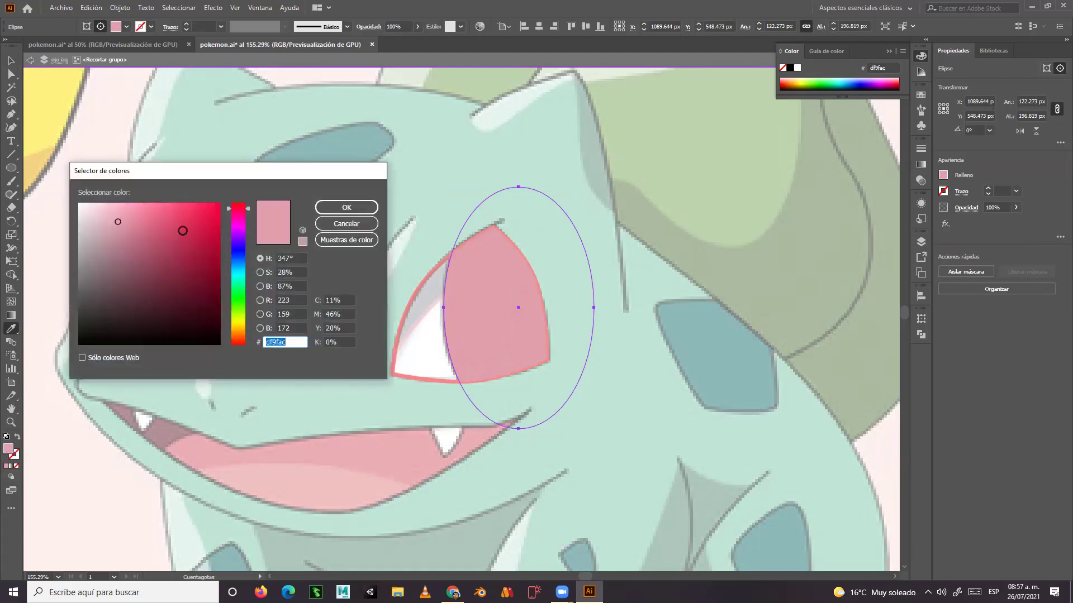
left_click_drag(175, 210, 199, 208)
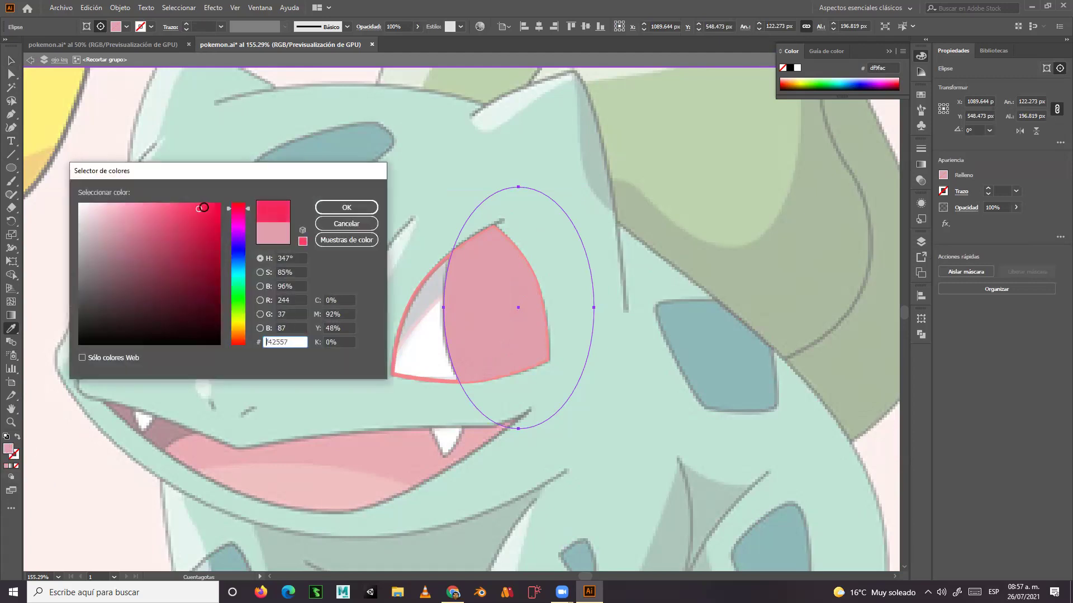
left_click(328, 213)
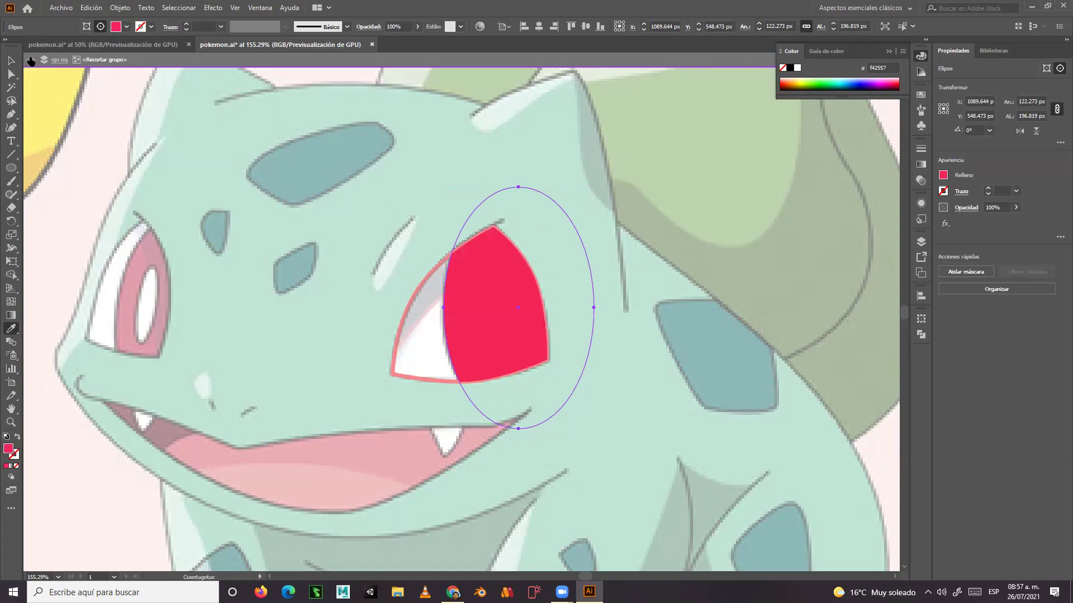
left_click(31, 61)
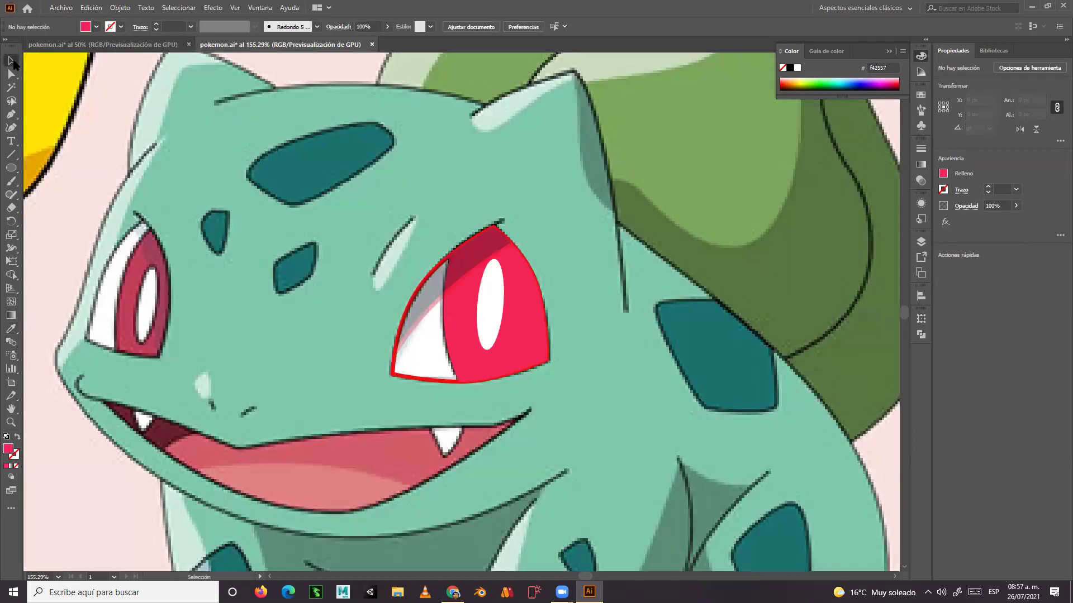
left_click(12, 61)
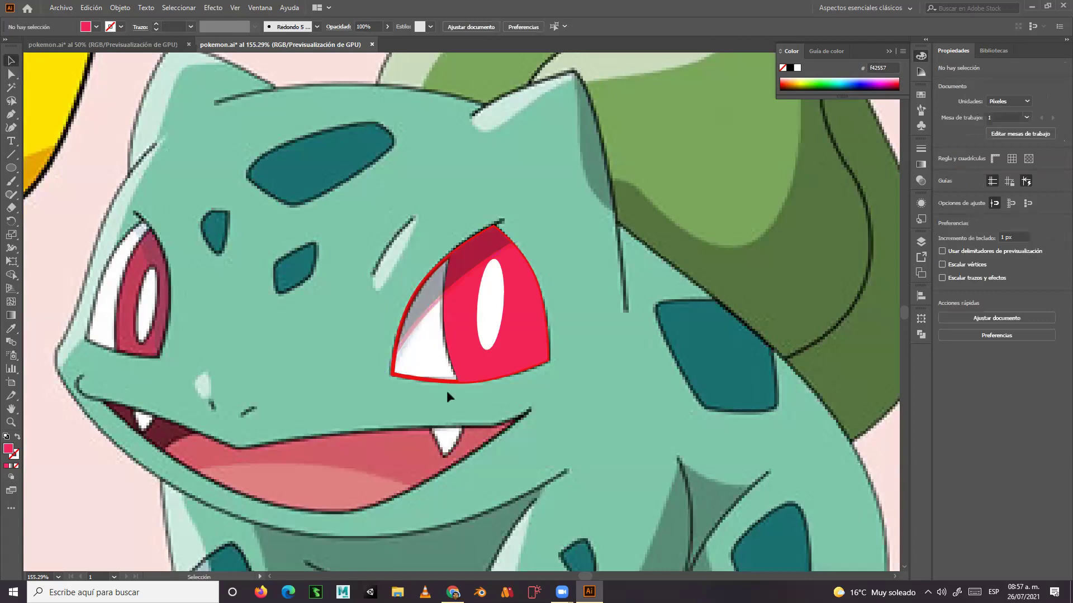
Try moving the eye shadow's clipping group off the eye, and undo the move.
left_click_drag(453, 386, 349, 336)
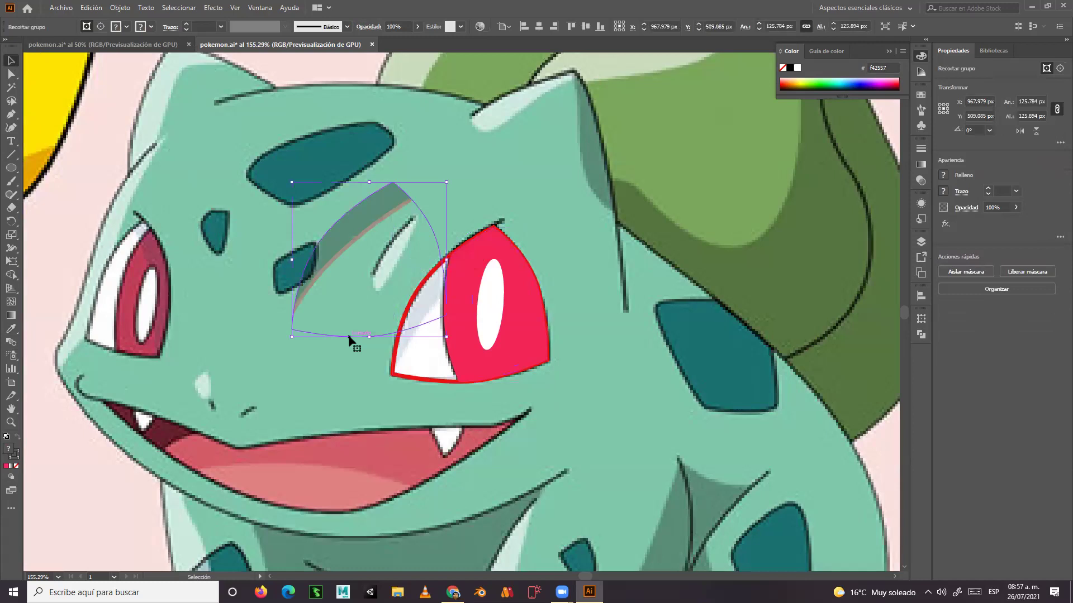
key("ctrl+z")
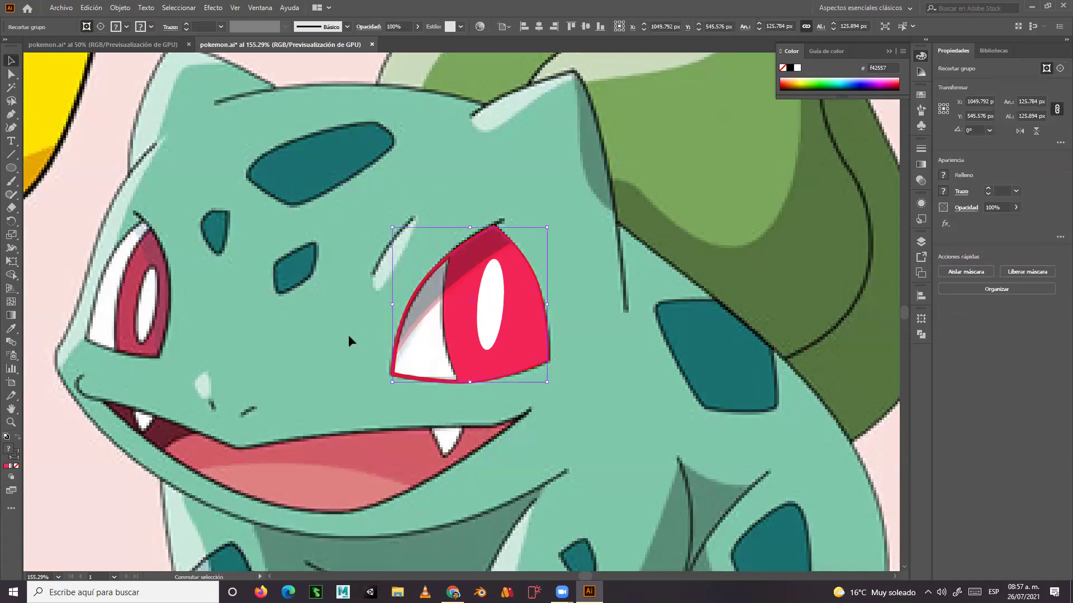
key("ctrl+z")
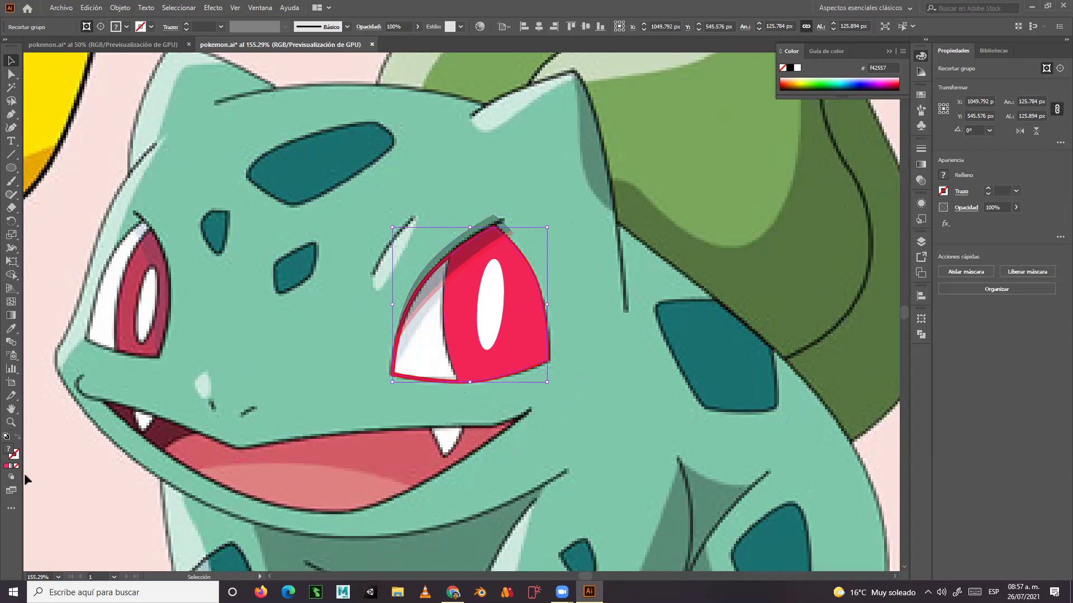
Fill the iris clipping group with near-white fcfafa.
double_click(9, 450)
left_click_drag(130, 235, 81, 205)
left_click(346, 207)
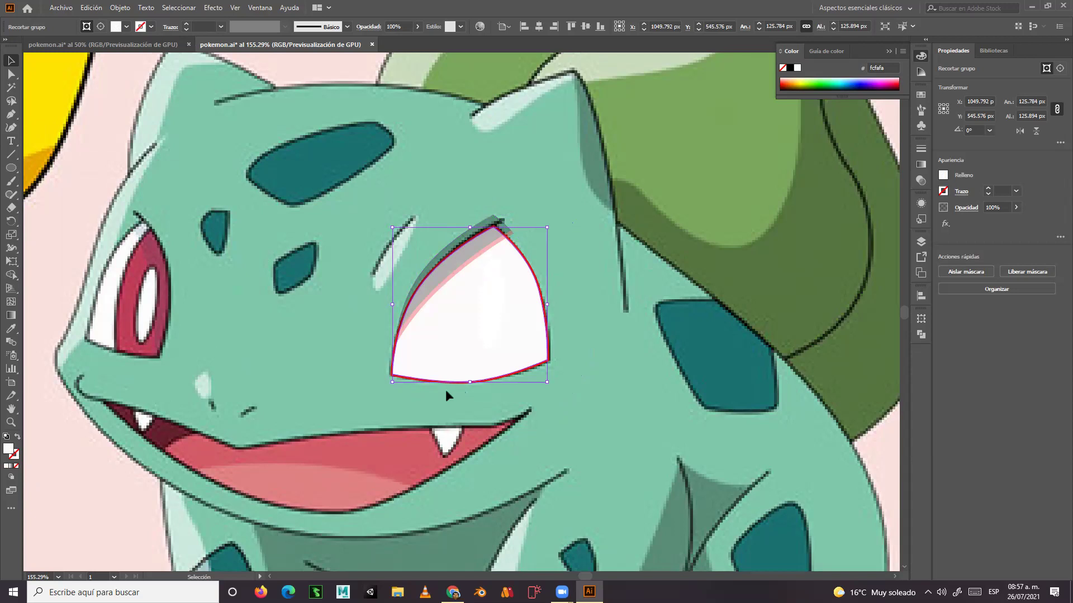
Try moving the white iris group, the eye outline and the shadow group apart, and undo the moves.
left_click_drag(523, 369, 415, 331)
left_click_drag(521, 371, 609, 323)
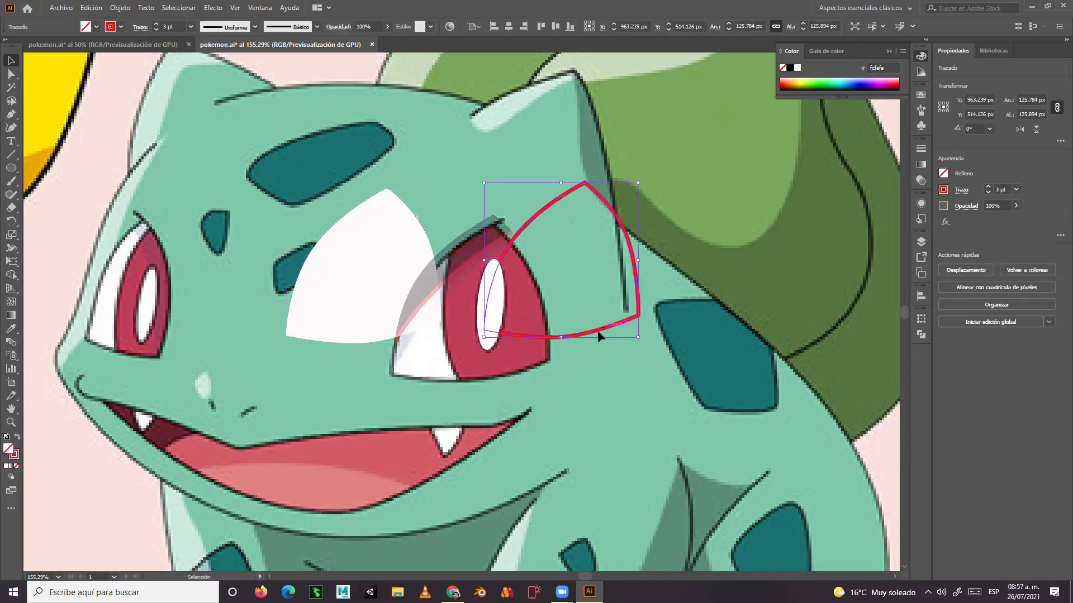
mouse_move(559, 227)
left_mouse_down()
mouse_move(467, 254)
mouse_move(444, 197)
left_mouse_up()
left_click(492, 350)
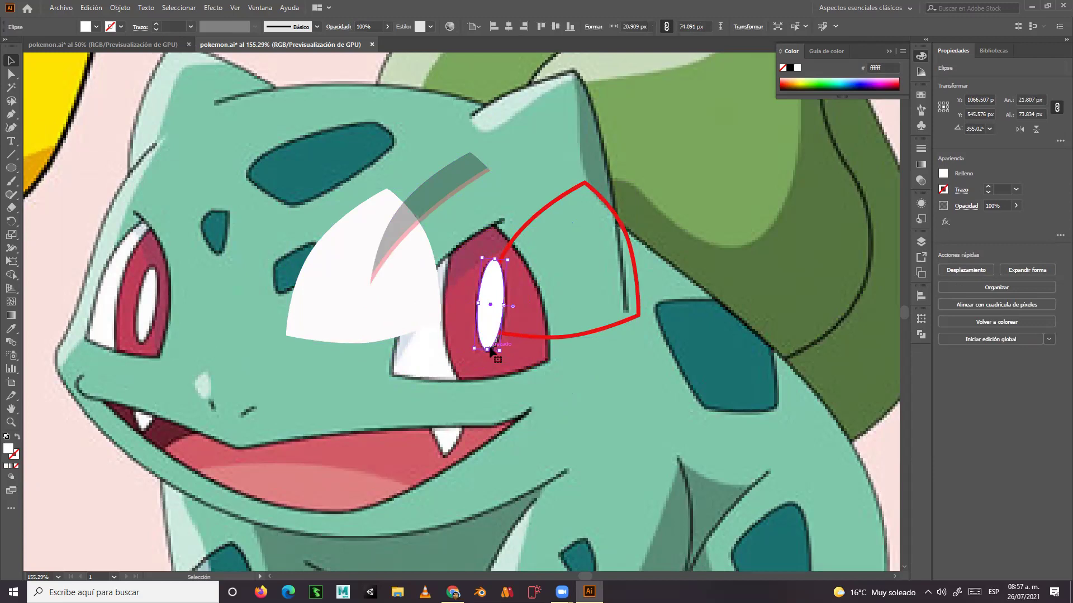
key("ctrl+z")
key("ctrl+z")
key("v")
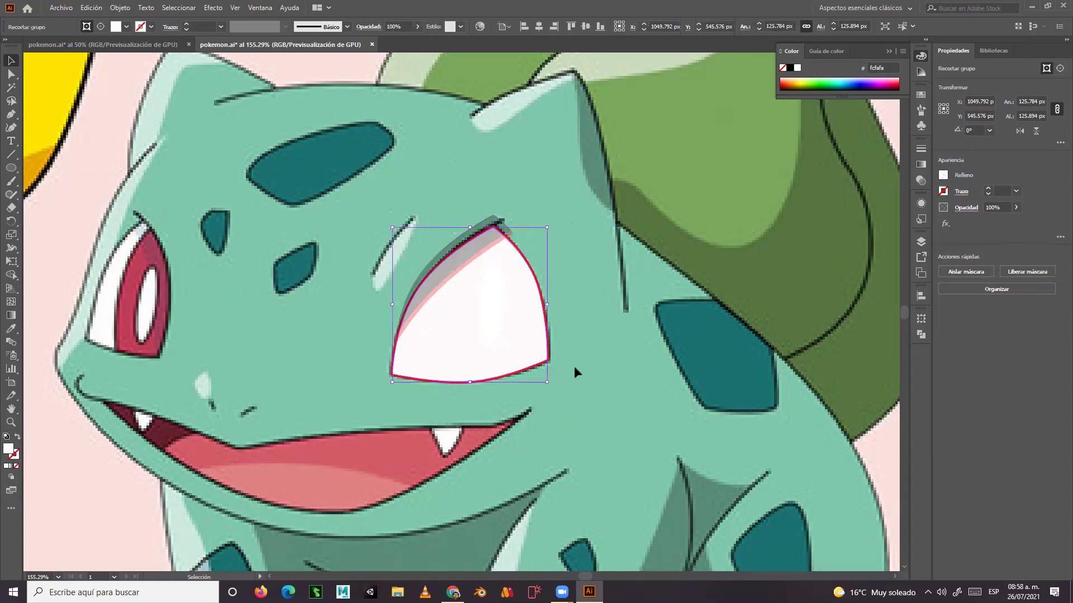
Send the white iris clipping group to the back of the stacking order.
left_click(337, 246)
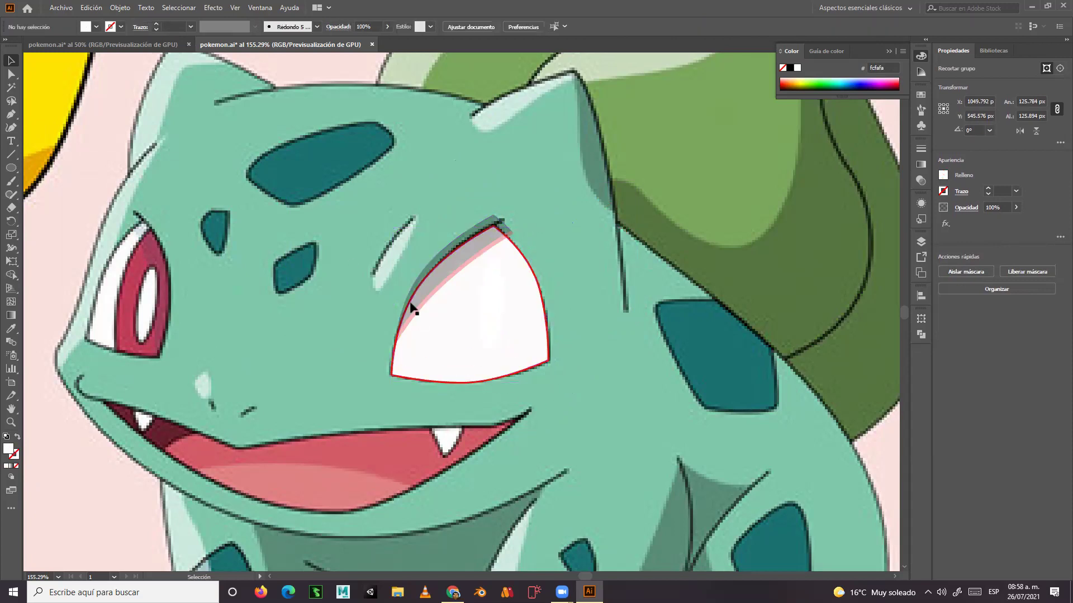
left_click(428, 384)
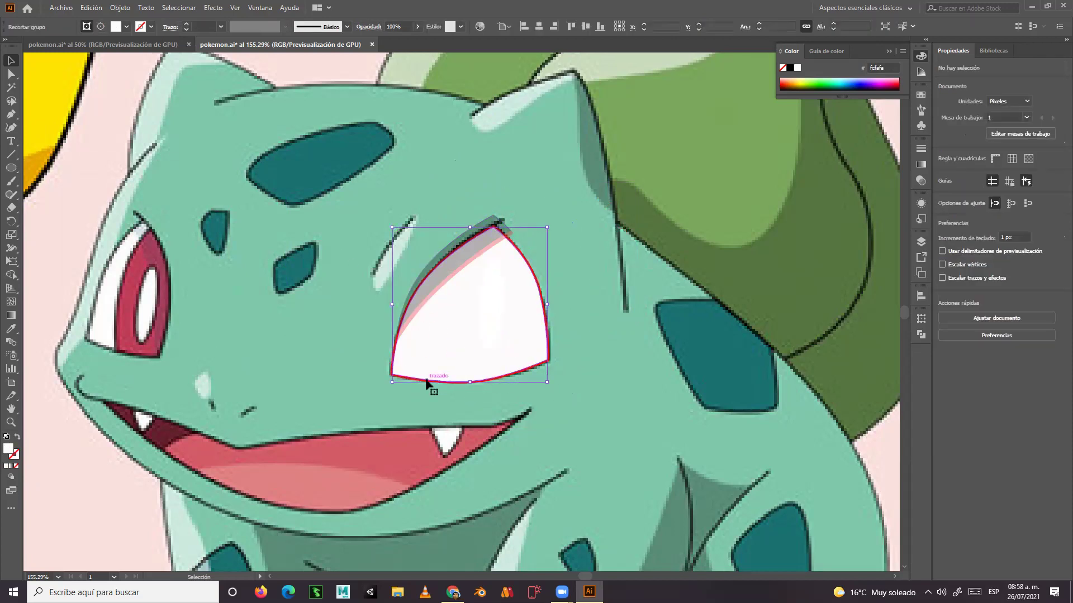
right_click(428, 383)
mouse_move(565, 520)
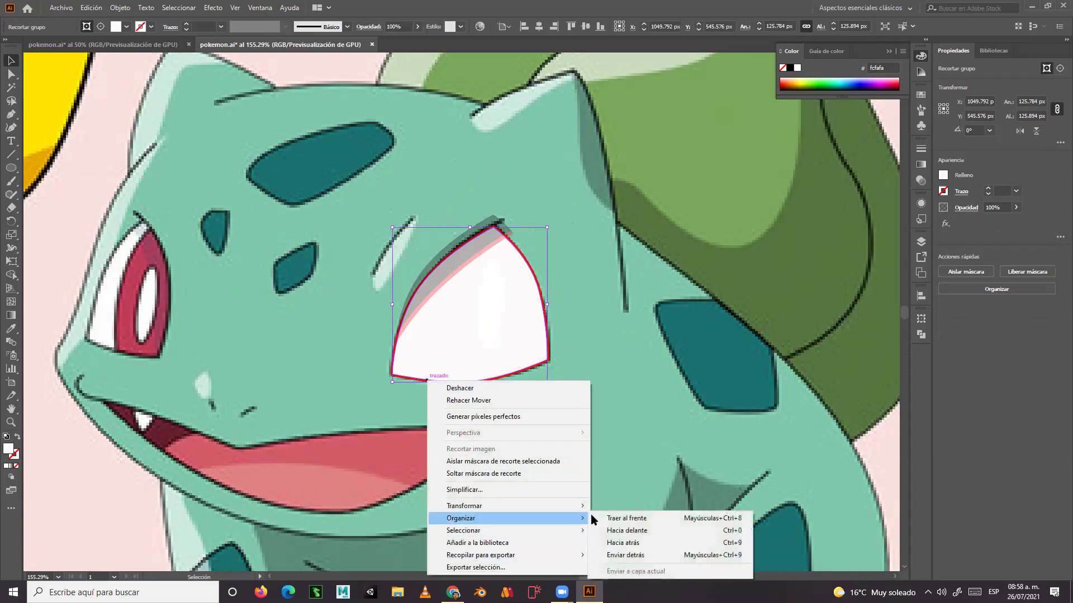
left_click(624, 556)
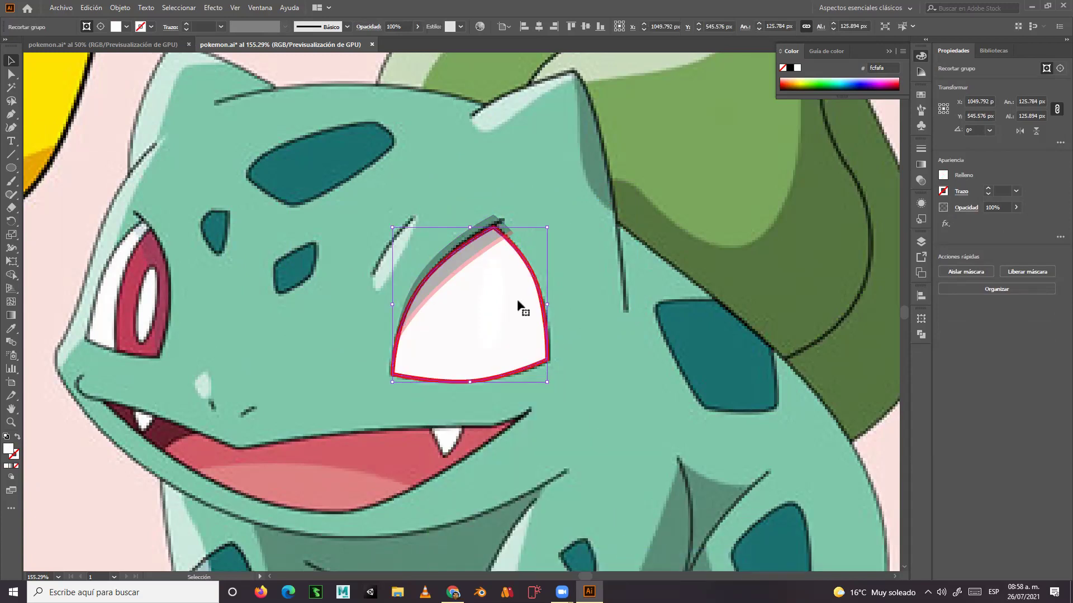
Shift the white iris group aside to expose the pupil, and bring the pupil ellipse to the front.
left_click_drag(520, 254, 470, 260)
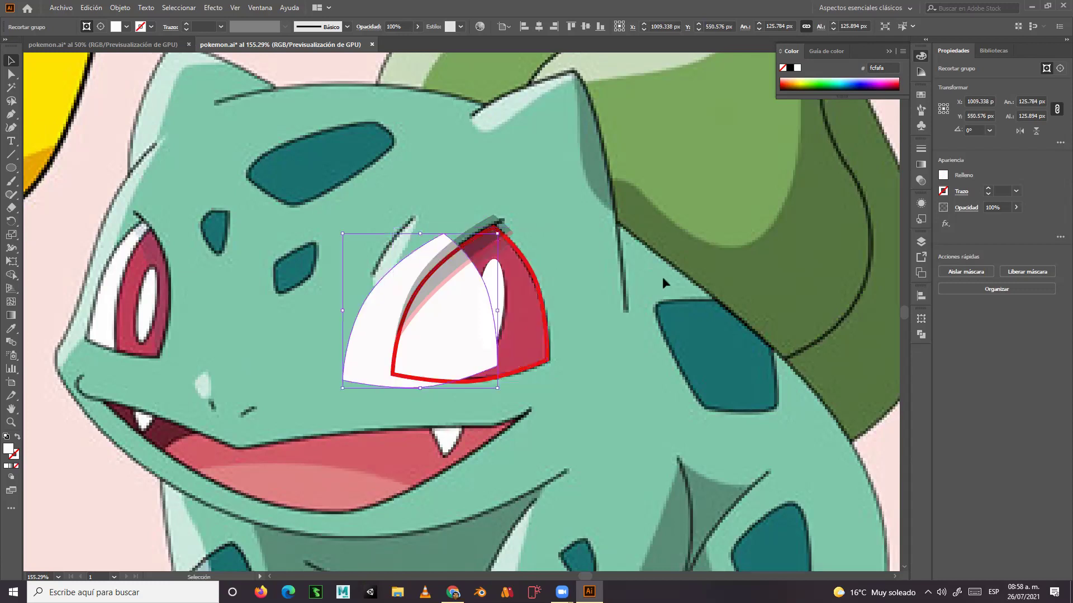
left_click(503, 282)
right_click(503, 282)
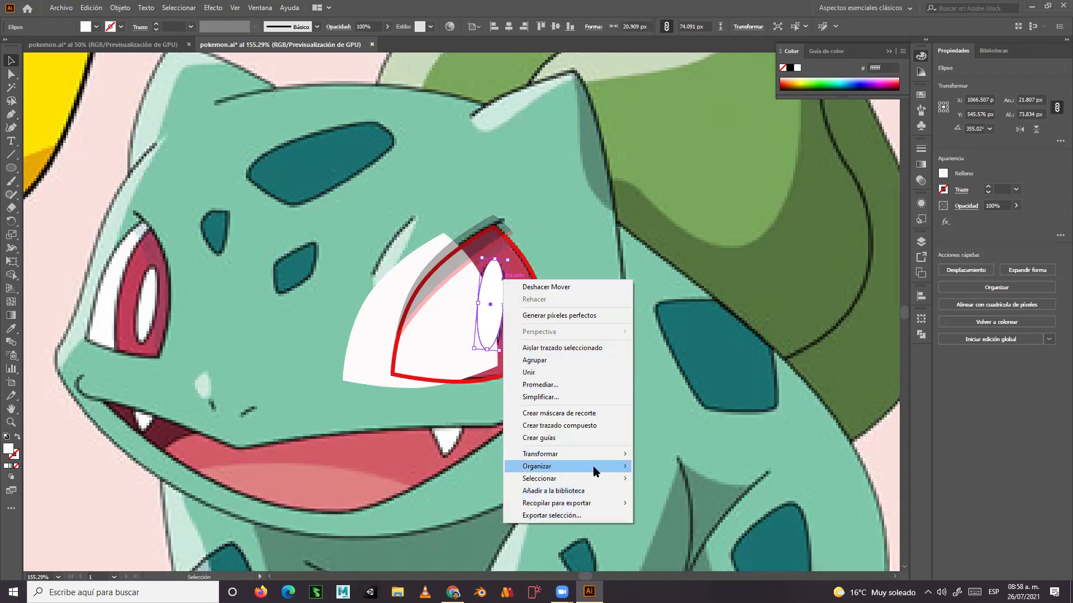
mouse_move(595, 467)
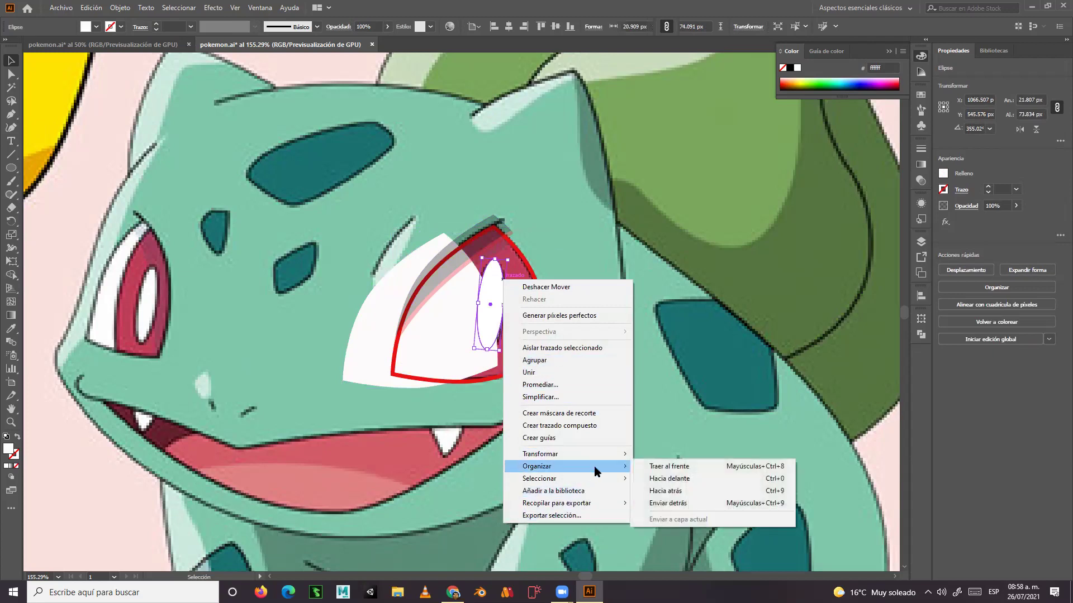
left_click(681, 472)
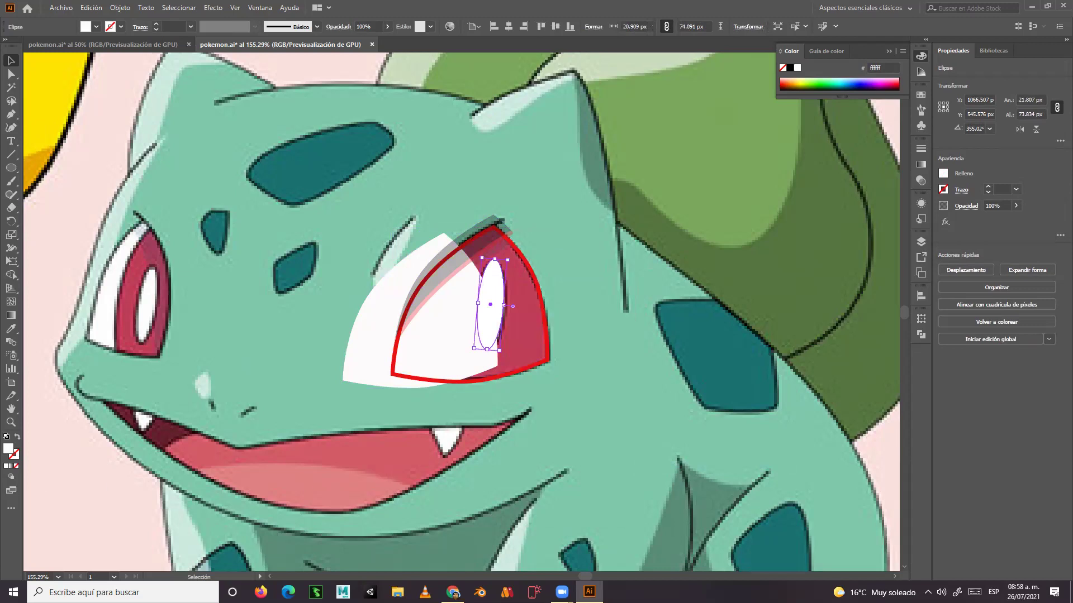
Give the white pupil ellipse a black (000000) stroke.
double_click(18, 454)
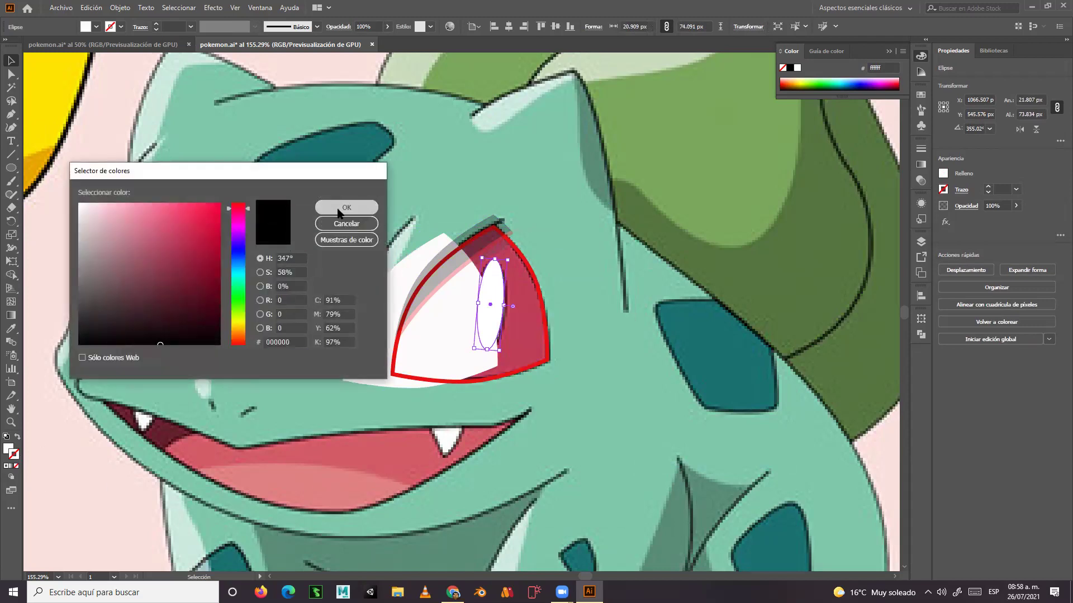
left_click(346, 208)
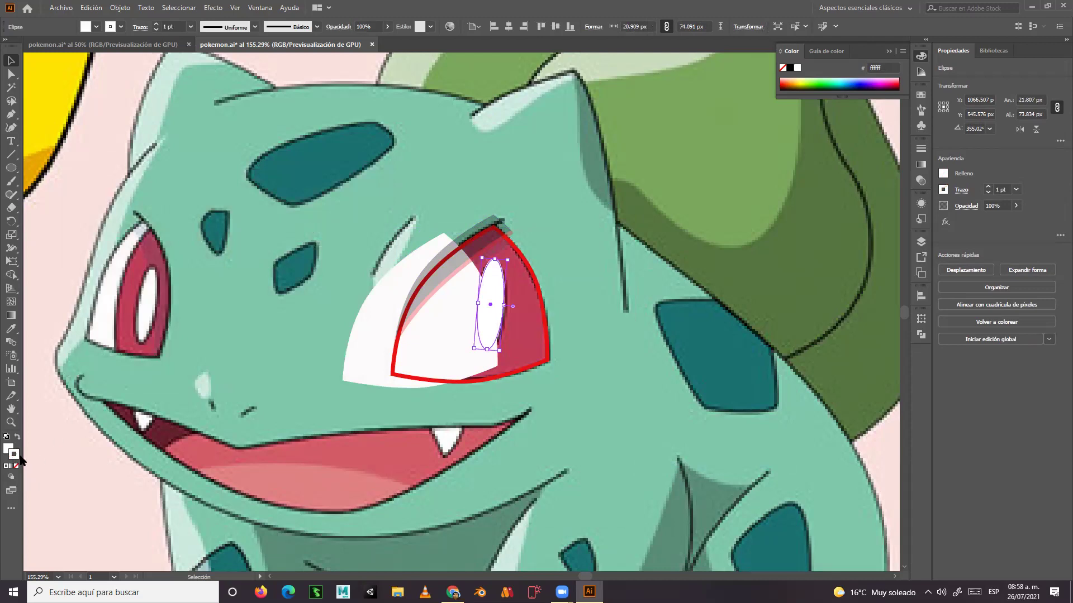
double_click(8, 449)
type("000000")
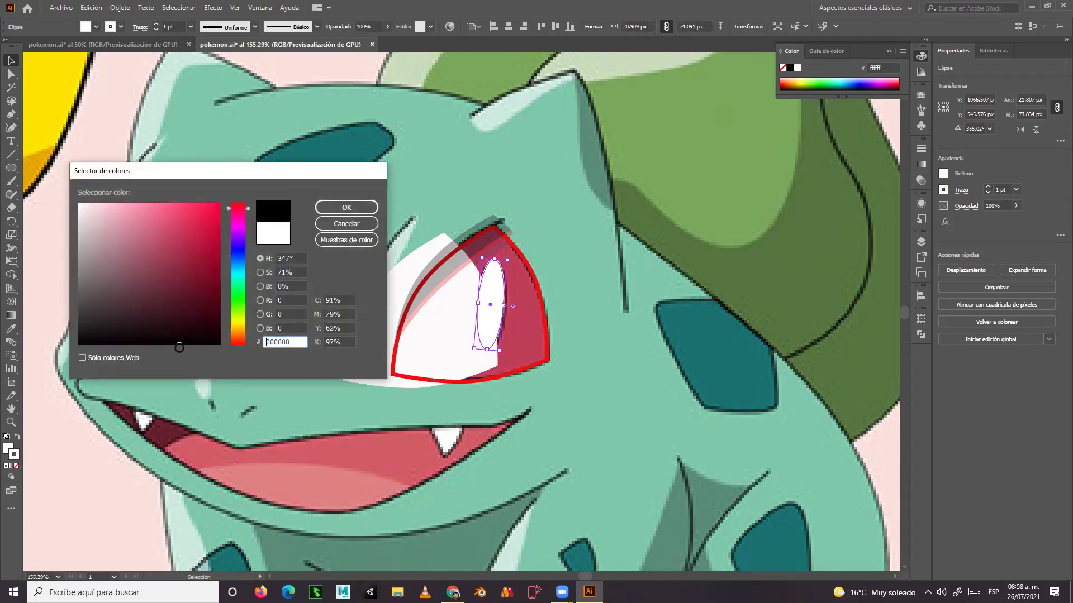
left_click(365, 212)
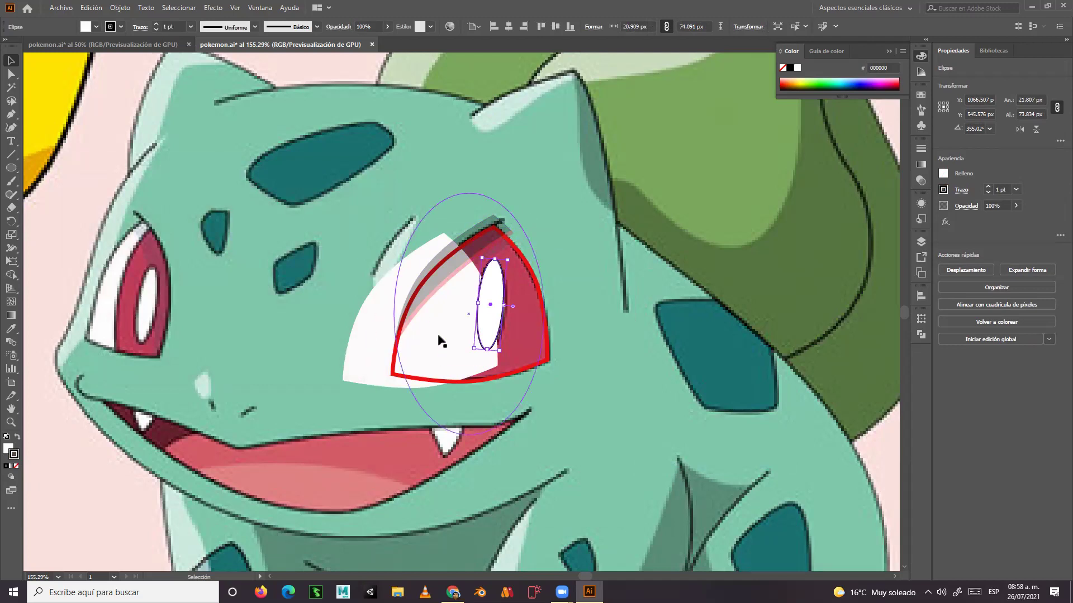
Spread the white iris group, the shadow group and the red eye outline apart, away from the reference eye.
left_click_drag(431, 334, 329, 321)
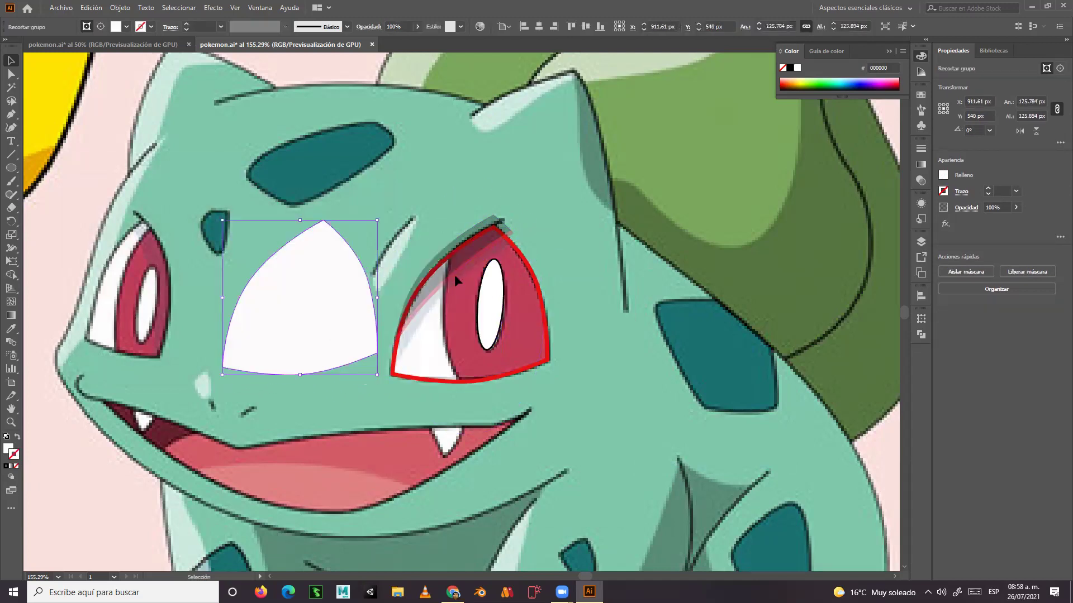
mouse_move(450, 273)
left_mouse_down()
mouse_move(629, 187)
mouse_move(454, 287)
mouse_move(601, 307)
left_mouse_up()
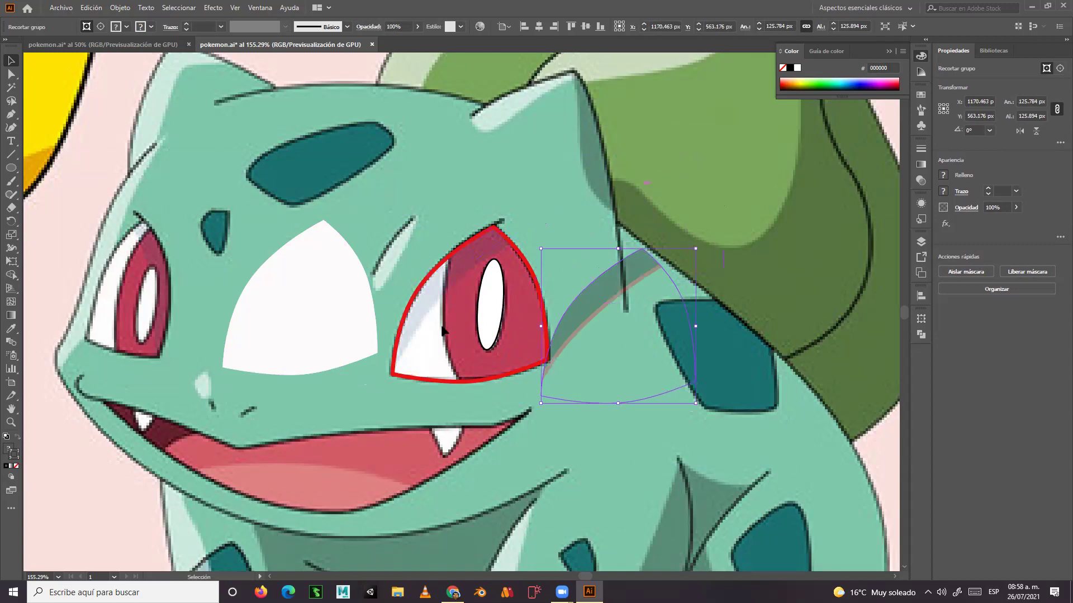
key("ctrl+shift+a")
mouse_move(447, 262)
left_mouse_down()
mouse_move(404, 113)
mouse_move(471, 203)
left_mouse_up()
left_click_drag(366, 333, 323, 345)
key("ctrl+7")
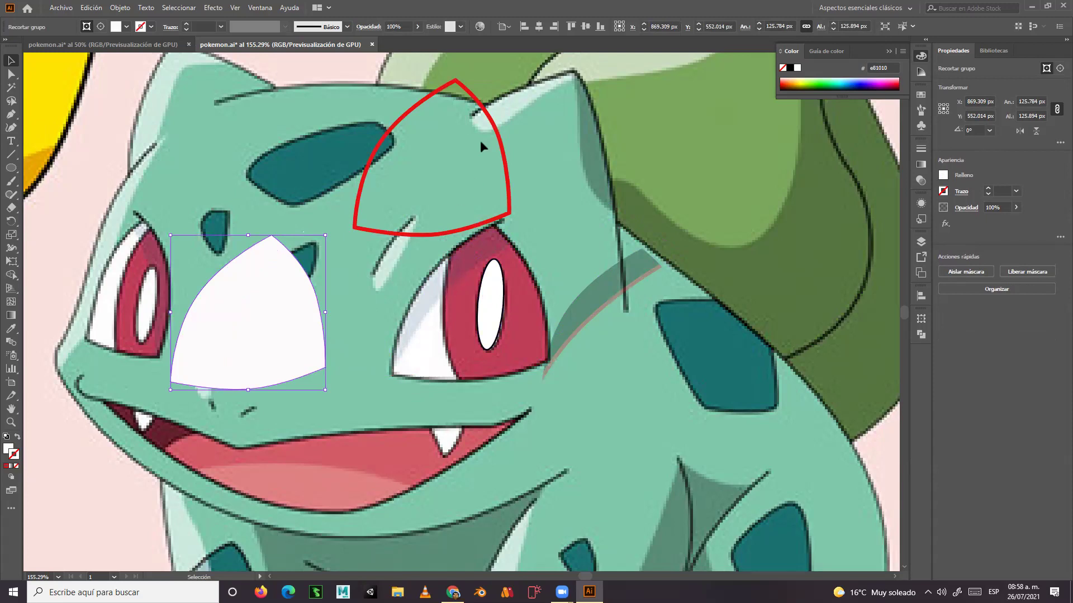
Isolate the white iris clipping group, remove the fill from its mask path and select the ellipse inside.
double_click(304, 370)
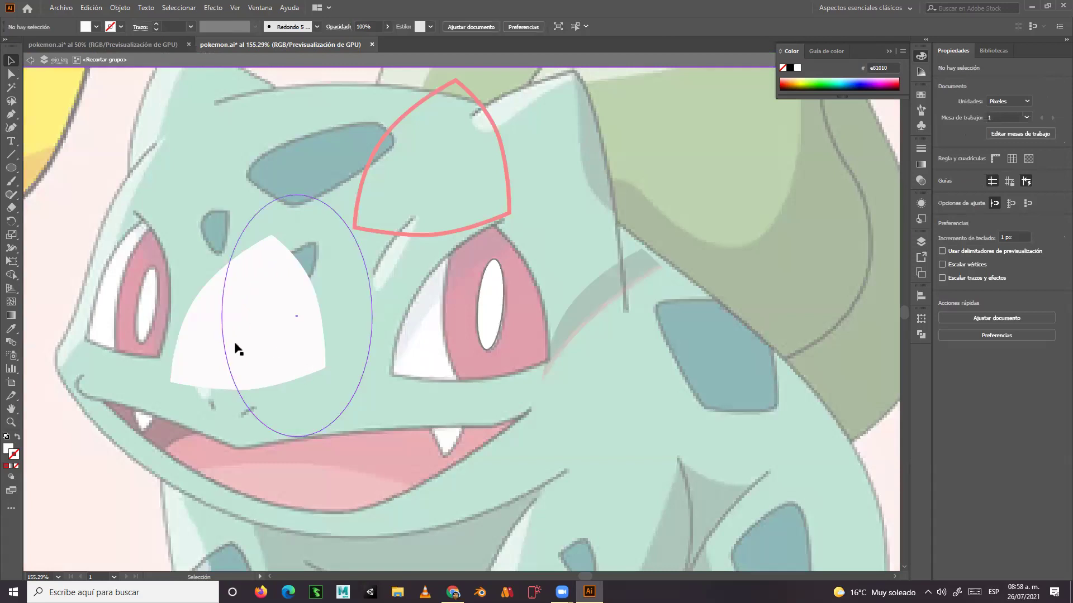
left_click(319, 325)
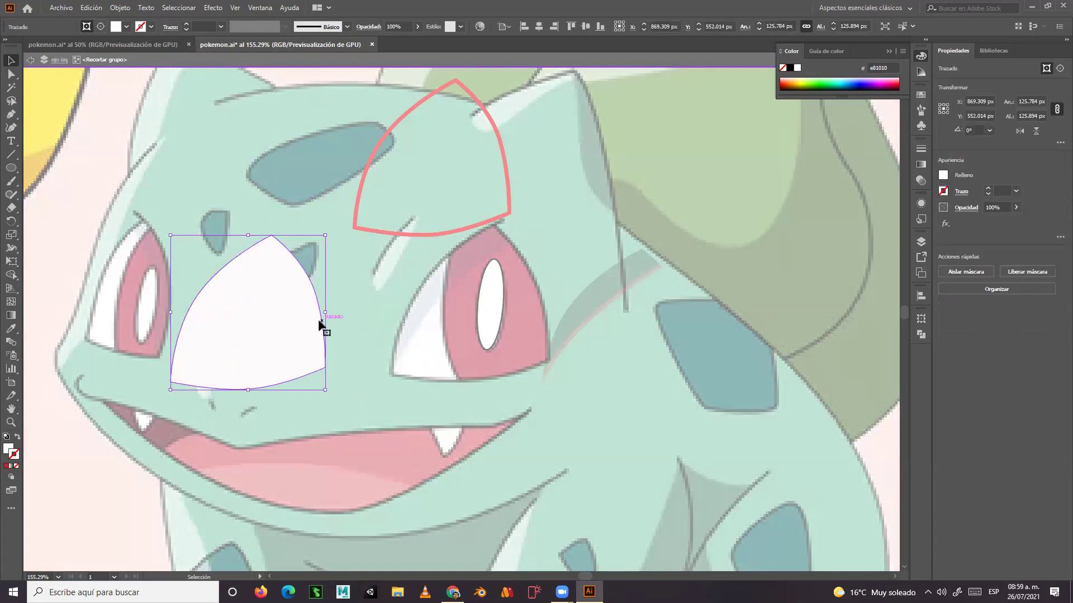
left_click(8, 448)
left_click(16, 467)
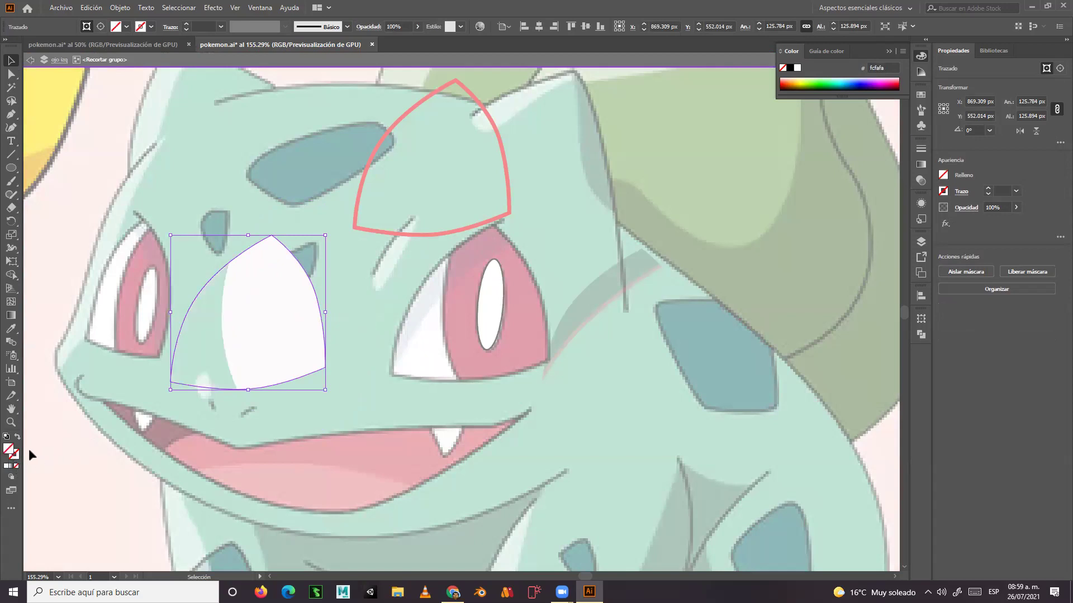
left_click(228, 362)
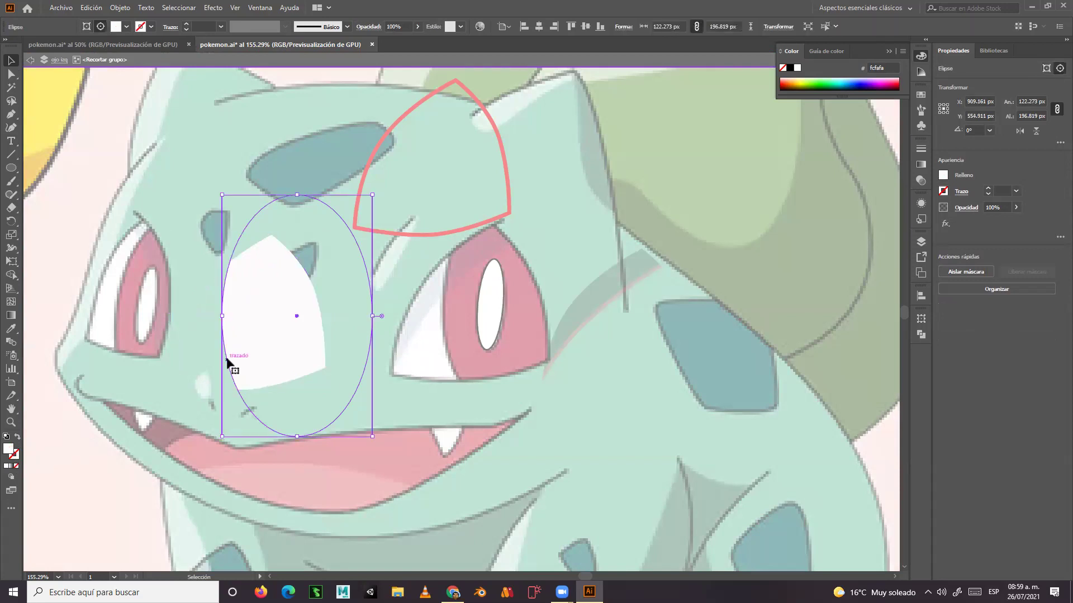
Fill the isolated iris ellipse with crimson (dd225c), leave isolation and place the iris group back over the reference eye.
double_click(9, 449)
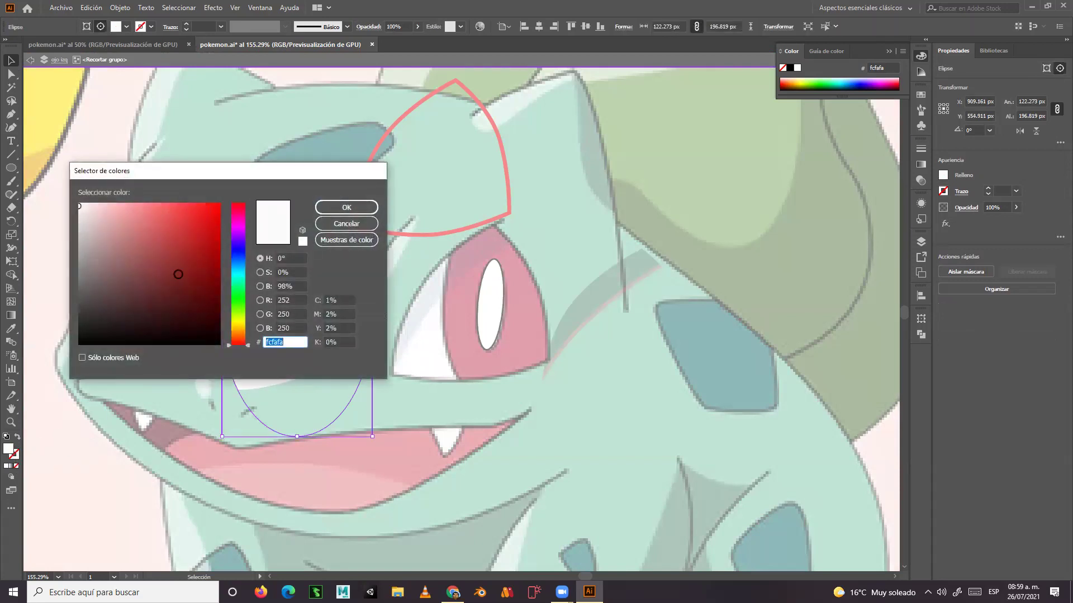
left_click_drag(178, 256, 199, 222)
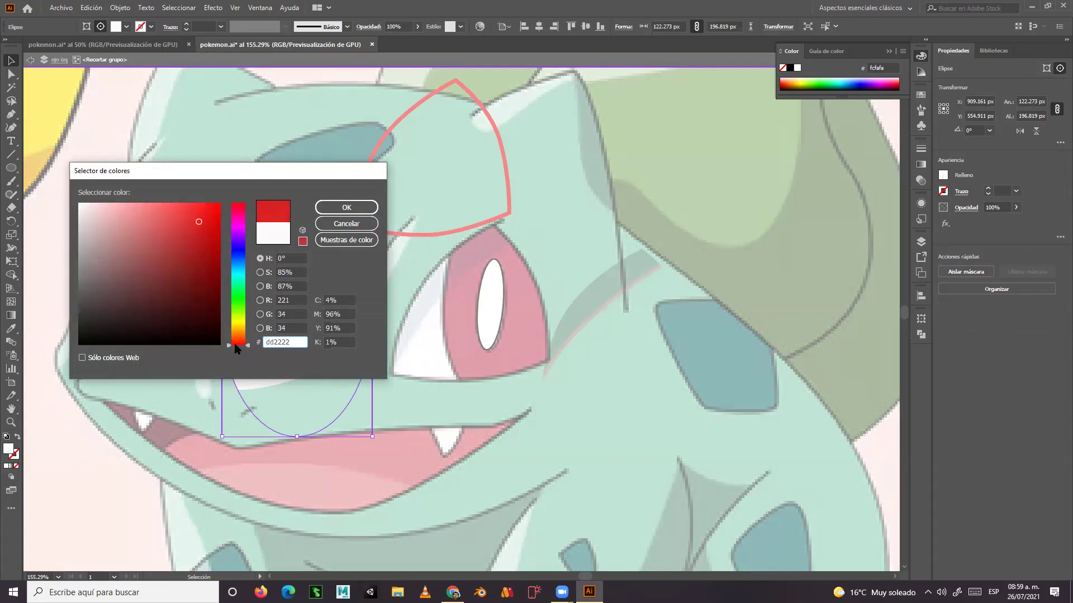
left_click_drag(245, 344, 249, 339)
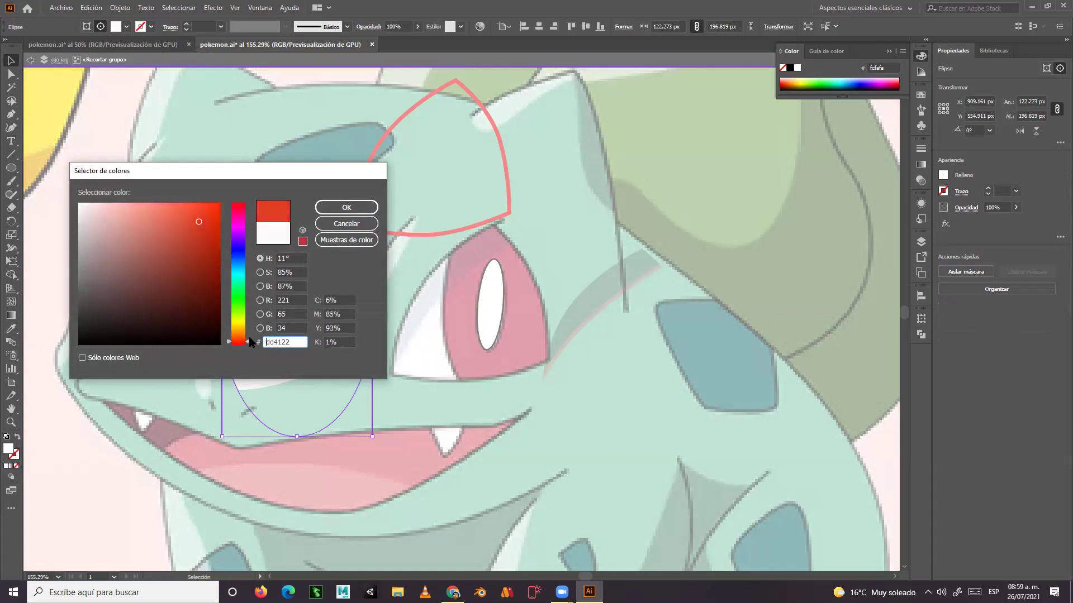
left_click(229, 211)
left_click(330, 209)
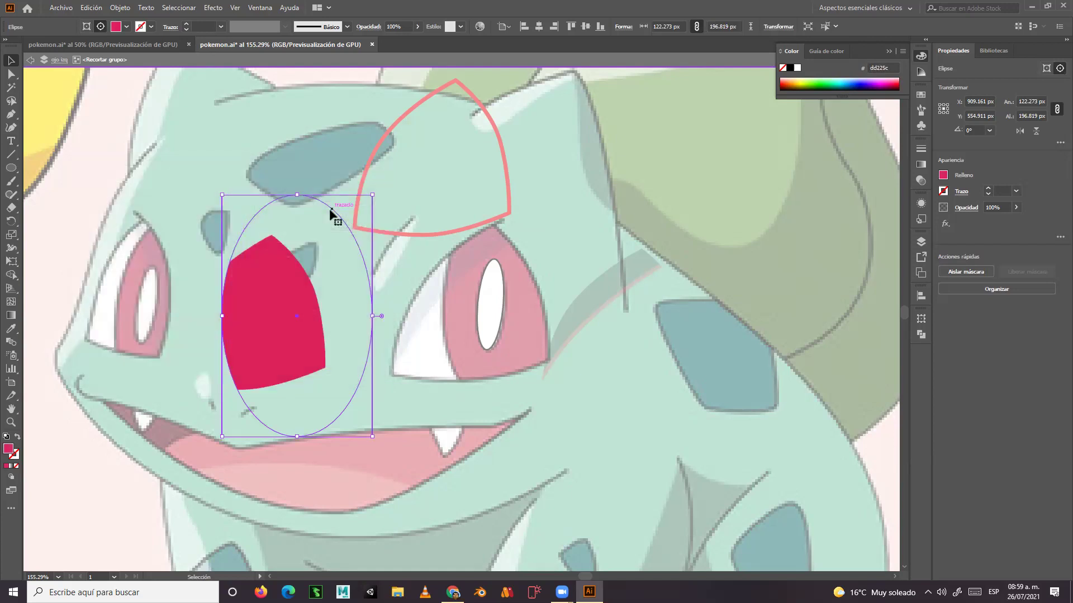
left_click(28, 60)
left_click_drag(298, 324, 515, 310)
Remove the stroke from the red eye outline shape and fill it with white.
left_click(369, 230)
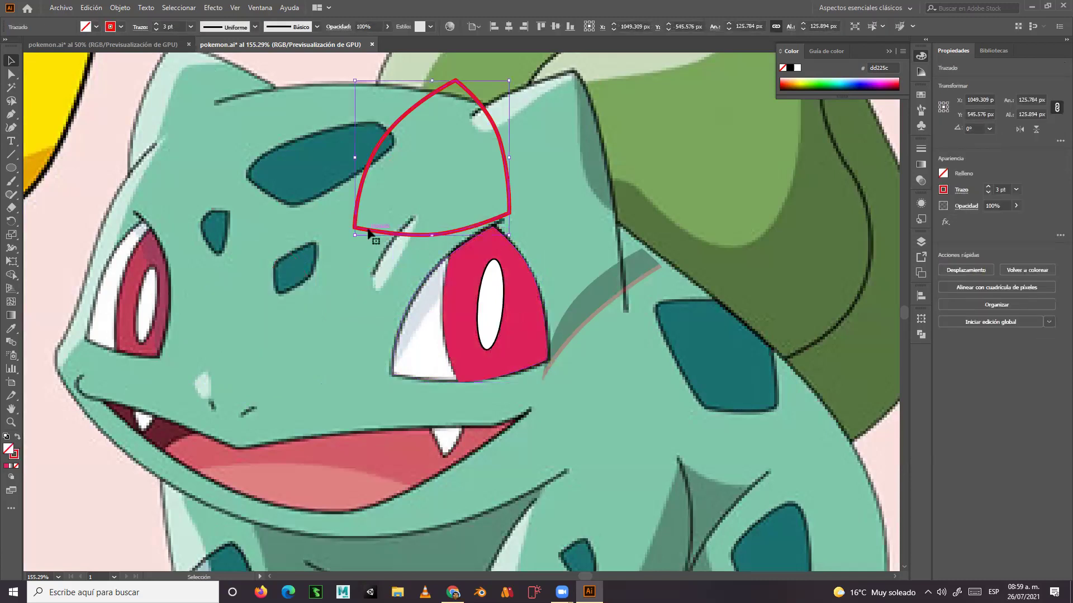
left_click(14, 455)
left_click(16, 466)
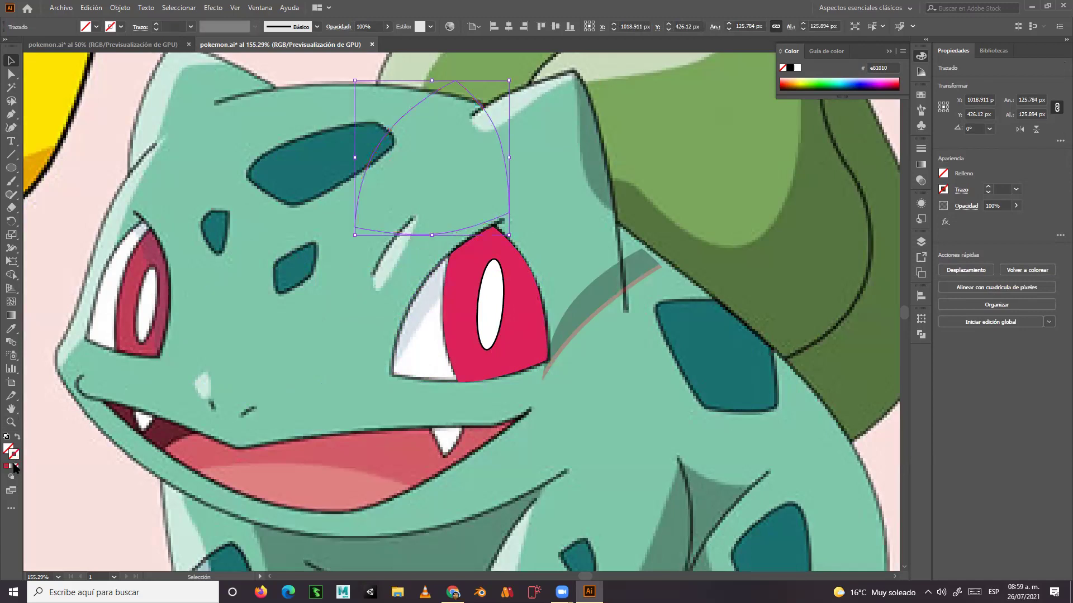
double_click(14, 454)
left_click_drag(116, 306, 80, 204)
left_click(346, 208)
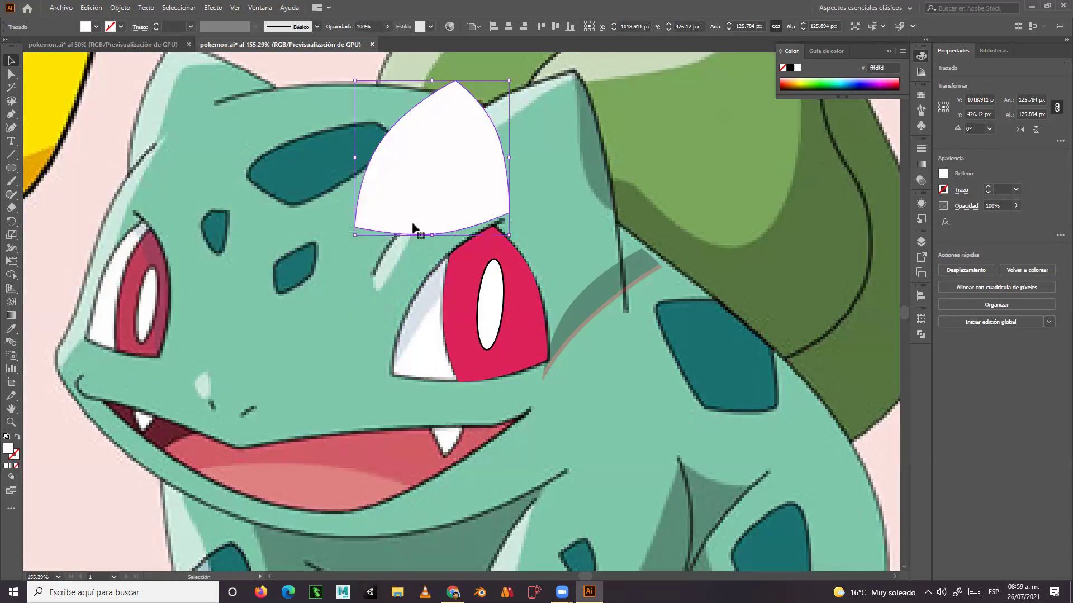
Place the white eye shape over the reference eye and send it to the back, behind the iris and pupil.
left_click_drag(383, 234, 419, 378)
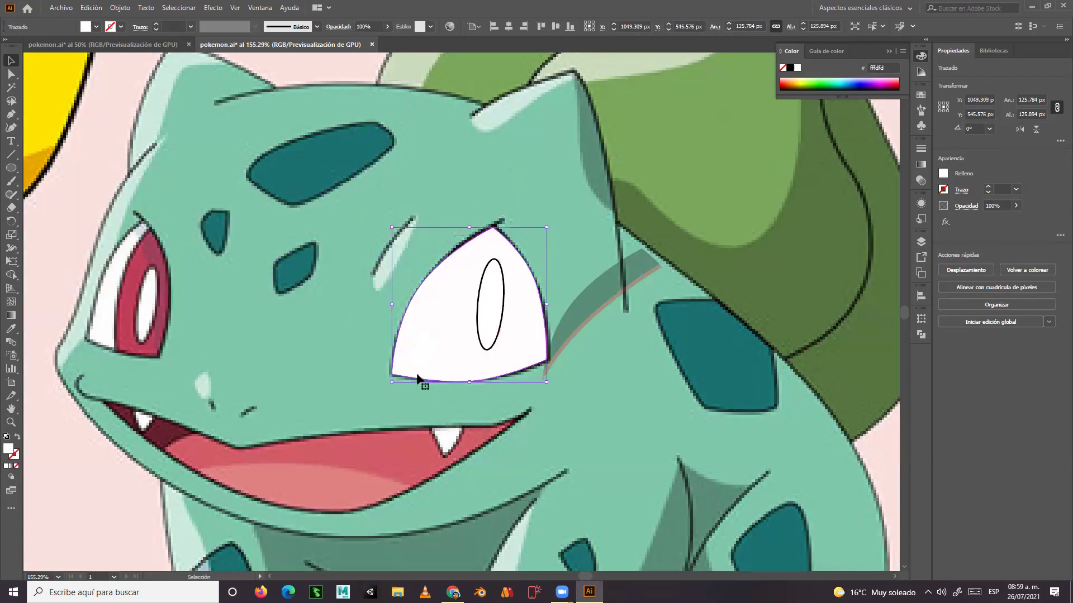
right_click(419, 376)
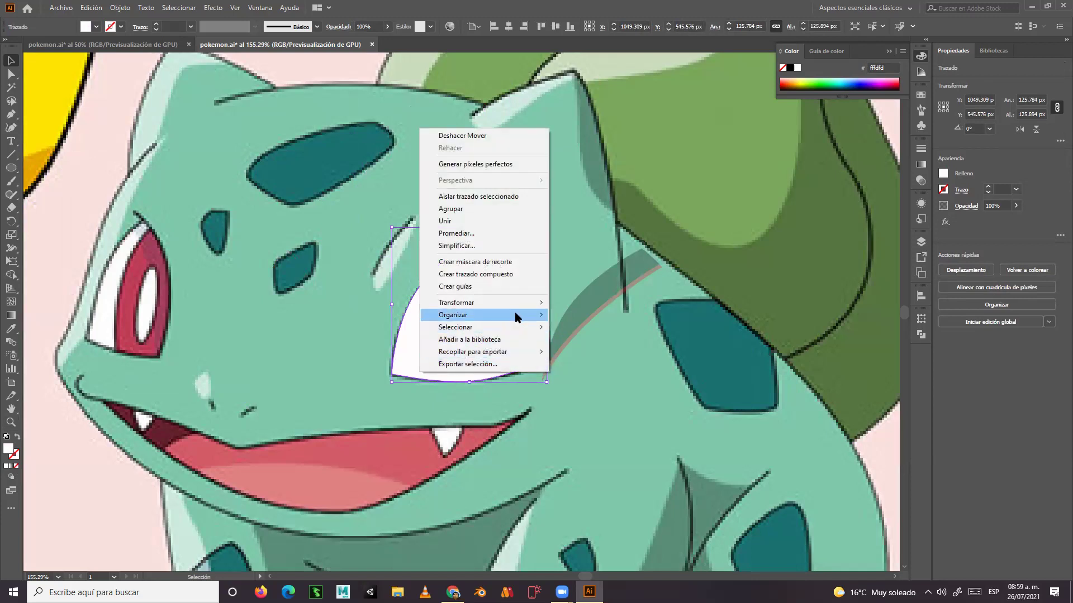
mouse_move(516, 314)
left_click(594, 349)
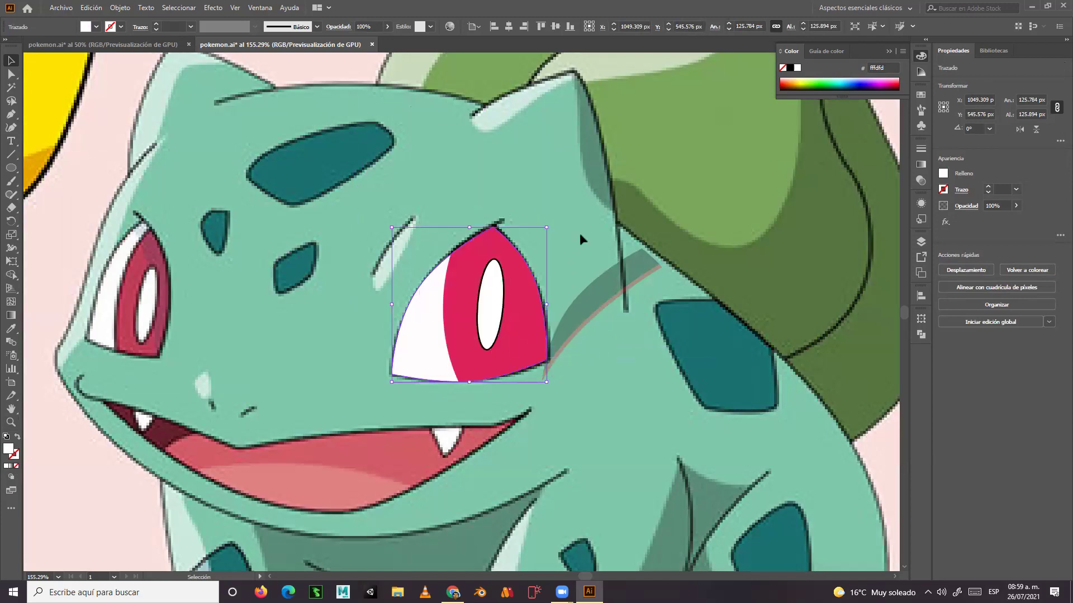
left_click(585, 216)
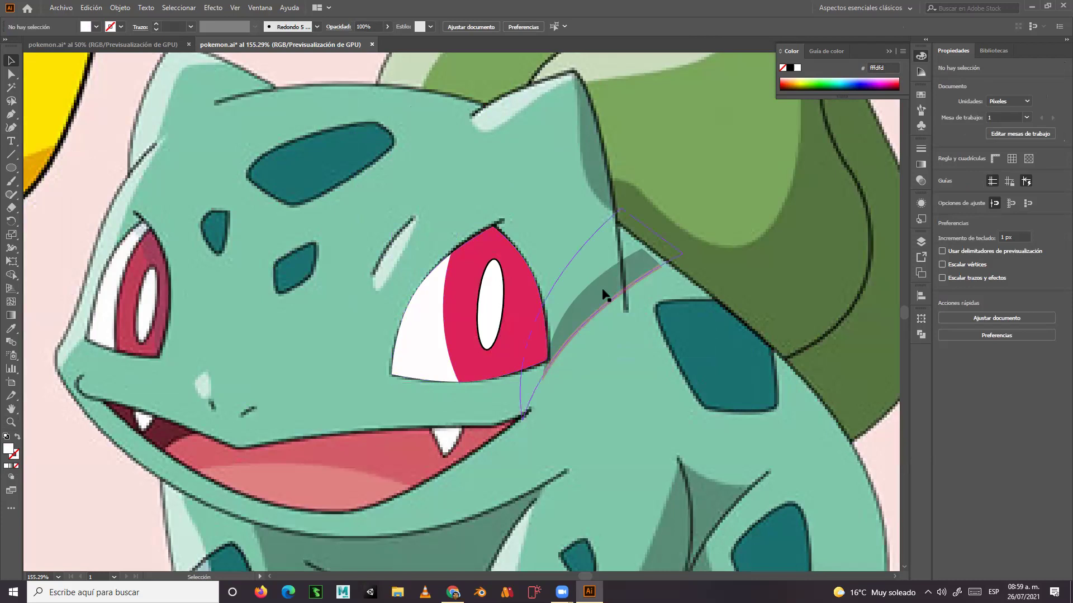
Isolate the shadow clipping group, remove the red stroke from the shadow path and place the group back over the eye.
left_click_drag(602, 287, 280, 301)
double_click(276, 294)
left_click(275, 301)
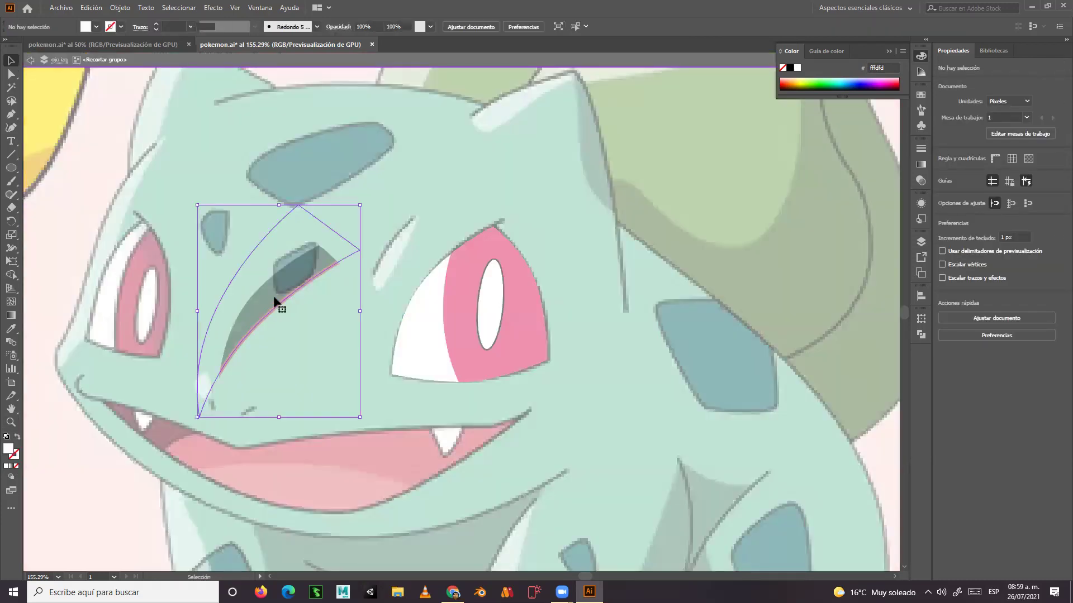
left_click(16, 466)
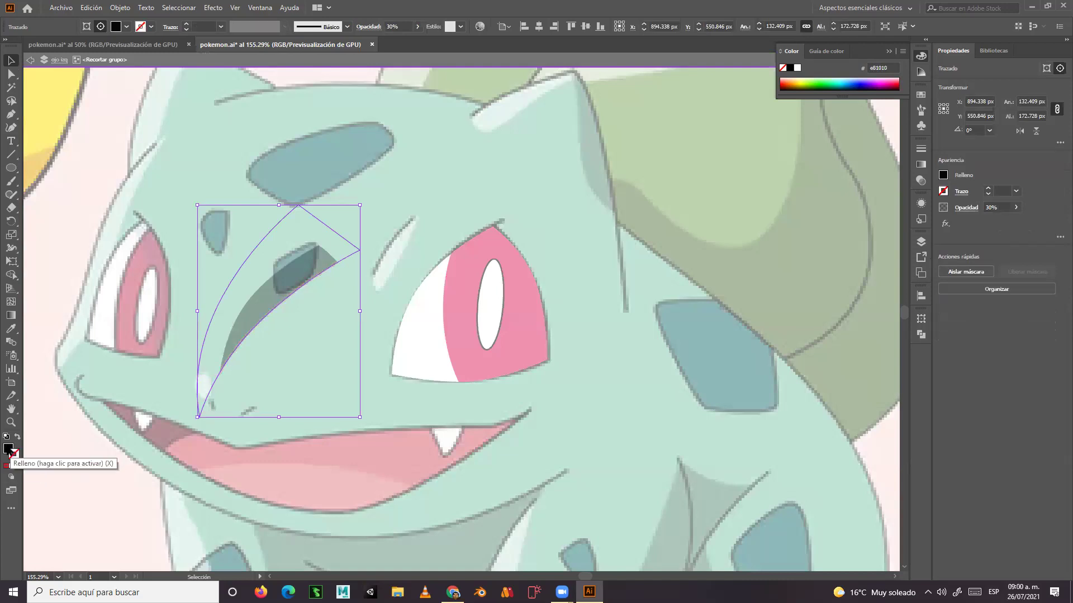
left_click(9, 449)
left_click(31, 61)
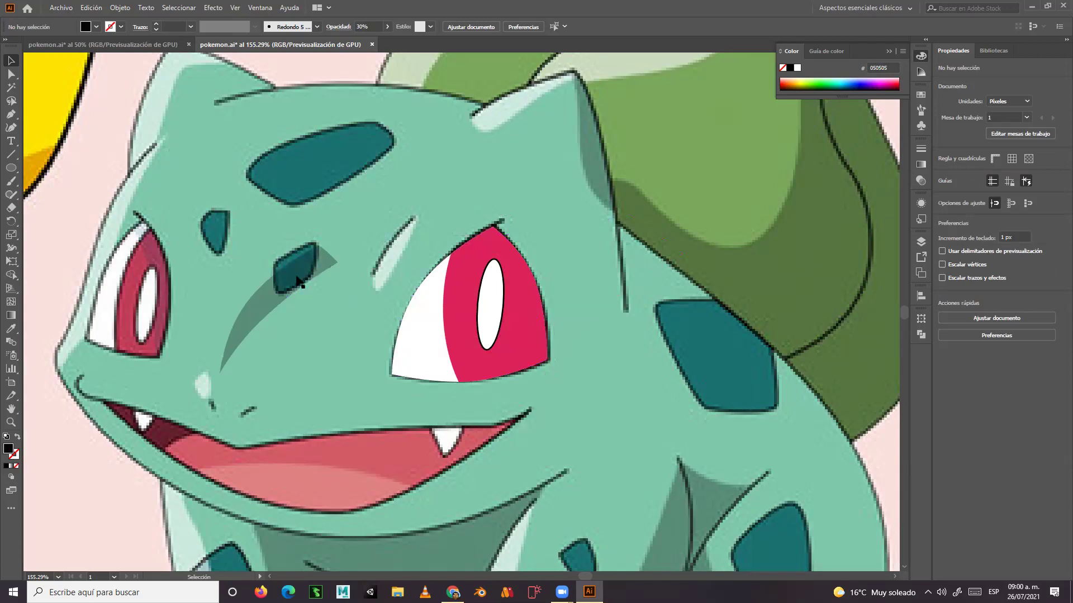
left_click_drag(366, 251, 458, 254)
key("ctrl+7")
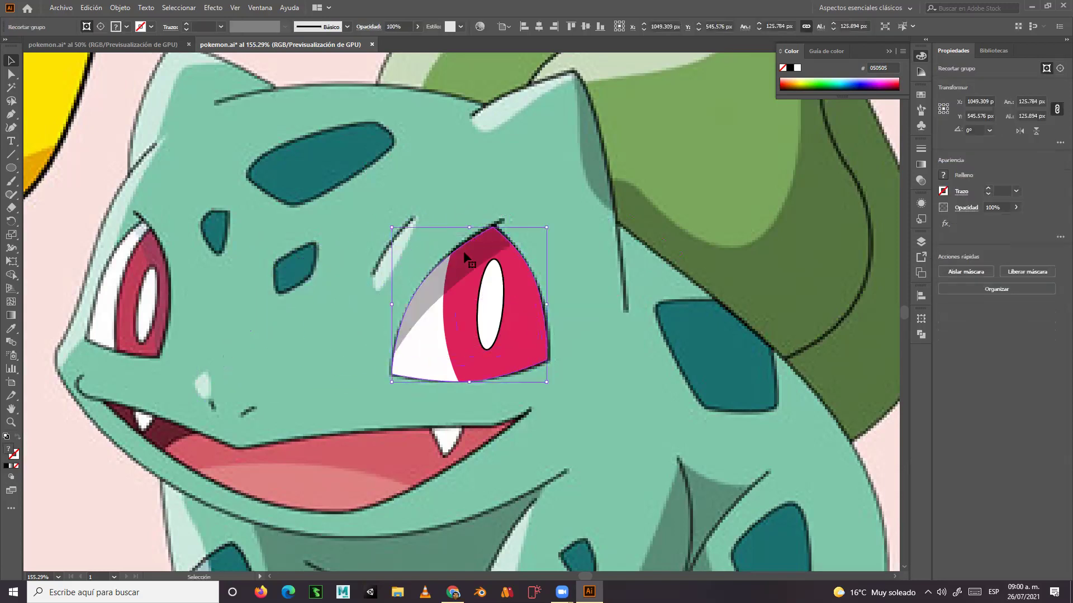
Isolate the iris clipping group and give its crimson ellipse a near-black (020101) stroke.
double_click(449, 355)
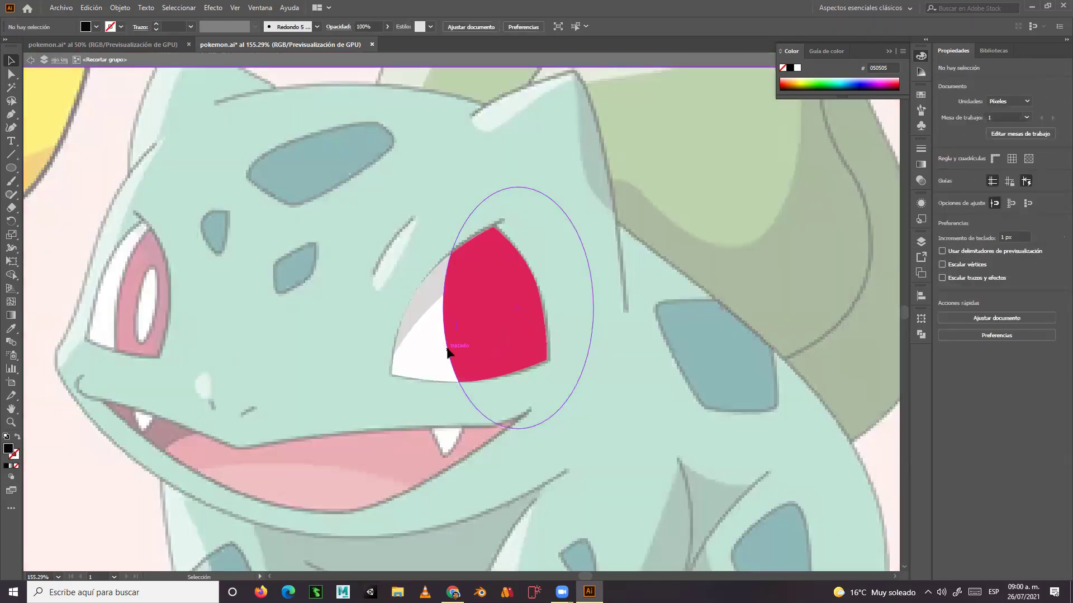
left_click(449, 353)
double_click(14, 455)
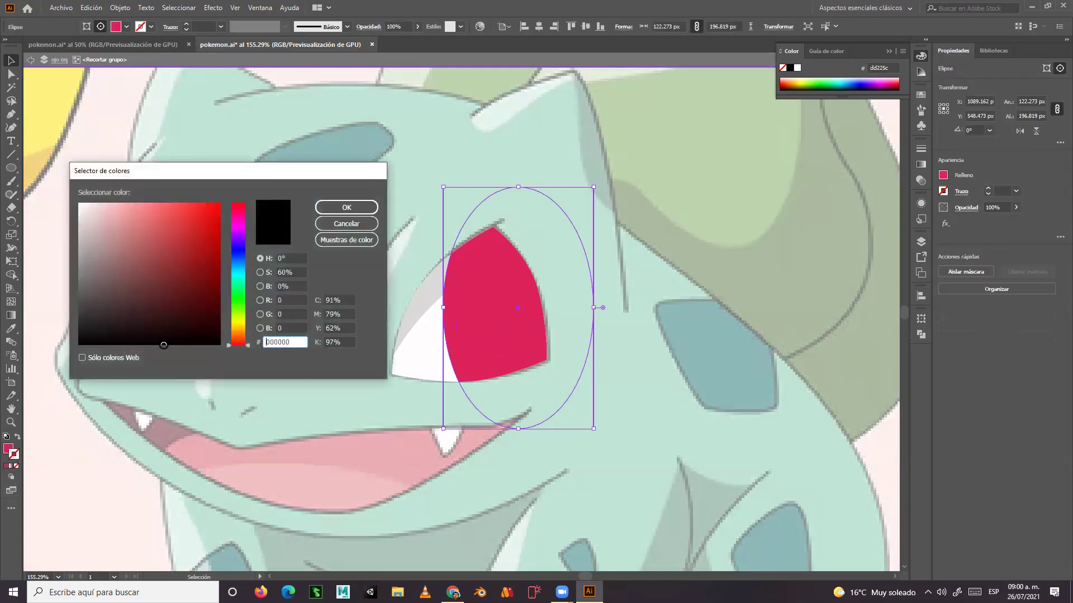
left_click(346, 207)
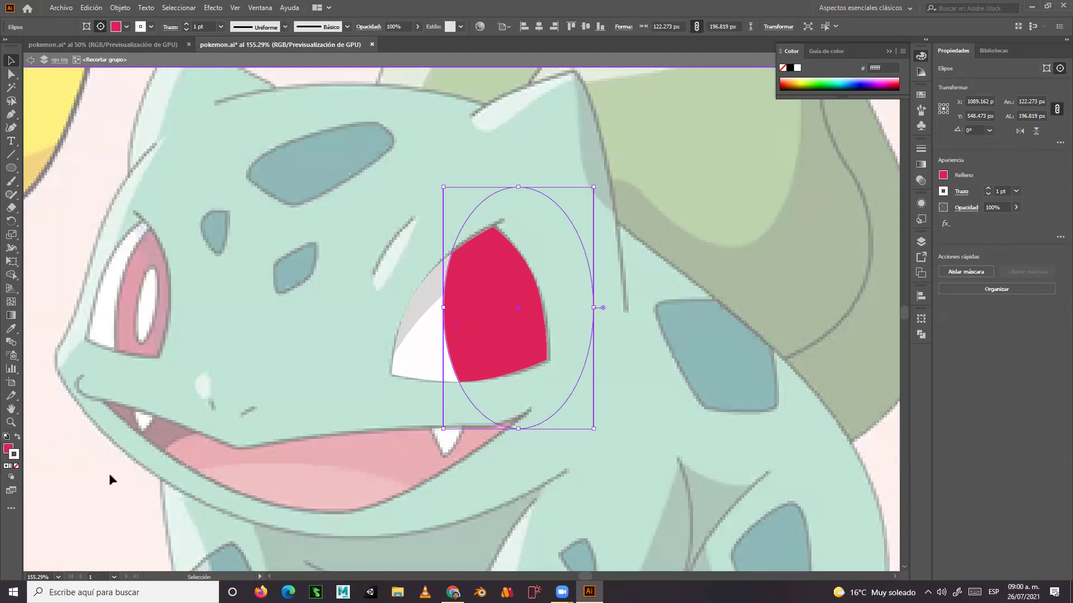
double_click(14, 454)
left_click_drag(192, 280, 173, 344)
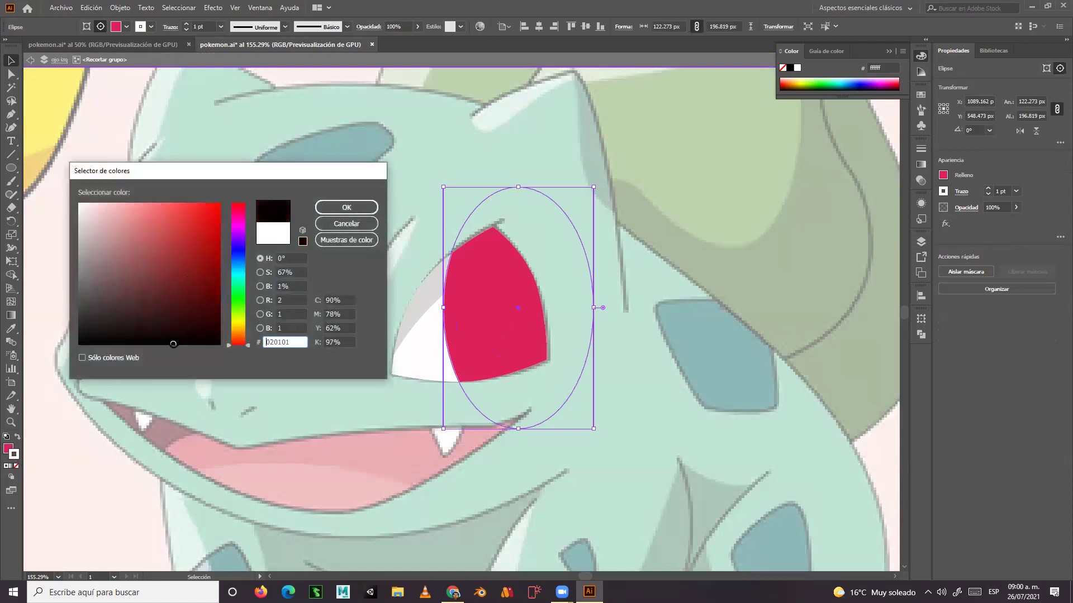
left_click(347, 207)
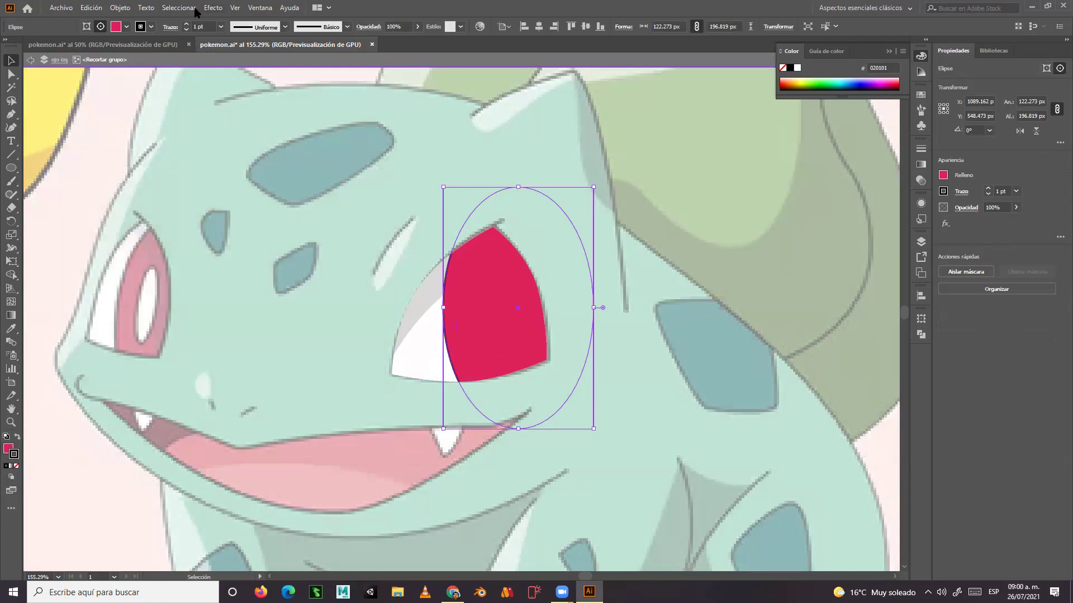
Set the iris ellipse's stroke weight to 2 pt and leave isolation mode.
left_click(186, 24)
left_click(186, 24)
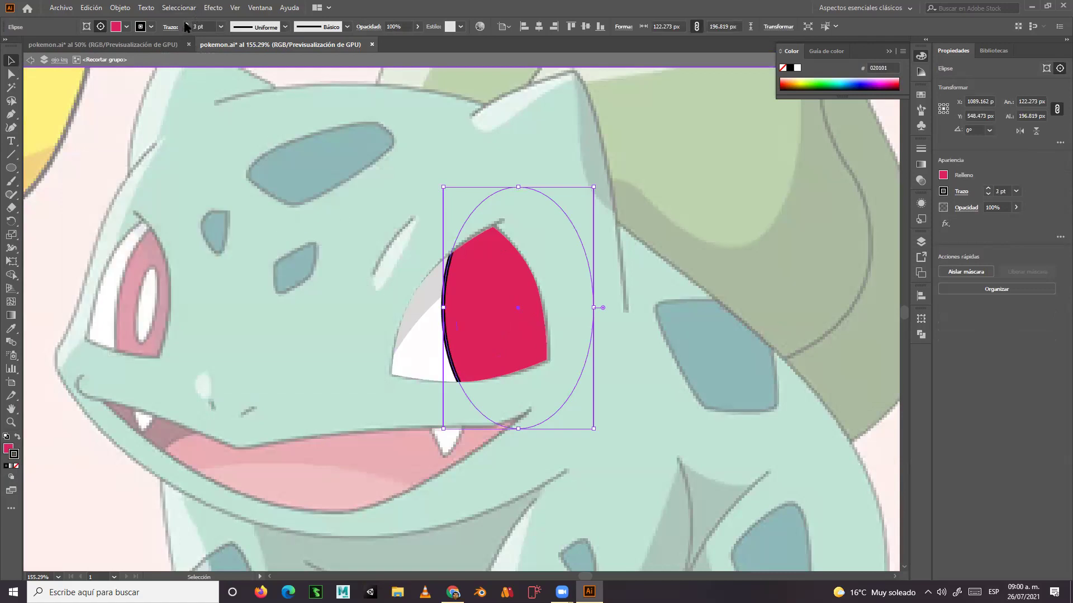
left_click(186, 29)
left_click(31, 60)
left_click(31, 60)
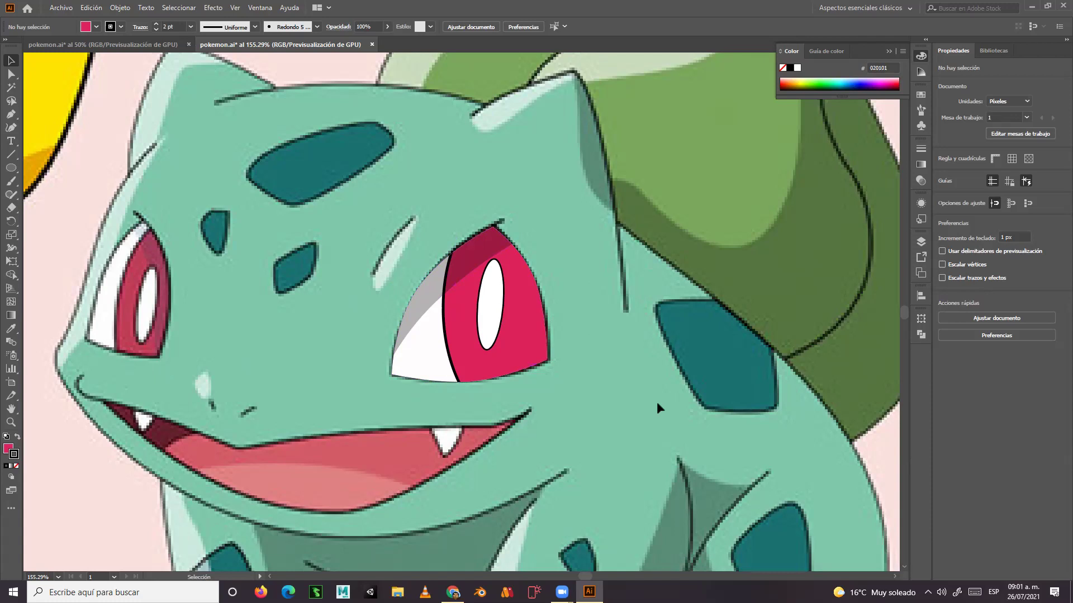
Reveal all hidden tracing layers from manchas to capuyo1 to review their outlines, and hide them again.
left_click_drag(655, 411, 638, 219)
scroll(669, 375, "up", 5)
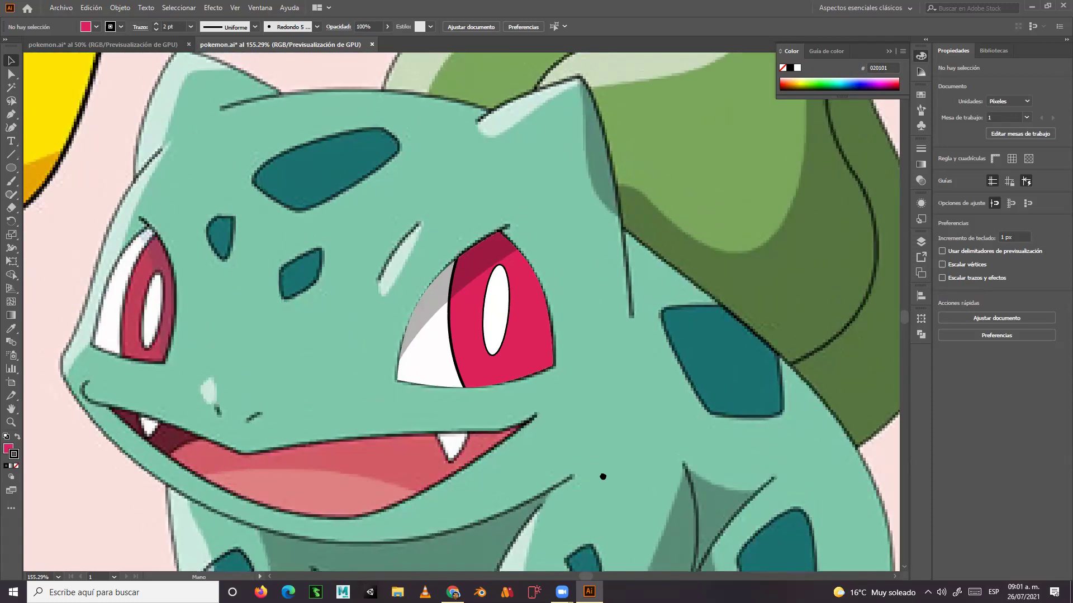
scroll(598, 475, "right", 3)
scroll(620, 312, "down", 5)
left_click(921, 244)
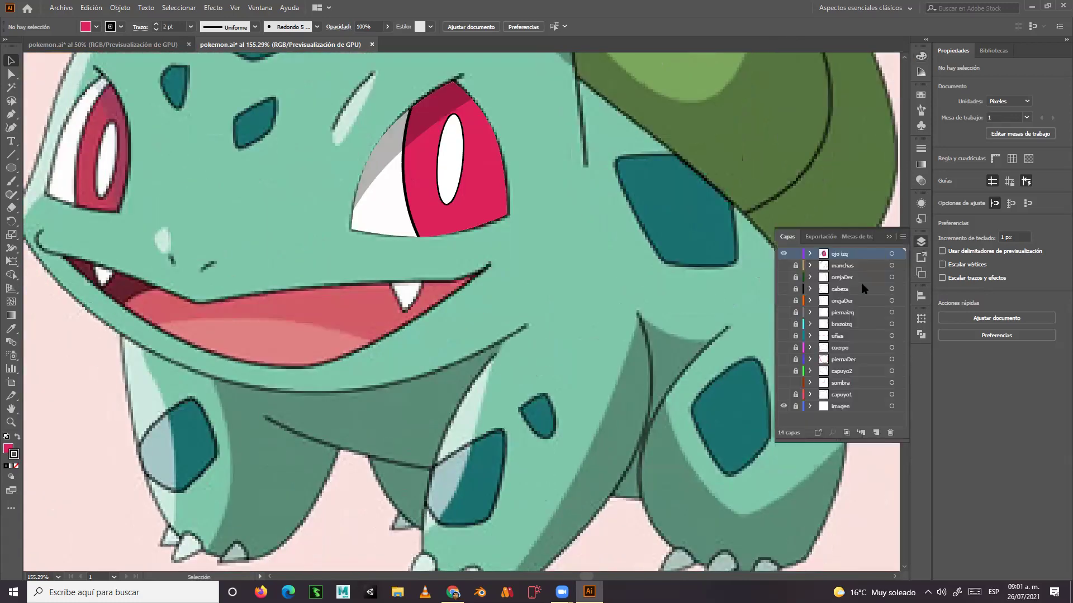
left_click_drag(469, 266, 484, 380)
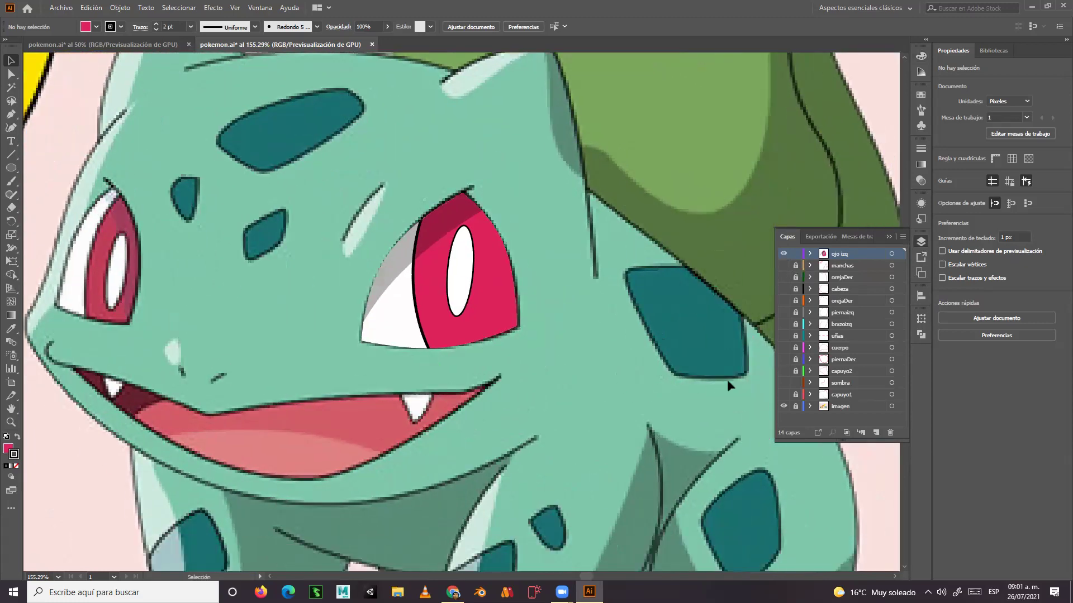
left_click_drag(783, 266, 785, 407)
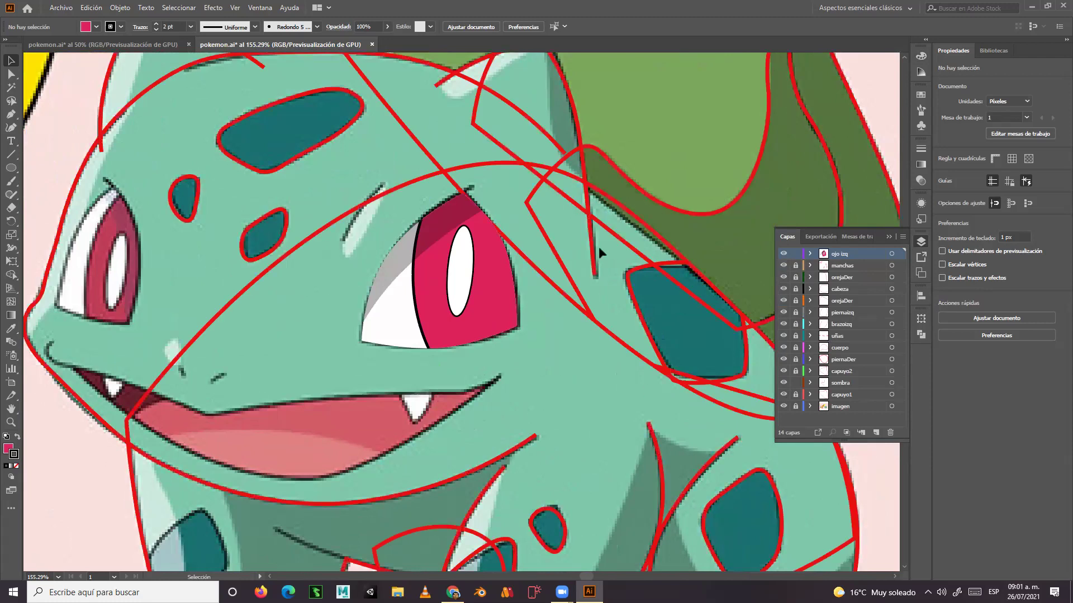
left_click_drag(783, 394, 784, 266)
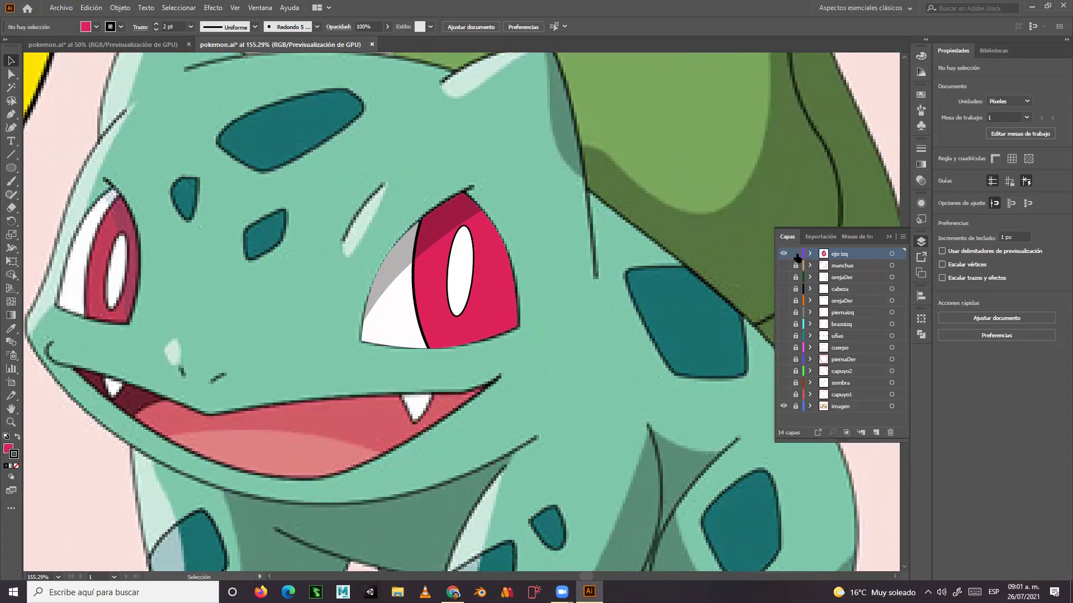
Examine the coloured vector eye against the face and the whole Bulbasaur reference.
scroll(324, 324, "left", 5)
scroll(384, 326, "up", 1)
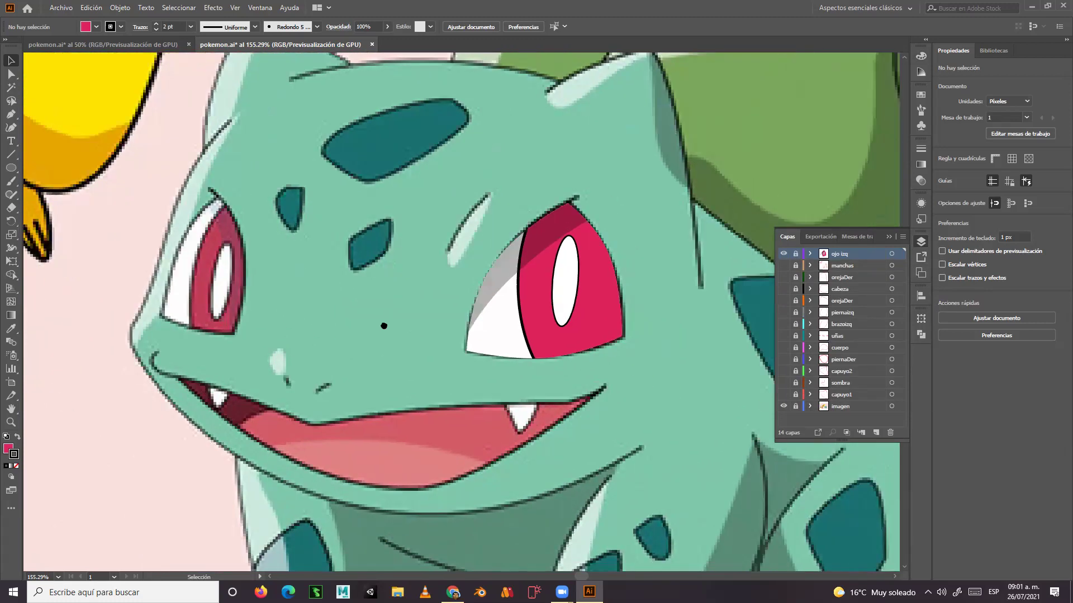
scroll(384, 326, "right", 2)
scroll(385, 329, "down", 1)
scroll(390, 336, "right", 1)
scroll(390, 328, "left", 4)
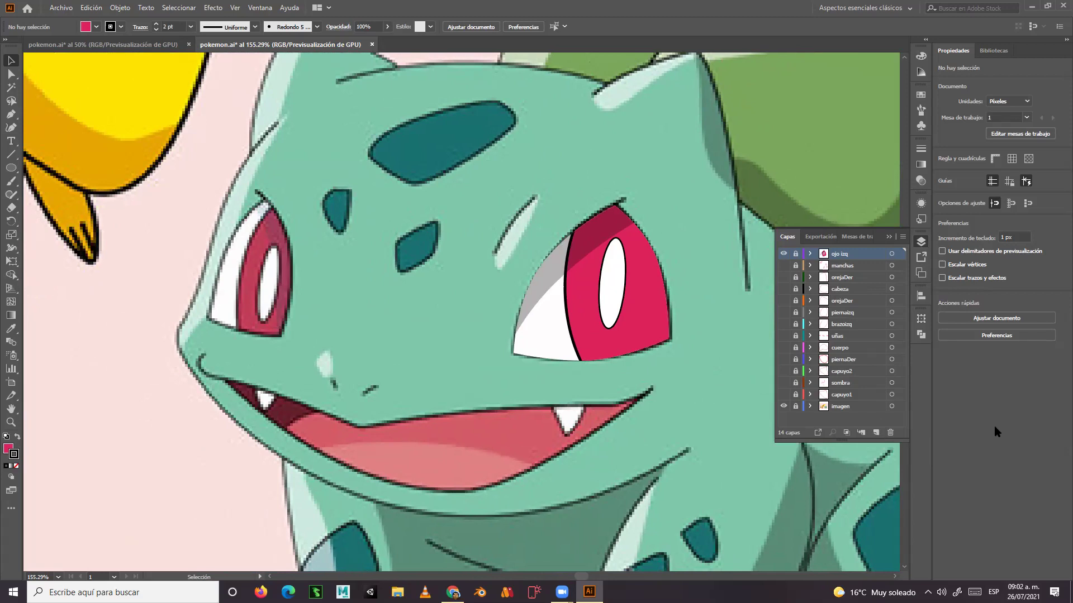
key("ctrl+minus")
key("ctrl+minus")
key("ctrl+minus")
key("ctrl+minus")
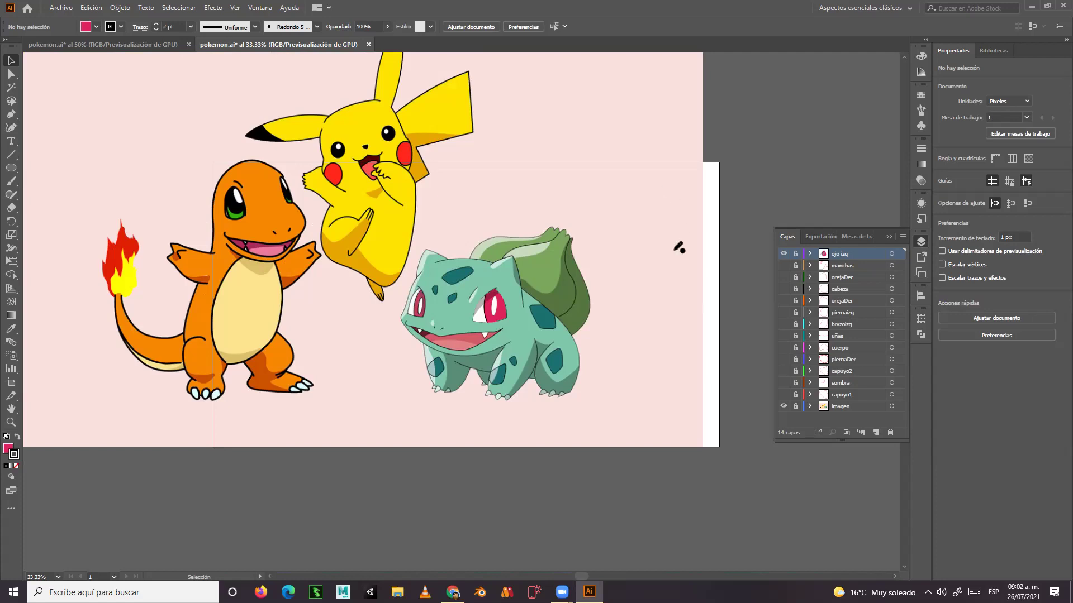
left_click(11, 422)
left_click_drag(480, 312, 600, 328)
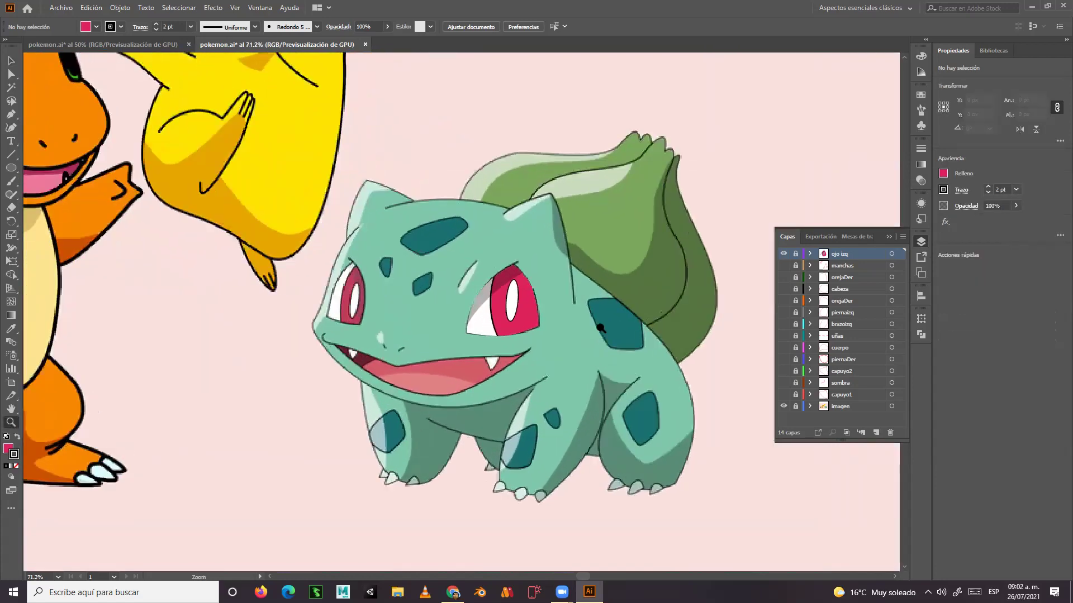
left_click(454, 364)
scroll(454, 363, "right", 2)
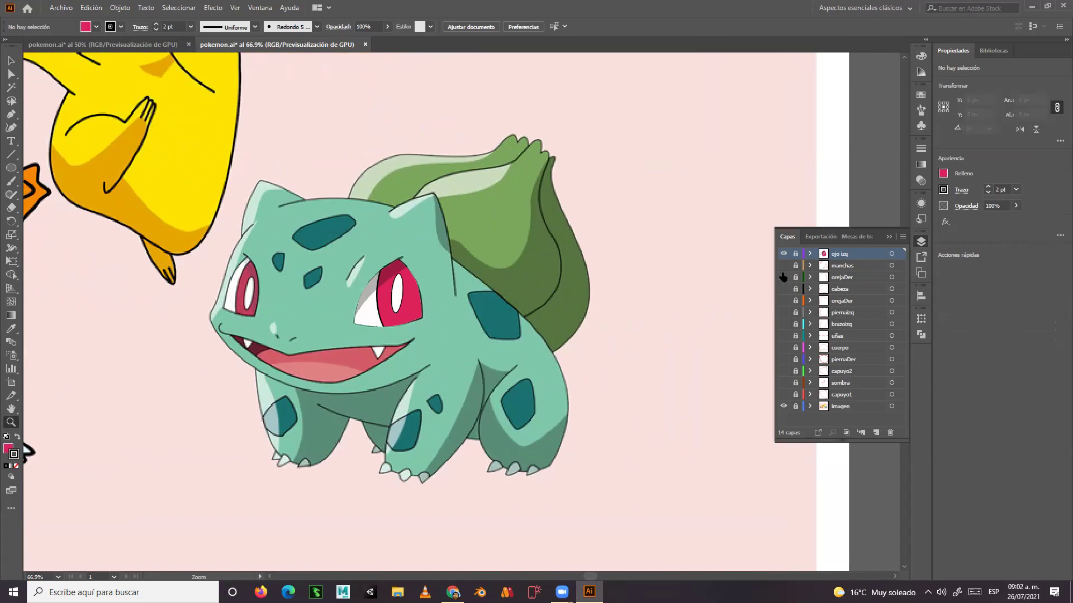
Add a new layer above ojo izq and name it ojoDer for tracing the other eye.
left_click_drag(249, 293, 368, 313)
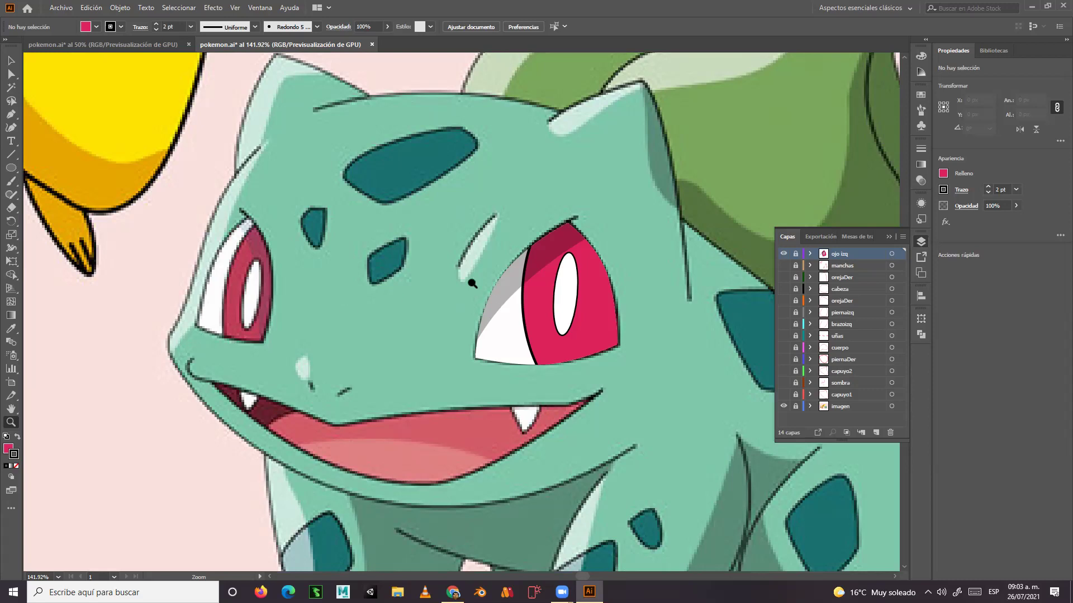
left_click(875, 433)
double_click(842, 254)
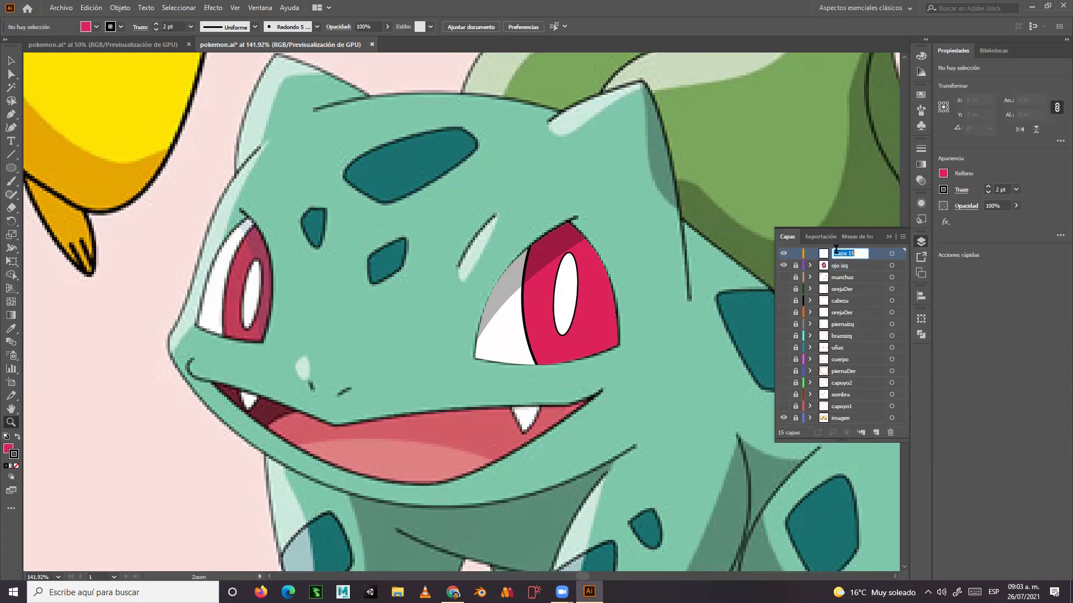
type("ojoDer")
key("Return")
left_click(263, 315)
left_click(266, 317)
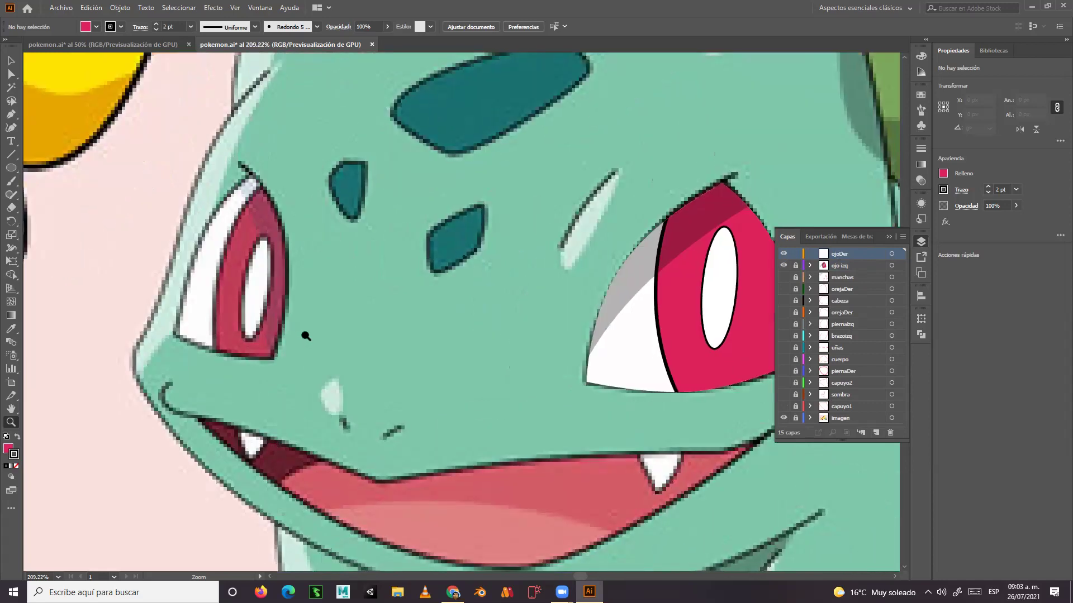
left_click(11, 114)
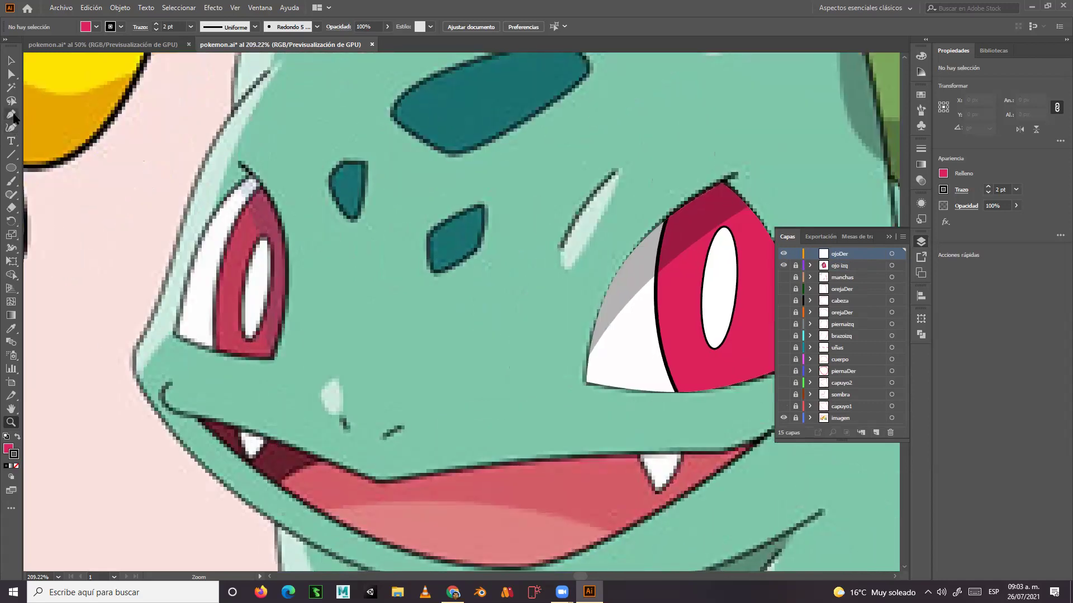
left_click(173, 335)
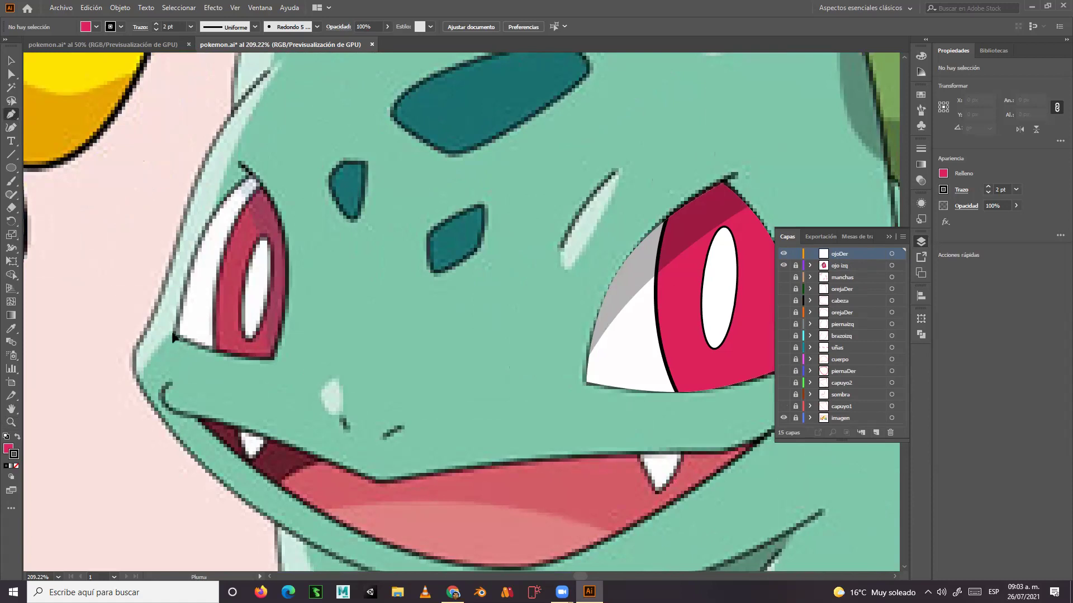
left_click(198, 245)
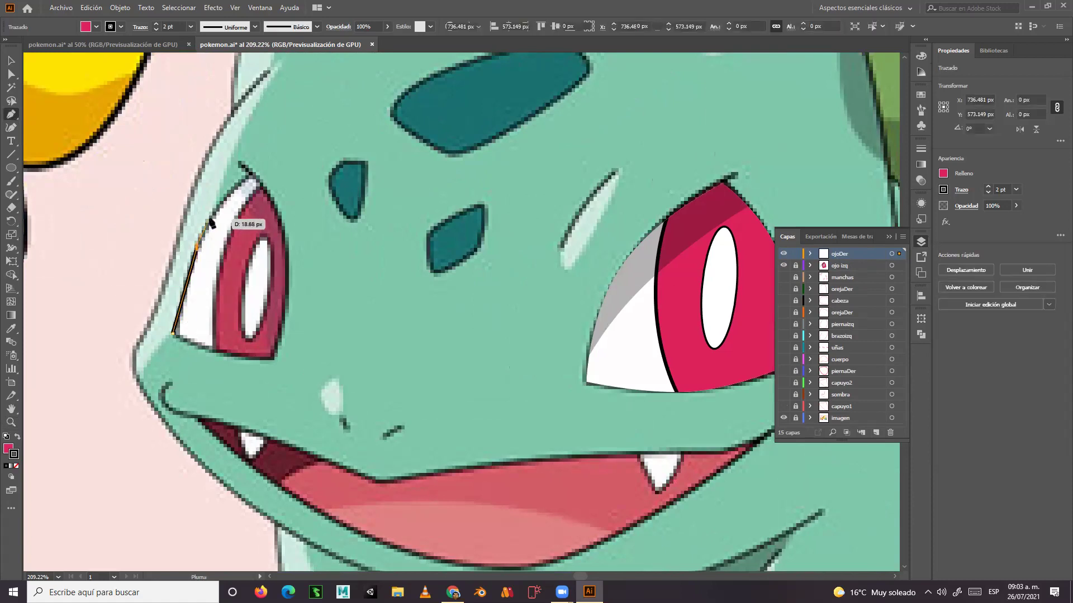
key("ctrl+z")
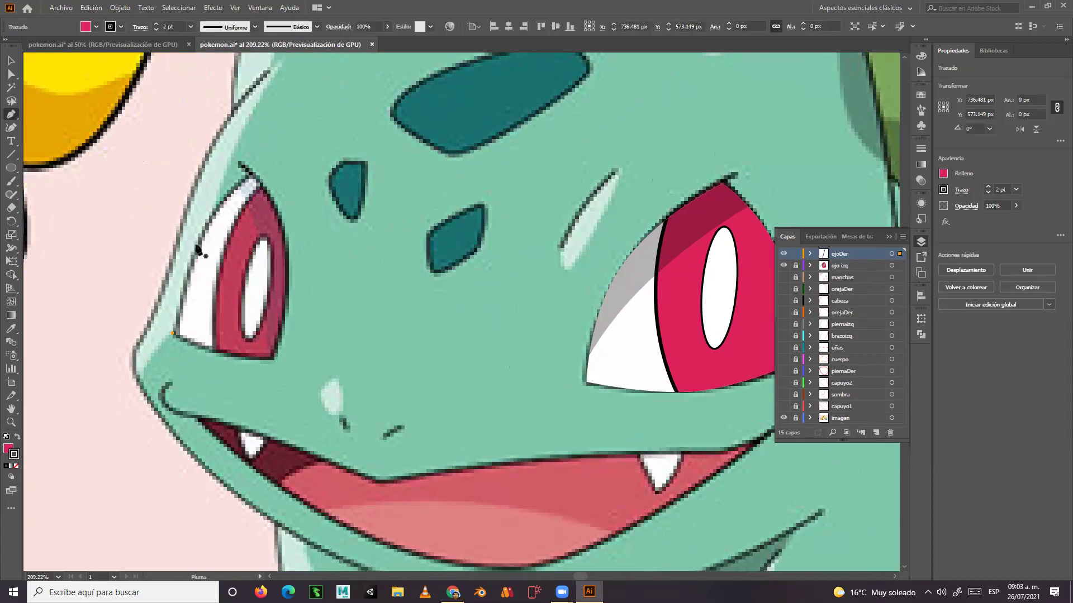
left_click_drag(211, 221, 218, 212)
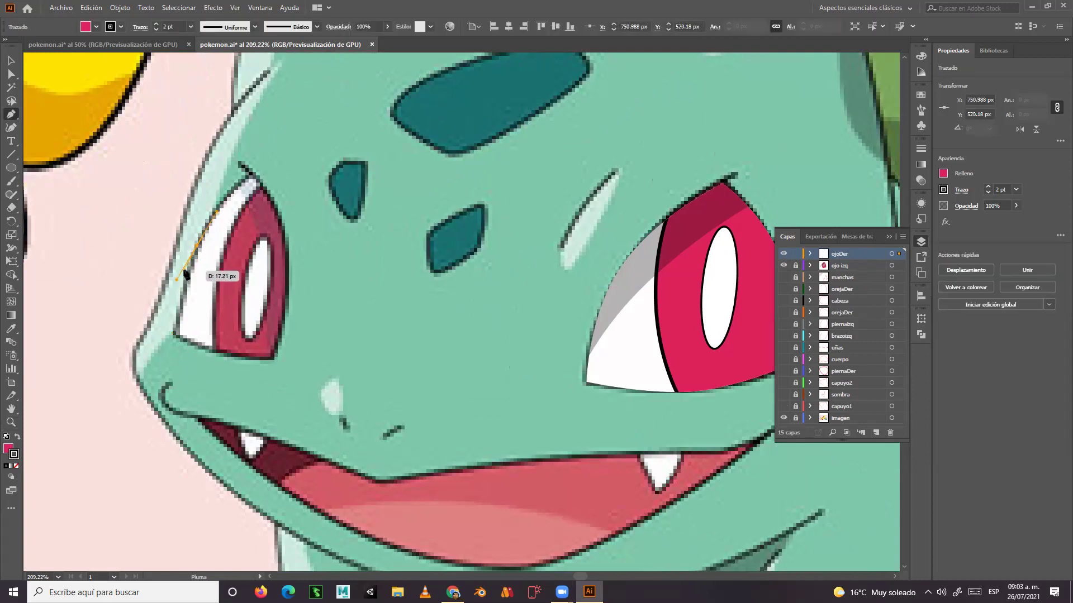
left_click(185, 309, "ctrl")
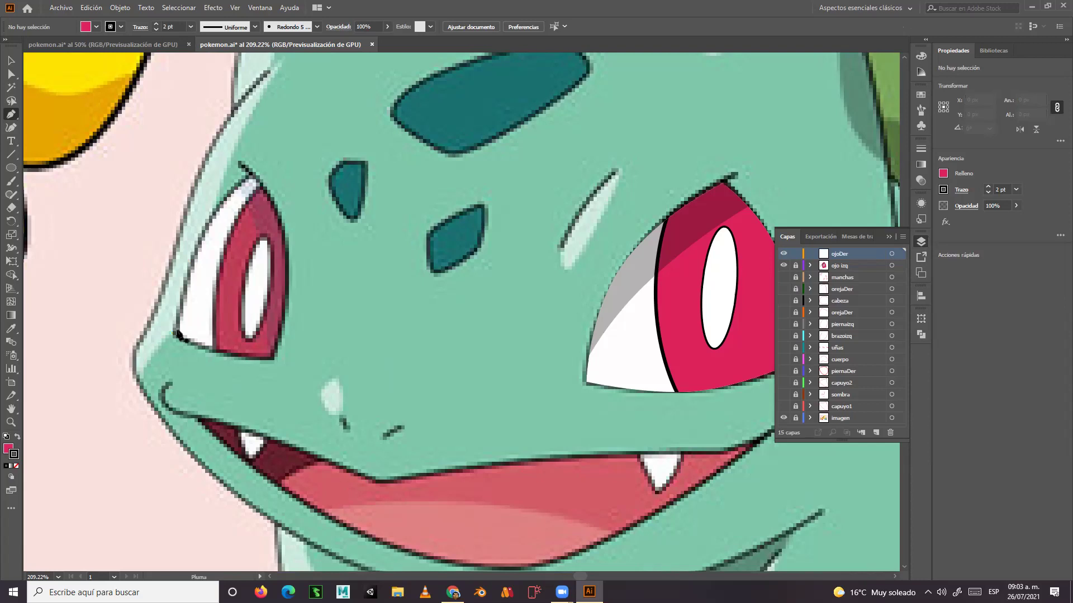
Trace the reference's untraced eye with the Pen tool as one closed curved shape around the white and the iris.
left_click(175, 334)
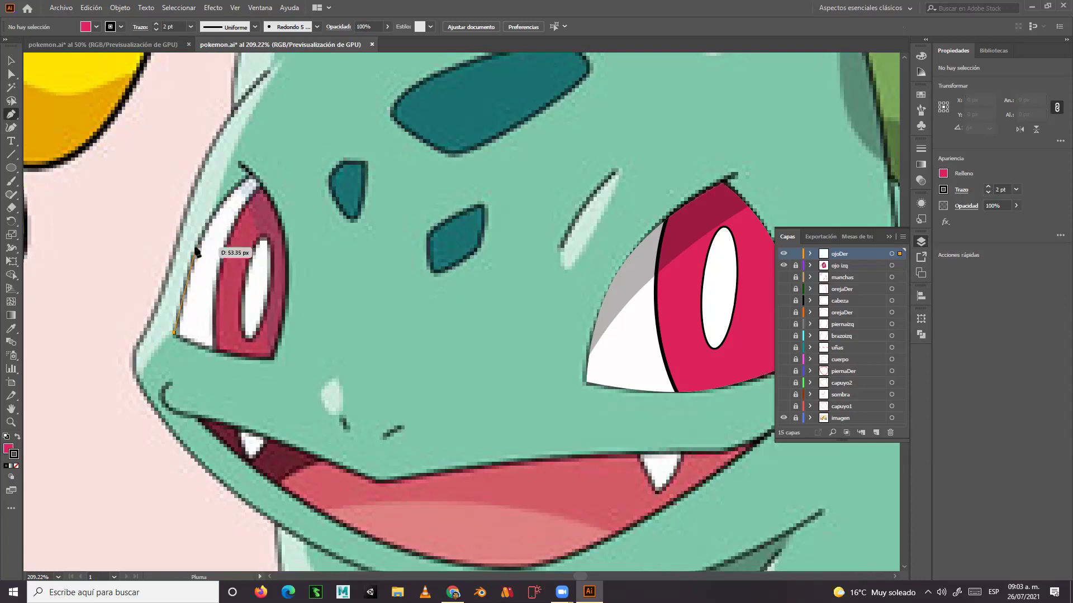
left_click_drag(199, 247, 253, 179)
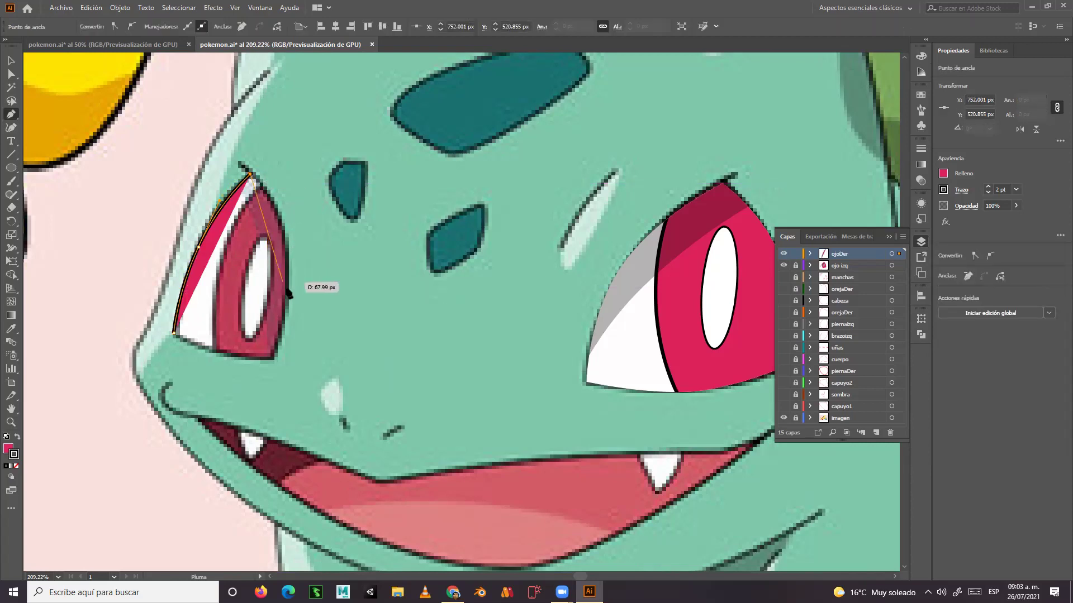
mouse_move(287, 286)
left_mouse_down()
mouse_move(276, 363)
mouse_move(220, 359)
mouse_move(176, 335)
left_mouse_up()
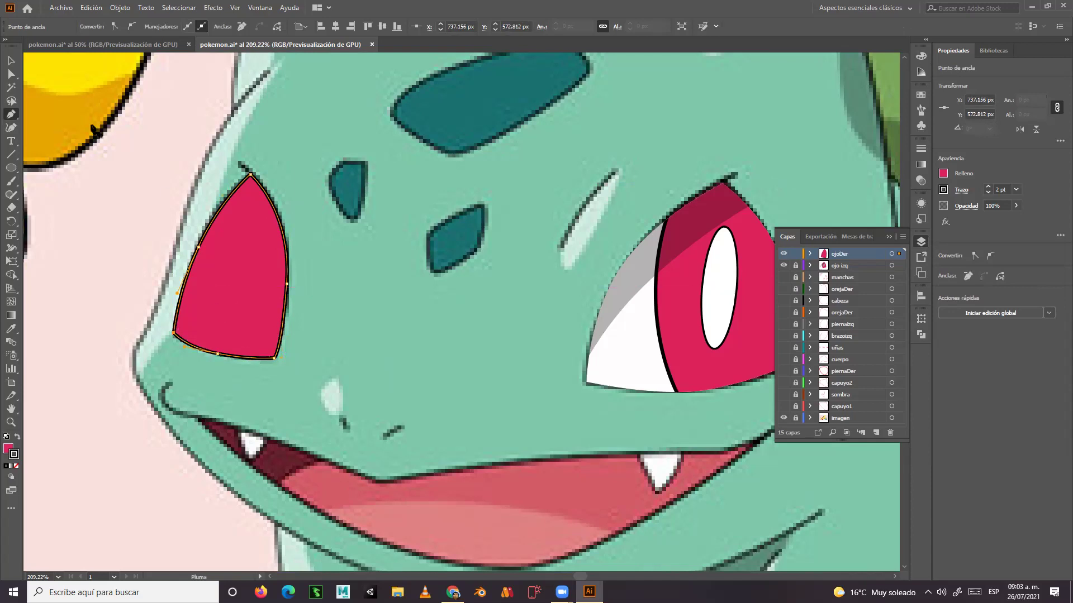
left_click(11, 60)
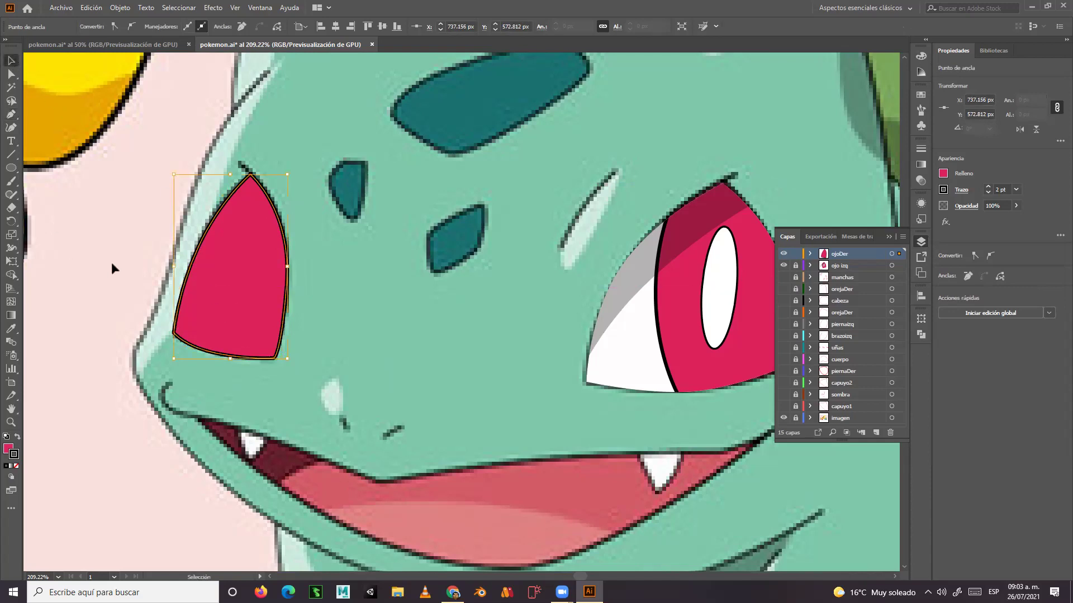
key("a")
key("v")
Try to give the newly traced eye shape the white, strokeless appearance of the finished eye's white.
left_click(11, 328)
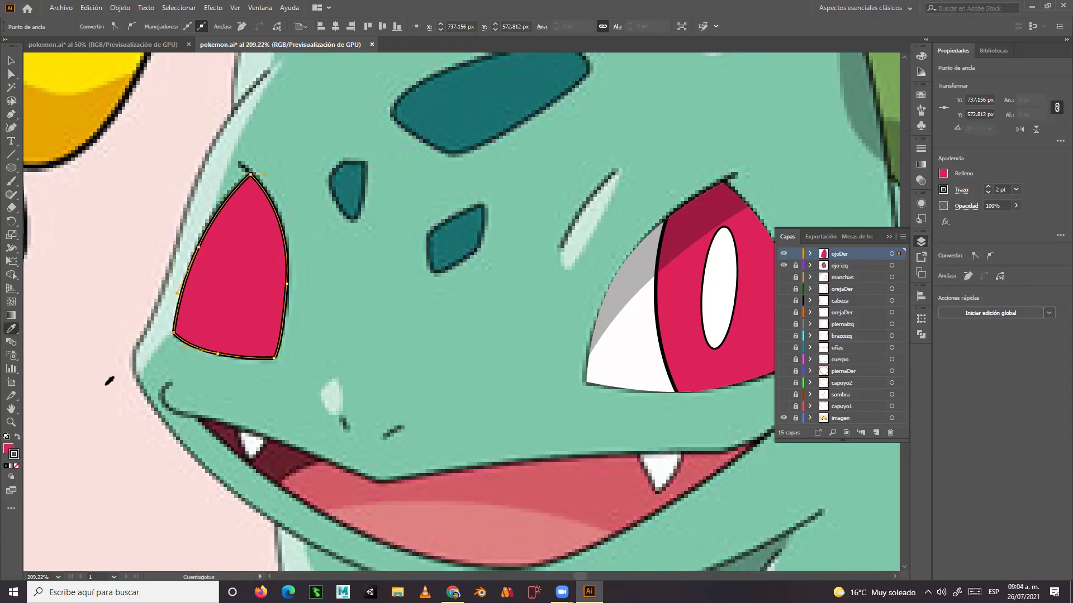
left_click(611, 369)
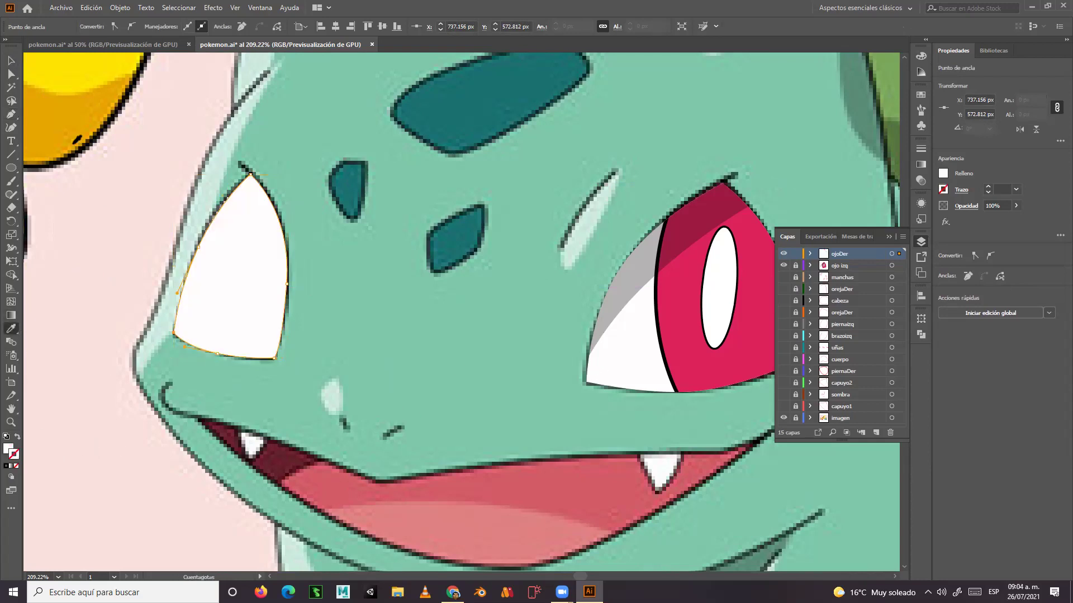
left_click(12, 60)
left_click(77, 172)
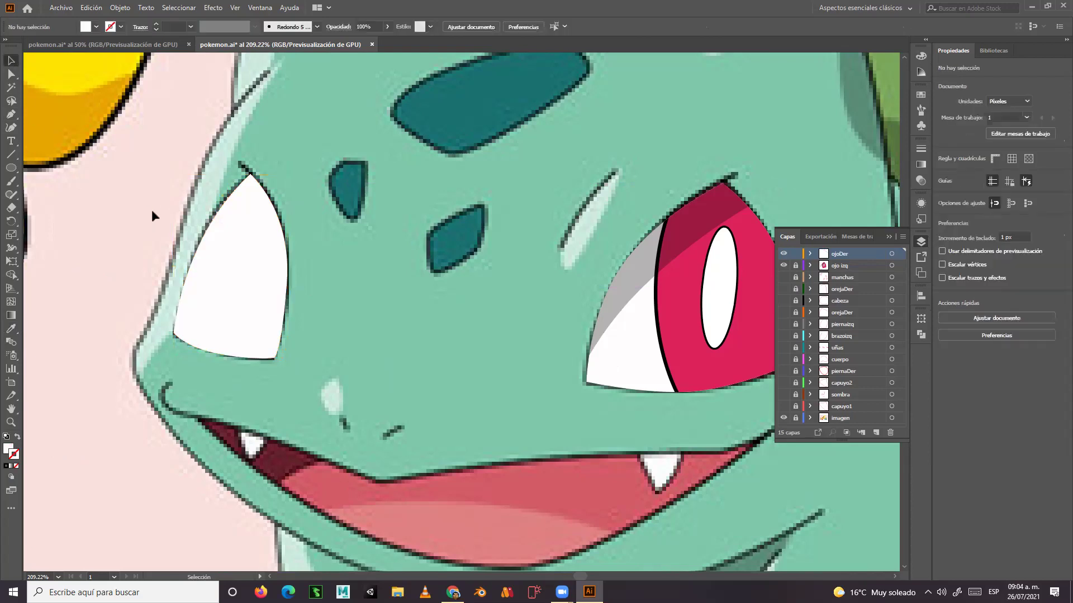
key("ctrl+z")
key("ctrl+z")
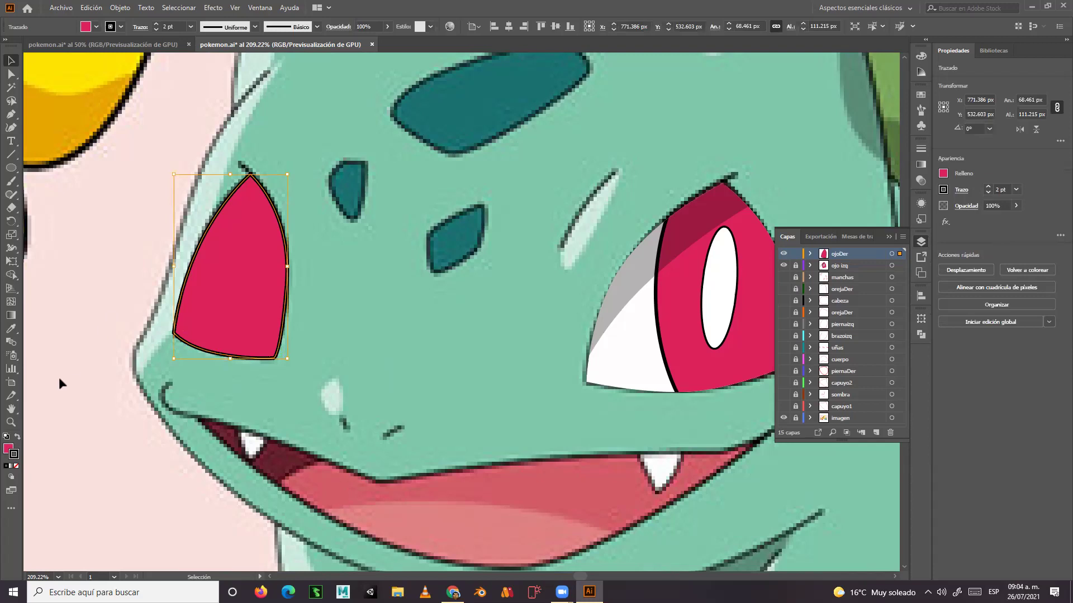
Remove the fill from the newly traced eye shape, leaving only its black 2 pt stroke.
left_click(16, 466)
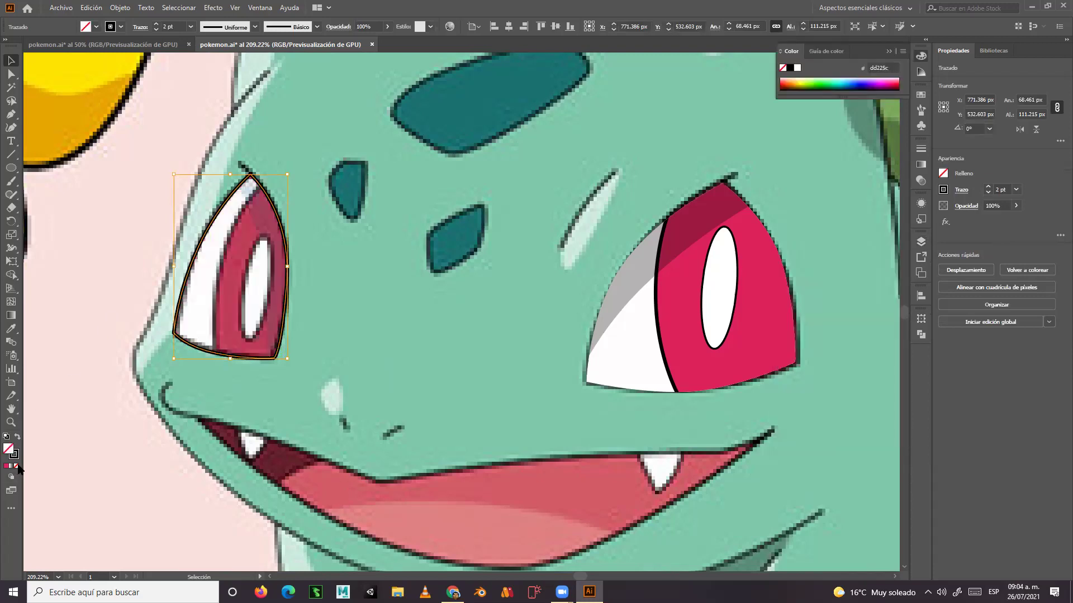
left_click(80, 433)
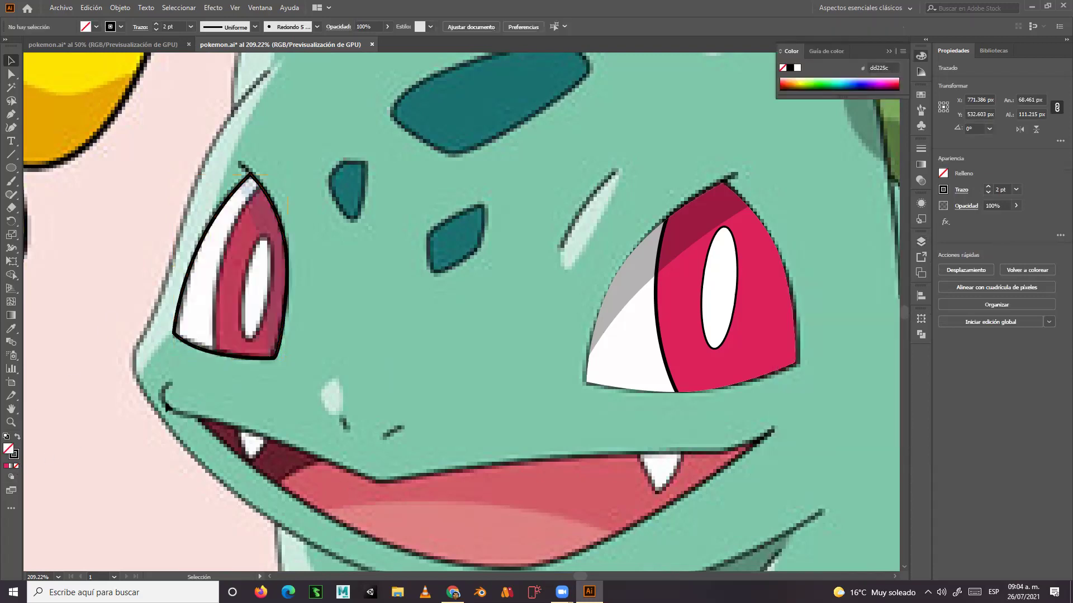
left_click(204, 355)
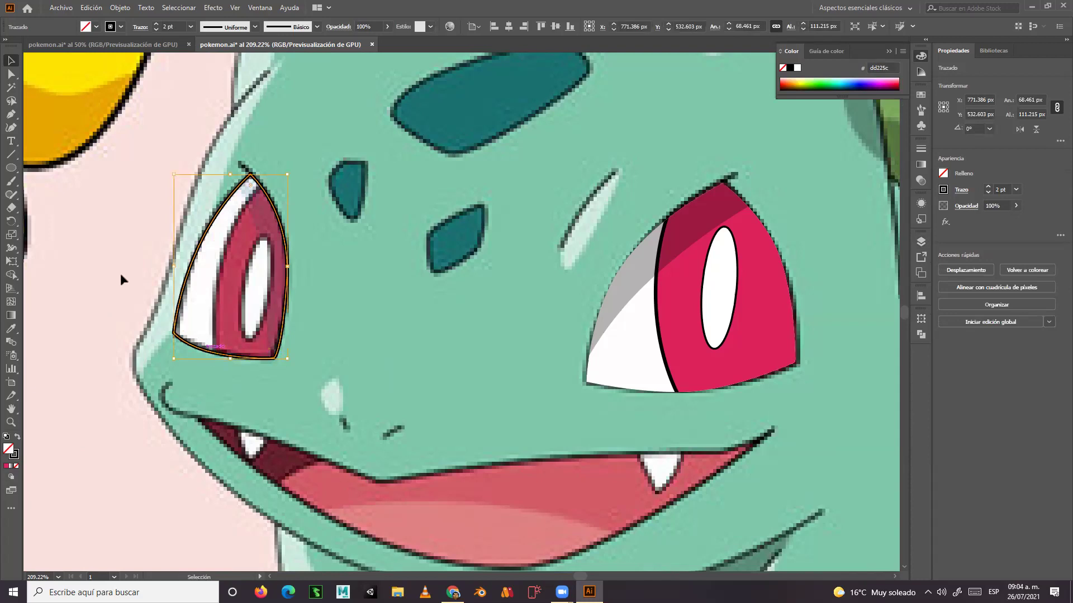
Draw an unfilled ellipse about 89 × 194 px following the inner iris edge of the new eye.
left_click(11, 167)
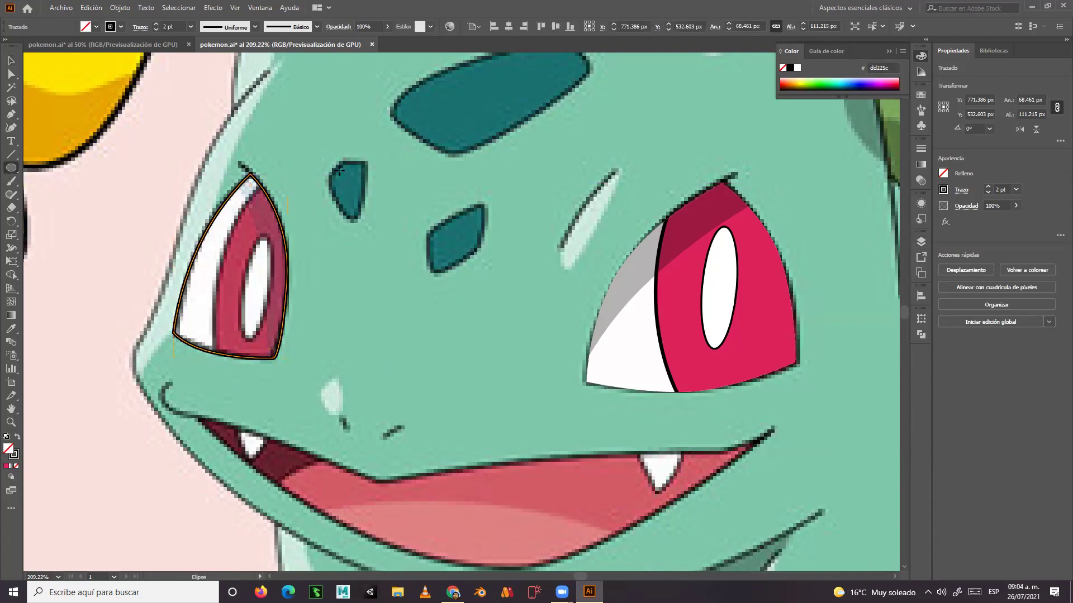
mouse_move(361, 169)
left_mouse_down()
mouse_move(240, 396)
mouse_move(214, 491)
left_mouse_up()
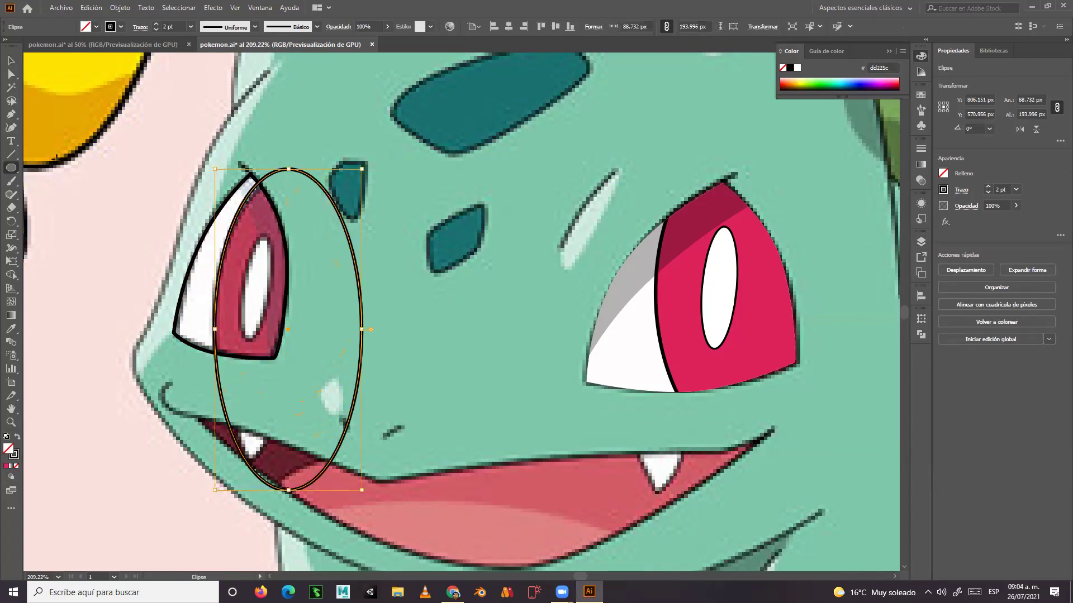
left_click(11, 60)
Clip the iris ellipse to the eye with a clipping mask made from a front copy of the eye outline.
key("a")
left_click(283, 240)
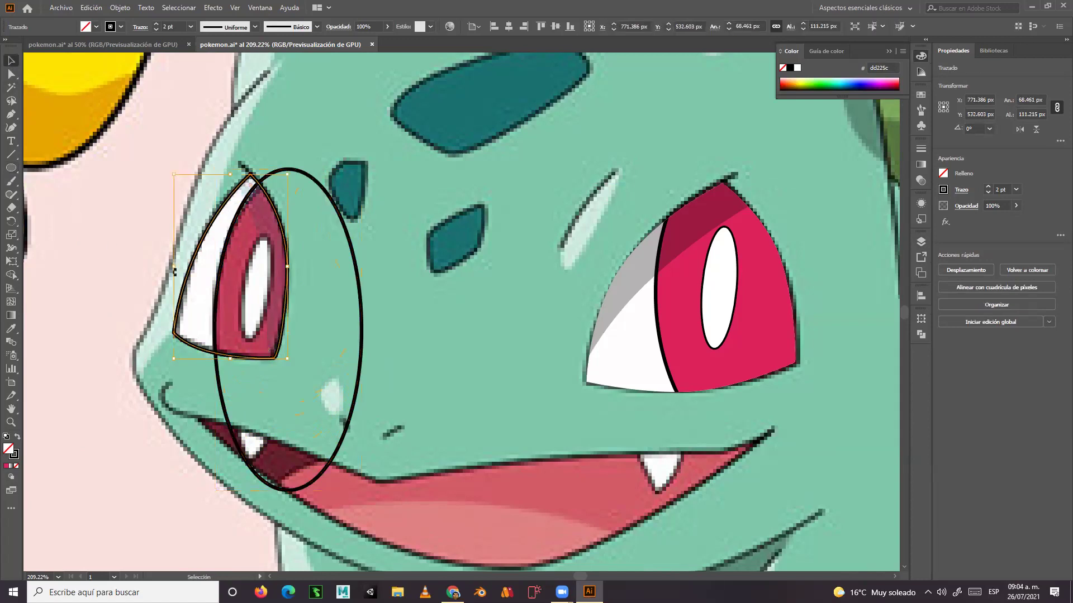
left_click(342, 217, "shift")
right_click(341, 212)
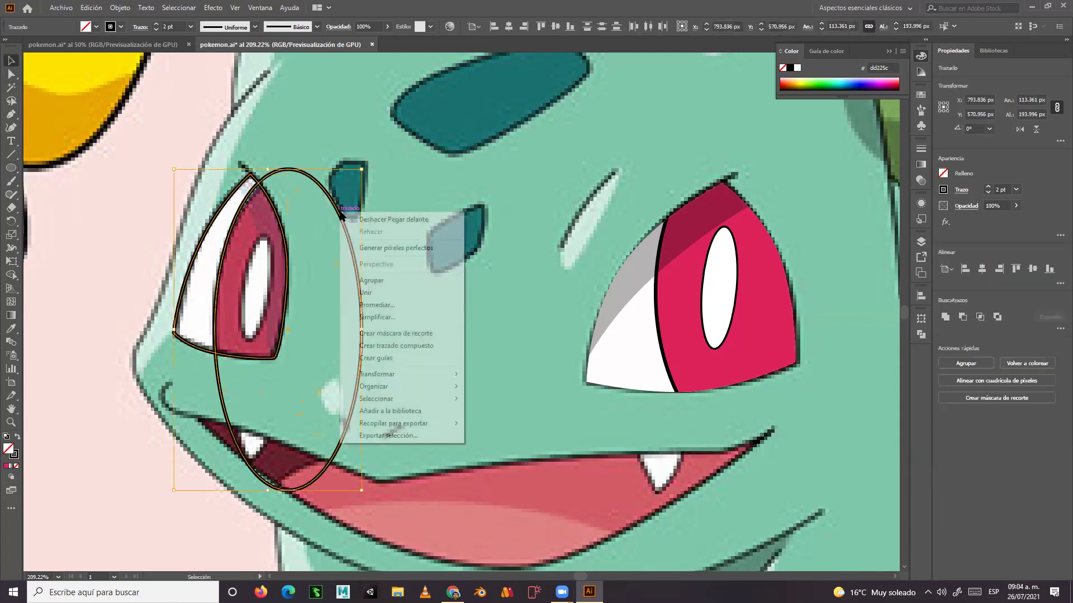
left_click(381, 335)
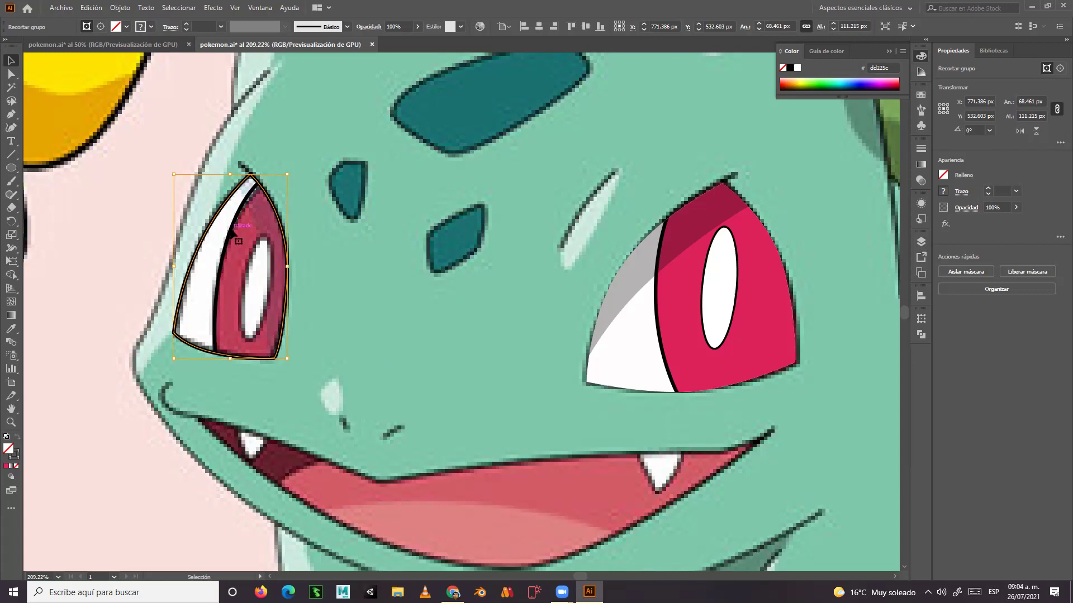
key("ctrl+shift+a")
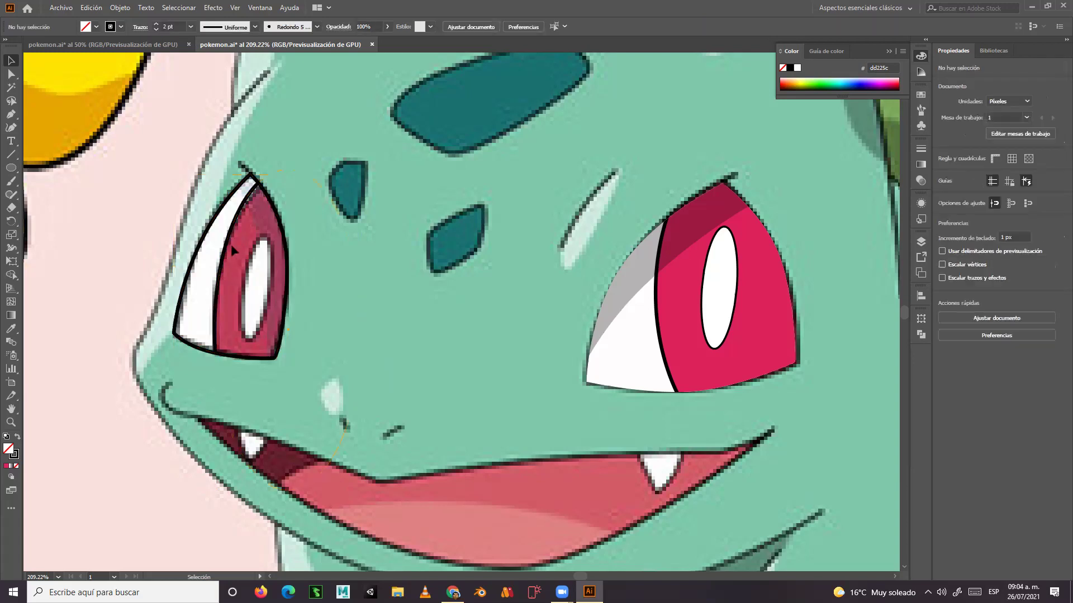
Isolate the clipping group and give its iris ellipse the finished eye's crimson fill and black 2 pt stroke.
left_click(231, 240)
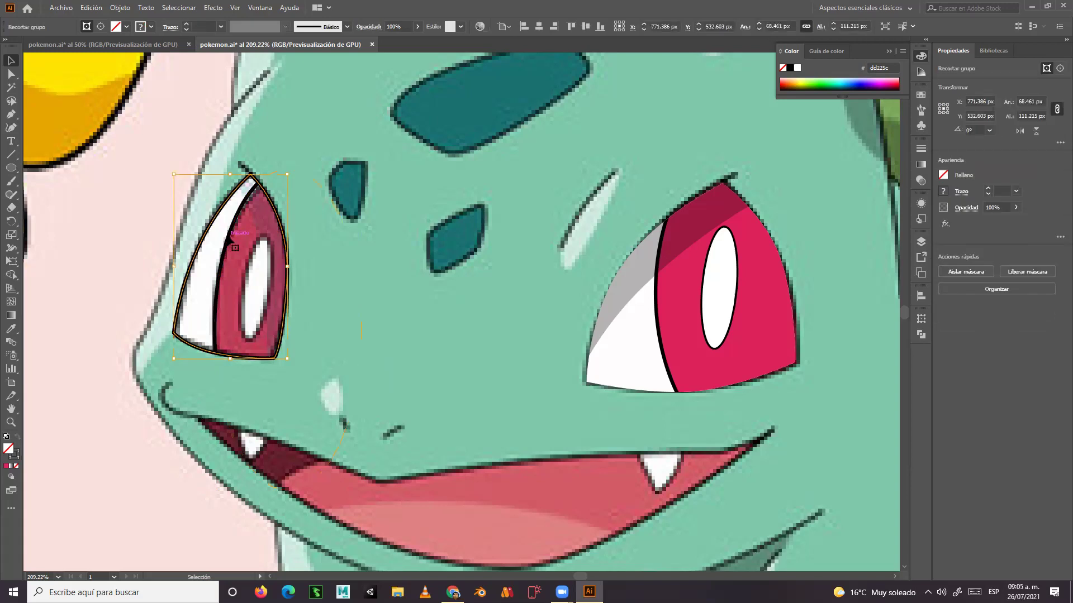
left_click(360, 208)
left_click(216, 323)
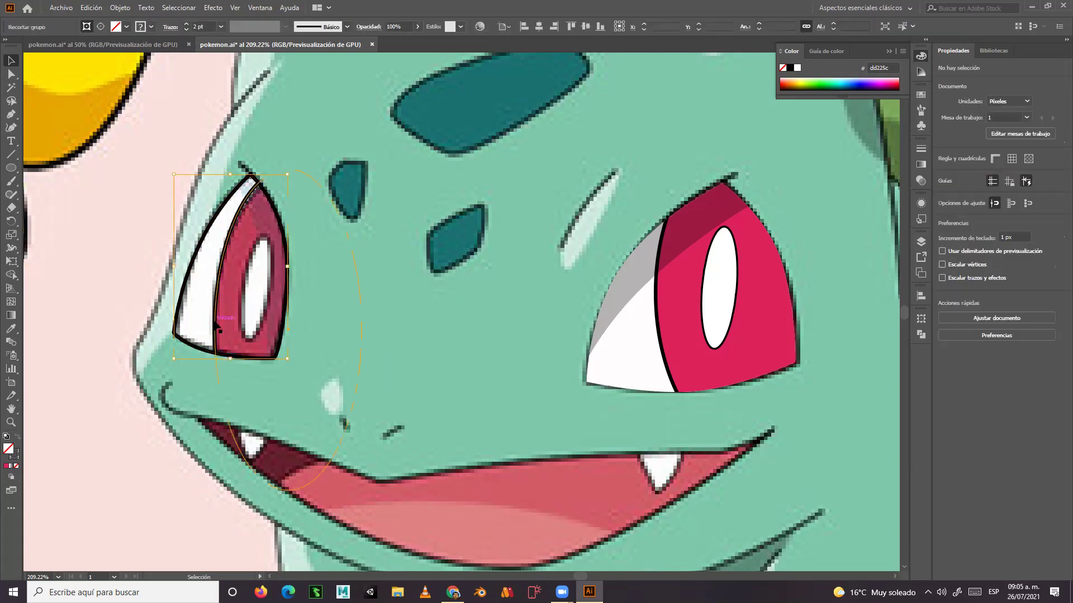
double_click(215, 323)
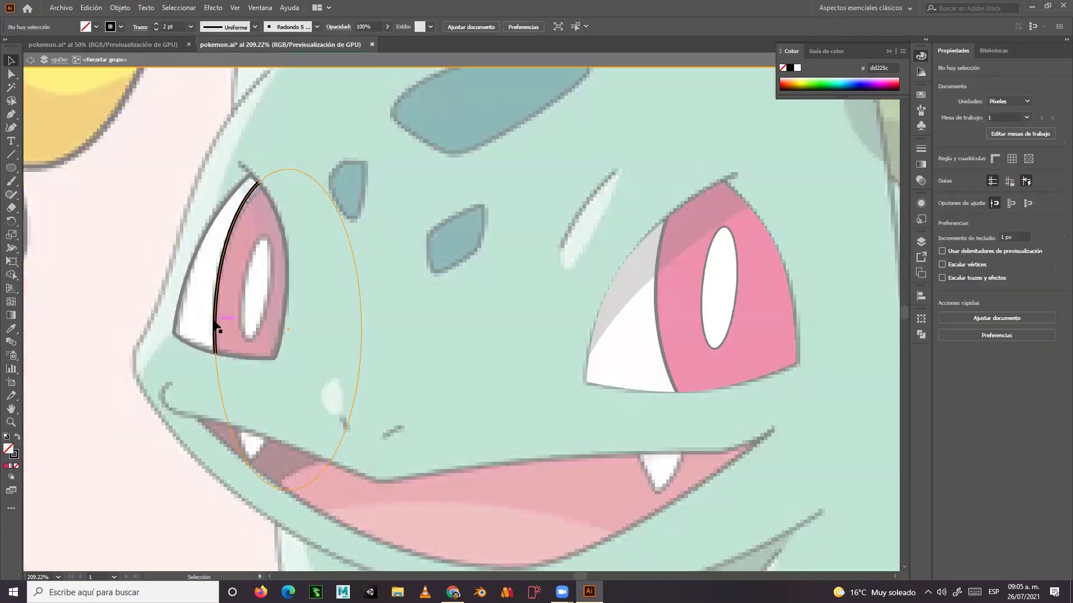
left_click(216, 327)
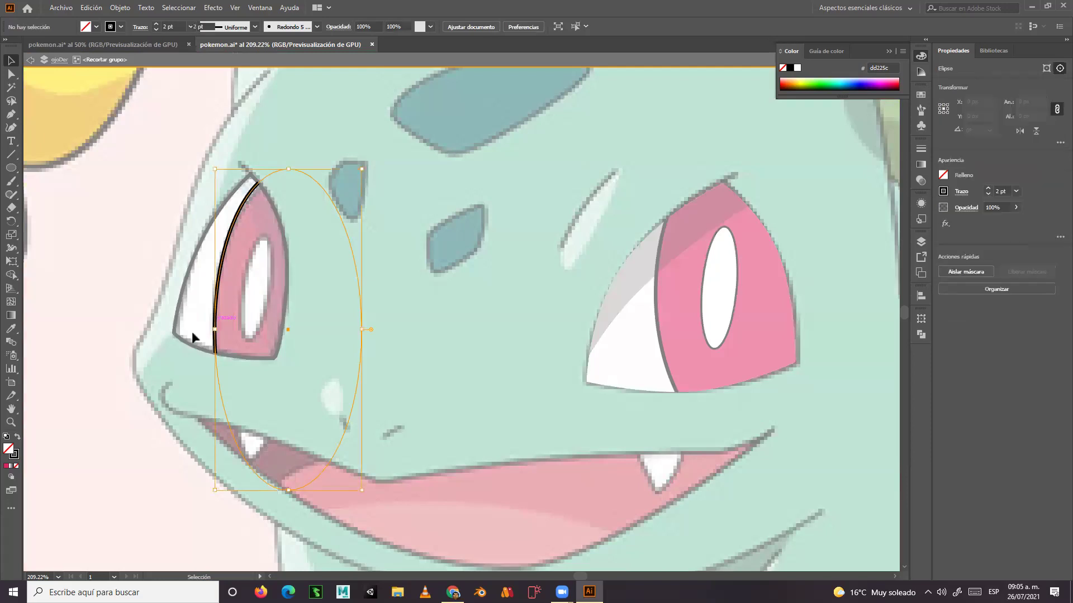
left_click(11, 329)
left_click(683, 333)
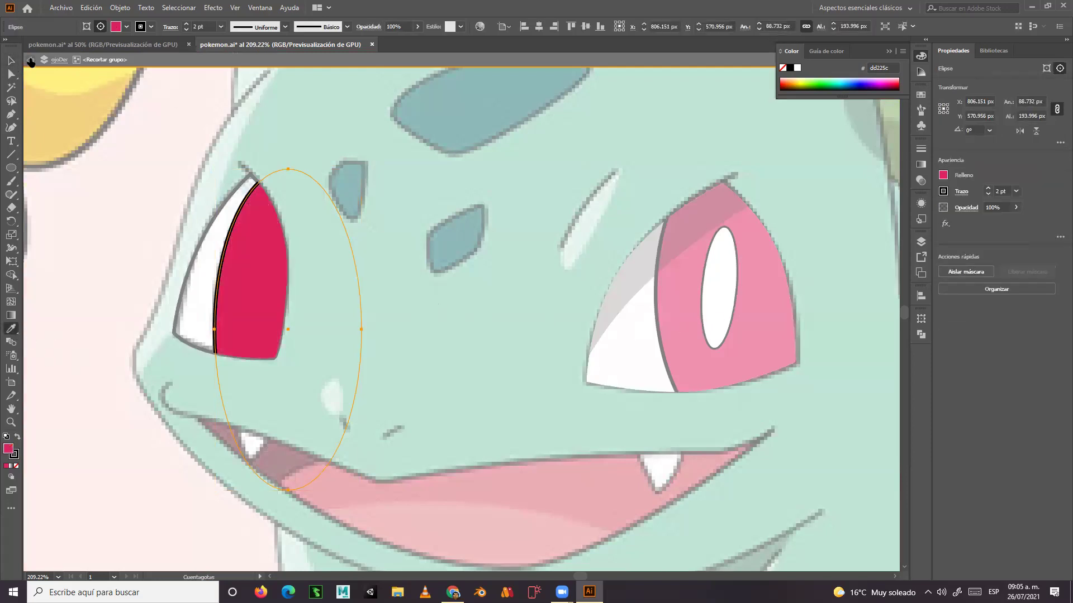
key("Escape")
Shift the clipped crimson iris 70 px horizontally off the eye to uncover the reference pupil.
key("v")
left_click_drag(233, 237, 304, 236)
key("ctrl+z")
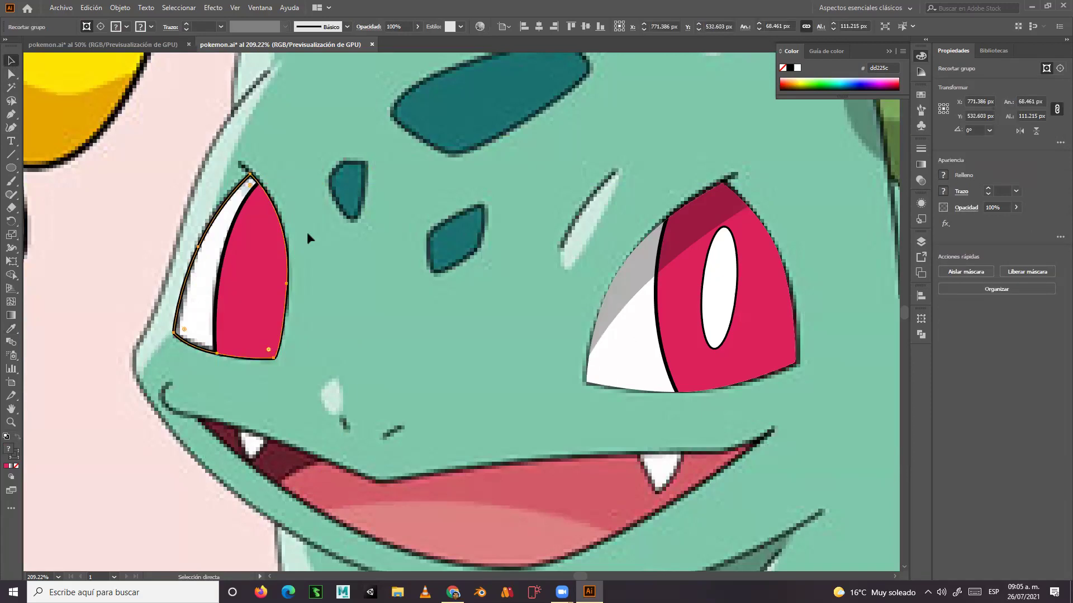
key("ctrl+z")
key("shift+Right")
key("shift+Right")
key("shift+Right")
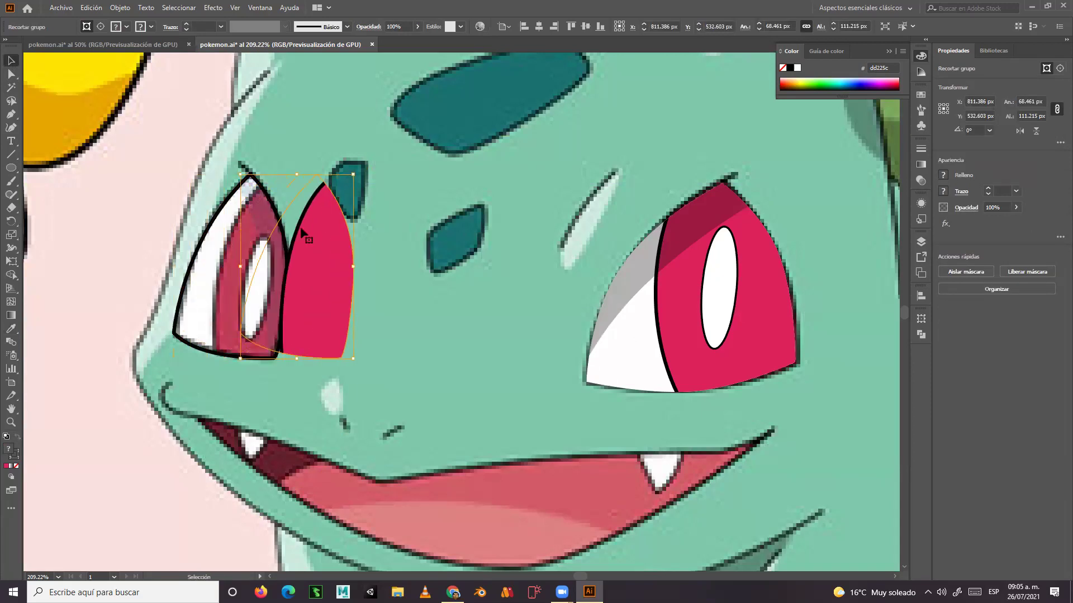
key("shift+Right")
key("shift+Right")
key("shift+Right")
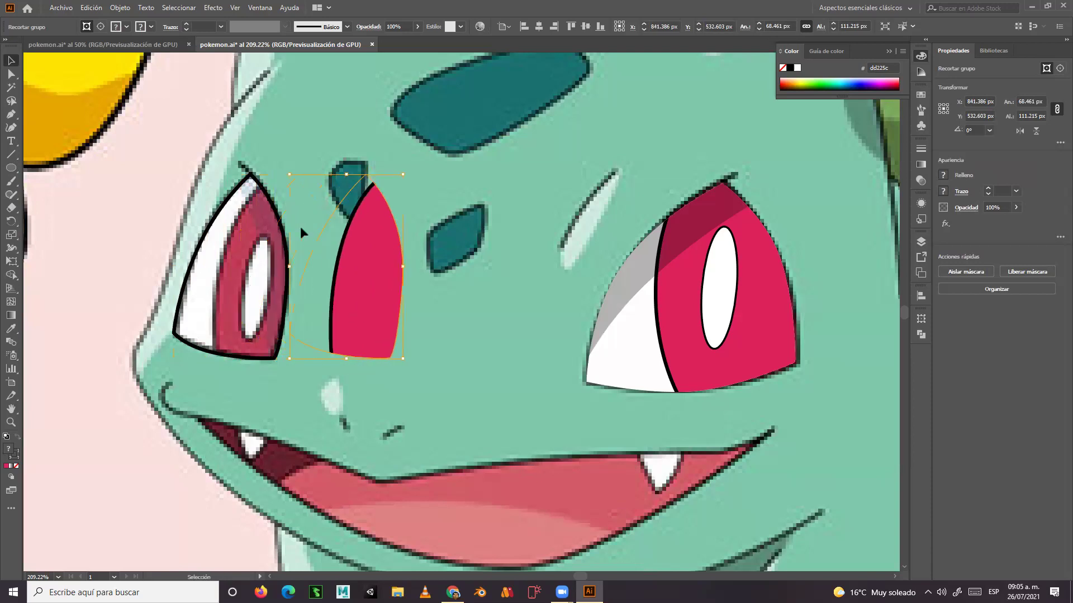
Draw an ellipse about 16 × 63 px over the reference pupil and rotate it to about 350° to match its tilt.
left_click(11, 168)
left_click_drag(237, 233, 258, 336)
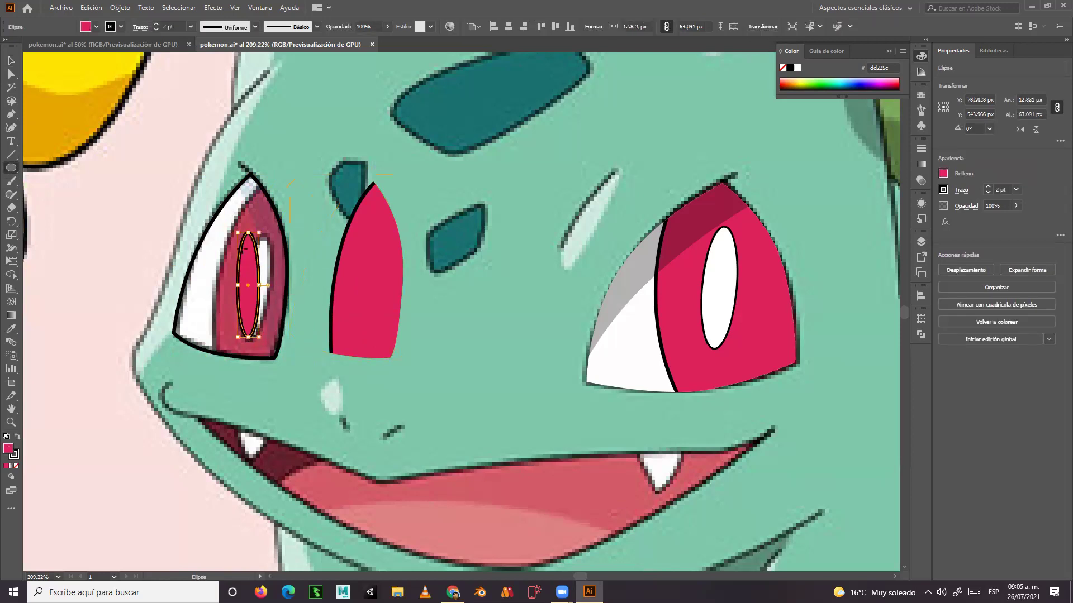
left_click_drag(263, 228, 272, 230)
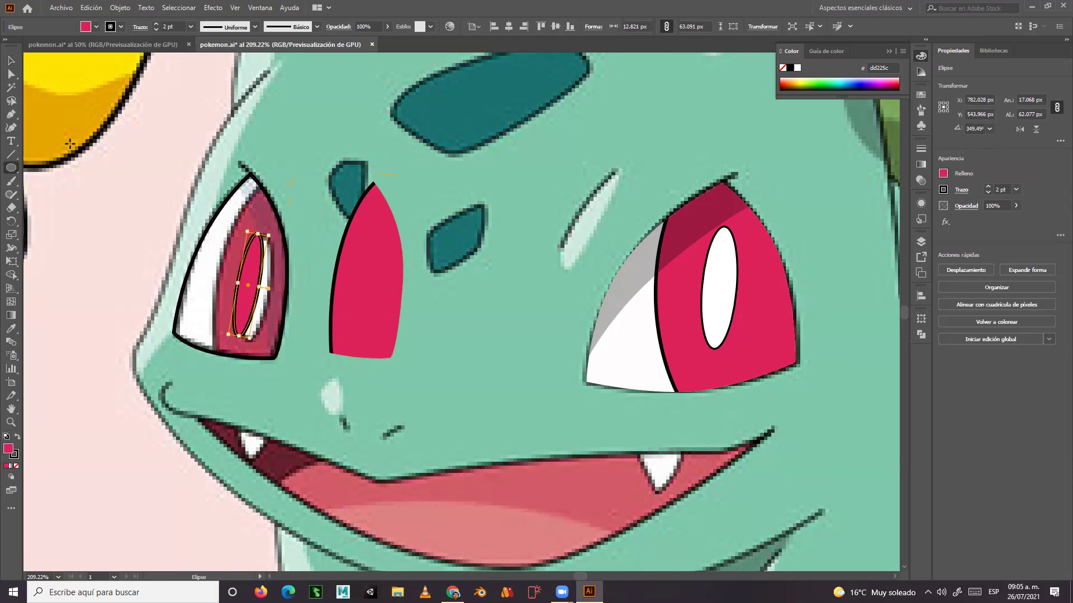
left_click(11, 60)
mouse_move(250, 343)
left_mouse_down()
mouse_move(270, 347)
mouse_move(263, 338)
left_mouse_up()
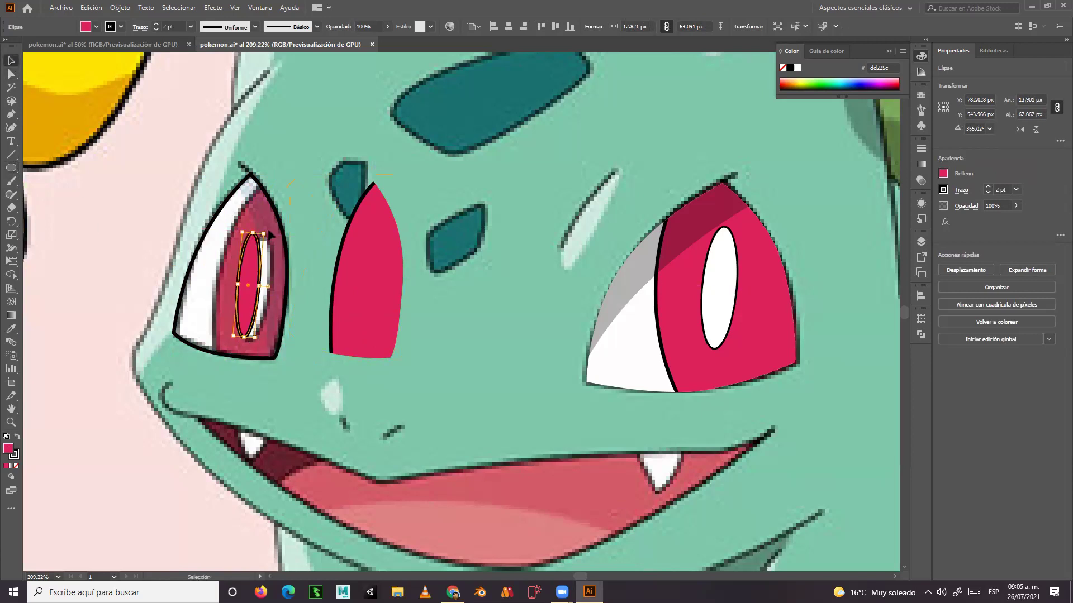
left_click_drag(267, 231, 241, 286)
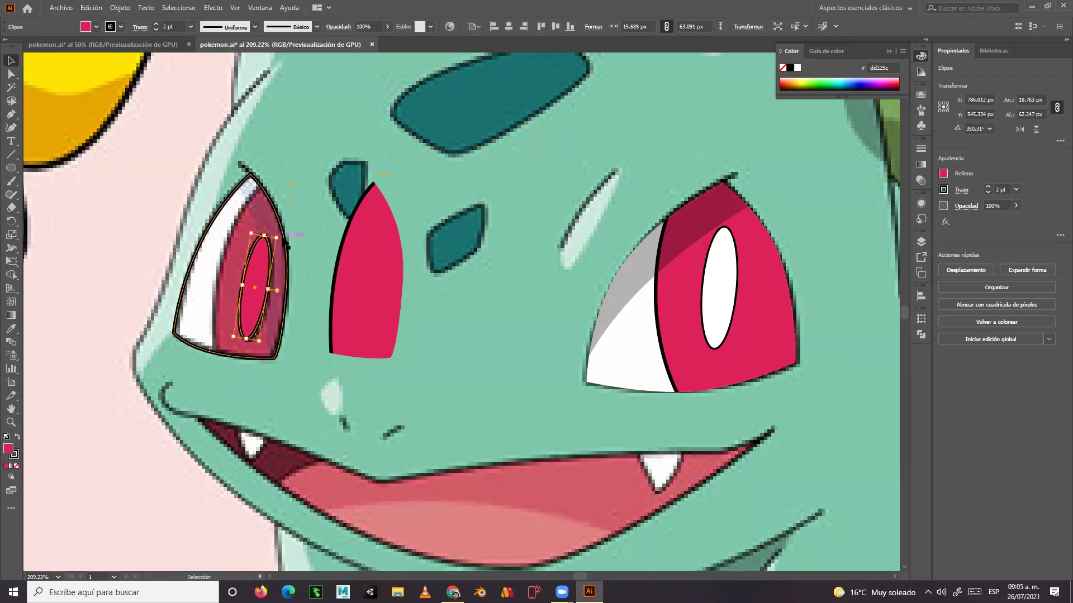
Rotate the second eye's pupil ellipse to 352.75° and fill it with white.
left_click_drag(286, 243, 274, 232)
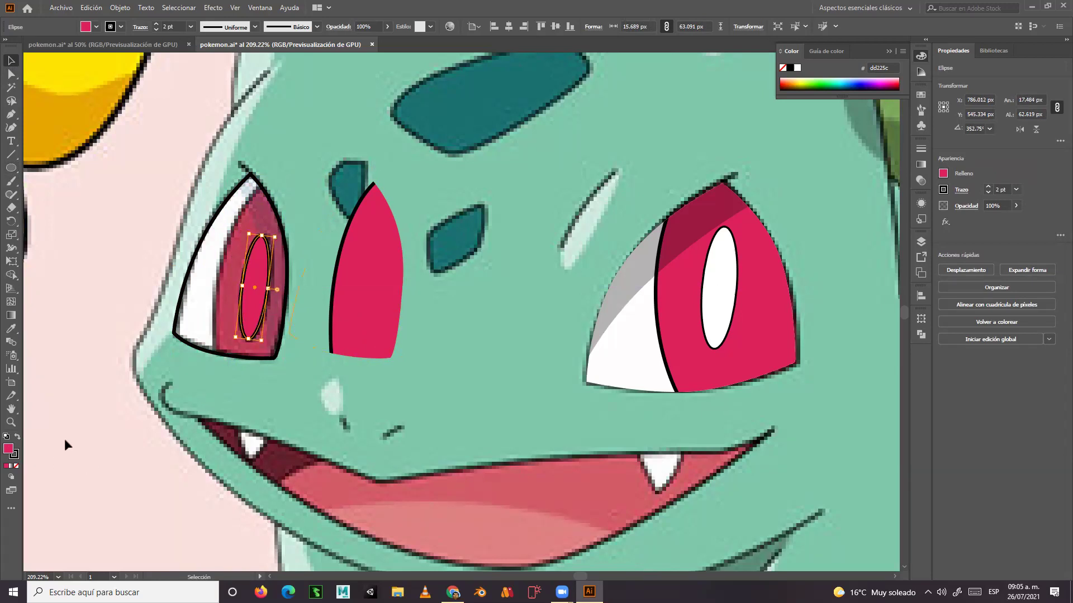
double_click(8, 448)
left_click_drag(117, 246, 73, 194)
left_click(345, 208)
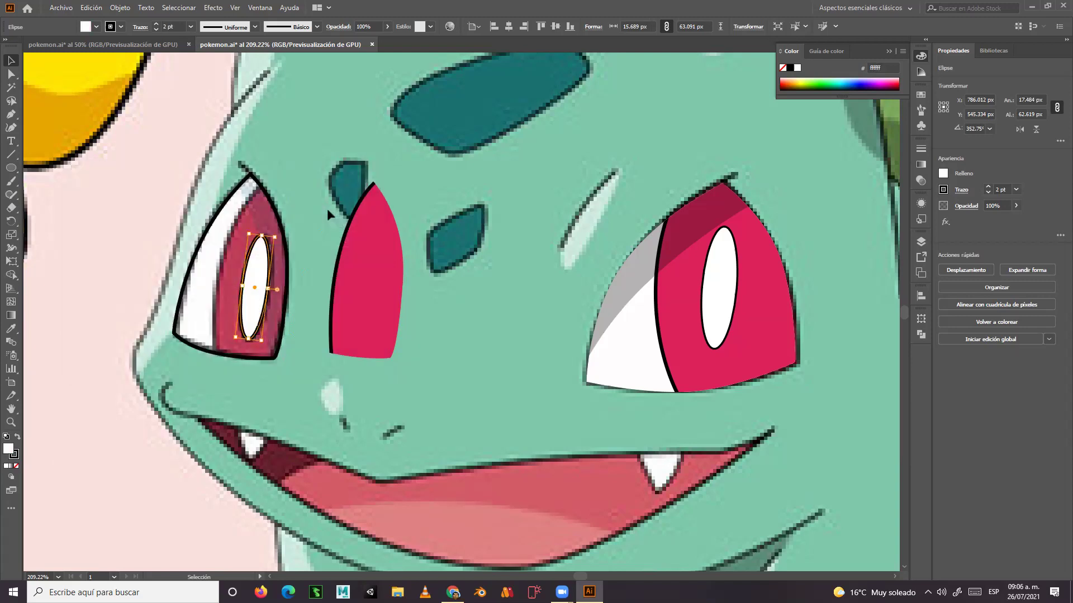
Move the clipped crimson iris 70 px horizontally back into place over the second eye.
left_click(345, 263)
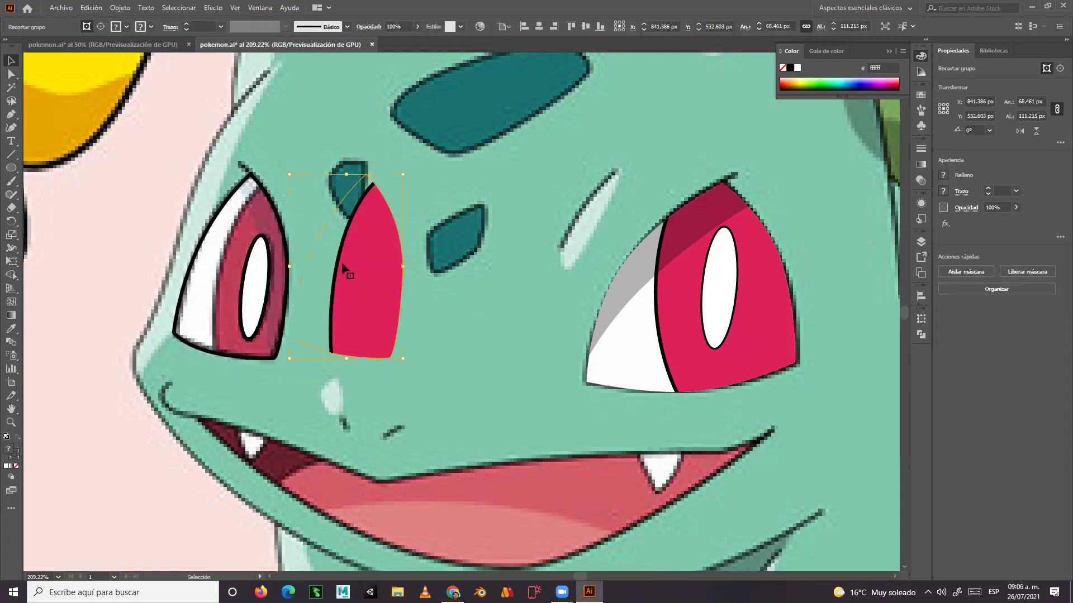
key("shift+Left")
key("shift+Left")
key("shift+Left")
key("shift+Left")
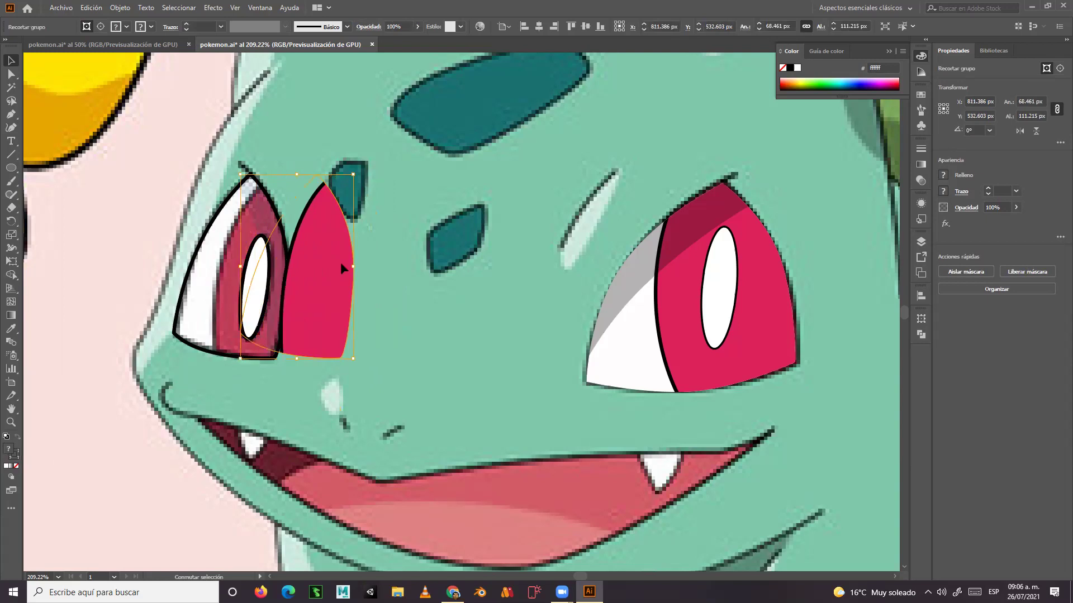
key("shift+Left")
key("shift+Left")
key("shift+Left")
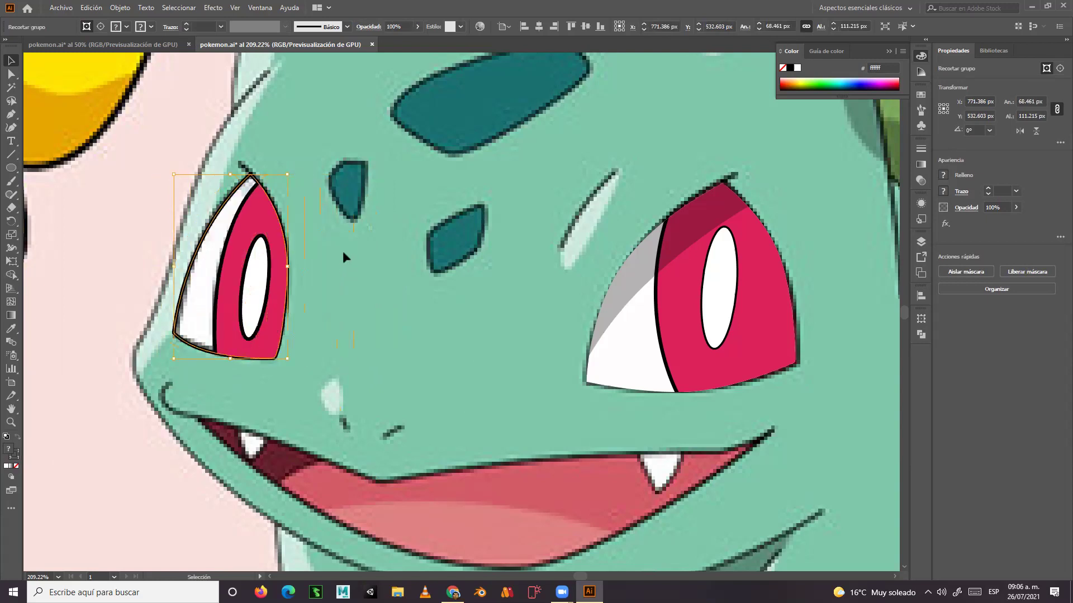
left_click(102, 280)
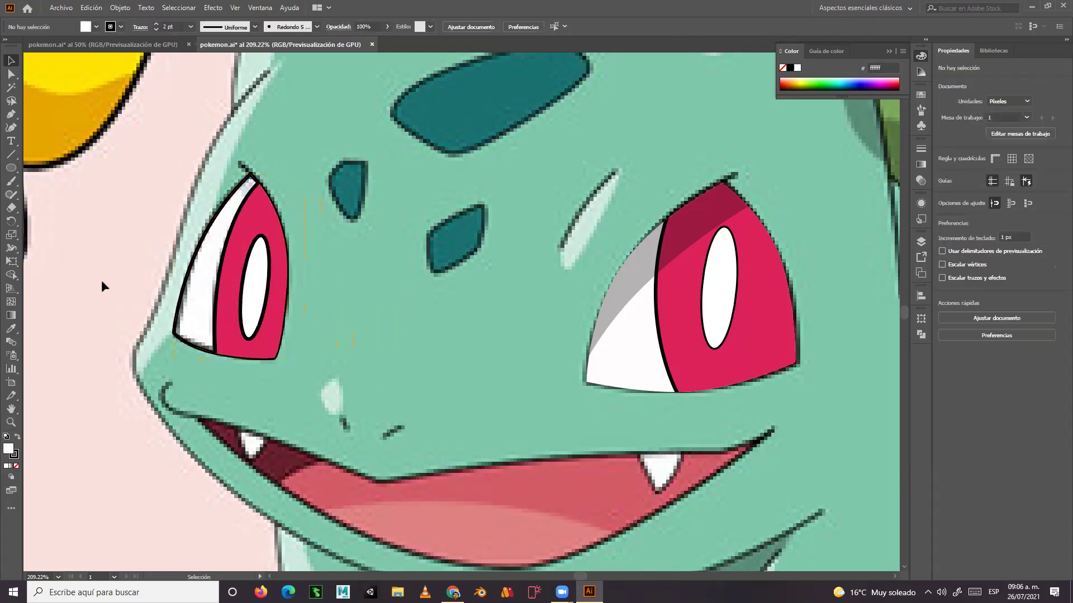
left_click(261, 323)
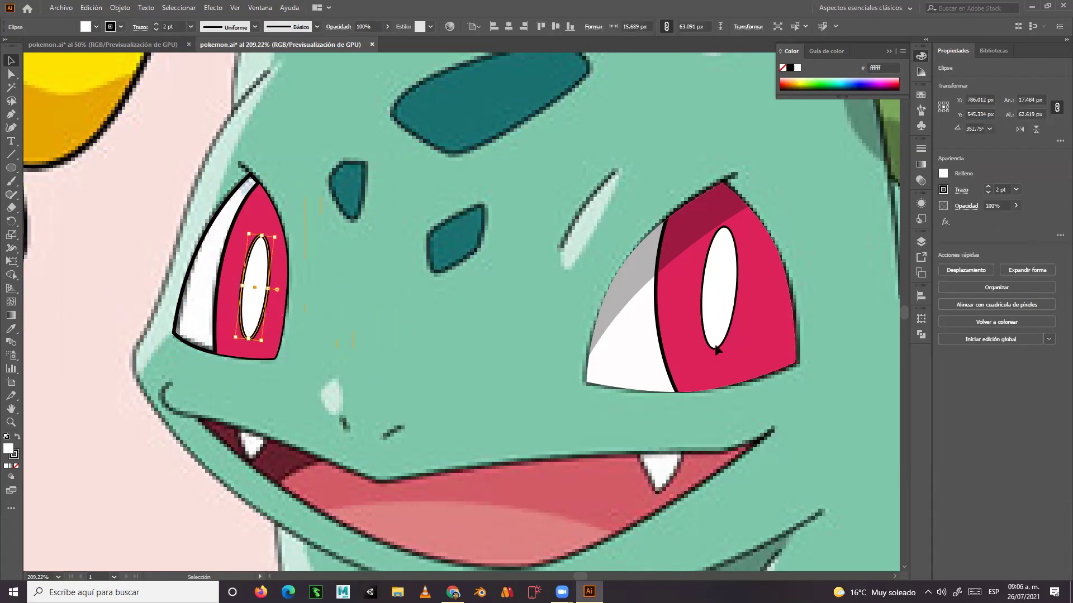
left_click(718, 352)
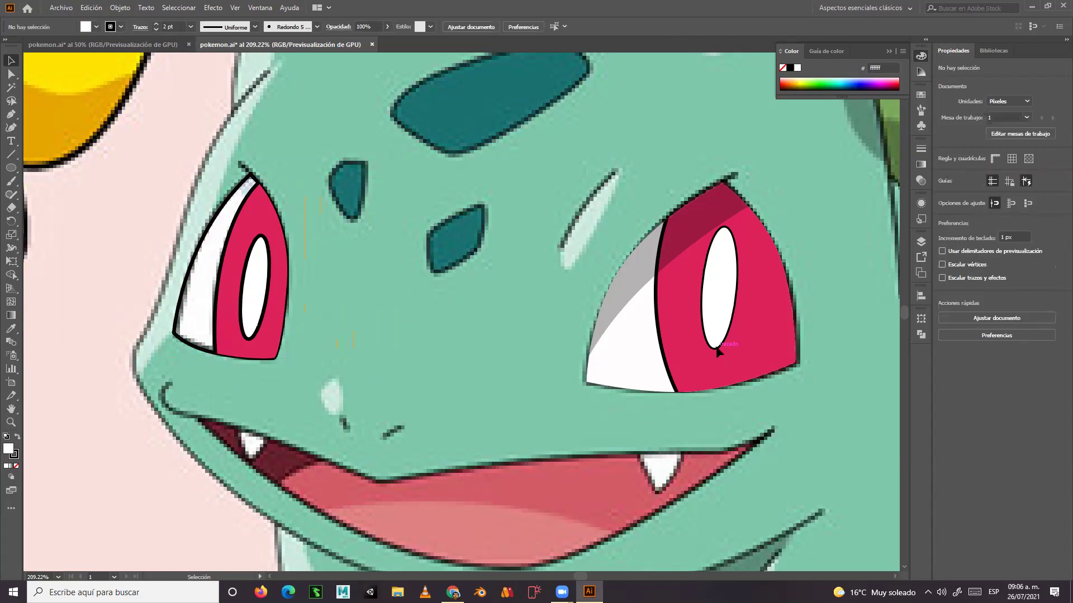
left_click(204, 357)
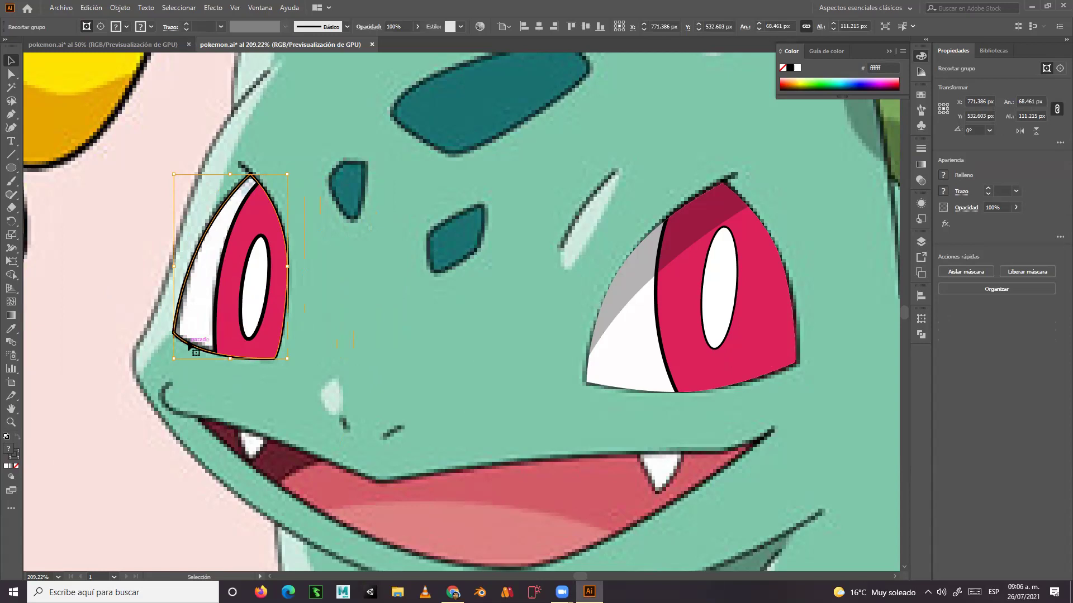
left_click_drag(191, 351, 400, 253)
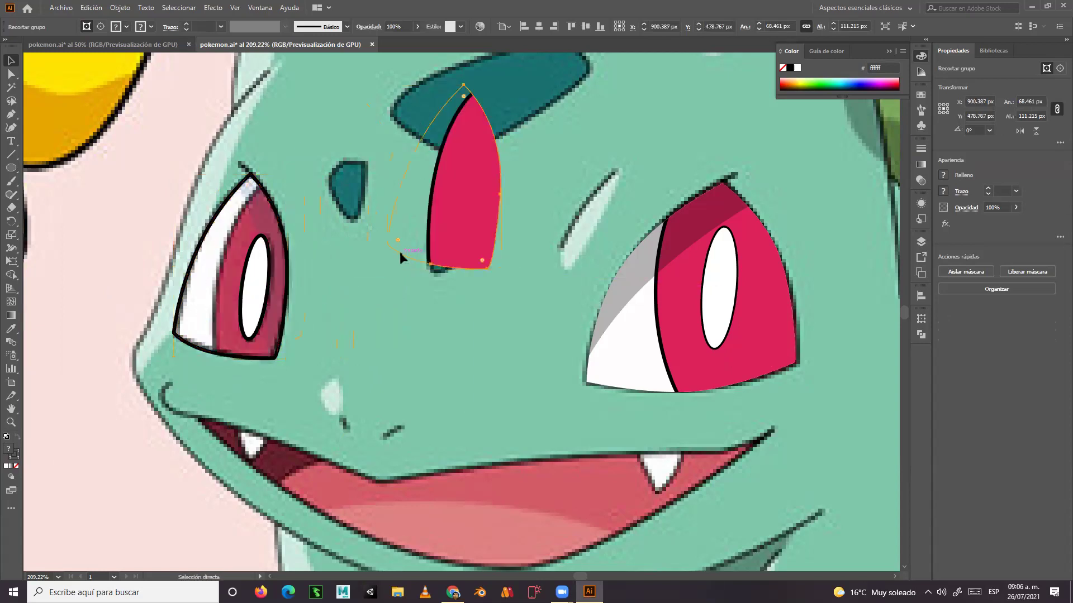
key("ctrl+z")
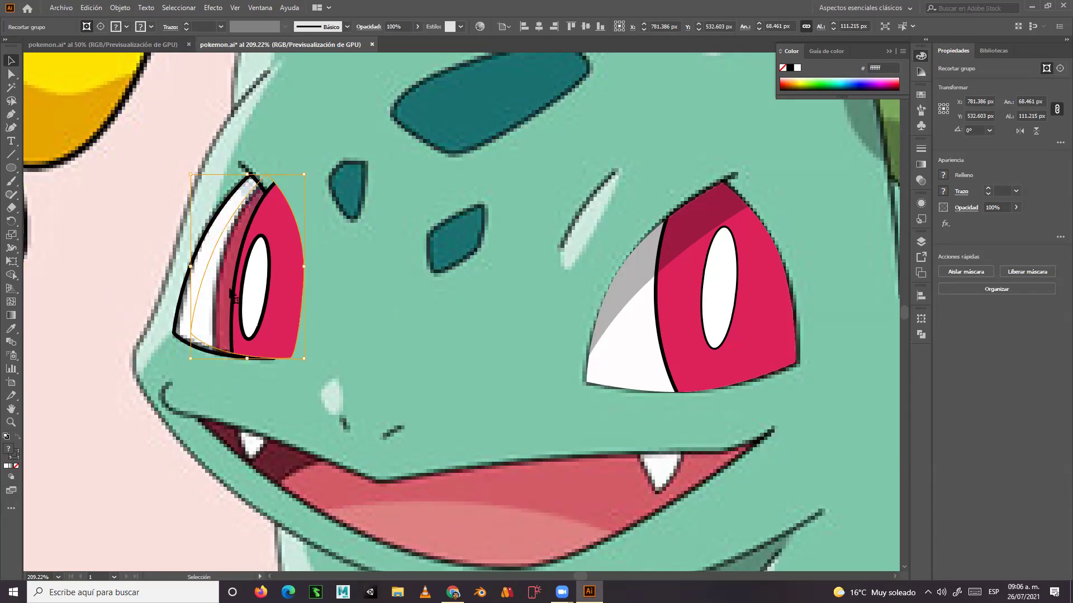
Fill the second eye's outline with near-white fcfcfc and shift the clipped iris 10 px back onto the eye.
left_click(181, 339)
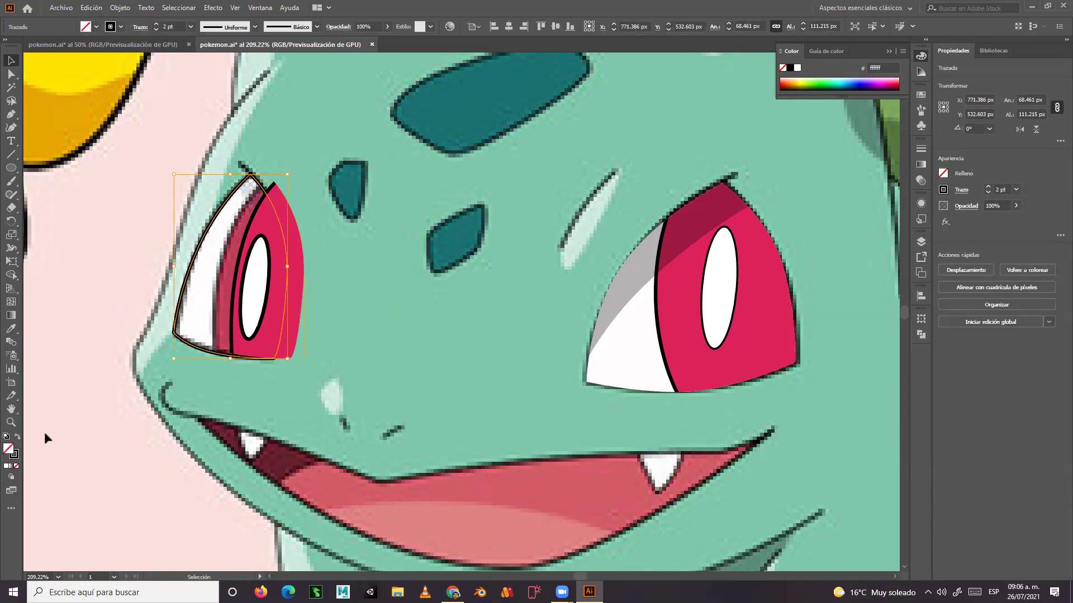
double_click(7, 448)
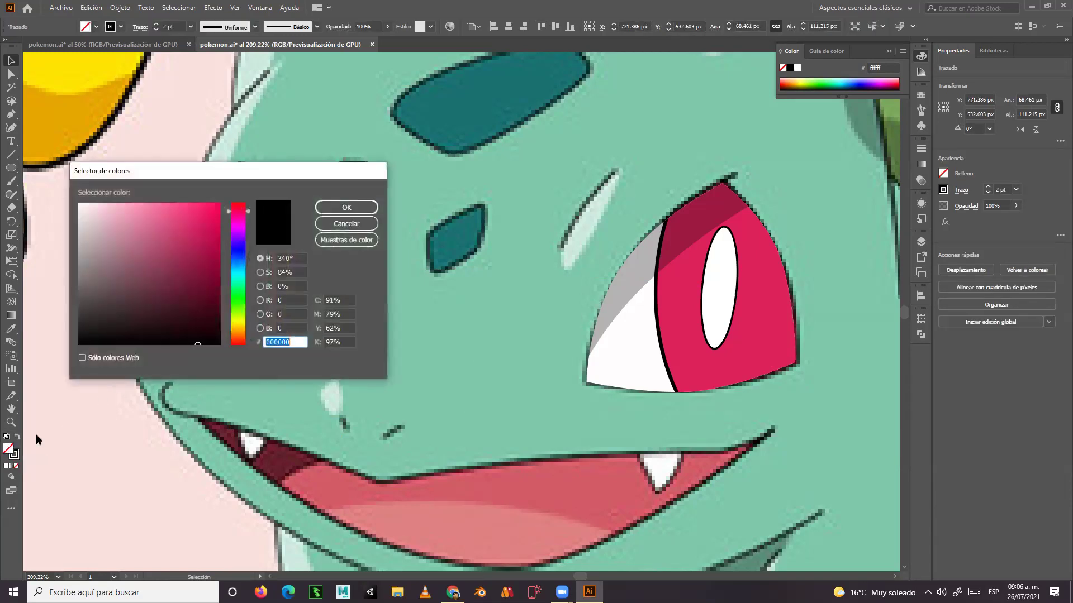
left_click(82, 207)
left_click(79, 205)
left_click(329, 209)
left_click(299, 319, "shift")
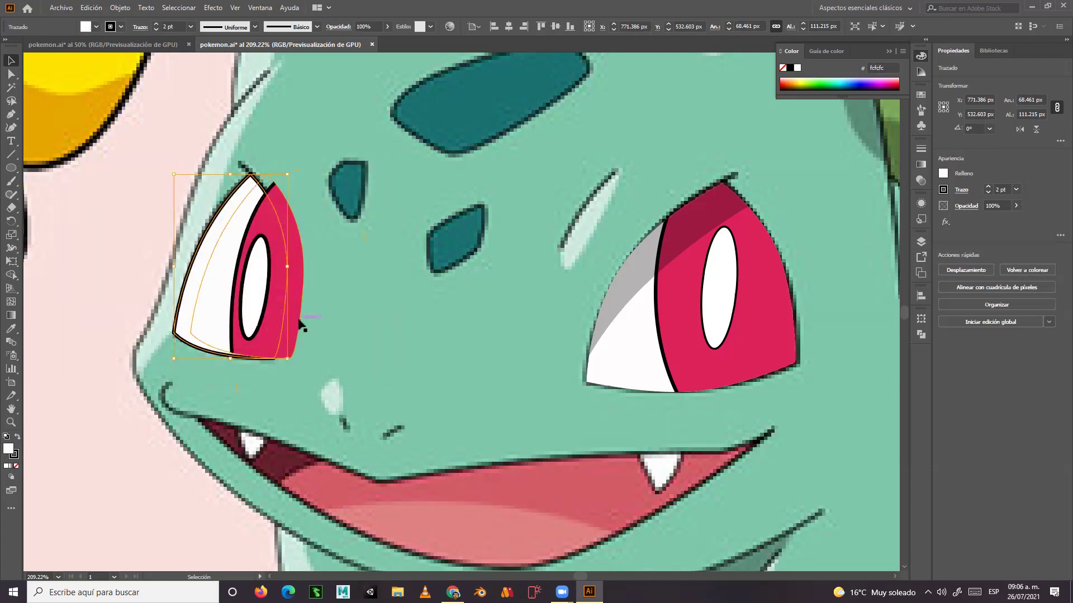
key("ctrl+7")
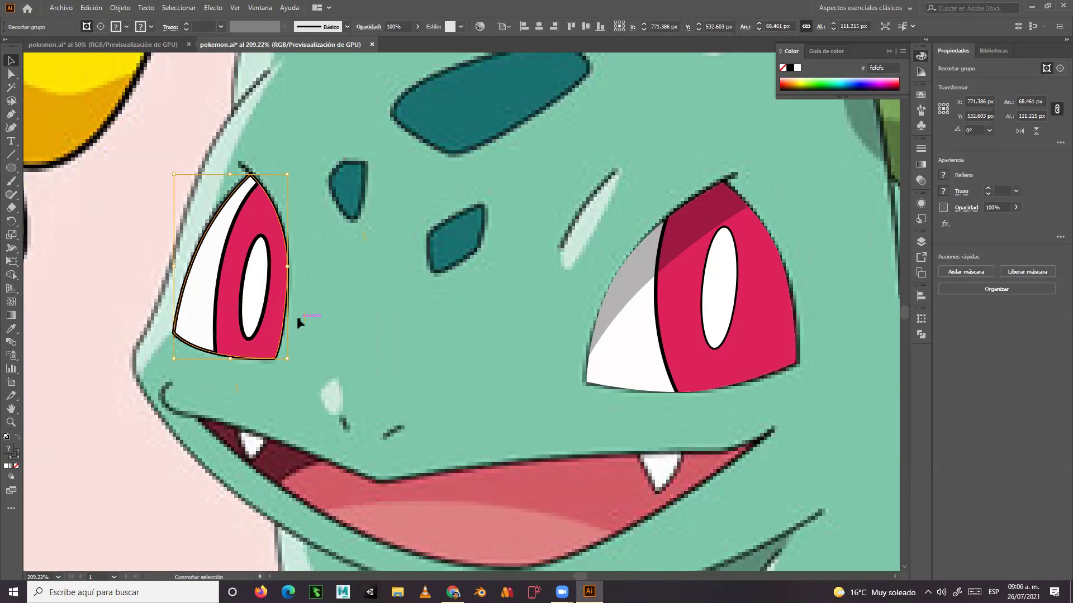
left_click(99, 323)
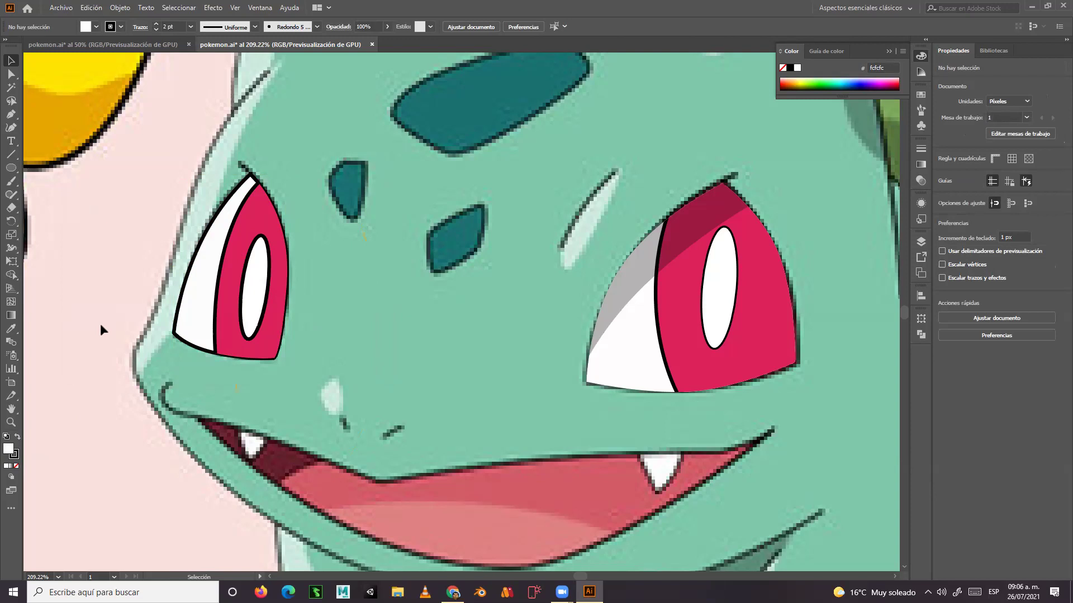
Shift the clipped iris 10 px aside and remove the stroke from the white eye shape behind it.
left_click(11, 423)
left_click(571, 387, "alt")
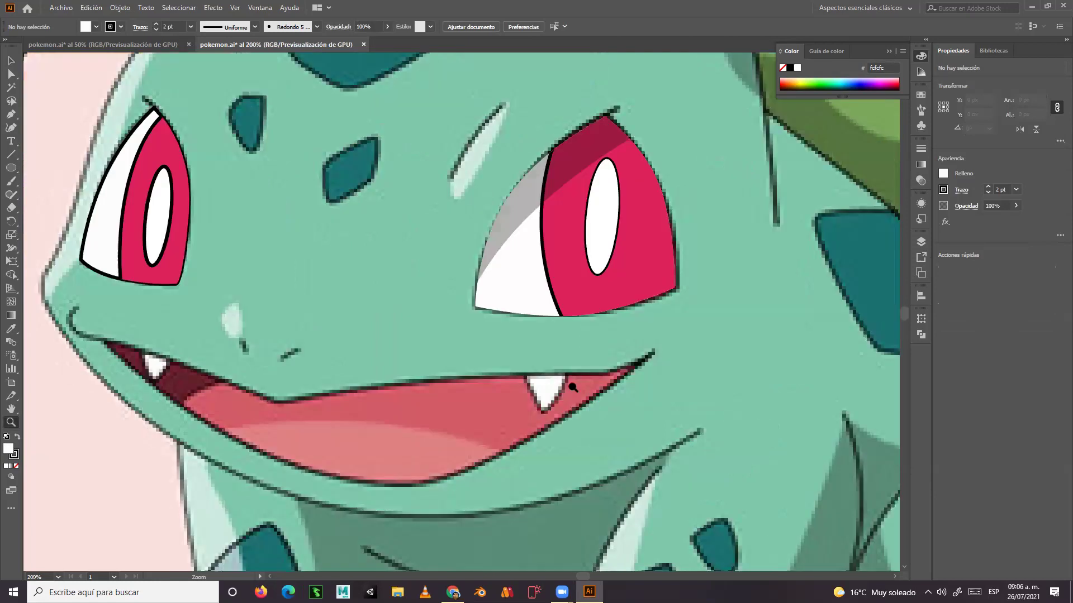
left_click(493, 362, "alt")
left_click(441, 386)
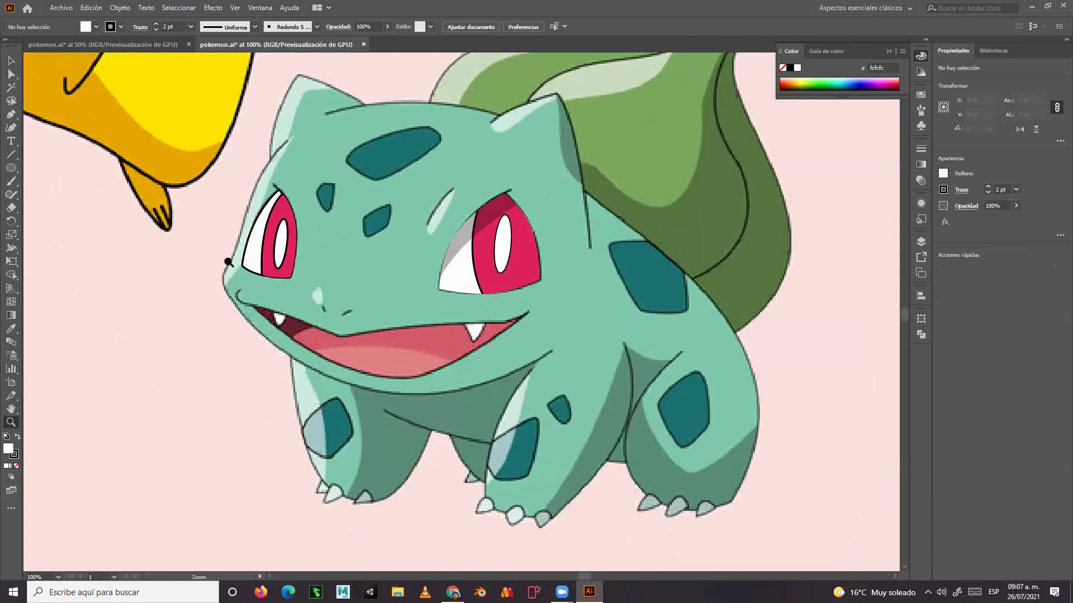
left_click(12, 62)
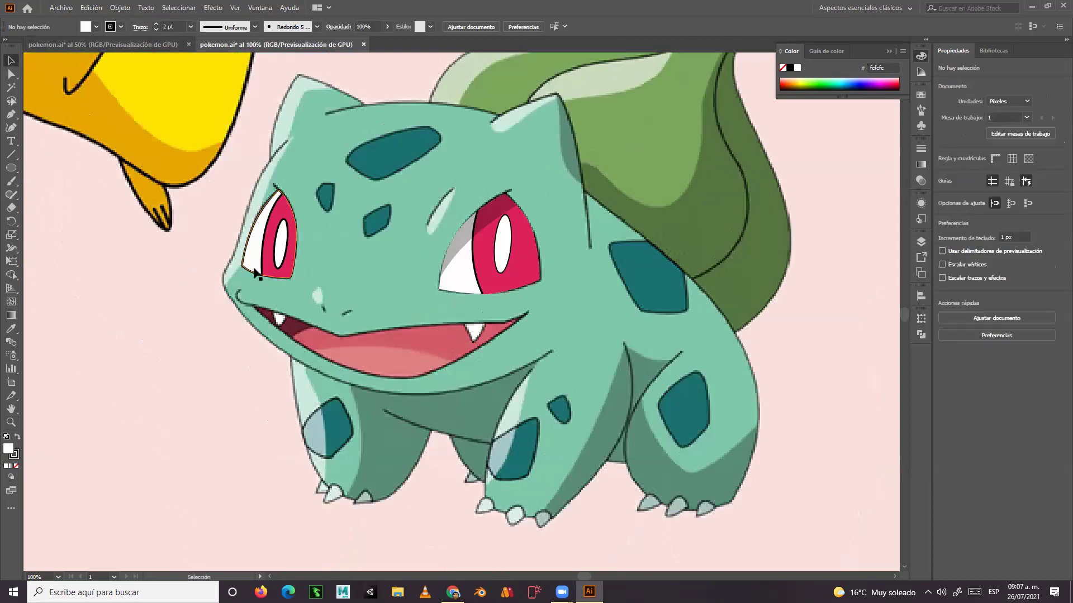
left_click(249, 273)
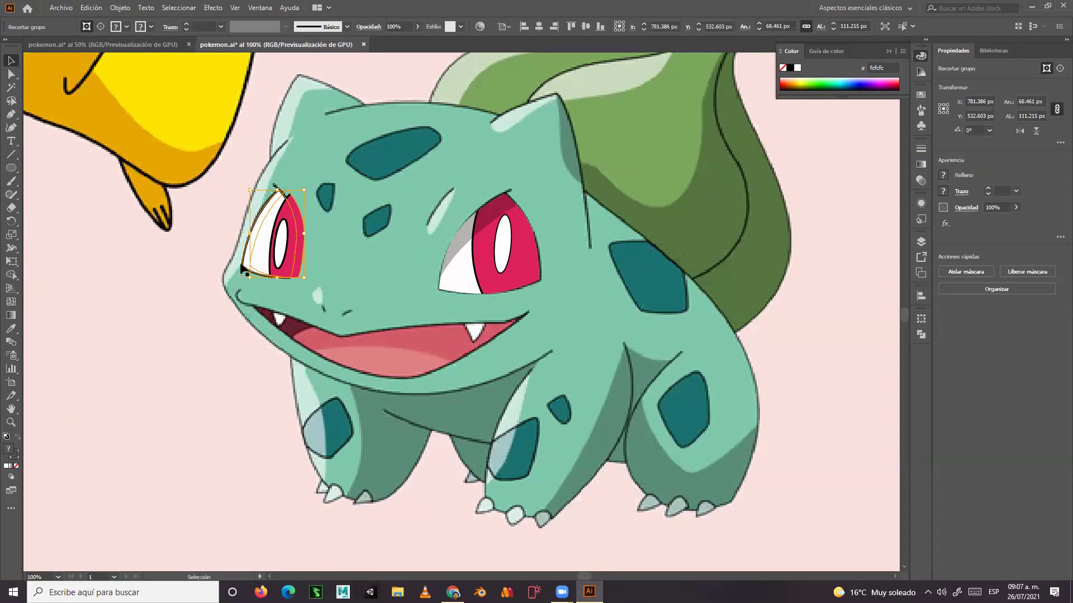
left_click(250, 268, "ctrl")
left_click(16, 456)
left_click(16, 465)
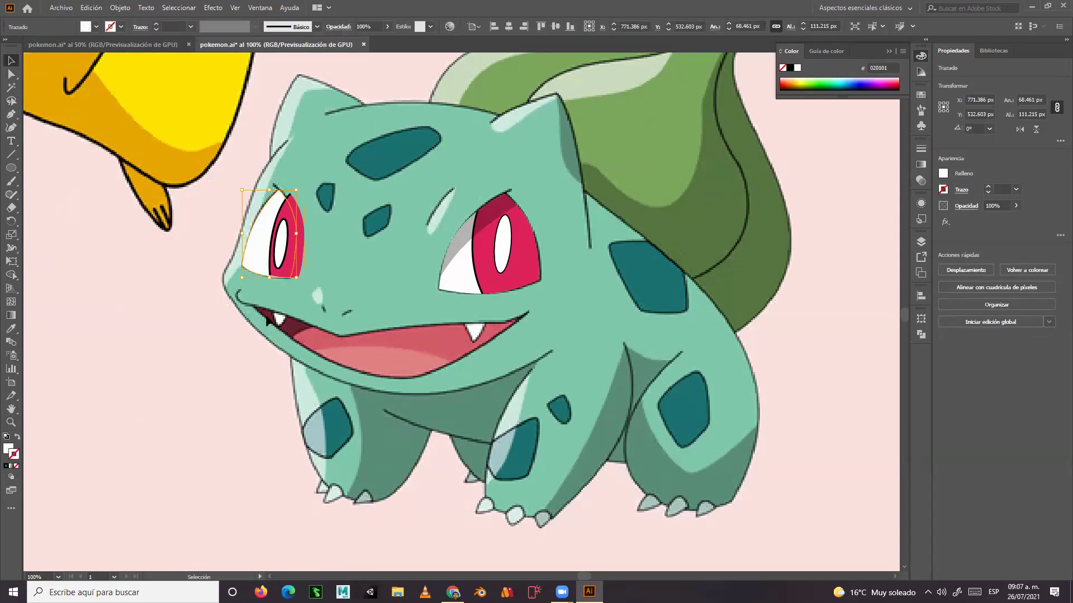
Shift the clipped iris 10 px back over the eye and save the document.
left_click(300, 266)
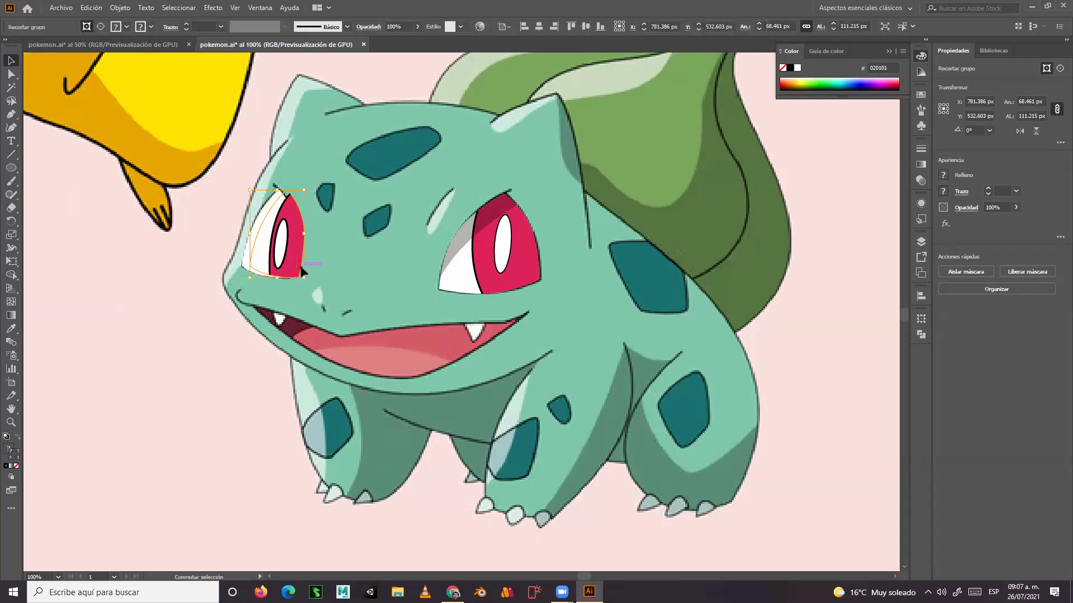
left_click(123, 364)
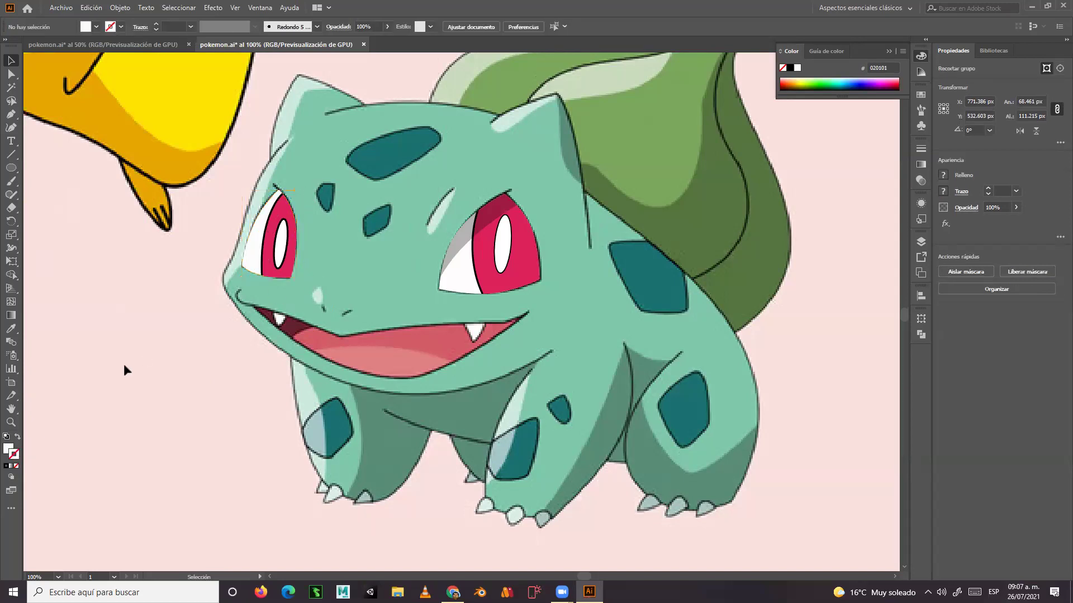
key("ctrl")
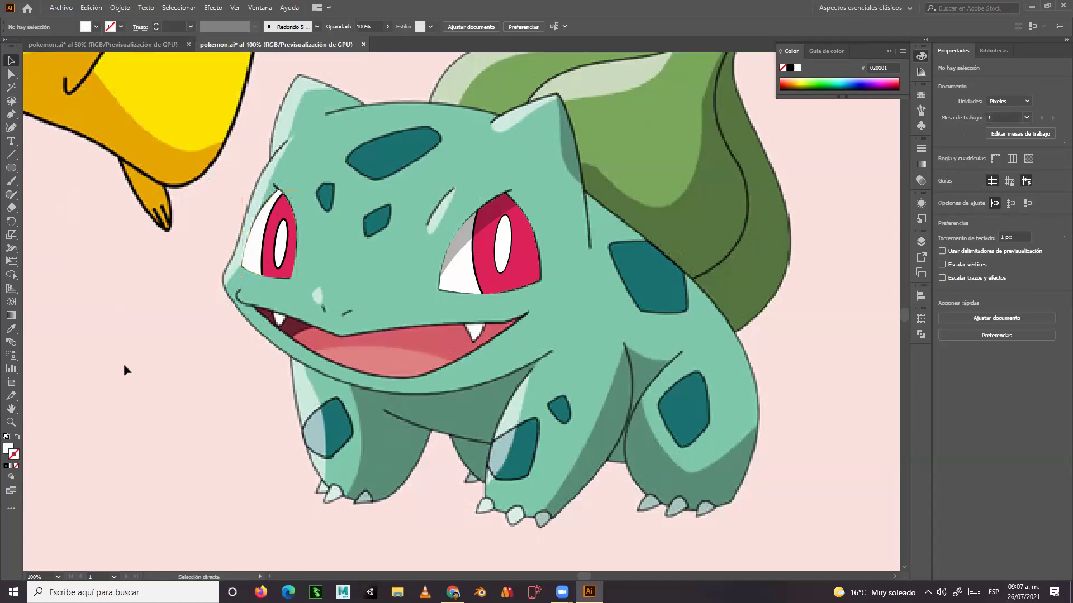
key("ctrl+s")
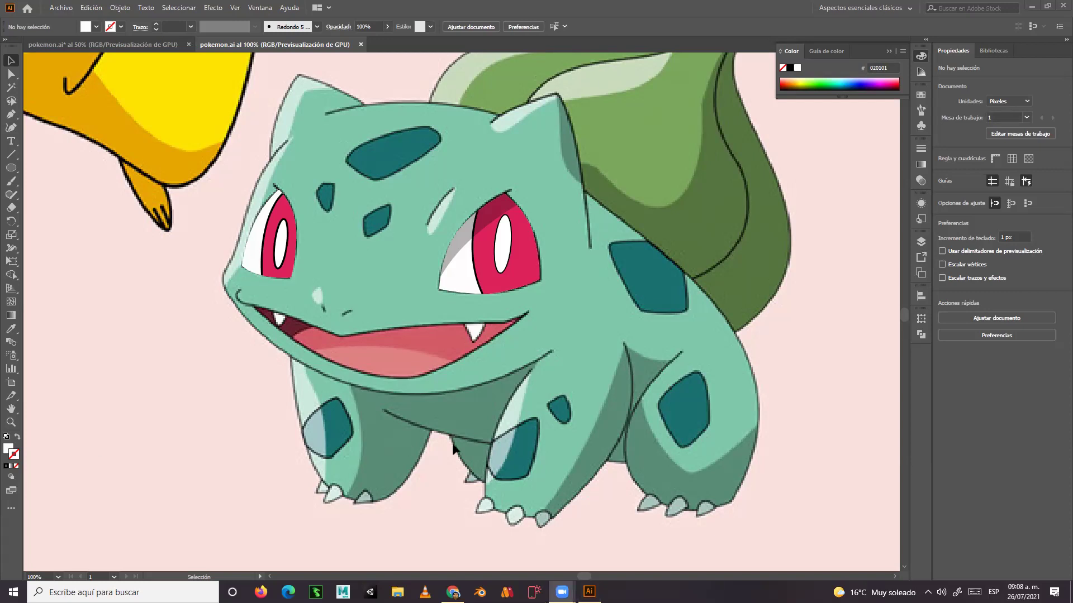
Create a new layer above ojoDer and name it boca.
left_click(921, 241)
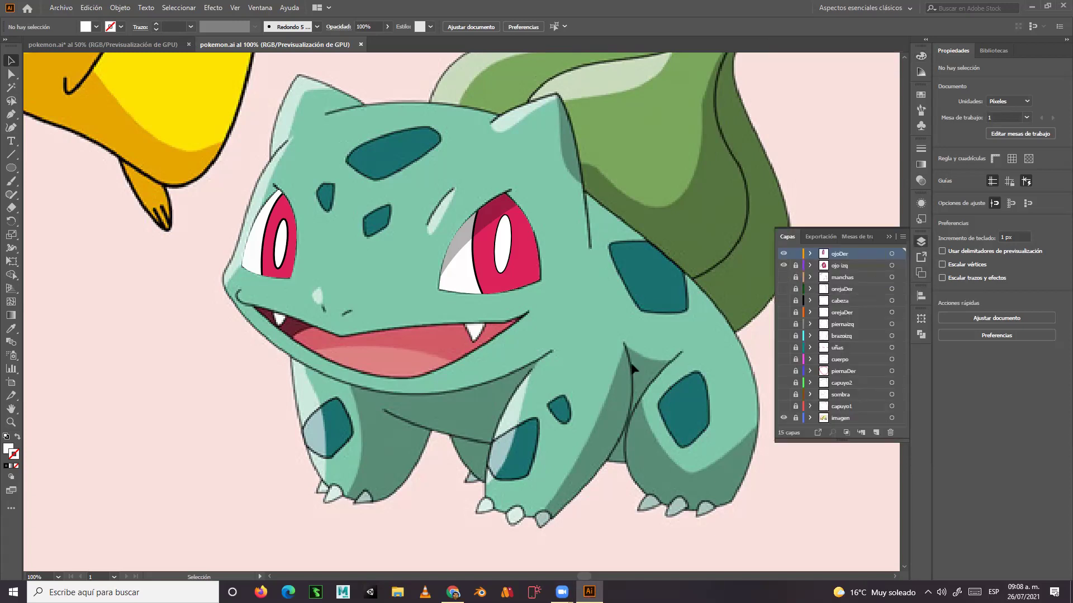
left_click(875, 433)
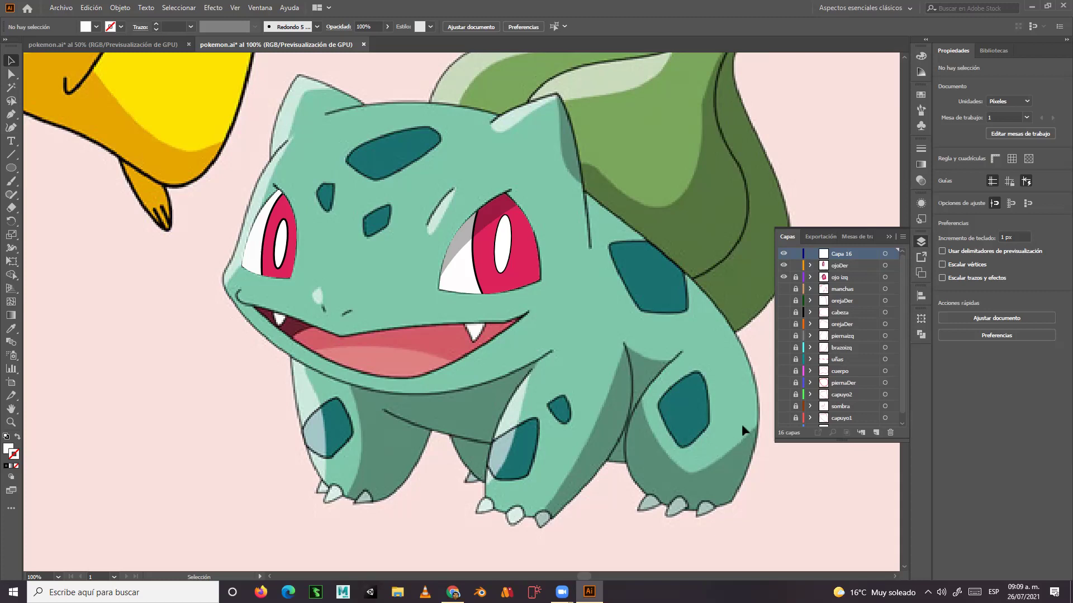
double_click(840, 253)
type("boca")
key("Return")
Start the mouth outline with the Pen tool from its left corner to the upper lip's central dip, using no fill and a white 1 pt stroke.
left_click(11, 422)
left_click(414, 344)
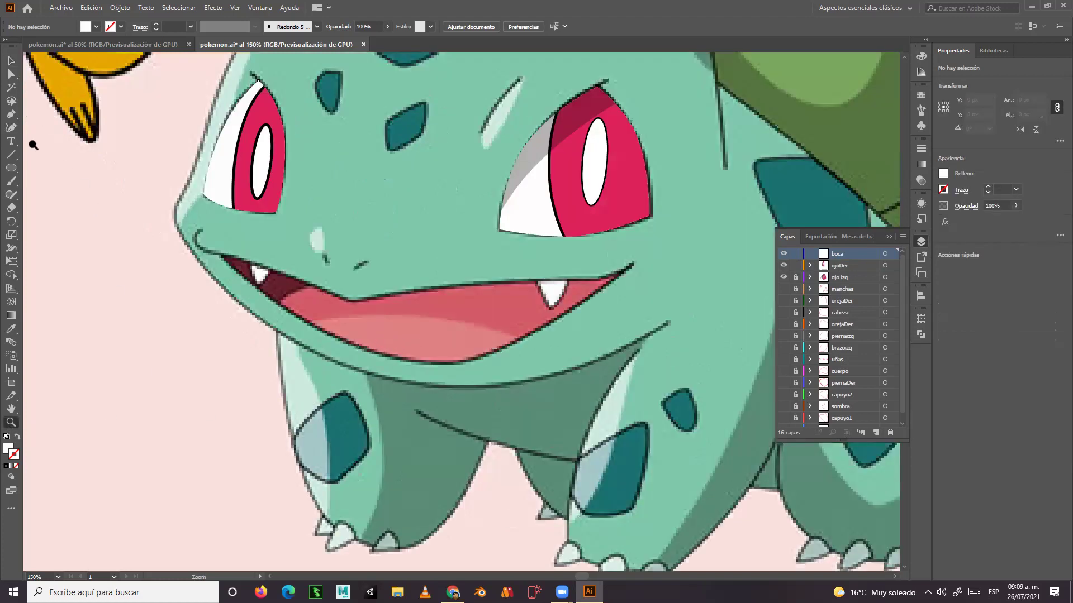
left_click(10, 114)
left_click(220, 255)
left_click(302, 282)
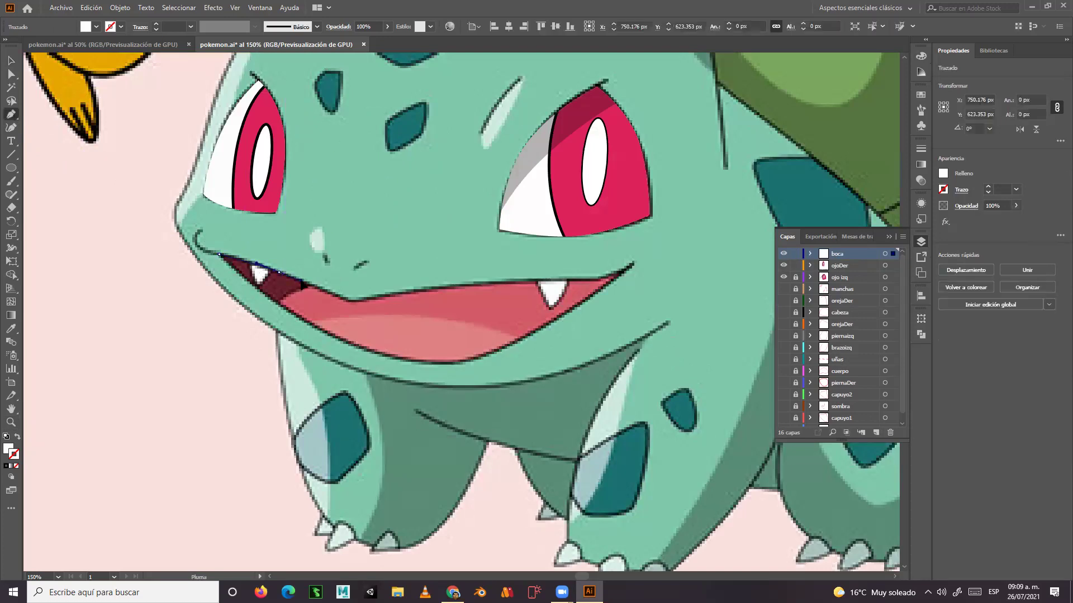
mouse_move(344, 298)
left_mouse_down()
mouse_move(354, 307)
mouse_move(69, 445)
mouse_move(11, 455)
mouse_move(16, 463)
mouse_move(18, 437)
left_mouse_up()
left_click(17, 436)
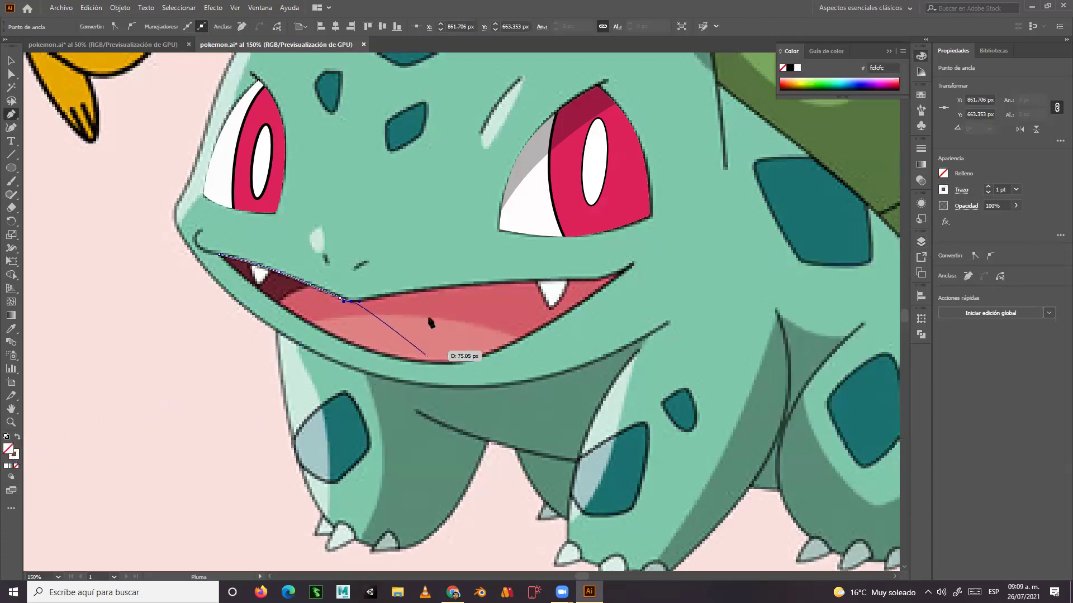
Continue the mouth path along the upper lip from the central dip, past the fang, to the mouth's right corner.
left_click(445, 288)
left_click(481, 286)
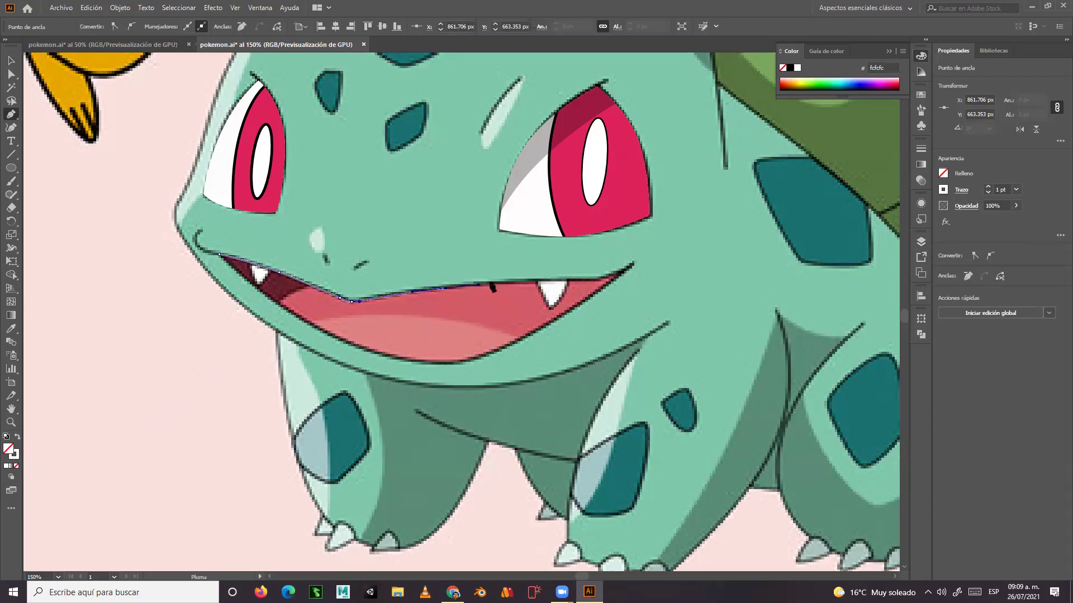
left_click(565, 281)
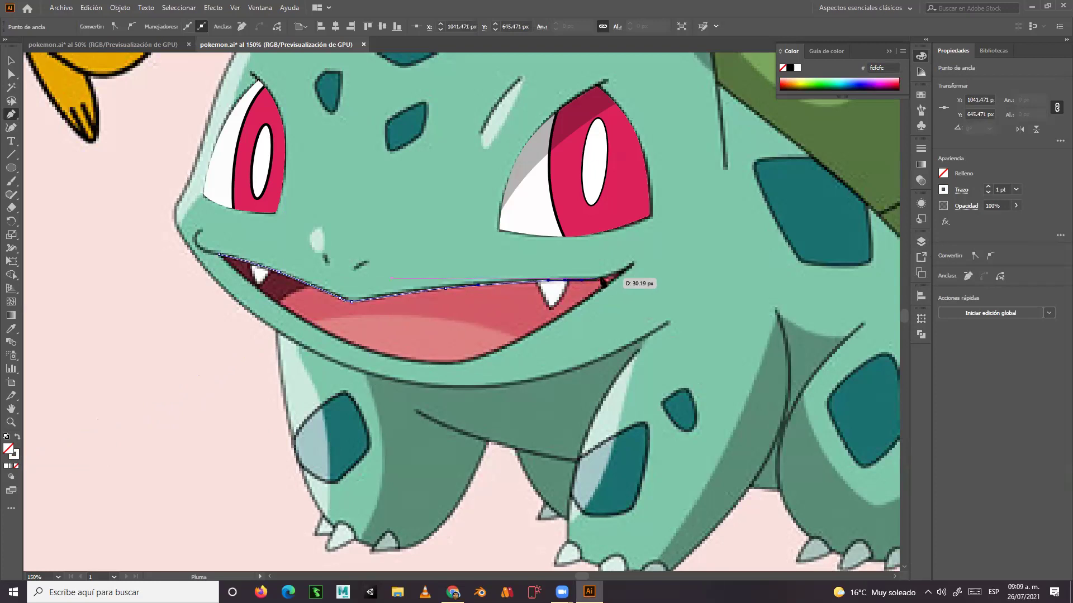
left_click(604, 281)
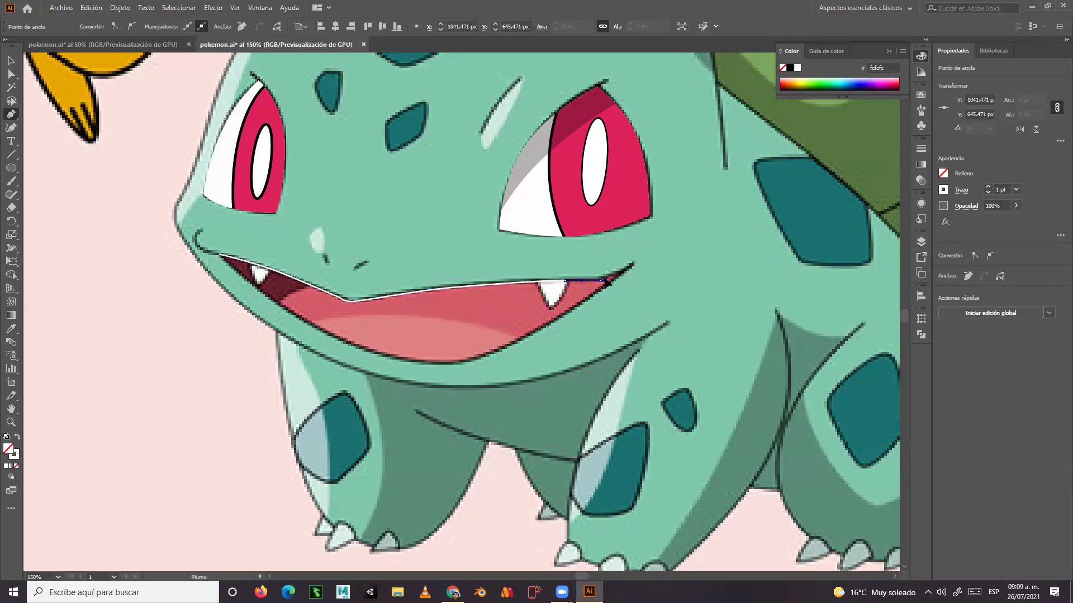
left_click(631, 265)
Continue the mouth path along the lower lip from the right corner and close it at the left corner.
left_click(551, 323)
left_click(519, 340)
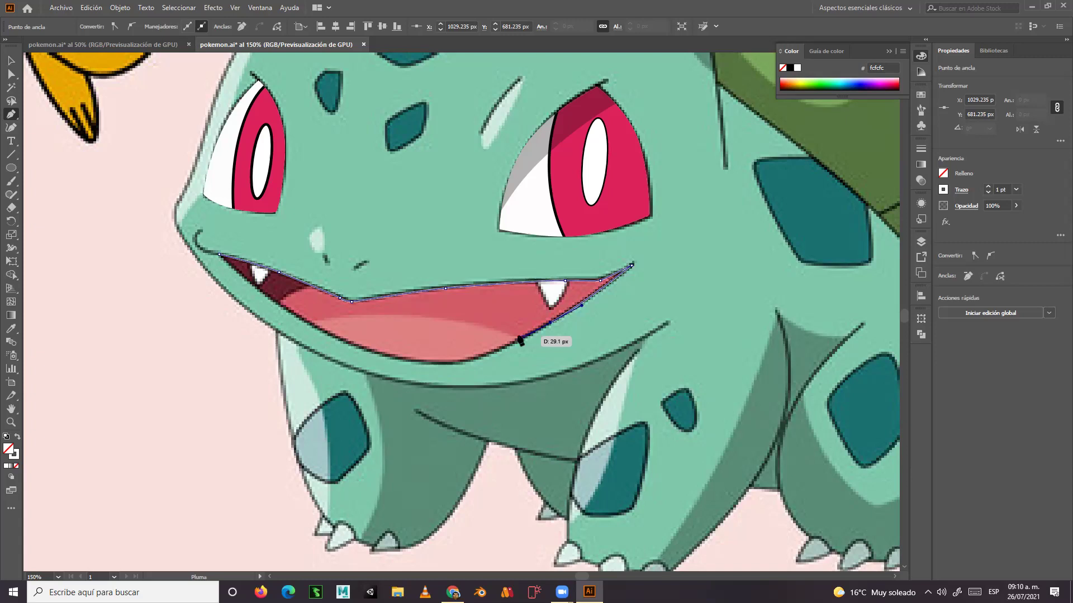
left_click(519, 340)
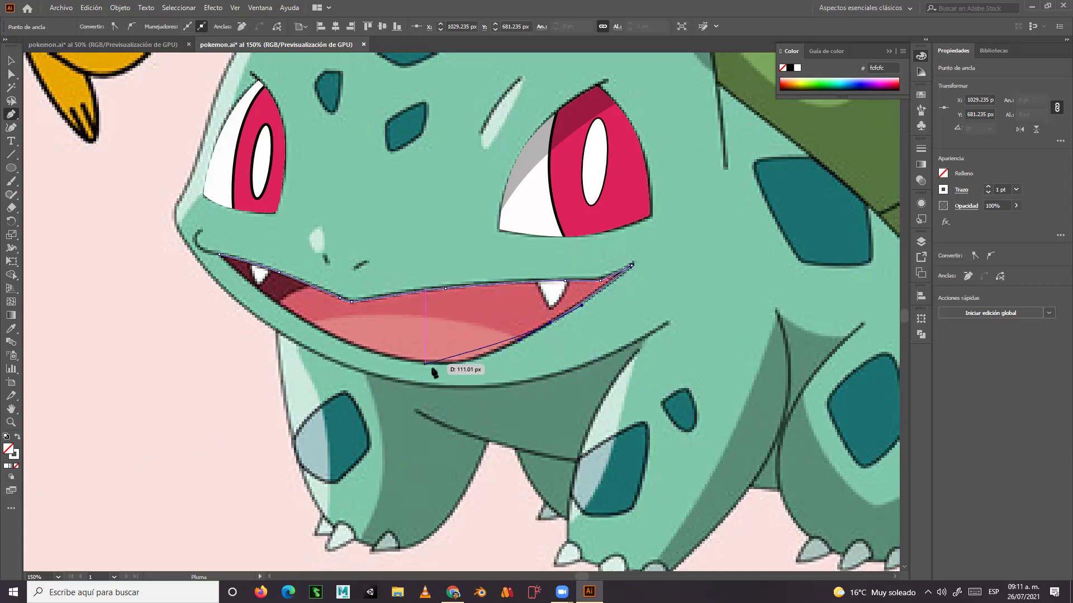
left_click_drag(420, 364, 375, 356)
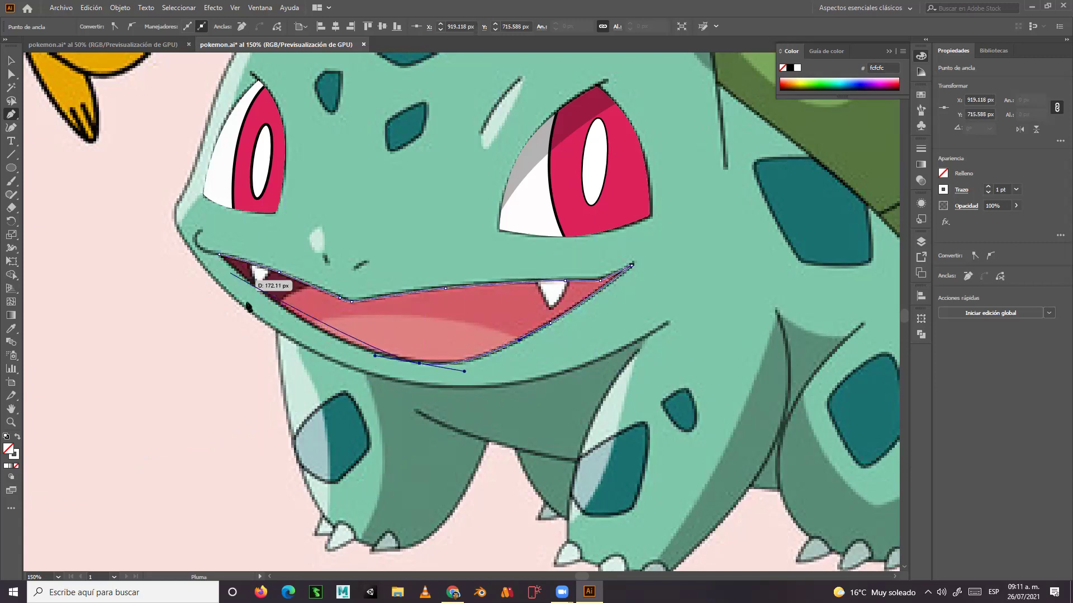
left_click_drag(300, 323, 277, 307)
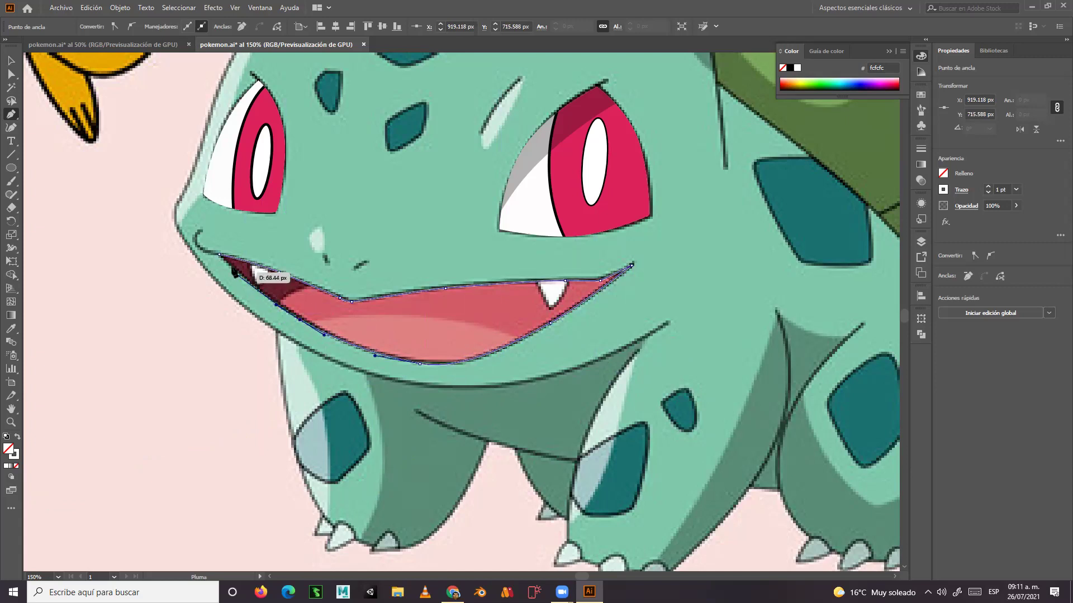
left_click(218, 255)
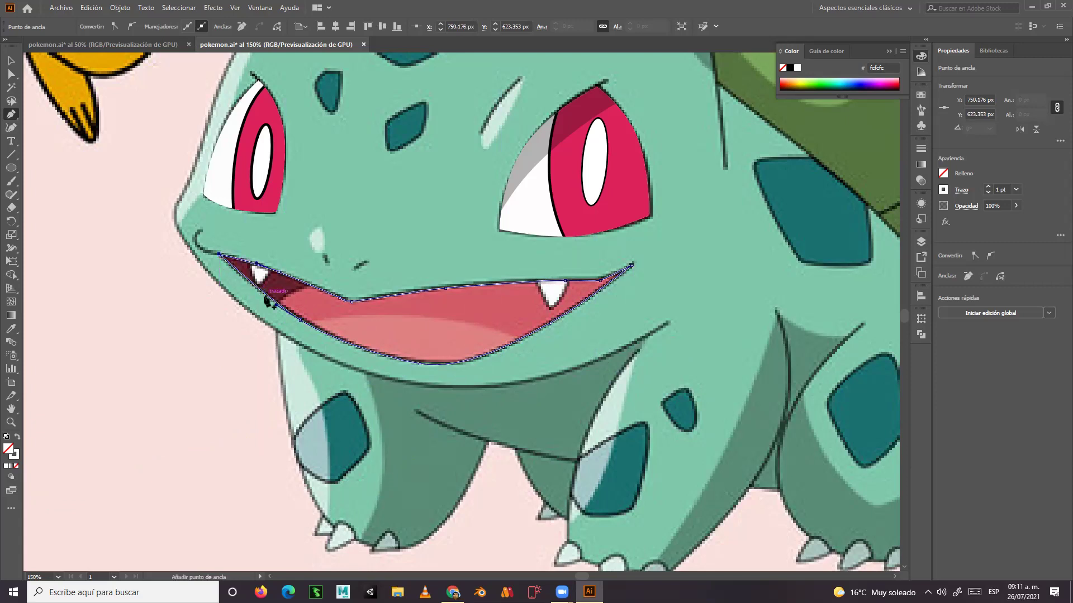
left_click(11, 59)
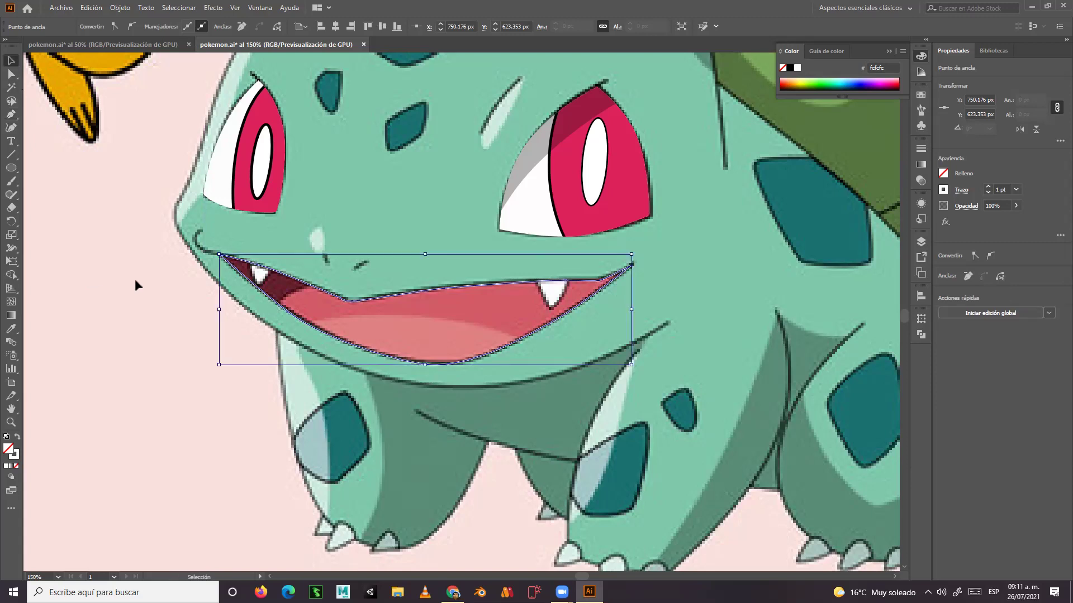
Draw a closed Pen shape over the tongue area, curving along the tongue's left edge and extending beyond the lips.
left_click(11, 168)
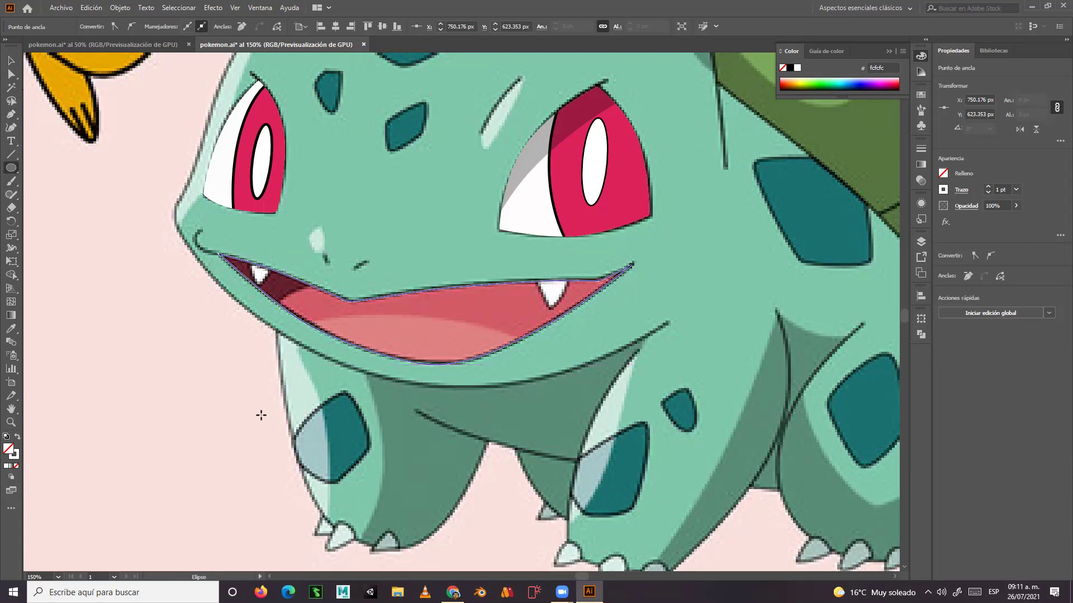
key("p")
left_click(250, 343)
left_click_drag(294, 292, 319, 276)
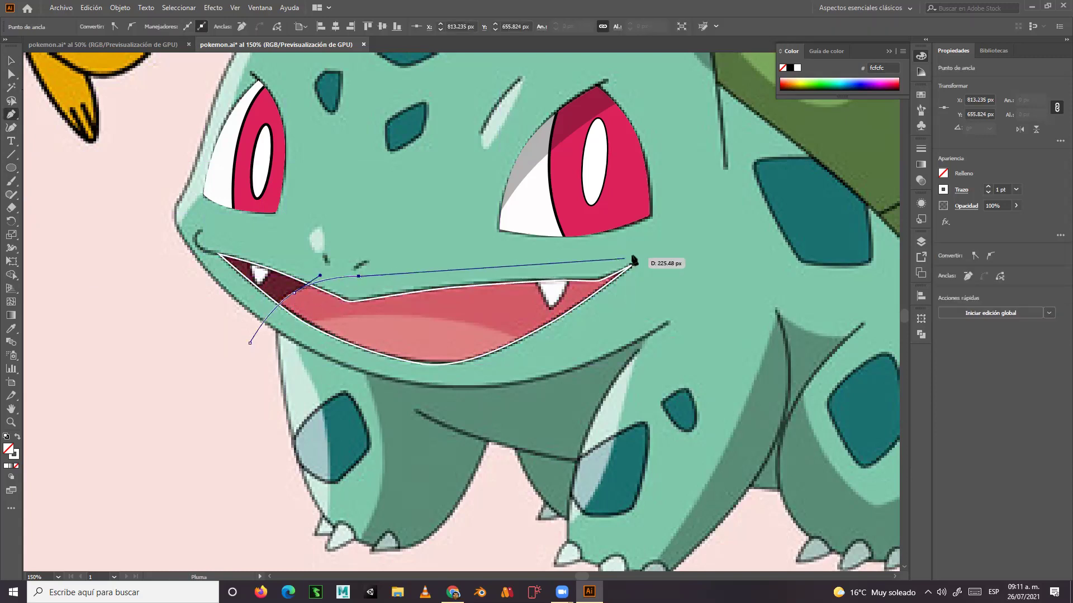
left_click_drag(637, 250, 652, 283)
left_click(458, 377)
left_click_drag(287, 367, 253, 351)
left_click(250, 342)
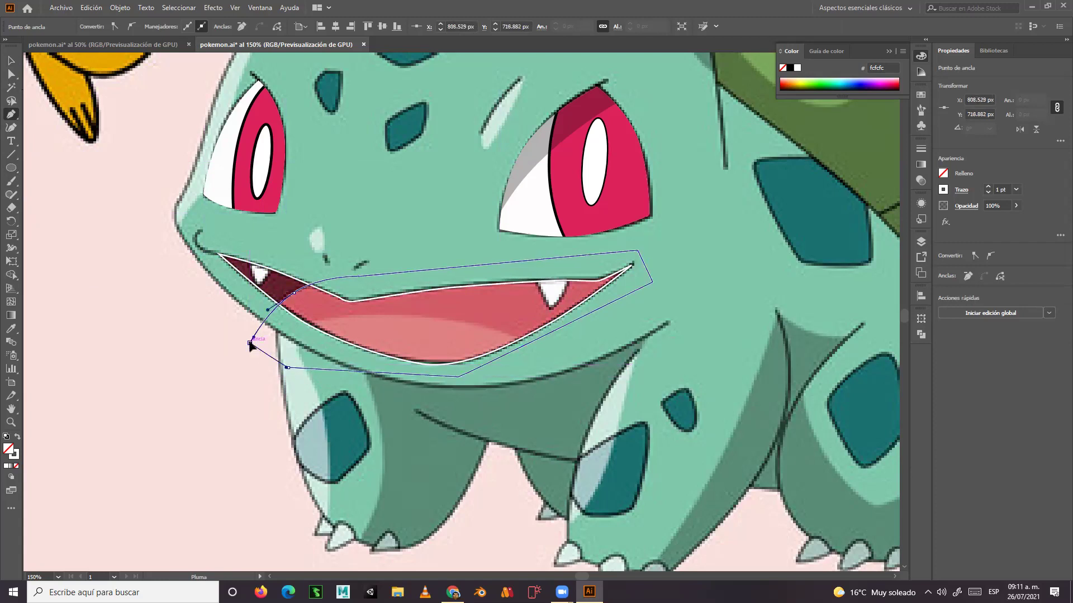
left_click(12, 60)
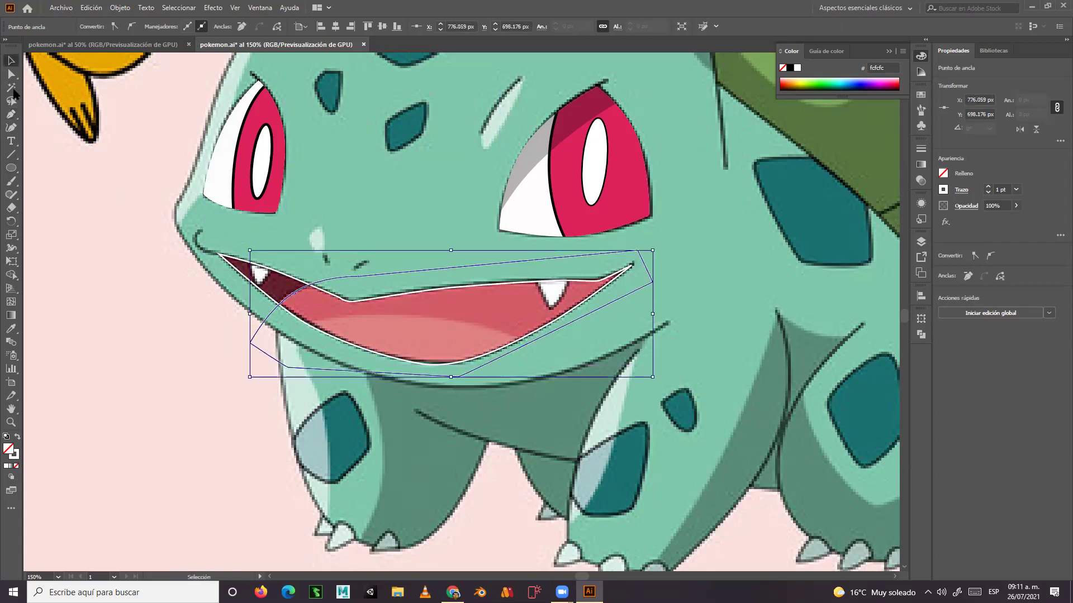
Try to clip an in-place copy of the mouth outline with the oversized tongue shape, test by moving it, and undo the mask.
left_click(242, 277)
key("a")
key("v")
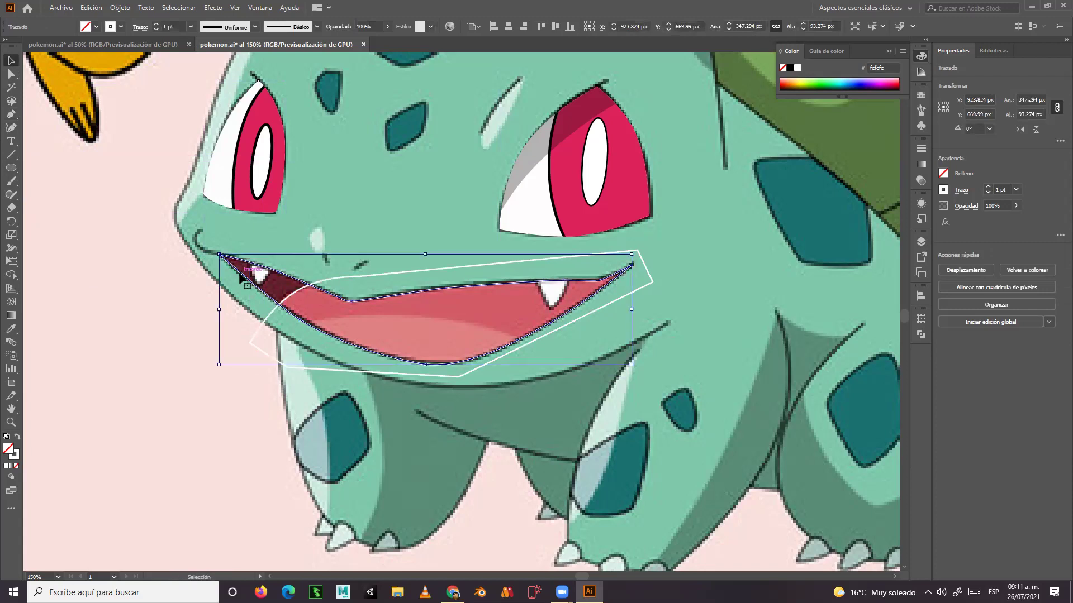
left_click(265, 325, "shift")
right_click(265, 324)
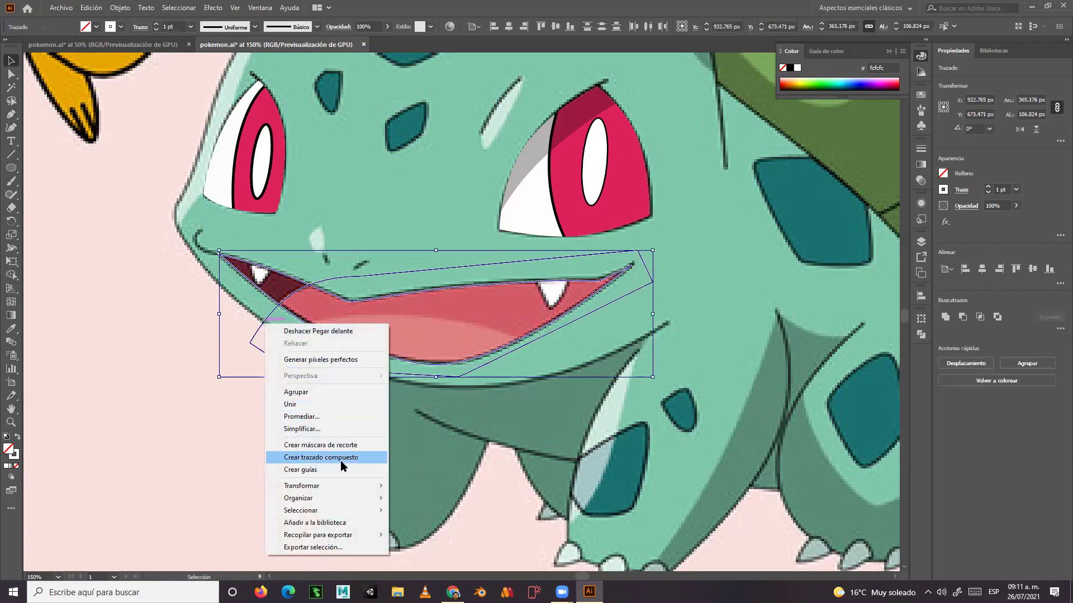
left_click(331, 445)
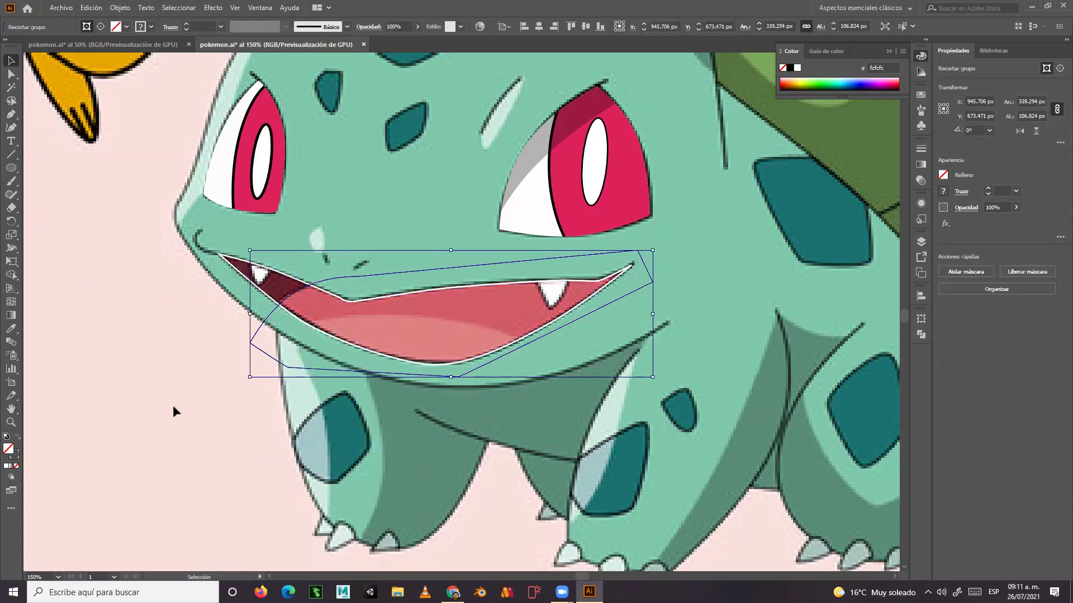
left_click(242, 379)
left_click(241, 422)
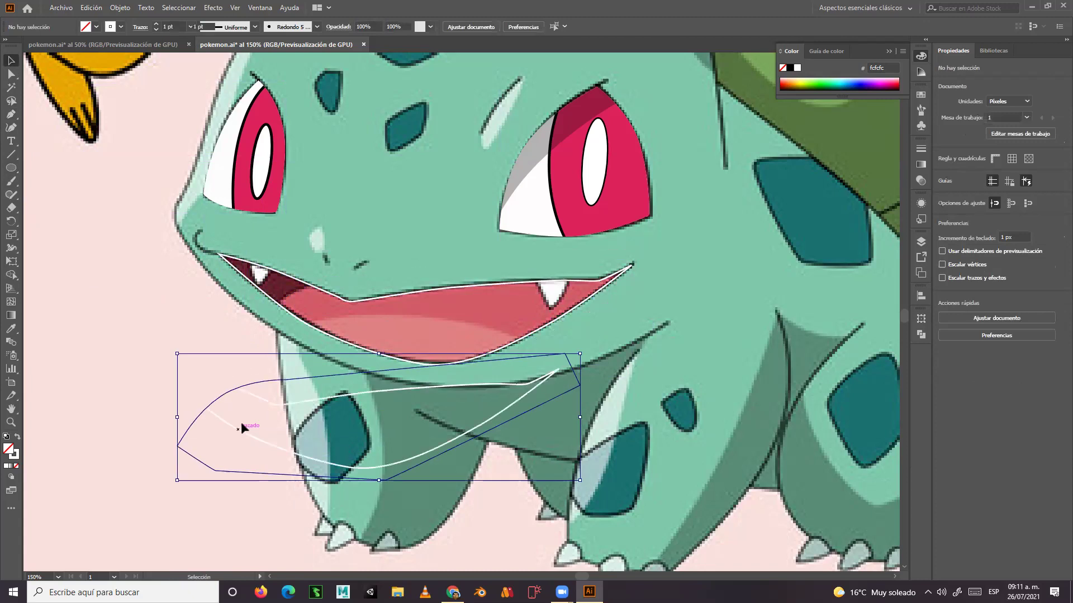
key("ctrl+z")
key("ctrl+z")
key("a")
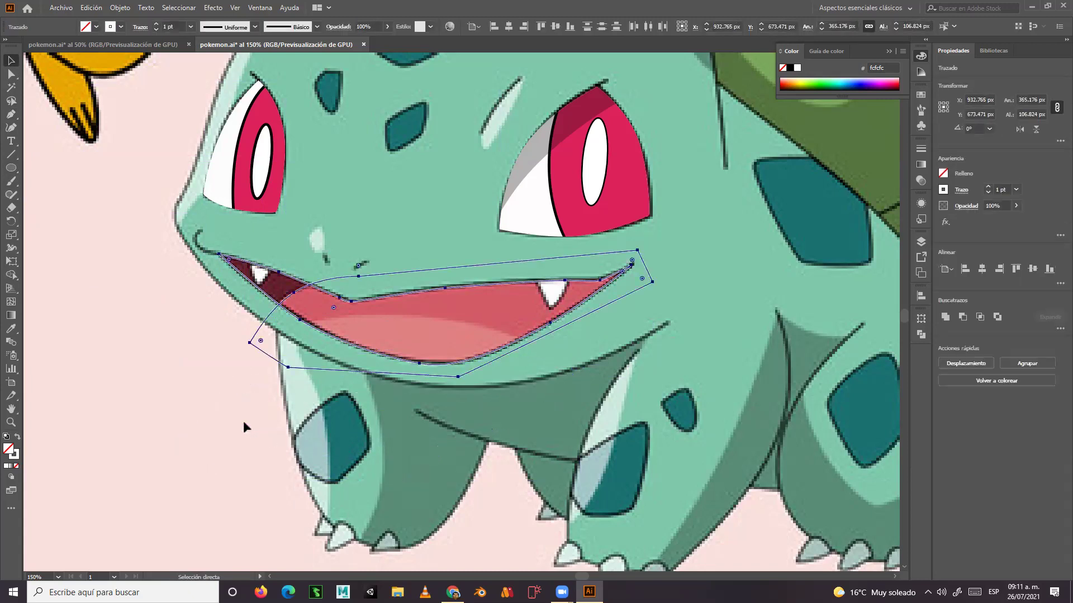
key("v")
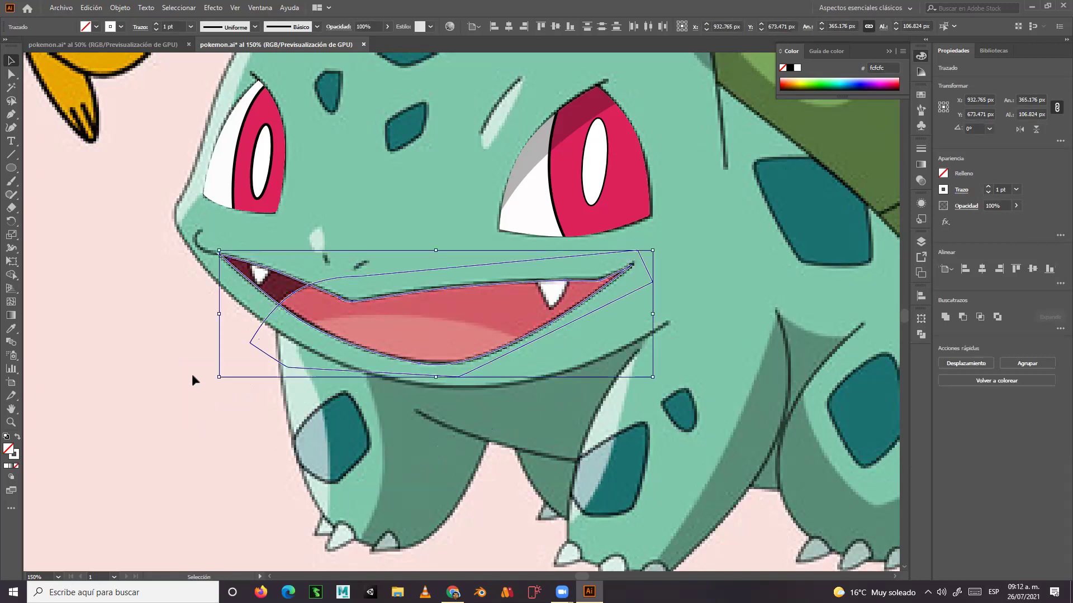
Paste a copy of the mouth outline in front and make a clipping mask from it and the oversized tongue shape.
left_click(192, 374)
left_click(291, 299)
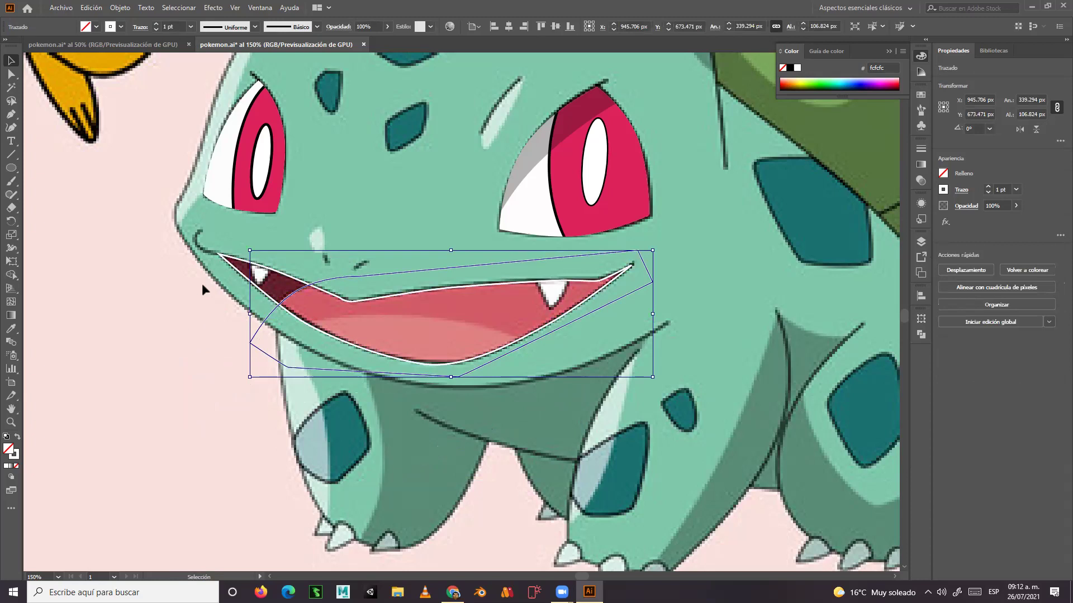
left_click(235, 271)
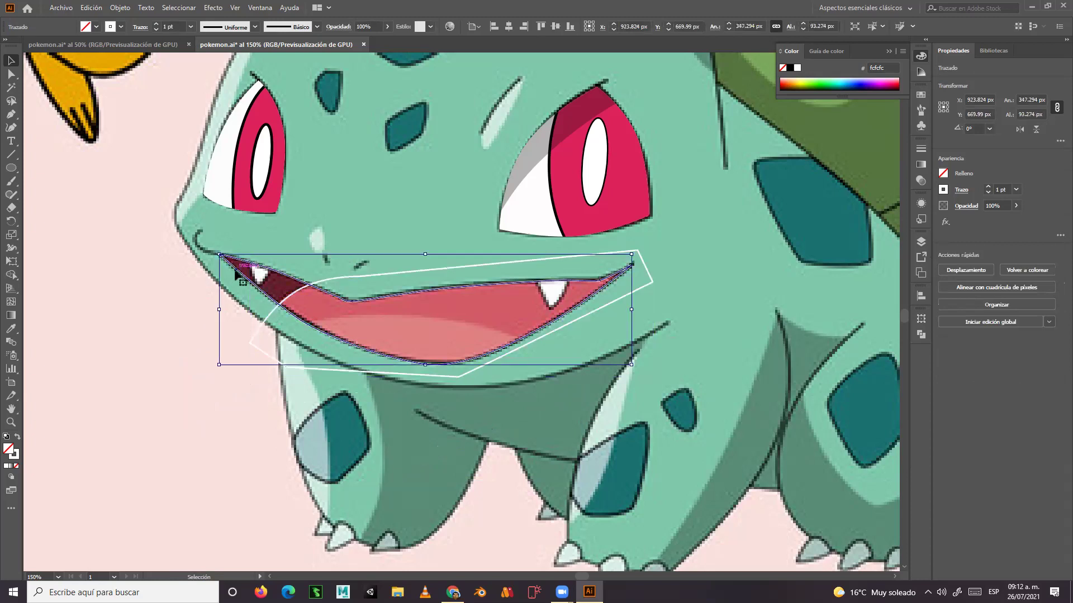
key("a")
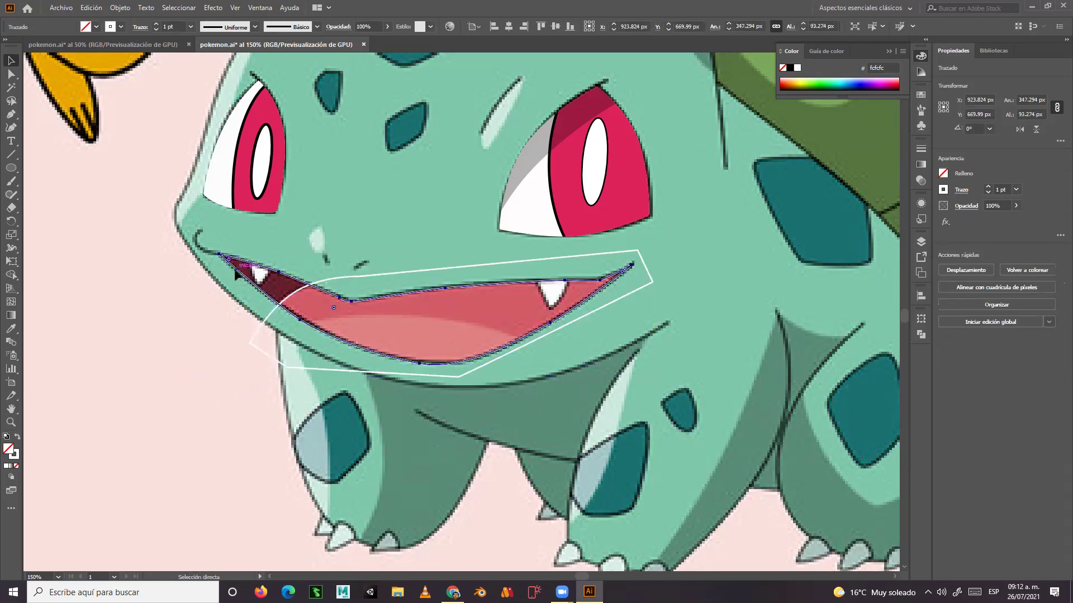
key("v")
left_click(289, 314)
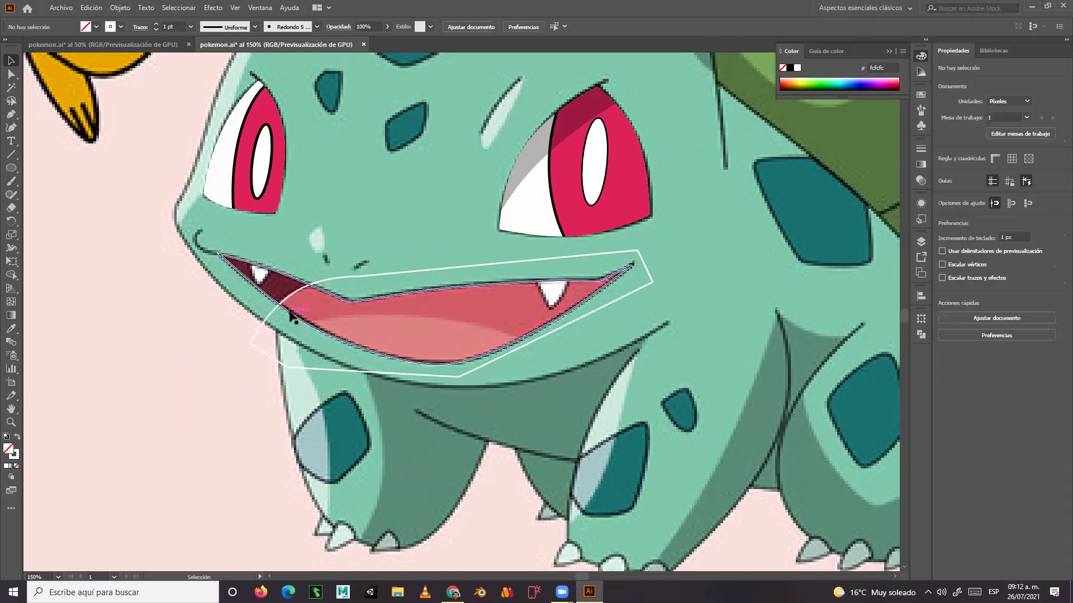
left_click(285, 360, "shift")
left_click(284, 363, "shift")
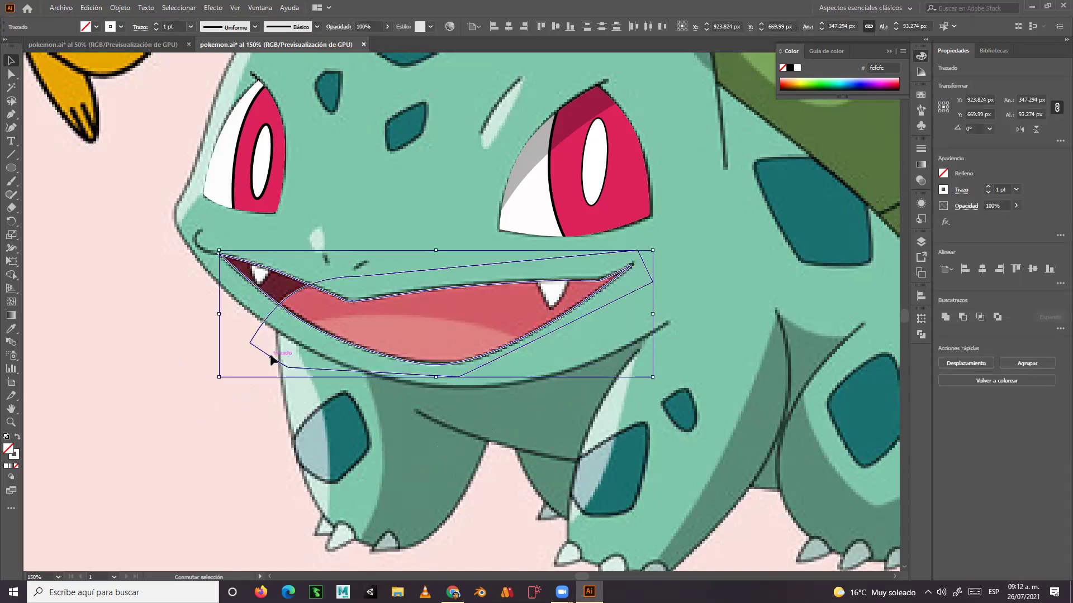
right_click(272, 357)
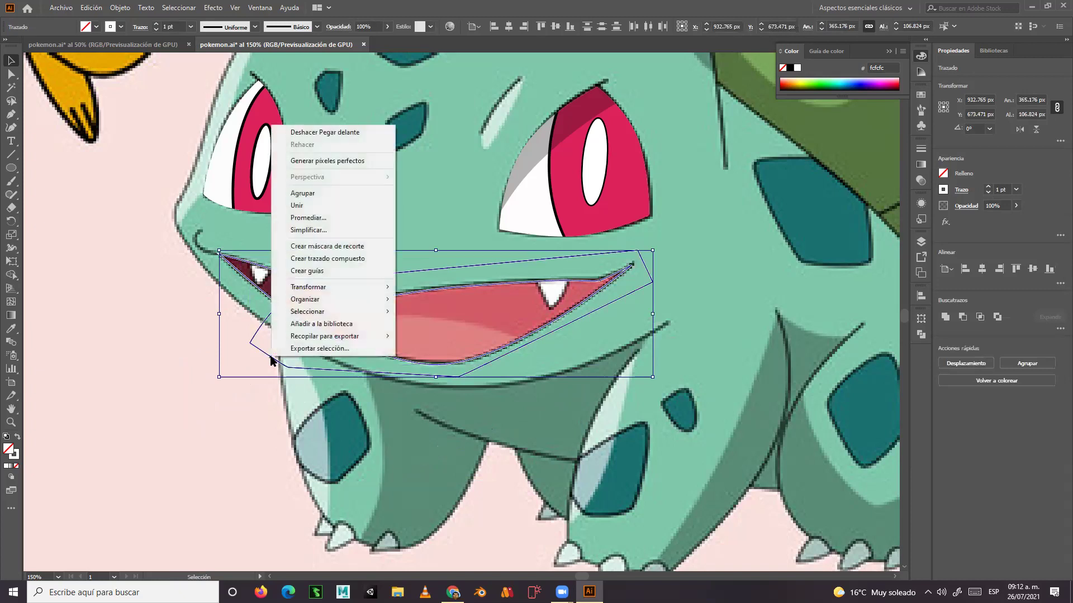
left_click(329, 246)
left_click(203, 360)
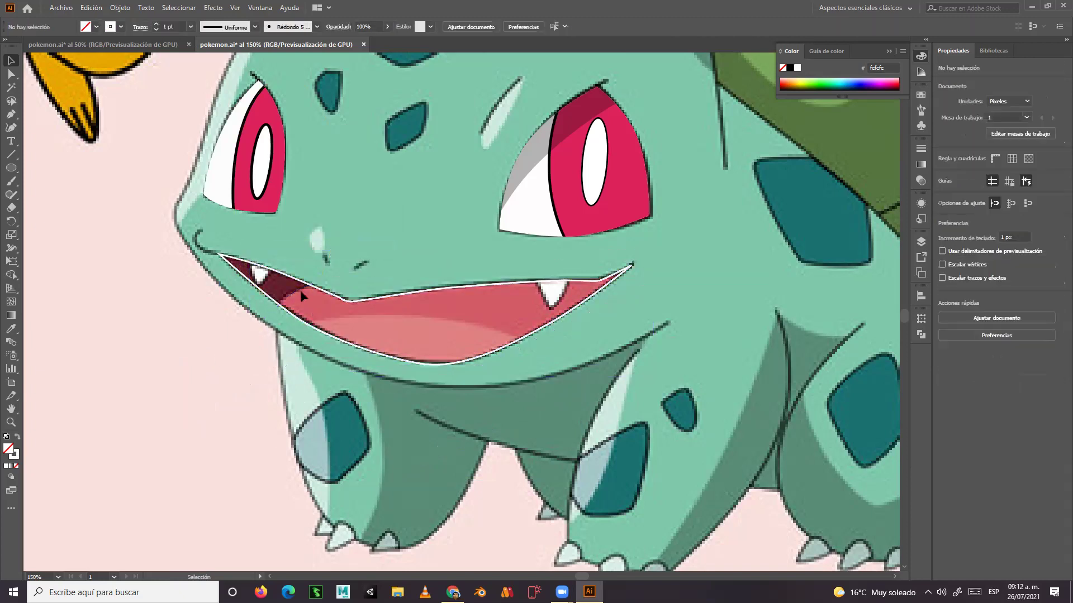
Enter the mouth's clipping group and fill the oversized tongue shape with the colour 870e3a.
double_click(294, 296)
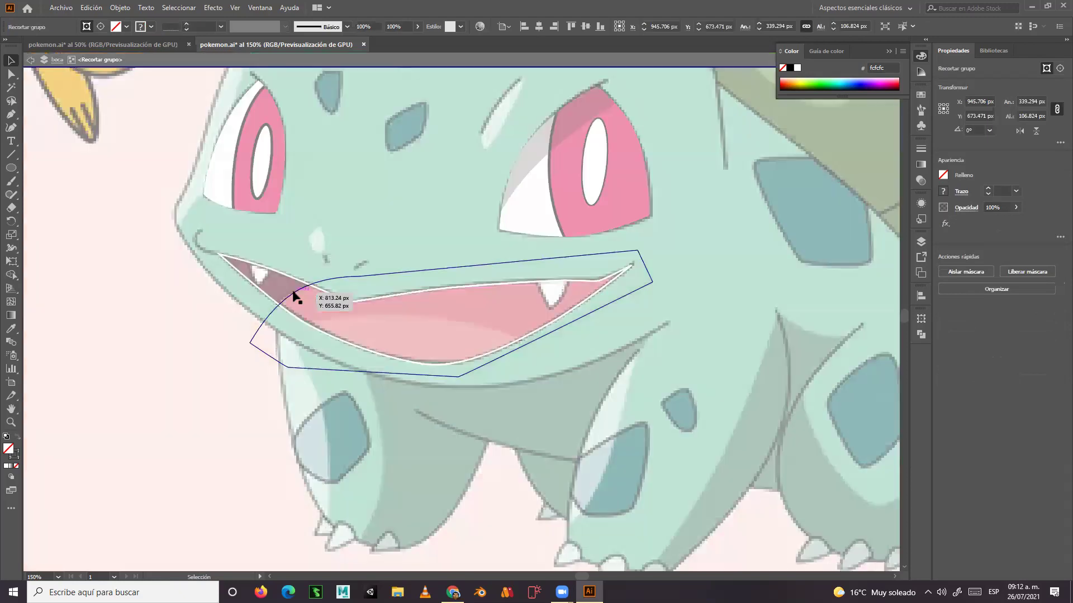
left_click(294, 296)
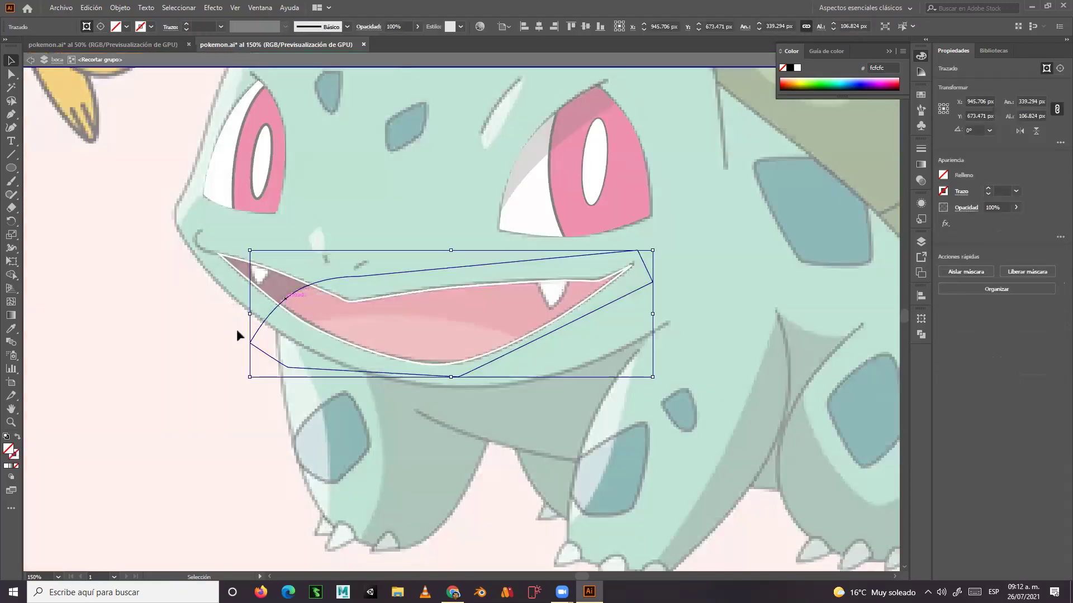
double_click(10, 455)
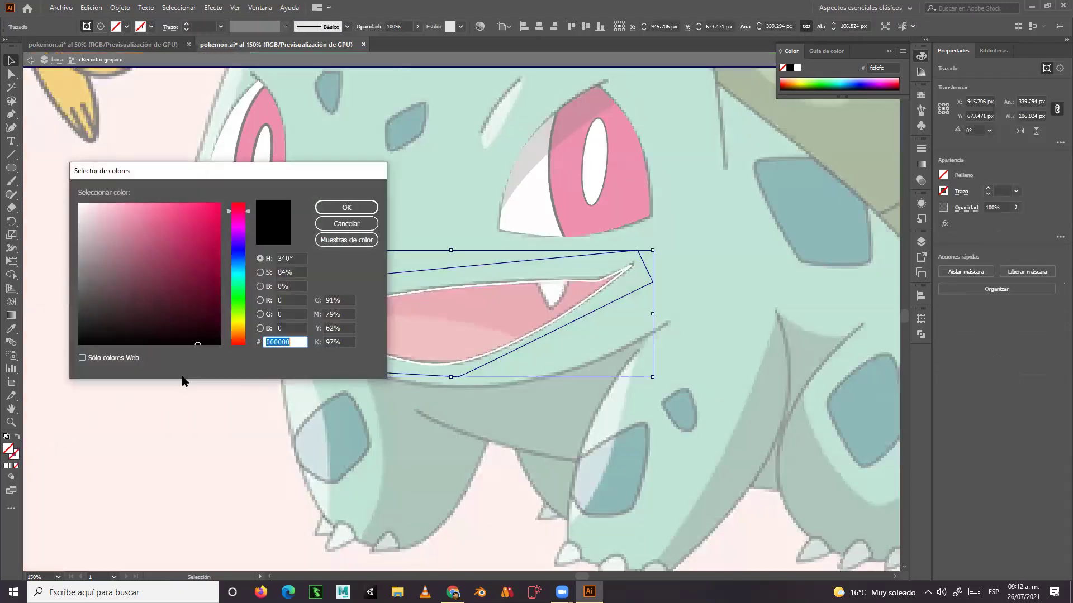
type("870e3a")
left_click(346, 207)
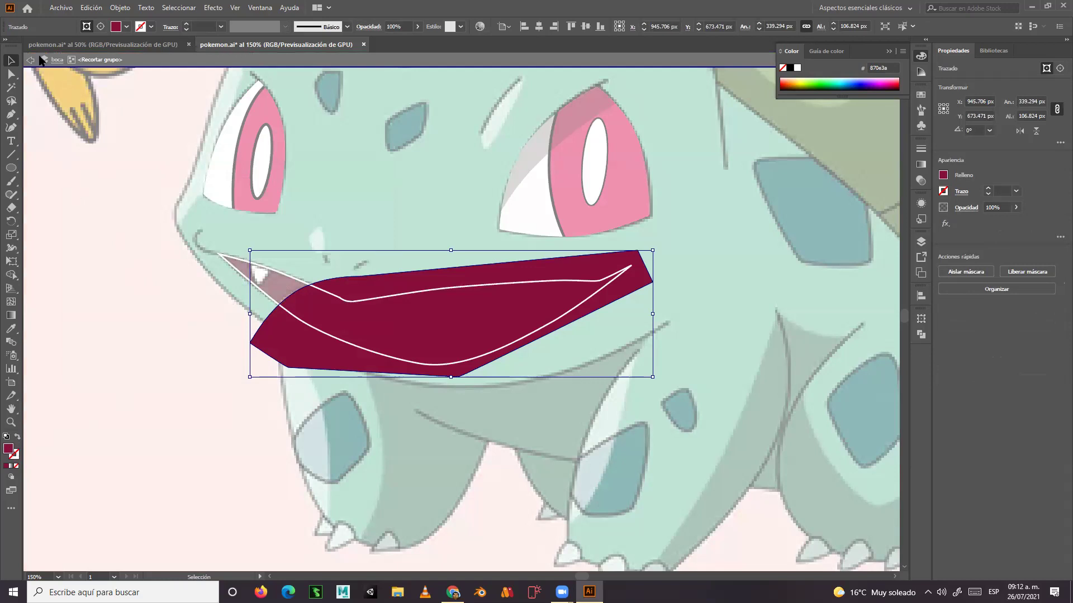
Undo the dark red fill and the clipping mask made from the two mouth outlines, and clear the selection.
key("ctrl+z")
key("ctrl+z")
key("ctrl+z")
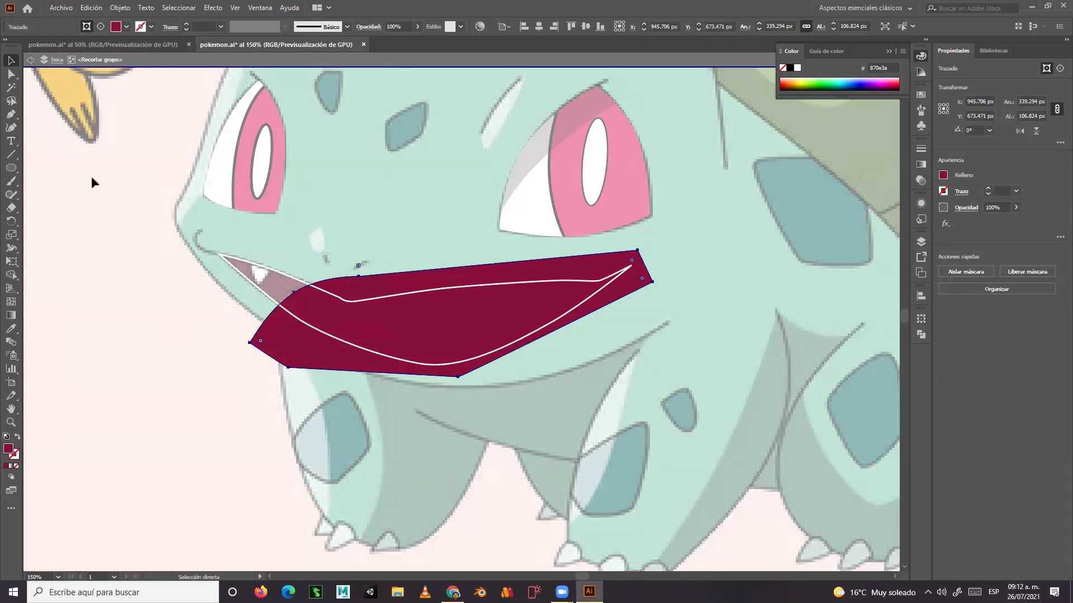
key("v")
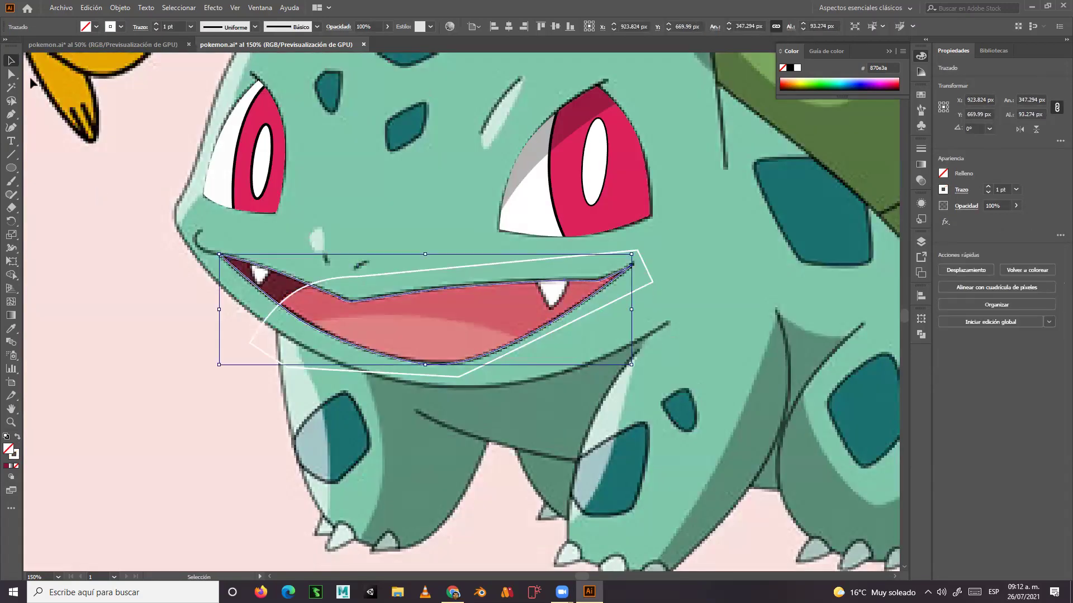
left_click(78, 239)
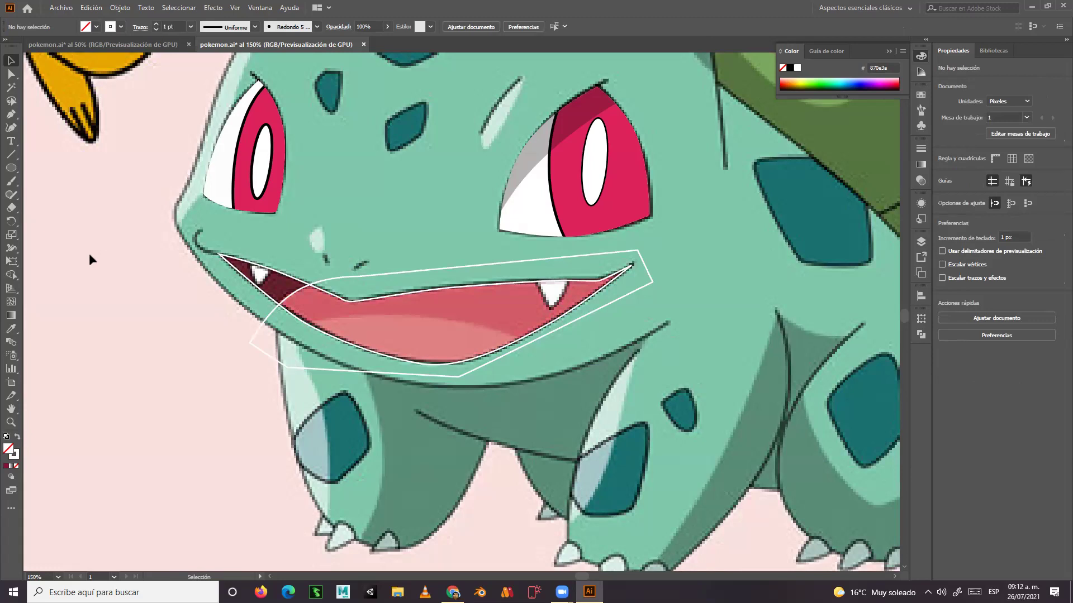
Cut the angular shading outline that overlaps the mouth, with the layer list shown.
left_click(296, 290)
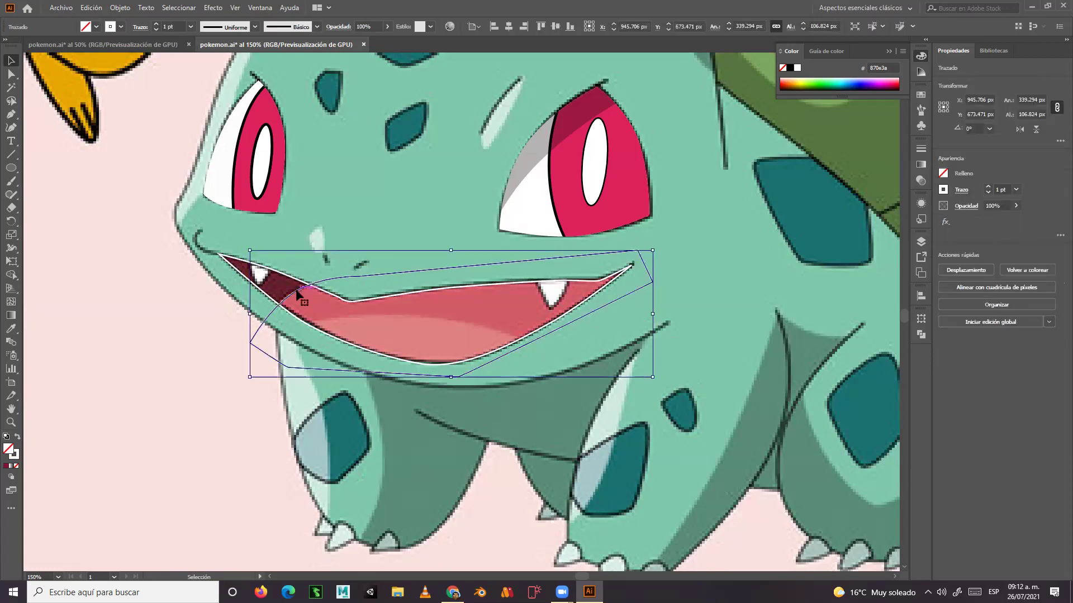
left_click(921, 242)
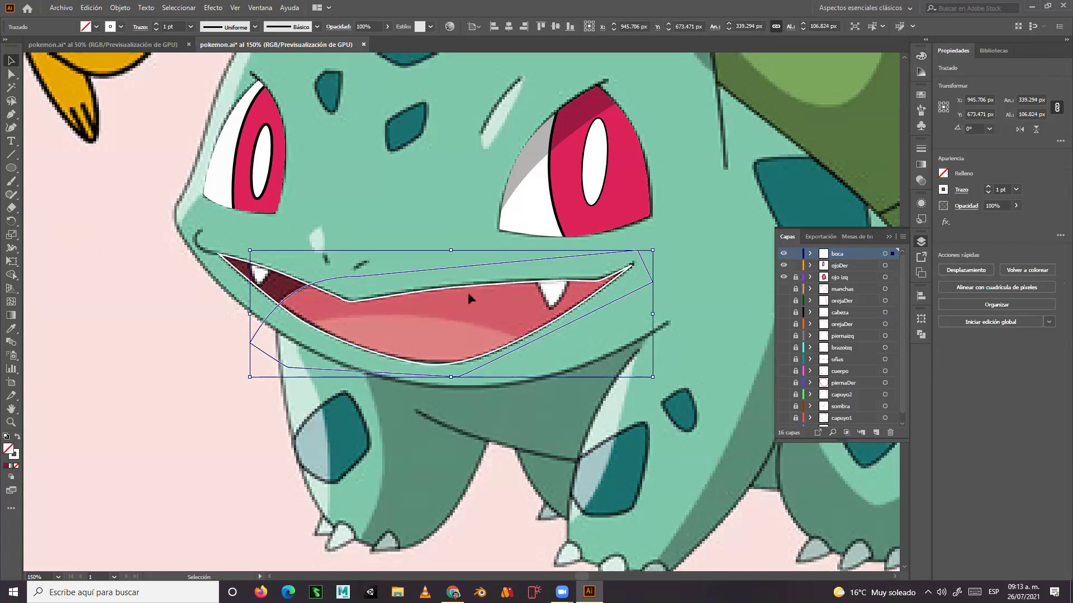
left_click(503, 291)
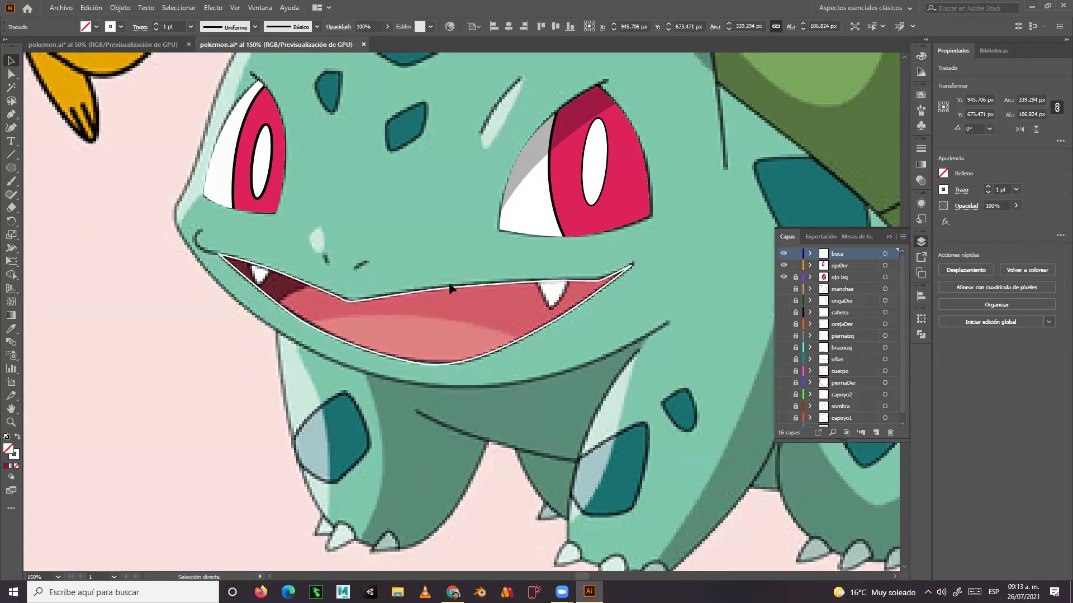
Lock the ojoDer layer and paste the cut shading outline back in place on the boca layer.
left_click(796, 265)
left_click(846, 266)
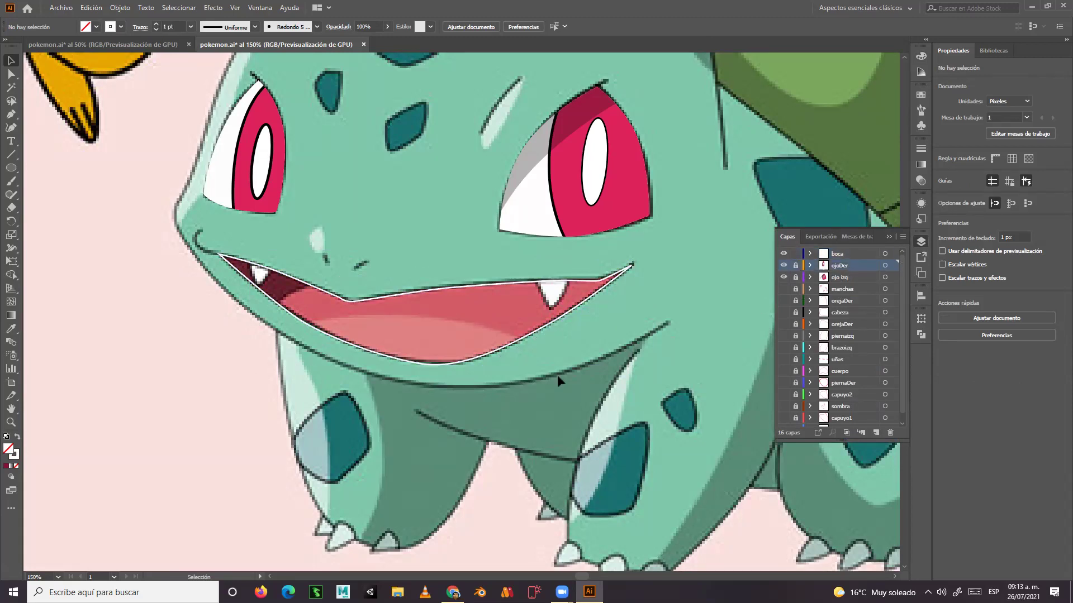
key("ctrl+v")
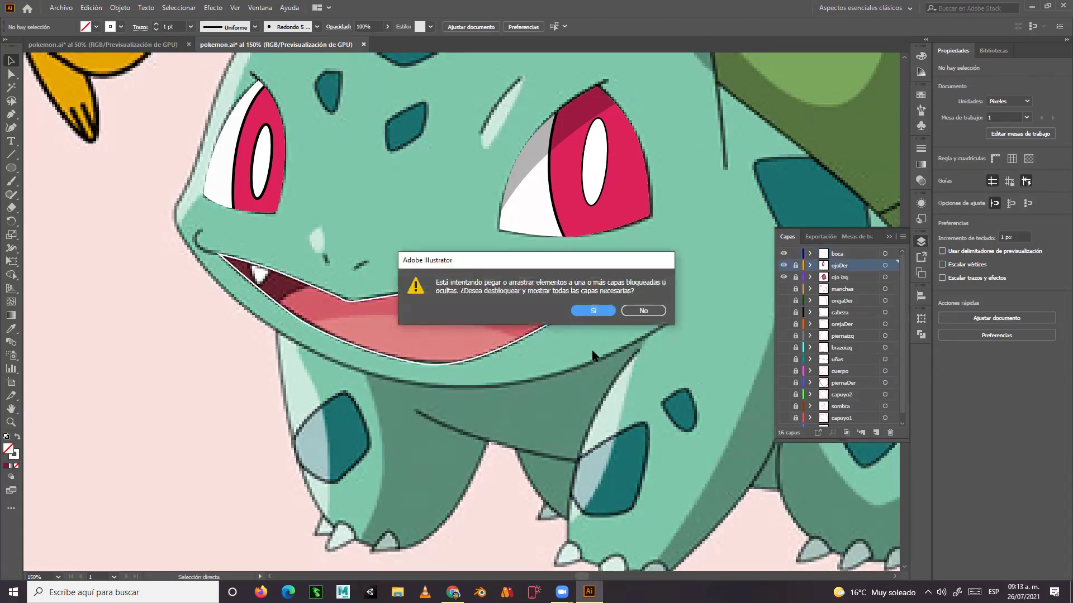
left_click(643, 311)
left_click(838, 254)
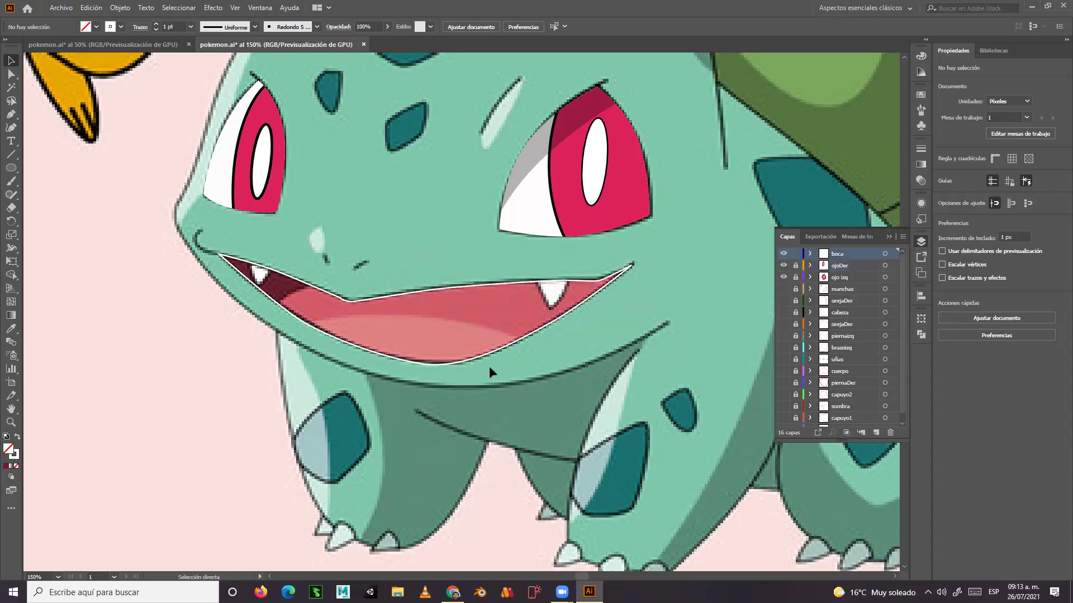
key("ctrl+v")
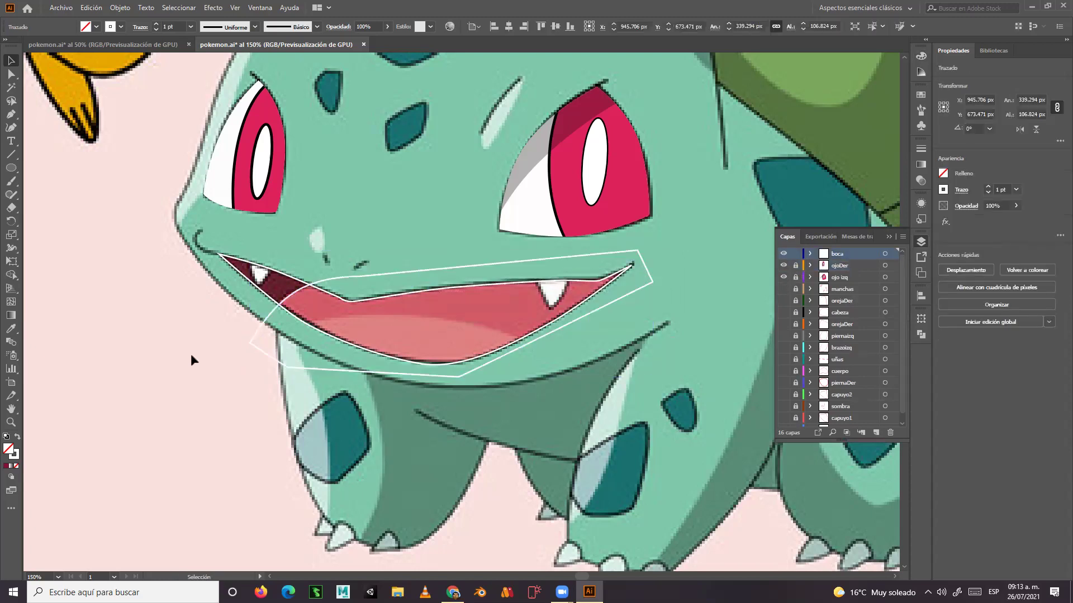
Bring the curved mouth outline to the front of the angular shading outline.
left_click(263, 295)
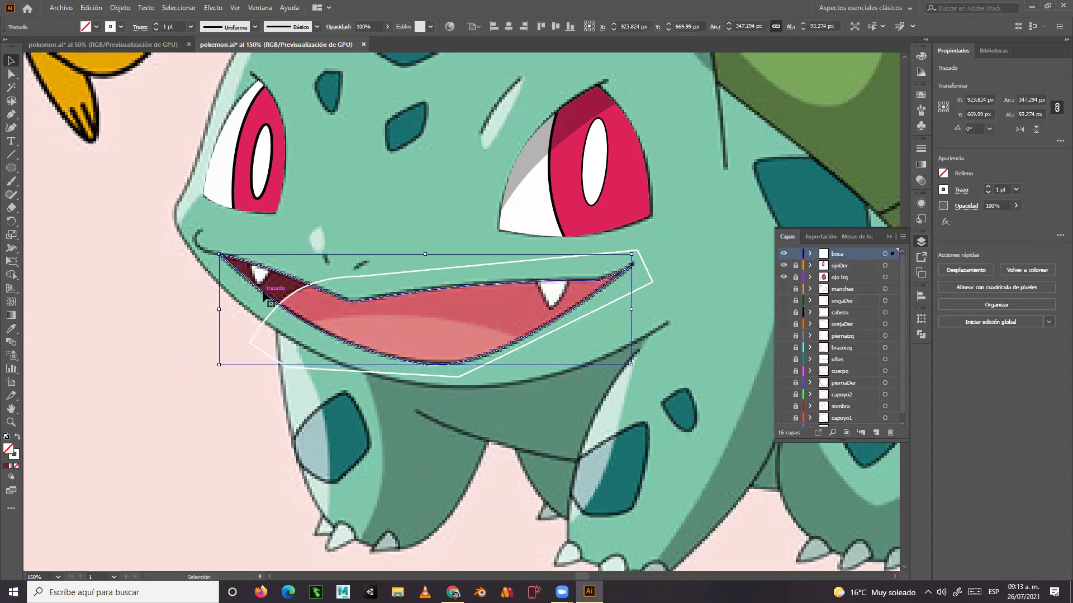
key("a")
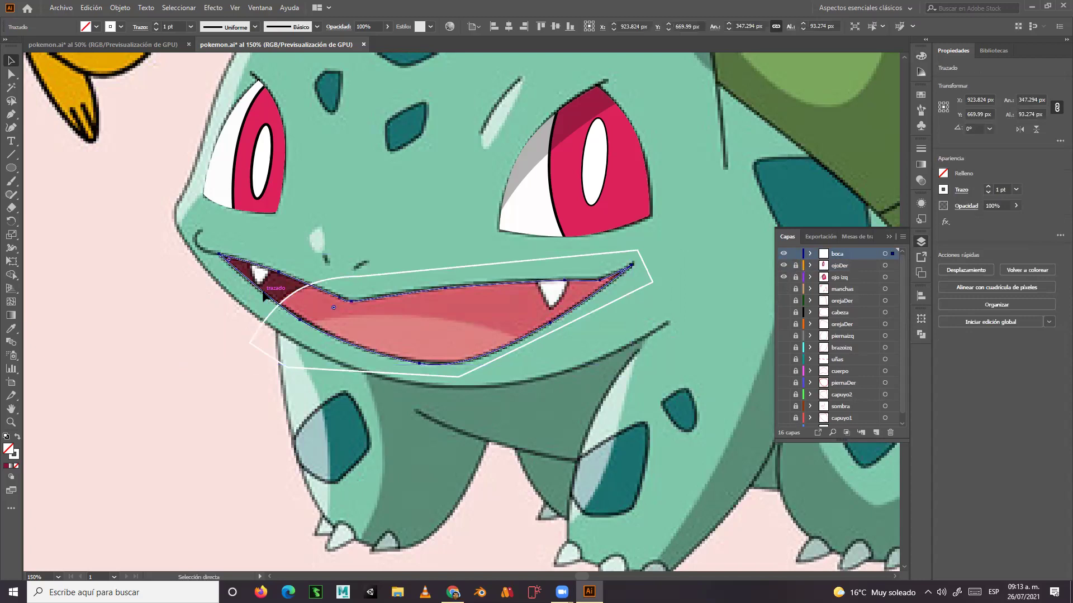
key("v")
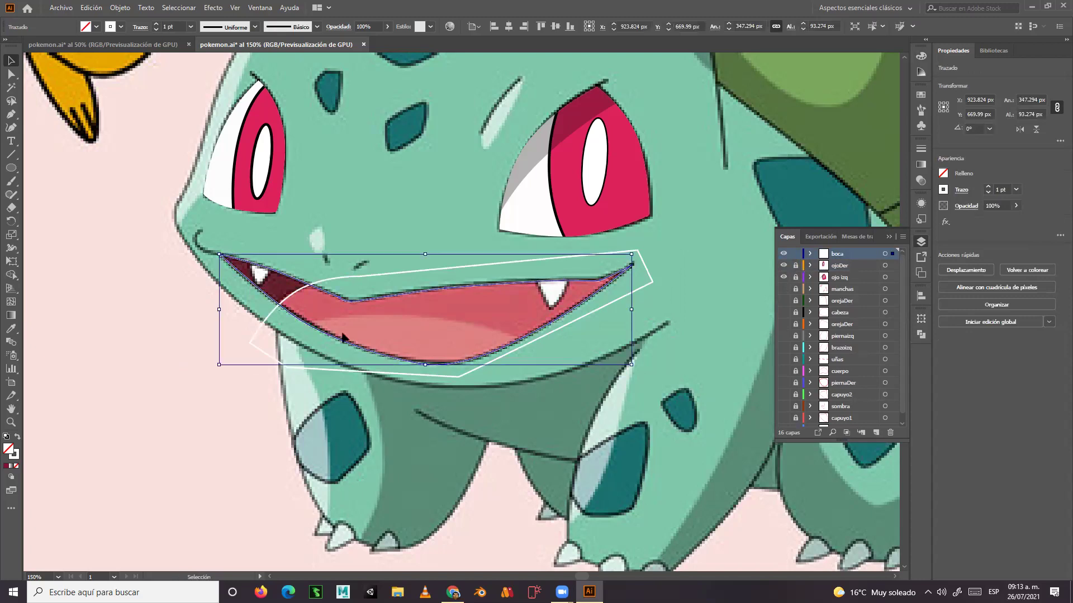
left_click(165, 335)
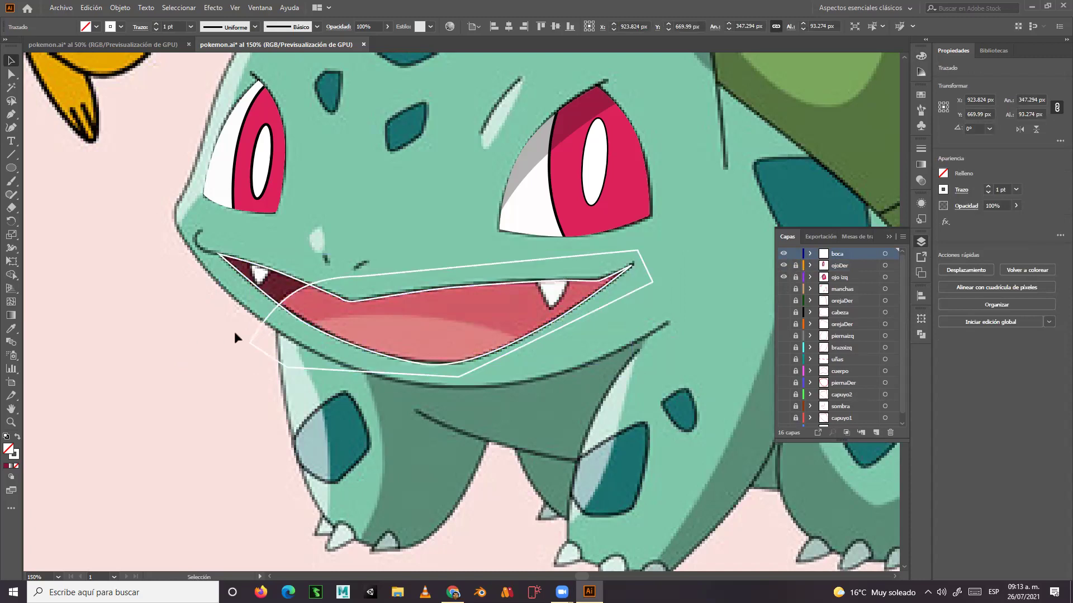
key("a")
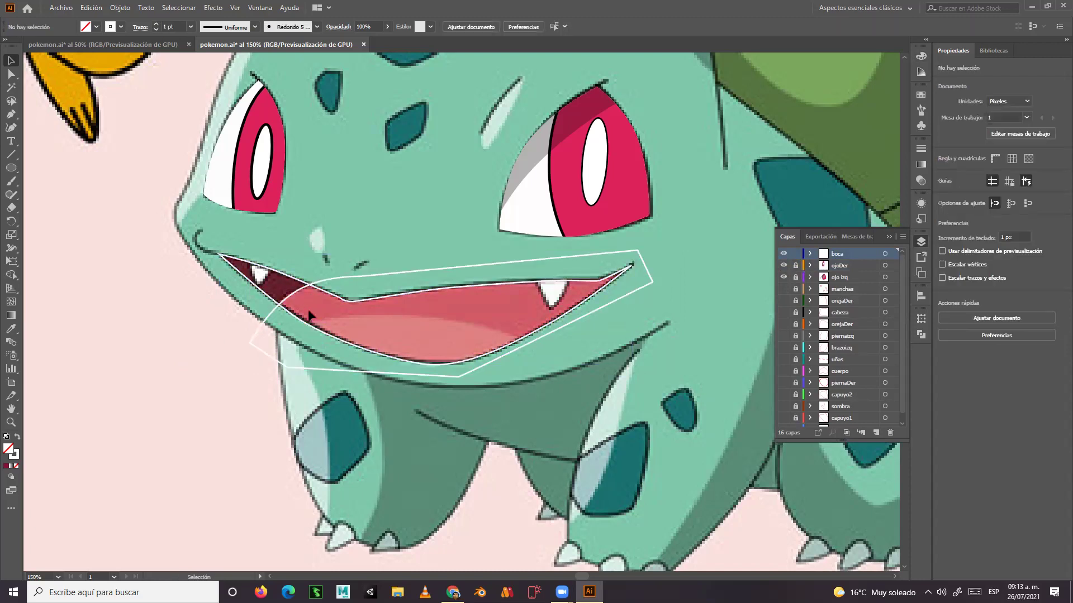
left_click(303, 301)
key("v")
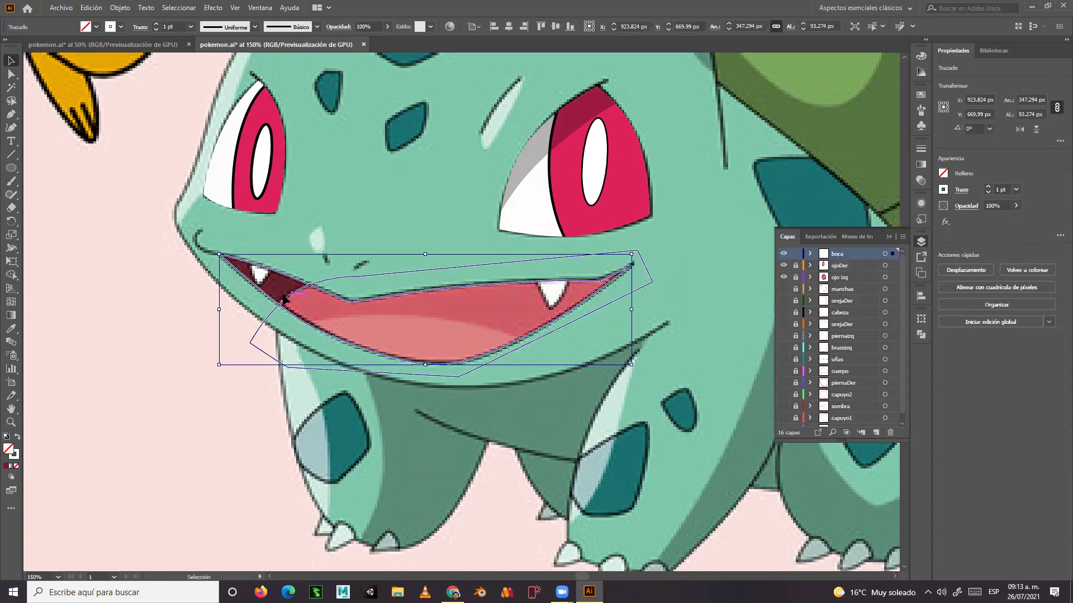
right_click(269, 299)
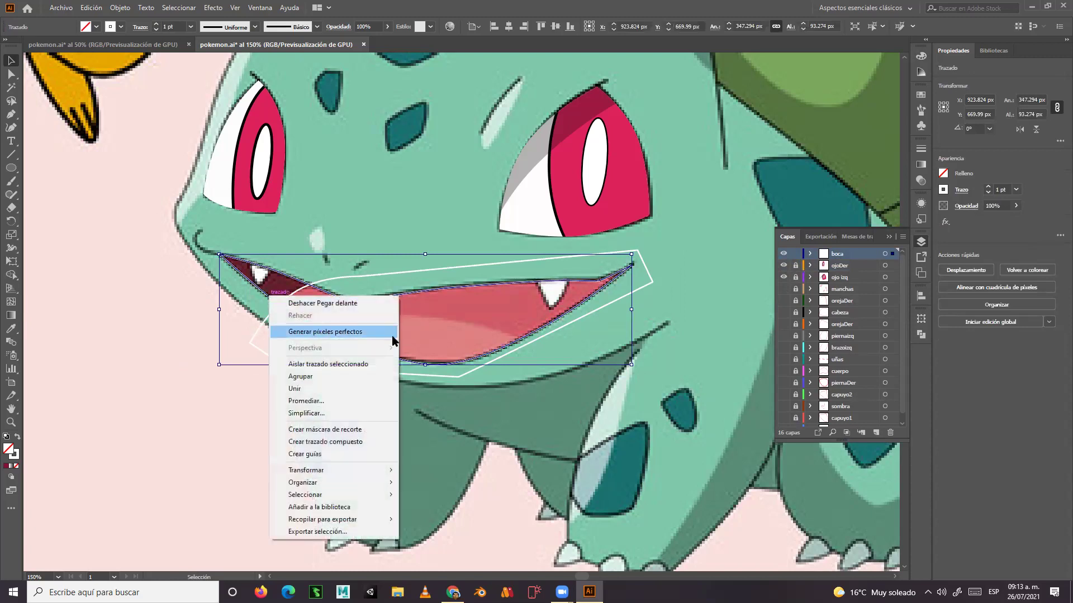
mouse_move(372, 483)
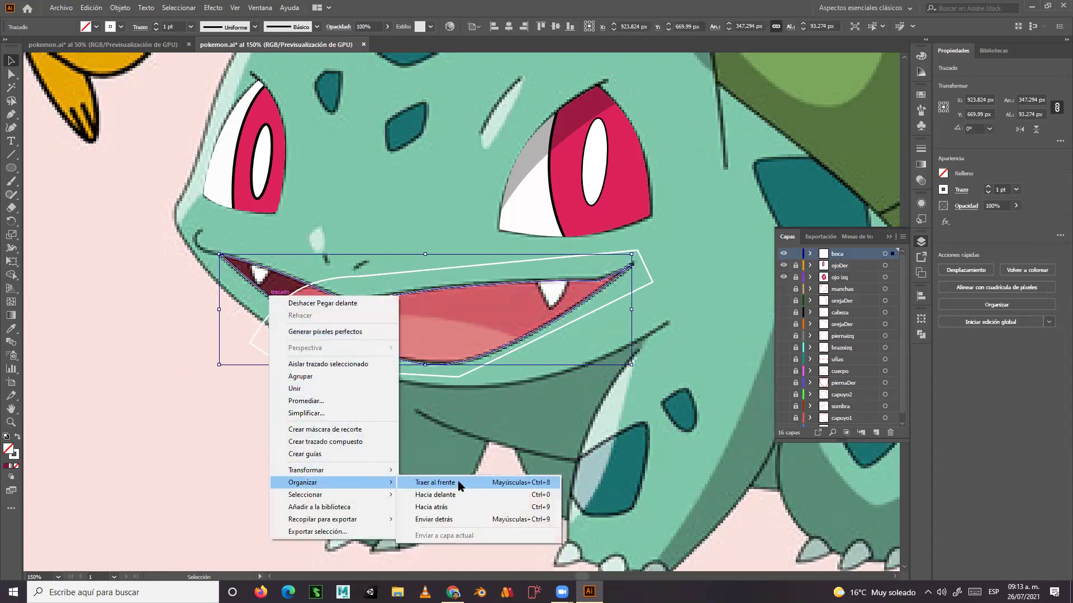
left_click(455, 481)
left_click(196, 418)
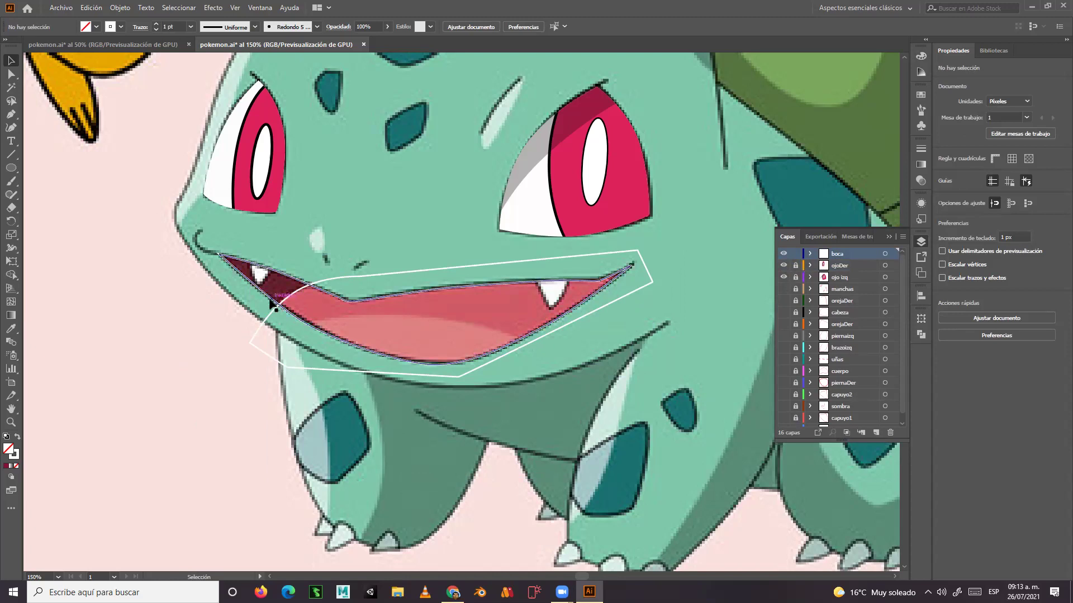
Create a clipping mask from the mouth outline and the angular shading outline.
left_click(270, 302)
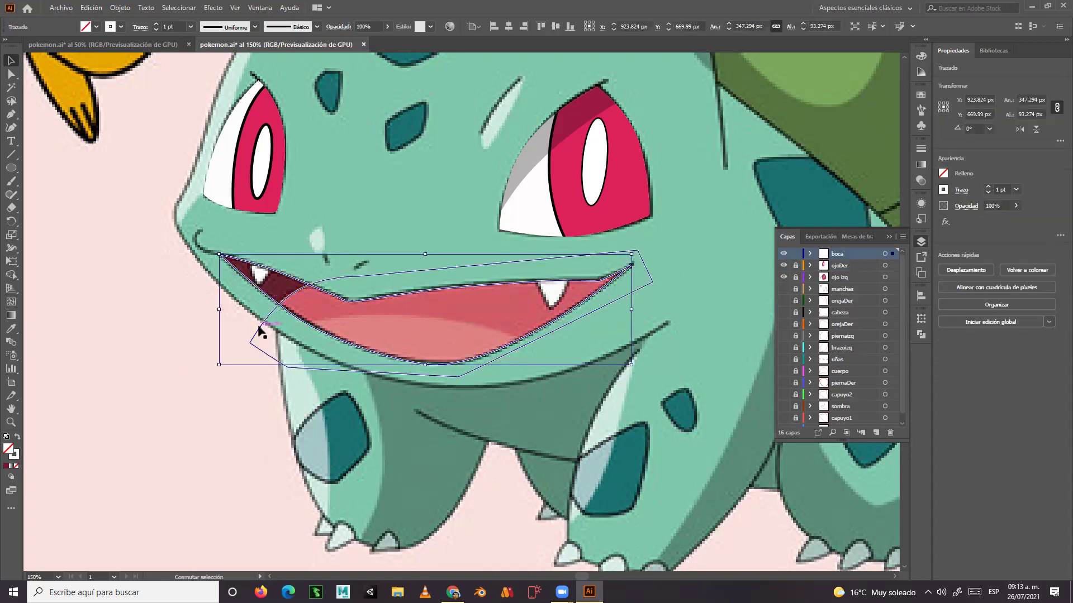
left_click(258, 325, "shift")
right_click(259, 329)
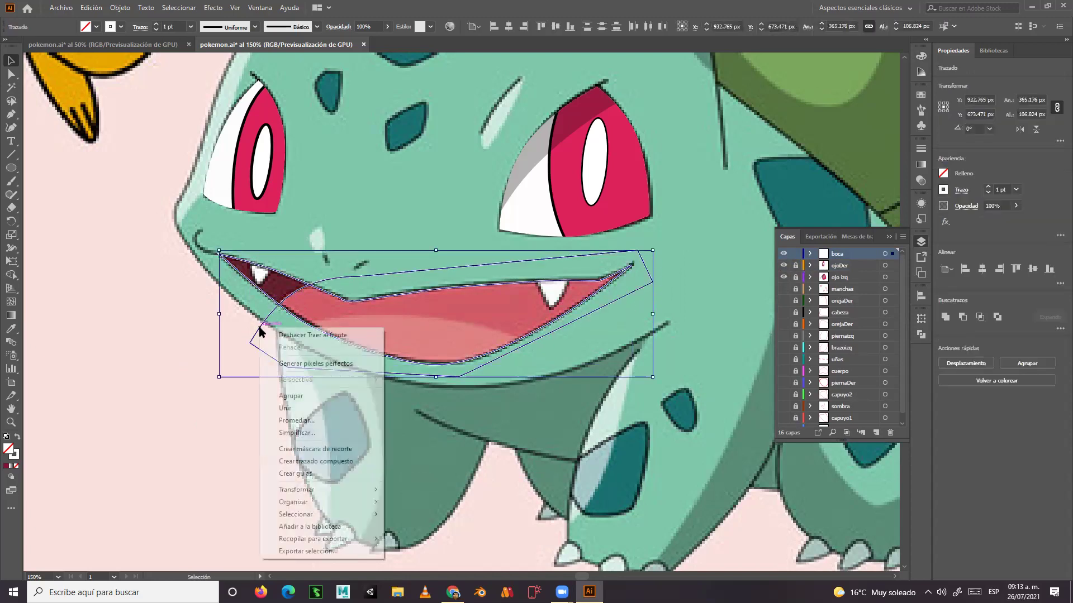
left_click(296, 449)
left_click(248, 426)
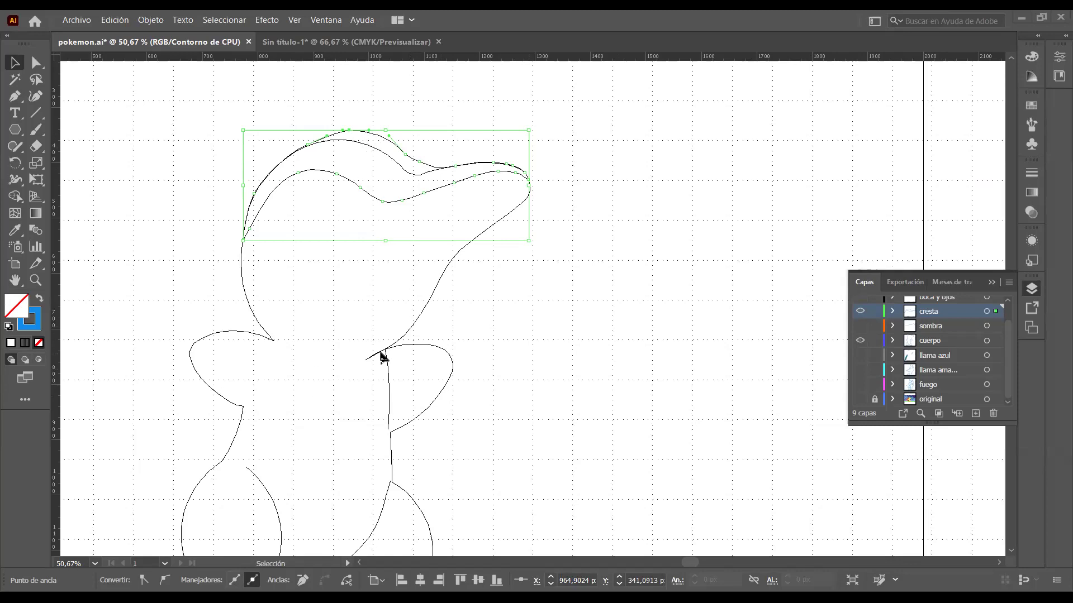
Examine the body outline on the cuerpo layer and the crest outline on the cresta layer by selecting each.
left_click(382, 352)
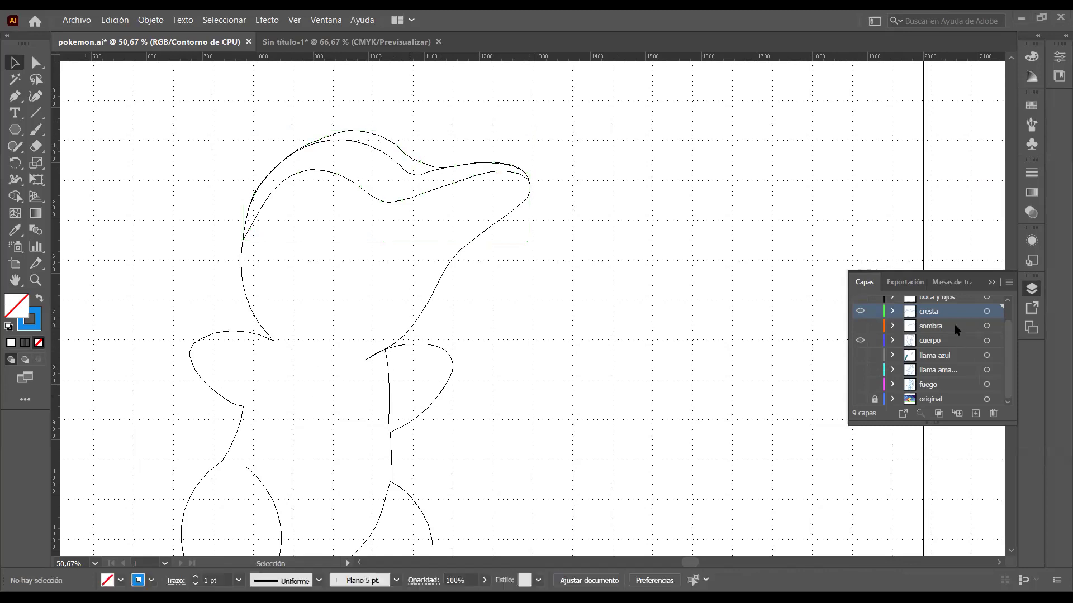
left_click(929, 343)
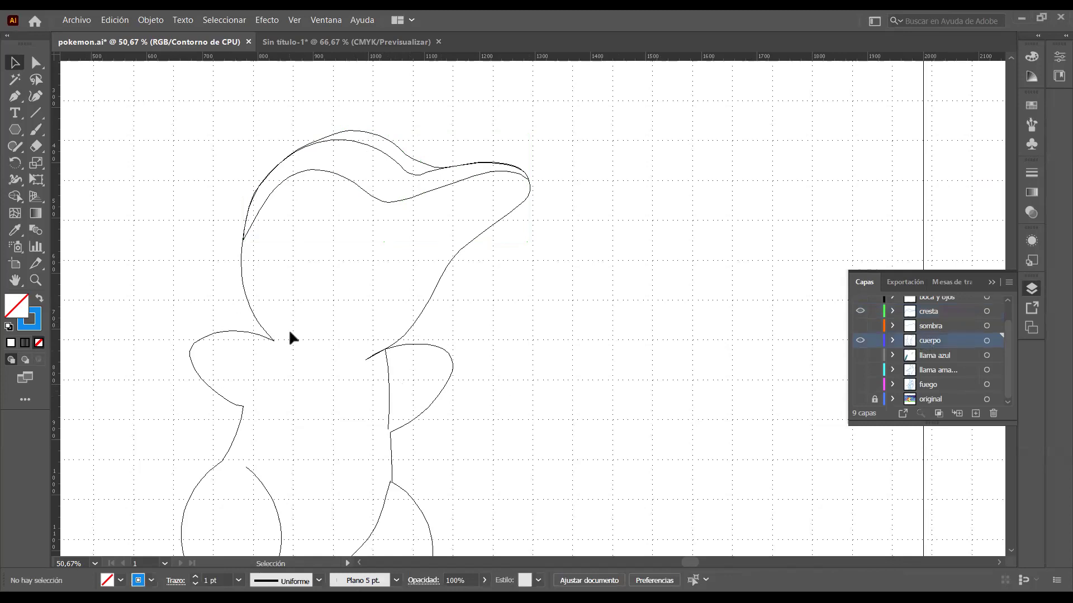
left_click(270, 340)
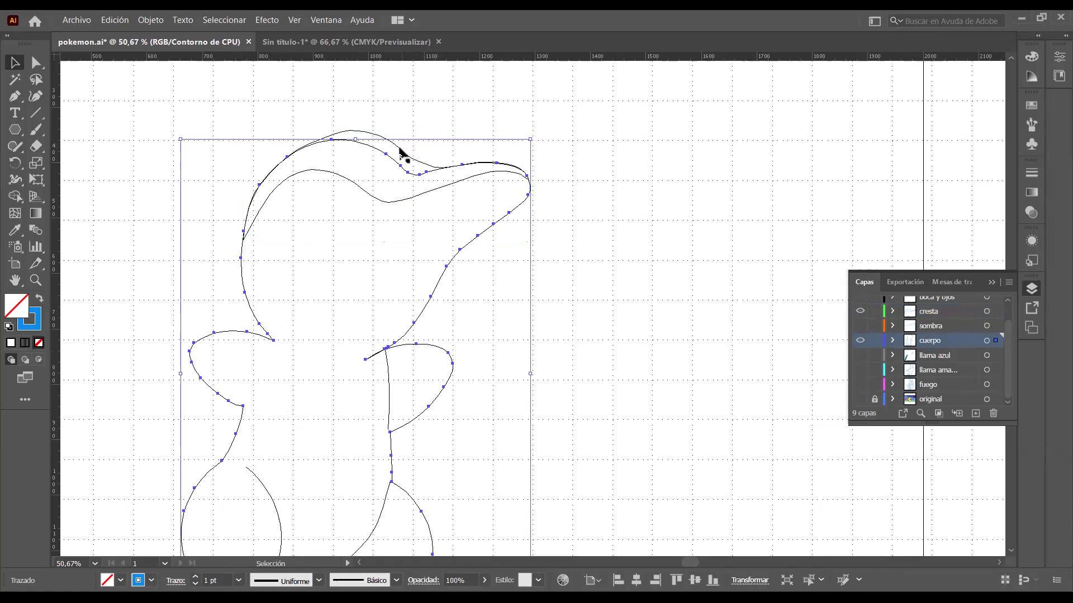
left_click(400, 151)
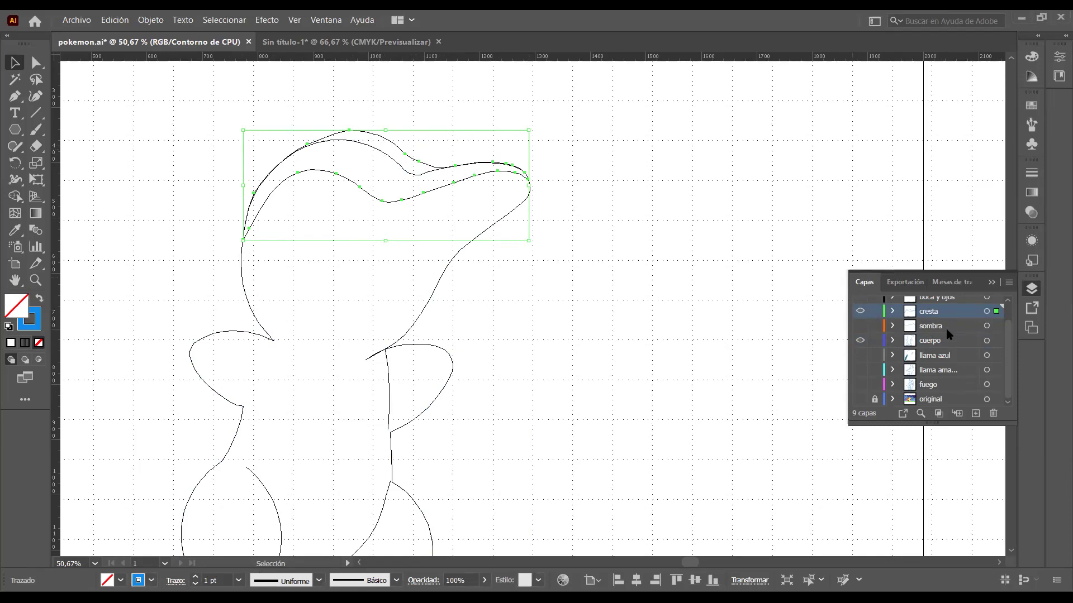
left_click(936, 342)
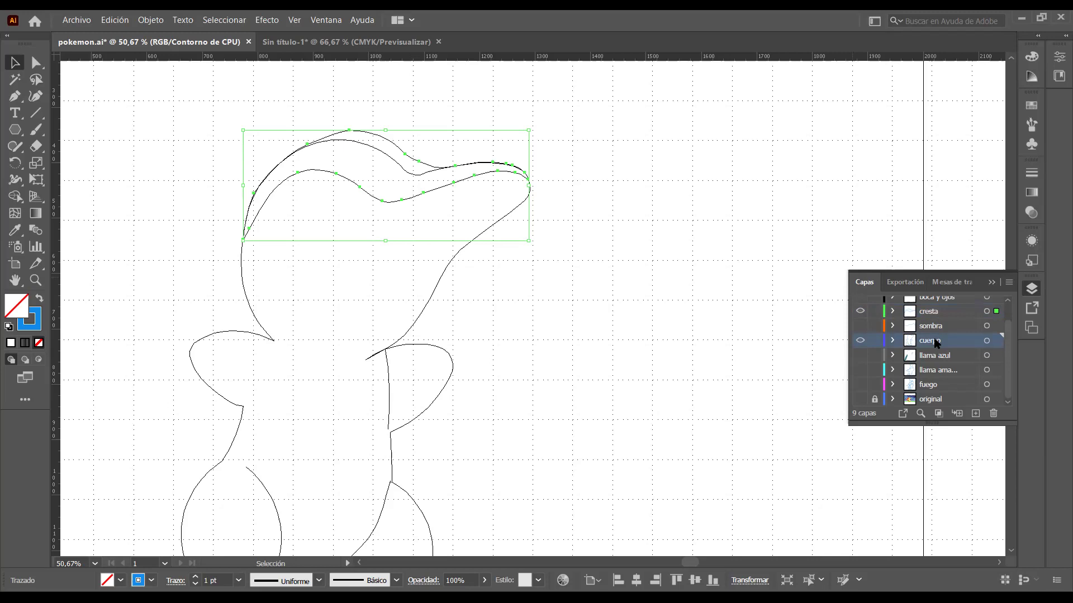
left_click(400, 346)
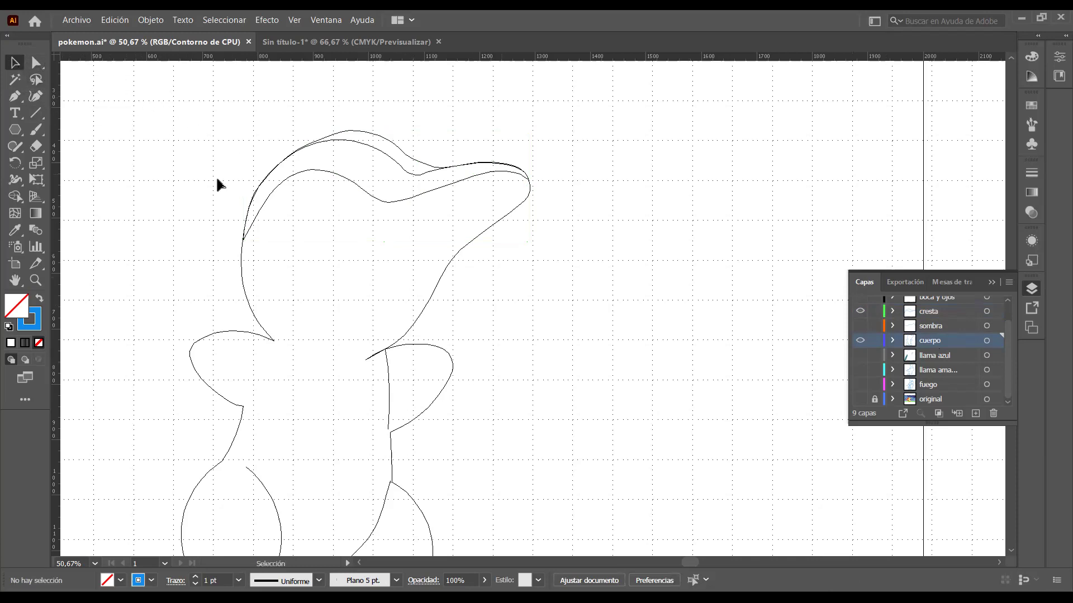
Copy the body outline from the cuerpo layer, make cresta the active layer and clear the selection.
left_click(243, 282)
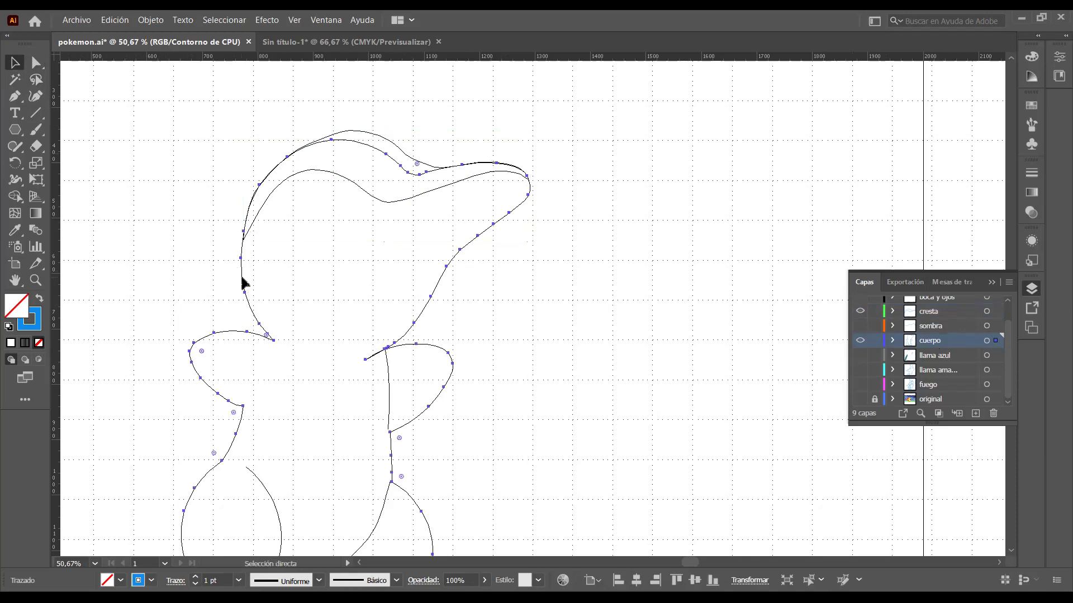
key("v")
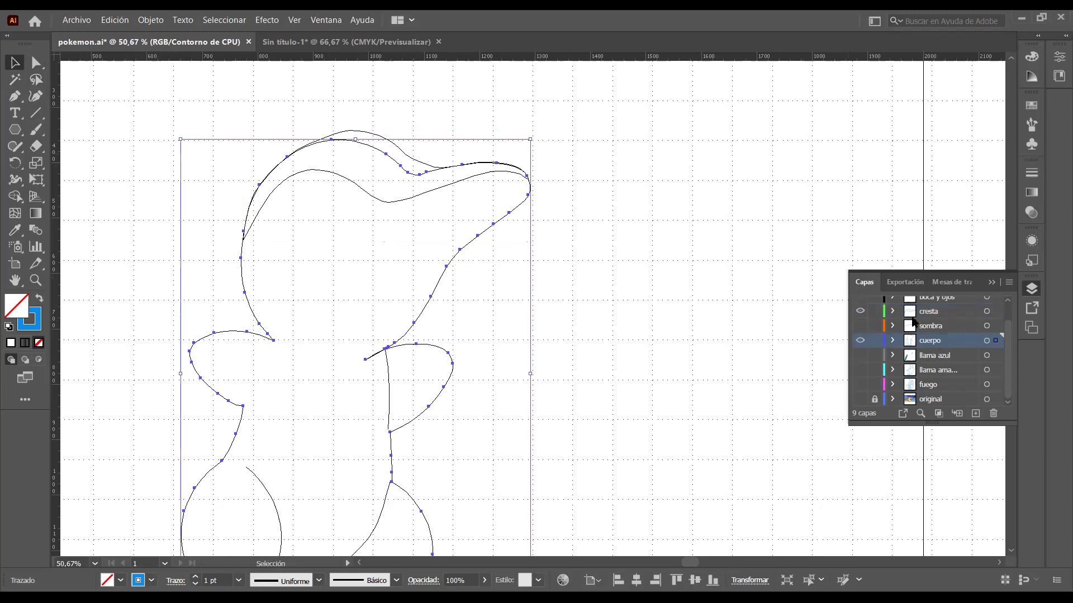
left_click(928, 316)
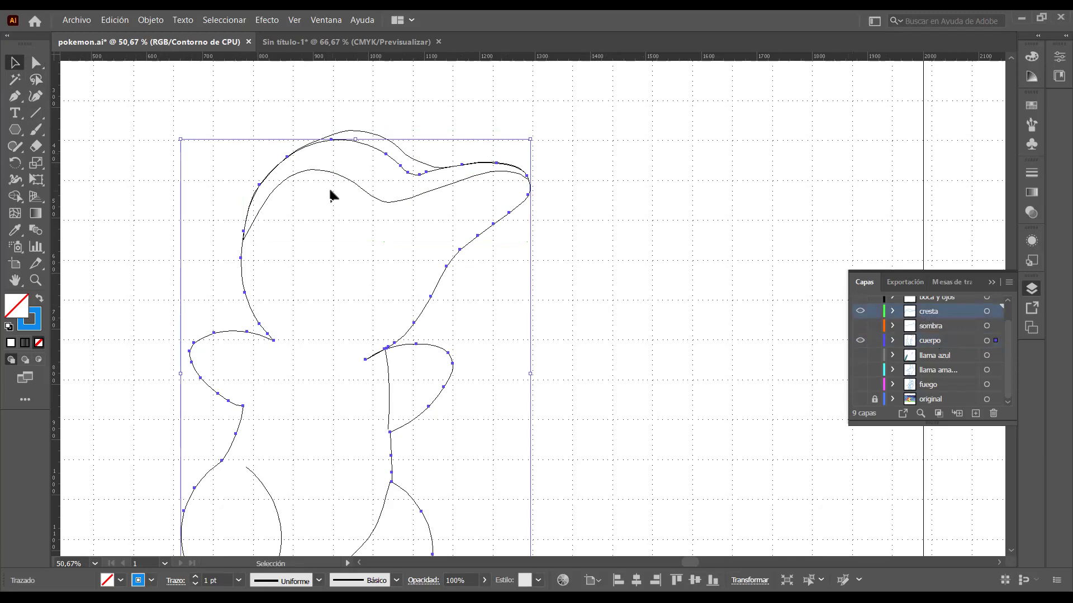
key("a")
key("v")
left_click(603, 292)
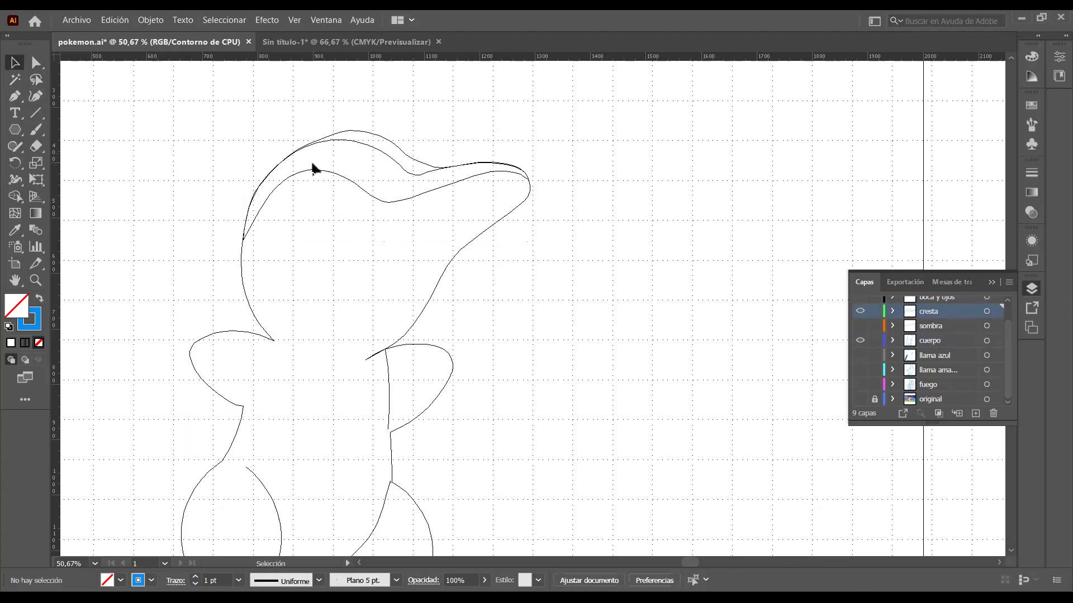
Lock all layers except cresta, including sombra, boca y ojos, cuerpo, both llama layers and fuego.
key("a")
left_click(875, 326)
scroll(873, 305, "up", 1)
left_click(875, 303)
left_click(875, 318)
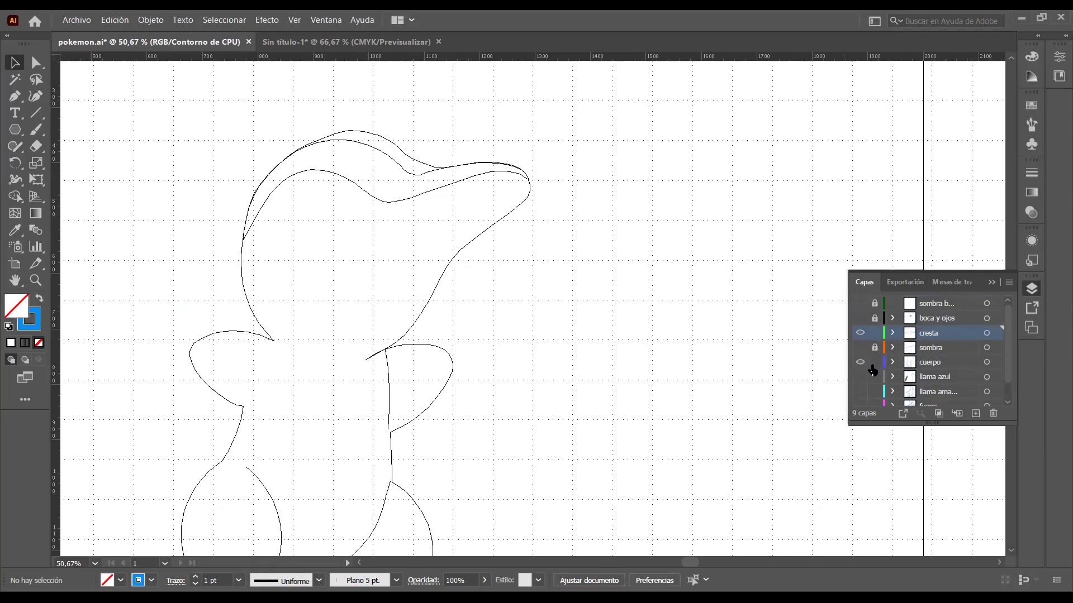
left_click_drag(874, 364, 877, 416)
scroll(875, 405, "down", 1)
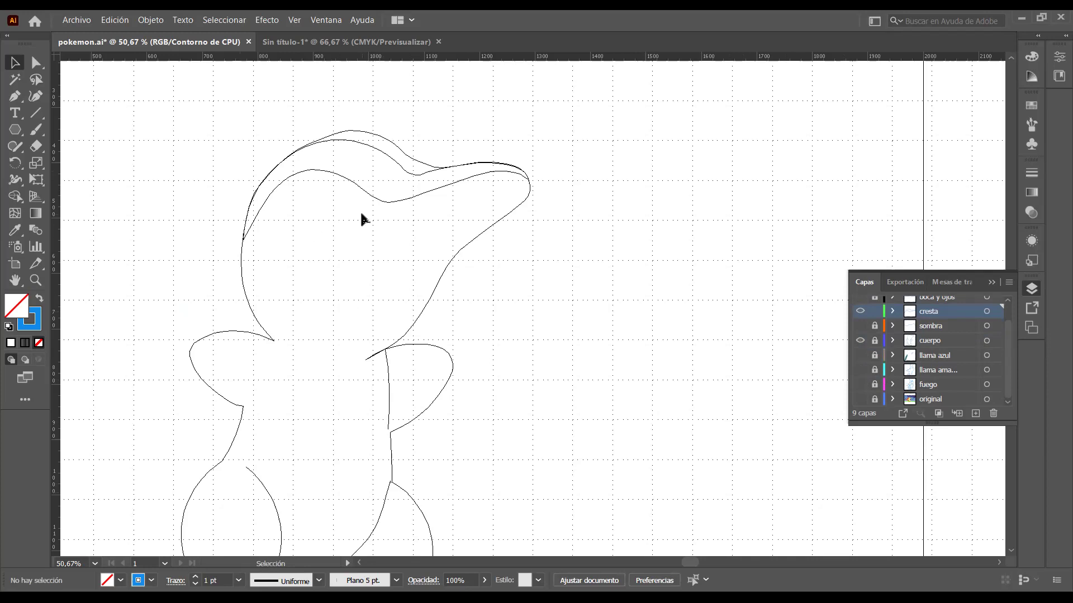
Paste the copied body outline in place on the cresta layer.
key("ctrl")
key("ctrl+a")
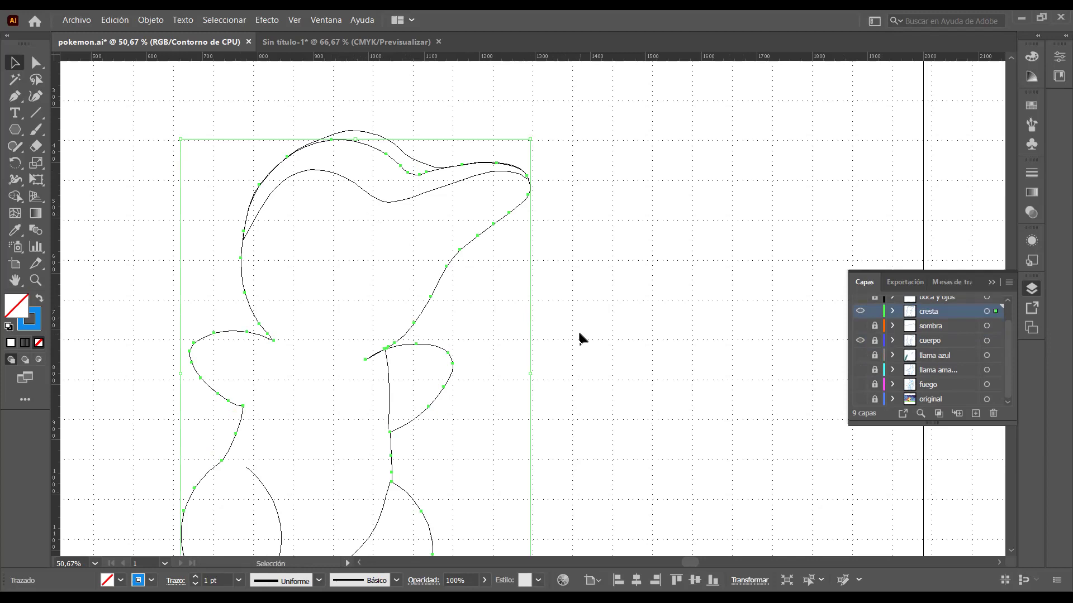
Create a clipping mask from the crest shape and the pasted body outline on the cresta layer.
left_click(381, 200)
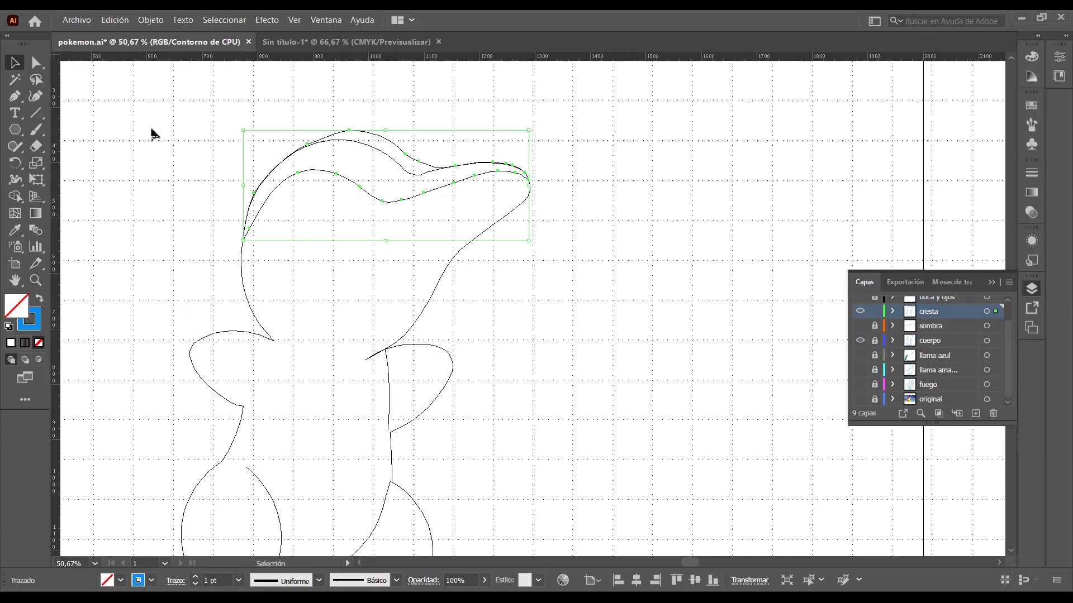
mouse_move(151, 120)
left_mouse_down()
mouse_move(277, 203)
mouse_move(472, 458)
mouse_move(522, 565)
left_mouse_up()
scroll(581, 411, "up", 4)
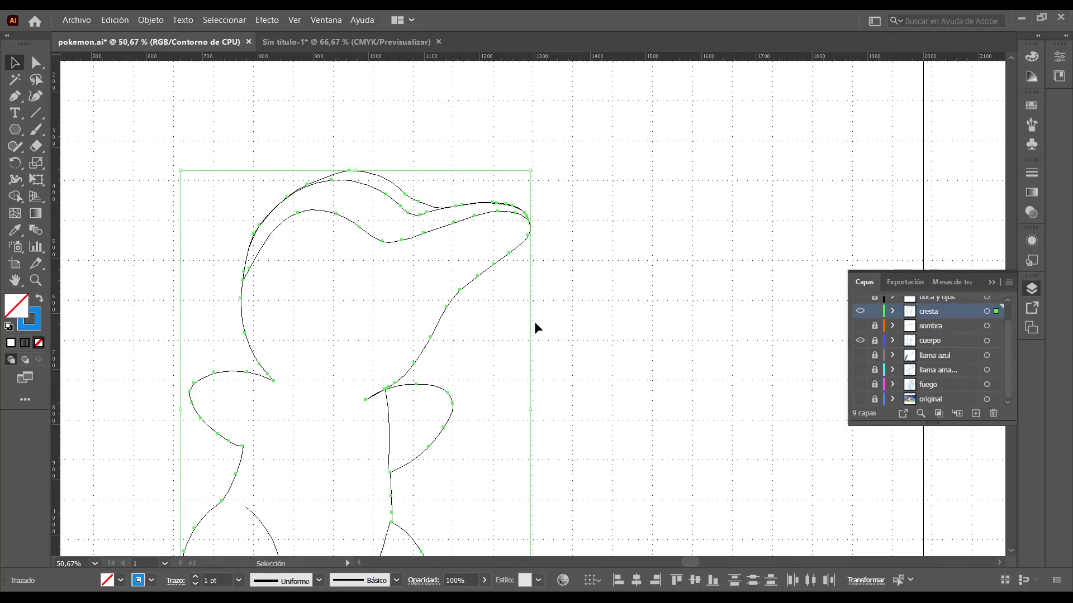
right_click(448, 250)
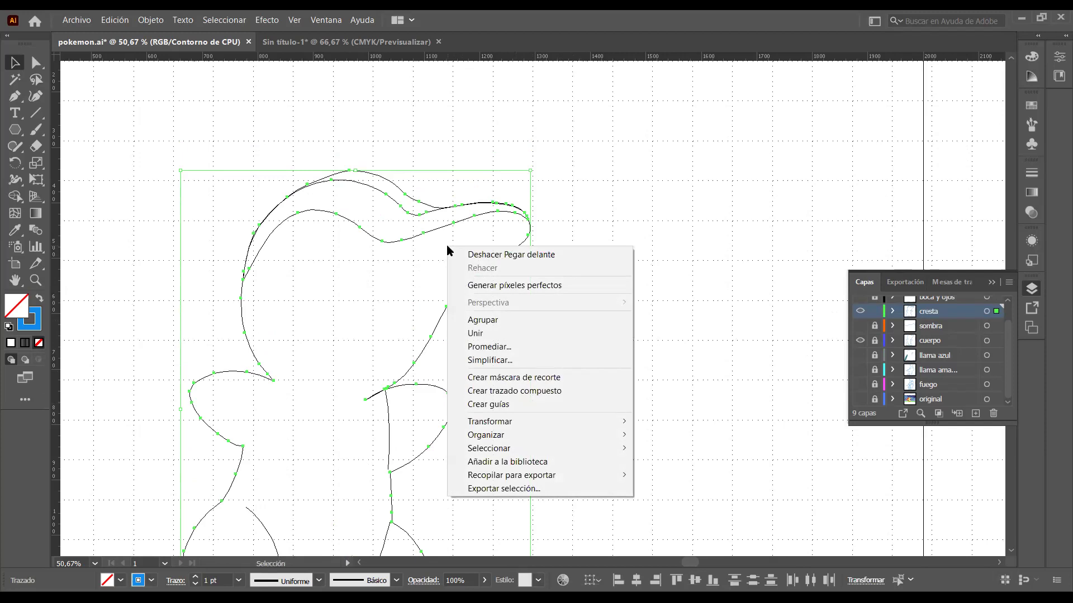
left_click(515, 378)
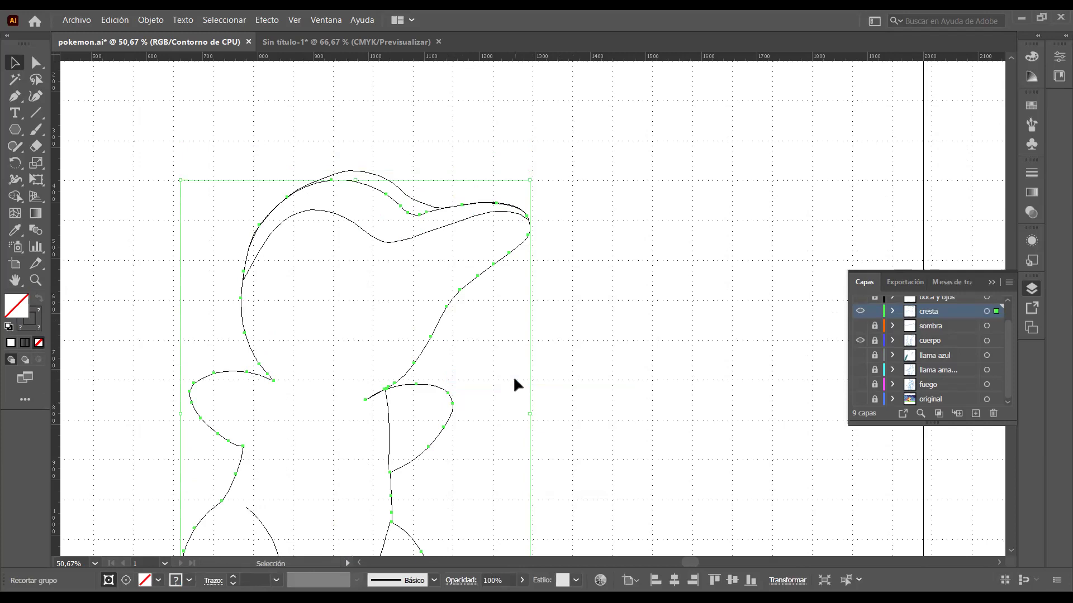
scroll(515, 386, "down", 2)
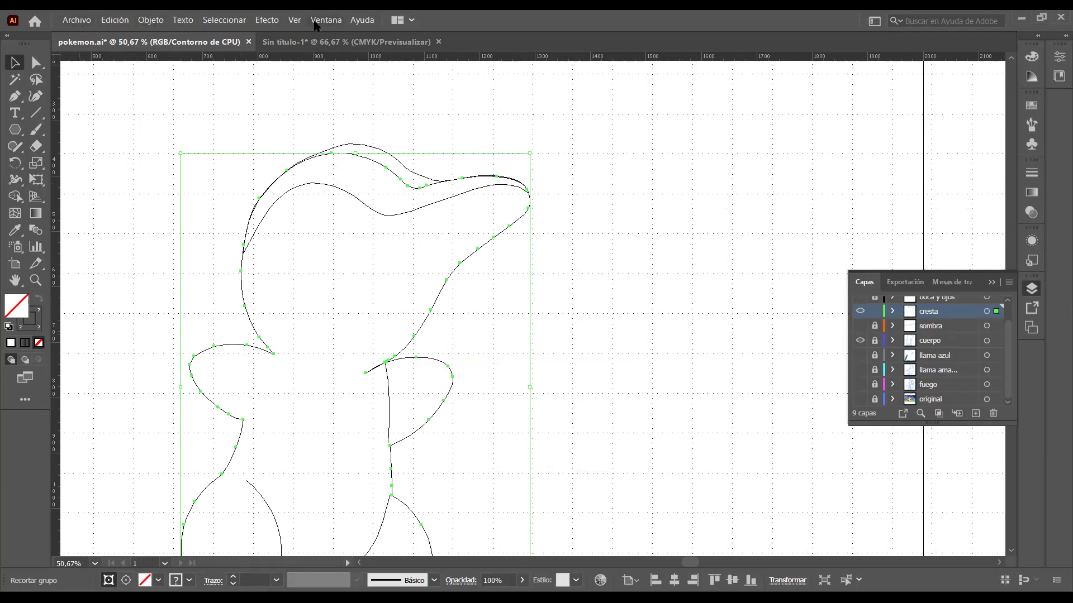
Switch the document display from outline to preview mode and clear the selection.
left_click(294, 20)
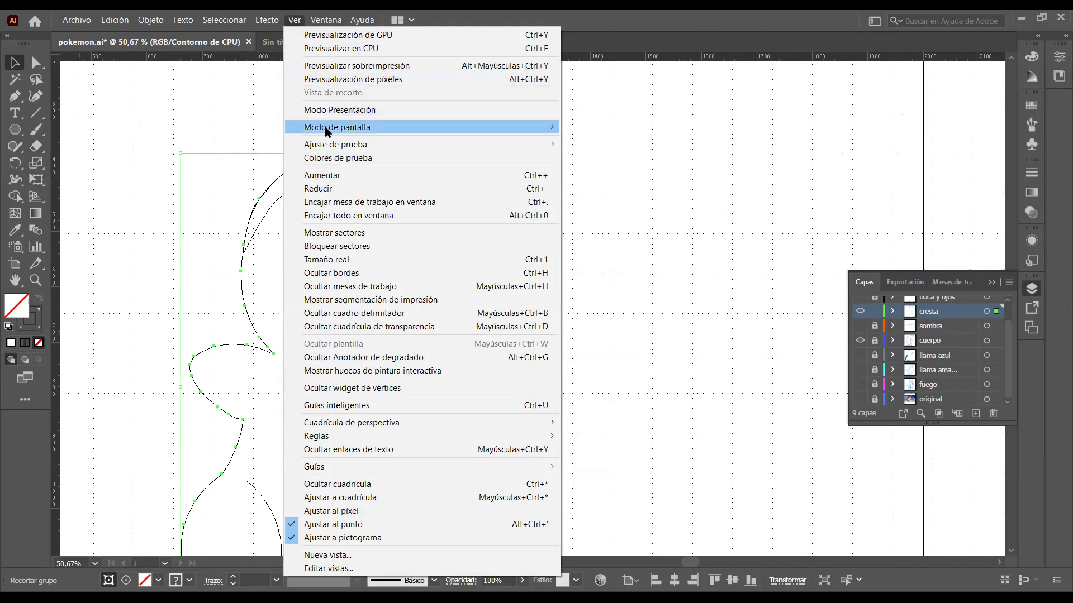
left_click(338, 40)
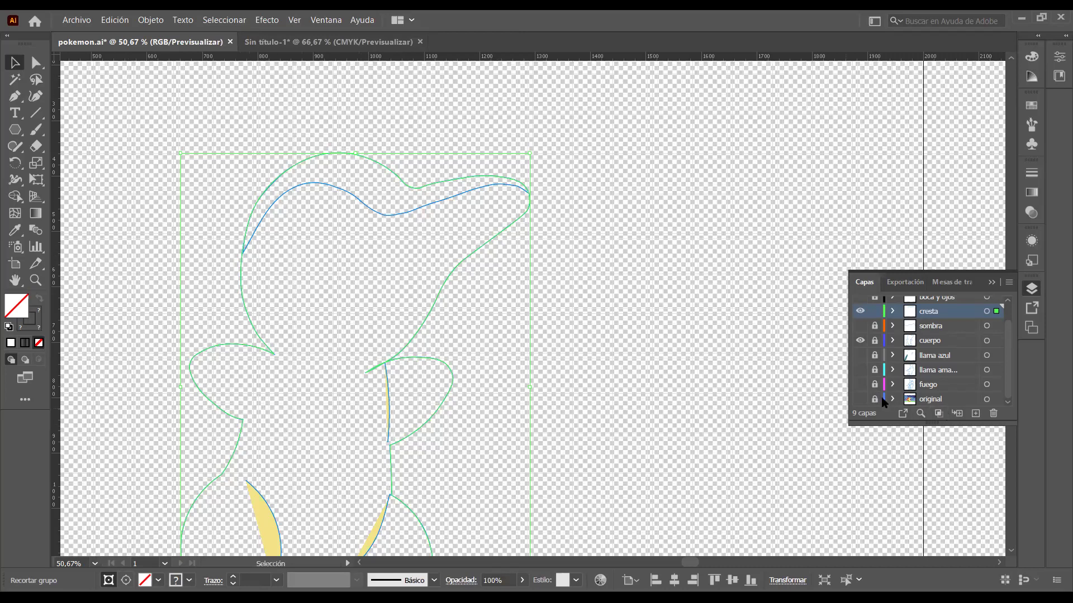
scroll(503, 281, "up", 2)
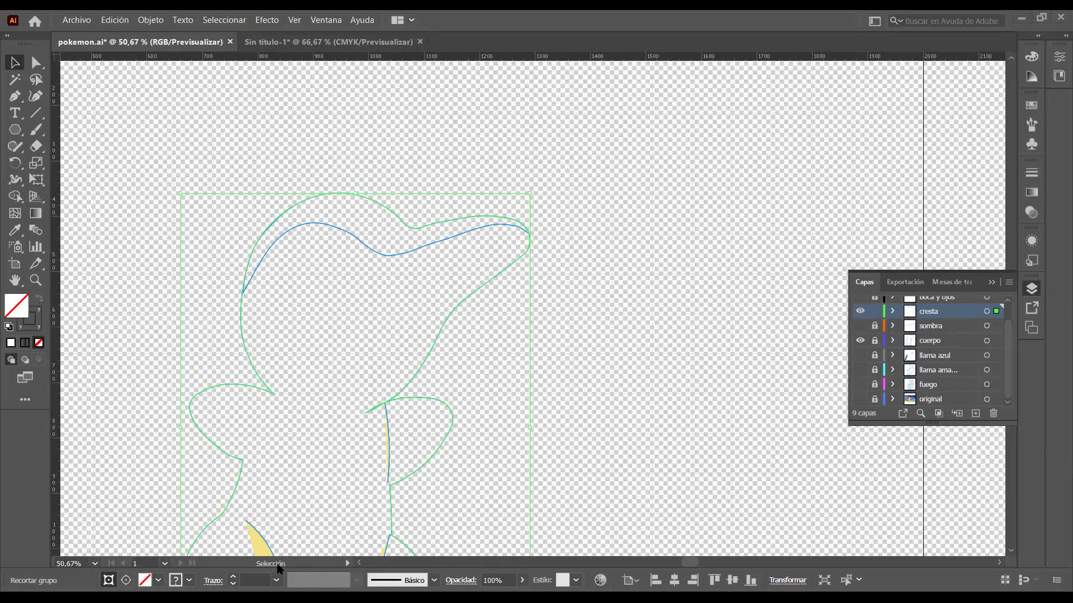
left_click(662, 548)
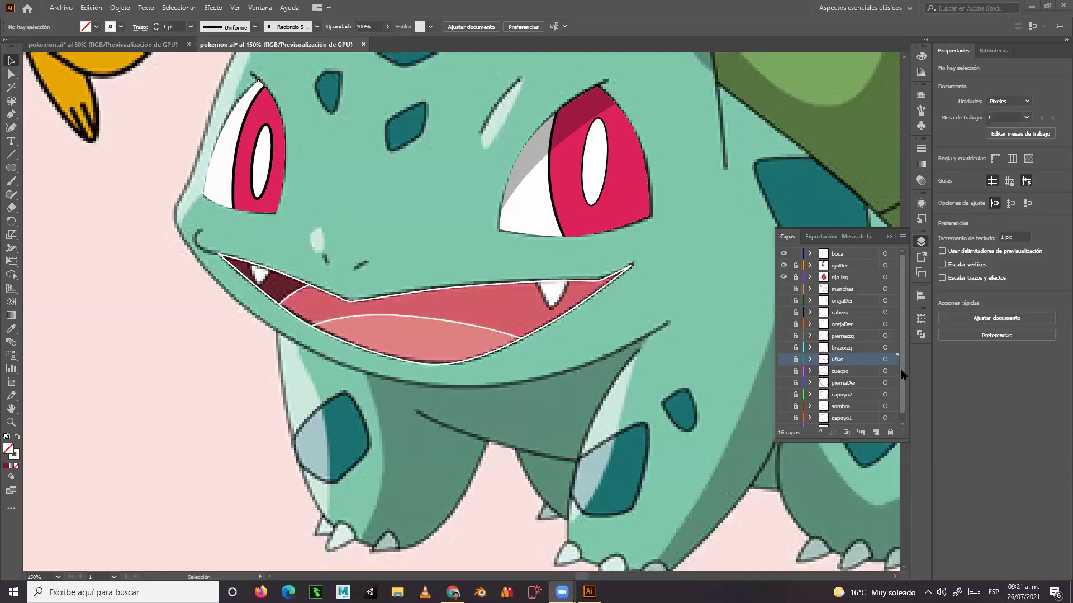
Add a new layer above boca in the Bulbasaur document and name it "Elementos r...".
left_click_drag(904, 372, 901, 407)
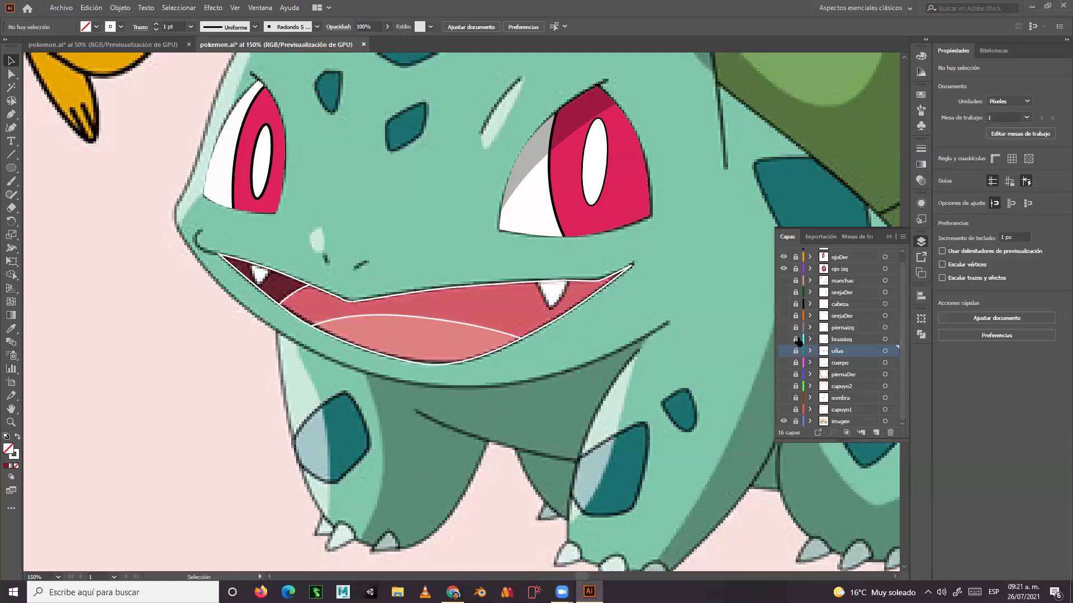
scroll(873, 344, "up", 1)
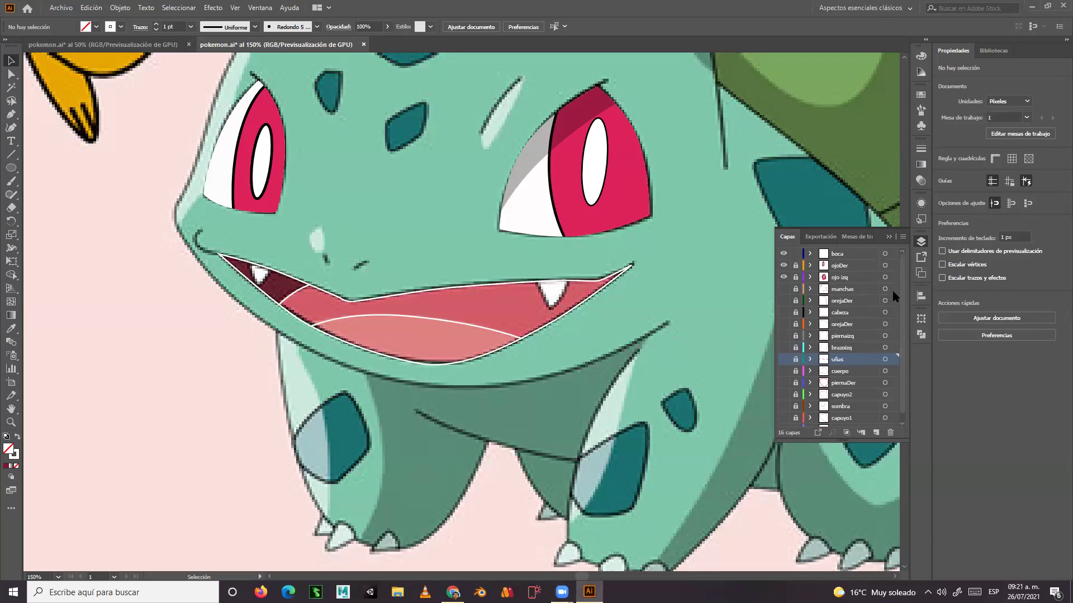
left_click(846, 278)
left_click(851, 266)
left_click(854, 255)
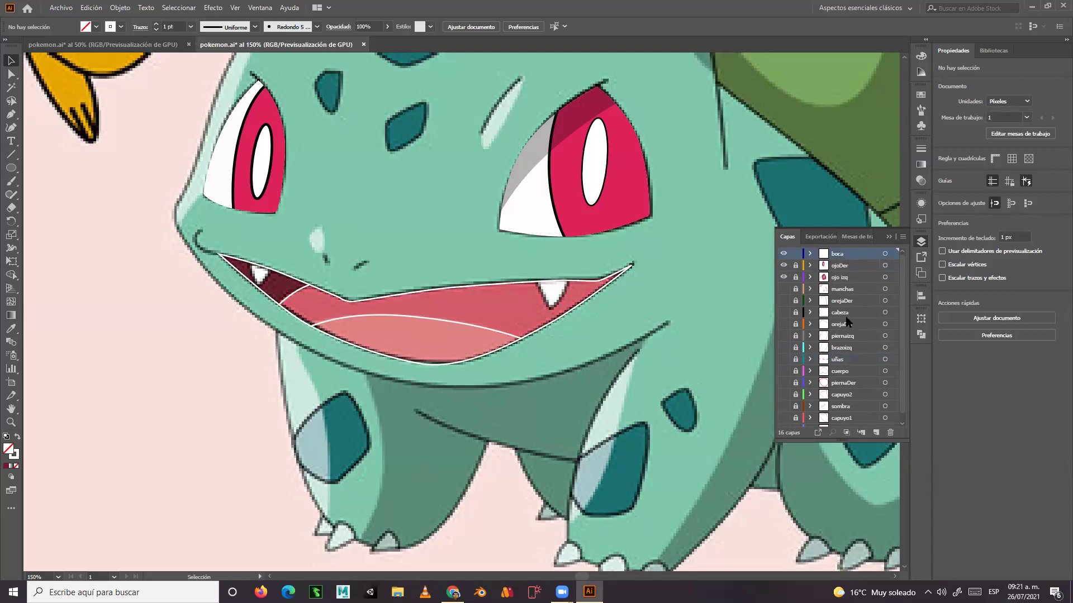
left_click(875, 432)
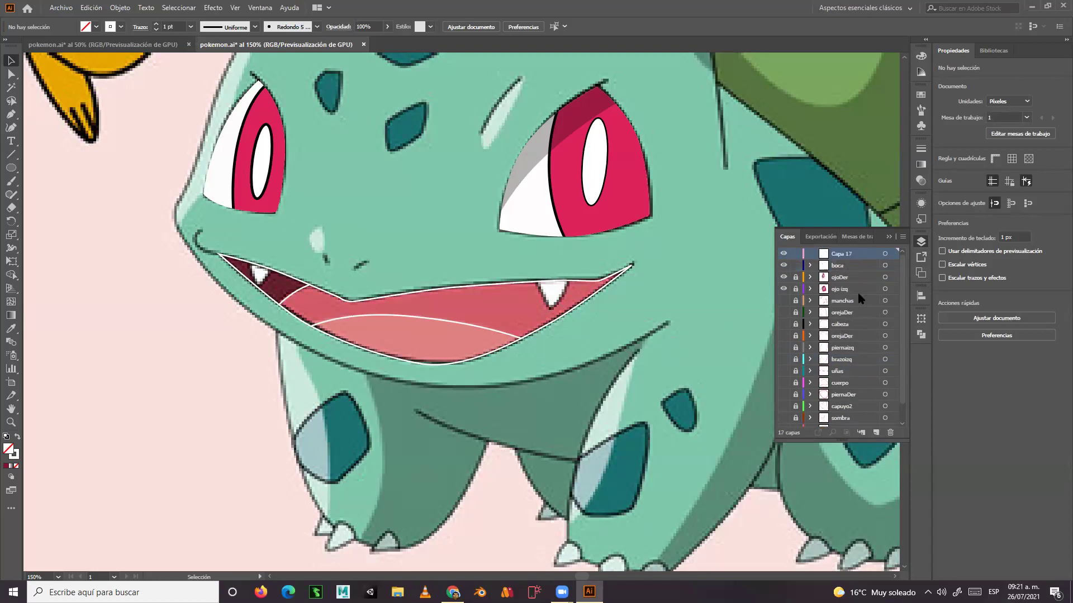
double_click(838, 252)
type("Elementos...")
key("Return")
Unlock the eye layers and nest boca, ojoDer and ojo izq inside the Elementos layer.
left_click(796, 289)
left_click(847, 269)
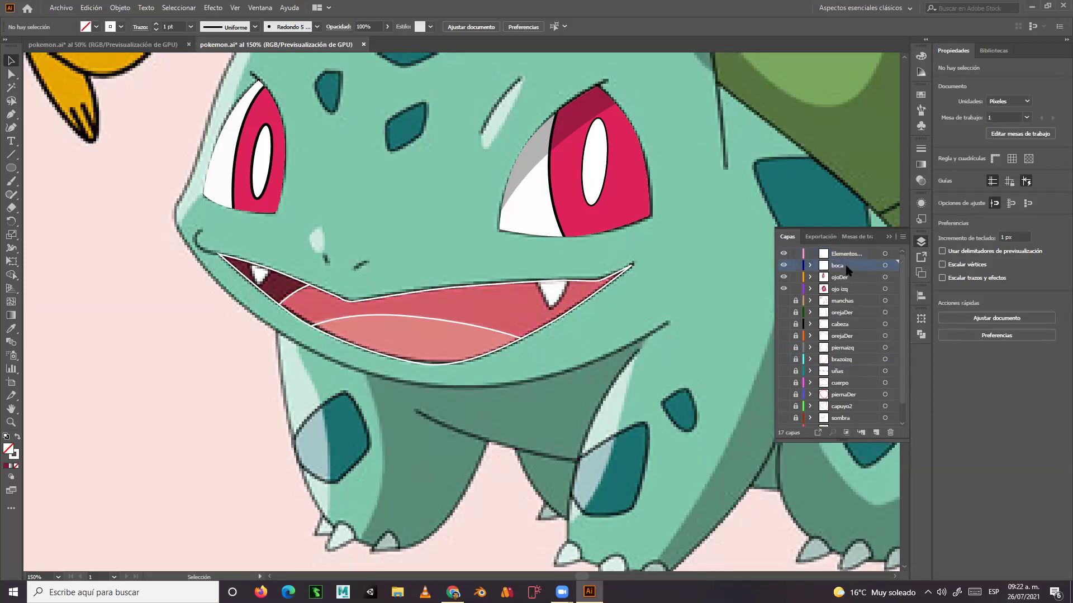
left_click(854, 290, "shift")
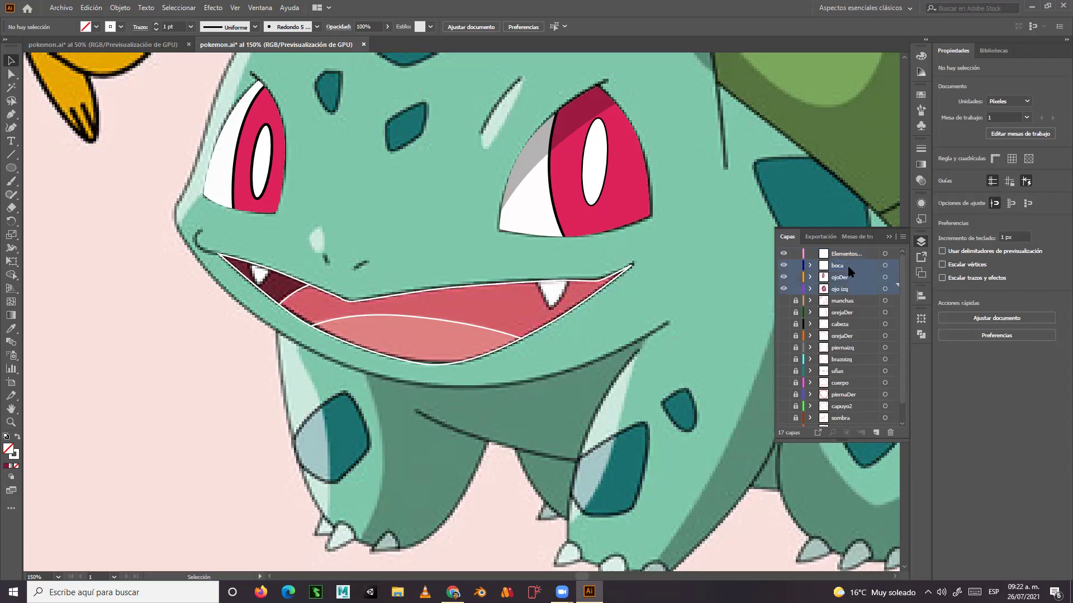
left_click_drag(848, 268, 852, 256)
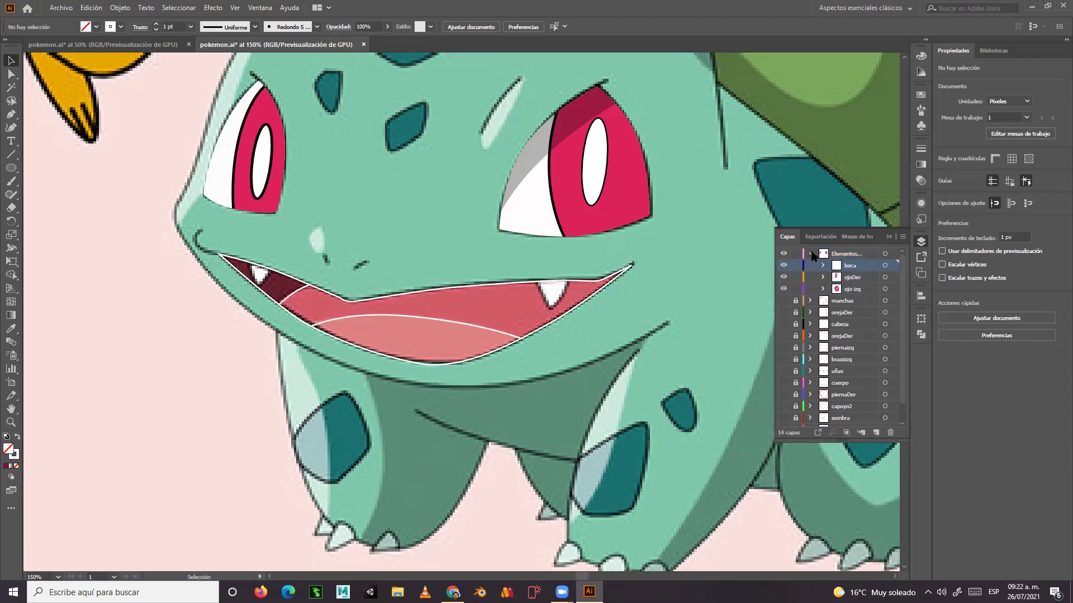
Examine the nesting of boca, ojoDer and ojo izq by expanding and collapsing the Elementos layer.
left_click(811, 255)
left_click(810, 254)
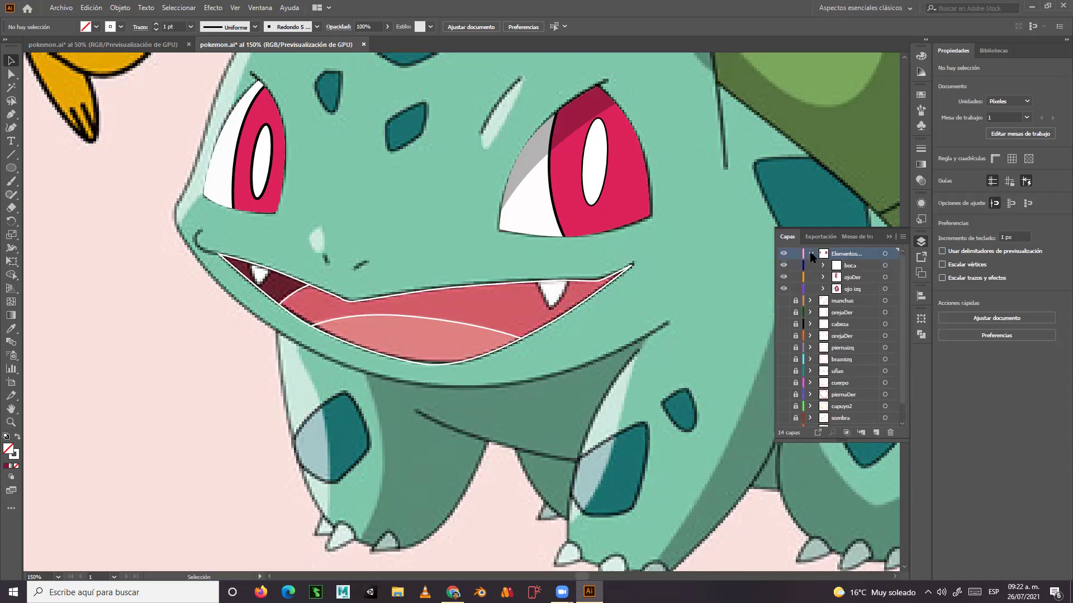
left_click(810, 254)
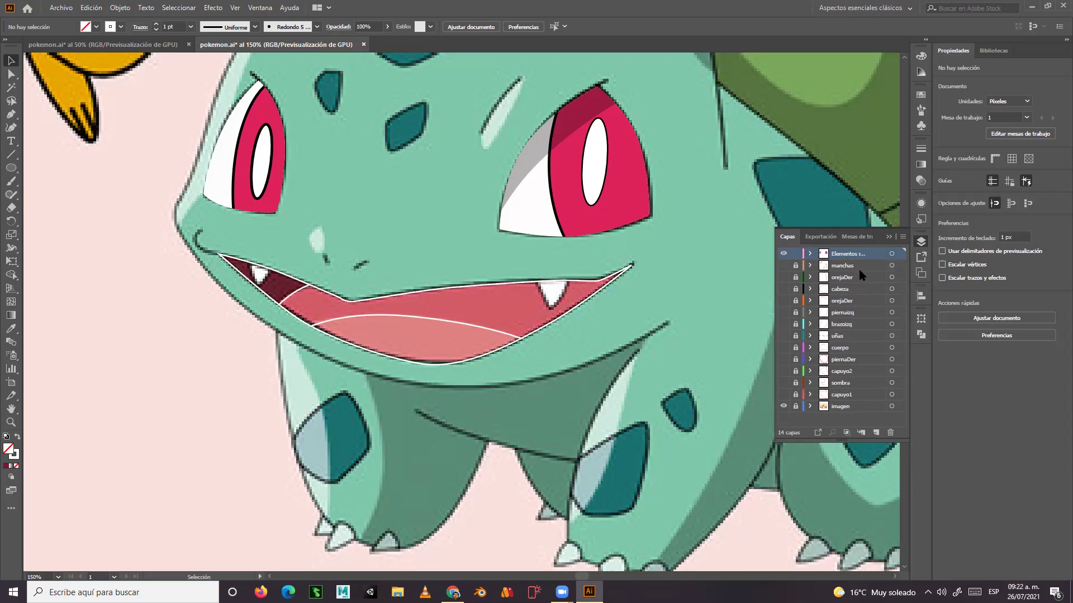
left_click(810, 254)
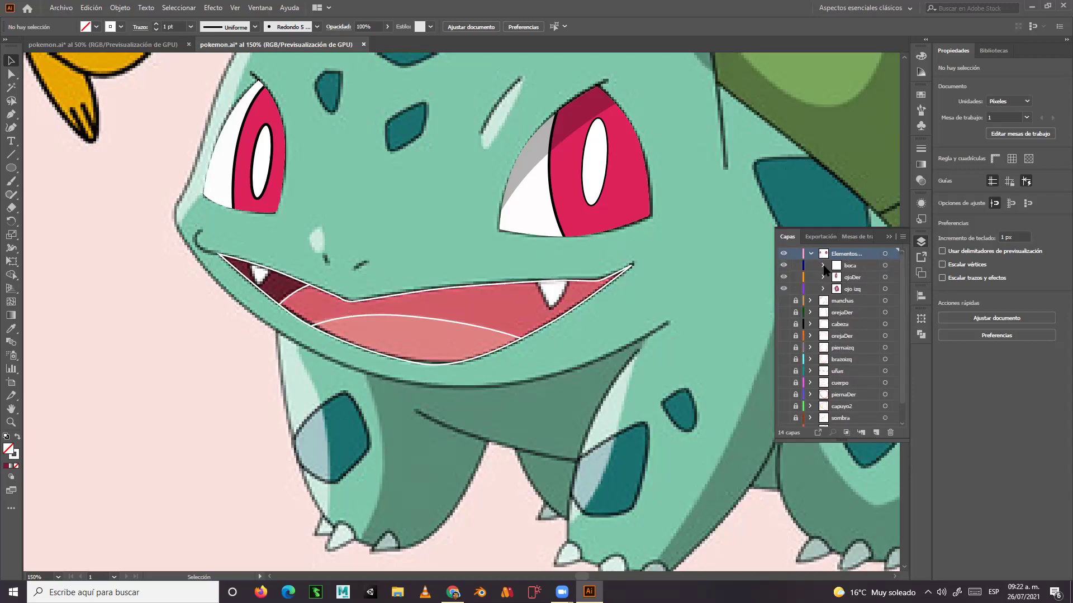
left_click(823, 266)
left_click(824, 267)
left_click(811, 254)
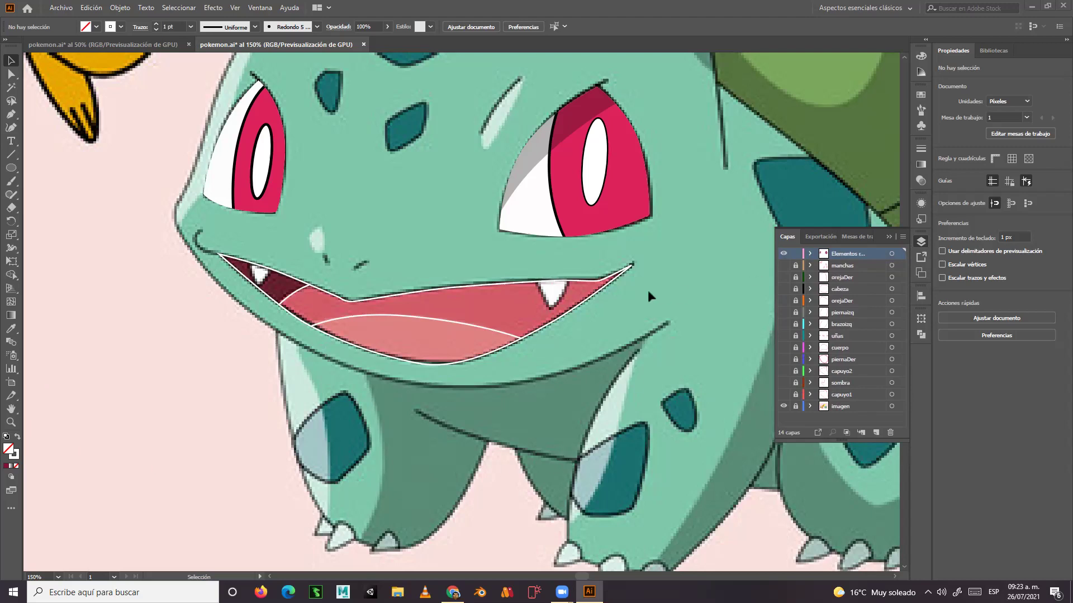
Examine the rest of the Bulbasaur reference, including its legs, head and bulb, ending with the whole character at 100%.
key("space")
left_click_drag(539, 375, 430, 315)
left_click_drag(602, 325, 553, 307)
left_click(888, 237)
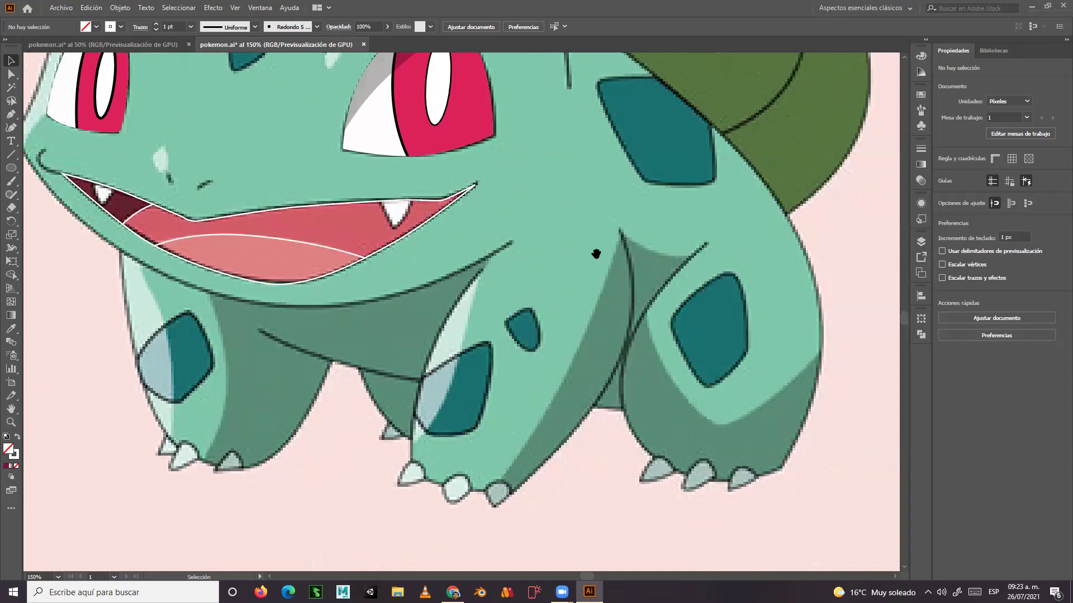
left_click_drag(594, 252, 663, 402)
scroll(583, 357, "up", 5)
left_click_drag(589, 359, 592, 400)
scroll(581, 382, "down", 6)
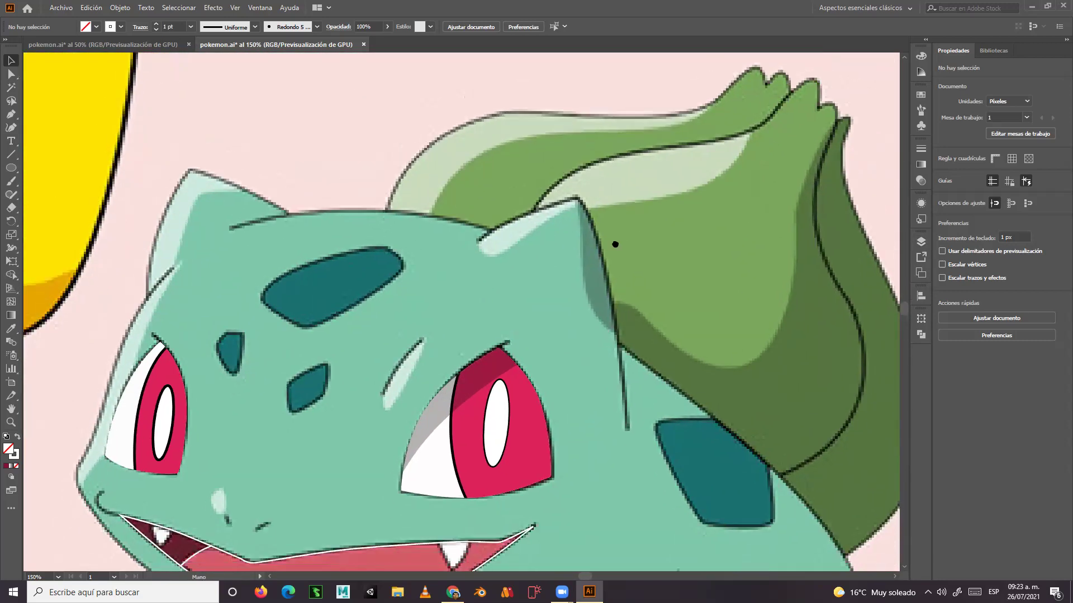
scroll(624, 343, "left", 2)
key("ctrl+minus")
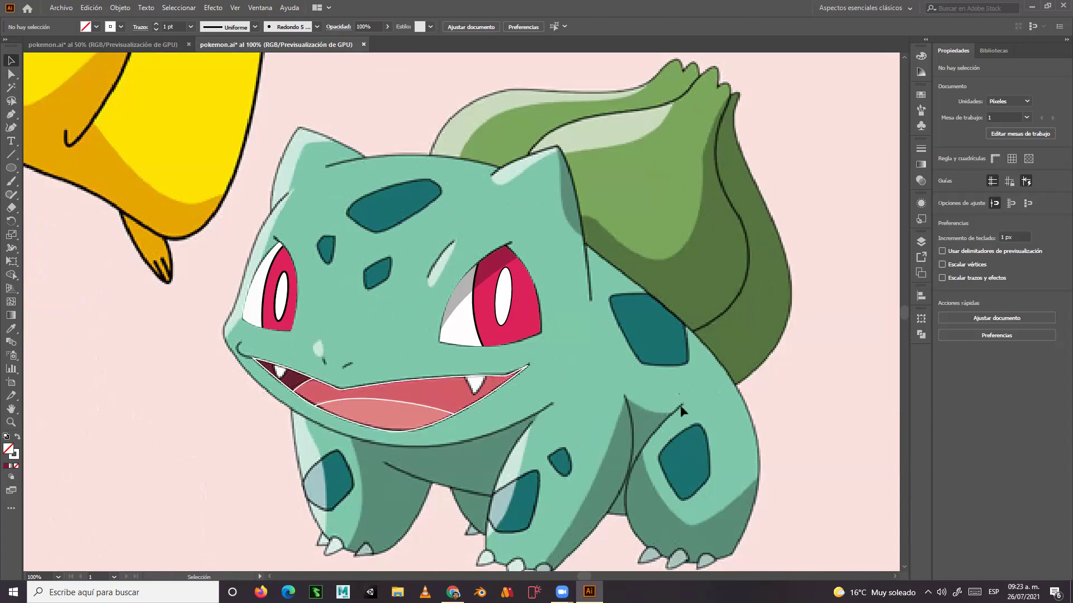
scroll(679, 404, "down", 1)
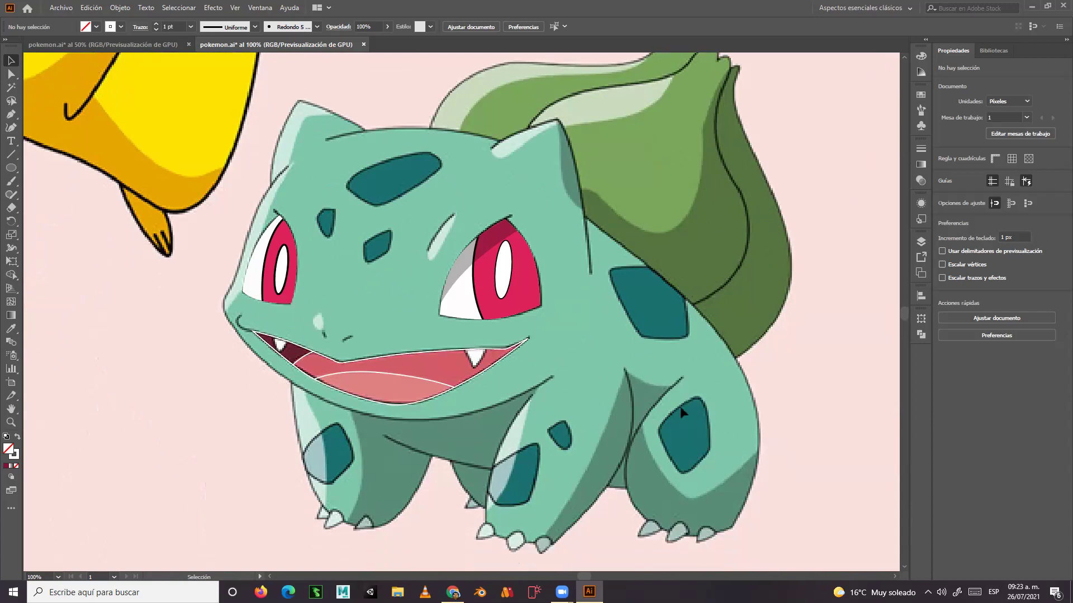
Show the manchas layer and trace the remaining front-leg spot with the Pen tool as a closed outline about 67 by 78 px.
left_click(921, 242)
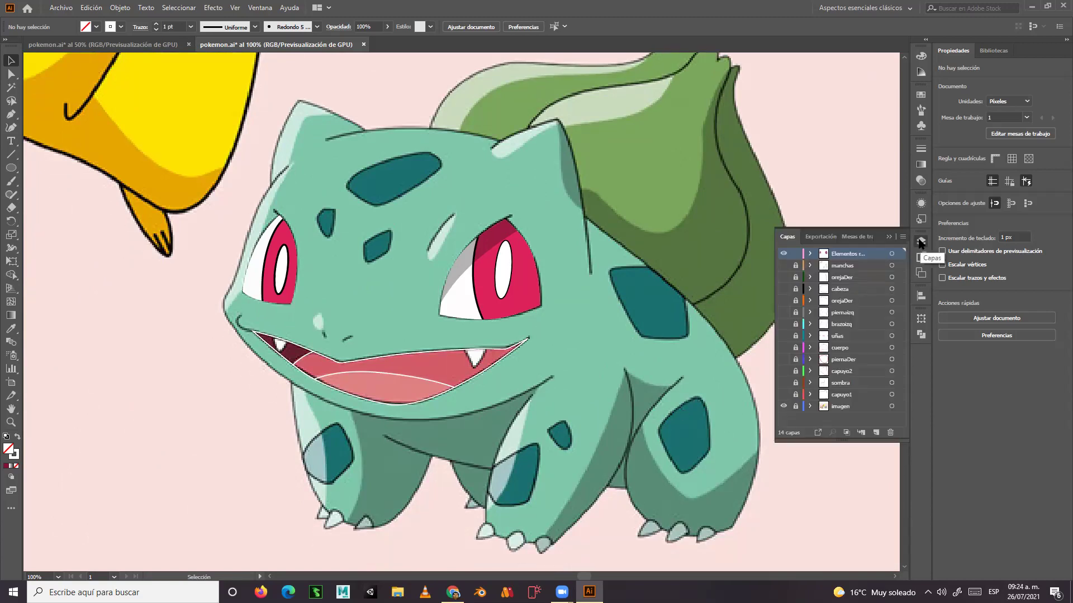
left_click(783, 265)
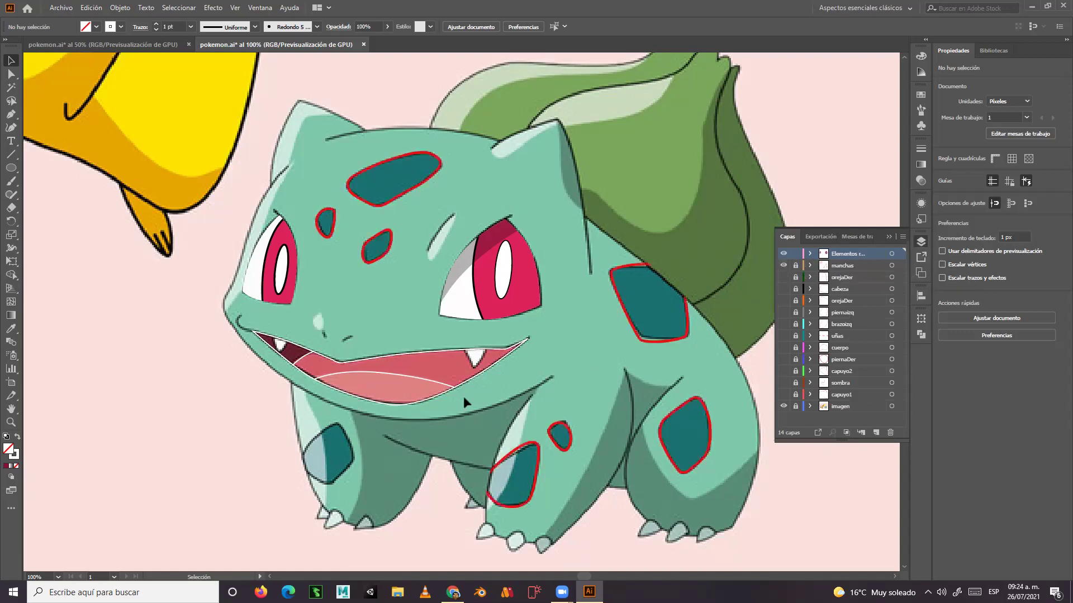
left_click(10, 422)
left_click_drag(310, 455, 386, 472)
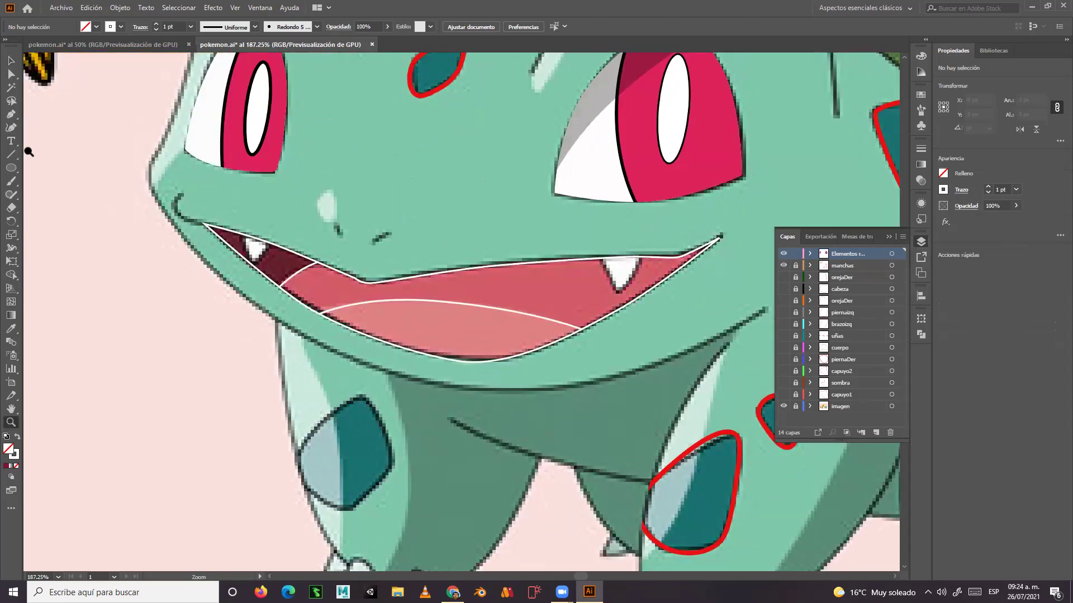
left_click(10, 115)
left_click(291, 465)
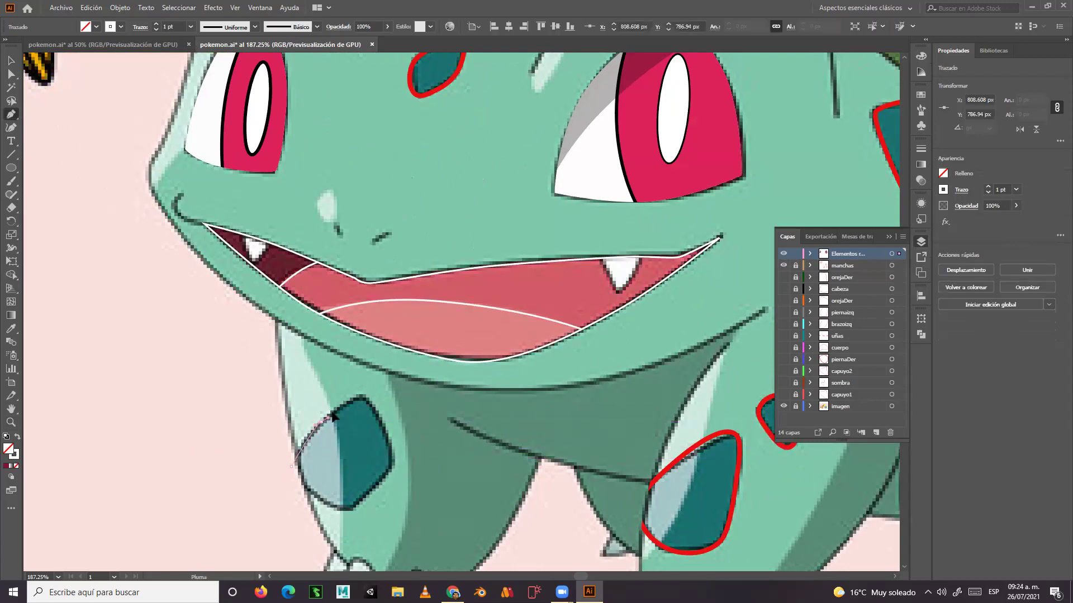
left_click(363, 399)
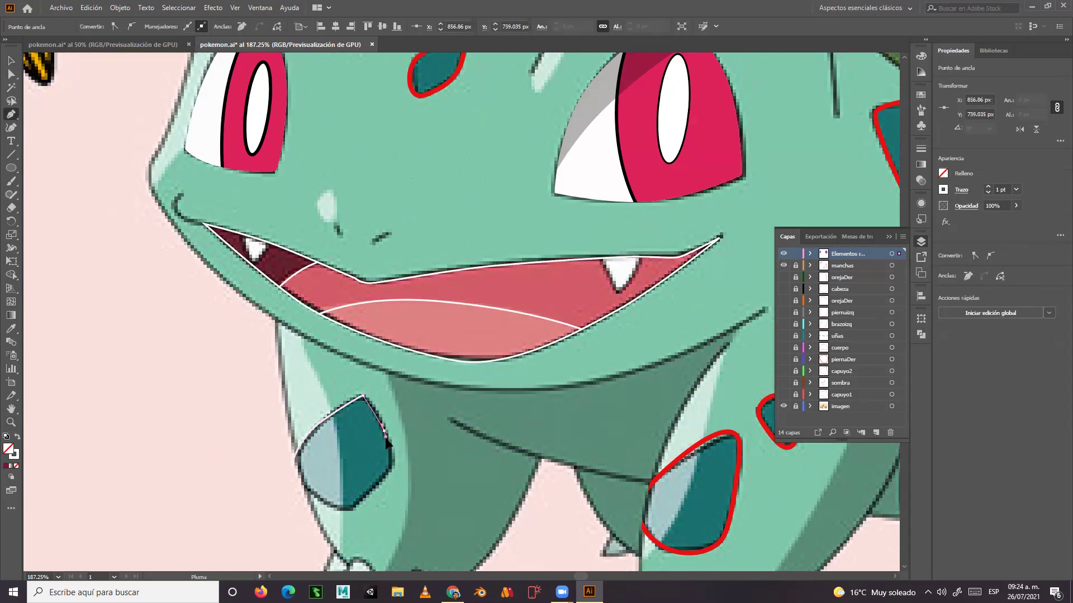
left_click_drag(390, 450, 376, 474)
left_click_drag(338, 509, 292, 469)
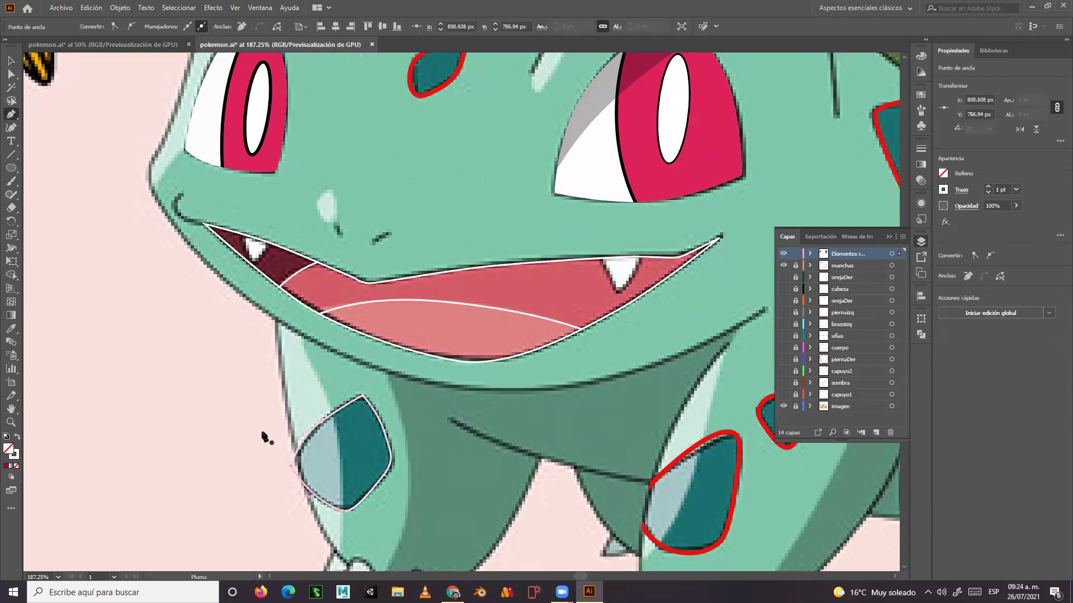
left_click(9, 59)
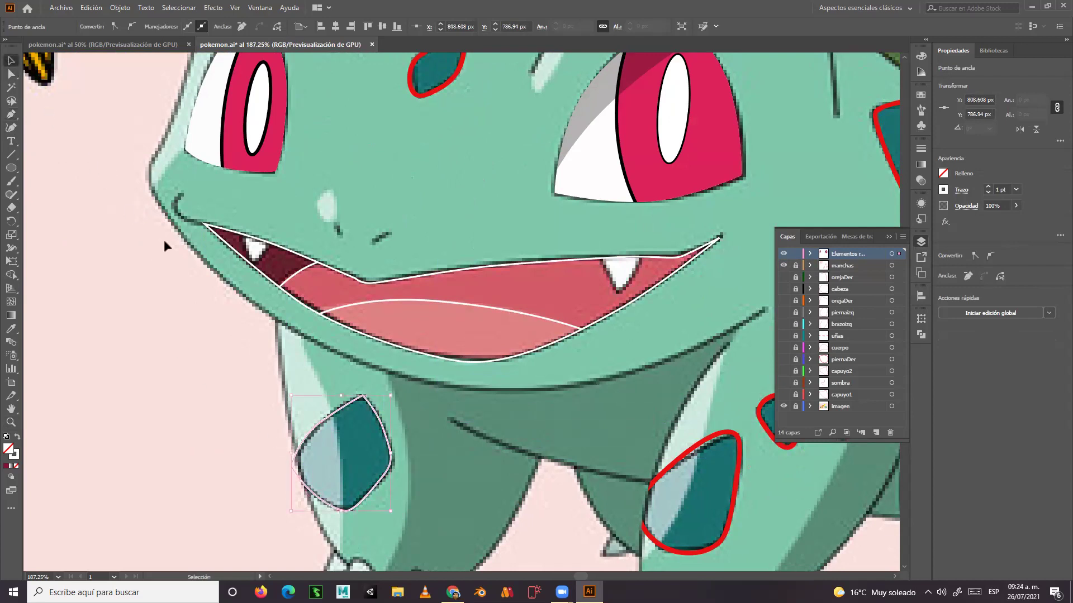
key("v")
left_click(230, 398)
Move the traced front-leg spot outline in place onto the manchas layer, unlocking manchas and locking the Elementos layer.
key("a")
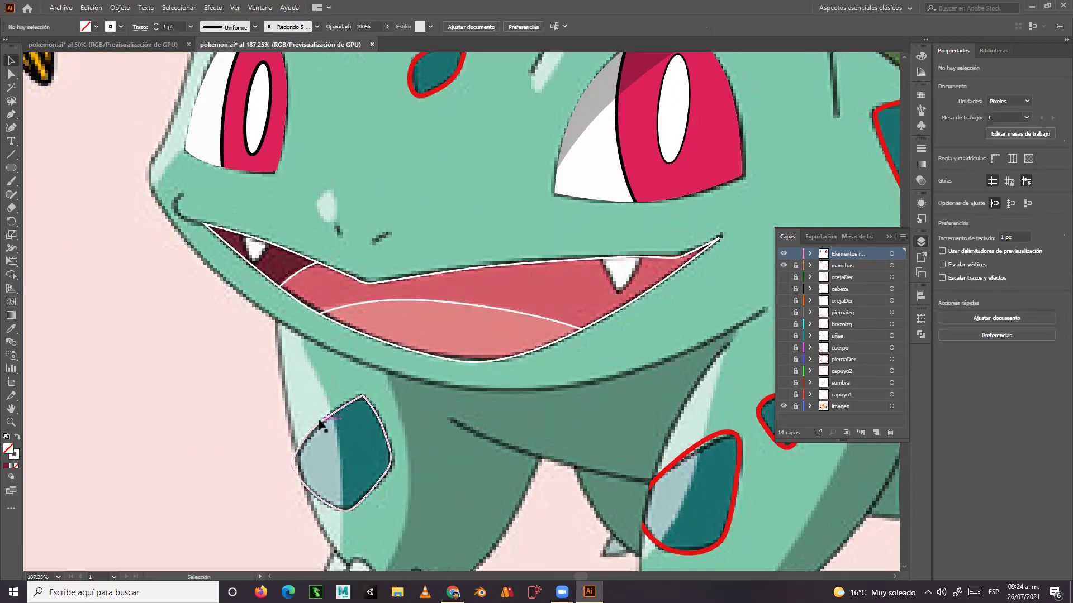
left_click(321, 425)
key("v")
key("ctrl+shift+a")
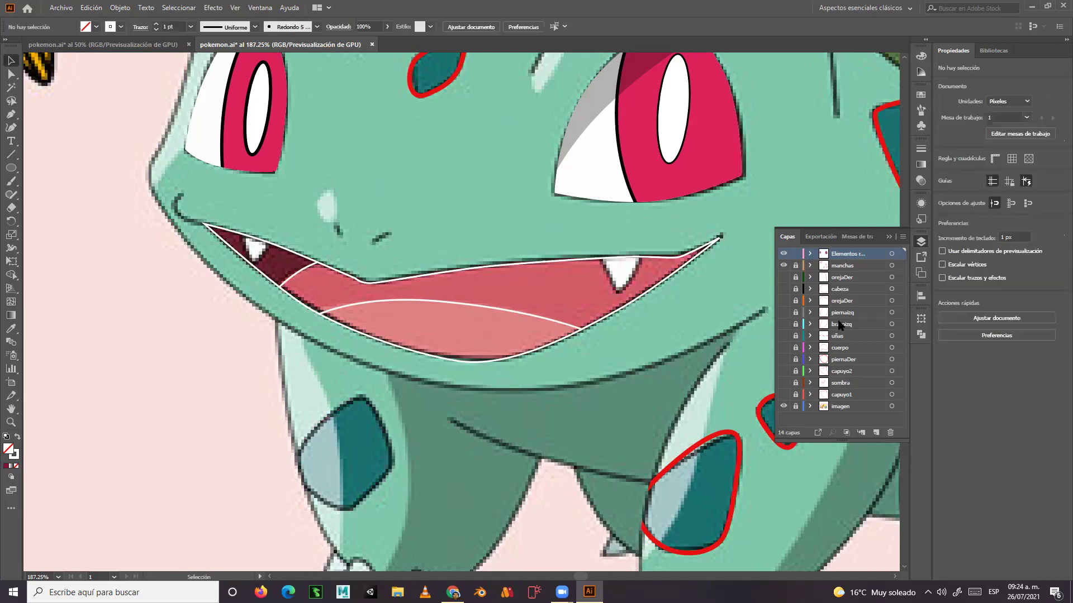
left_click(796, 265)
left_click(795, 254)
left_click(842, 267)
key("ctrl+a")
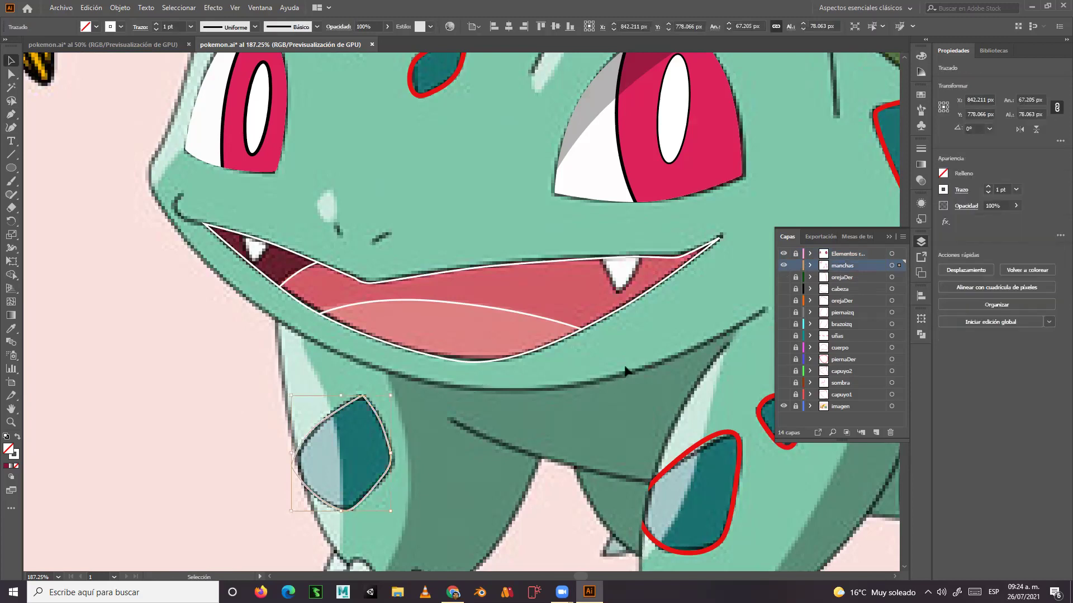
left_click(193, 422)
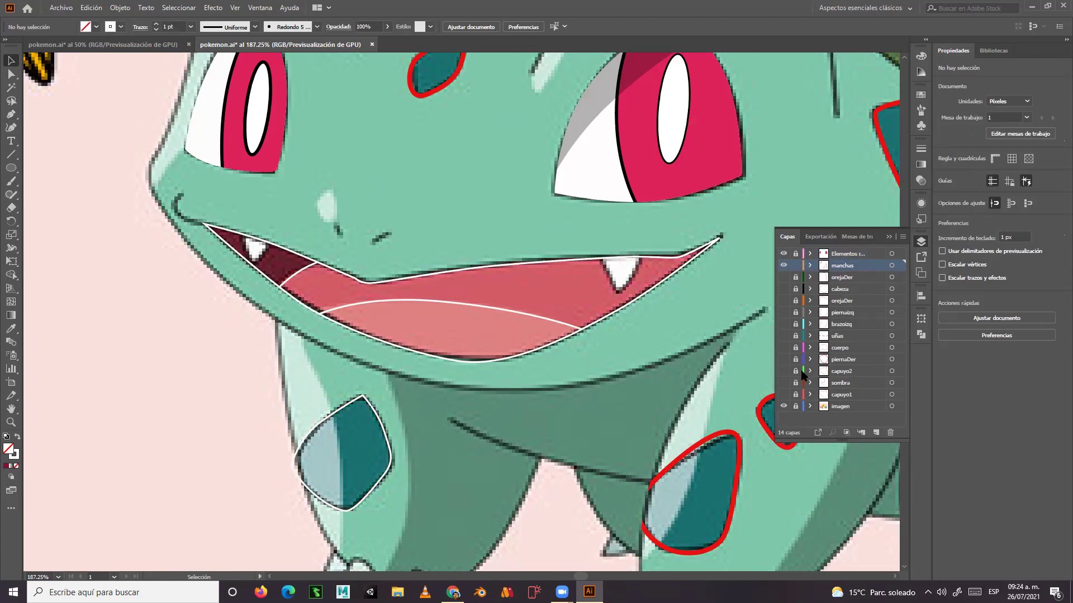
Show the cuerpo layer and select the body-shaped clipping group on the manchas layer.
left_click(796, 347)
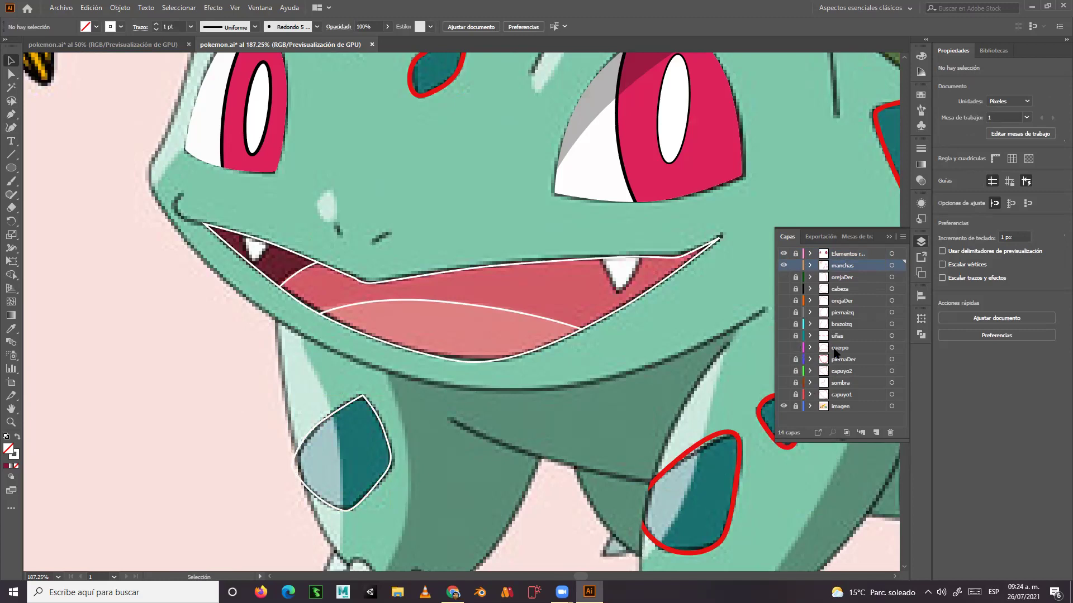
left_click(784, 349)
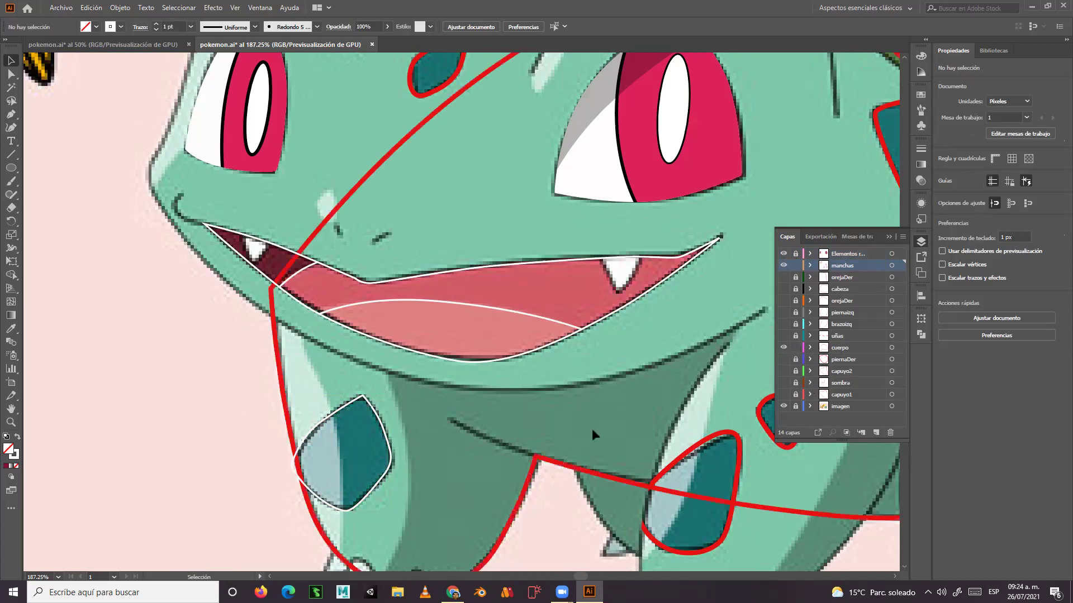
left_click(570, 471)
key("a")
key("v")
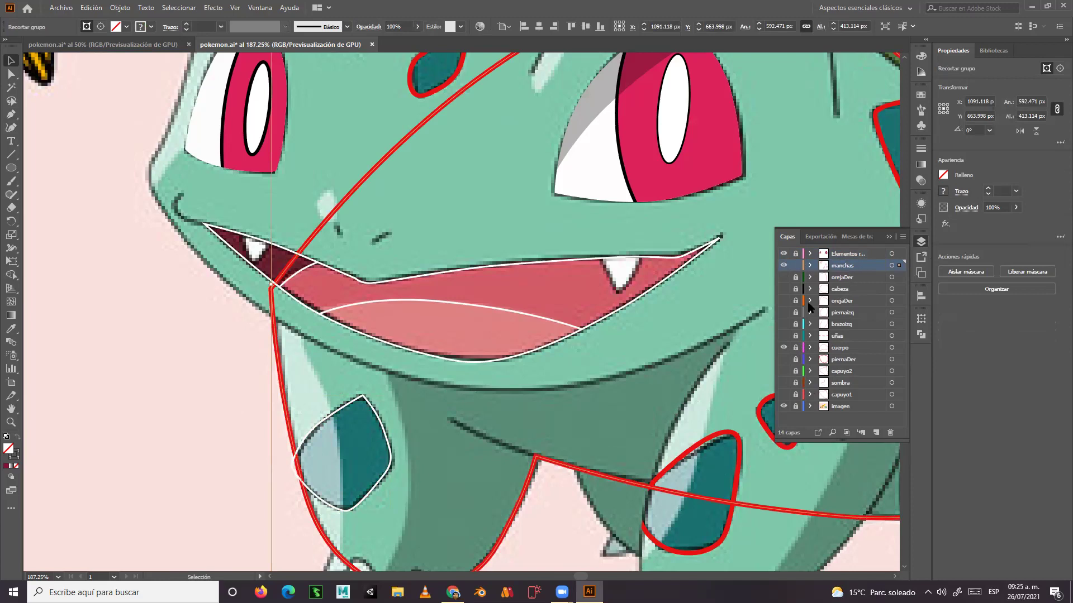
Try shifting the body-shaped clipping group a few pixels sideways.
left_click(276, 478)
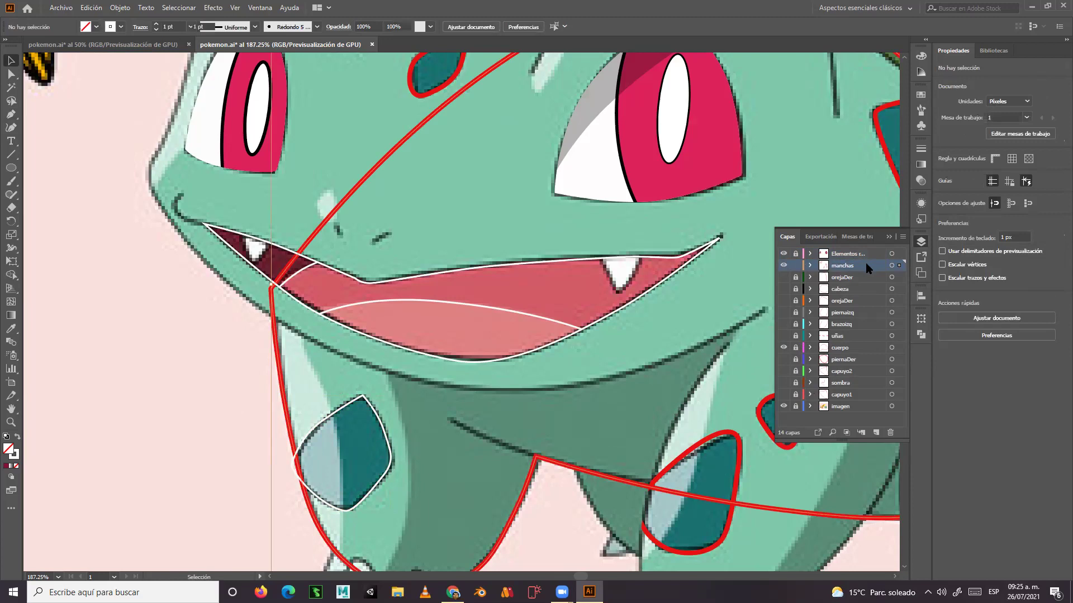
left_click(291, 461)
left_click(239, 465)
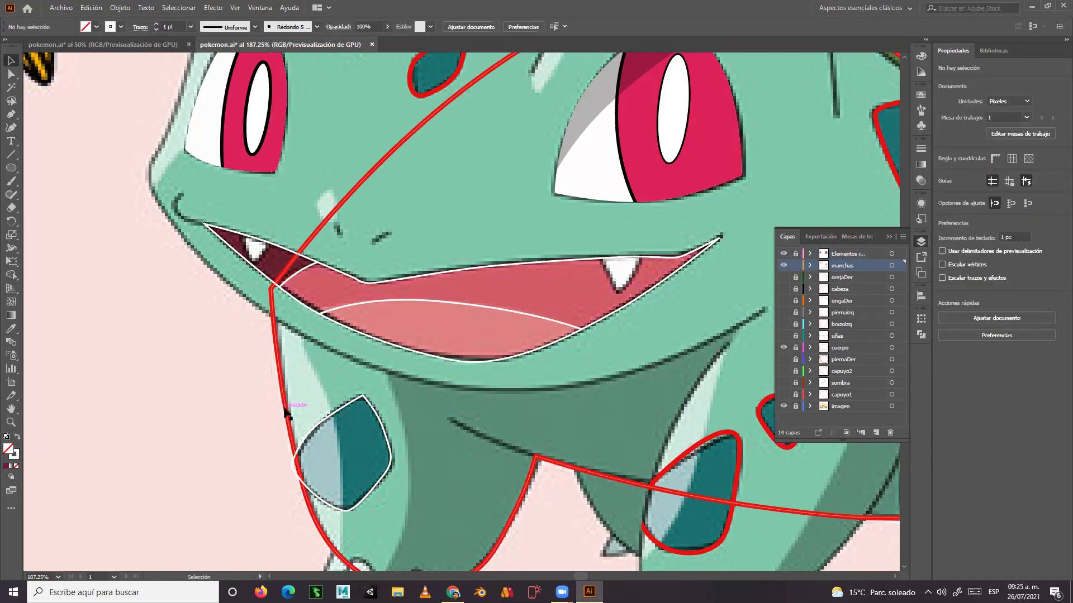
left_click(296, 407)
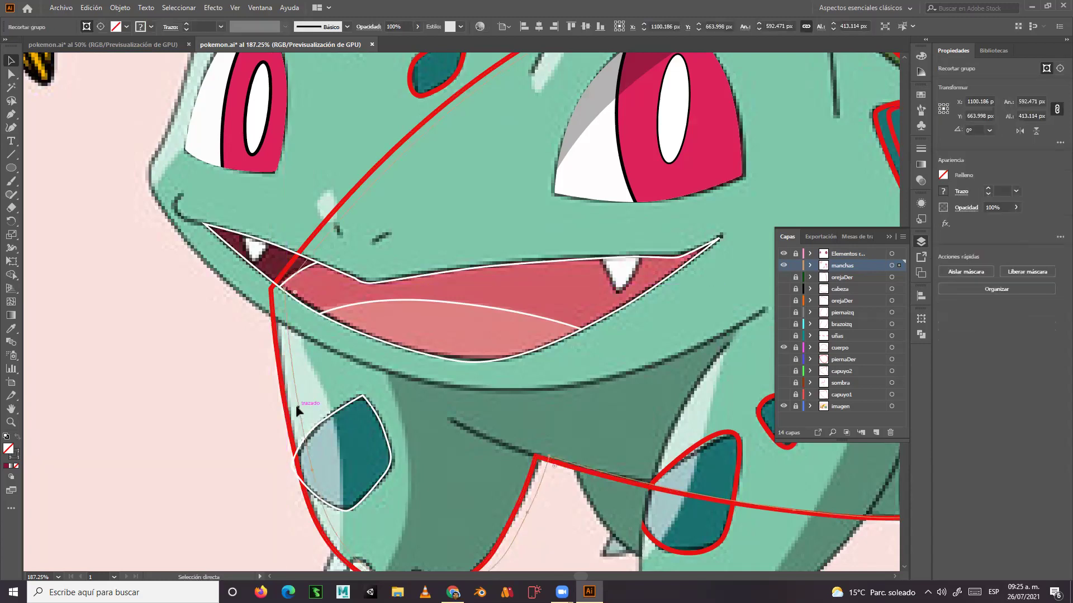
left_click_drag(296, 405, 304, 407)
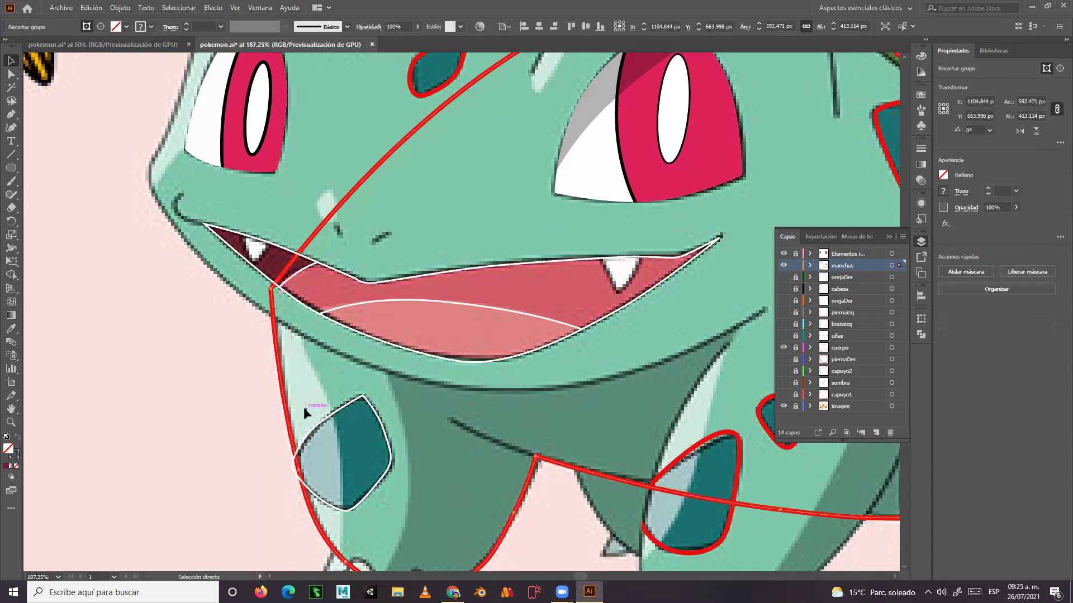
Try to make a clipping mask from the white front-leg spot and the body-shaped clipping group.
key("v")
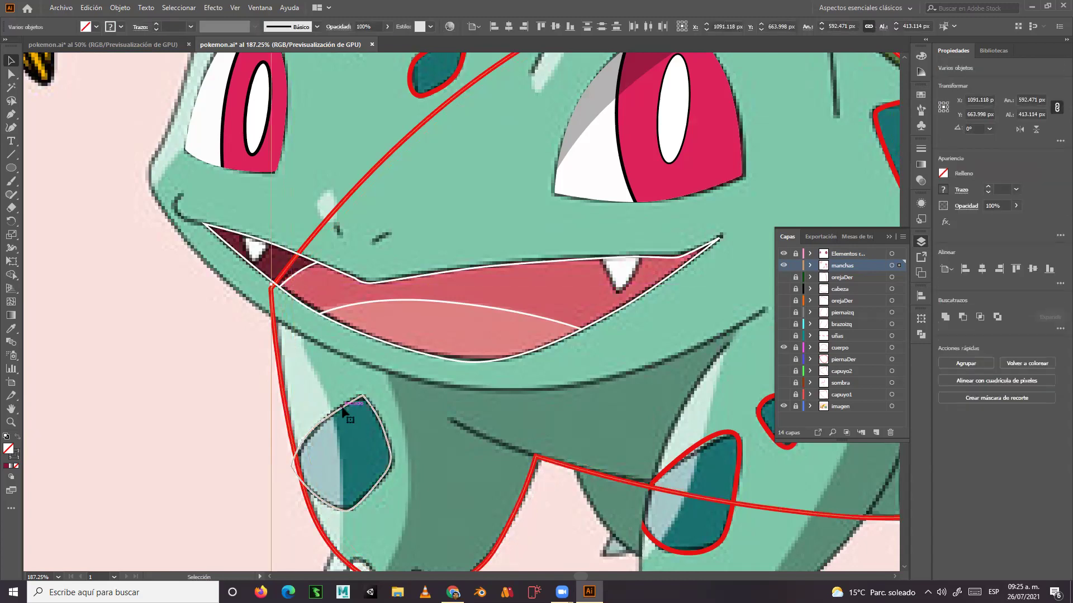
right_click(343, 410)
left_click(390, 323)
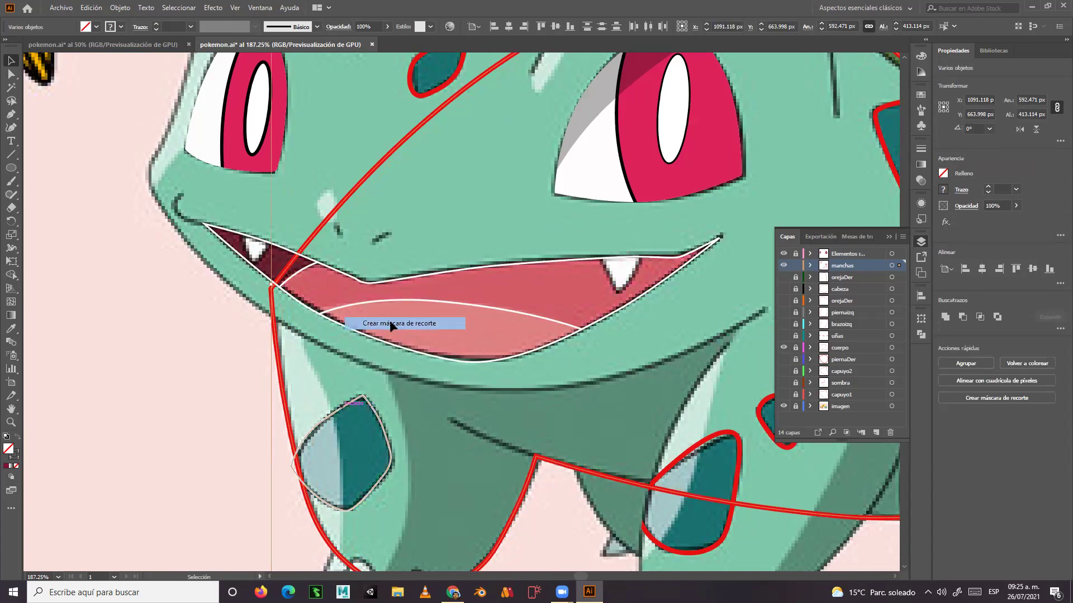
left_click(216, 427)
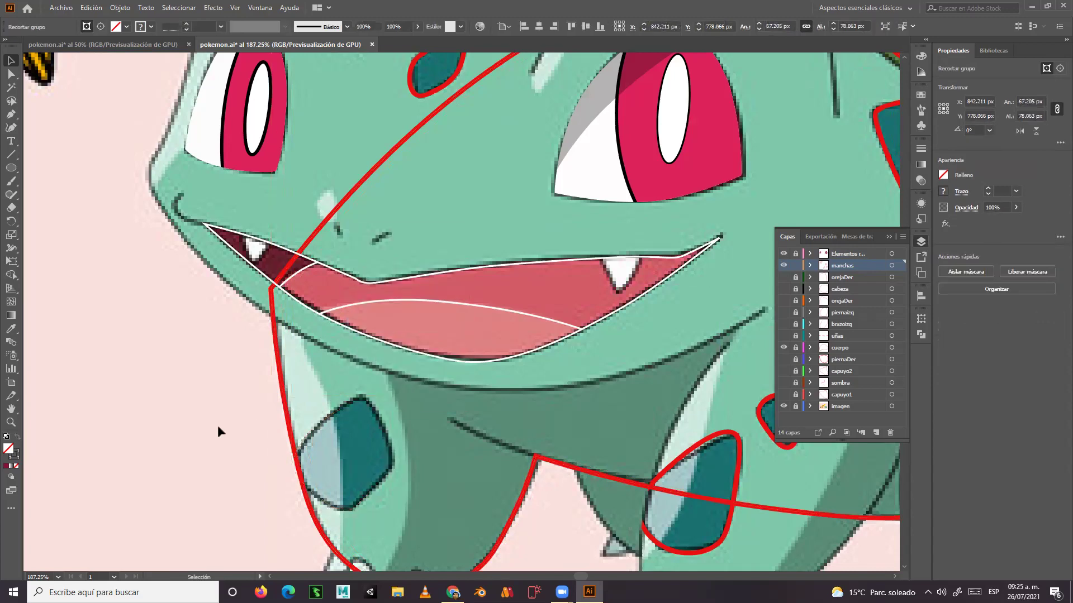
Apply the neighbouring leg spot's red 3 pt stroke to the masked front-leg spot with the Eyedropper.
left_click(334, 417)
left_click(10, 328)
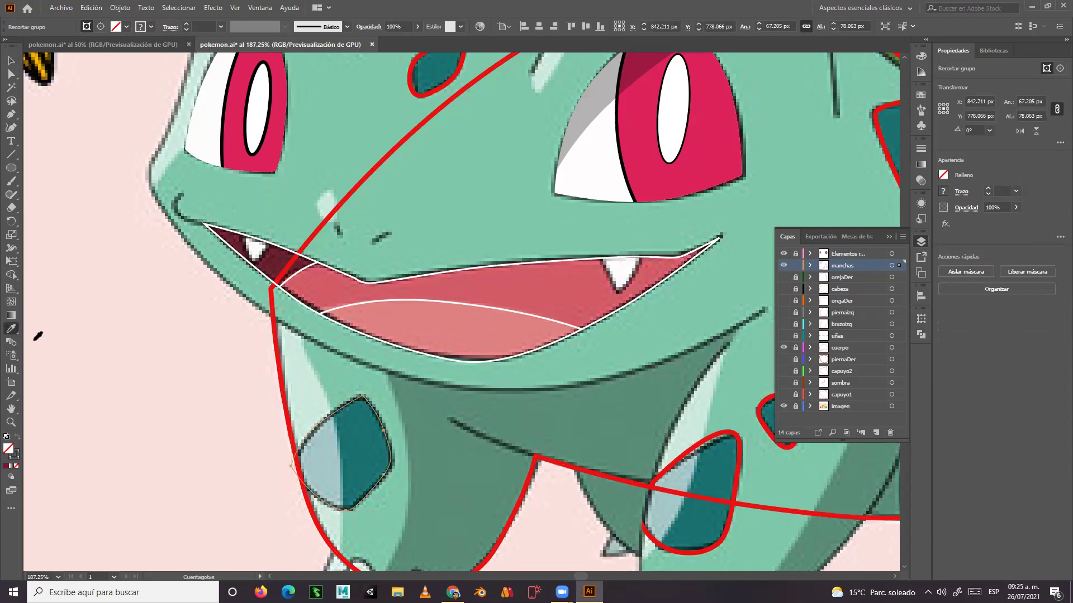
left_click(650, 449)
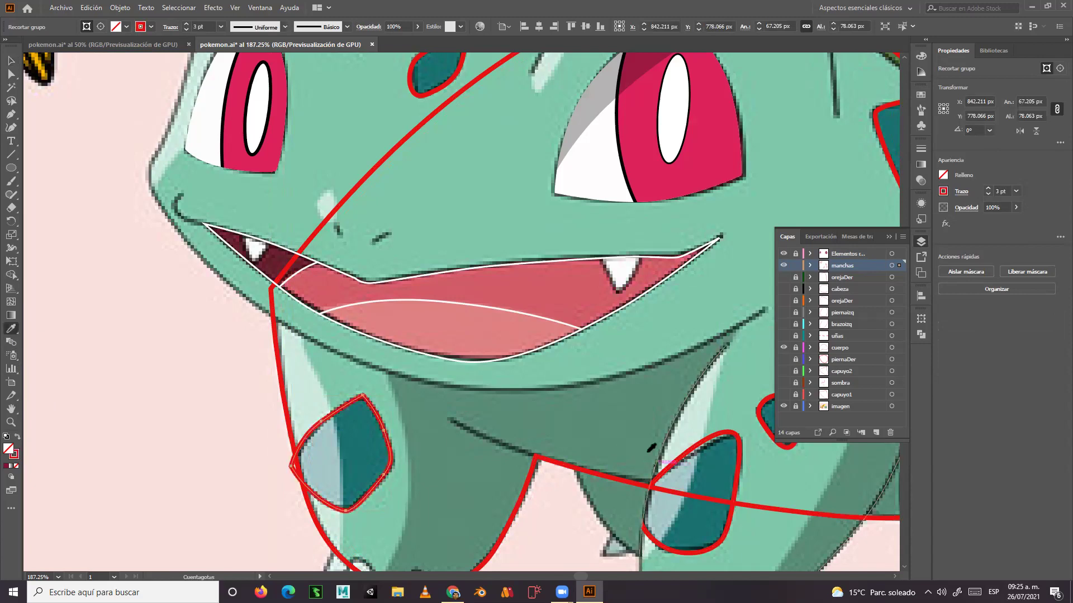
left_click(11, 60)
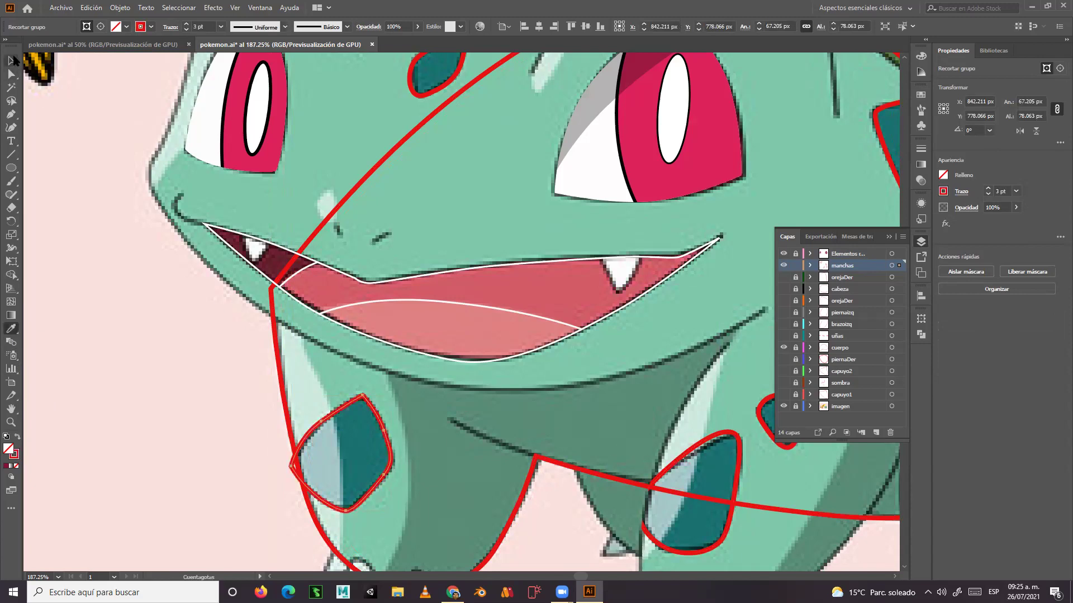
Try moving the masked front-leg spot off the leg, and undo back to the unmasked white outline.
left_click(105, 266)
left_click_drag(336, 413, 186, 408)
key("ctrl+z")
left_click(185, 408)
key("v")
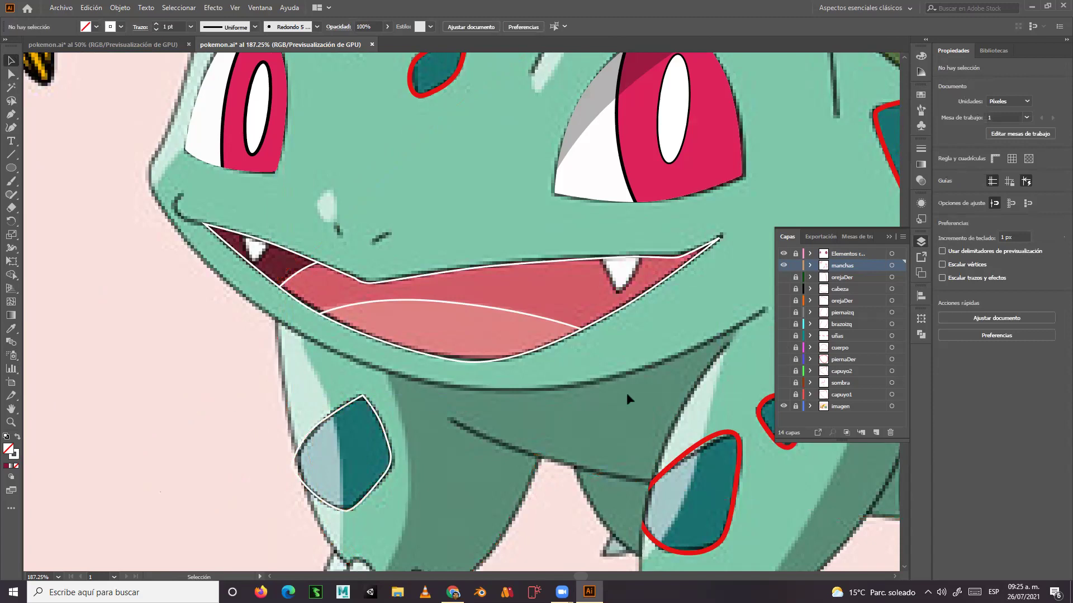
Show the cuerpo layer again and pick out the body-shaped clipping group on the manchas layer.
left_click(783, 348)
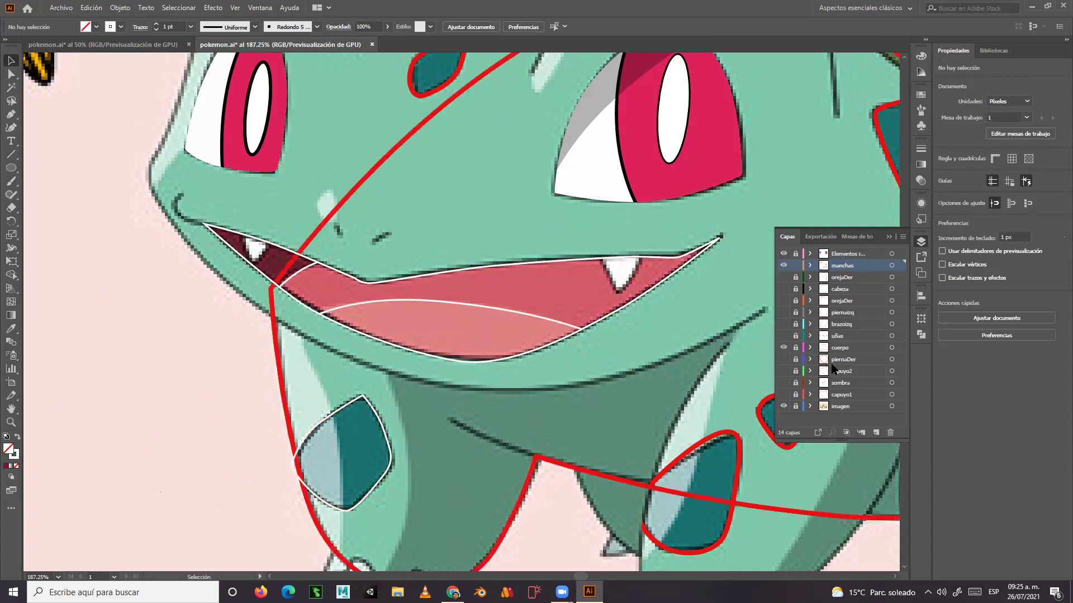
left_click(783, 347)
left_click(836, 352)
left_click(796, 347)
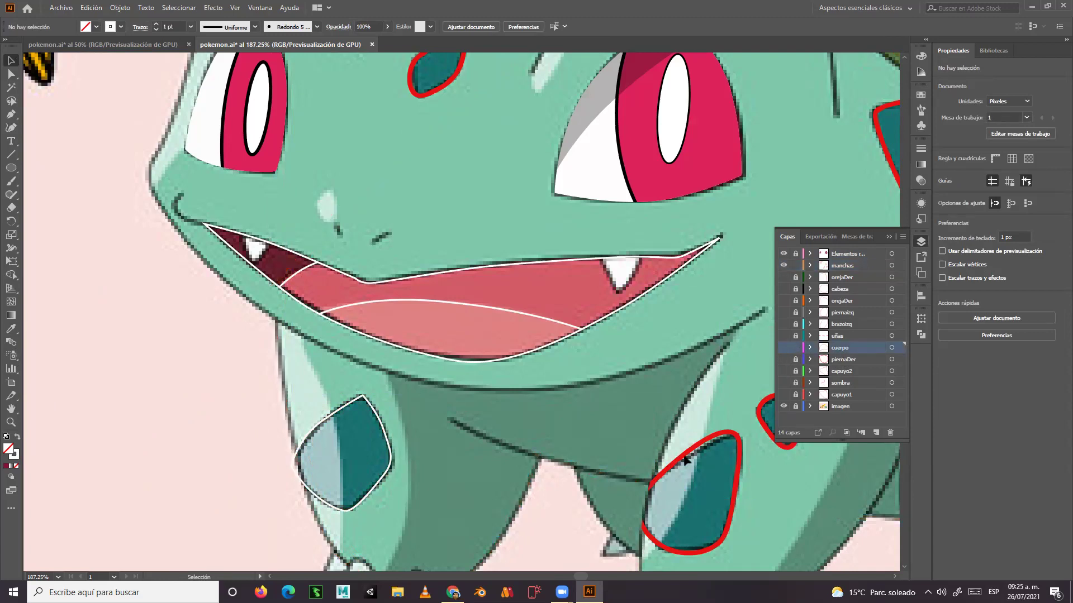
left_click(783, 347)
left_click(570, 471)
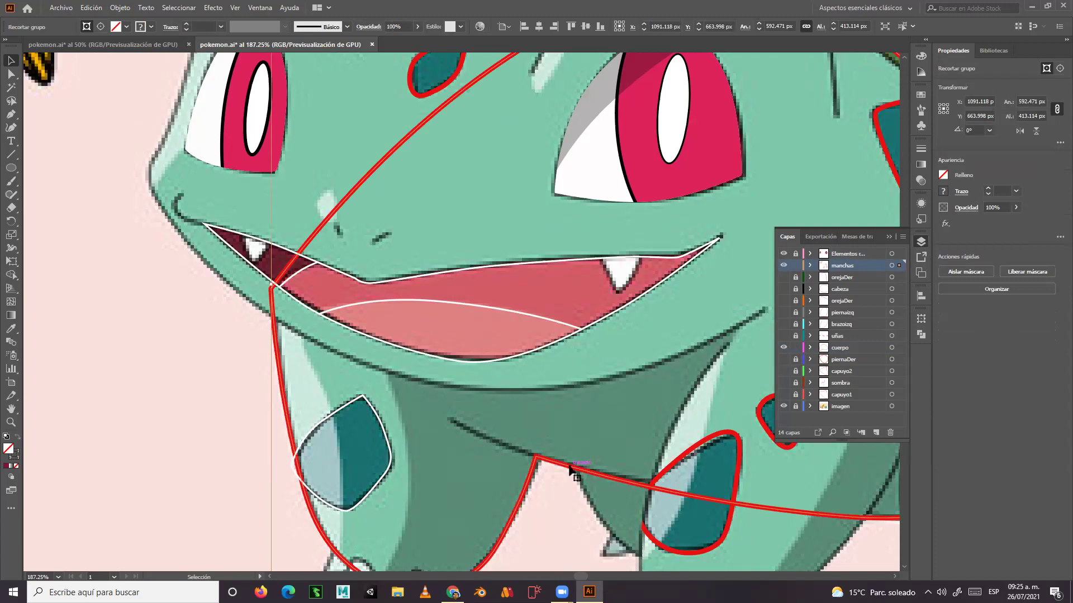
key("a")
key("v")
left_click(795, 266)
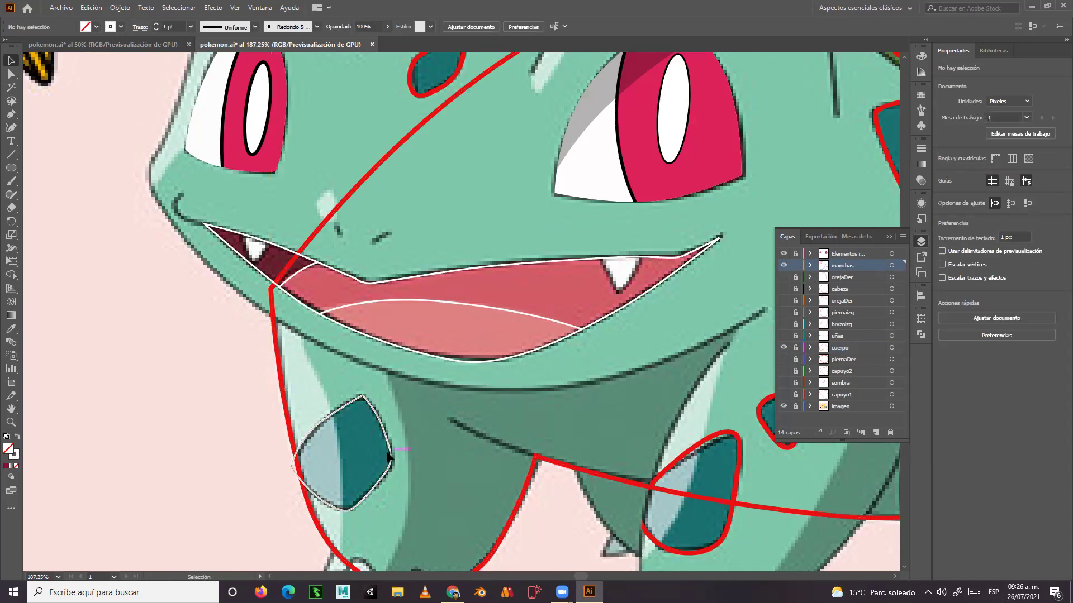
Copy the neighbouring leg spot's red 3 pt stroke onto the white front-leg spot outline with the Eyedropper.
left_click(389, 452)
left_click(10, 328)
left_click(676, 465)
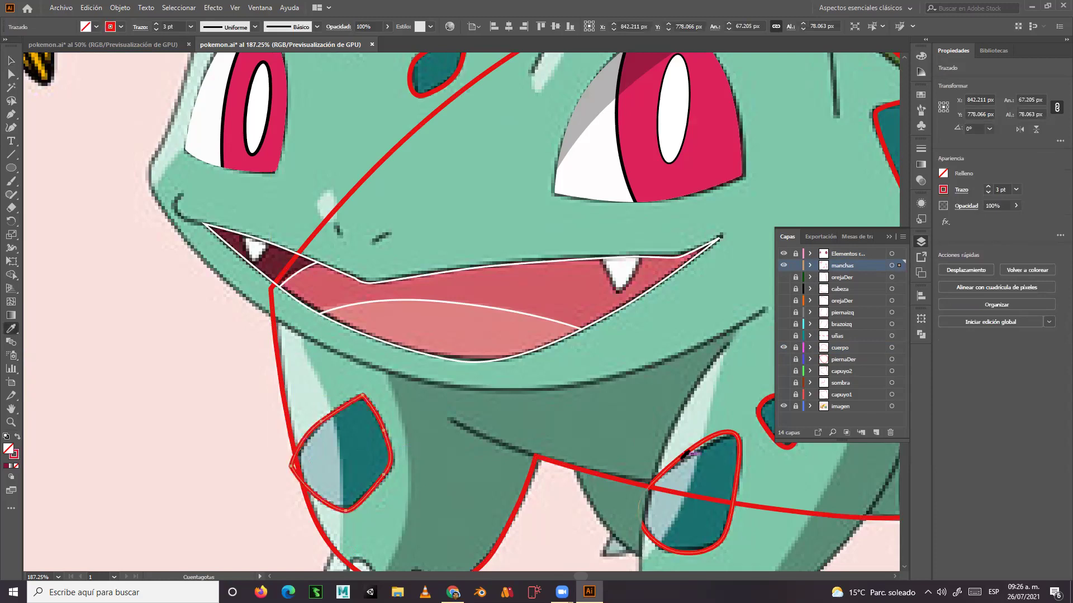
left_click(10, 60)
left_click(140, 342)
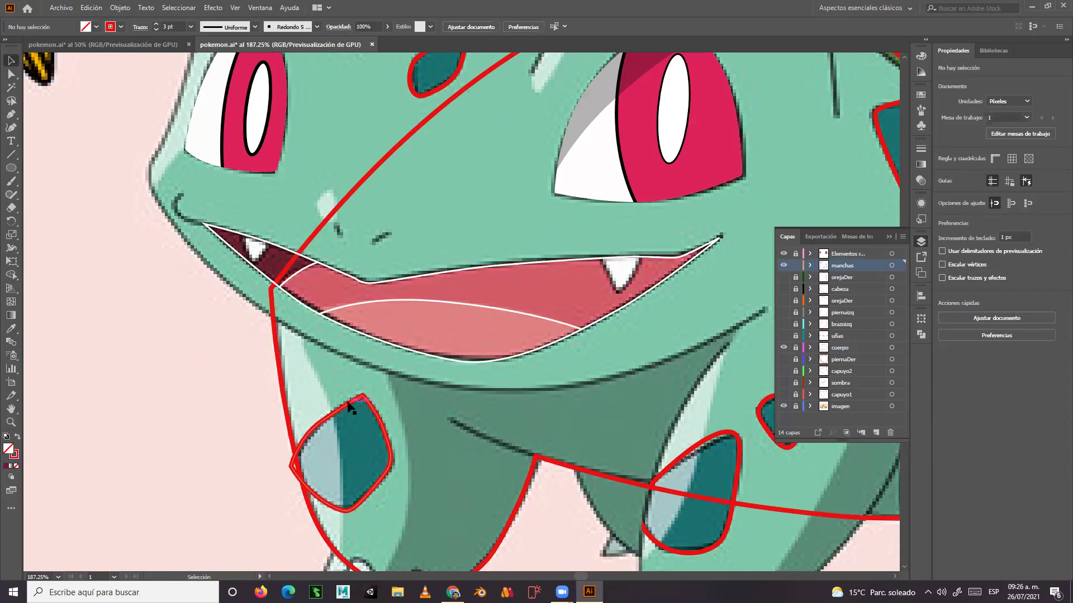
Set the stroke of the body-shaped clipping group to green 26c660.
left_click(391, 400)
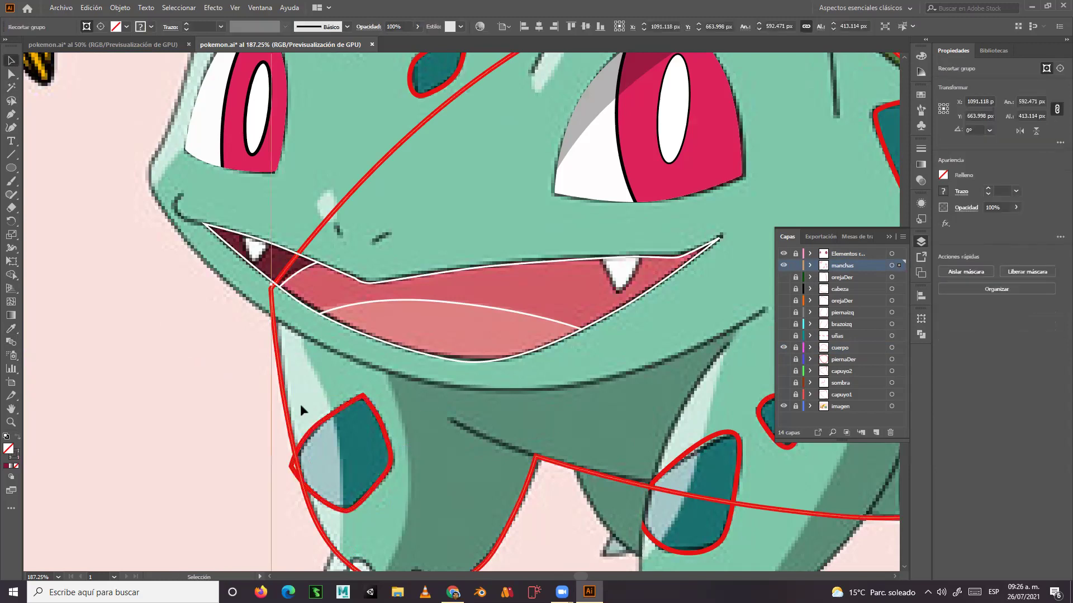
left_click(6, 466)
double_click(12, 452)
left_click(236, 291)
left_click(193, 234)
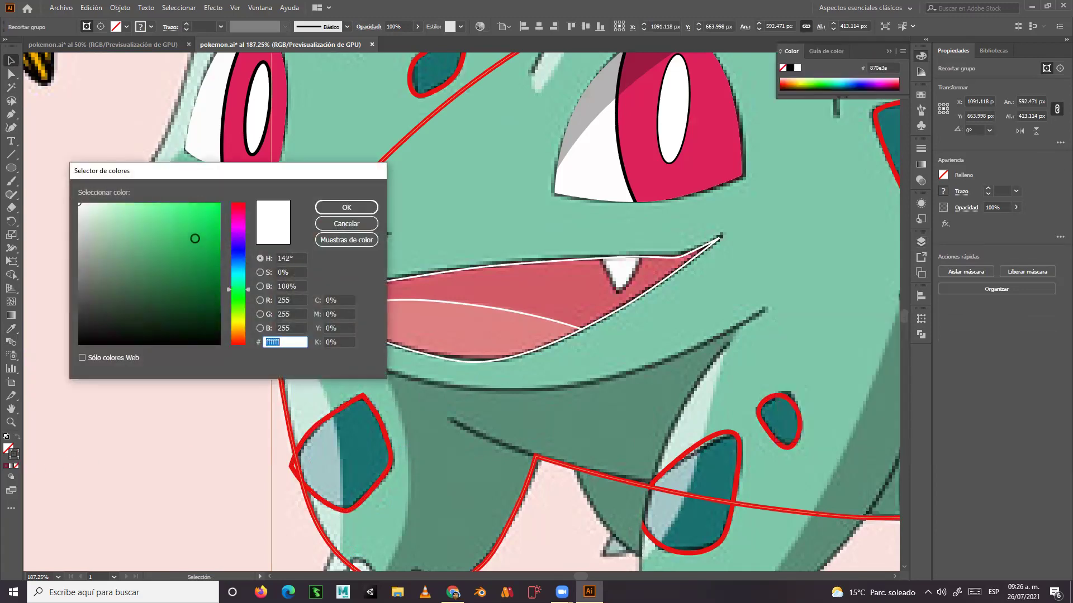
left_click(346, 207)
left_click(199, 377)
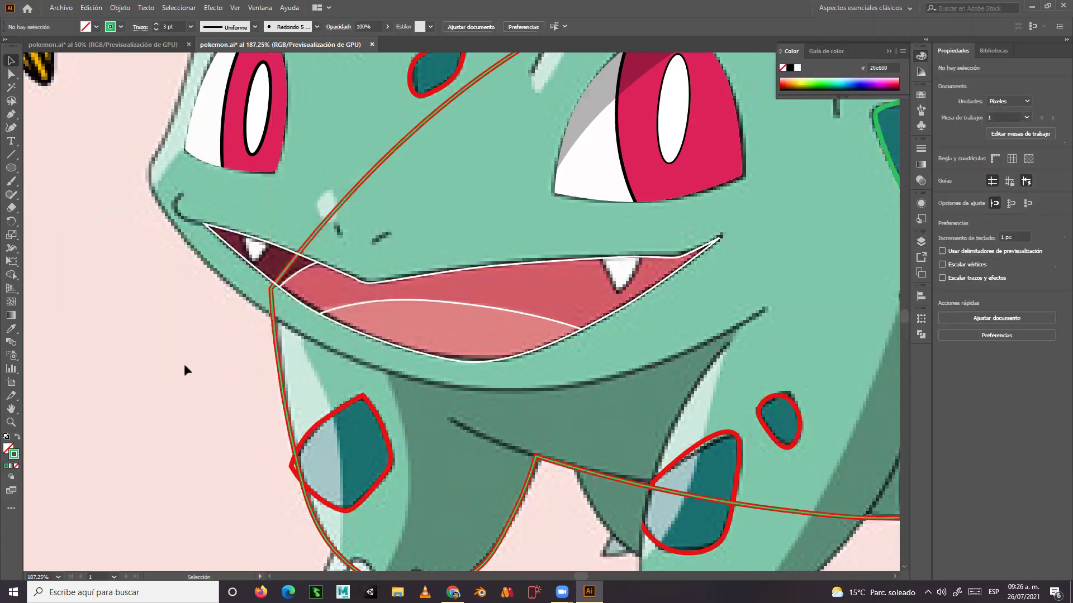
Create a clipping mask that confines the red front-leg spot to the body outline.
left_click(295, 460)
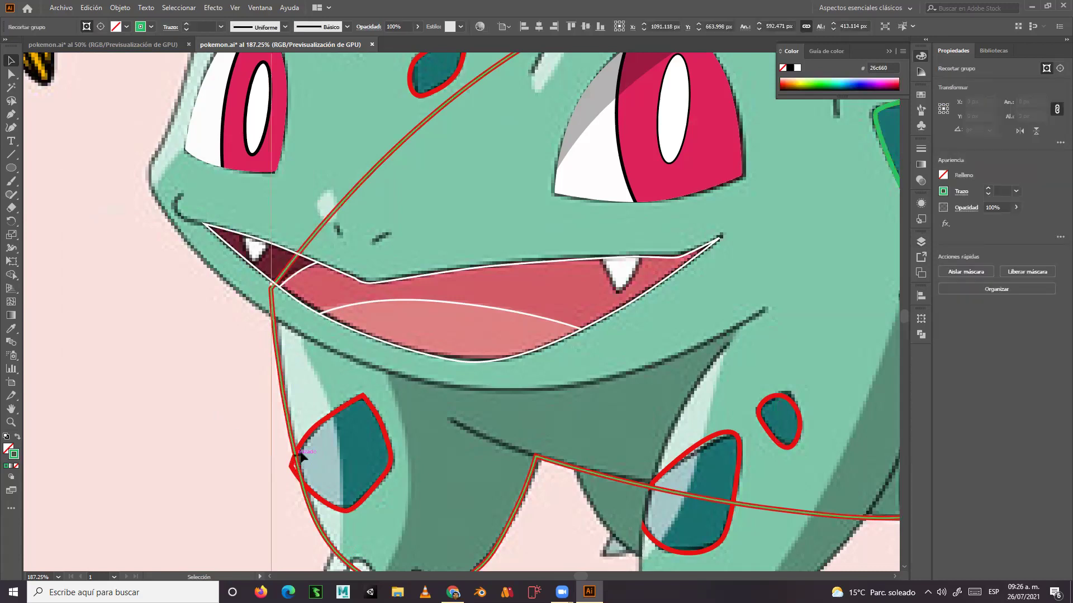
right_click(334, 414)
left_click(404, 327)
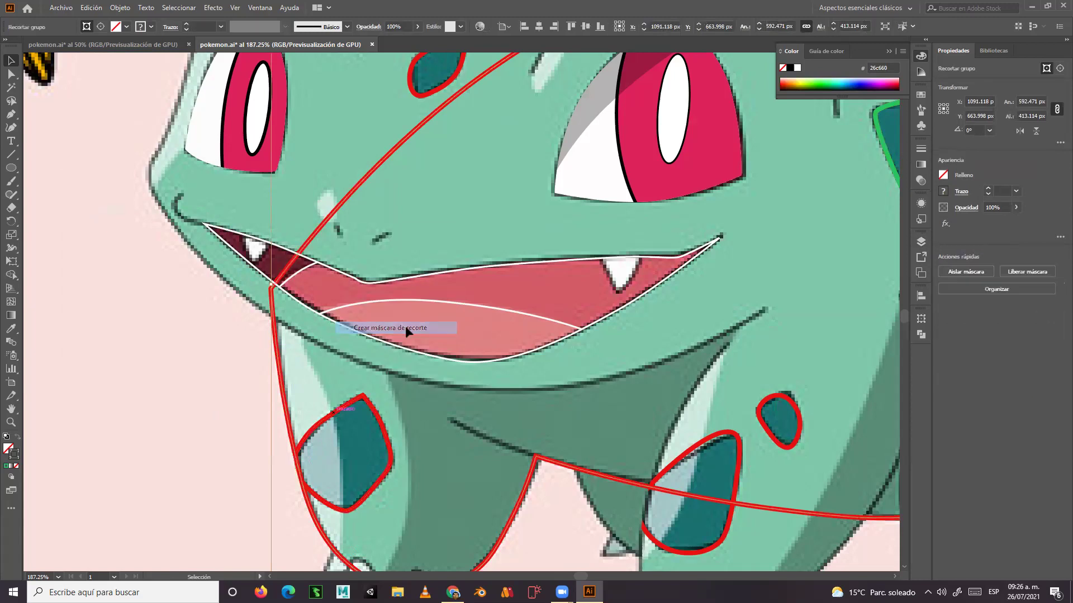
left_click(196, 434)
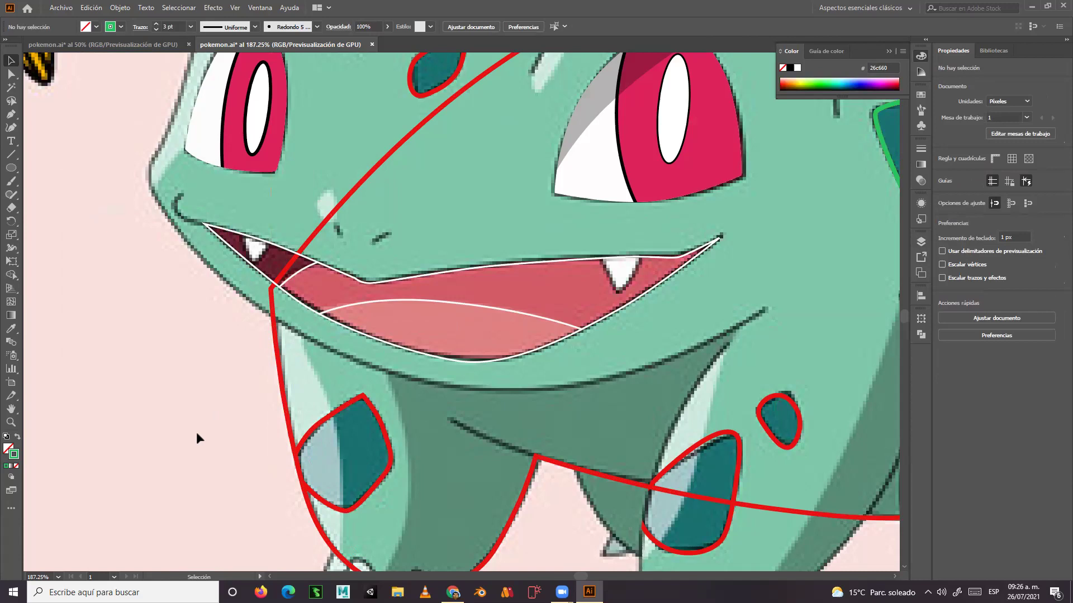
Show all the hidden Bulbasaur layers, from orejaDer down to capuyo1, with the whole character in view at 100%.
key("ctrl+minus")
key("ctrl+minus")
key("ctrl+minus")
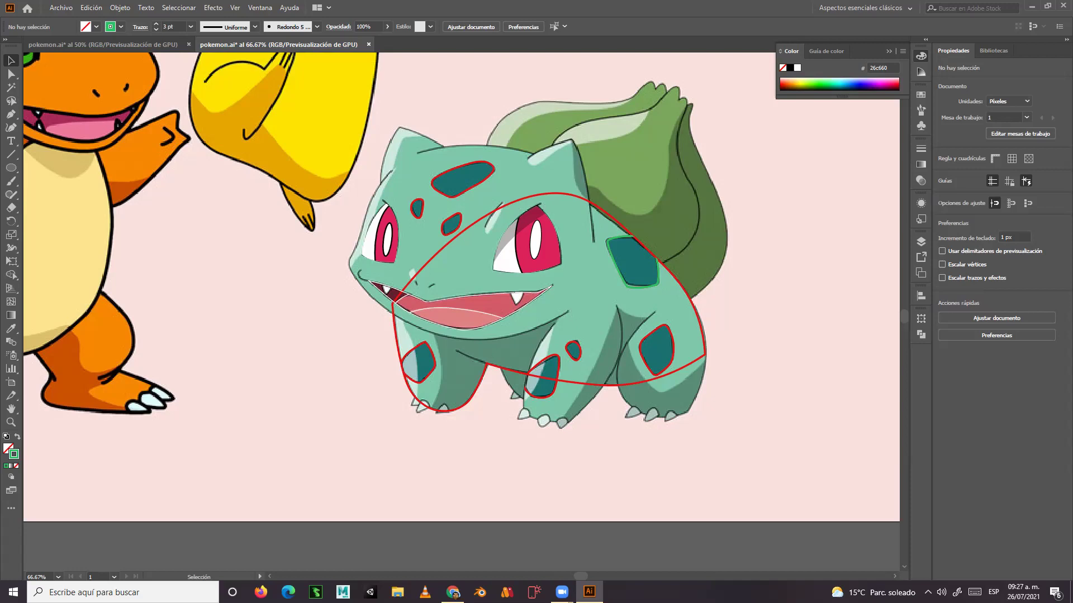
left_click(11, 423)
left_click(430, 205)
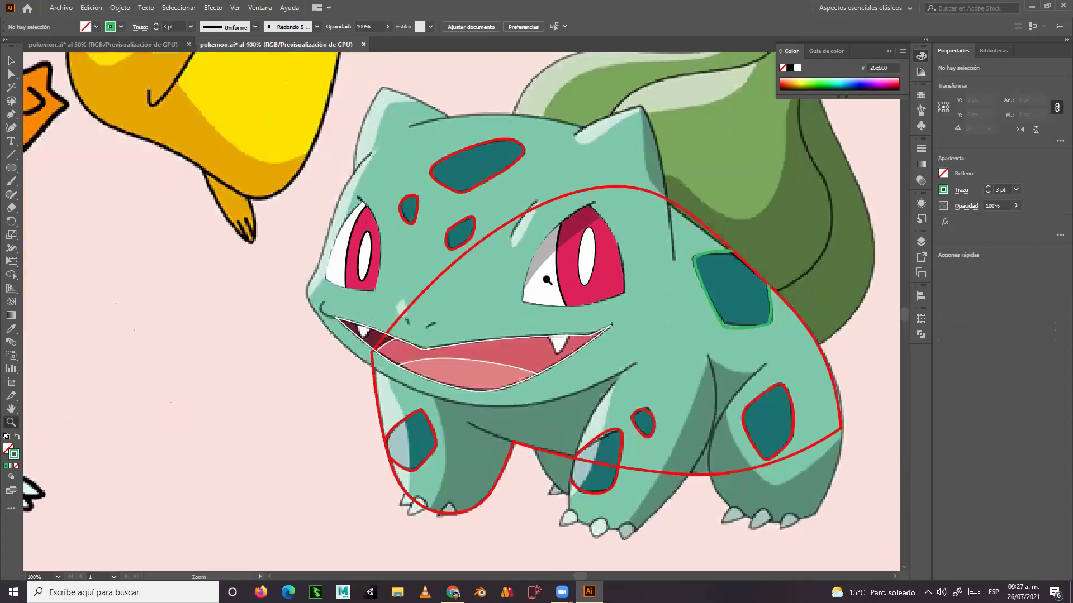
left_click_drag(601, 339, 508, 370)
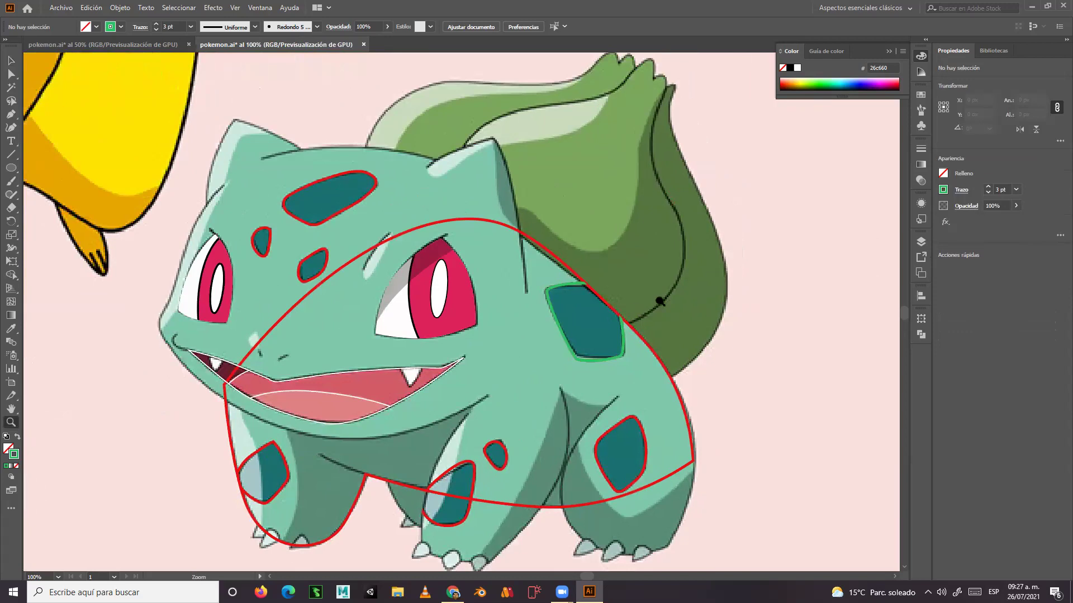
left_click(919, 244)
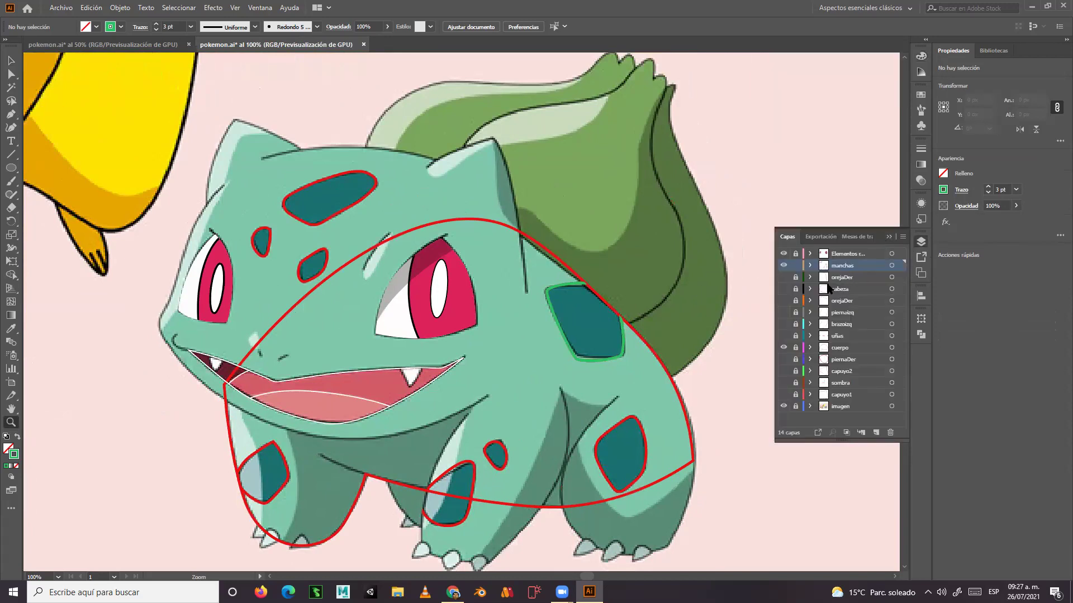
left_click_drag(784, 278, 784, 396)
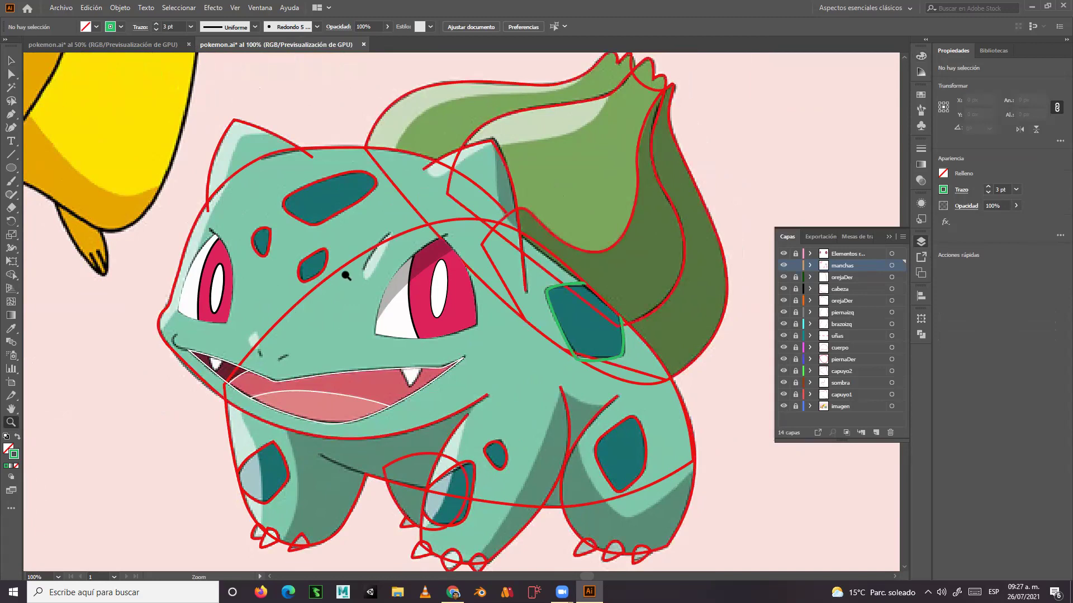
left_click(12, 60)
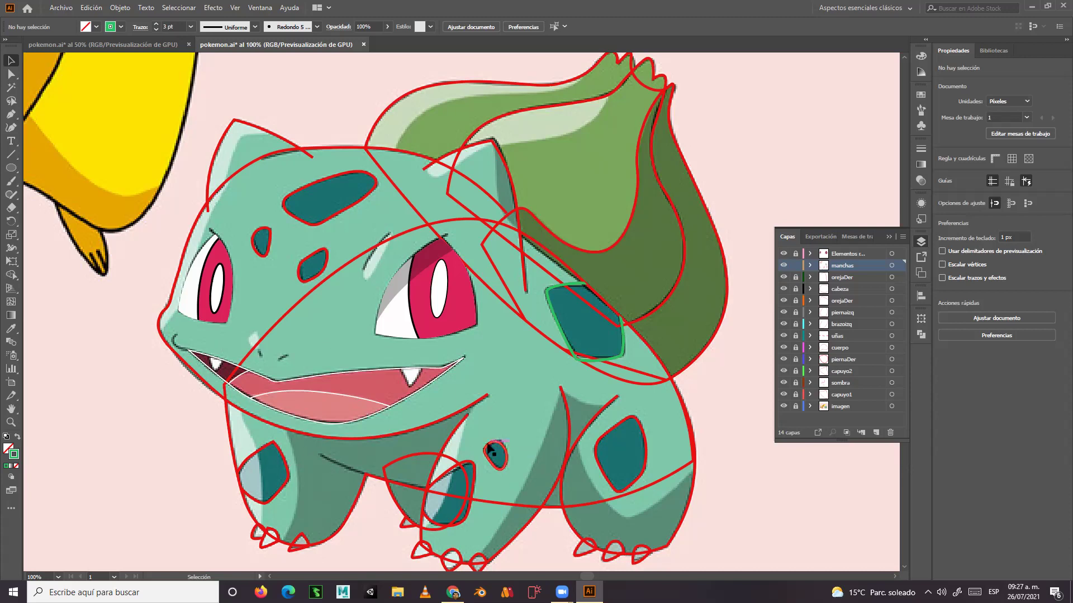
Add a new layer directly above cuerpo and leave only the cuerpo, capuyo1 and imagen layers visible.
left_click(853, 349)
left_click(875, 433)
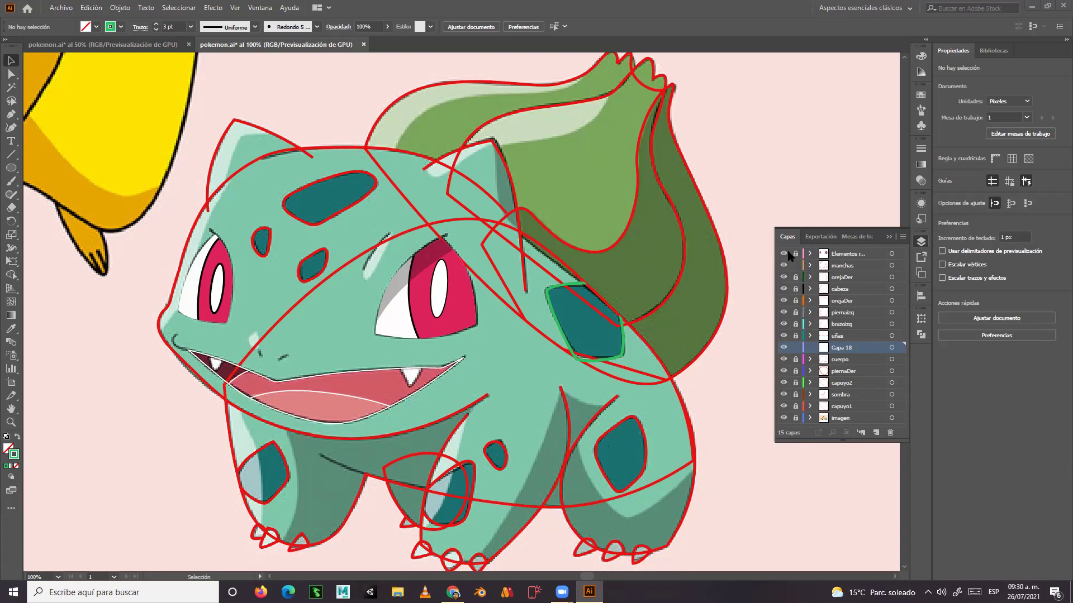
left_click_drag(783, 254, 784, 267)
left_click_drag(784, 345, 782, 384)
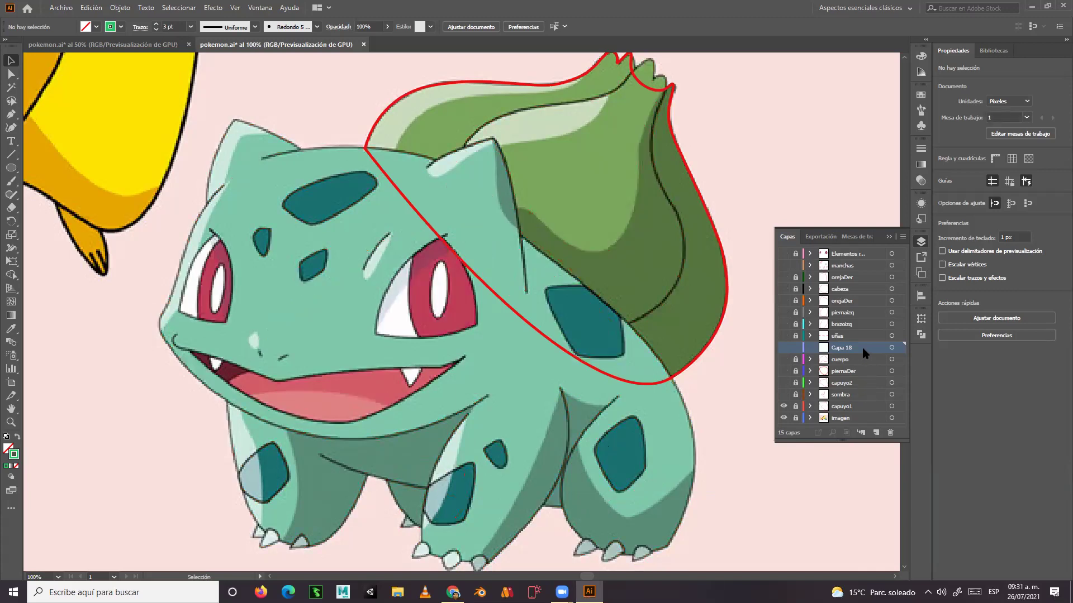
left_click(784, 359)
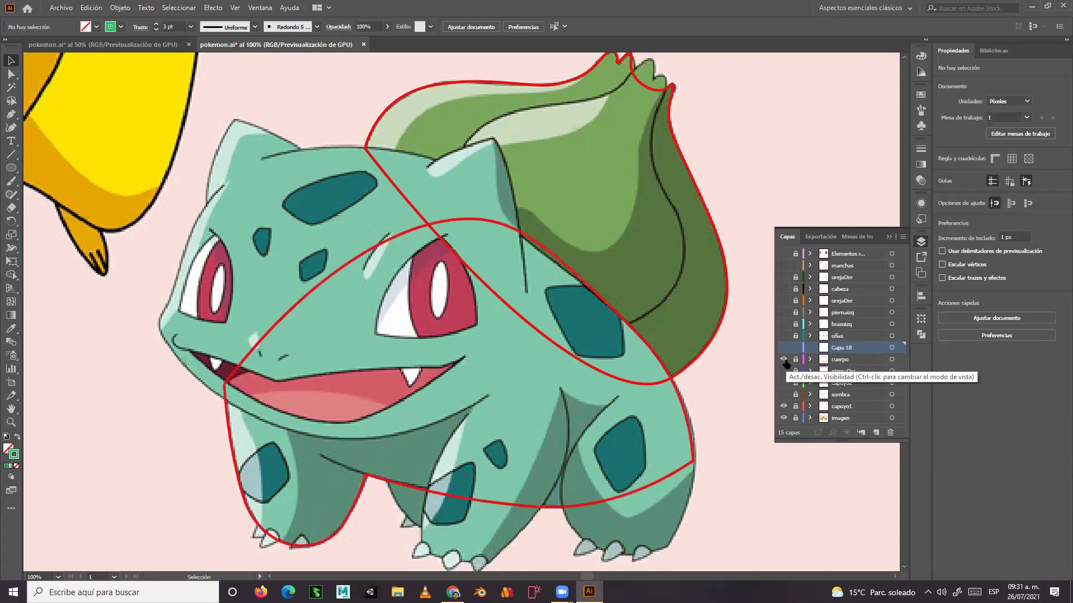
Hide the capuyo1 layer and unlock the cuerpo layer.
left_click(784, 406)
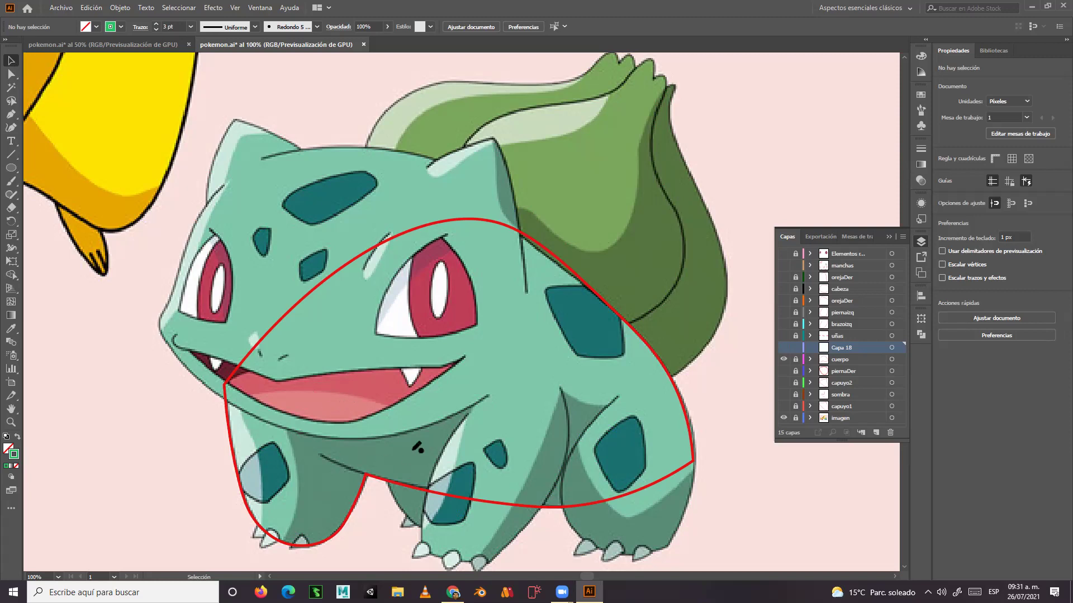
left_click(796, 359)
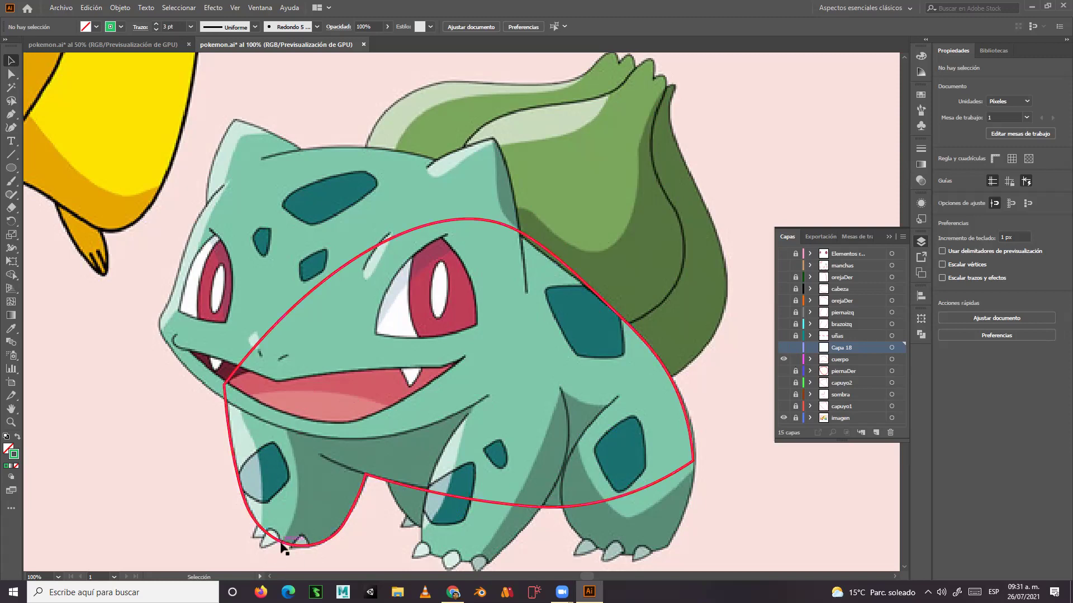
scroll(334, 511, "down", 3)
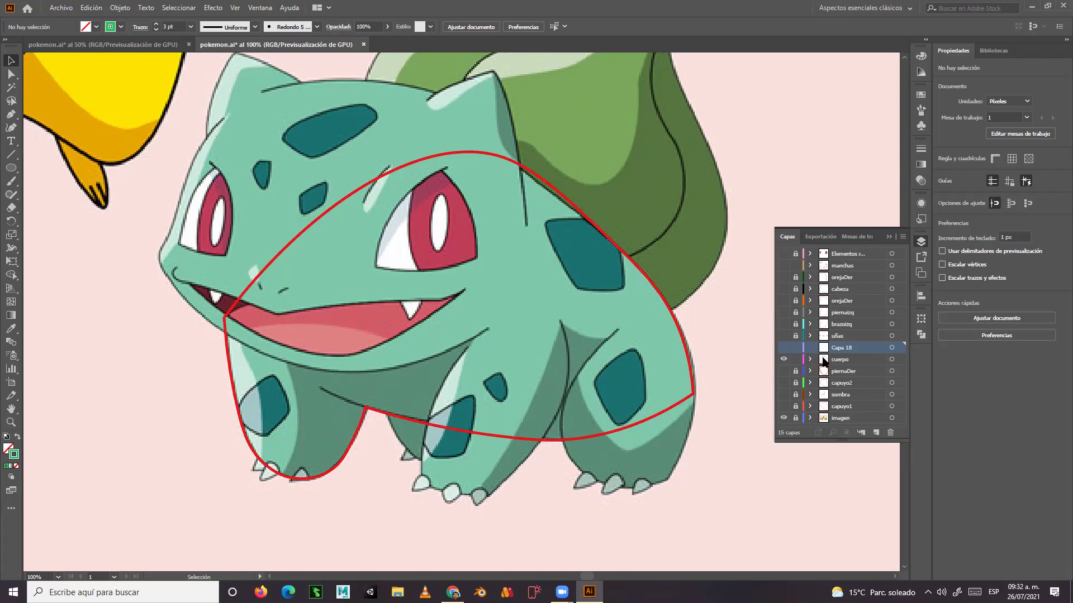
Delete the empty Capa 18 layer so that cuerpo becomes the active layer.
left_click(10, 115)
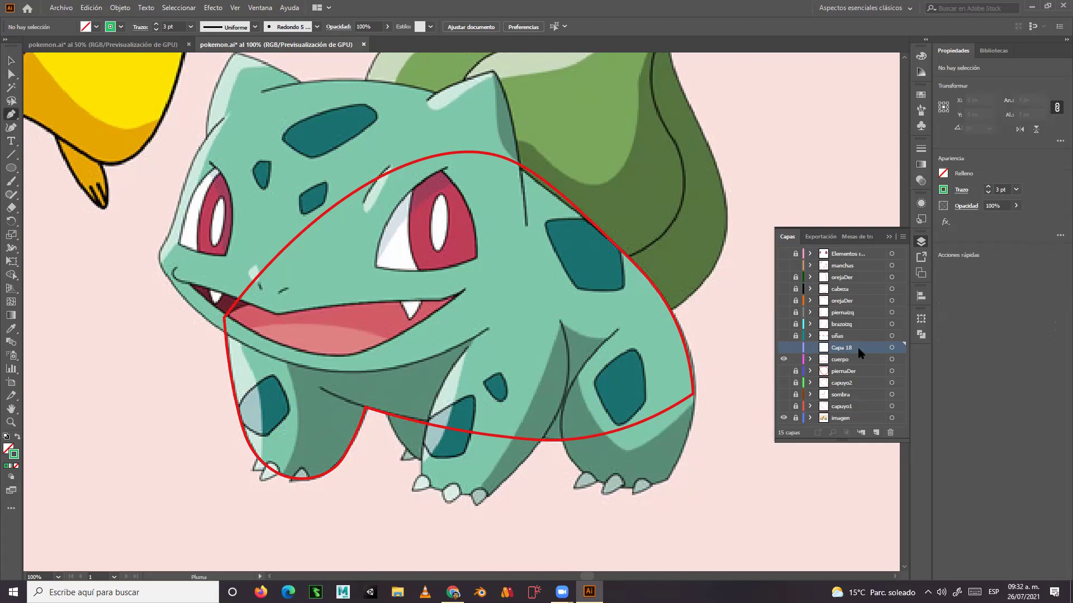
left_click(851, 361)
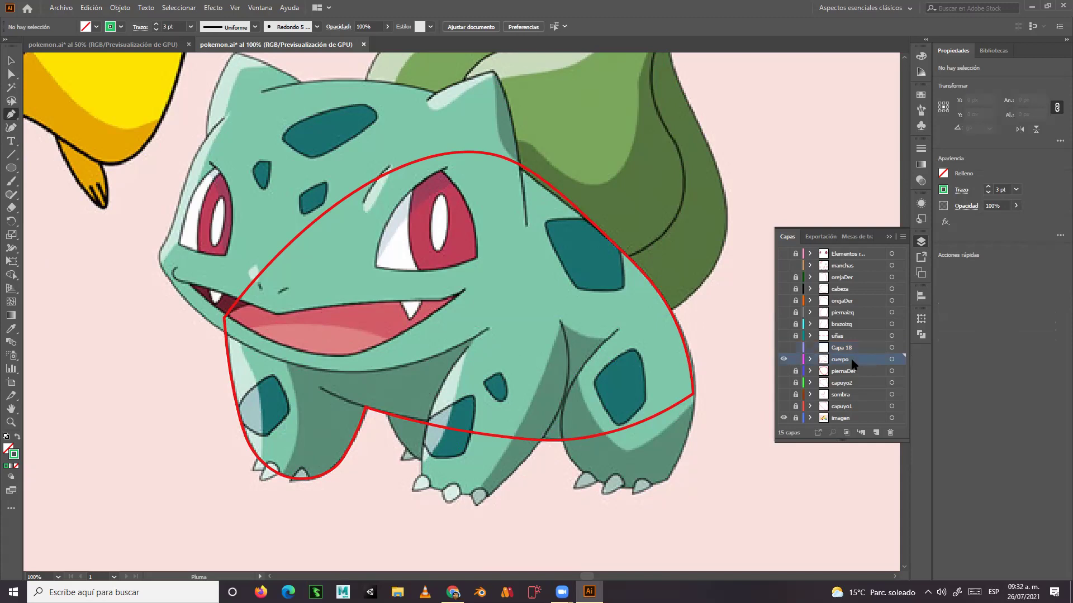
left_click(861, 348)
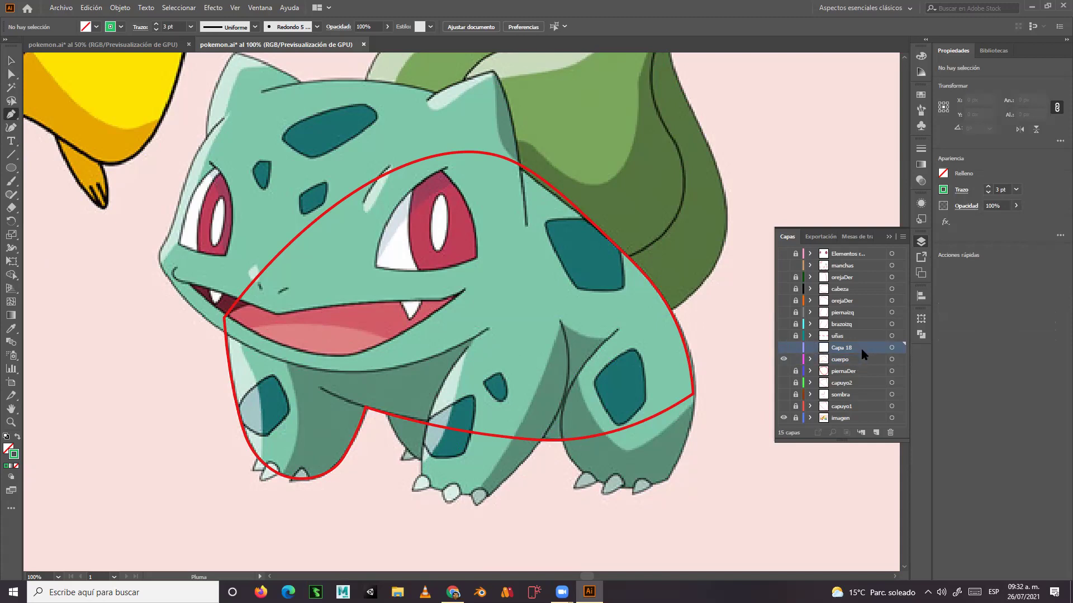
left_click(891, 434)
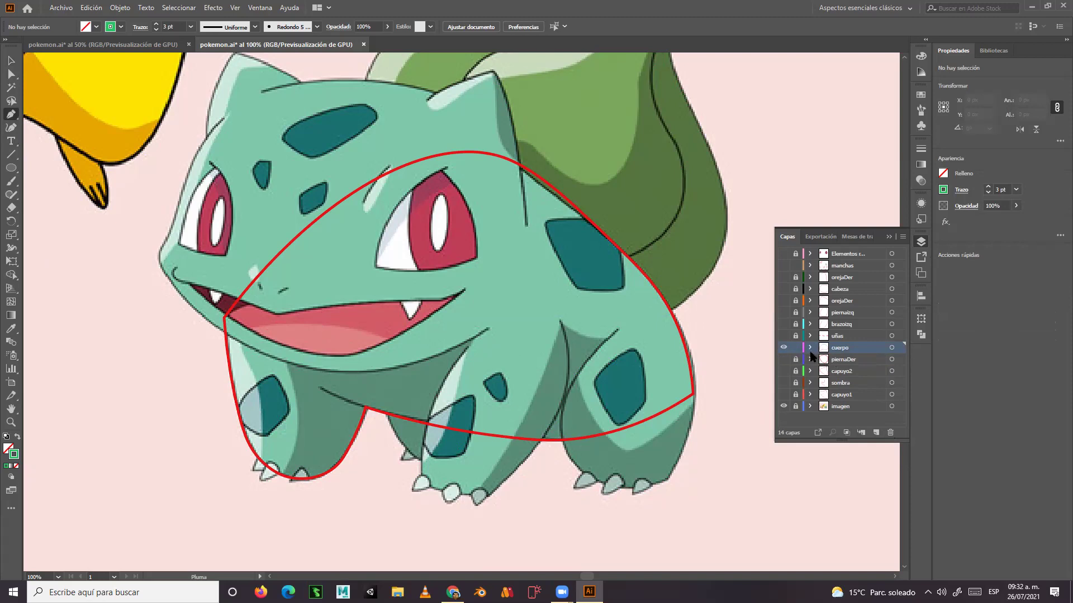
Draw a closed shadow outline about 460 by 248 px with the Pen tool, following the front leg's inner shading and extending under the belly.
left_click(278, 351)
left_click(298, 417)
left_click_drag(296, 437, 294, 440)
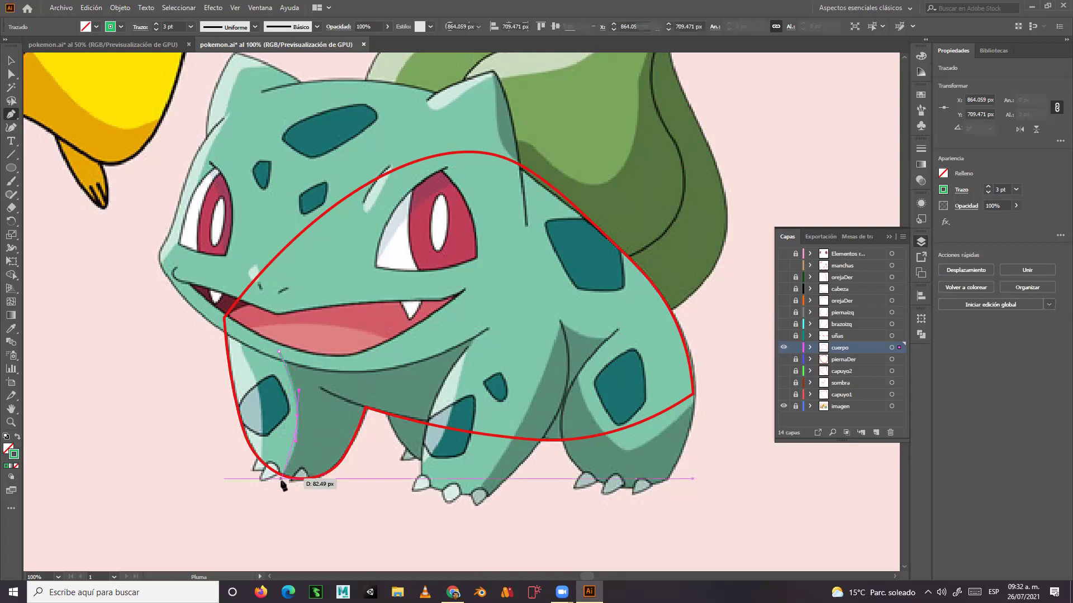
left_click_drag(273, 490, 247, 528)
left_click_drag(307, 505, 561, 324)
left_click(561, 323)
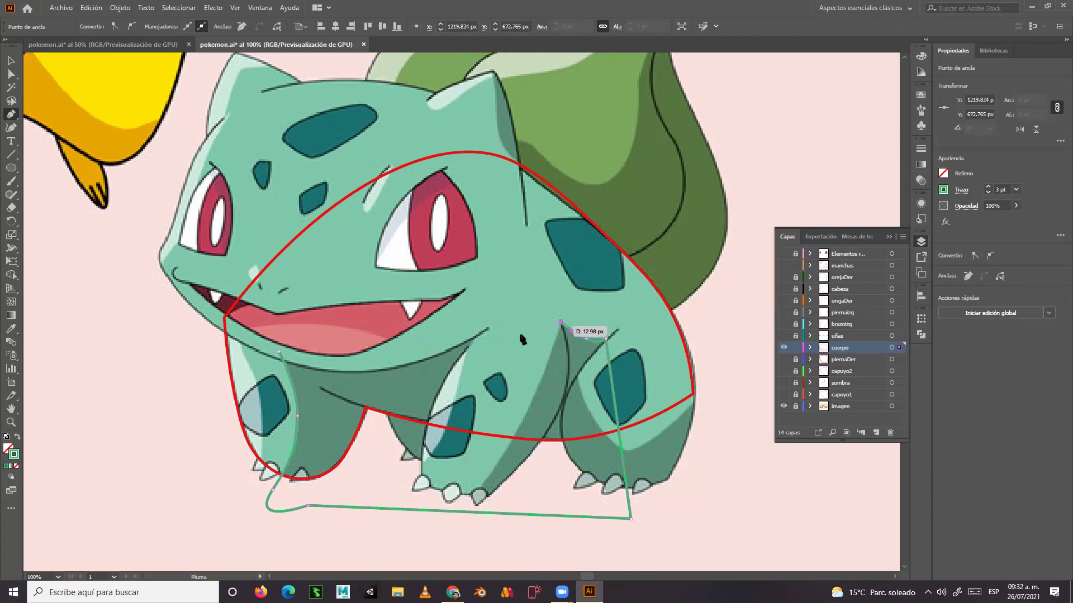
left_click(479, 323)
left_click(279, 351)
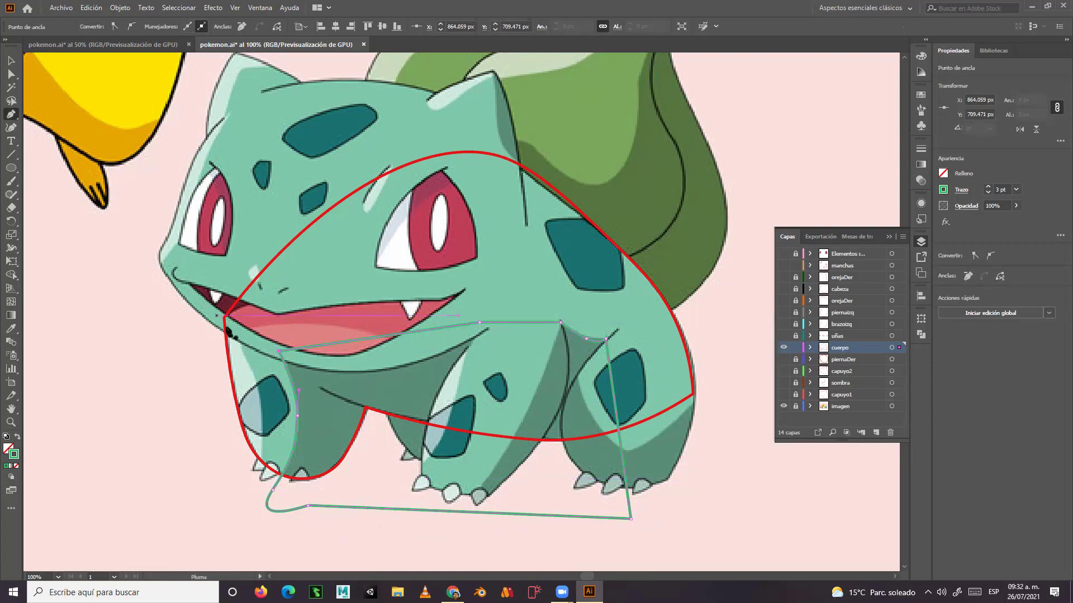
Draw a closed highlight outline with the Pen tool along the front leg's outer edge, extending beyond the body outline.
left_click(212, 292)
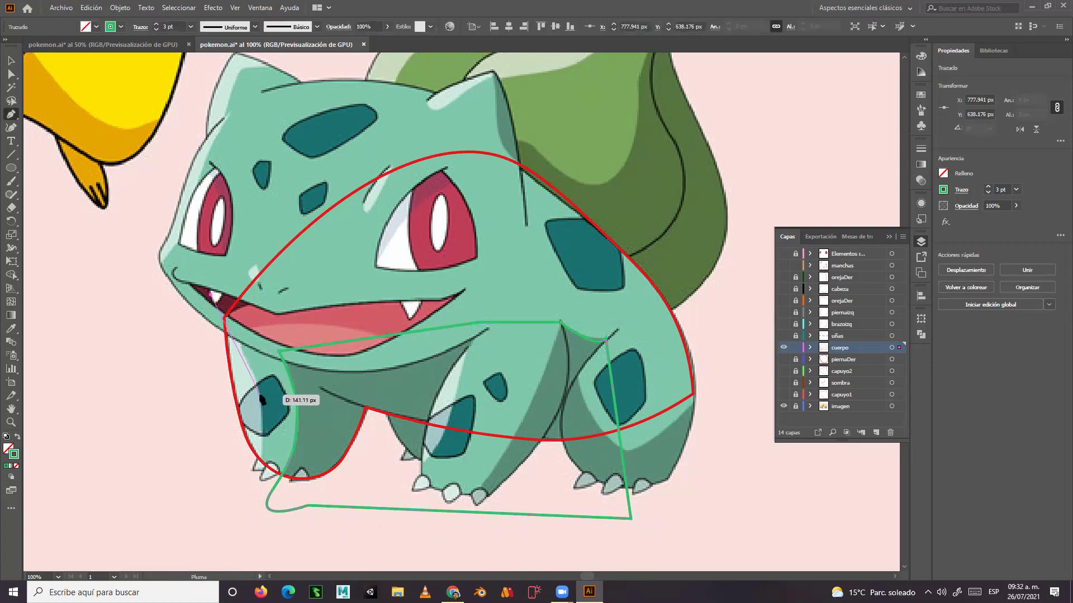
left_click_drag(266, 433, 266, 469)
left_click_drag(255, 507, 198, 507)
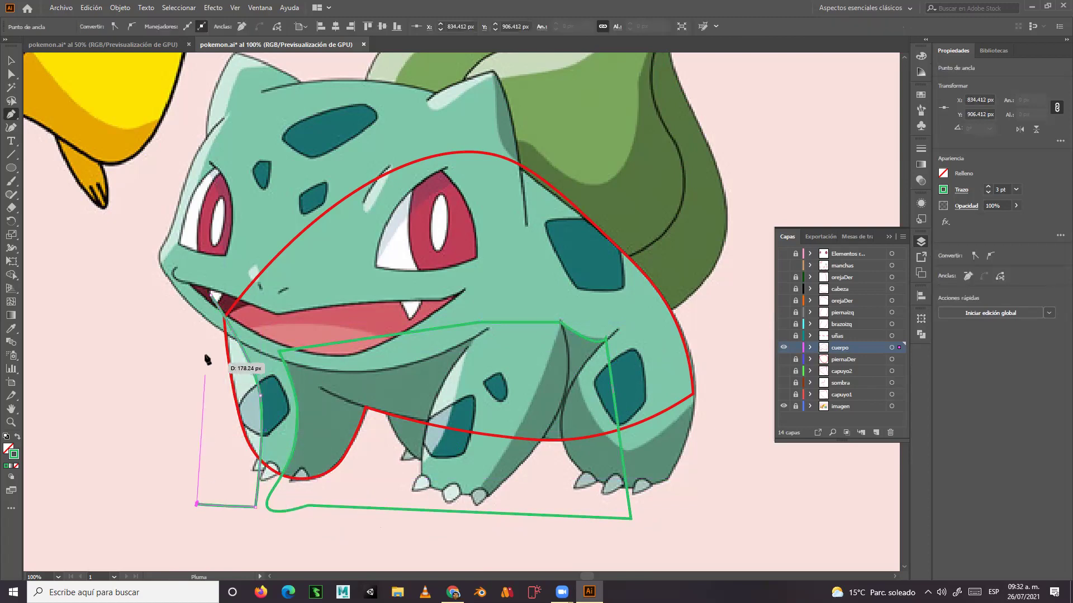
left_click(212, 295)
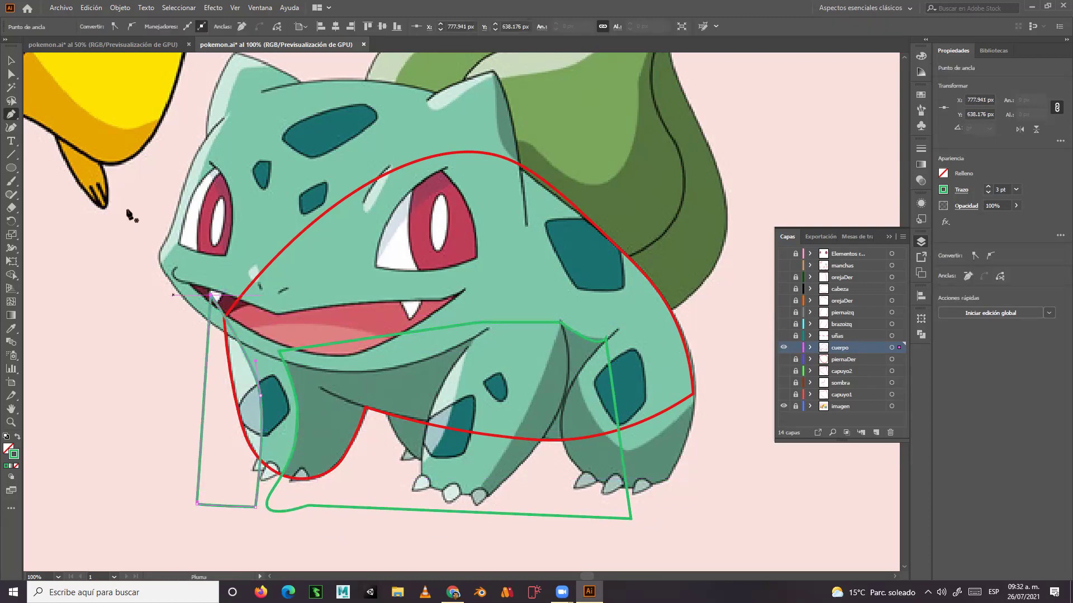
Fill the front-leg highlight shape with the pale green sampled from the leg's highlight in the reference image.
left_click(12, 59)
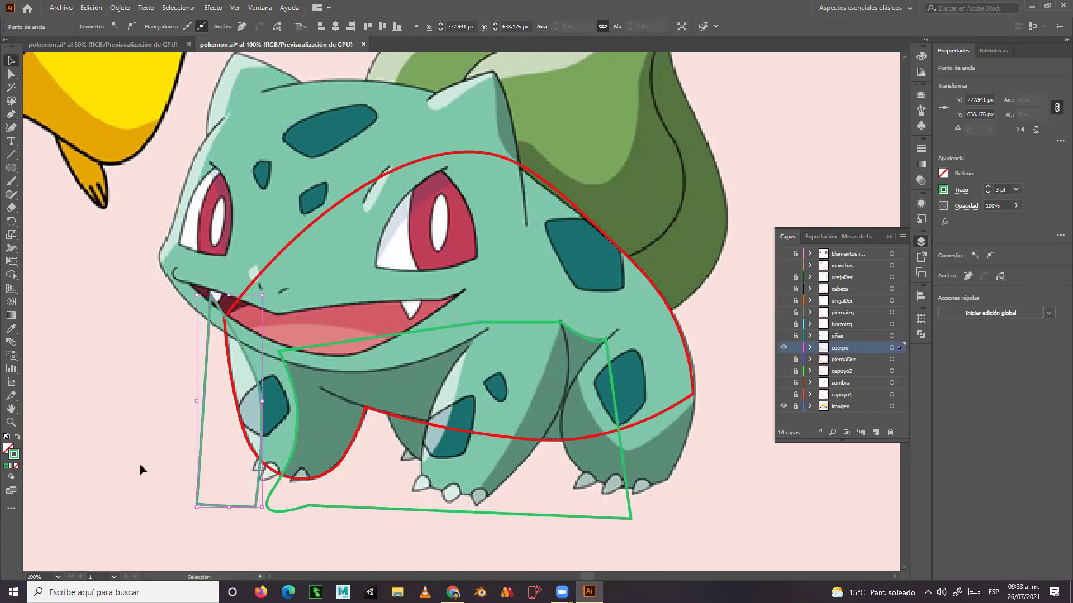
left_click(11, 329)
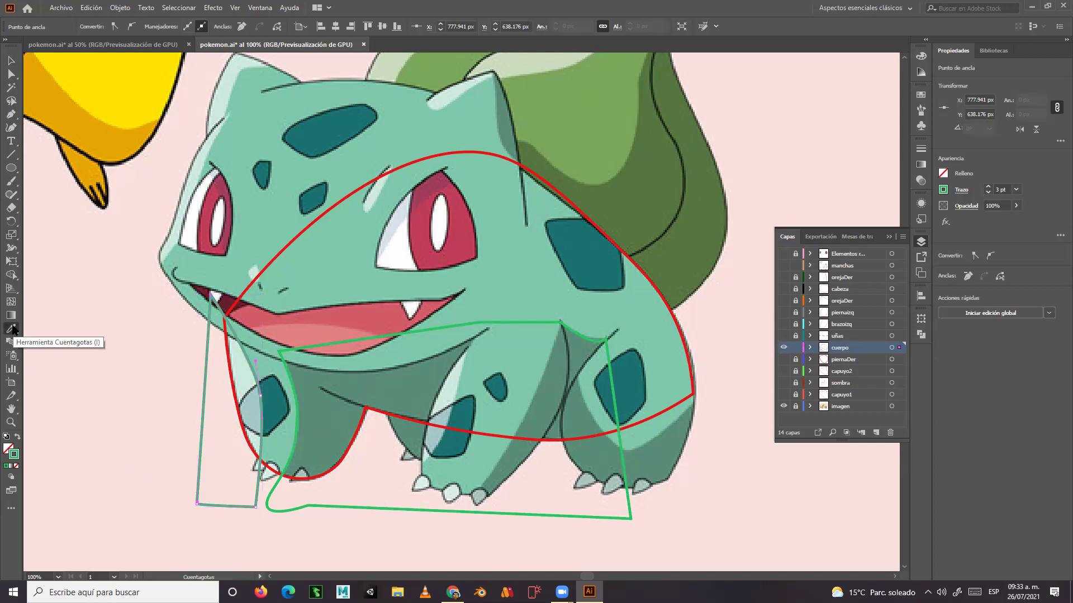
left_click(240, 366)
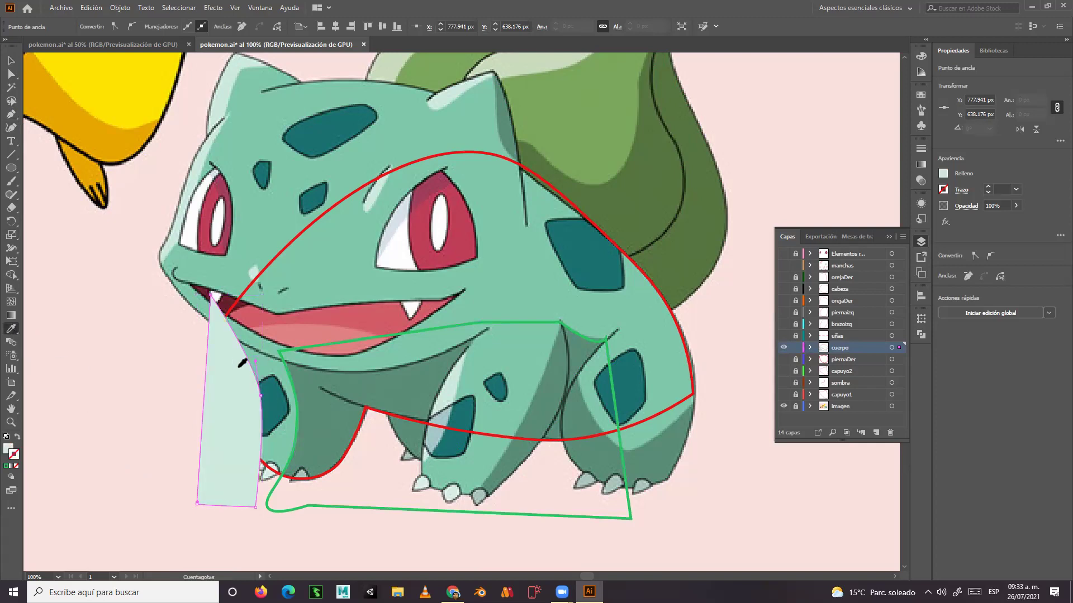
Fill the large shadow shape with the dark green sampled from the front leg's shading in the reference image.
left_click(11, 60)
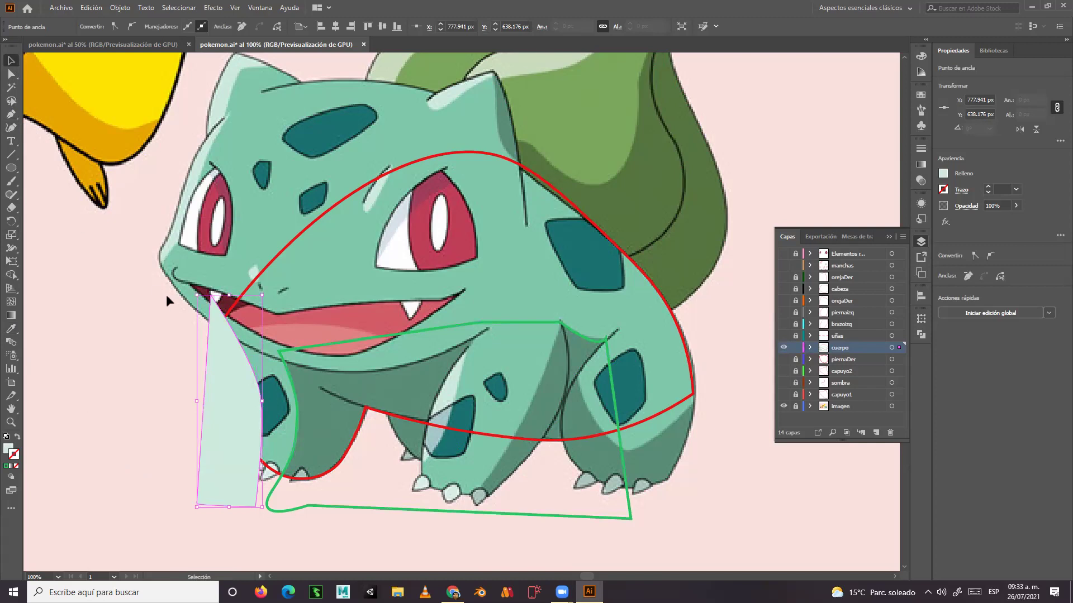
left_click(323, 509)
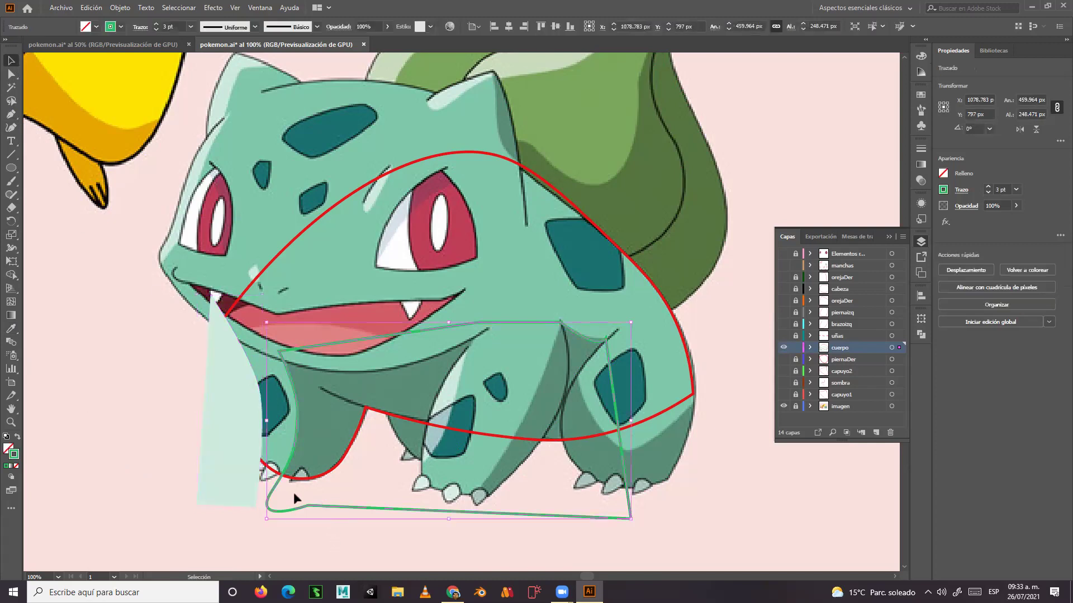
left_click(11, 329)
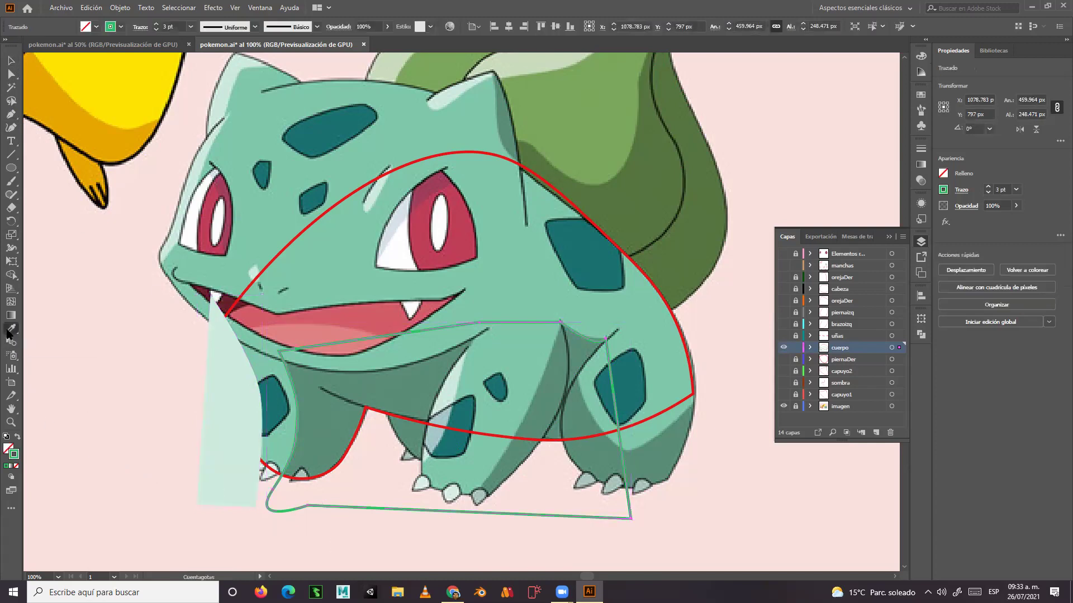
left_click(342, 423)
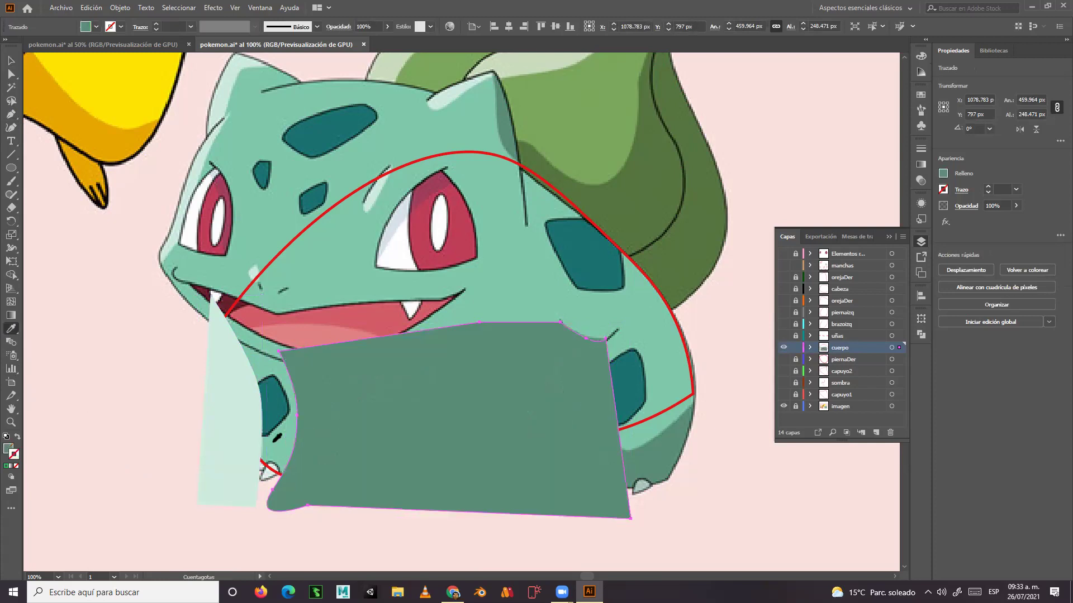
Group the pale highlight shape and the dark green shadow shape.
left_click(11, 60)
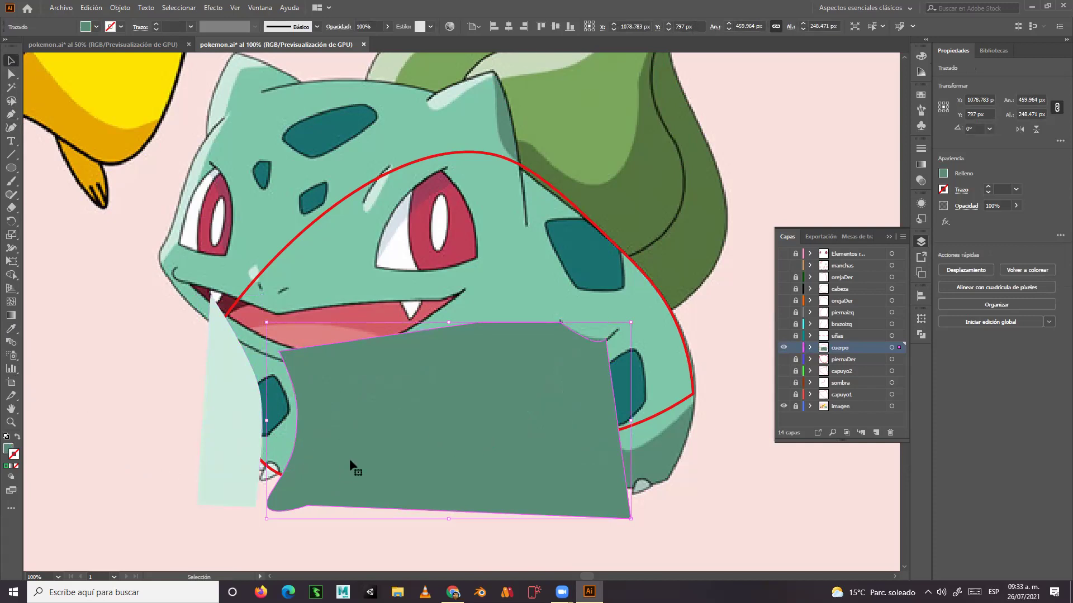
left_click(227, 458, "shift")
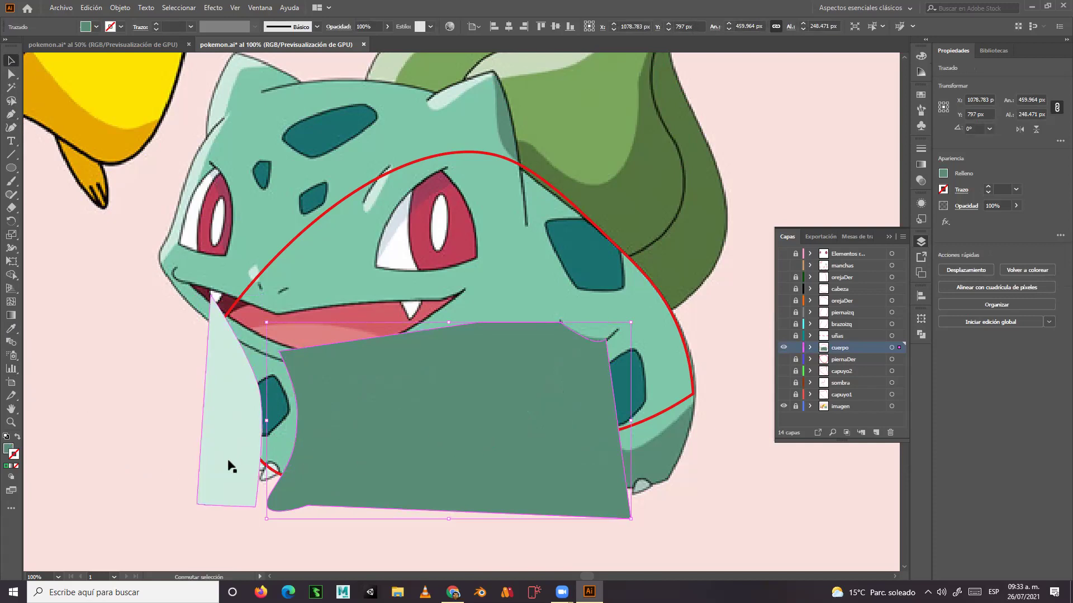
right_click(411, 391)
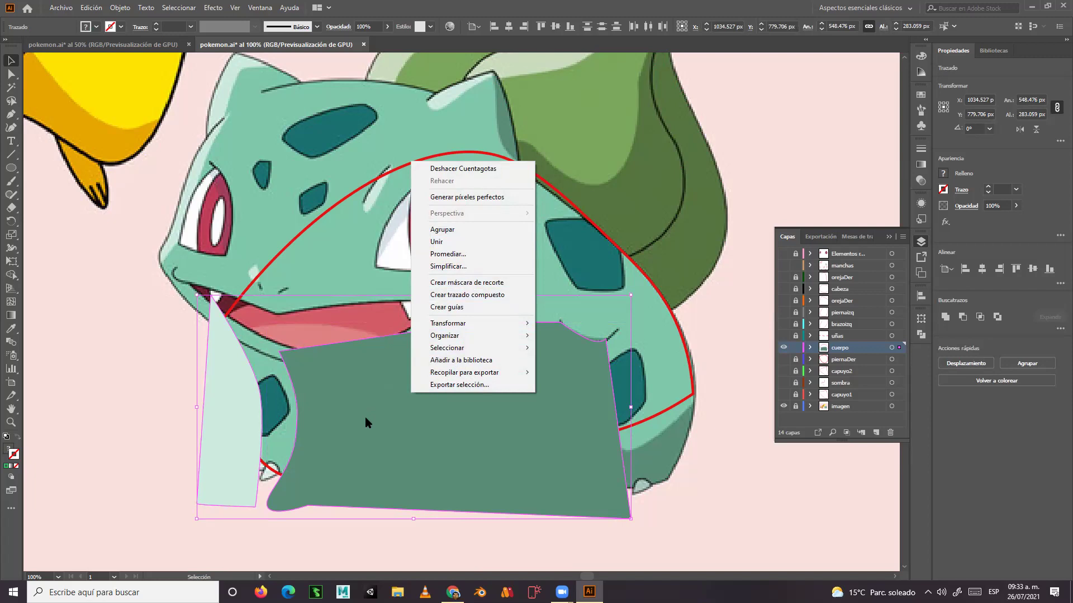
left_click(452, 235)
left_click(146, 390)
left_click(229, 421)
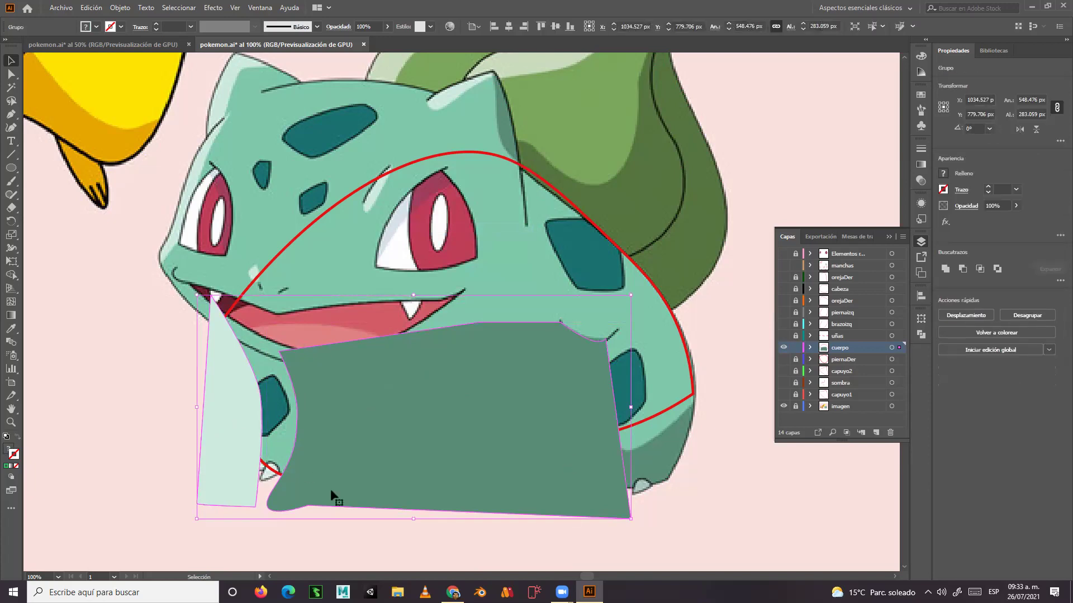
left_click(695, 511)
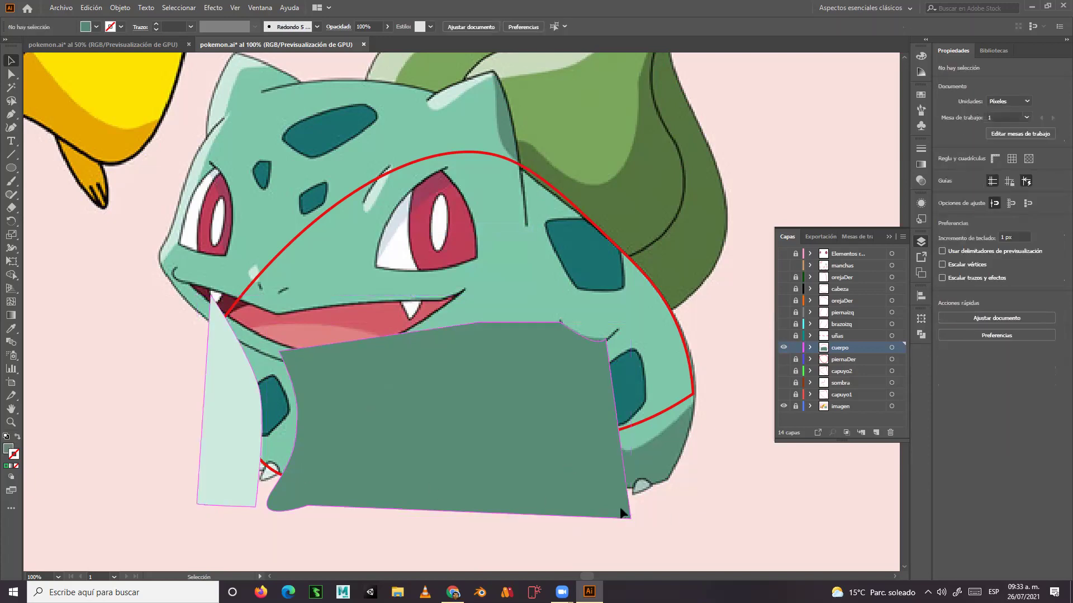
left_click(459, 425)
left_click_drag(448, 417, 665, 210)
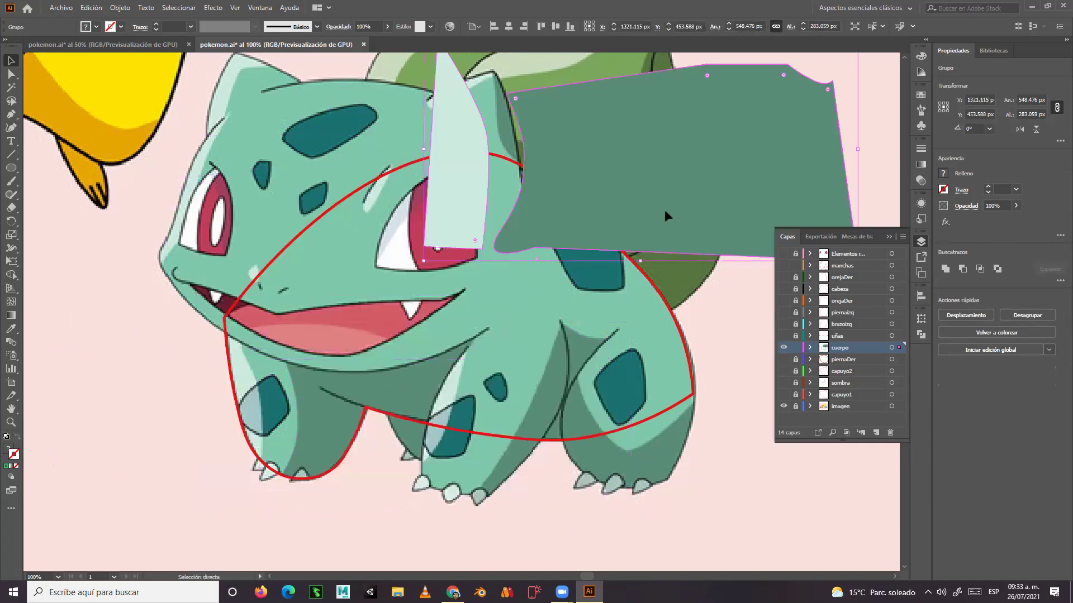
key("ctrl+z")
key("ctrl+z")
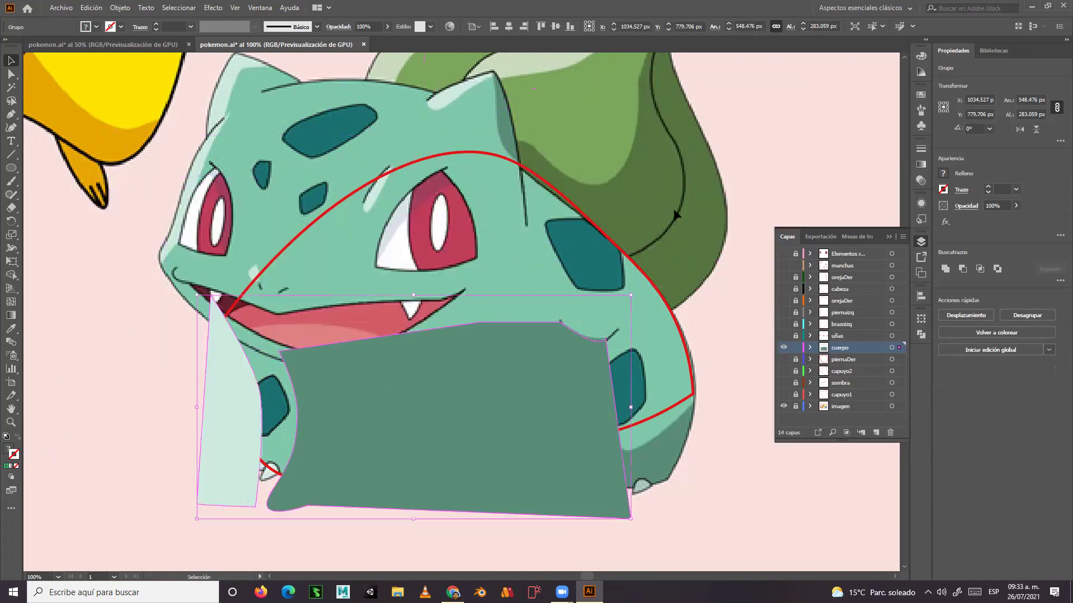
Paste a copy of the red body outline in front and bring it above the grouped highlight and shadow.
left_click(582, 213)
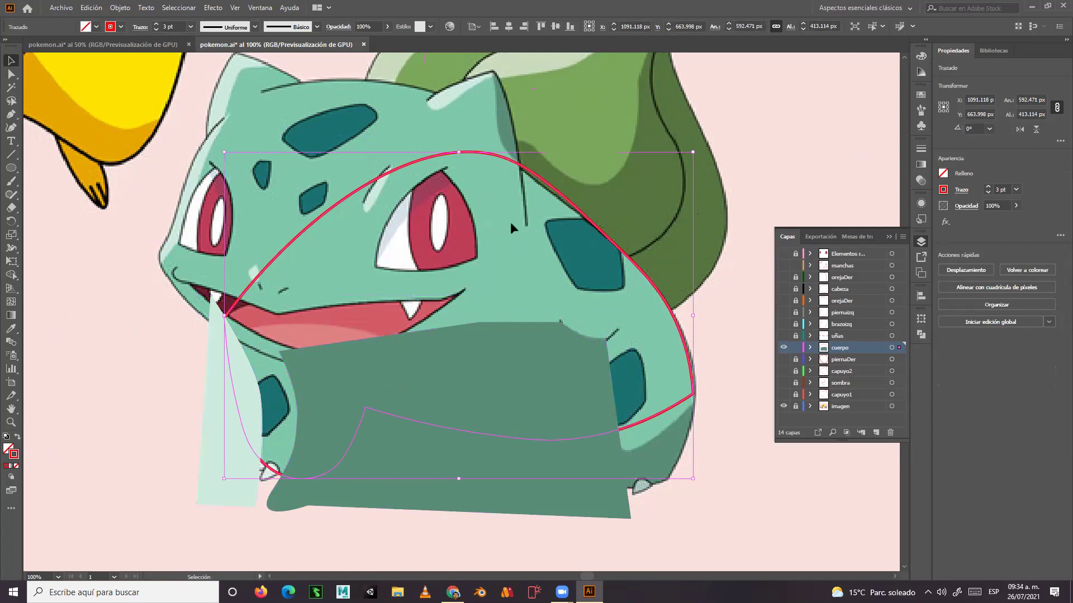
key("a")
key("v")
key("a")
key("v")
right_click(682, 406)
mouse_move(756, 346)
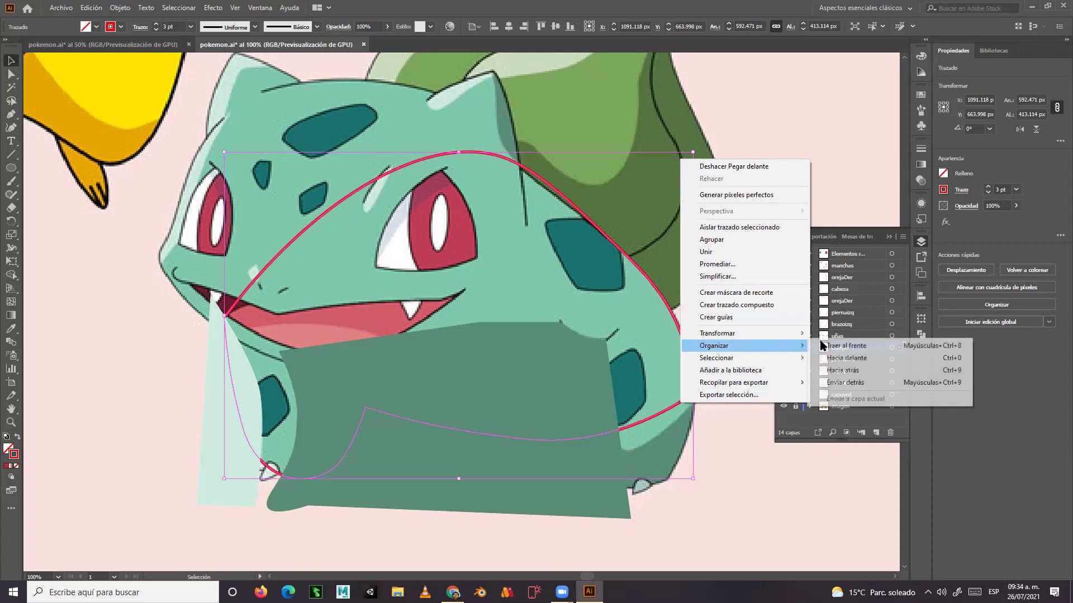
left_click(855, 345)
left_click(746, 464)
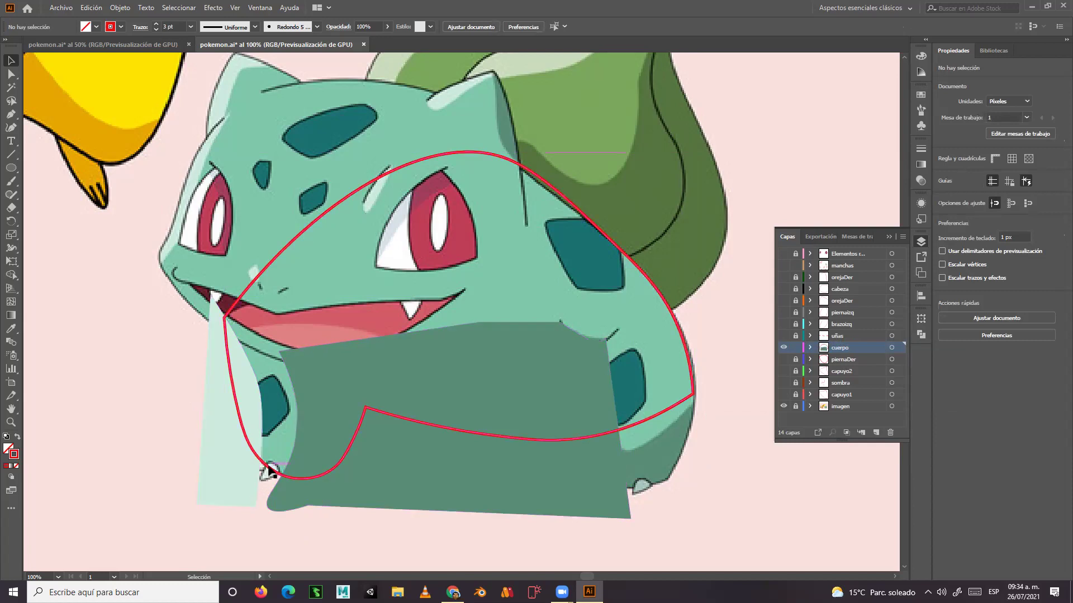
Create a clipping mask that confines the grouped highlight and shadow to the copied body outline.
left_click(236, 480)
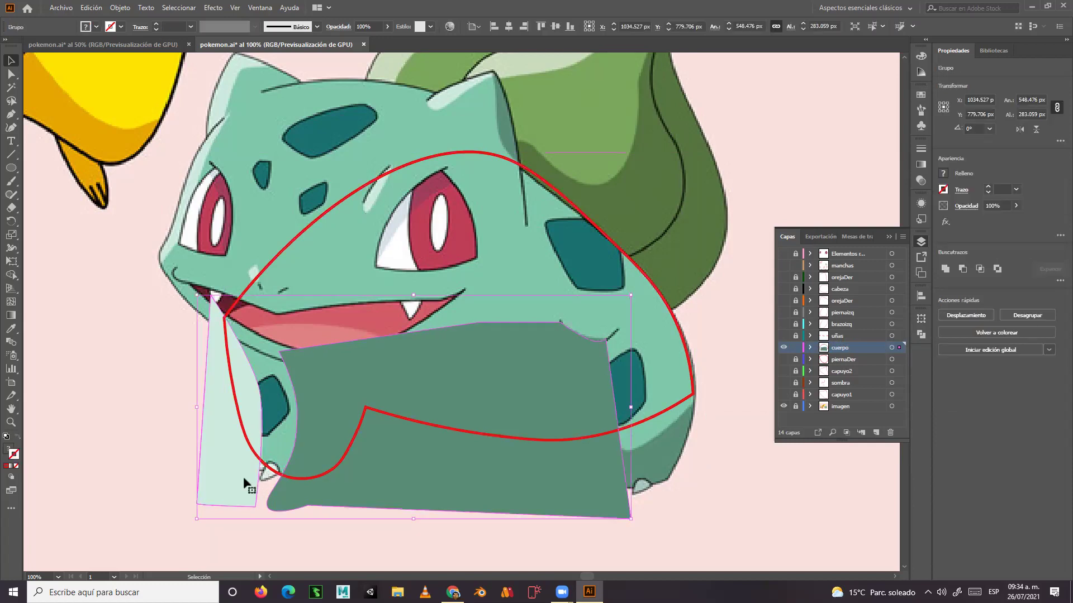
left_click(327, 471, "shift")
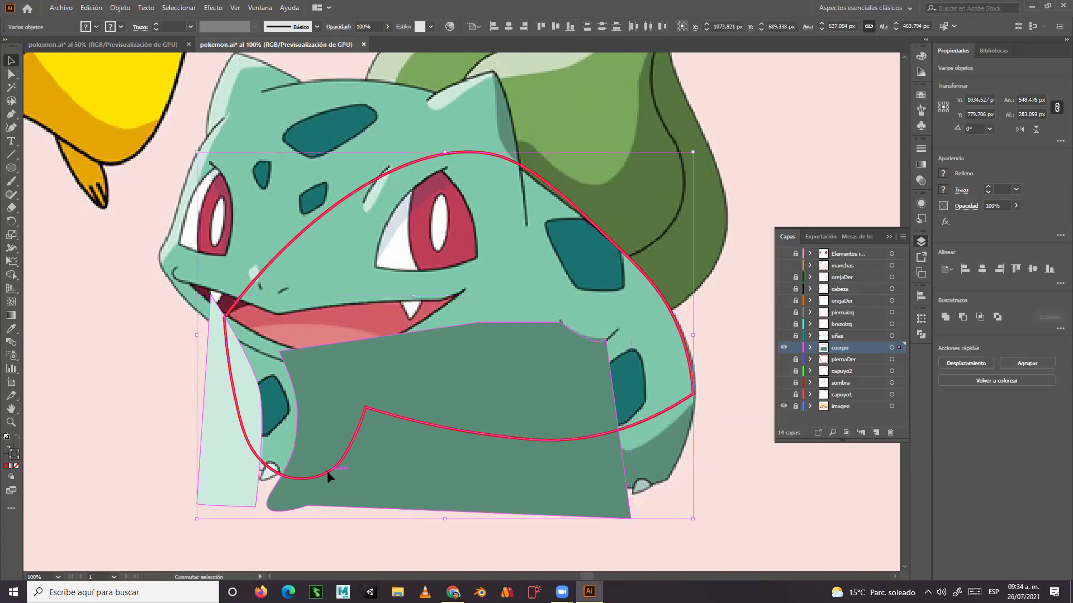
right_click(327, 471)
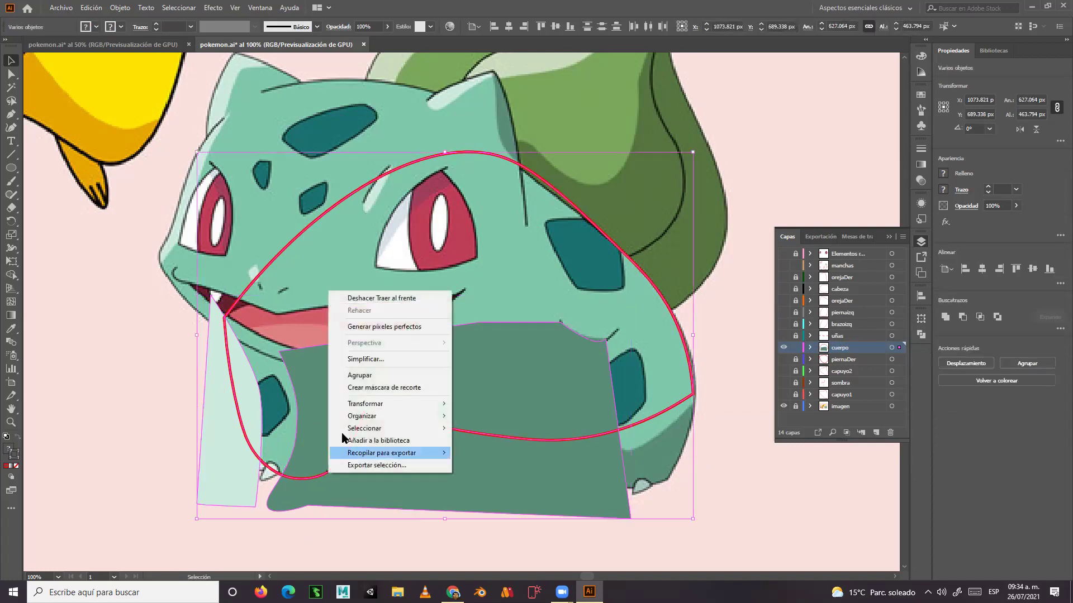
left_click(361, 387)
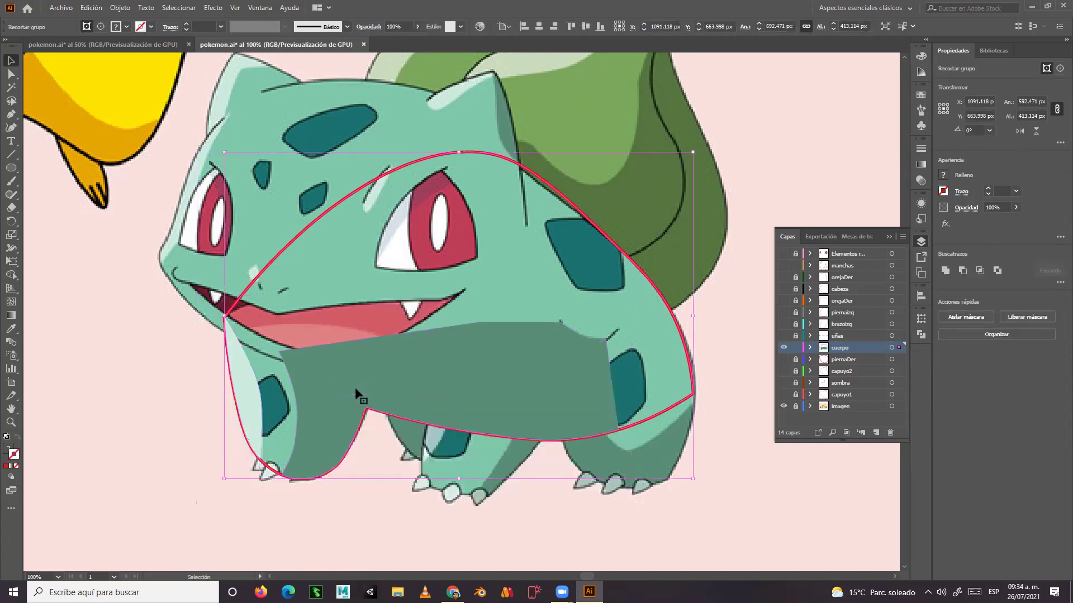
left_click(164, 457)
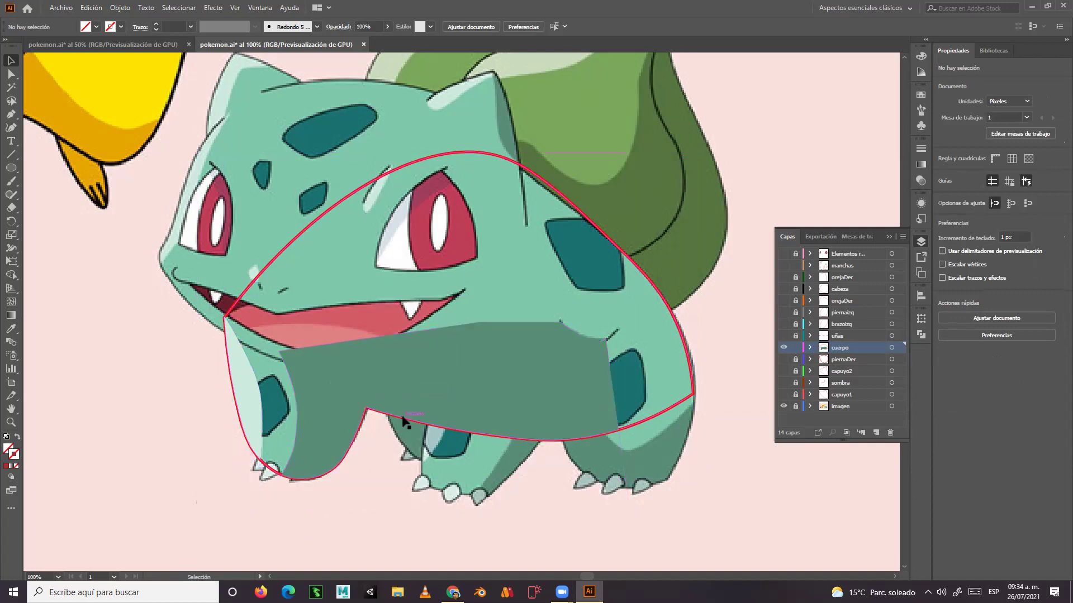
Try to fill the clipped highlight and shadow group with the light green sampled from the body, and undo the fill.
left_click(663, 303)
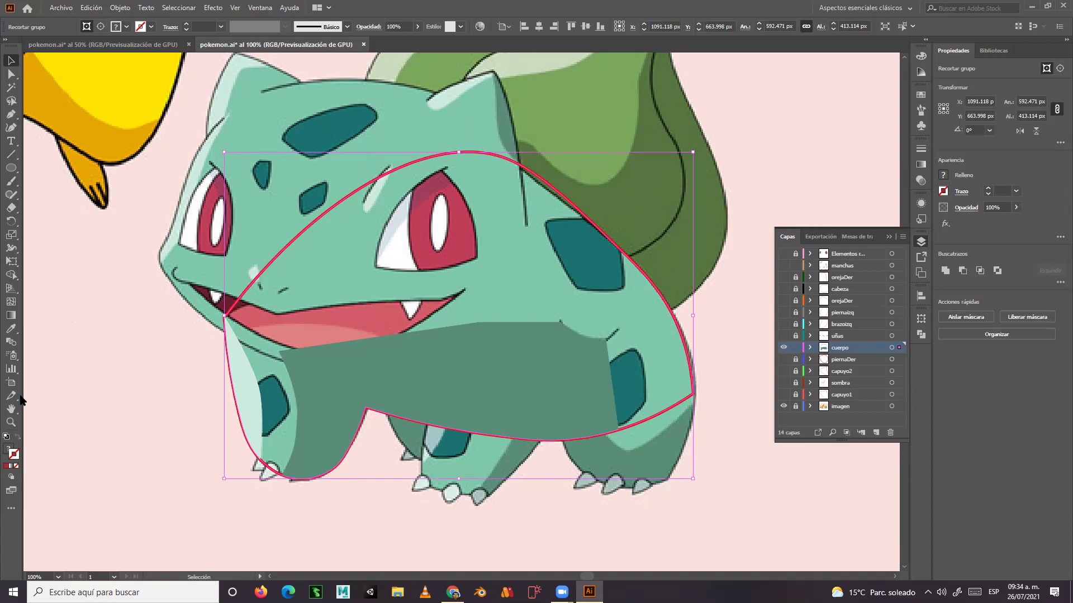
left_click(11, 330)
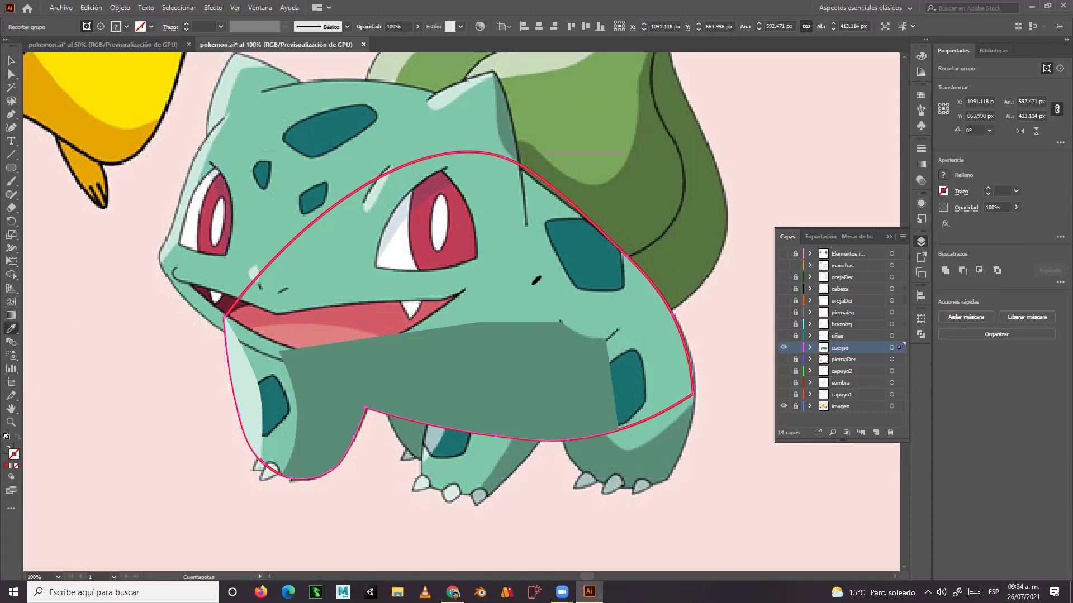
left_click(495, 282)
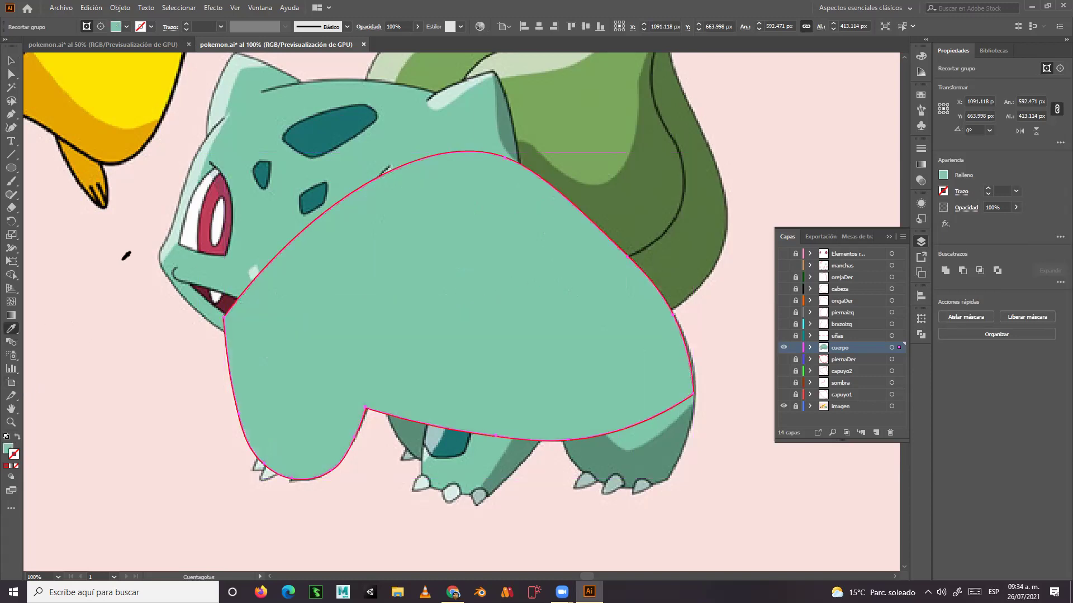
key("ctrl+z")
left_click(11, 60)
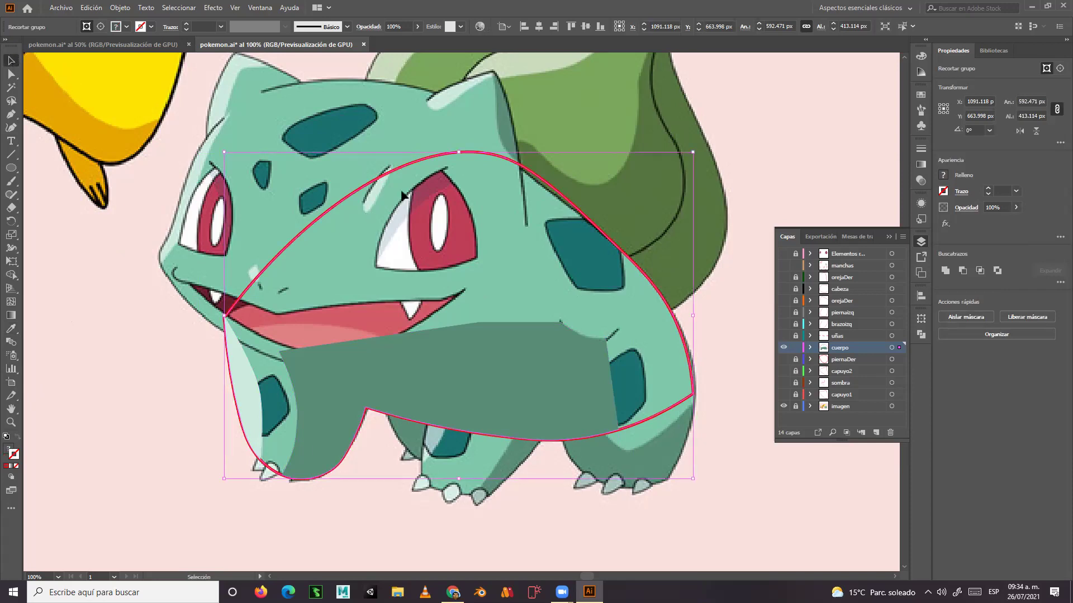
Nudge the clipped highlight and shadow group 30 px to the right to uncover the red body outline.
left_click(286, 247)
left_click_drag(289, 279, 310, 353)
key("Escape")
key("shift")
key("shift")
key("shift+Right")
key("shift+Right")
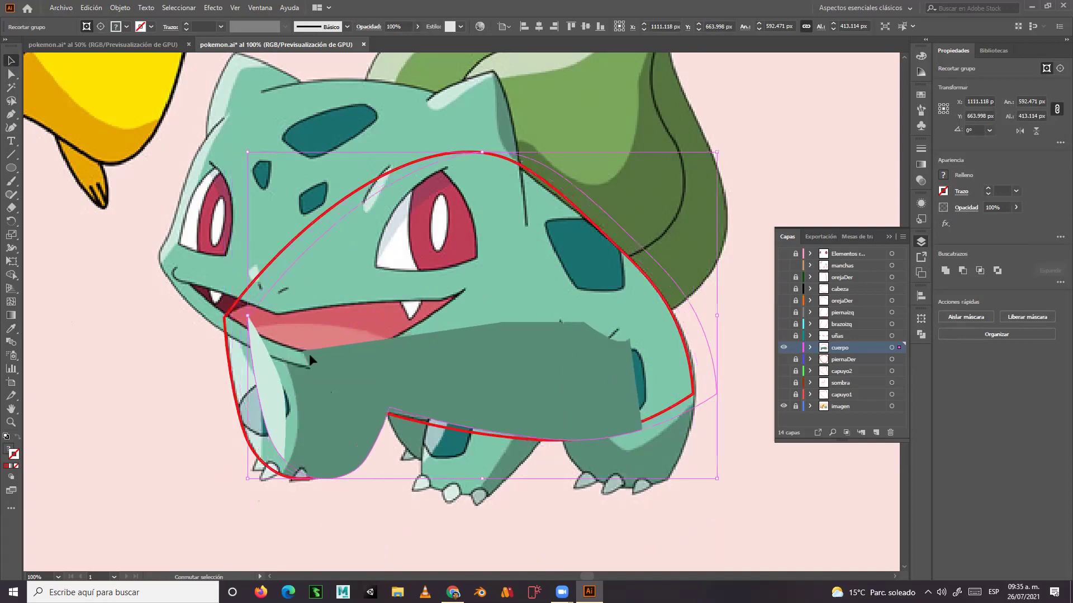
key("shift+Right")
Replace the red stroke of the body outline with the light green fill sampled from the body in the reference image.
key("ctrl+z")
key("ctrl+z")
key("ctrl+z")
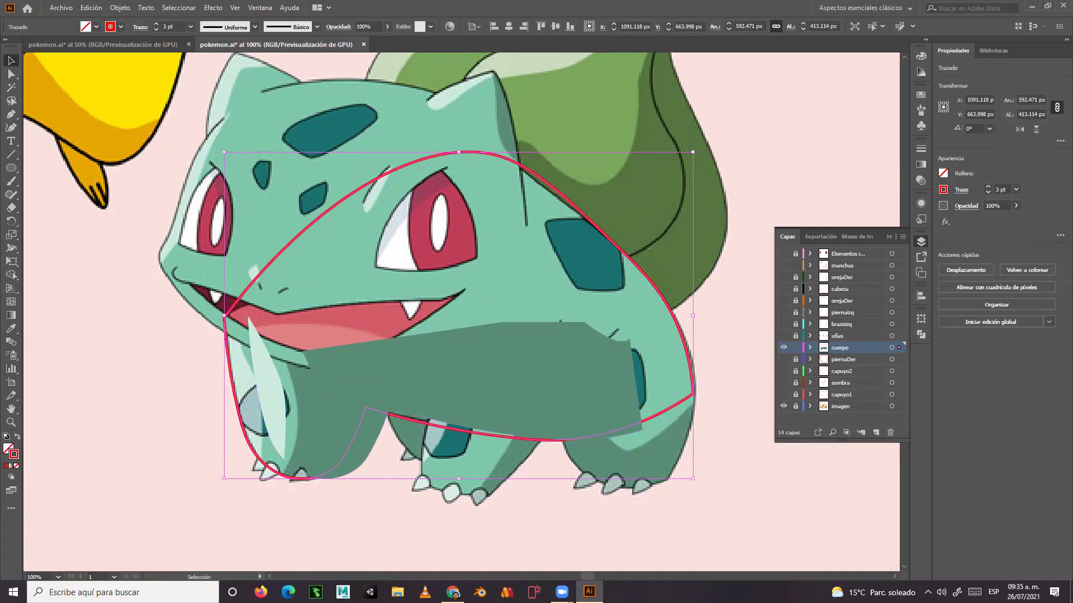
left_click(11, 329)
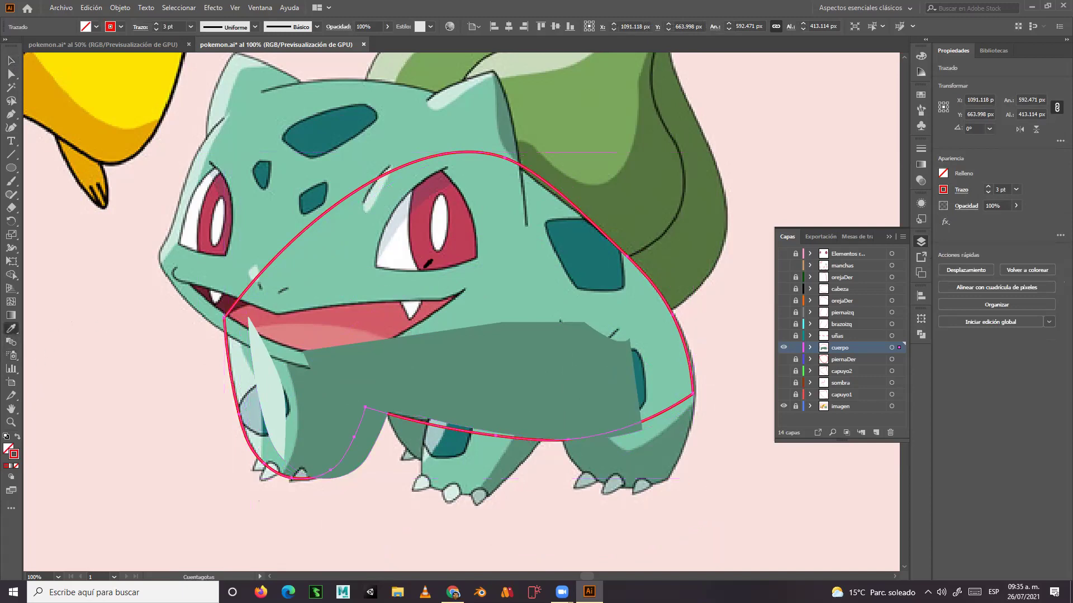
left_click(515, 288)
Nudge the clipped highlight and shadow group 30 px back to the left so it lines up with the body shape.
key("v")
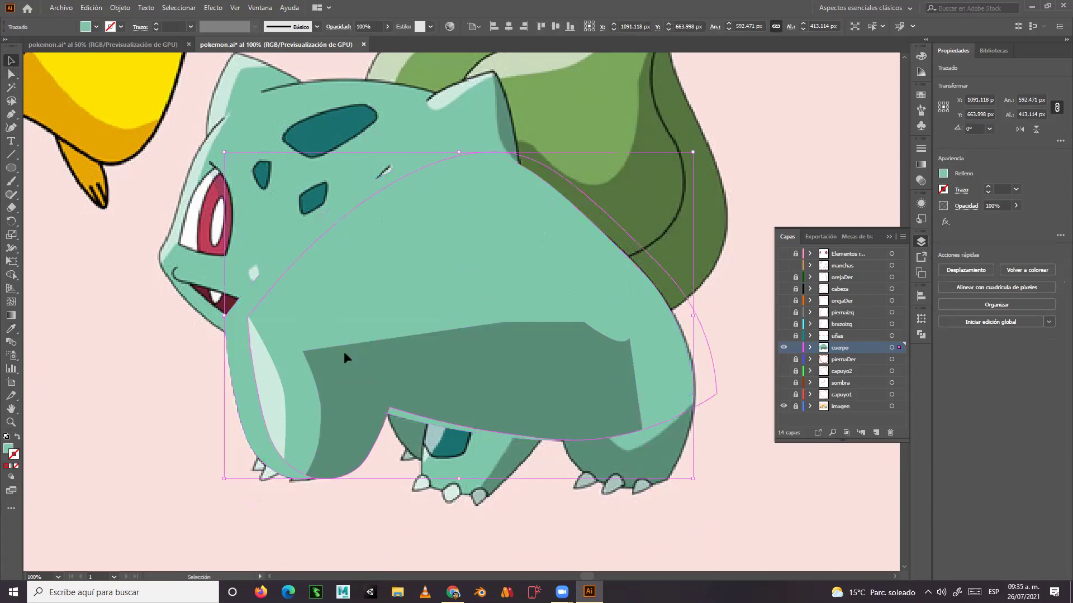
key("ctrl+7")
key("shift+Left")
key("shift+Left")
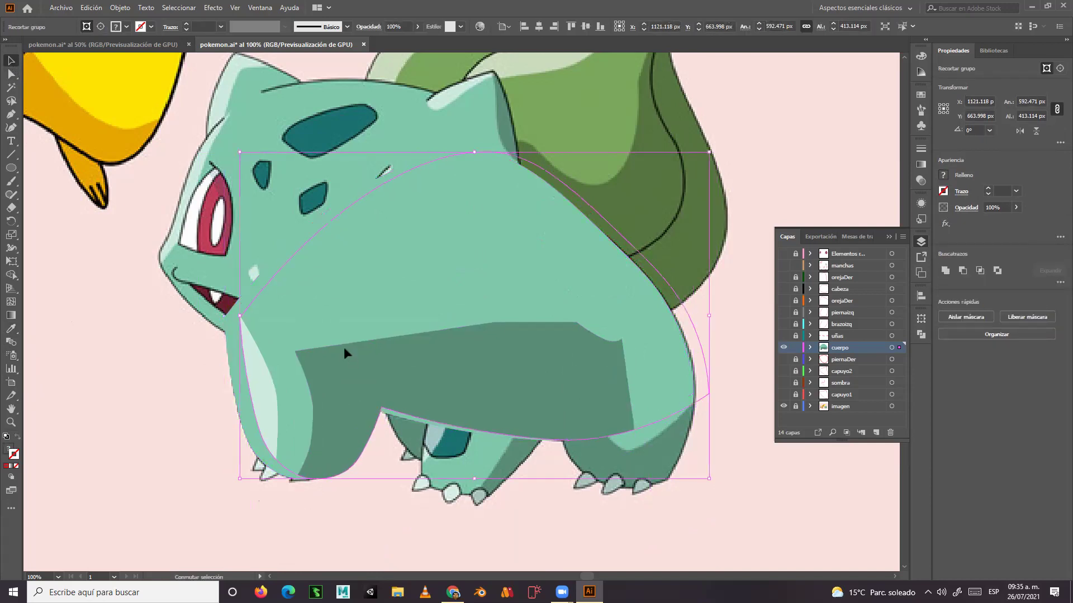
key("shift+Left")
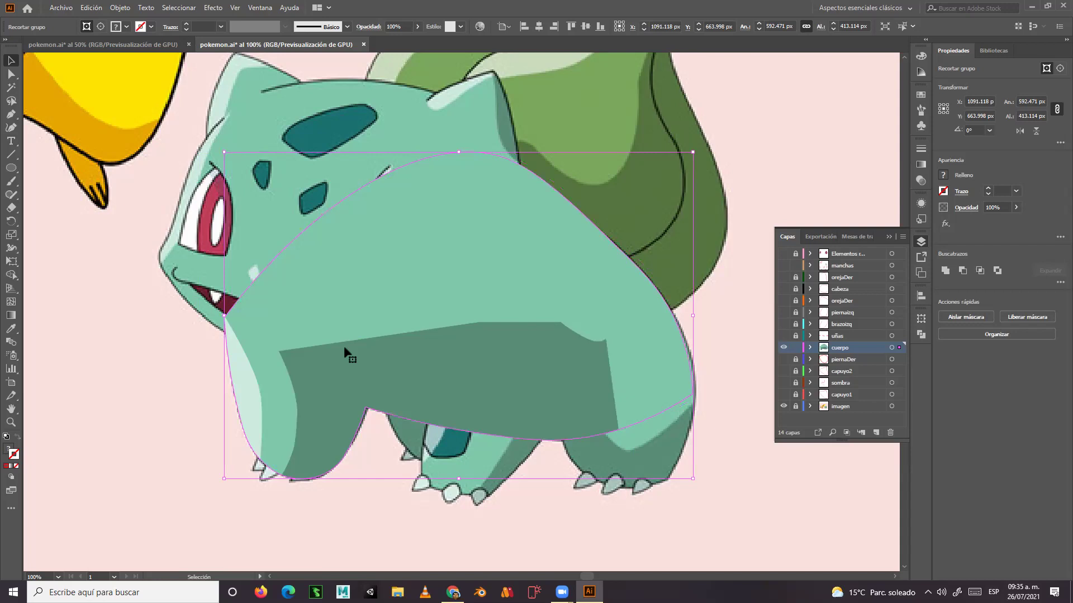
left_click(139, 414)
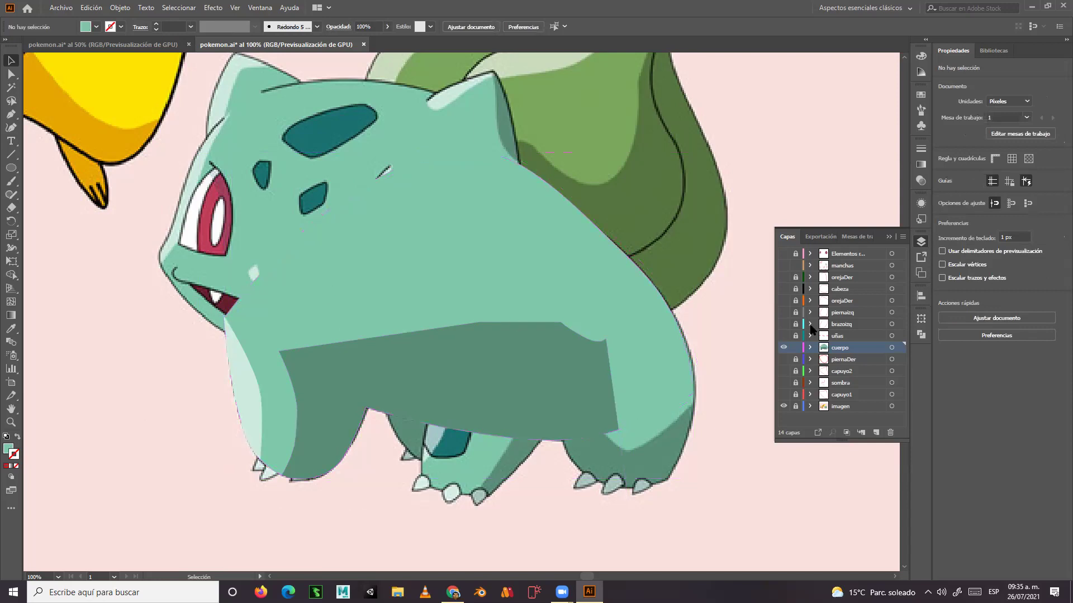
Unlock and show the cabeza layer, and fill the head outline with the body's light green instead of its red stroke.
left_click(843, 289)
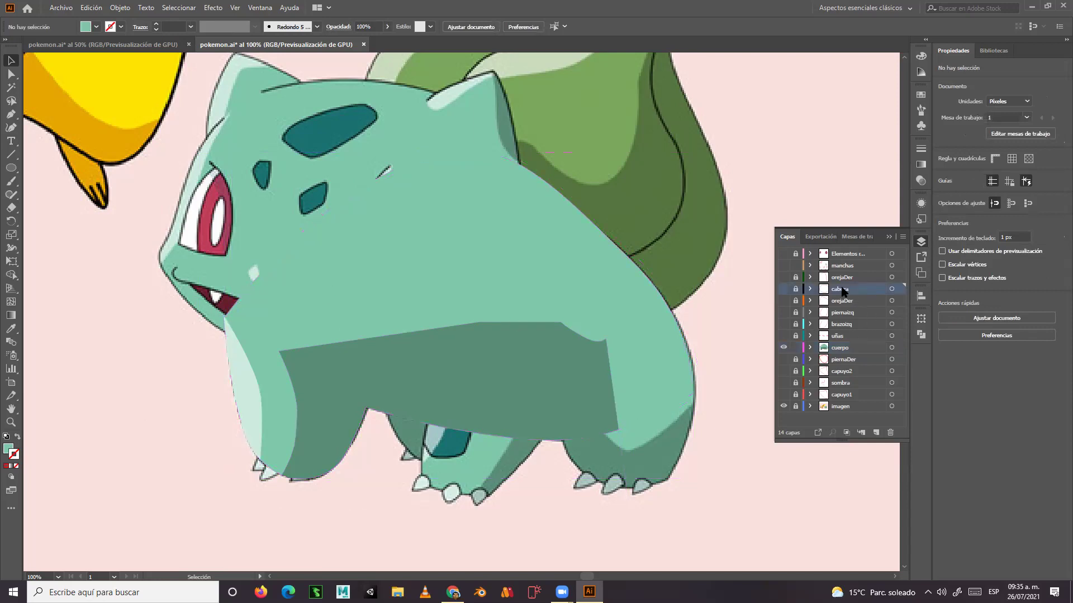
left_click(795, 289)
left_click(782, 289)
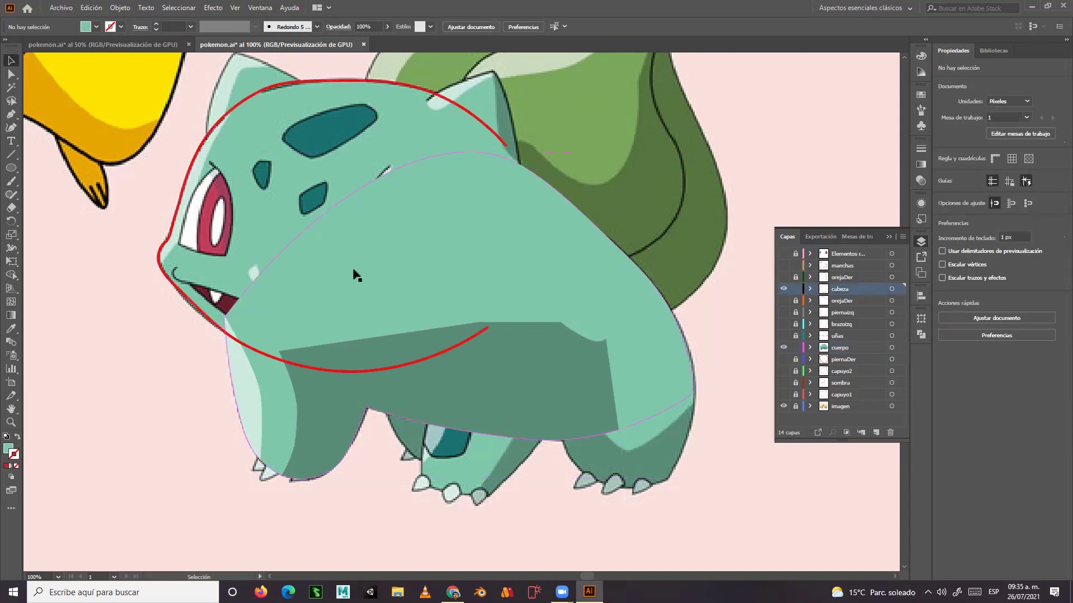
left_click(197, 159)
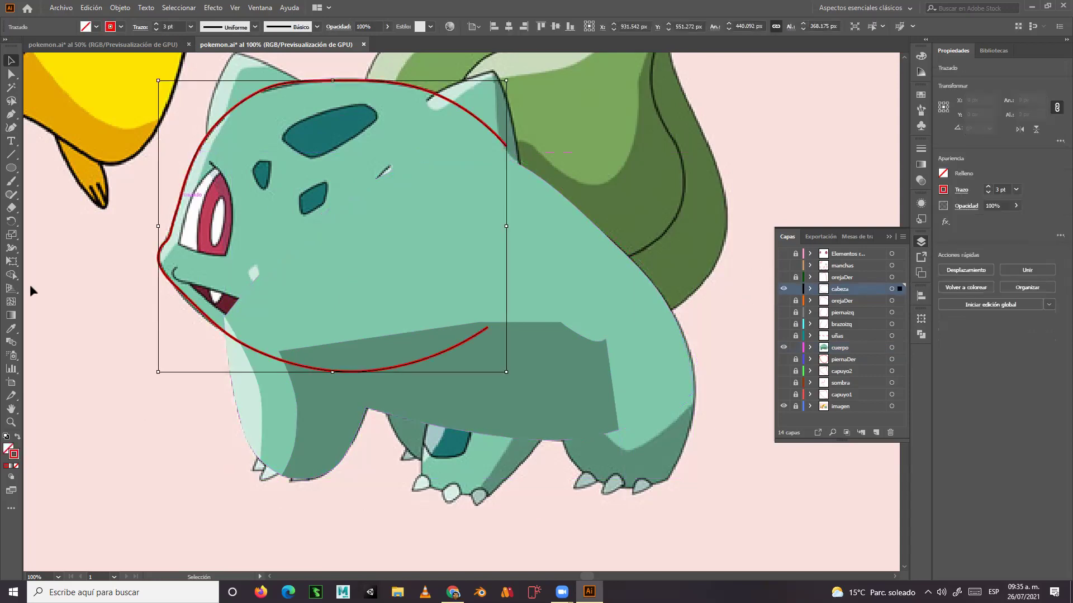
left_click(11, 328)
left_click(401, 234)
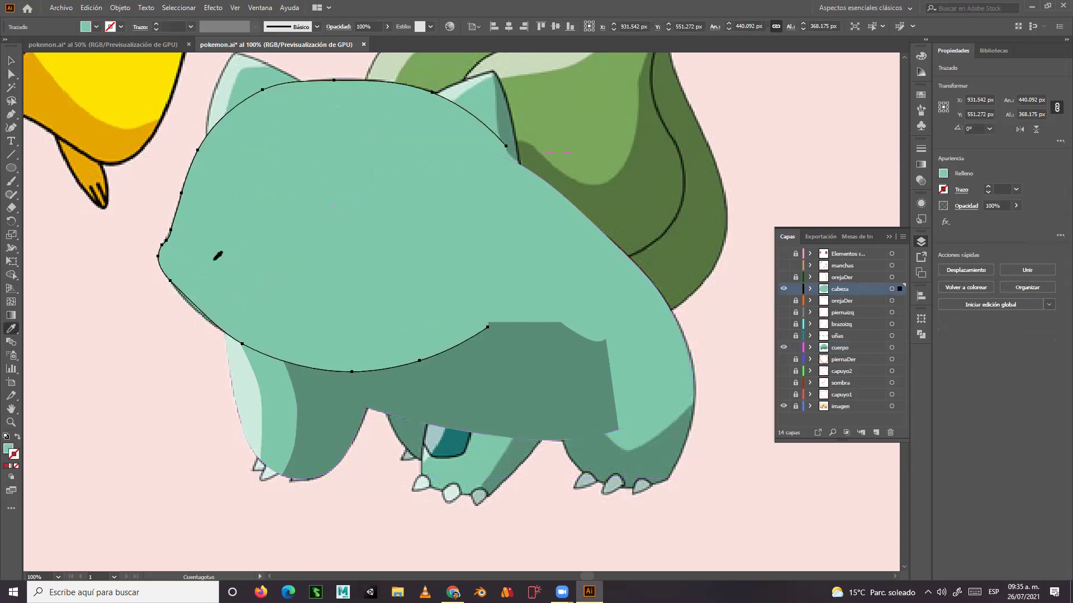
left_click(11, 60)
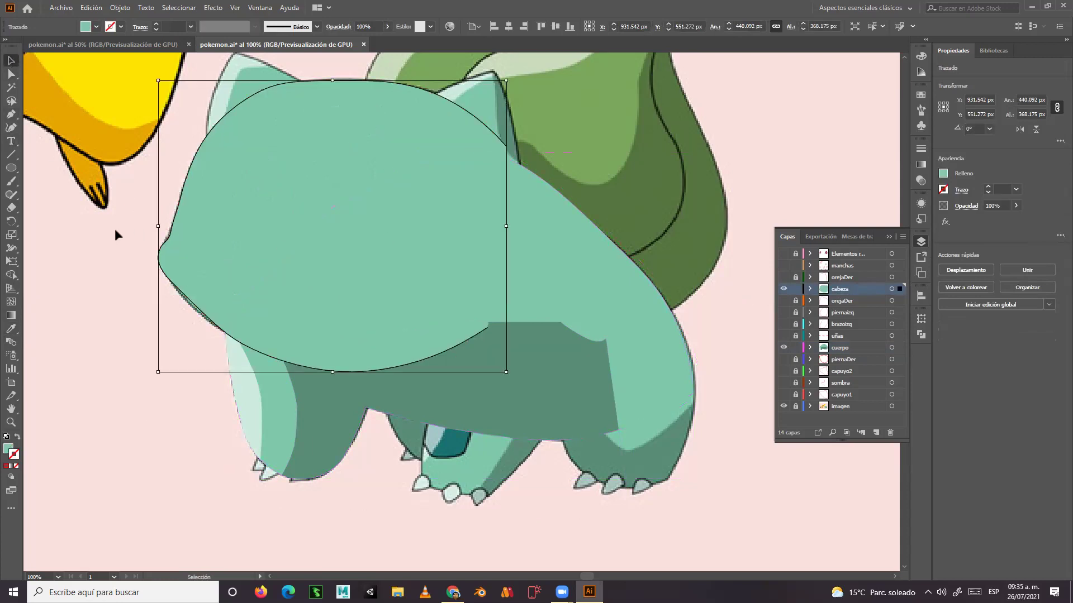
left_click(115, 229)
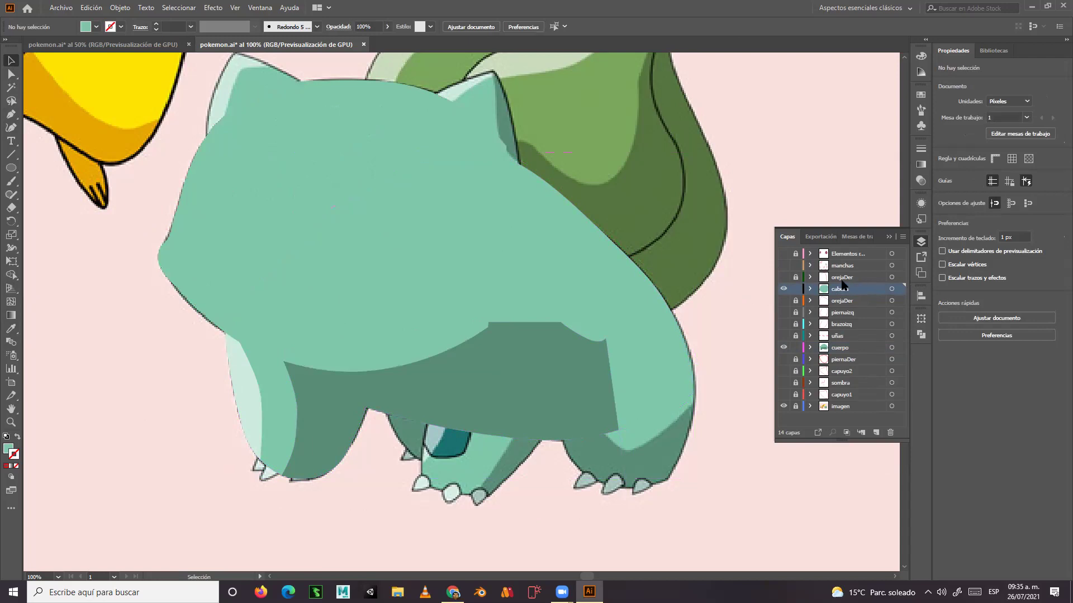
Show and unlock the brazoizq layer, and fill the arm outline with the light green sampled from the head.
left_click(783, 324)
left_click(796, 325)
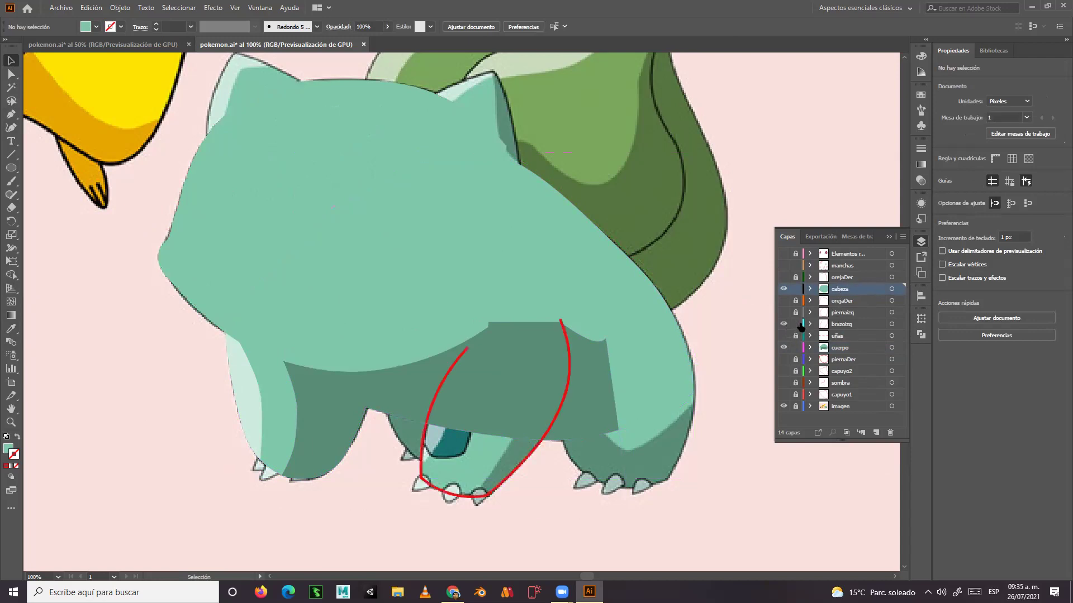
left_click(560, 411)
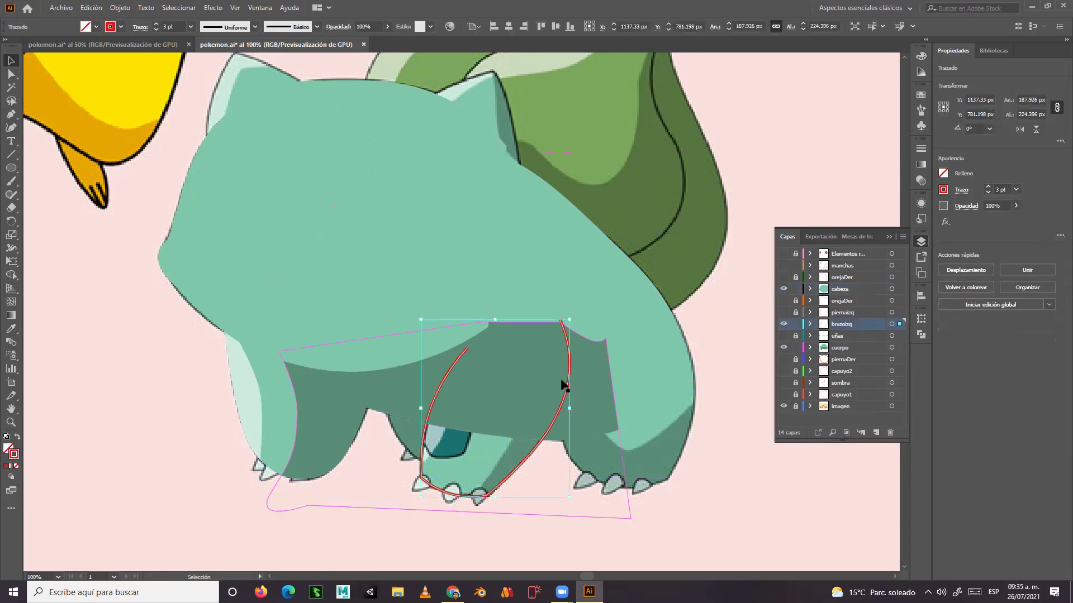
left_click(11, 329)
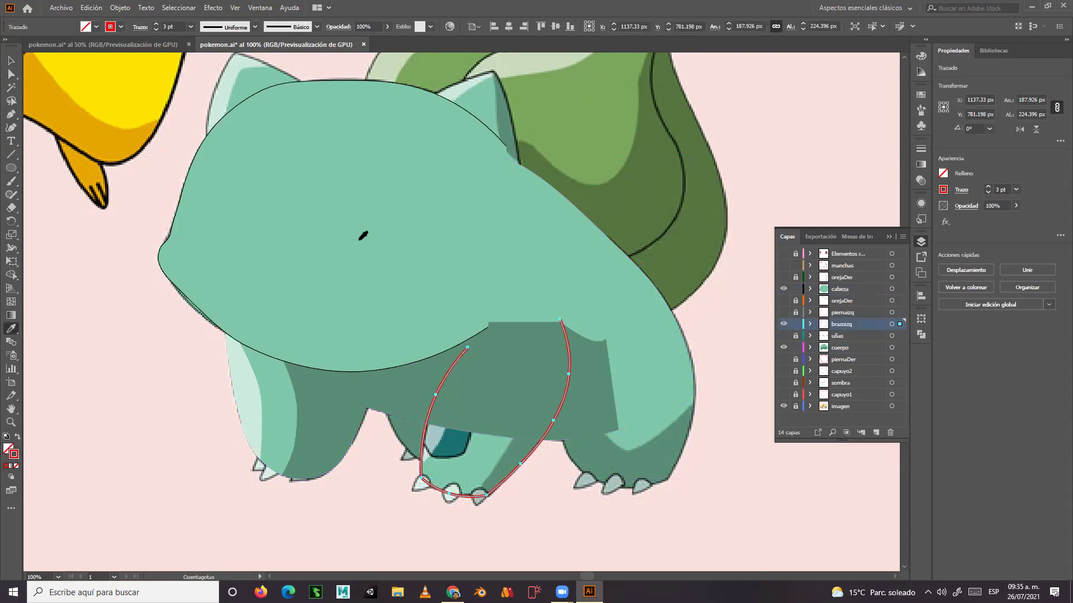
left_click(363, 235)
left_click(11, 62)
left_click(95, 333)
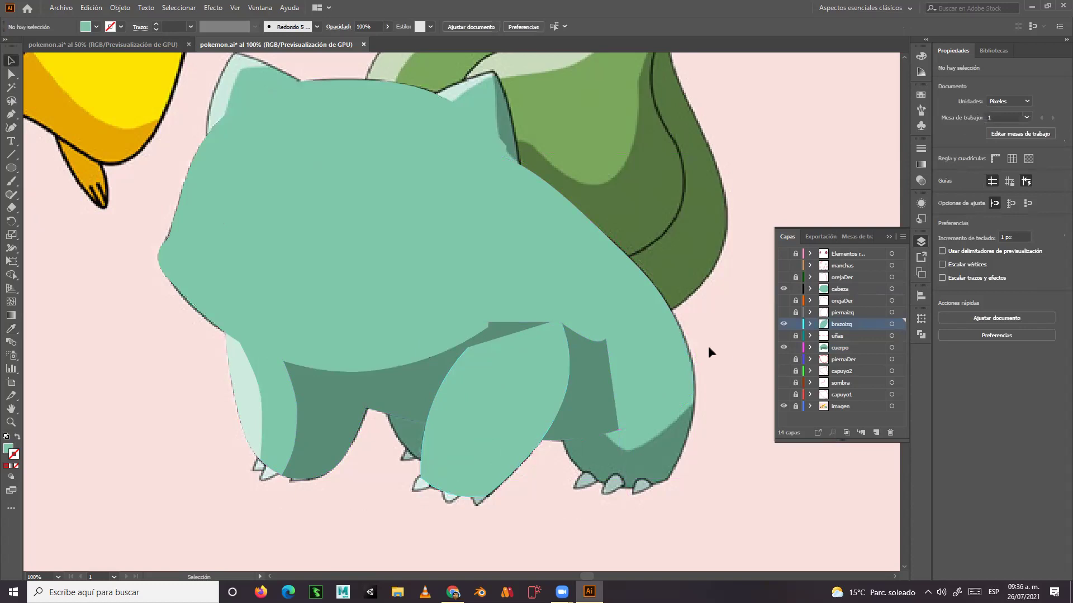
Unlock and show the piernaizq layer, and fill the hind leg outline with the same sampled light green.
left_click(796, 312)
left_click(784, 313)
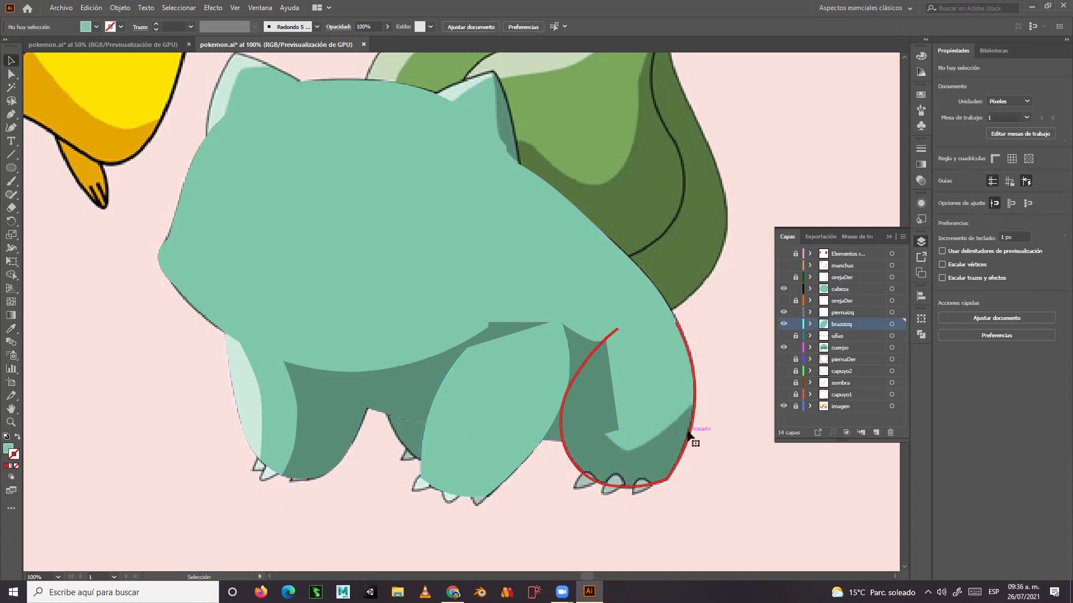
left_click(566, 431)
left_click(11, 329)
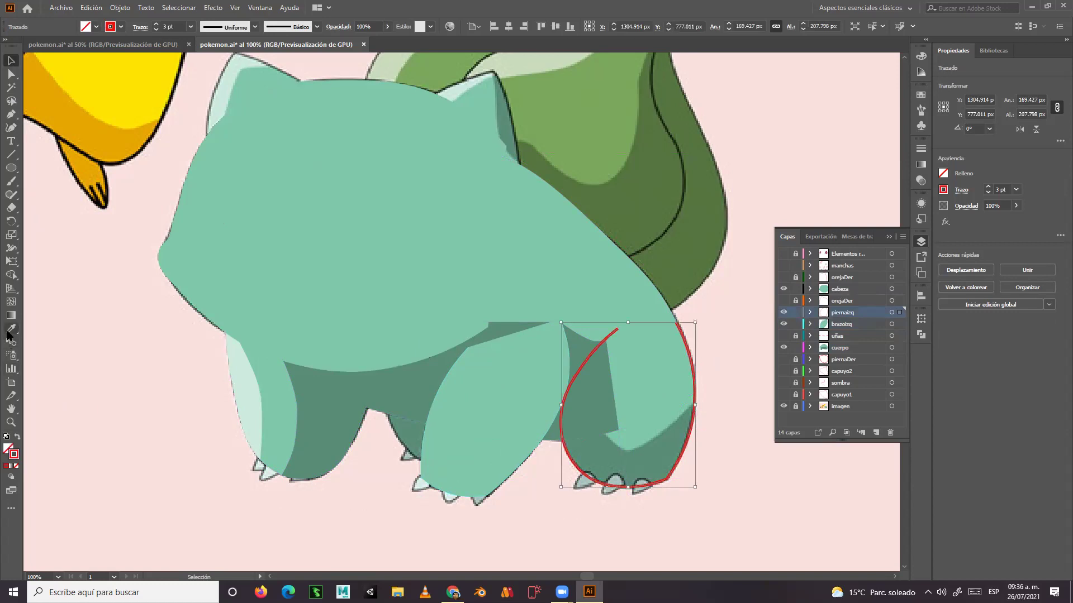
left_click(496, 282)
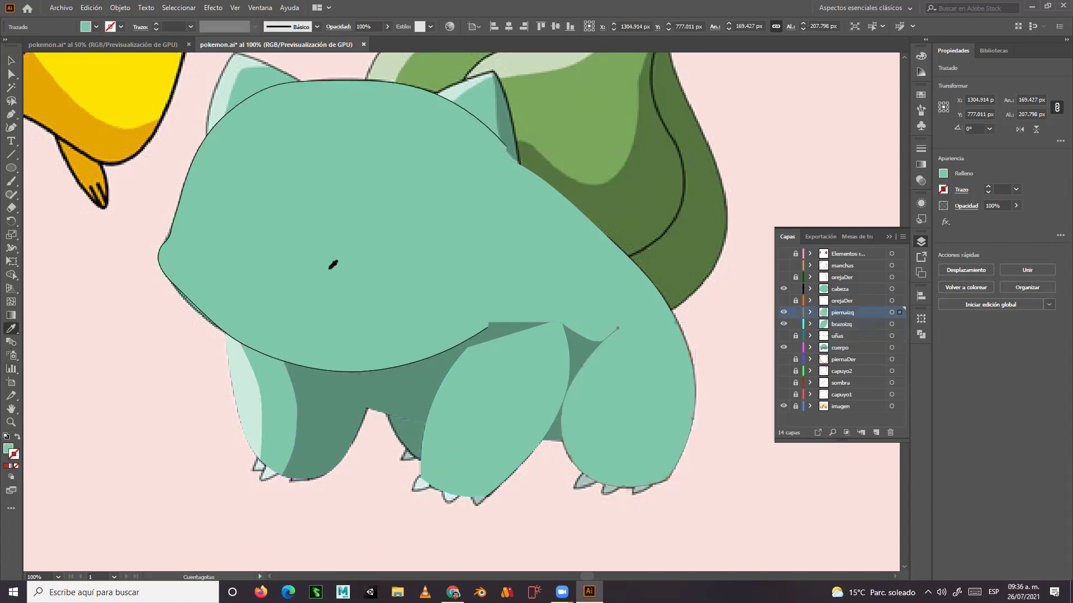
left_click(11, 60)
left_click(83, 277)
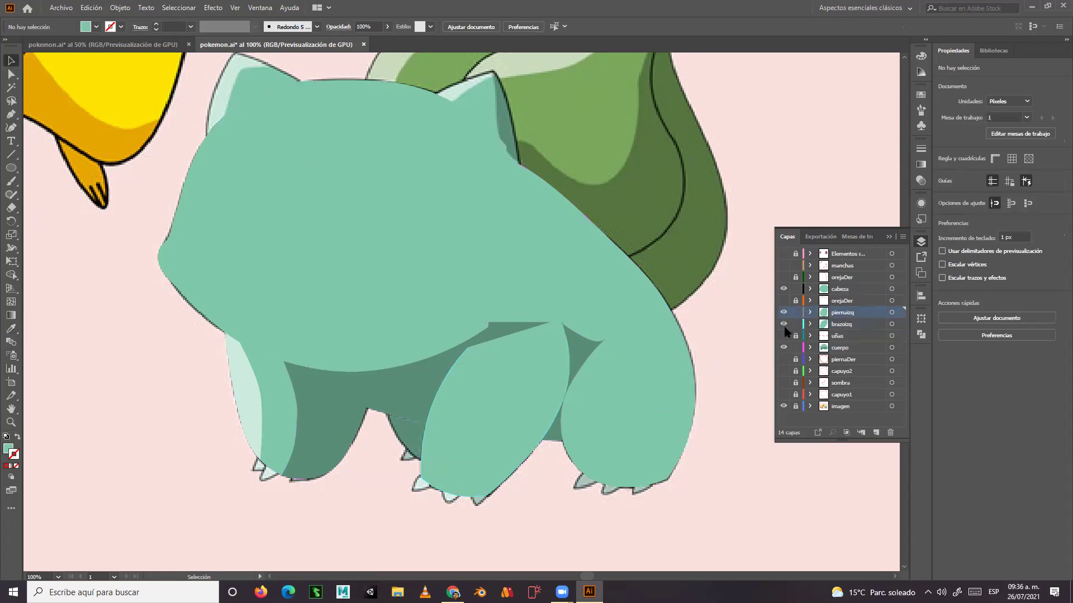
Move the upper anchor point of the brazoizq arm shape up and to the right to cover the stray shadow beside the head.
left_click(12, 73)
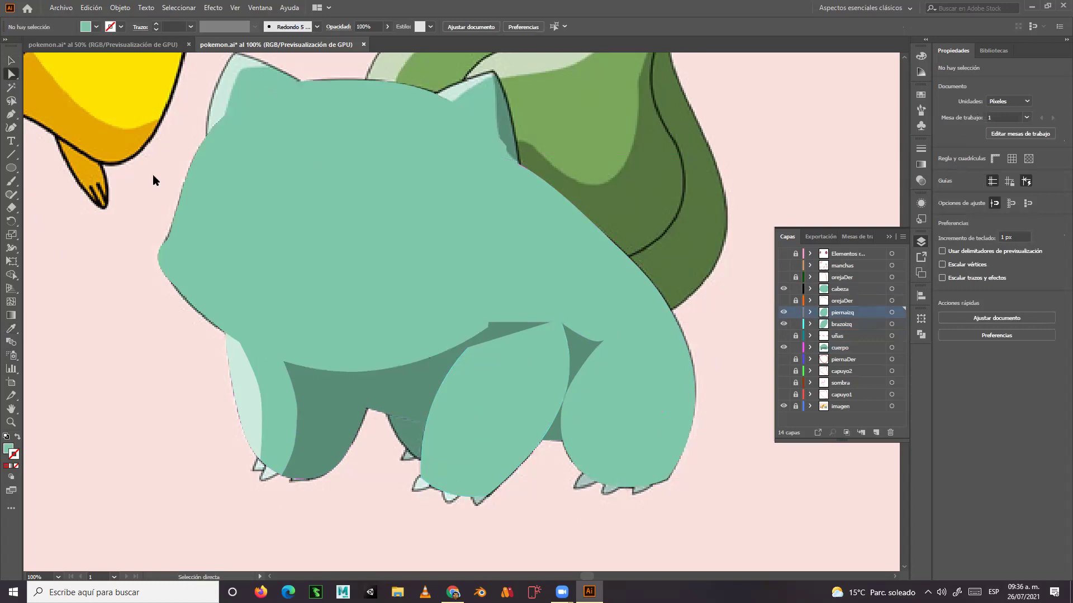
left_click(467, 347)
left_click_drag(468, 346, 495, 313)
left_click(12, 60)
left_click(146, 414)
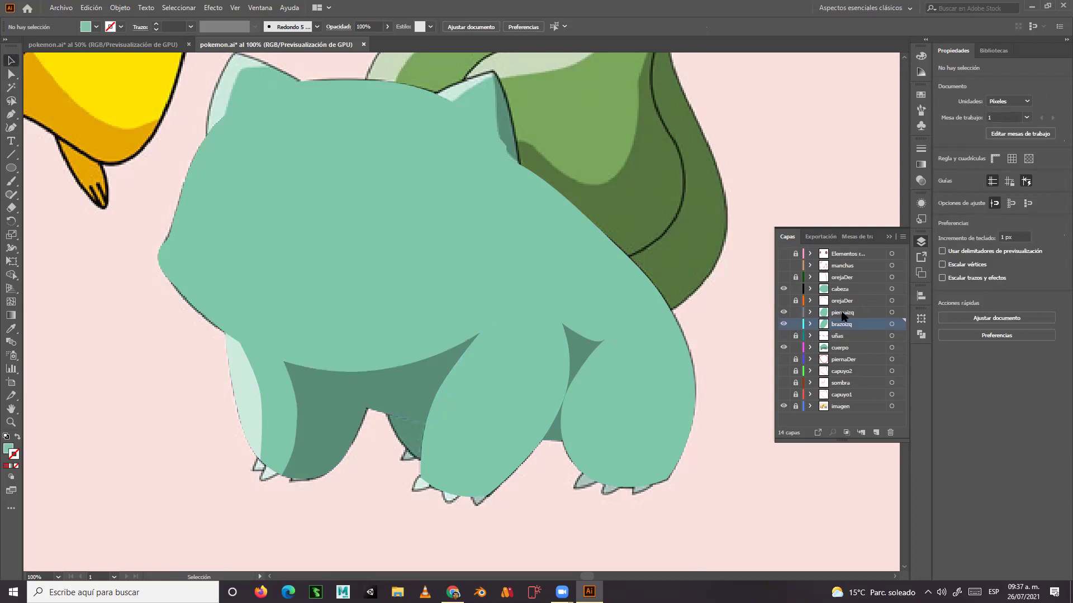
Show and unlock the piernaDer layer, and fill its leg outline with the dark green sampled from the shading.
left_click(859, 360)
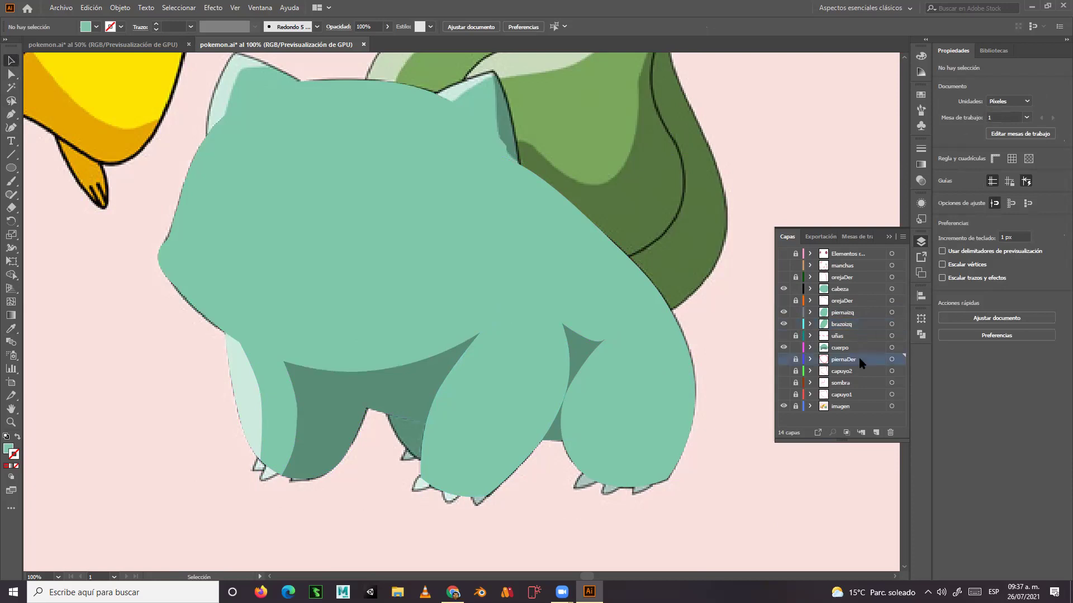
left_click(783, 359)
left_click(796, 360)
left_click(401, 450)
left_click(10, 329)
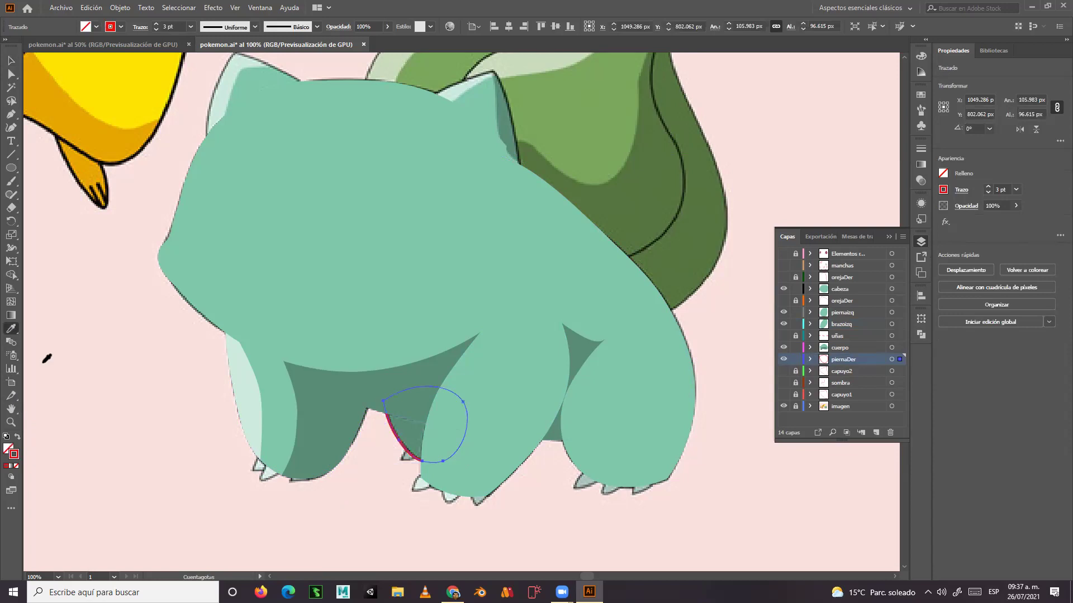
left_click(416, 427)
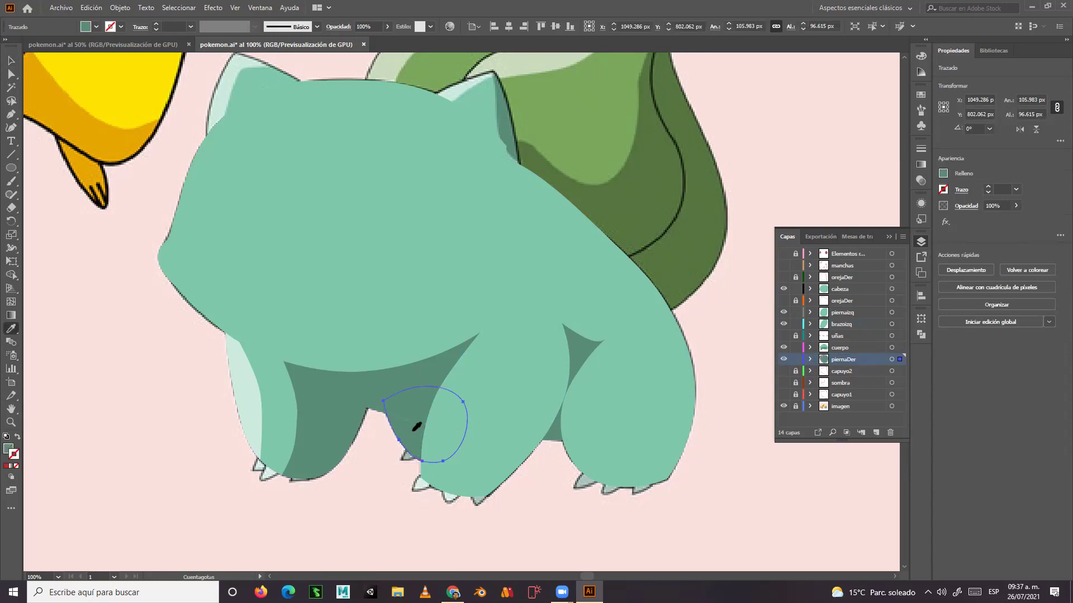
Darken the fill of the piernaDer leg shape to the green 3b6b56.
left_click(8, 448)
double_click(8, 449)
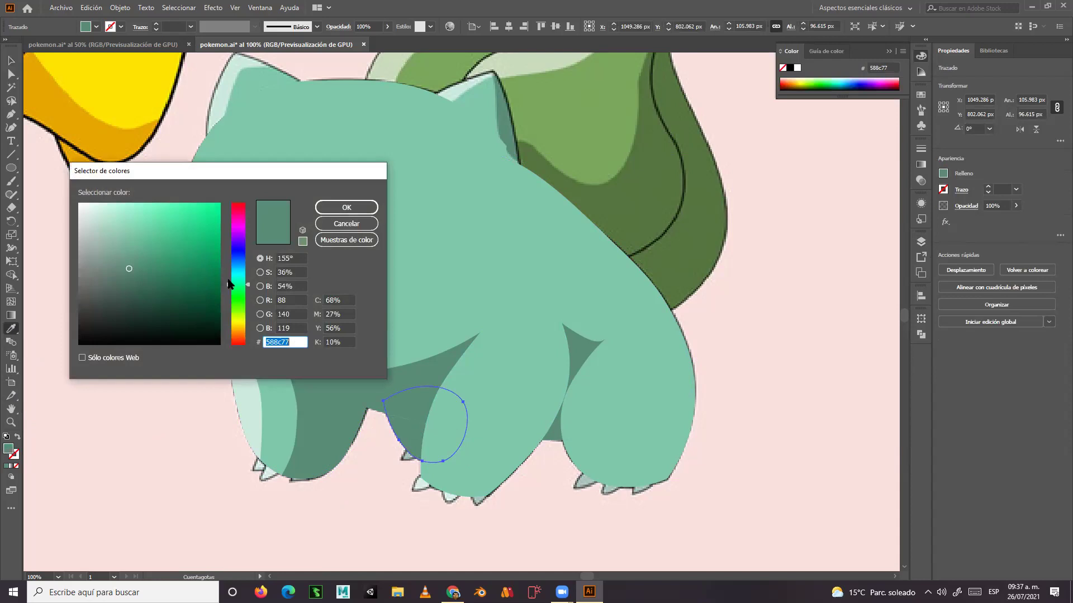
left_click(144, 283)
left_click(347, 207)
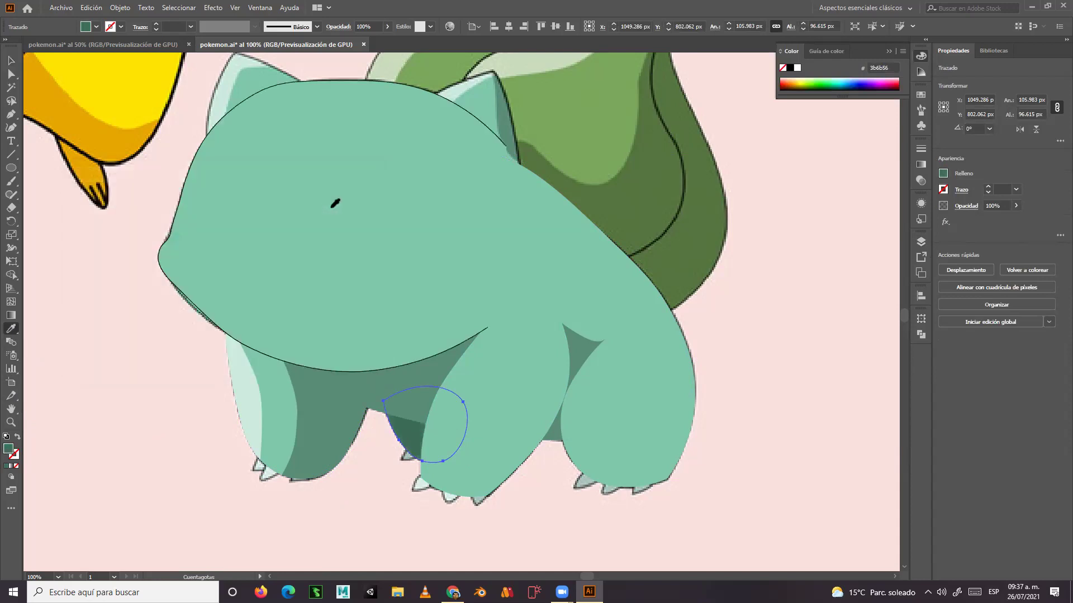
key("v")
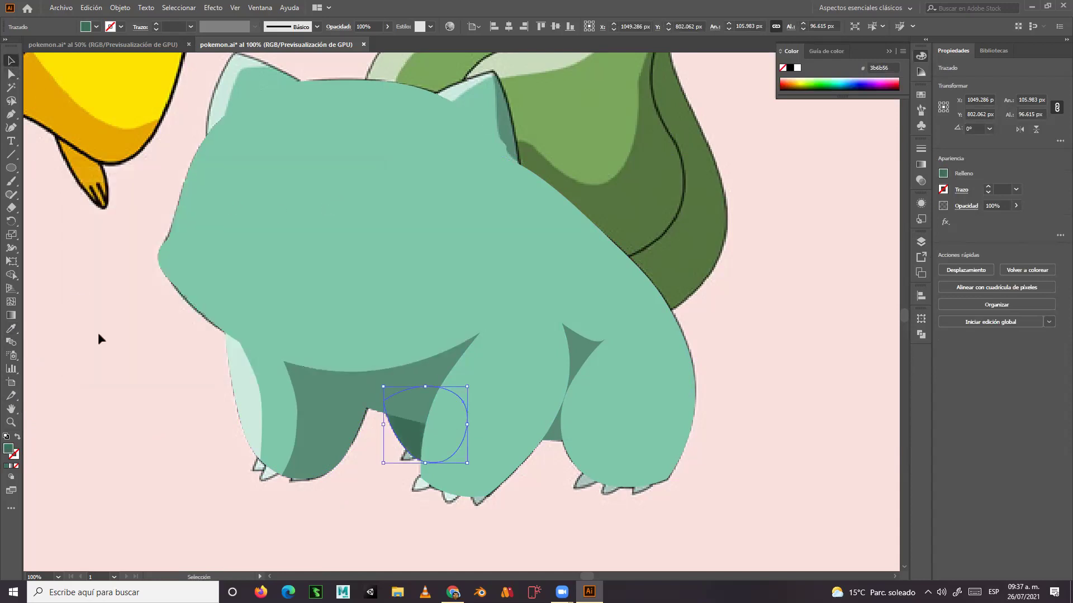
left_click(98, 330)
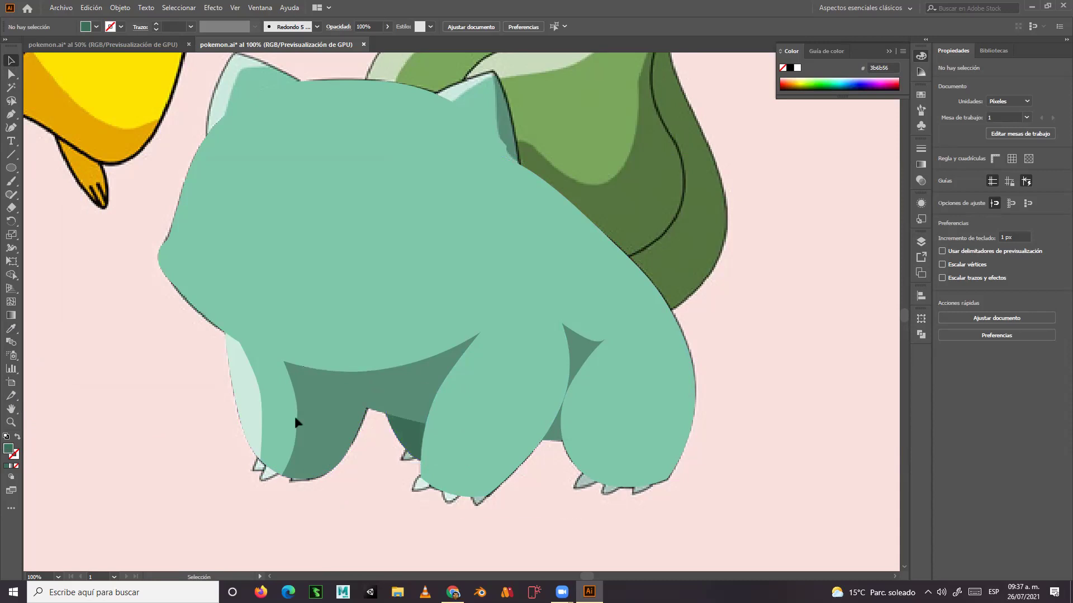
Refill the piernaDer leg shape with the green sampled from the belly shading, and darken it to 437c64.
double_click(400, 424)
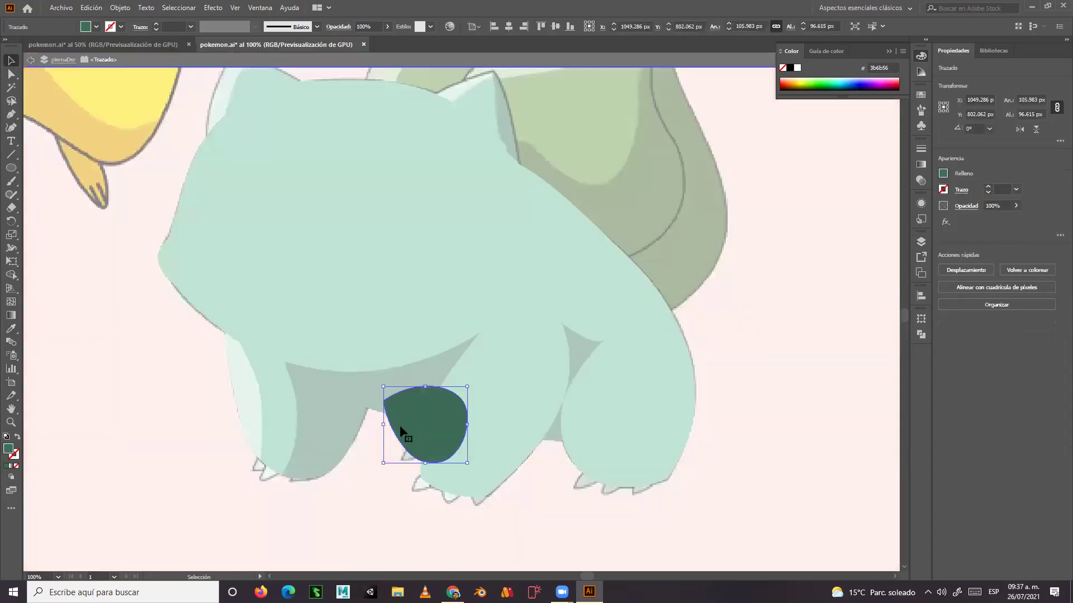
left_click(11, 328)
left_click(324, 417)
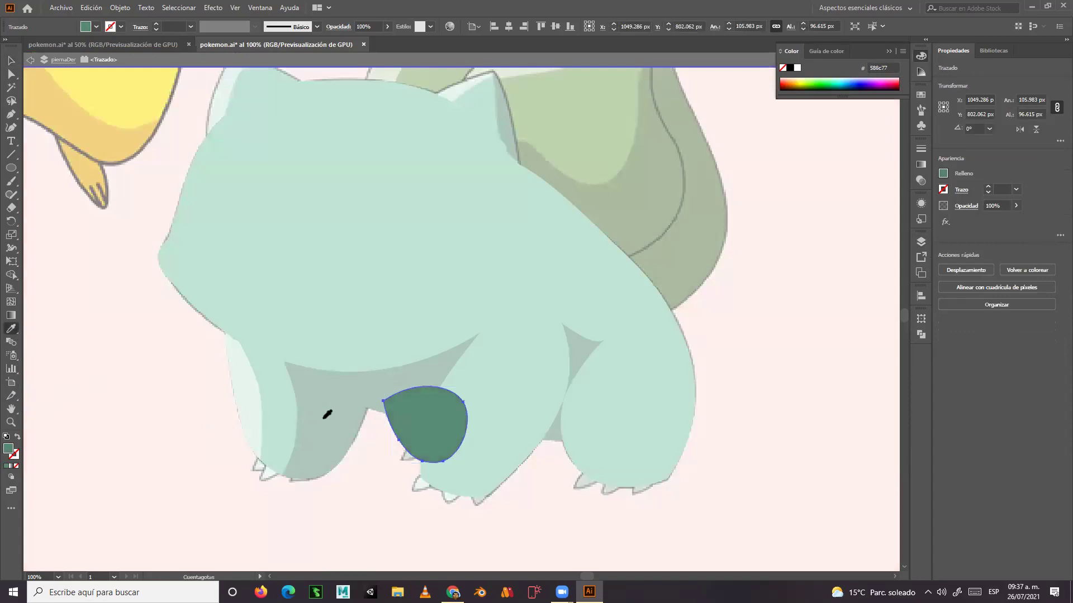
double_click(9, 450)
left_click(144, 276)
left_click(347, 208)
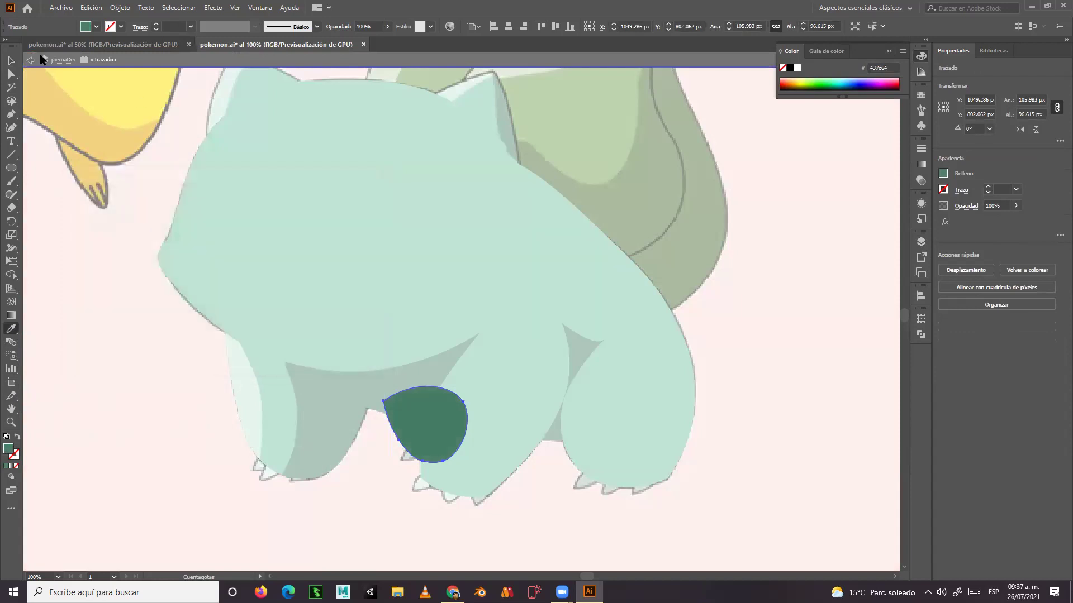
left_click(31, 60)
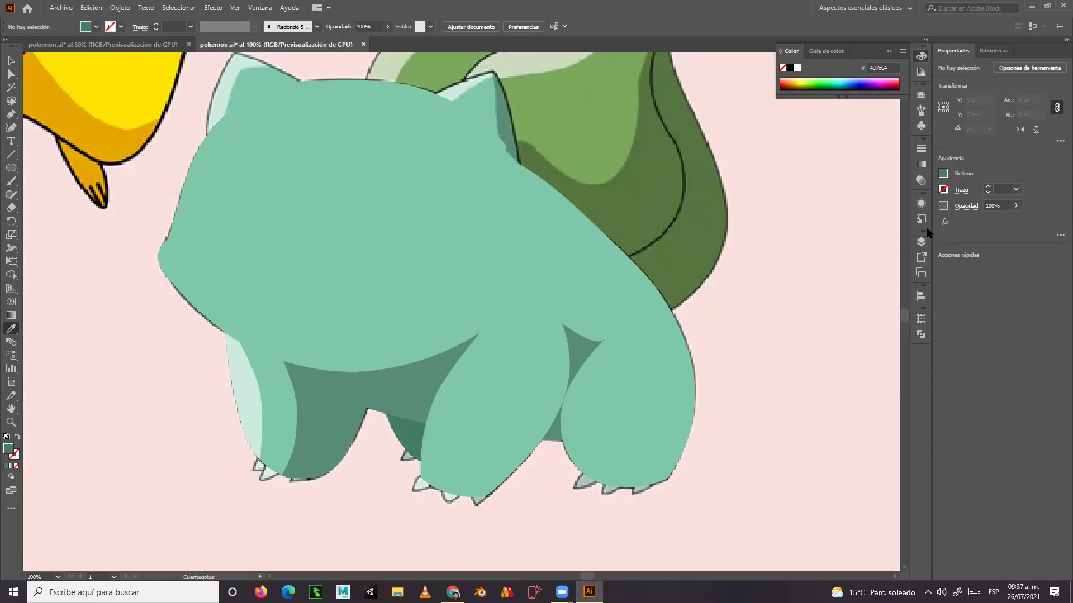
Show all hidden layers and check how the spot, ear, claw and bulb outlines sit over the filled body parts.
left_click(921, 243)
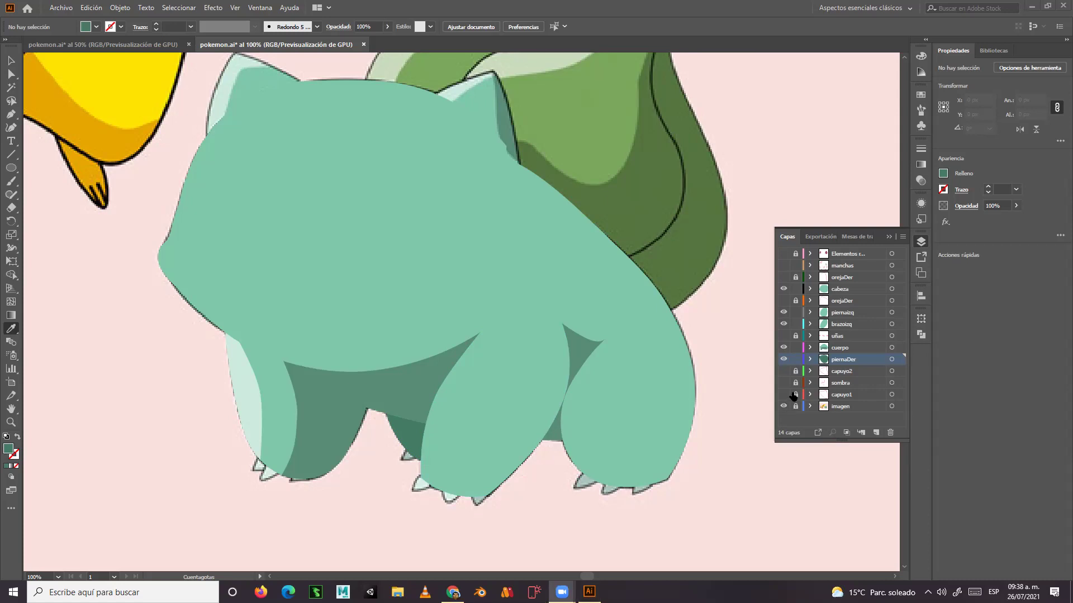
left_click_drag(783, 254, 784, 278)
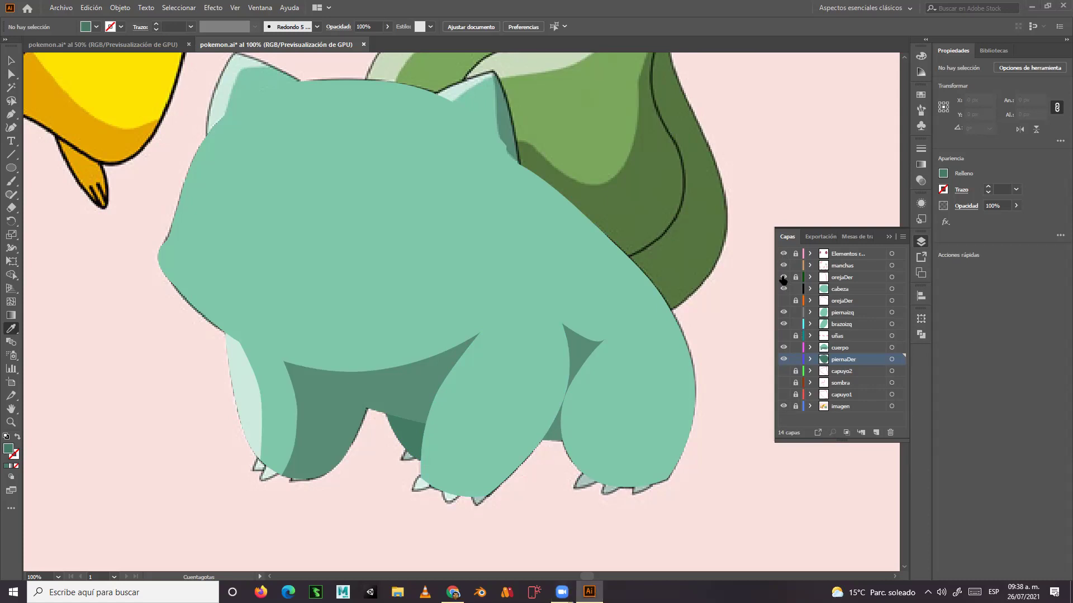
left_click(784, 312)
left_click(784, 335)
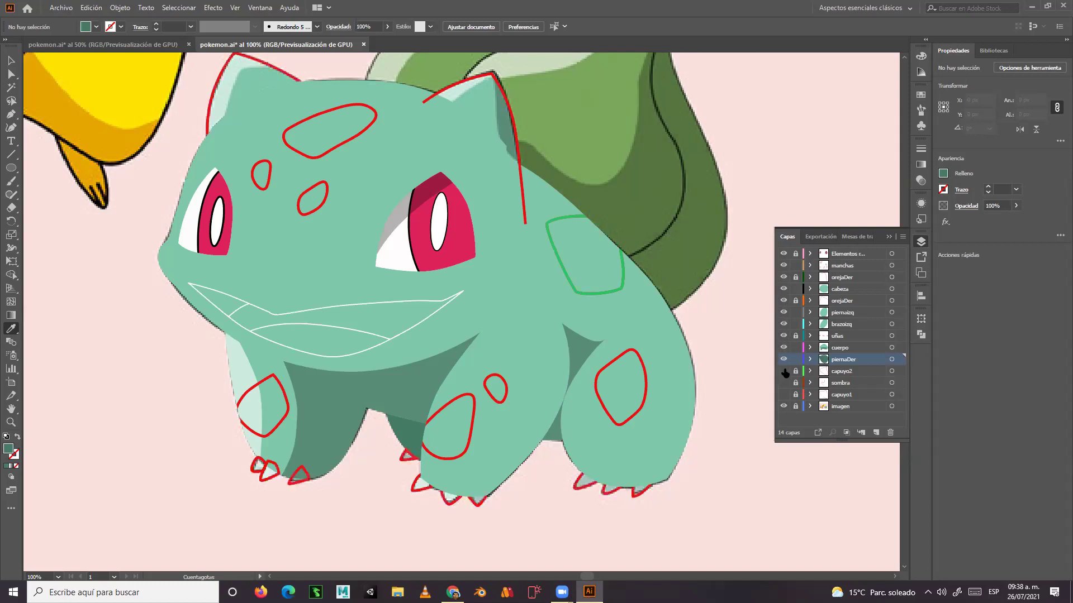
left_click_drag(784, 375, 783, 399)
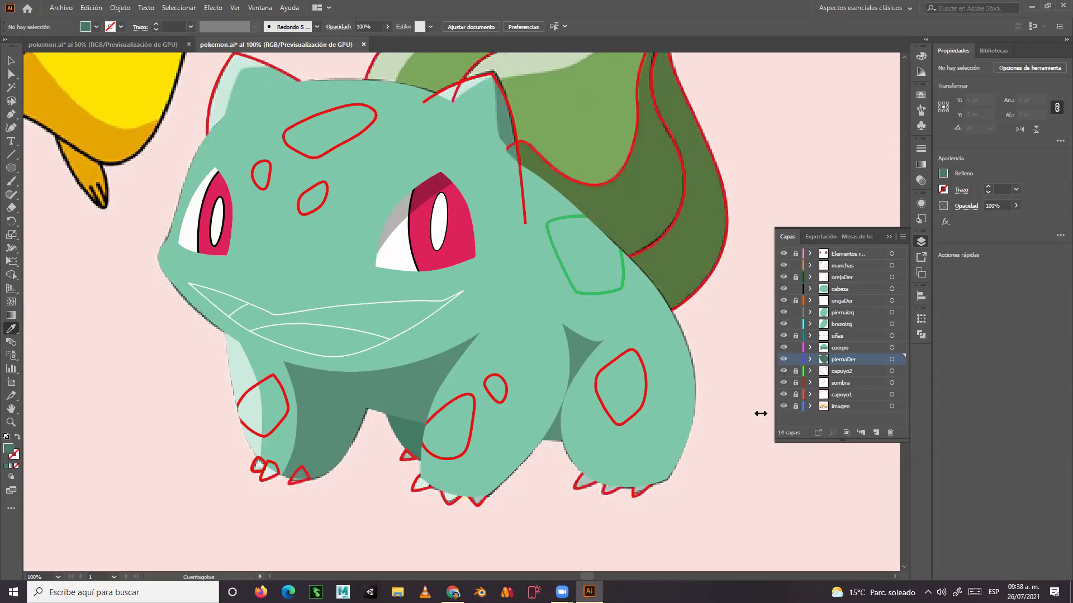
left_click(11, 60)
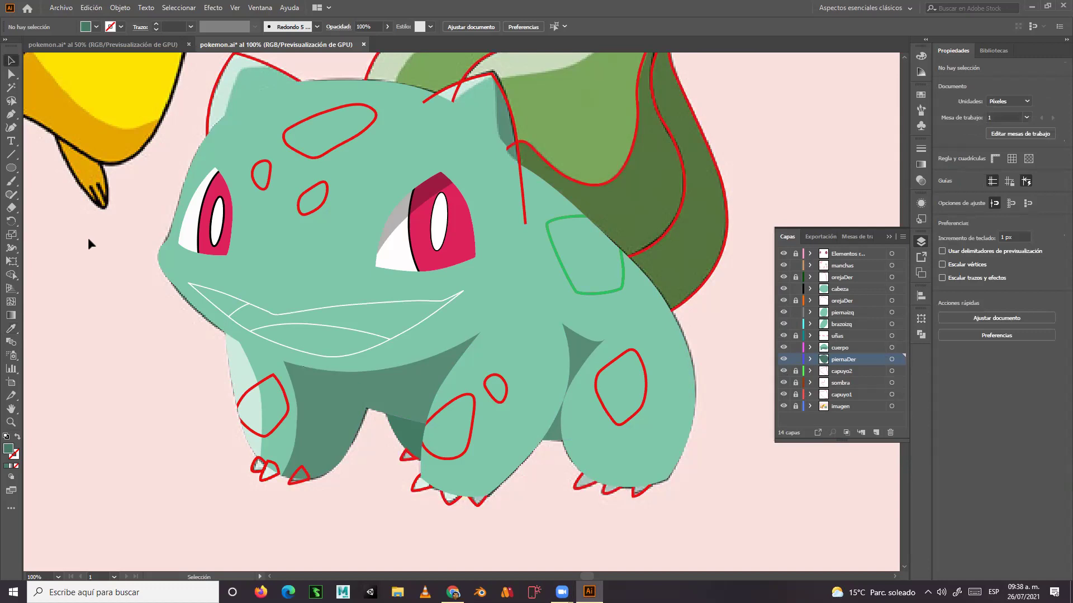
left_click(281, 427)
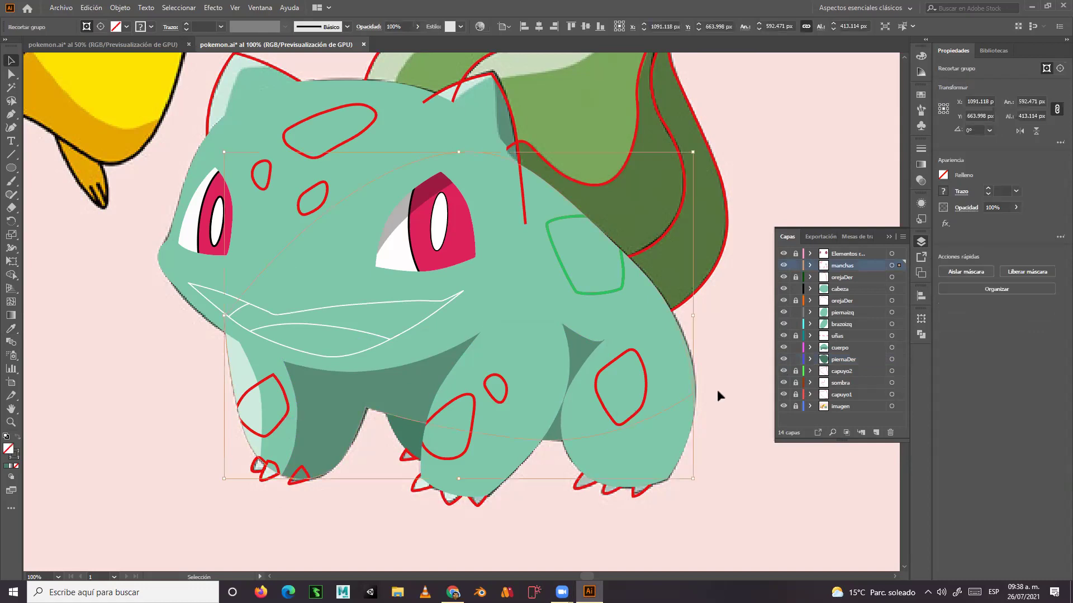
left_click(149, 379)
Hide every layer except the imagen reference and the manchas layer with the spot outlines.
left_click_drag(783, 254, 779, 394)
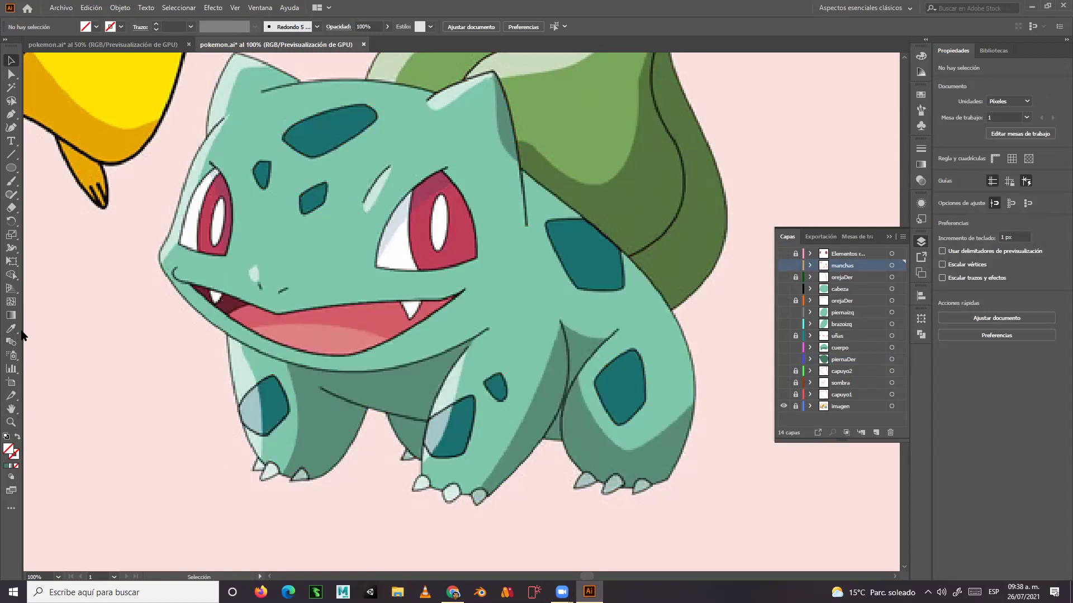
left_click(11, 168)
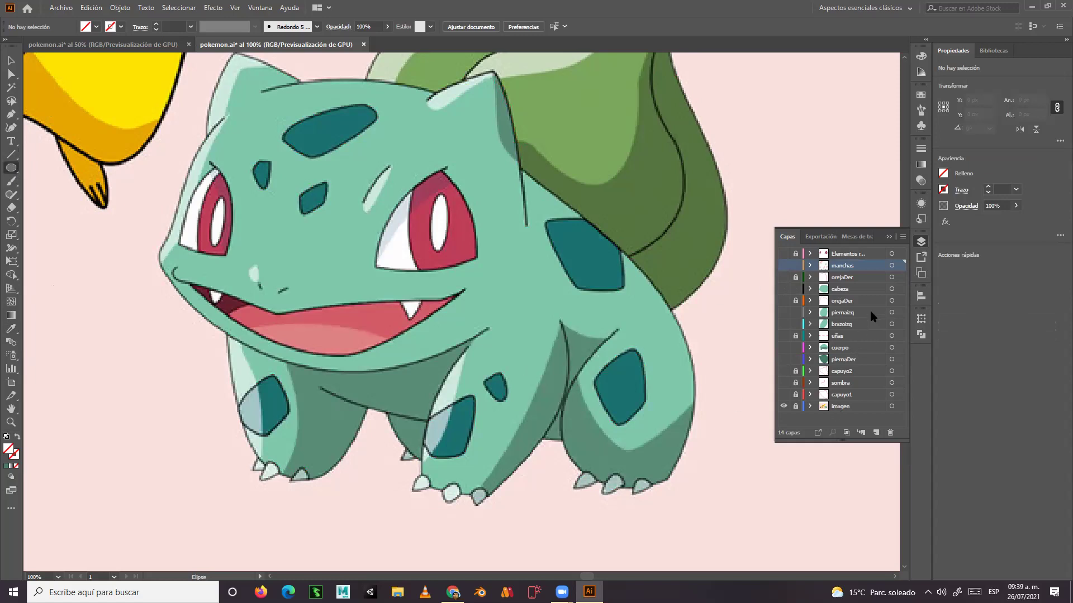
left_click(784, 265)
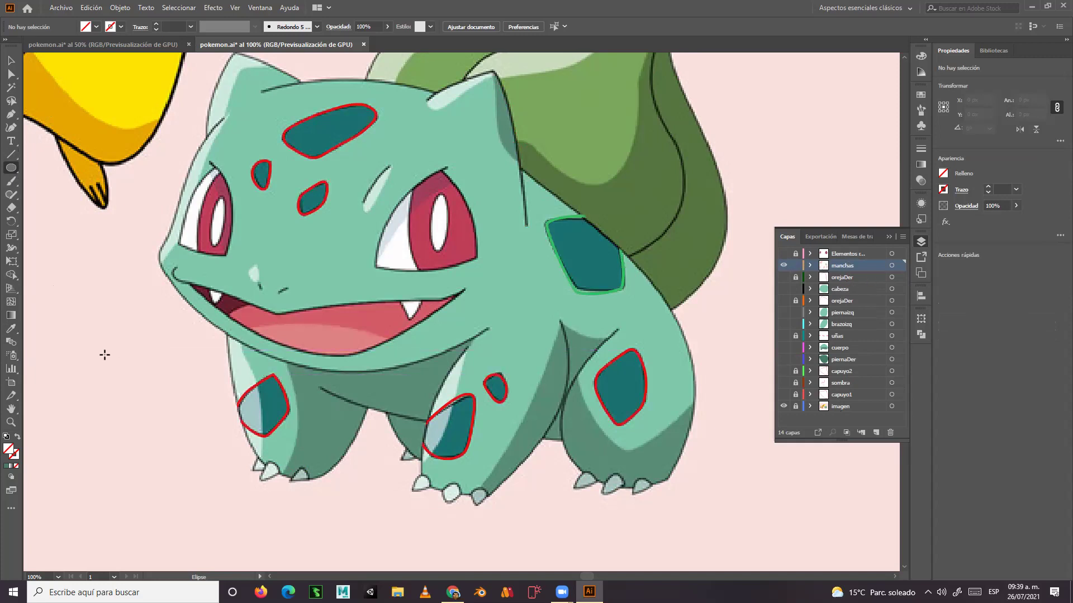
Draw an ellipse about 54 by 61 px on the empty background beside Bulbasaur and fill it with the teal sampled from a spot.
left_click_drag(72, 316, 115, 362)
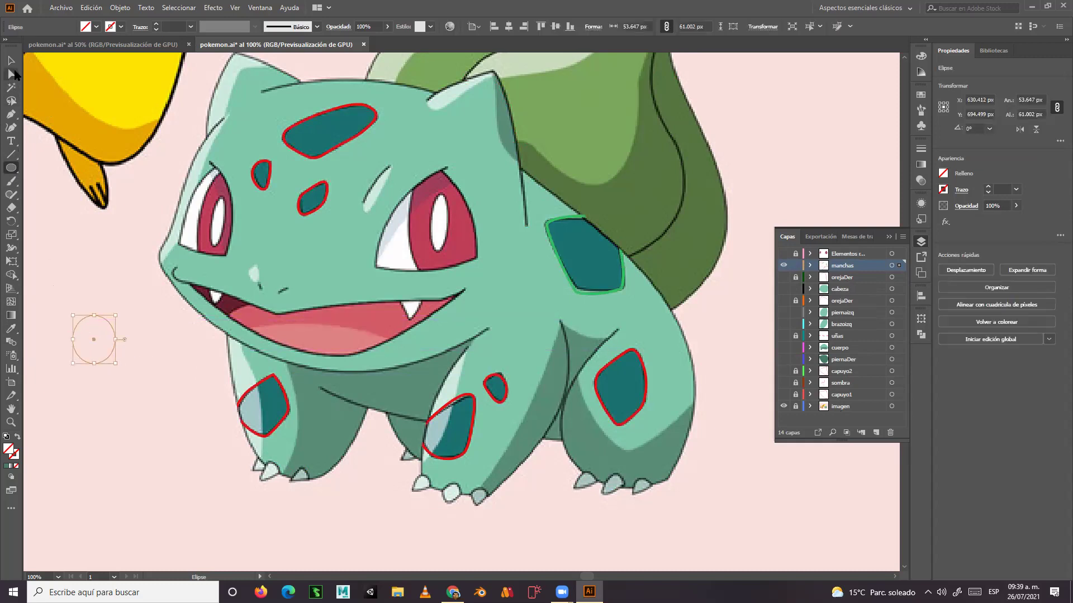
left_click(10, 328)
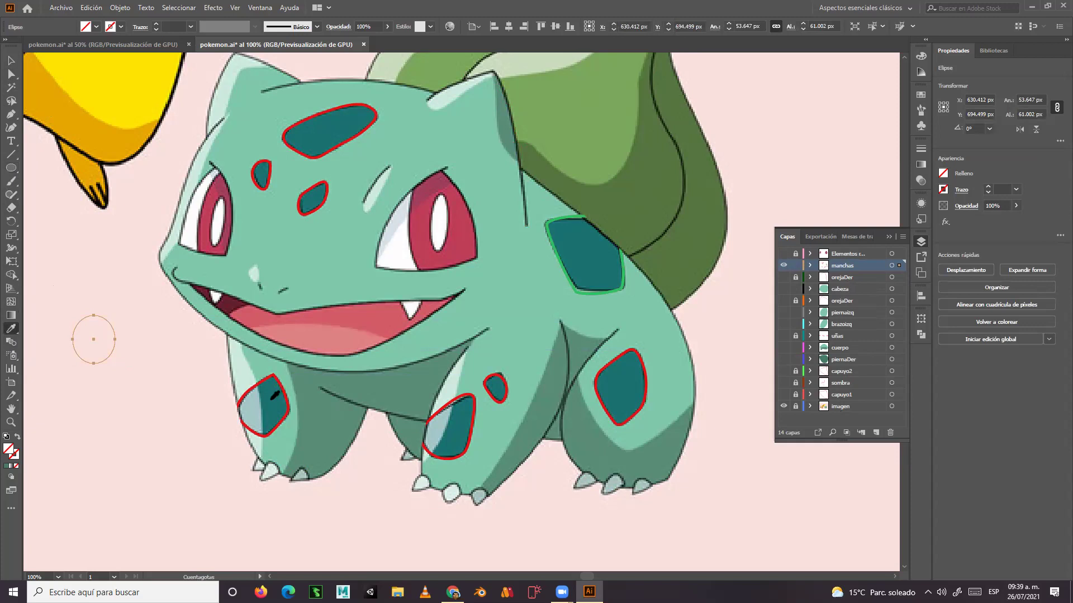
left_click(272, 398)
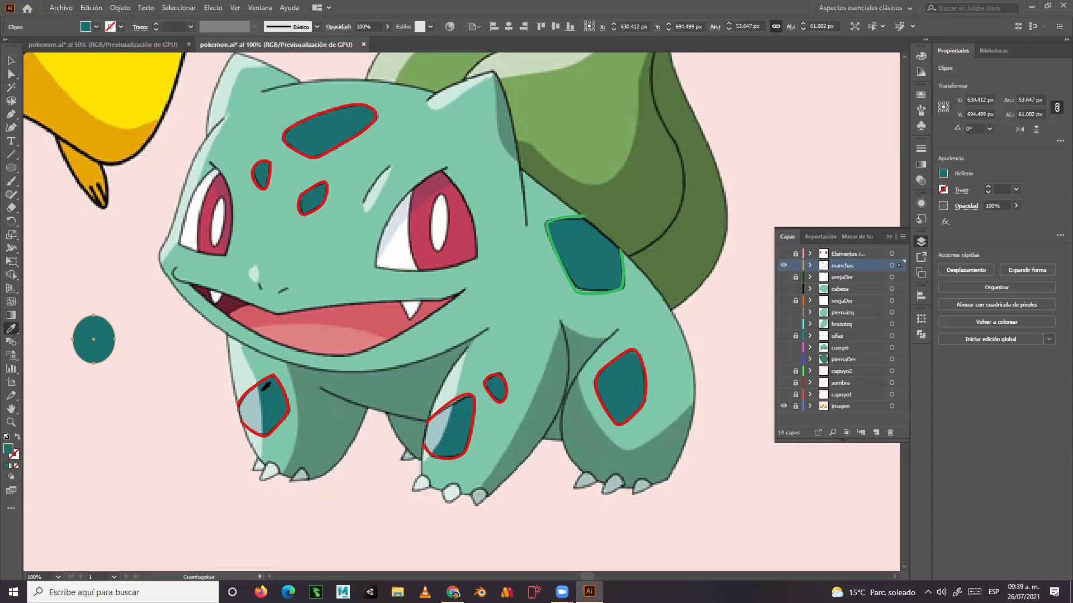
left_click(11, 60)
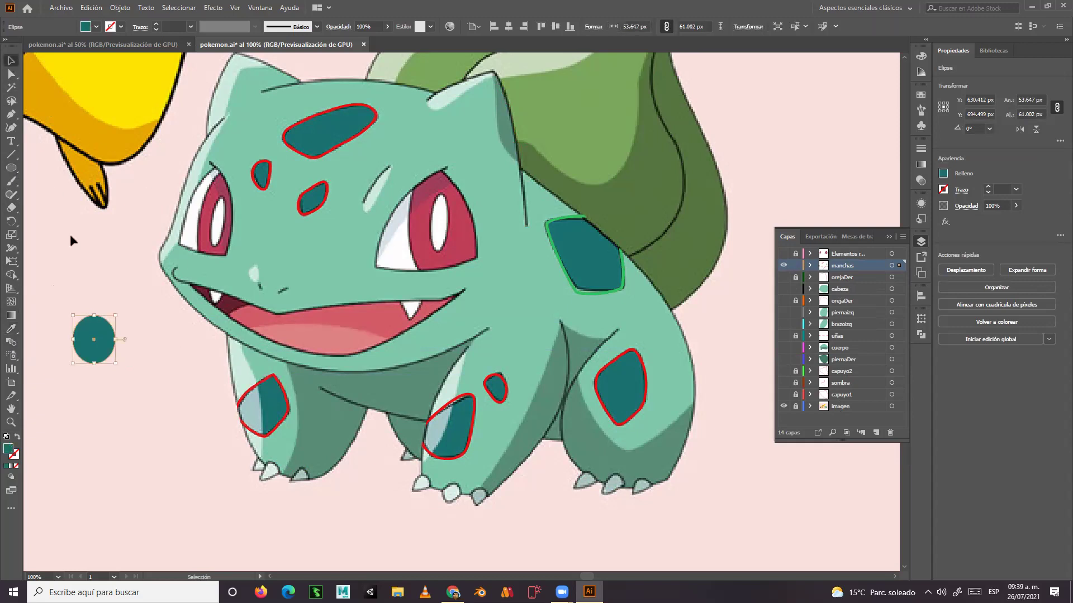
left_click(83, 283)
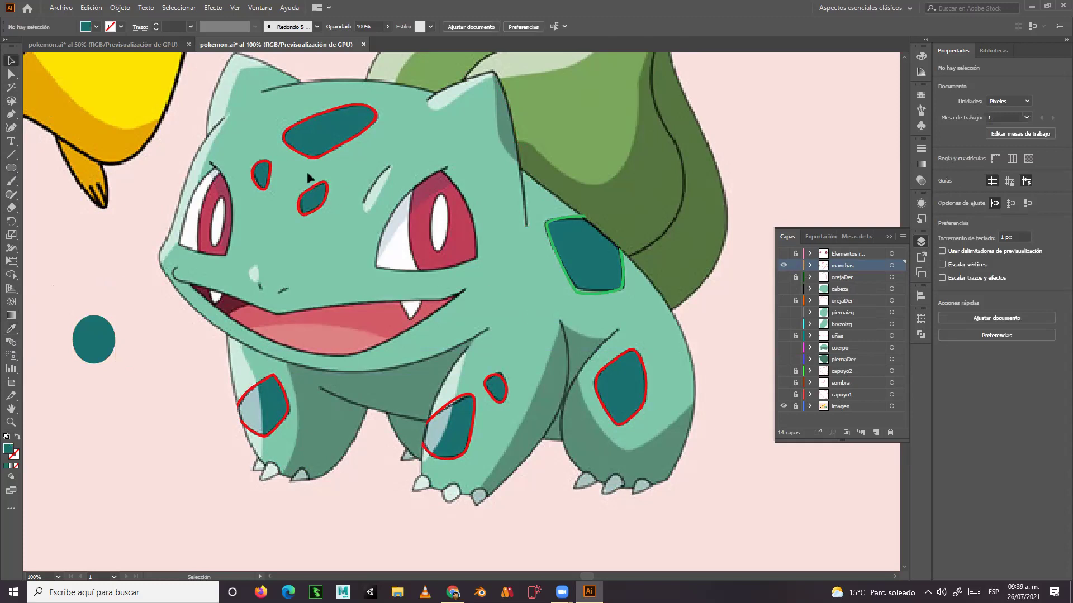
left_click(319, 154)
left_click_drag(176, 96, 688, 518)
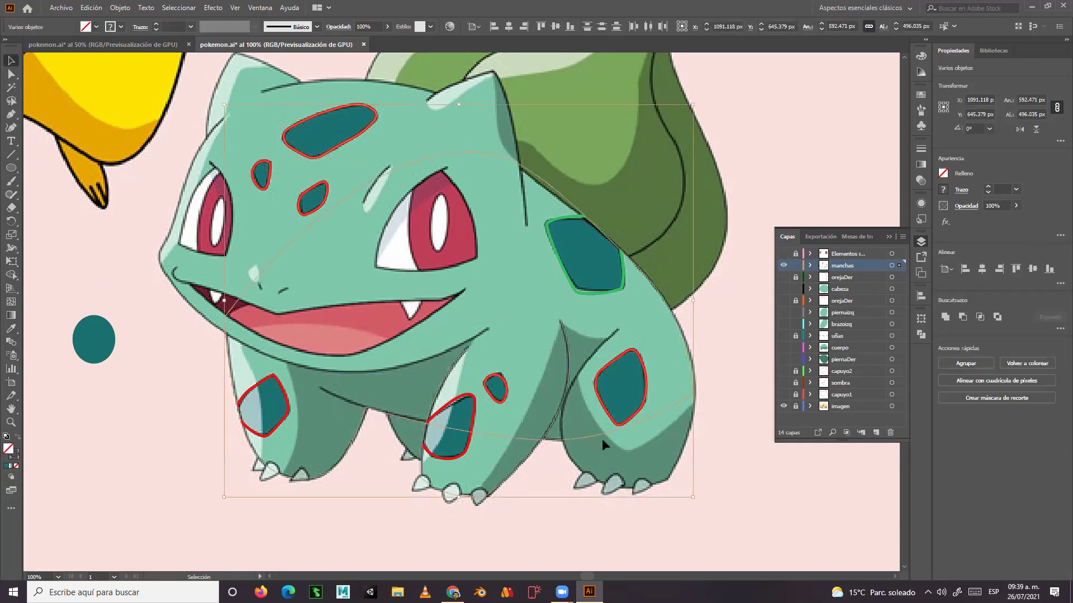
left_click(284, 243)
left_click(345, 145)
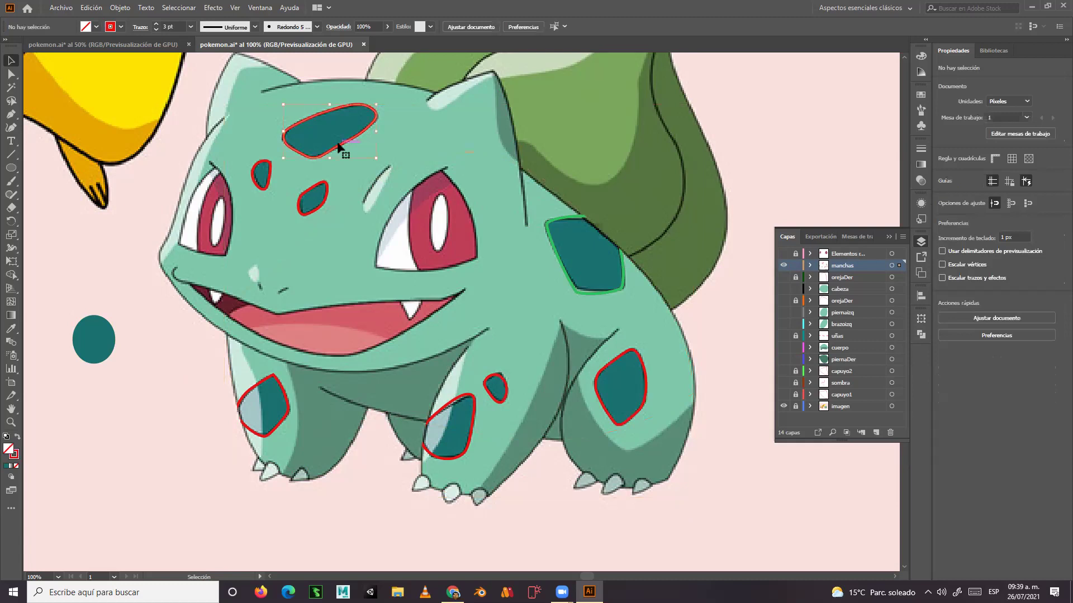
double_click(338, 145)
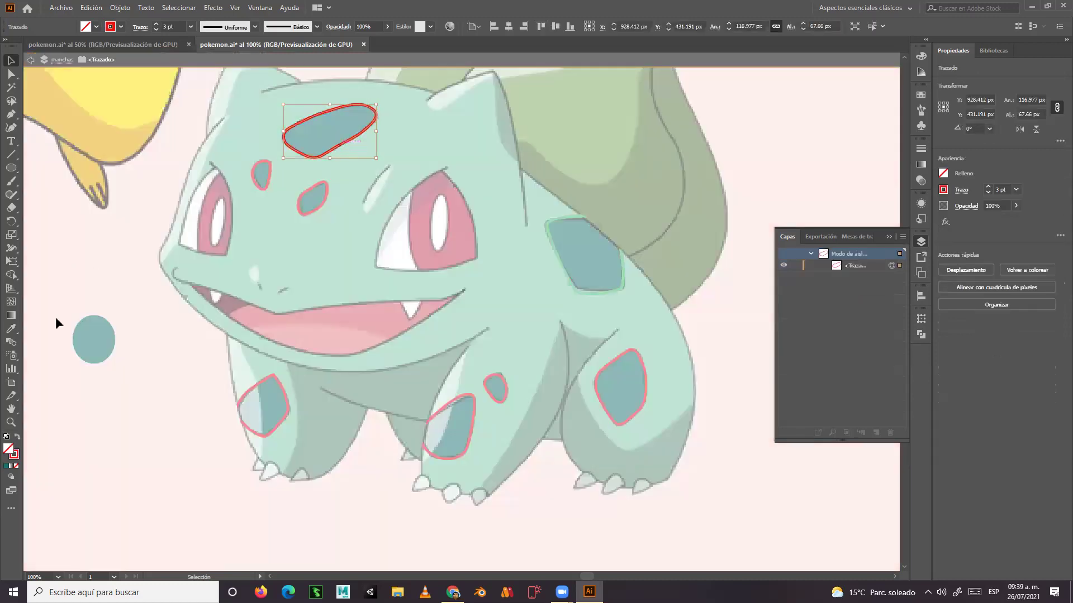
left_click(30, 60)
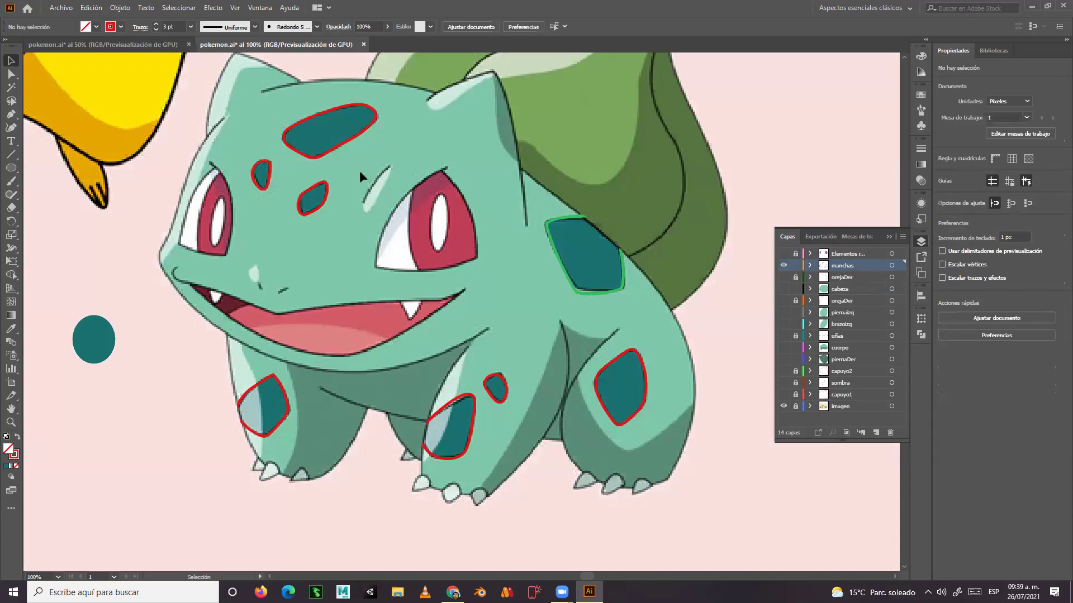
Fill the three forehead spots, the small foreleg spot and the hind leg spot with the teal of the sample ellipse, without stroke.
left_click(330, 152)
left_click(271, 180, "shift")
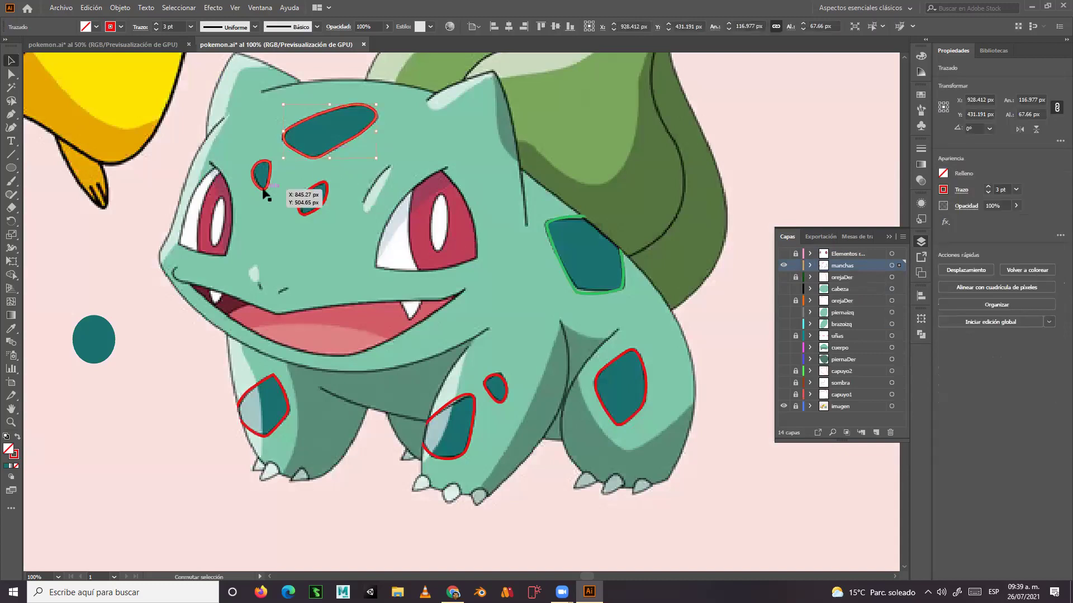
left_click(320, 206, "shift")
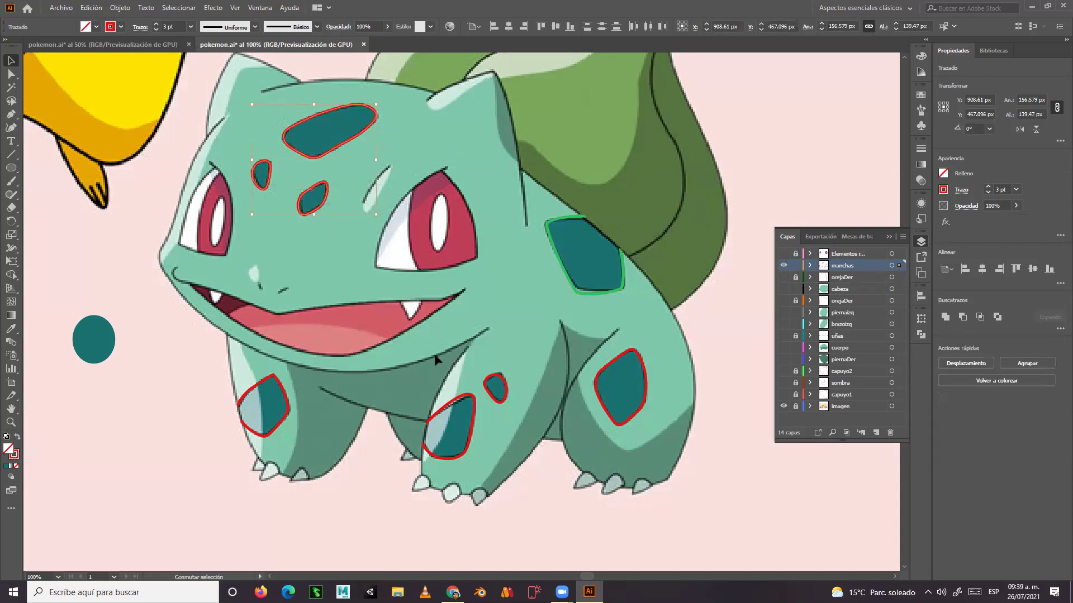
left_click(496, 398, "shift")
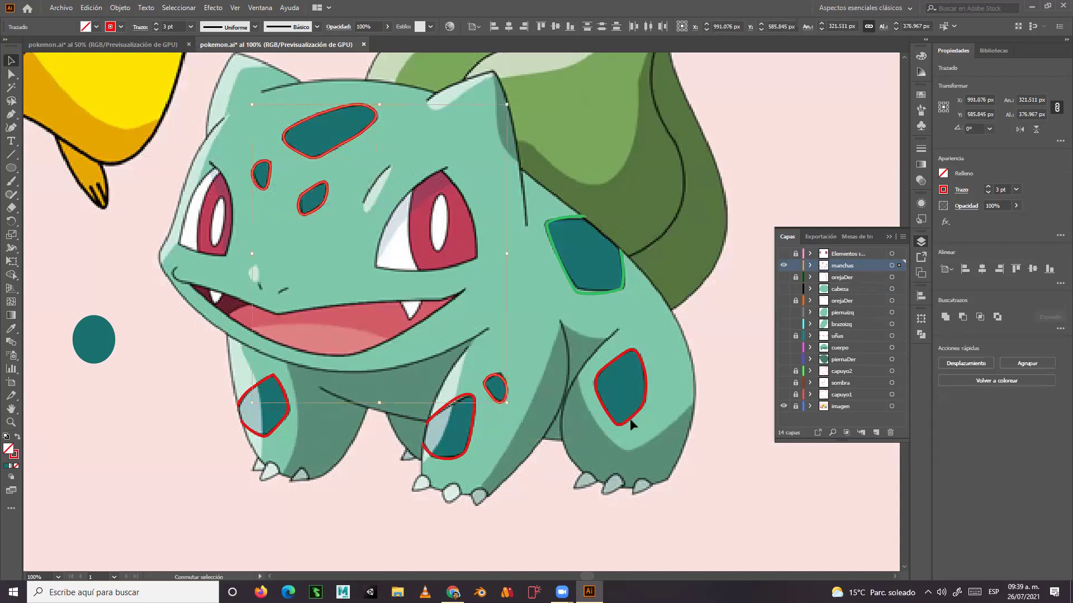
left_click(625, 419, "shift")
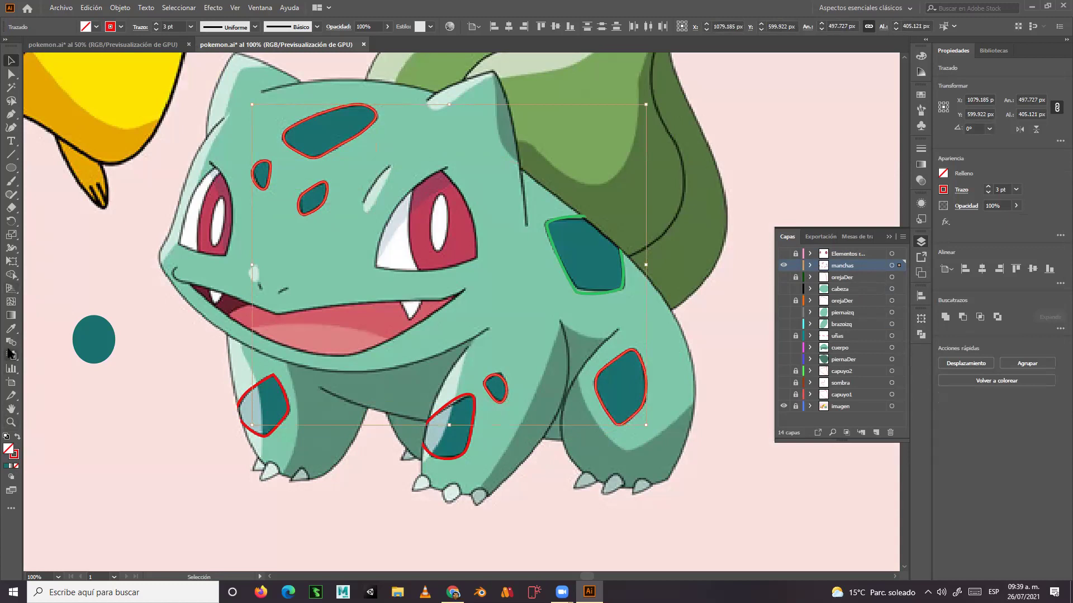
left_click(11, 328)
left_click(99, 327)
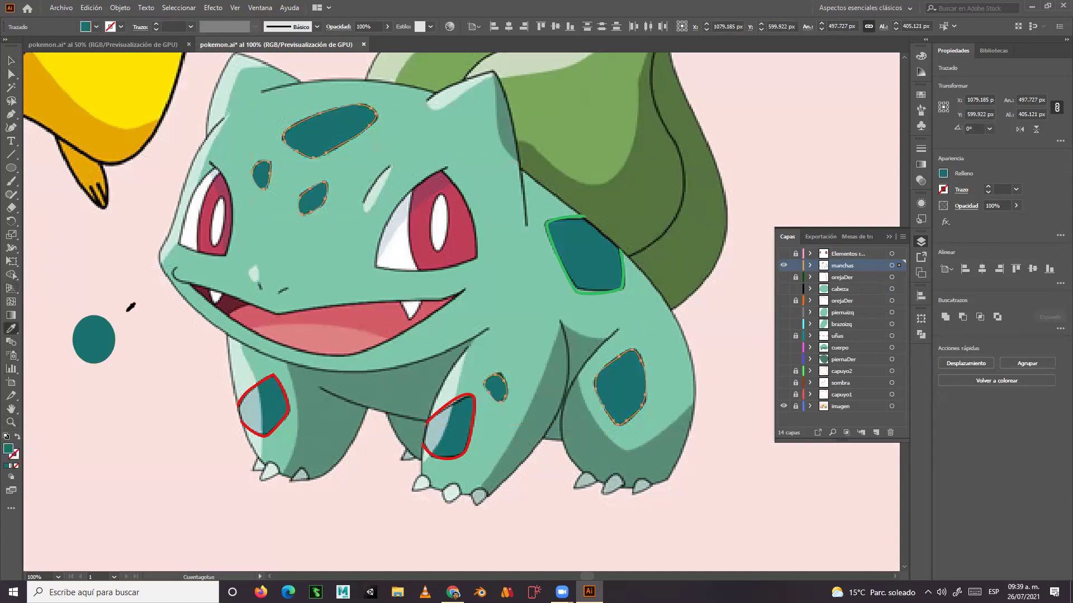
left_click(11, 60)
left_click(75, 252)
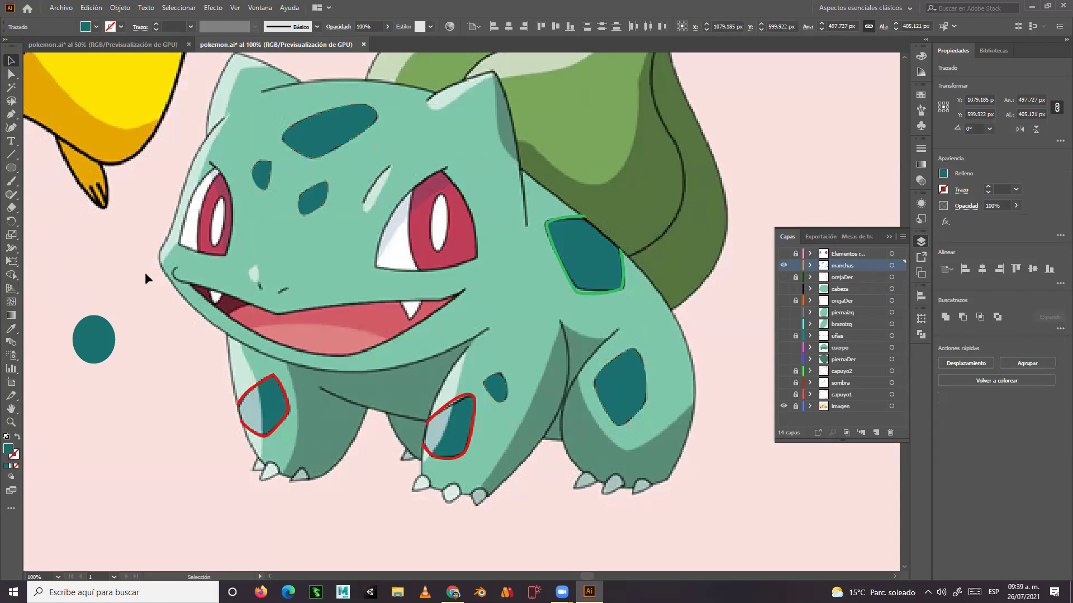
Isolate the clipping group on the body and fill the back spot outlined in green with the sample ellipse's teal.
left_click(577, 292)
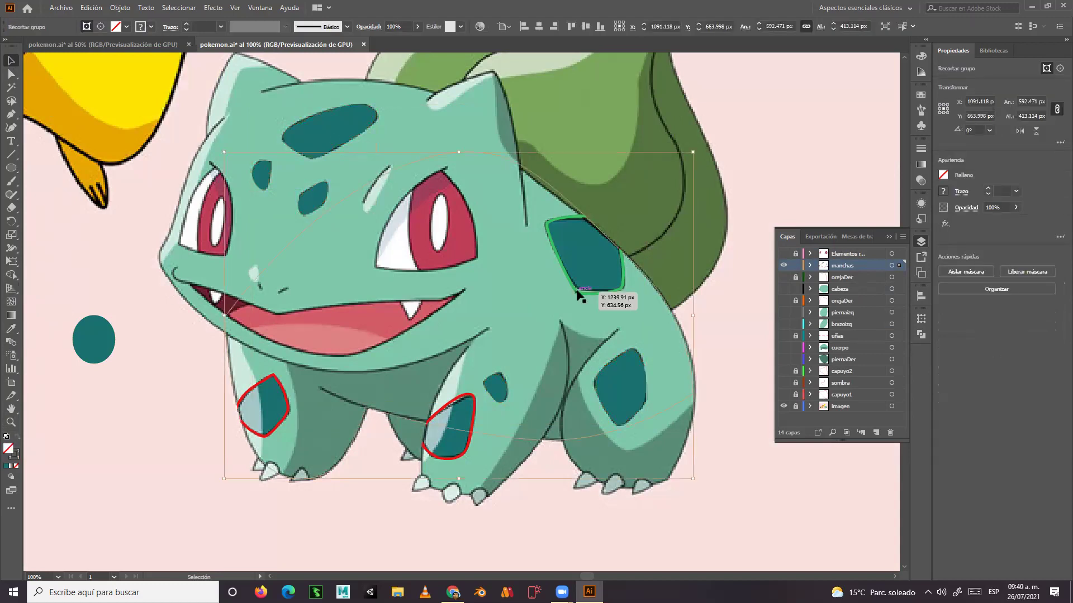
double_click(577, 292)
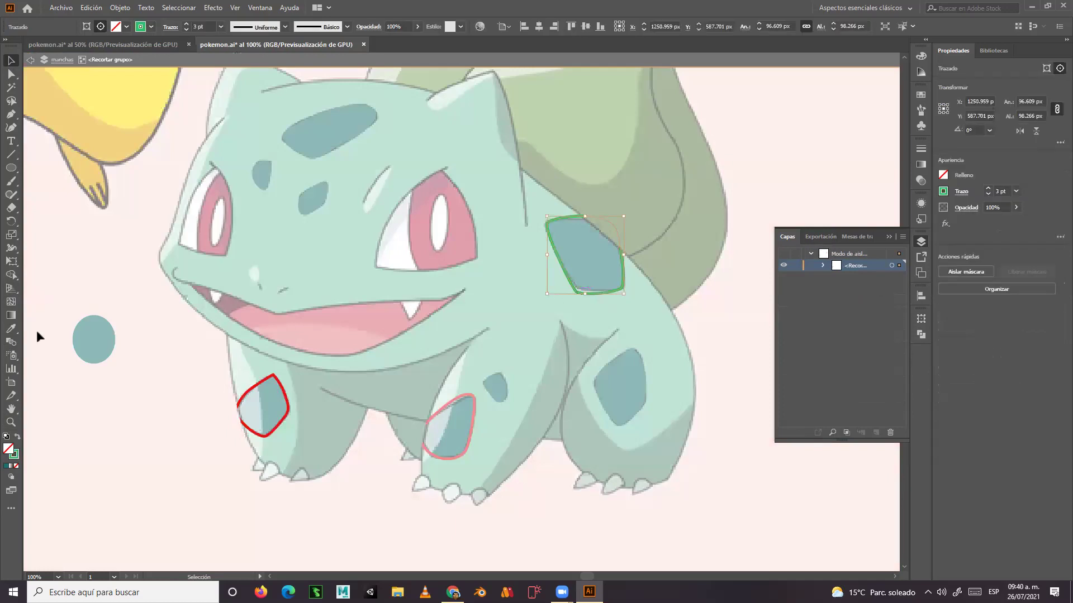
left_click(11, 328)
left_click(93, 333)
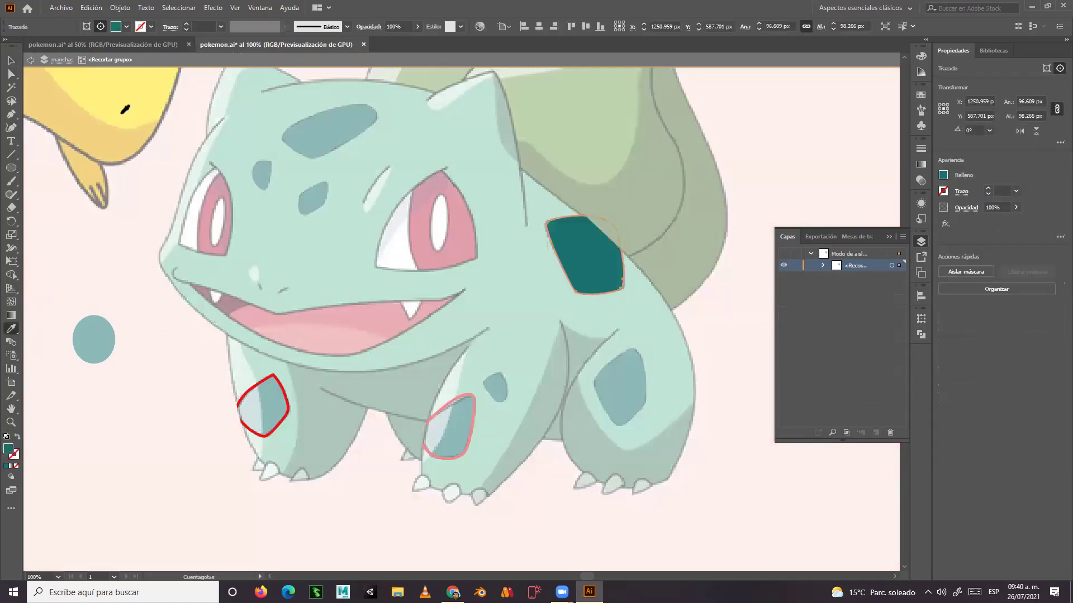
Fill the red-outlined spot on the other front leg in the same clipping group with the sample ellipse's teal.
left_click(11, 60)
left_click(267, 401)
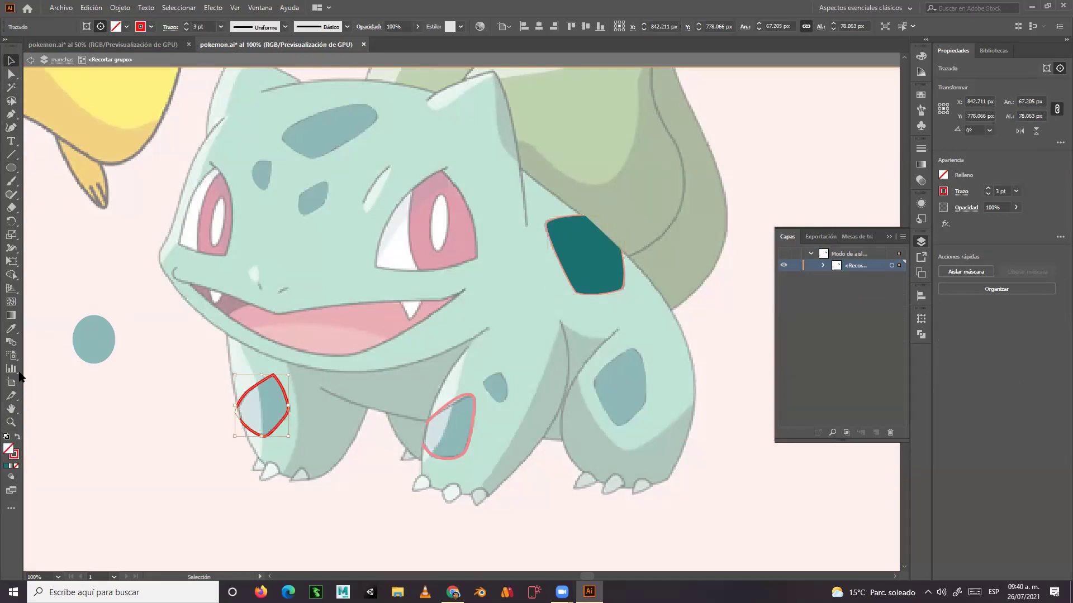
left_click(11, 328)
left_click(100, 342)
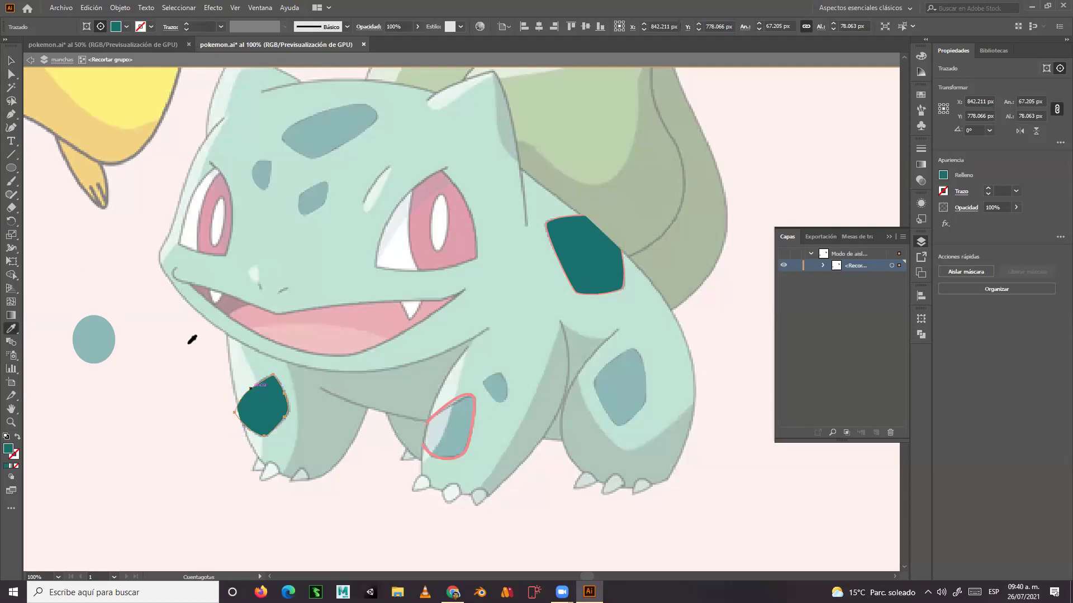
Isolate the clipping group of the large spot on the near front leg and fill its outline with the sample ellipse's teal.
left_click(11, 61)
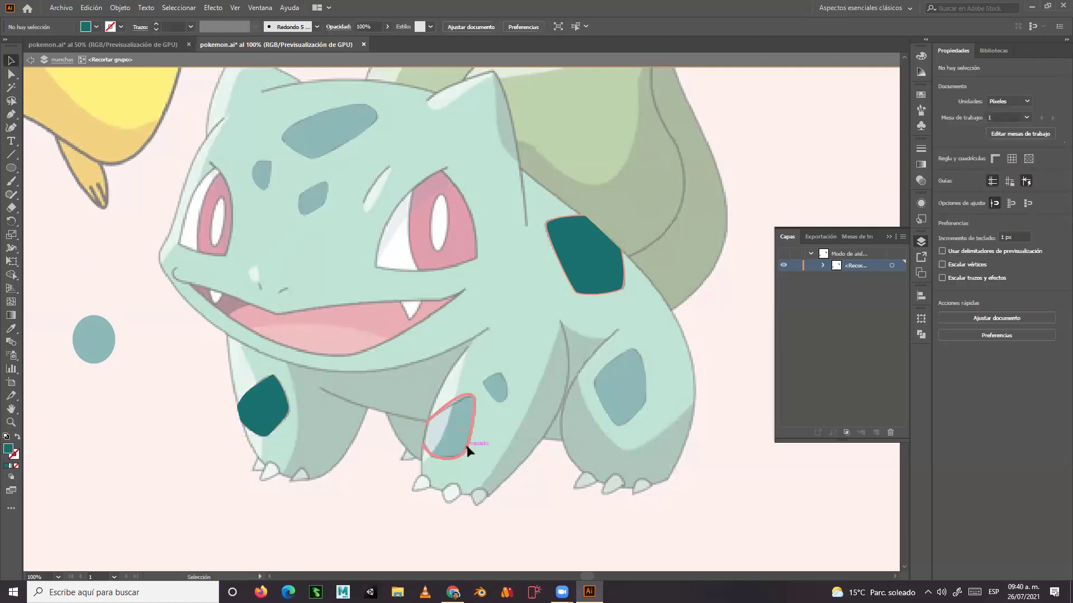
key("Escape")
double_click(467, 448)
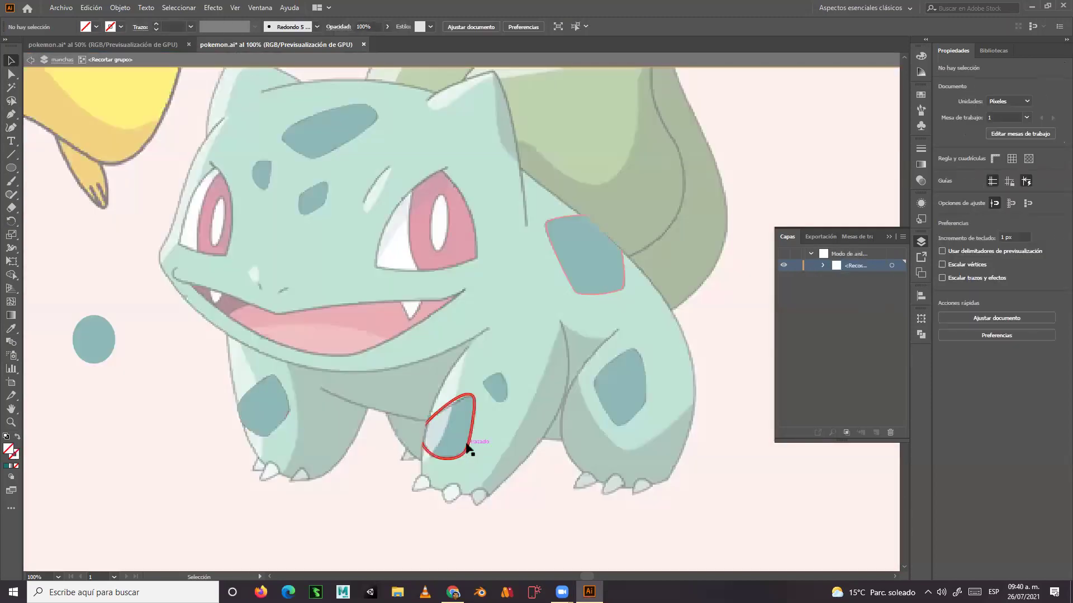
left_click(427, 430)
left_click(11, 329)
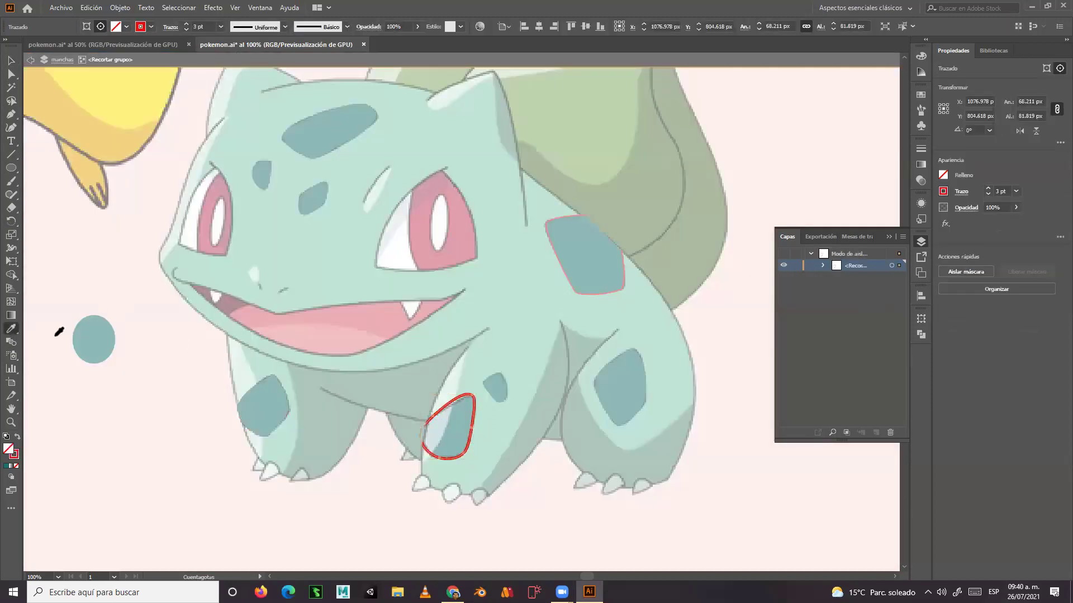
left_click(85, 338)
double_click(11, 60)
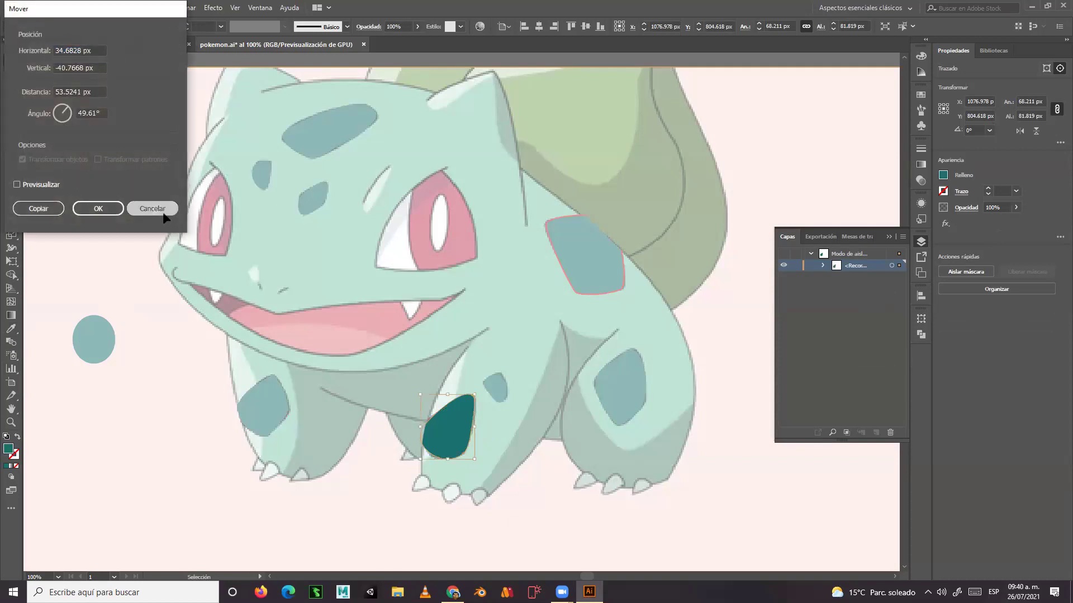
left_click(152, 208)
Leave isolation mode and delete the teal sample ellipse beside Bulbasaur.
left_click(31, 60)
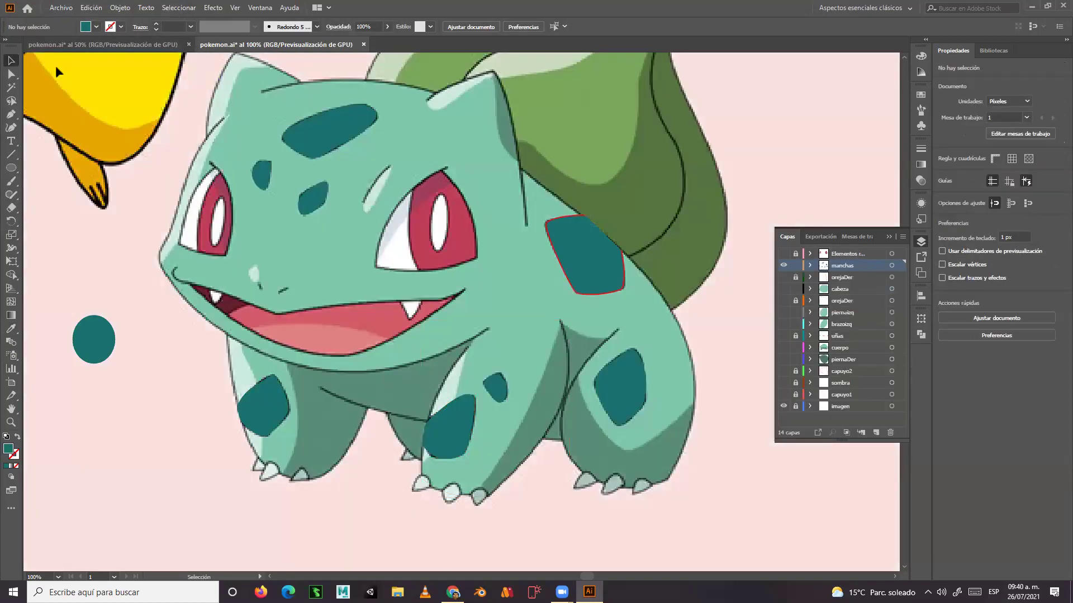
left_click(95, 336)
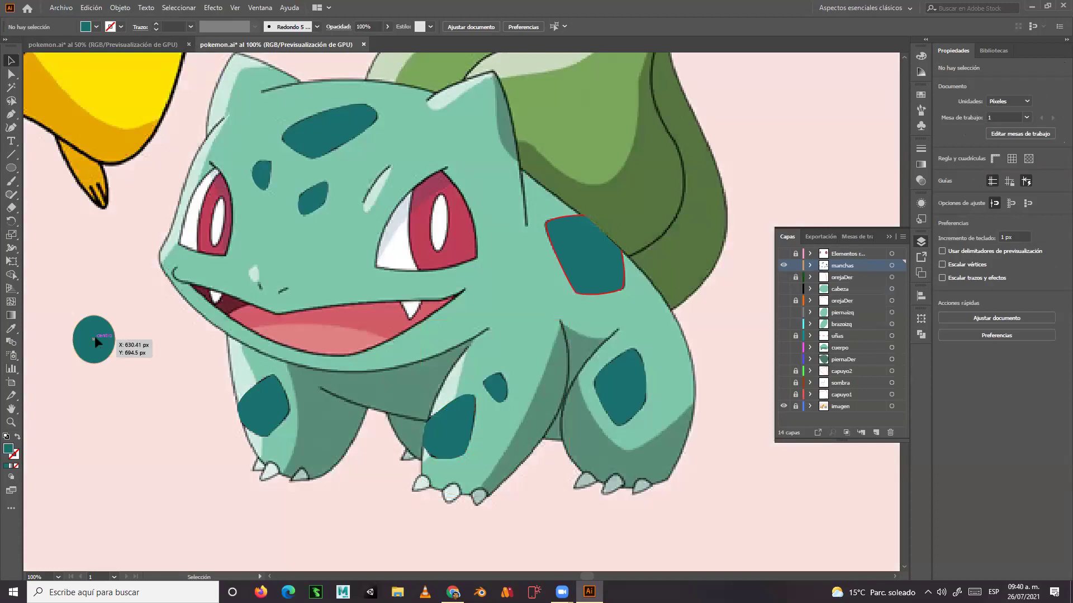
key("Delete")
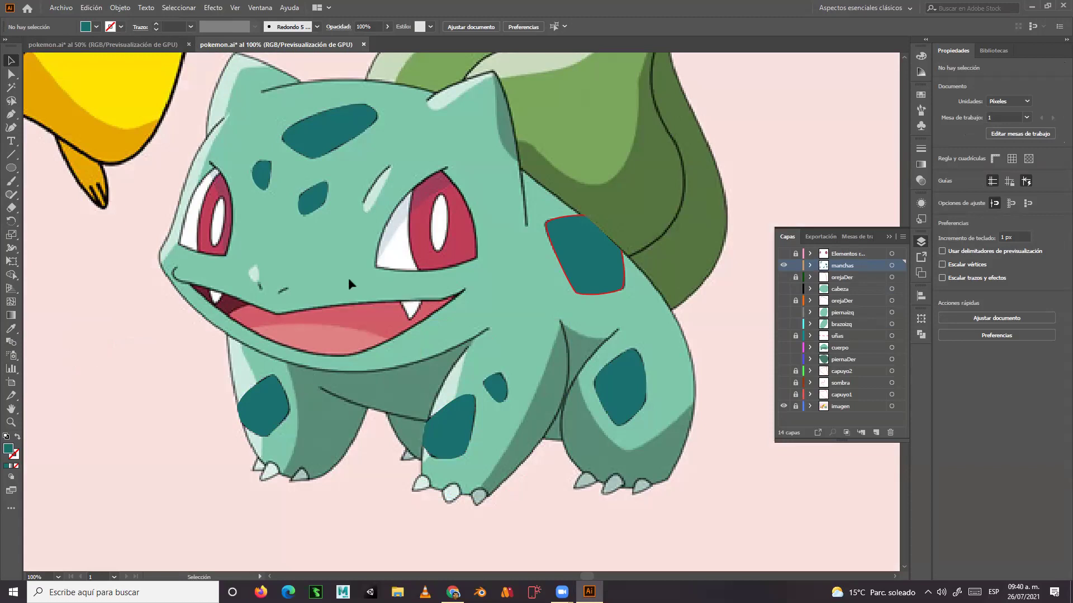
scroll(348, 277, "up", 2)
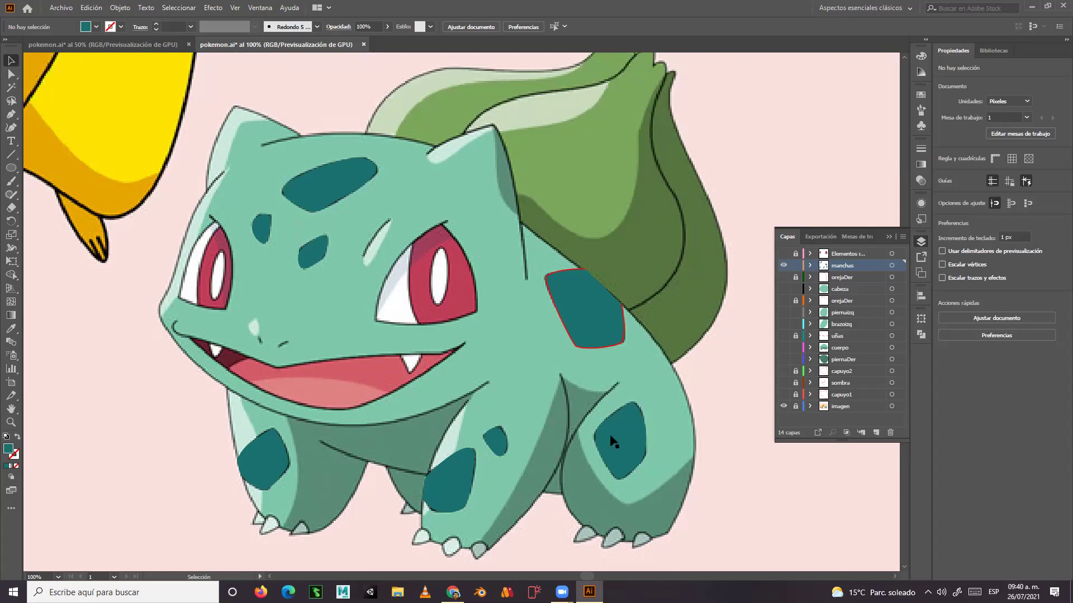
left_click(784, 395)
scroll(679, 400, "up", 2)
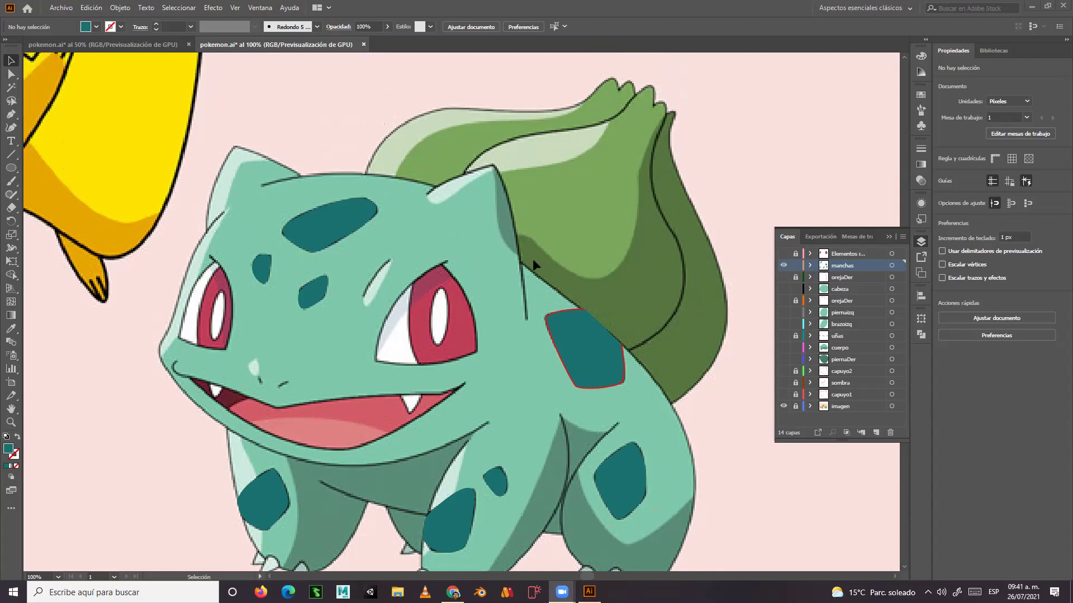
scroll(521, 276, "down", 1)
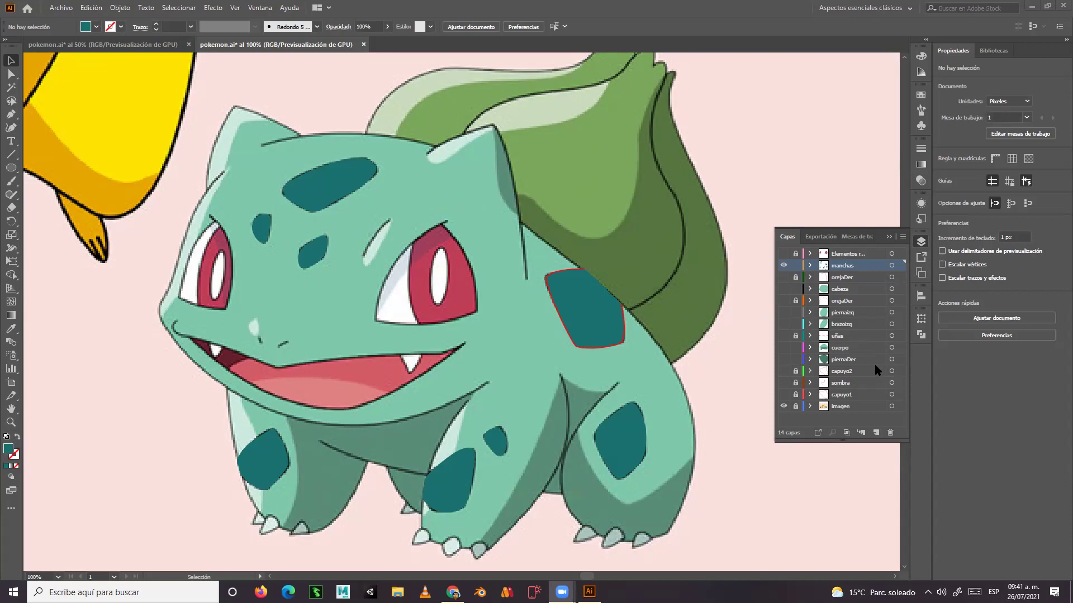
Show the cuerpo layer, isolate the group inside the body's clipping group and fill the large belly shadow with black.
left_click(784, 347)
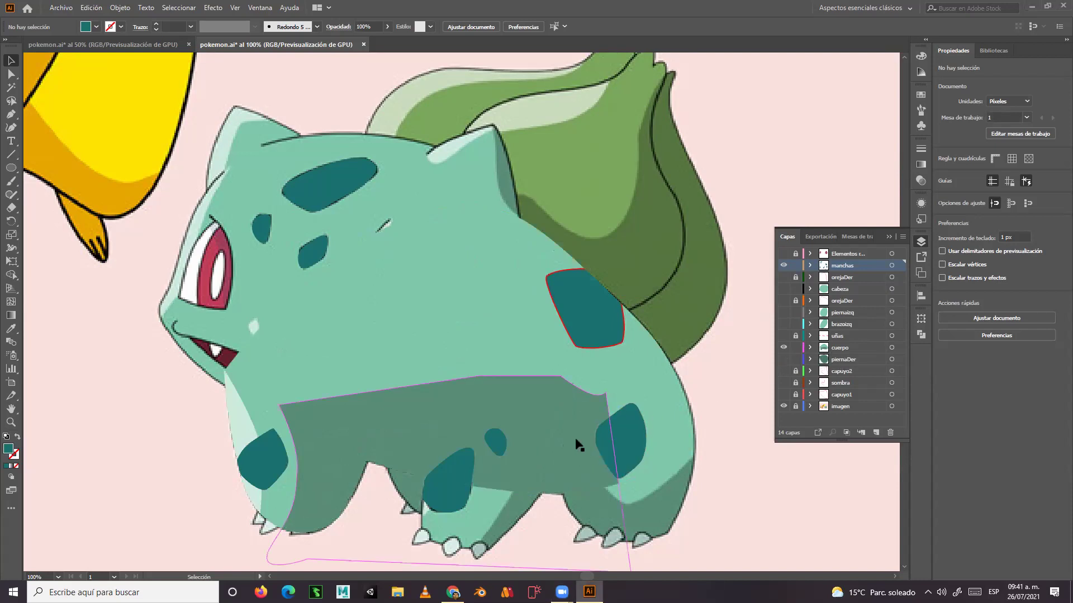
left_click(419, 400)
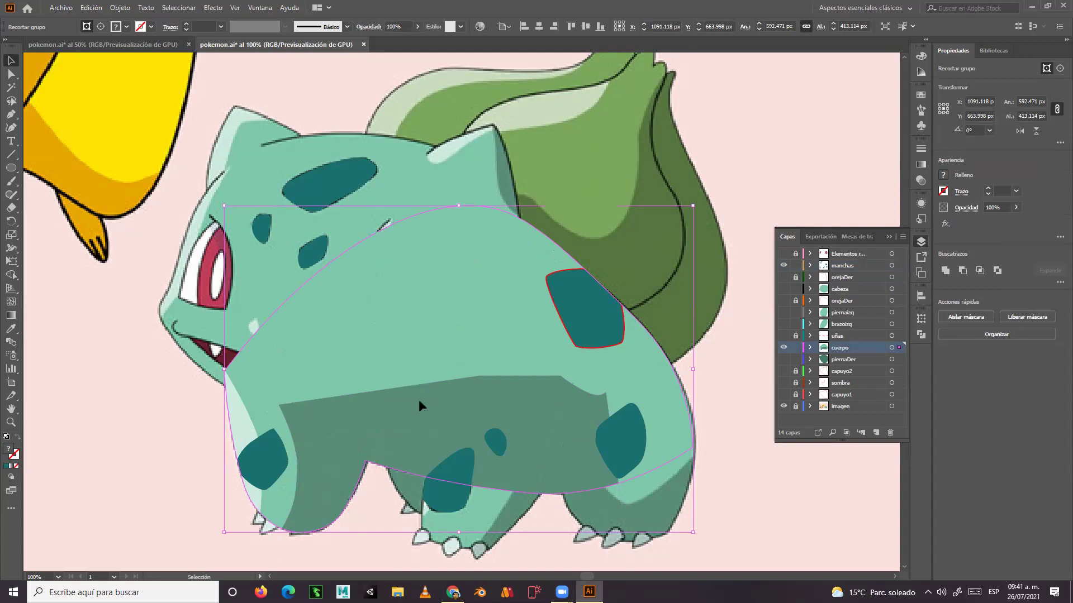
double_click(419, 401)
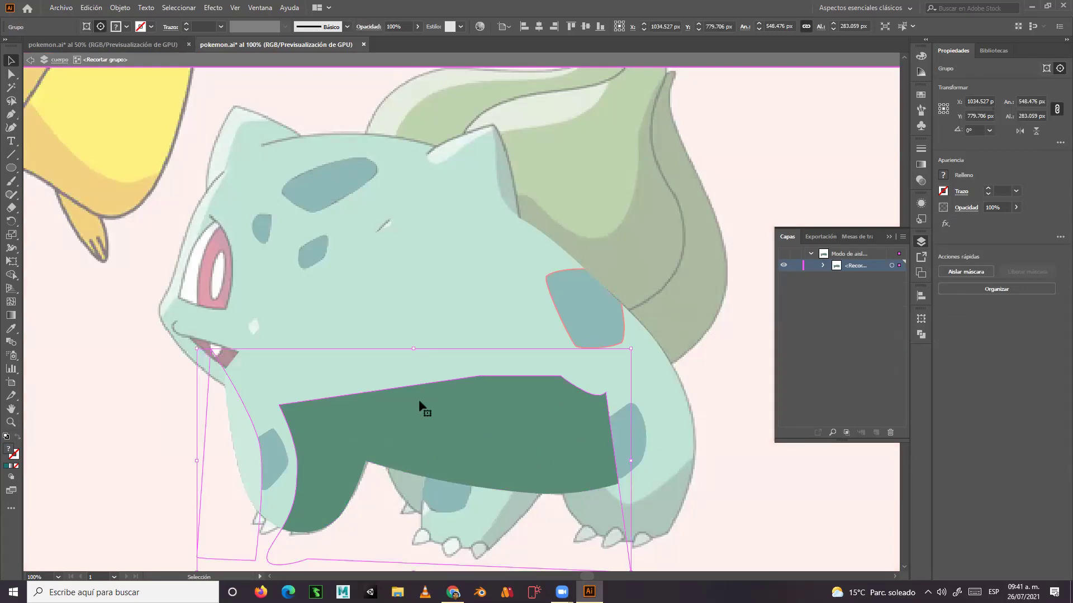
double_click(419, 401)
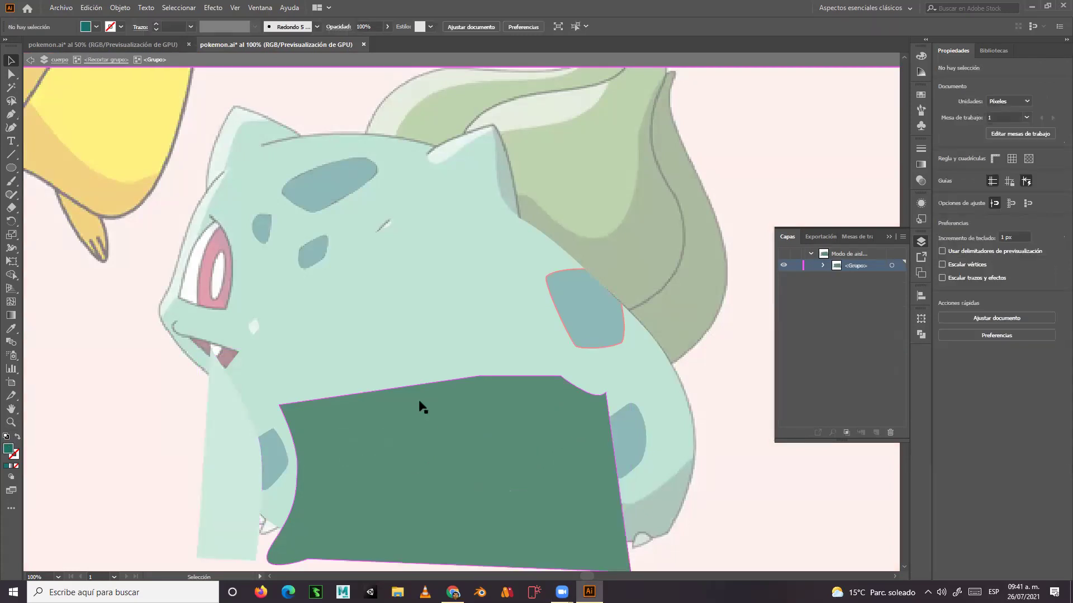
double_click(9, 449)
left_click_drag(138, 322, 68, 350)
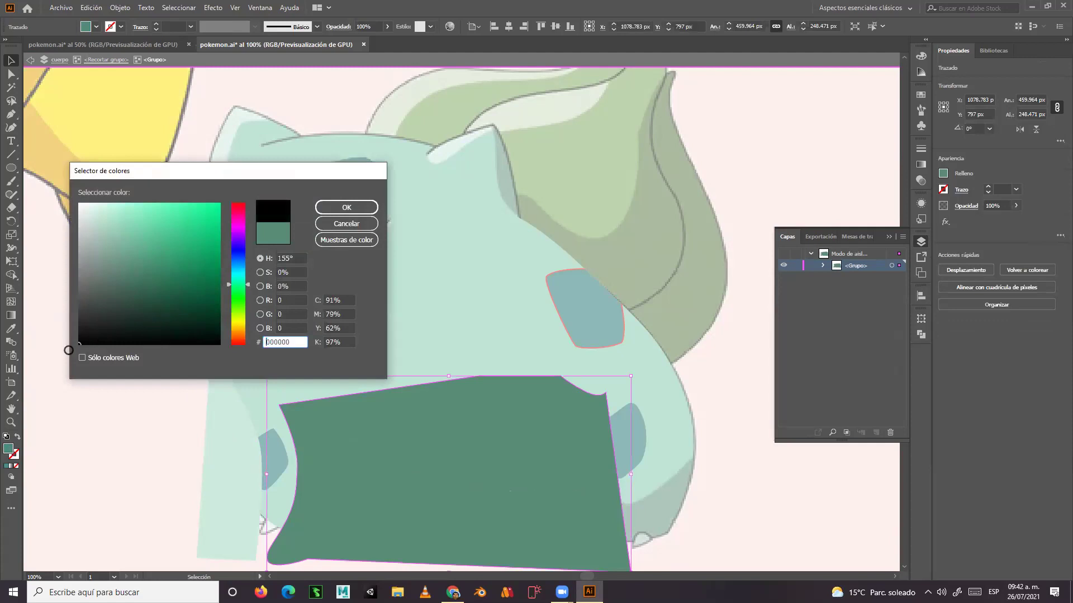
left_click(331, 208)
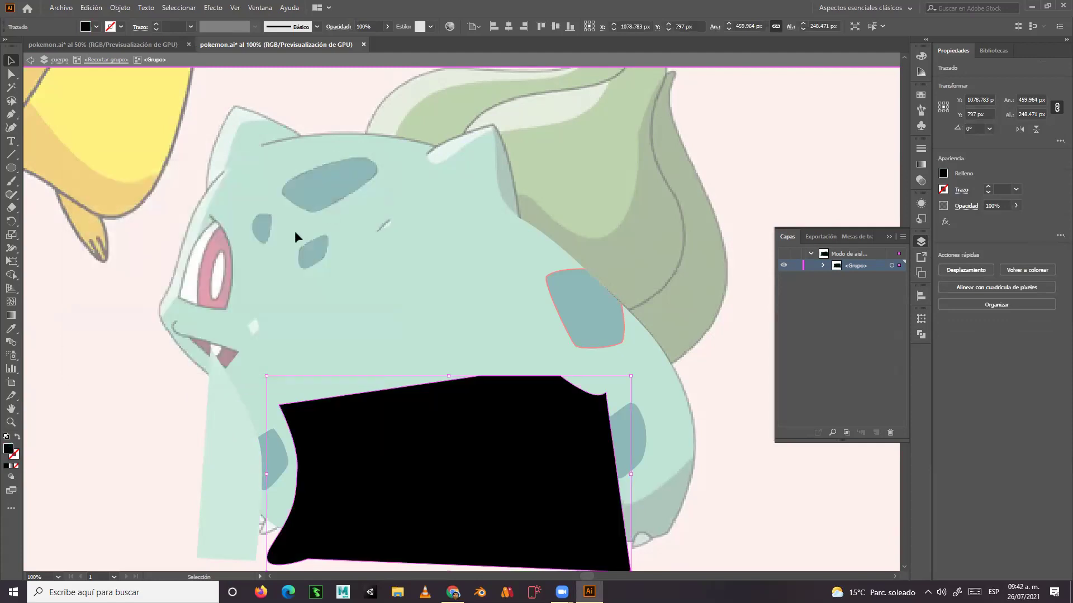
Change the belly shadow's fill to the very dark green 072d1d and return to the cuerpo layer level.
double_click(9, 449)
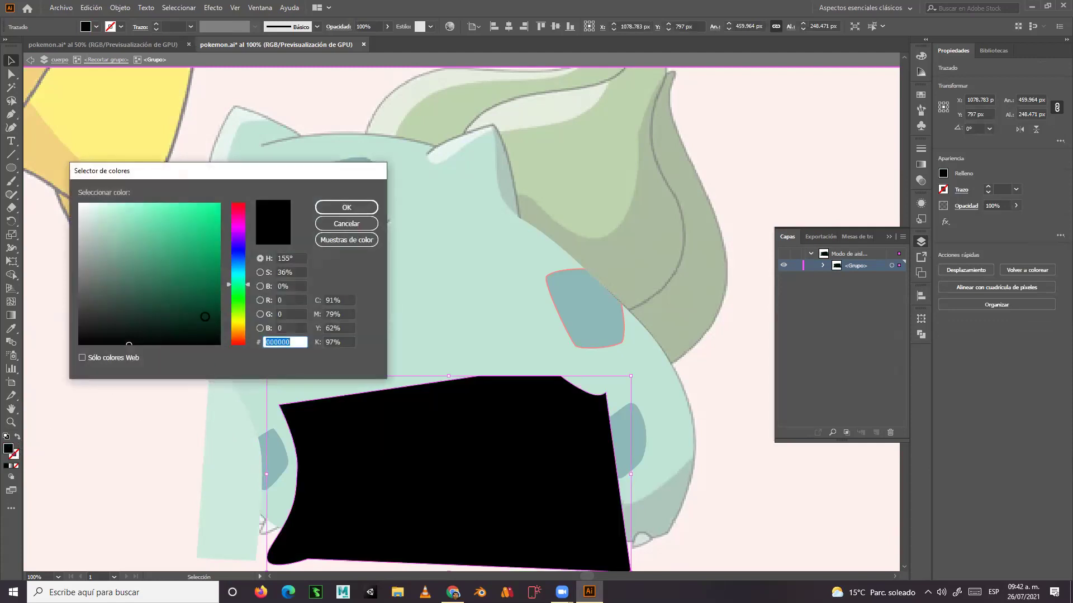
left_click(204, 329)
left_click(199, 320)
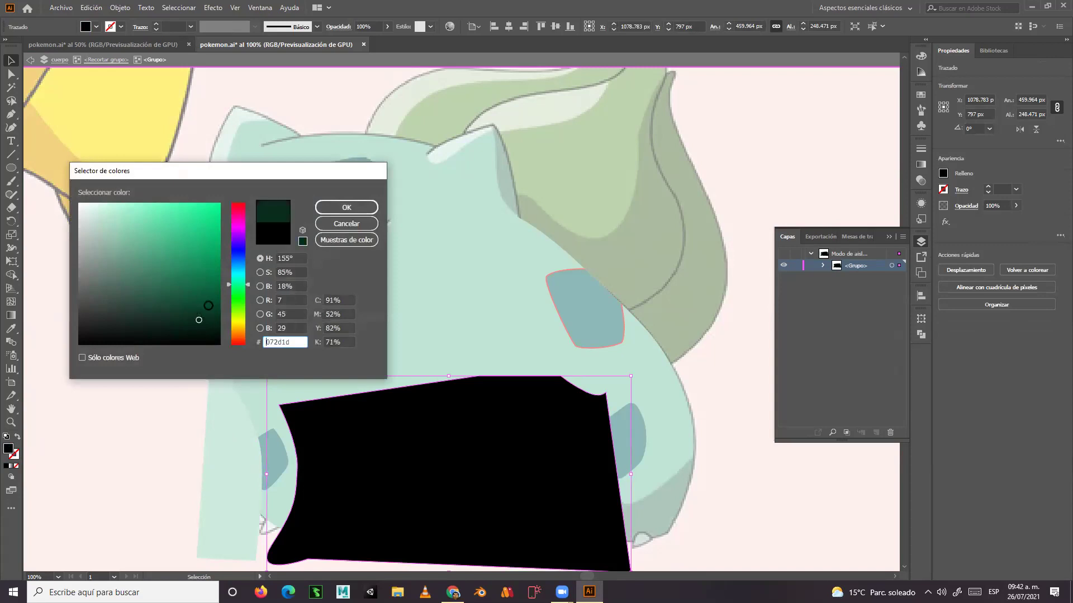
left_click(334, 208)
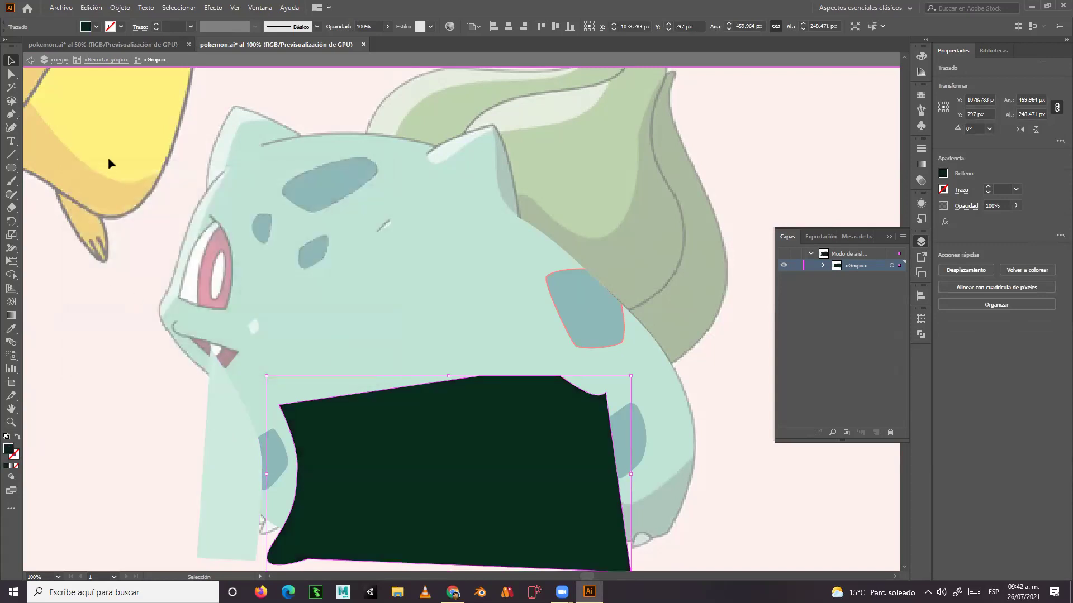
left_click(117, 59)
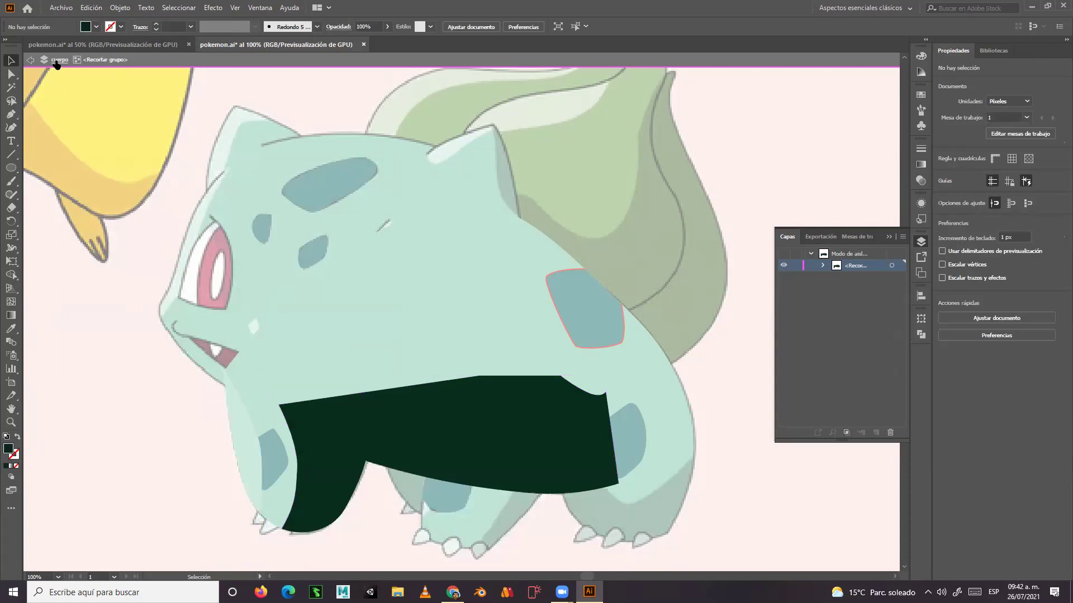
left_click(57, 61)
Isolate the highlight shape on the far front leg and fill it with the near-white fdfffe.
left_click(246, 414)
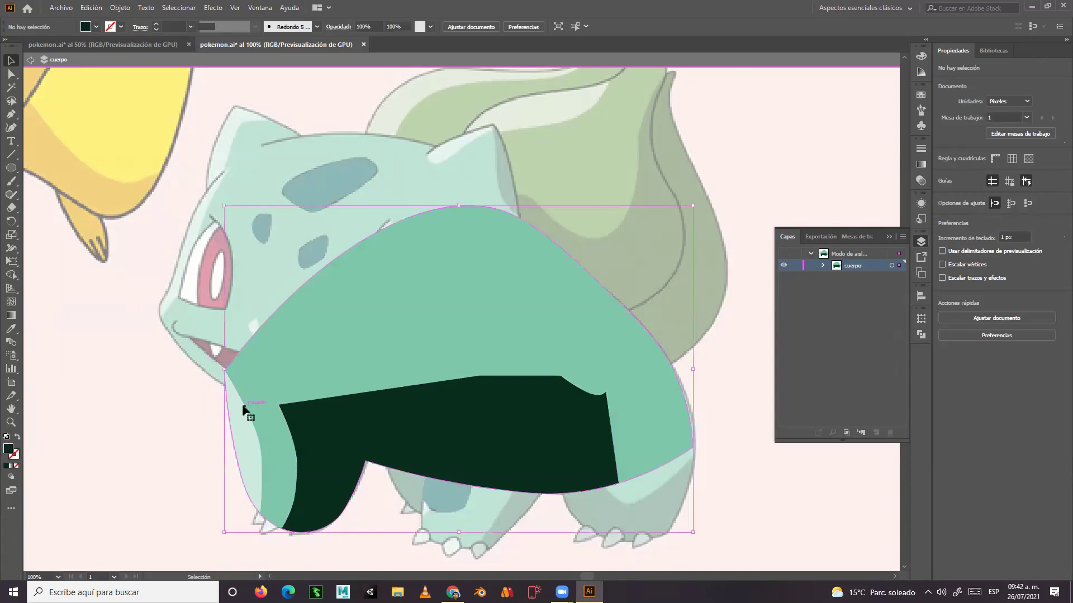
double_click(245, 414)
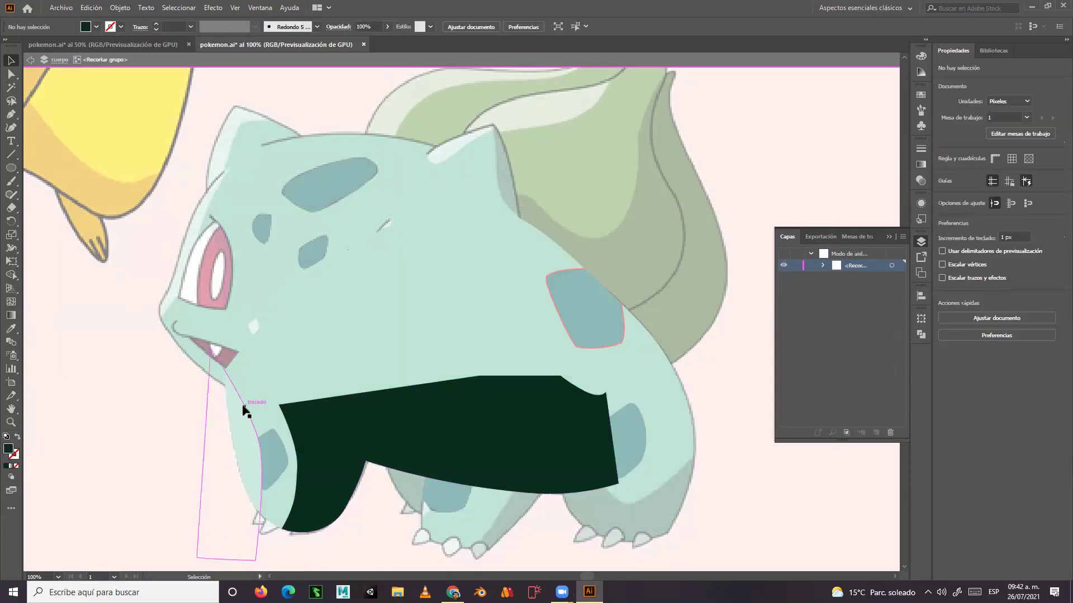
double_click(247, 444)
left_click(247, 445)
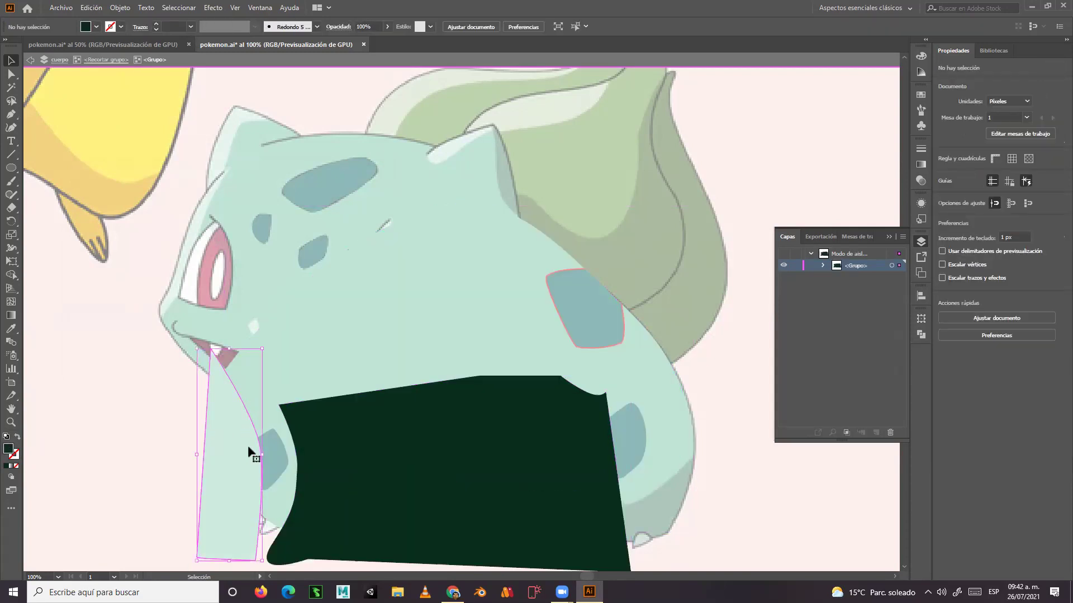
double_click(9, 452)
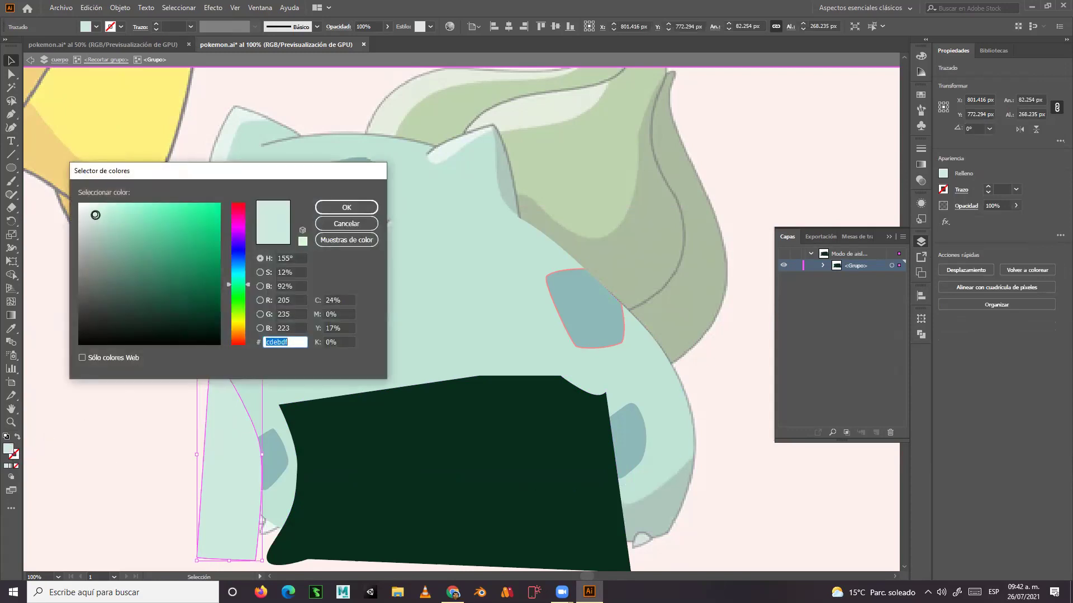
left_click_drag(87, 207, 79, 203)
left_click(330, 208)
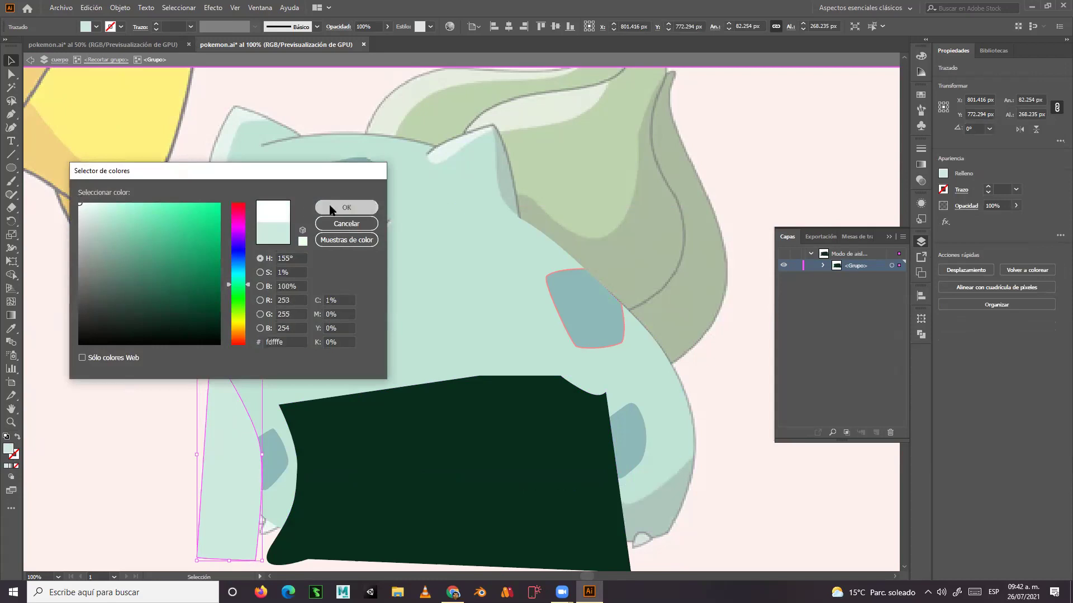
left_click(57, 59)
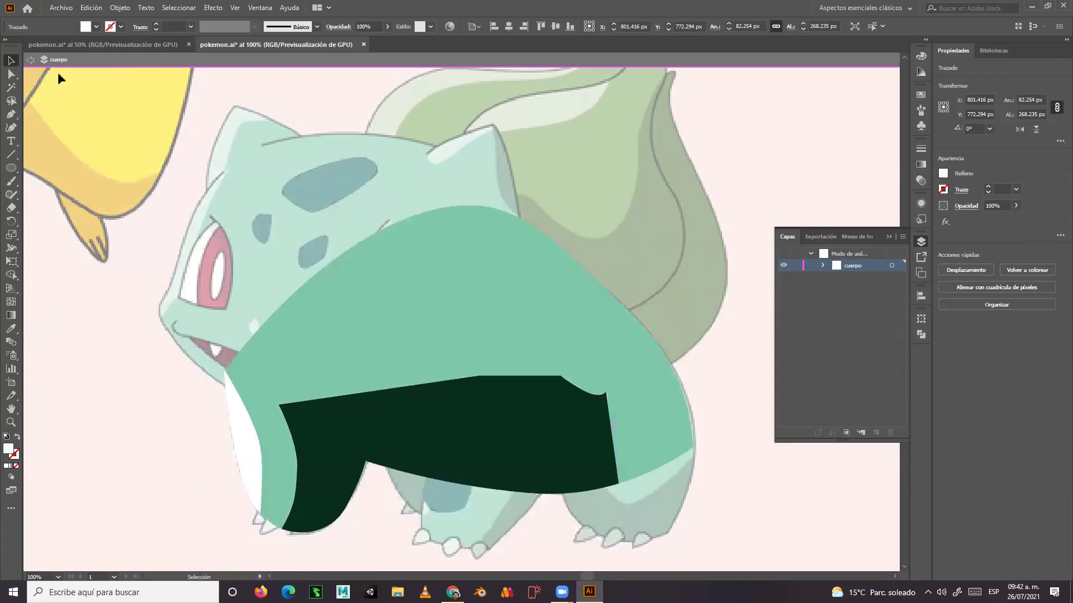
Set the opacity of the body's shadow and highlight clipping group to 47% and leave isolation mode.
left_click(243, 410)
left_click_drag(244, 409, 196, 317)
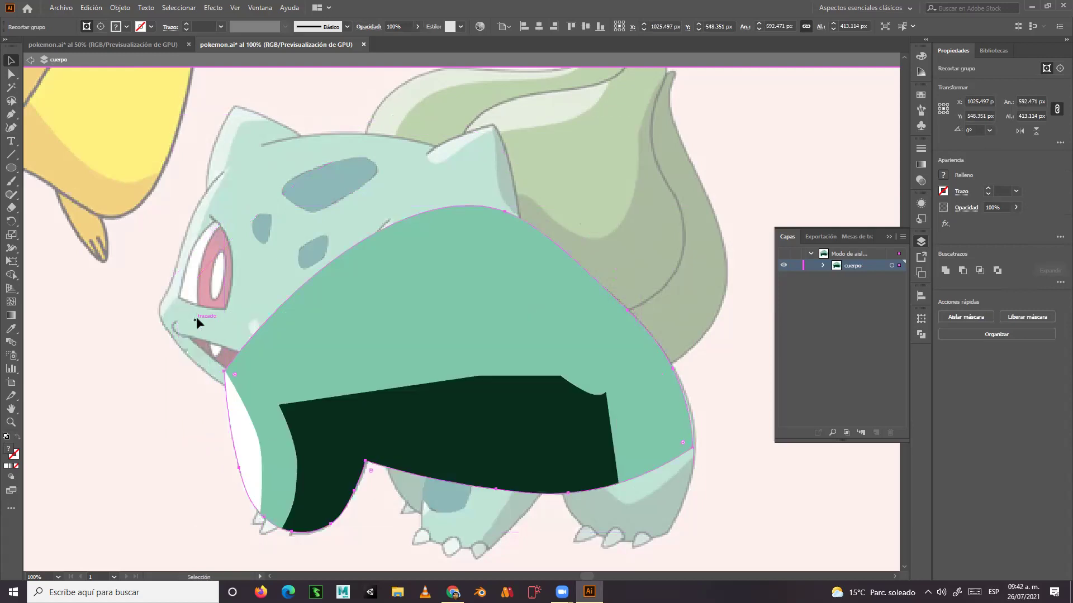
left_click(1015, 208)
left_click_drag(1014, 220, 993, 221)
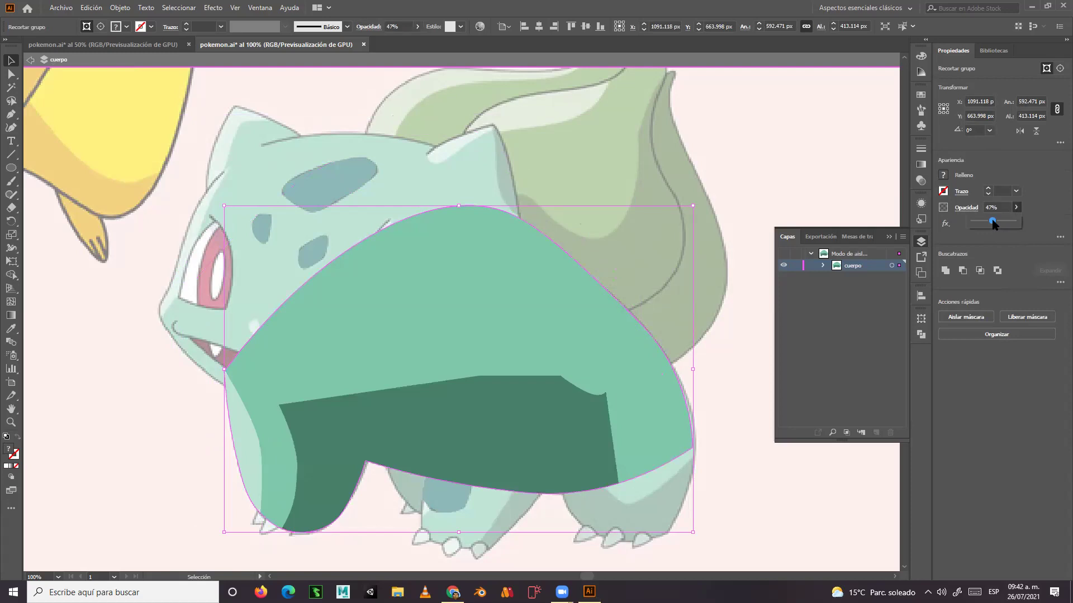
left_click(30, 62)
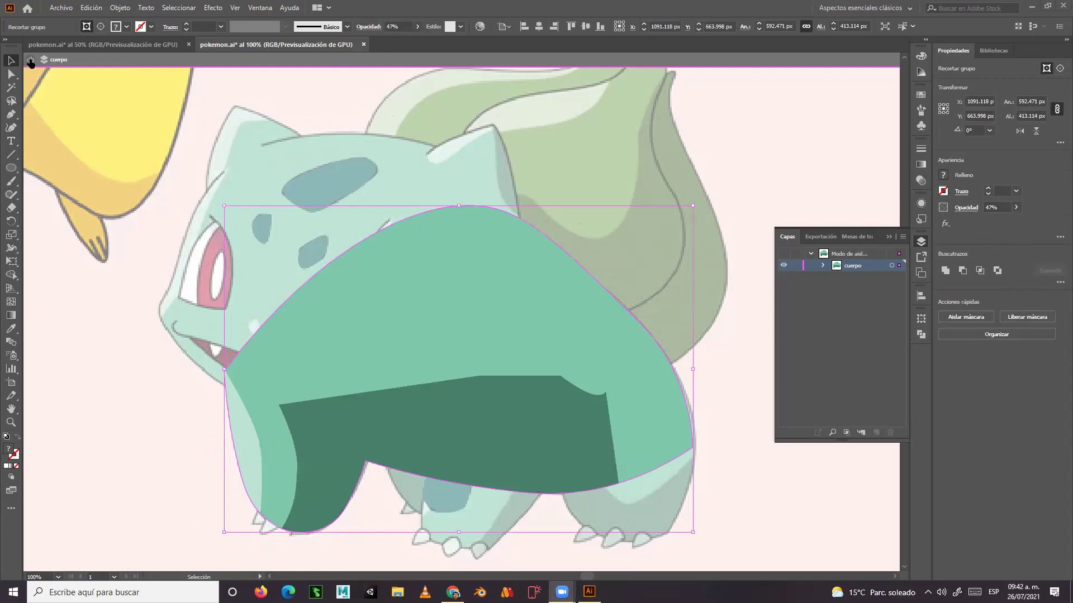
left_click(30, 61)
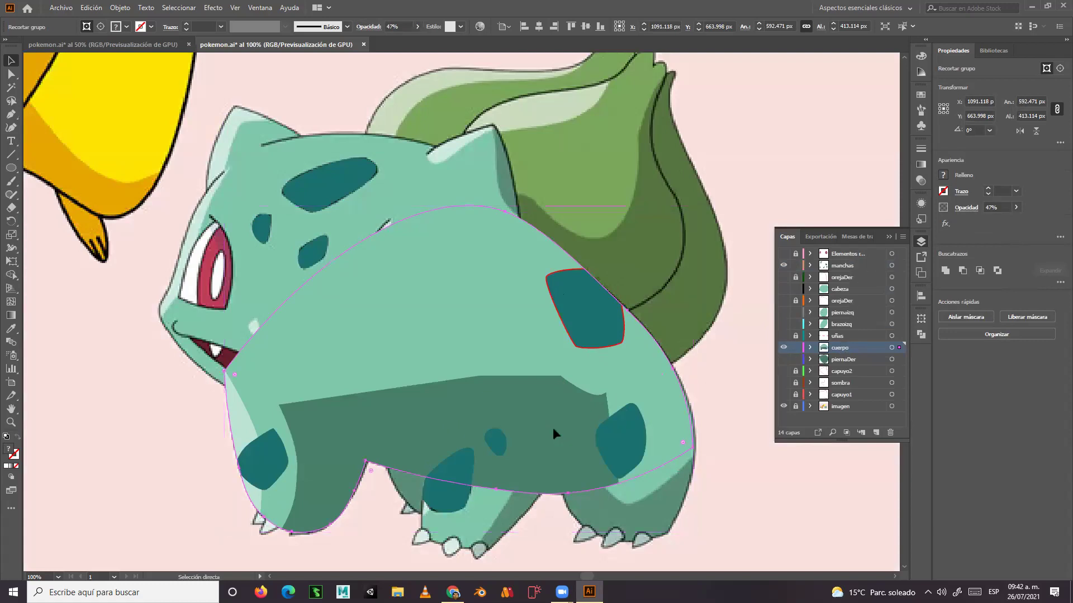
Cut the body's shadow and highlight clipping group and move the manchas layer directly above cuerpo.
key("Delete")
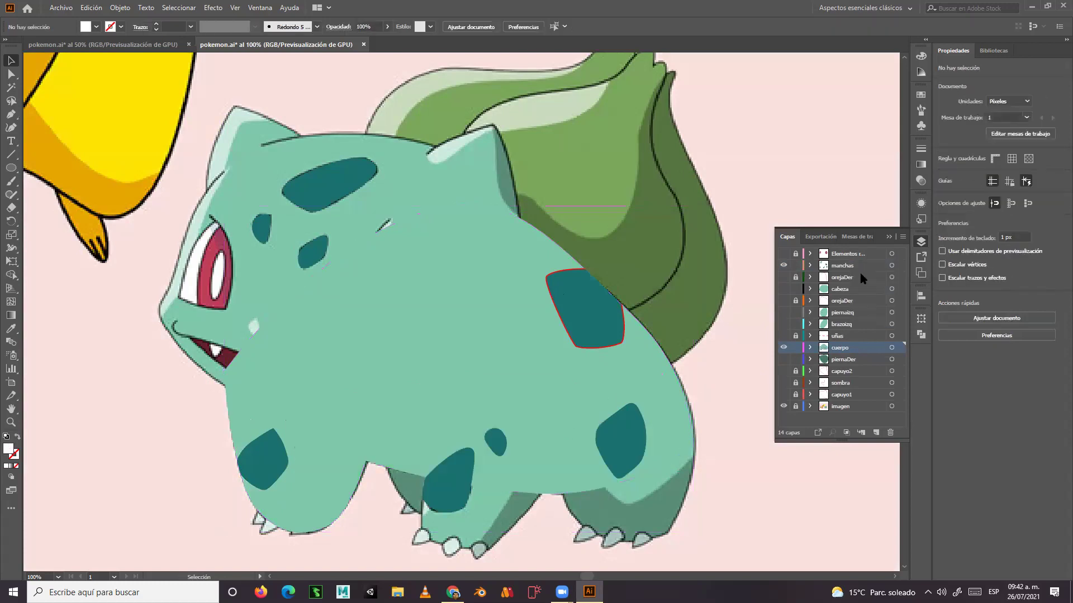
left_click(854, 267)
left_click_drag(853, 271, 856, 339)
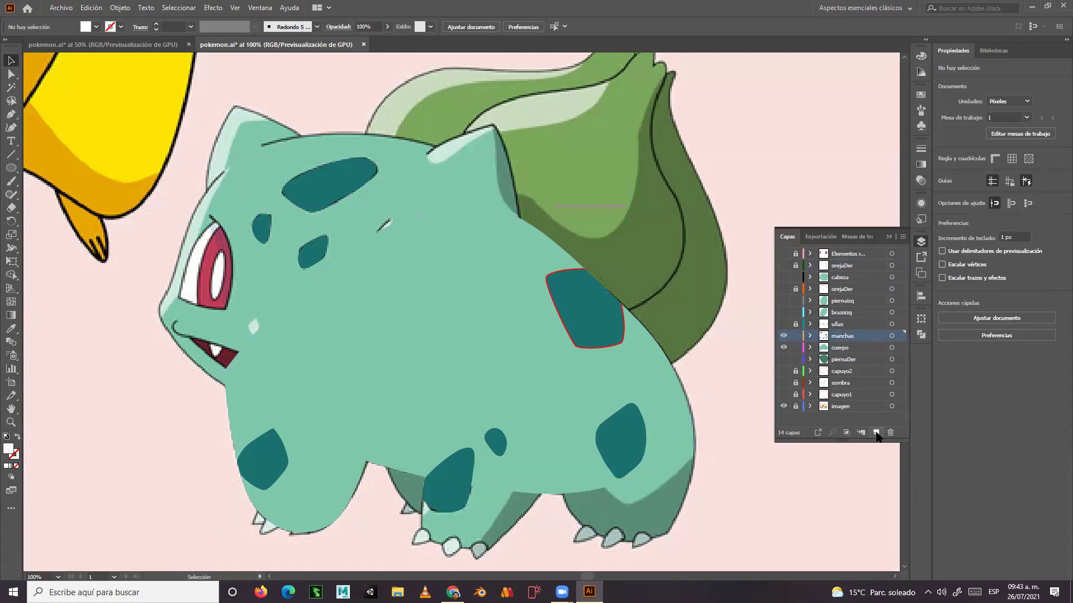
Add a layer named sombraCuerpo above manchas and paste the cut clipping group in place on it.
left_click(876, 433)
double_click(841, 336)
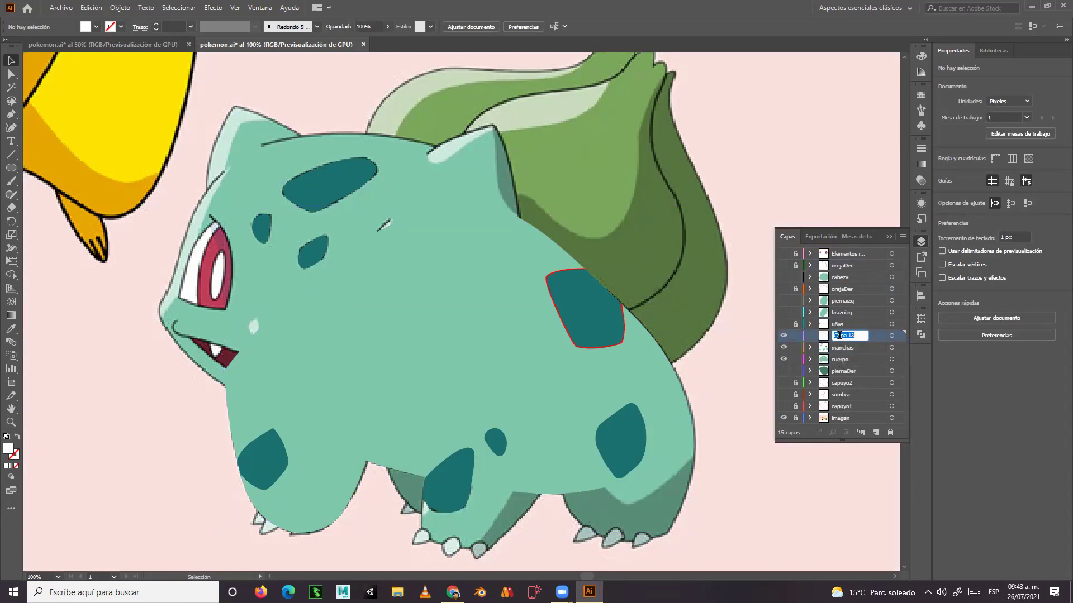
type("sombraCuerpo")
key("Return")
key("ctrl+f")
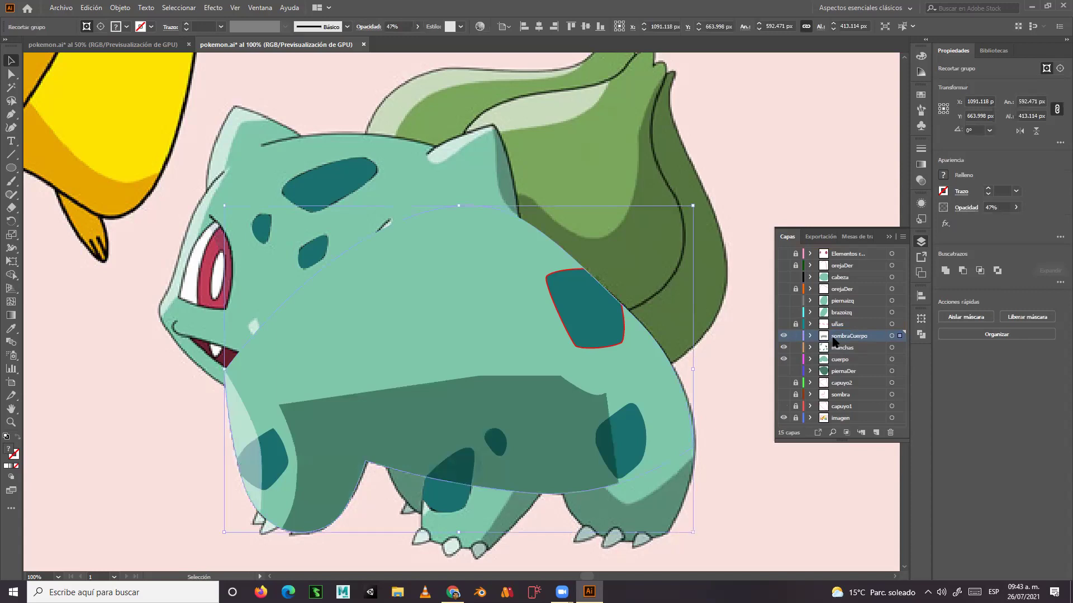
Make all hidden layers above sombraCuerpo visible, from the topmost Elementos layer through uñas.
left_click_drag(783, 253, 782, 324)
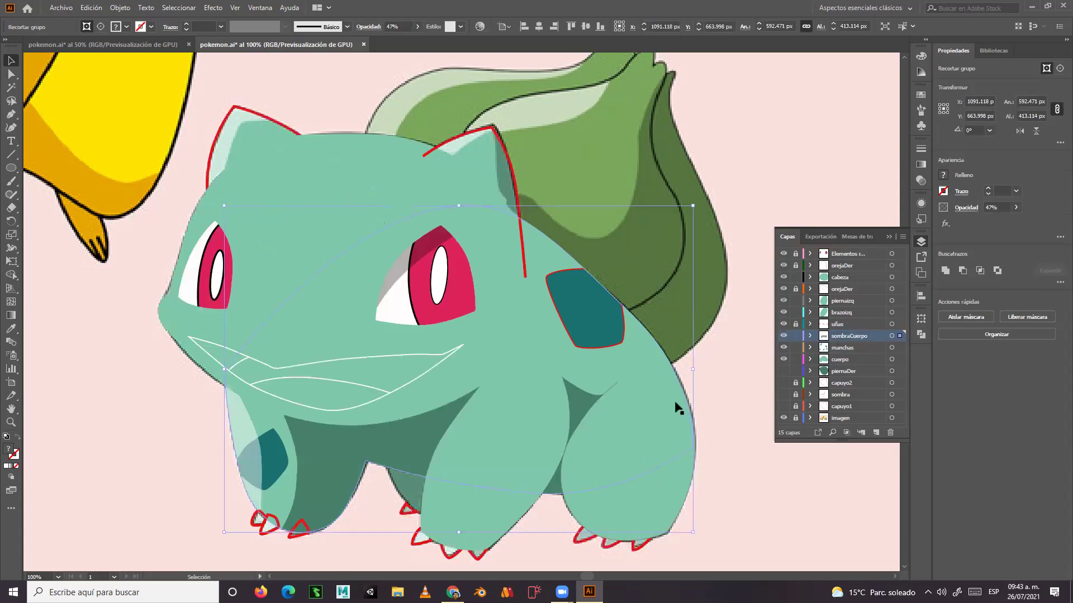
Make the hidden layers from piernaDer through capuyo1 visible and clear the selection.
left_click_drag(783, 381, 783, 408)
left_click(177, 492)
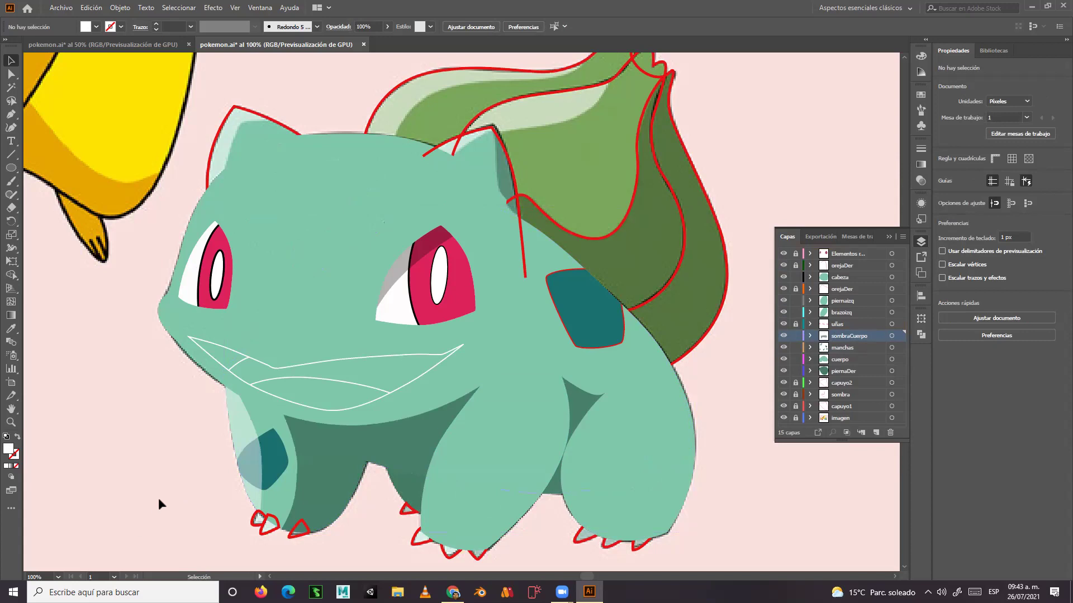
scroll(177, 487, "down", 3)
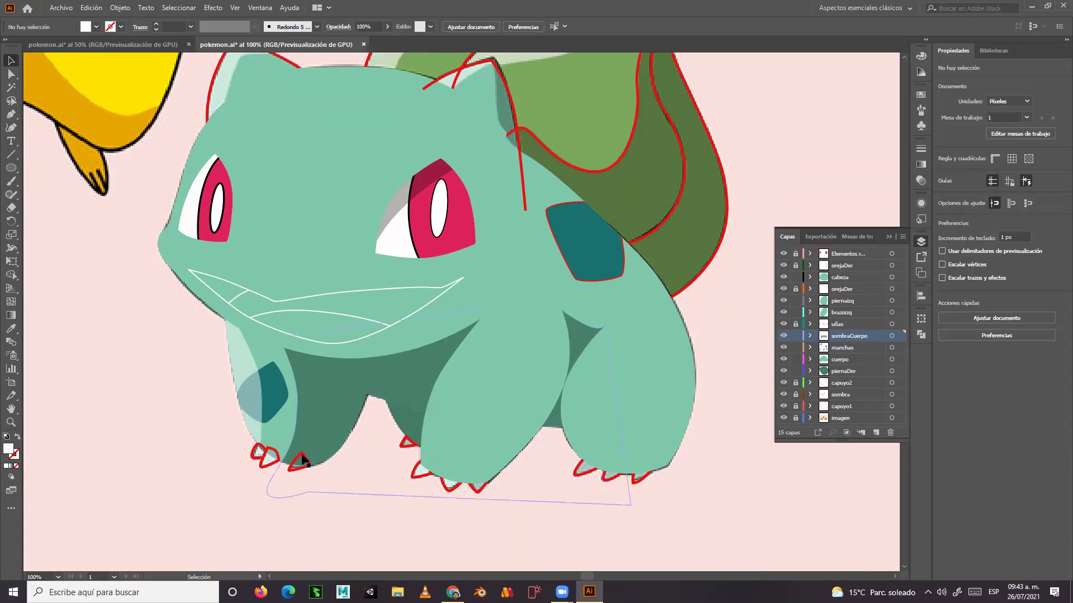
scroll(105, 397, "up", 3)
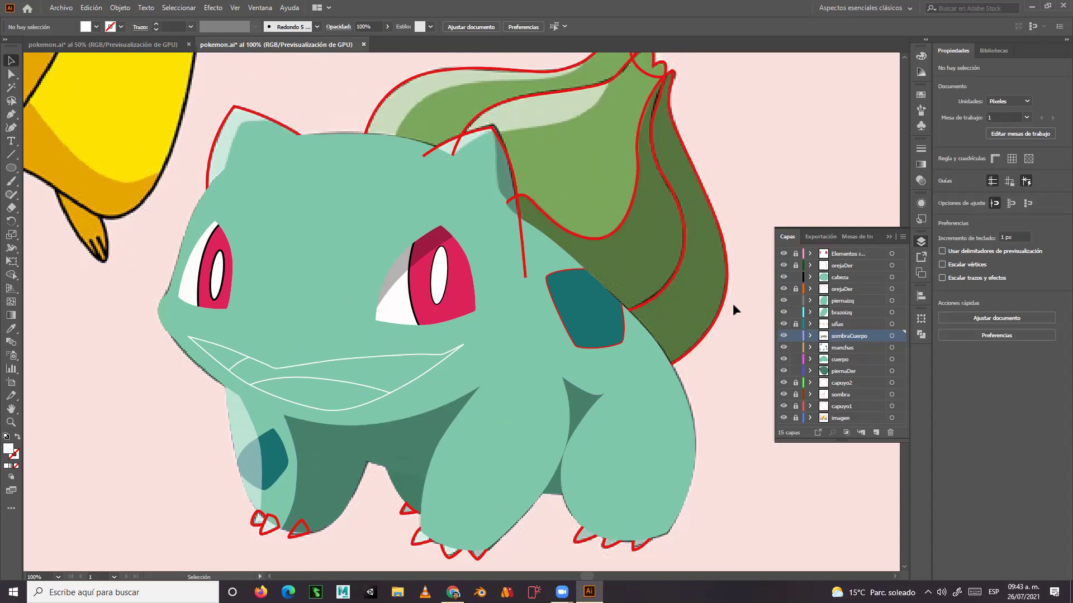
Hide the cuerpo and cabeza layers to expose the reference image, checking the sombraCuerpo layer by toggling its visibility.
left_click(782, 363)
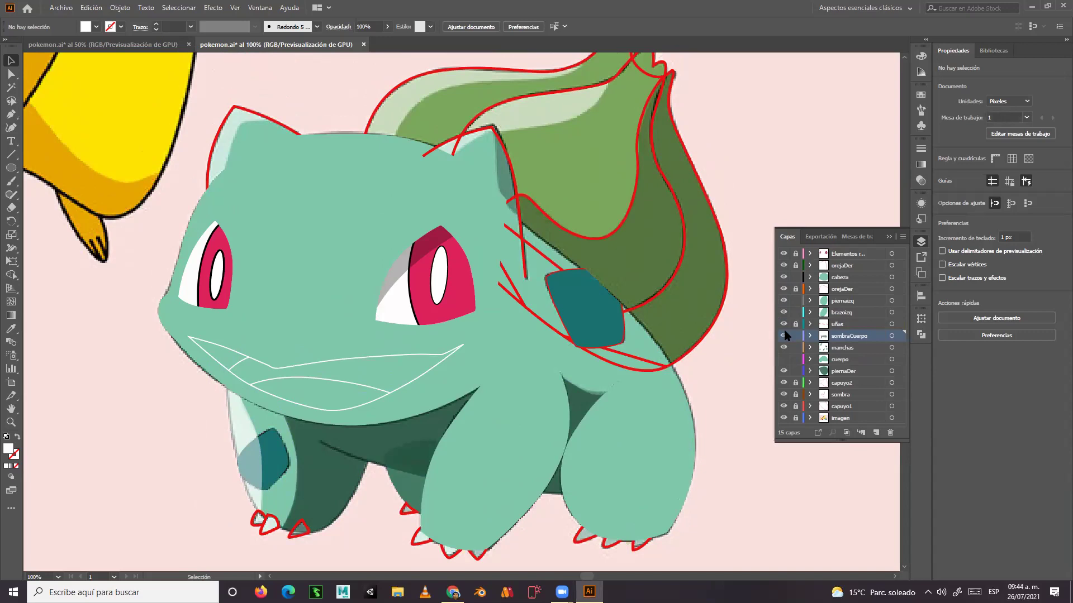
left_click(784, 336)
left_click(784, 336)
left_click(784, 337)
left_click(784, 337)
left_click(784, 278)
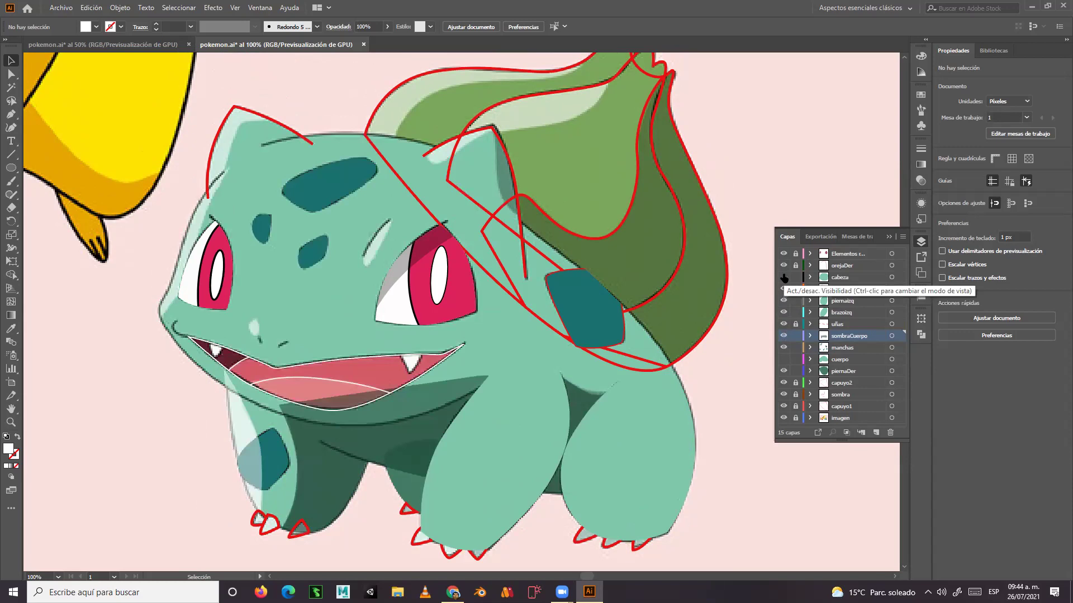
Unlock the orejaDer layer below cabeza and draw a closed white highlight shape along the outer edge of Bulbasaur's left-hand ear with the Pen tool.
left_click(864, 289)
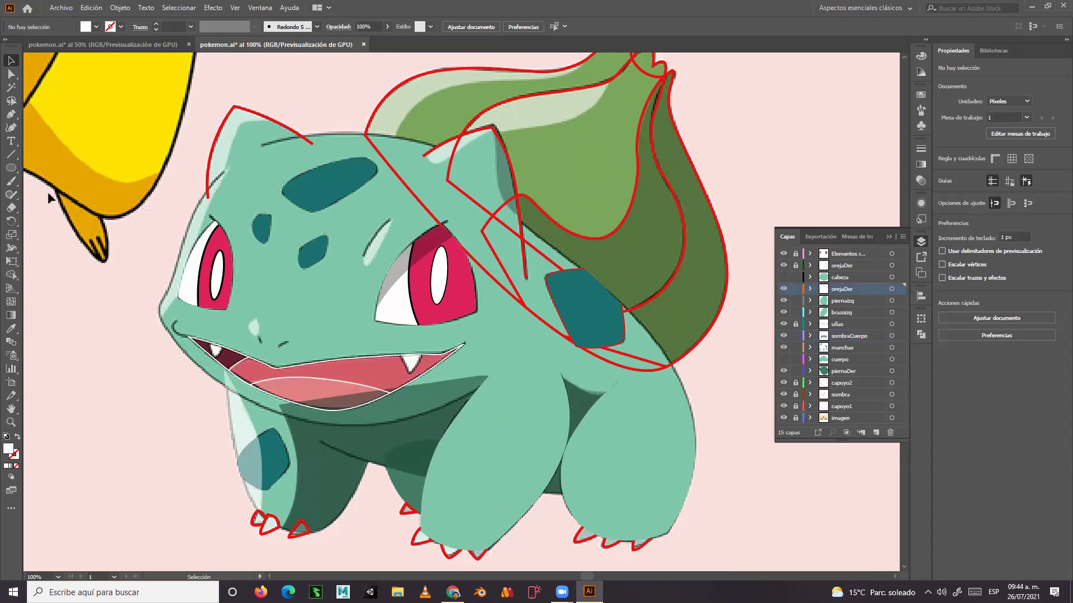
left_click(11, 114)
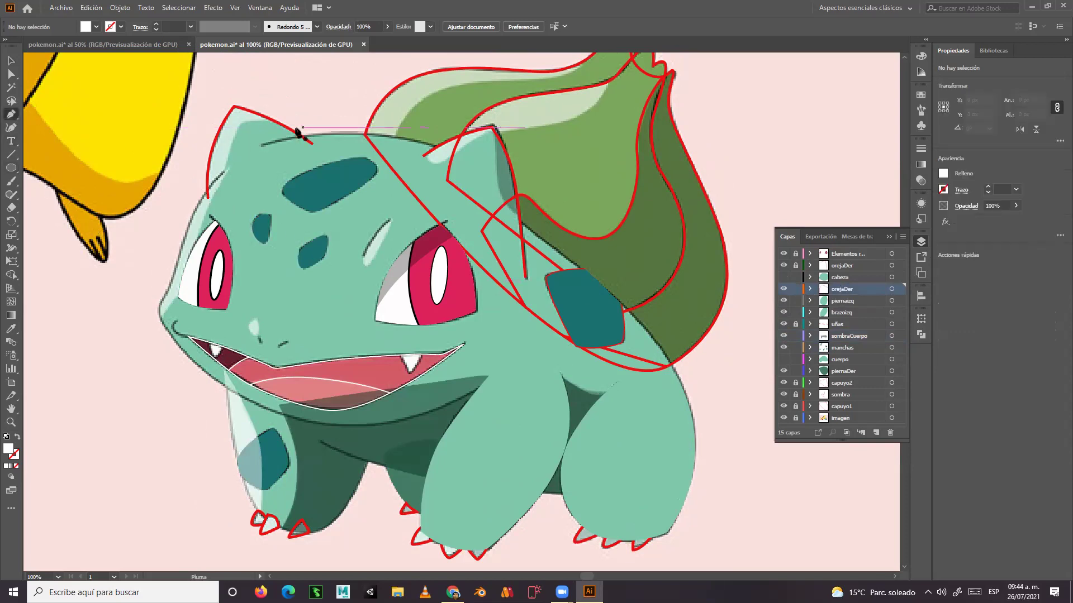
left_click_drag(298, 124, 237, 126)
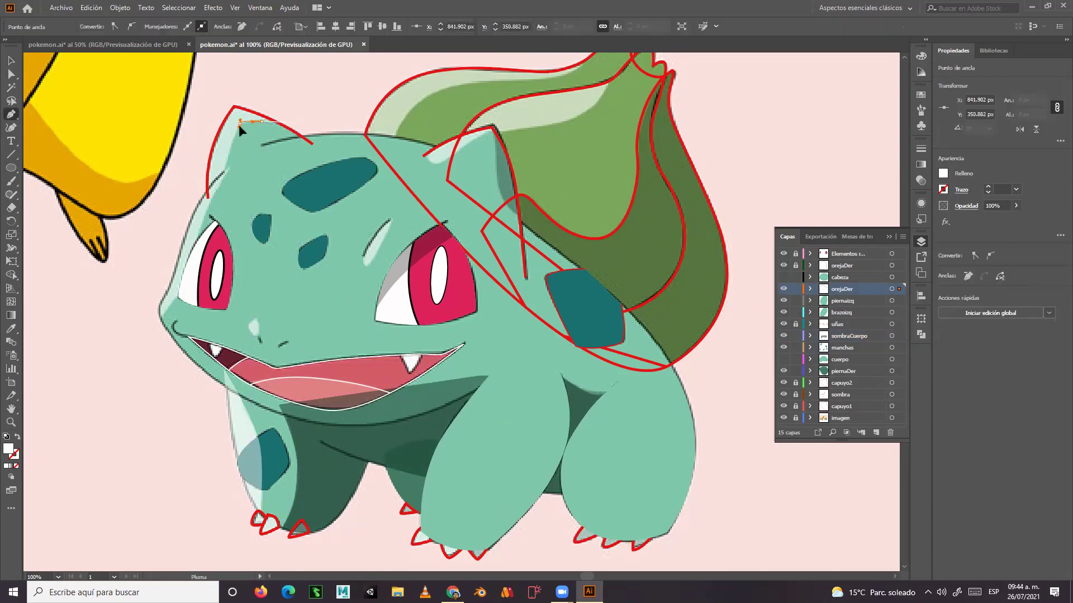
left_click_drag(225, 189, 181, 221)
left_click_drag(217, 78, 266, 89)
left_click_drag(299, 123, 302, 126)
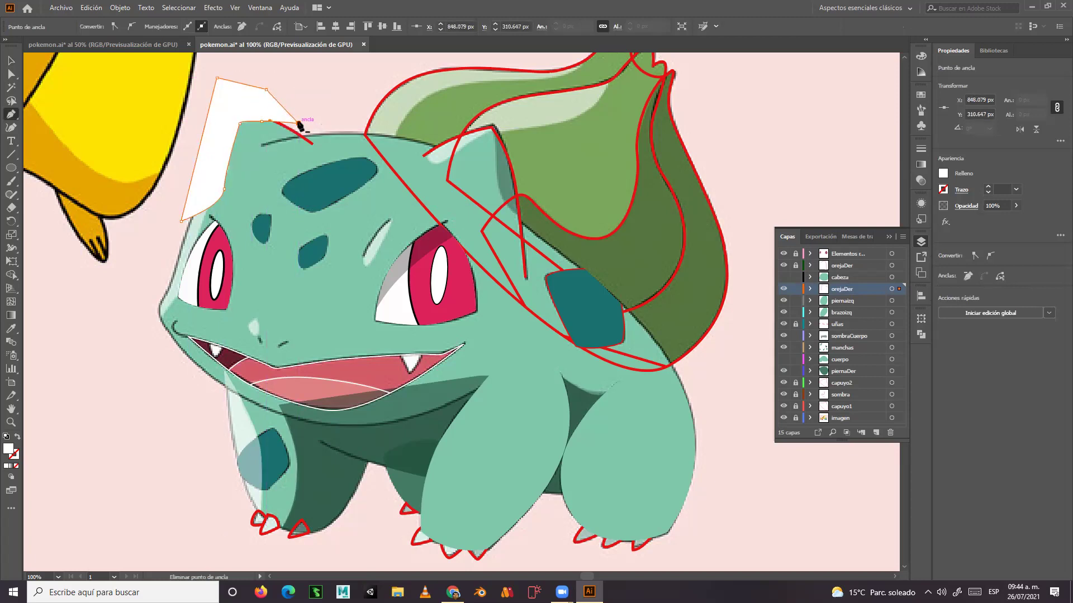
left_click(11, 60)
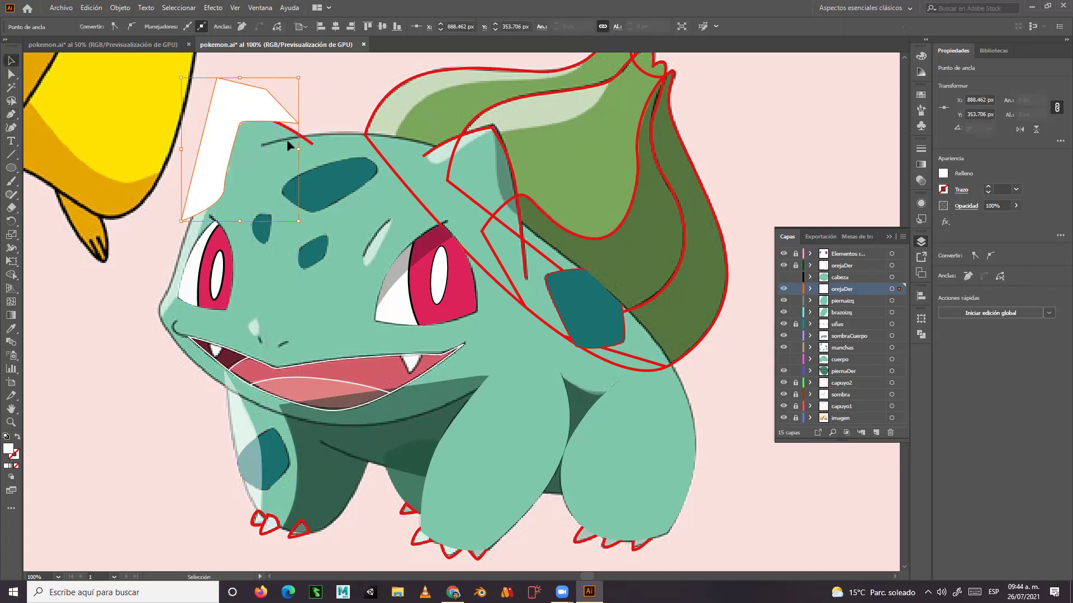
Clip the white ear highlight with a copy of the red ear outline pasted in front, and set the clipping group's opacity to 50%.
left_click(291, 134)
key("a")
left_click(300, 85)
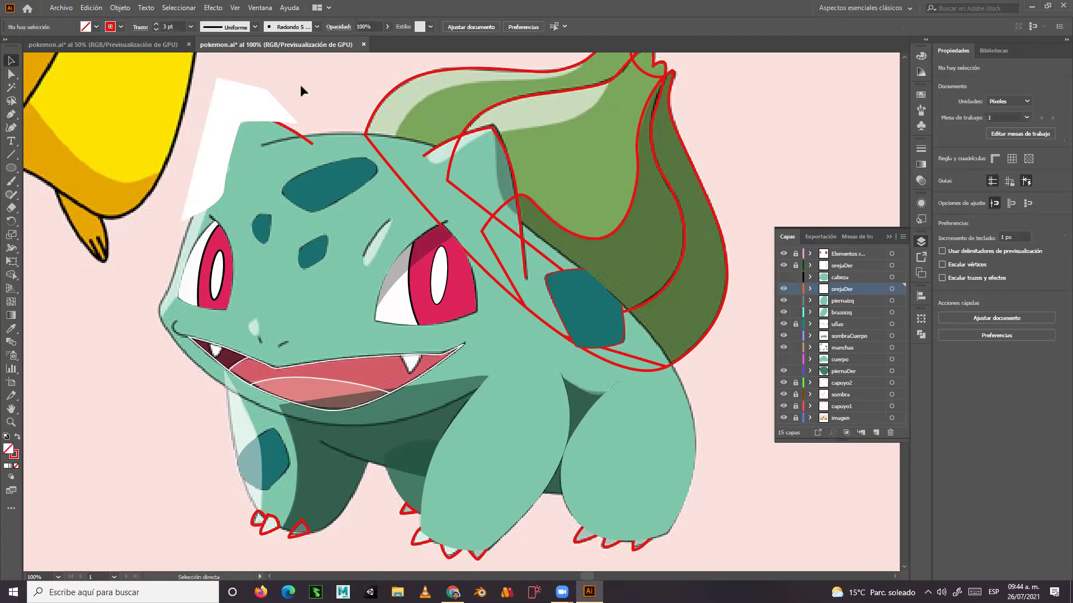
key("ctrl+z")
key("v")
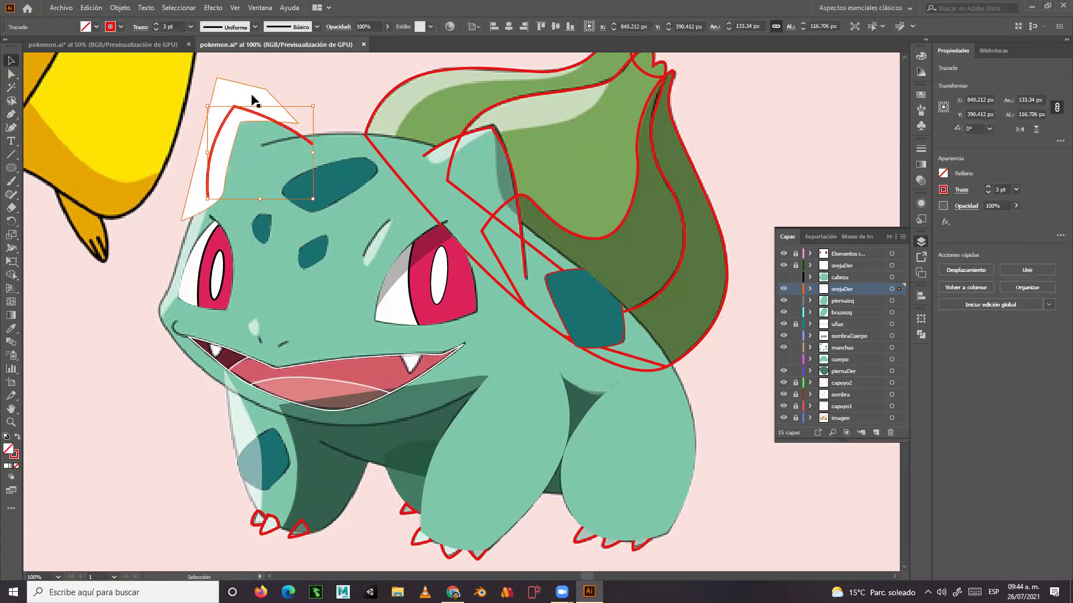
left_click(251, 88, "shift")
right_click(251, 90)
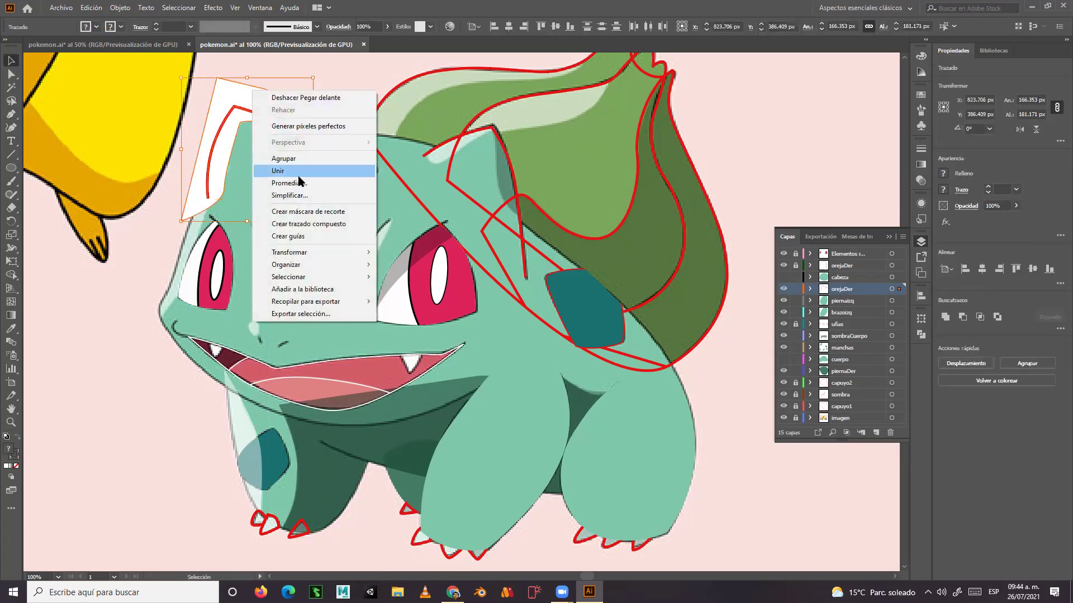
left_click(308, 212)
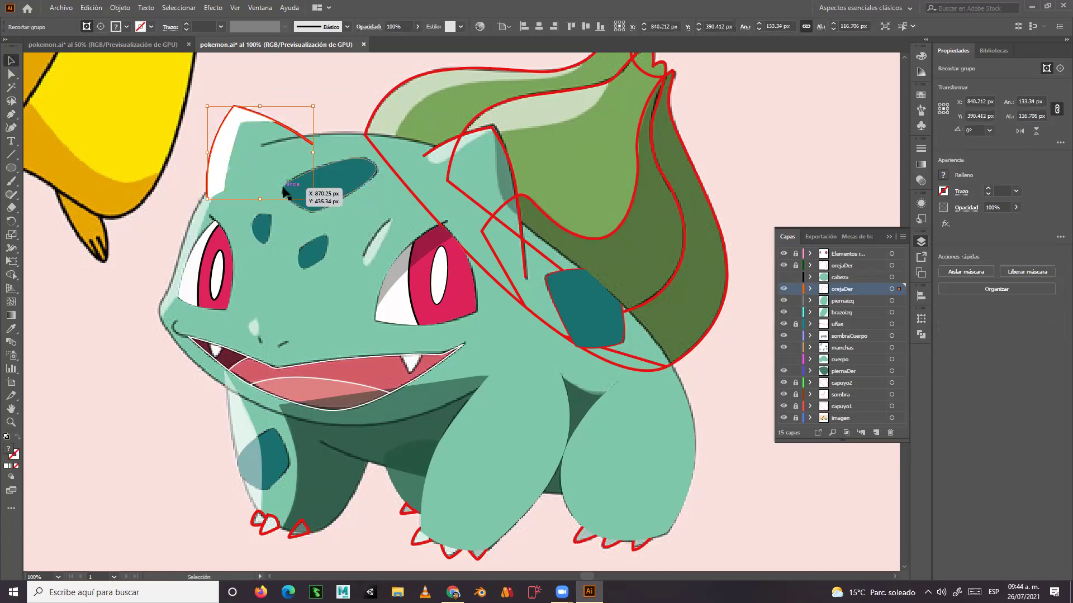
left_click(1016, 207)
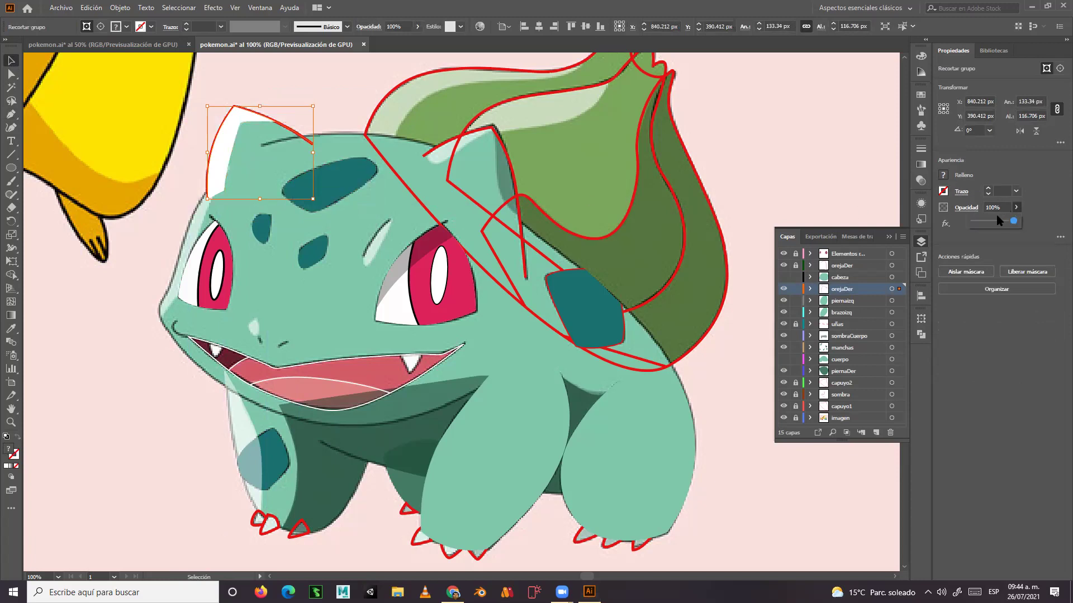
left_click(994, 221)
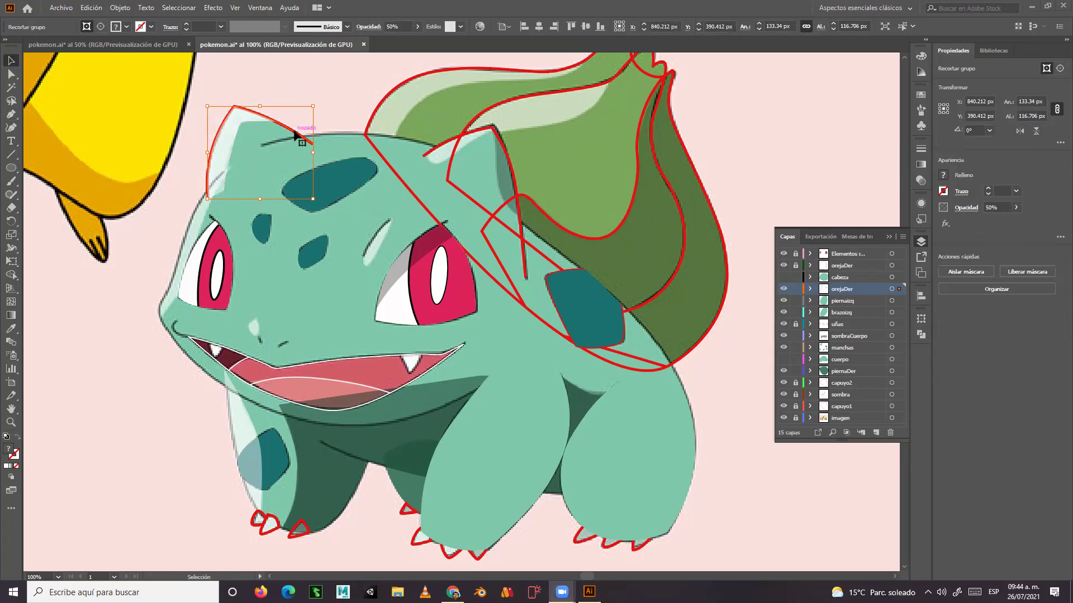
Nudge the ear's highlight group 20 px left to reach the original outline, and fill that outline with the head's sampled teal.
key("shift+Left")
key("shift+Left")
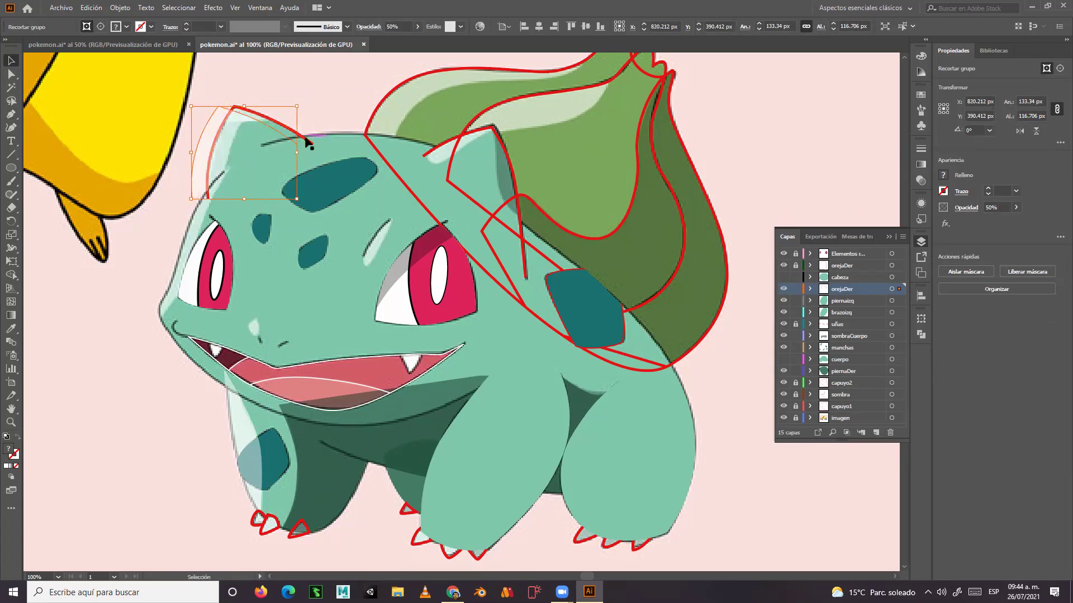
key("ctrl+z")
key("ctrl+z")
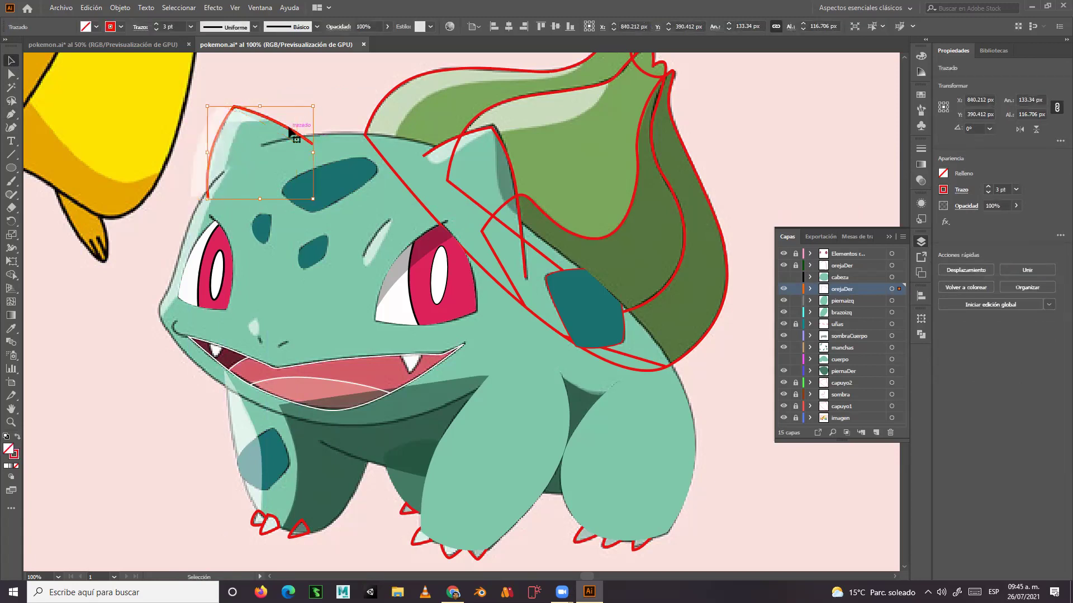
left_click(10, 329)
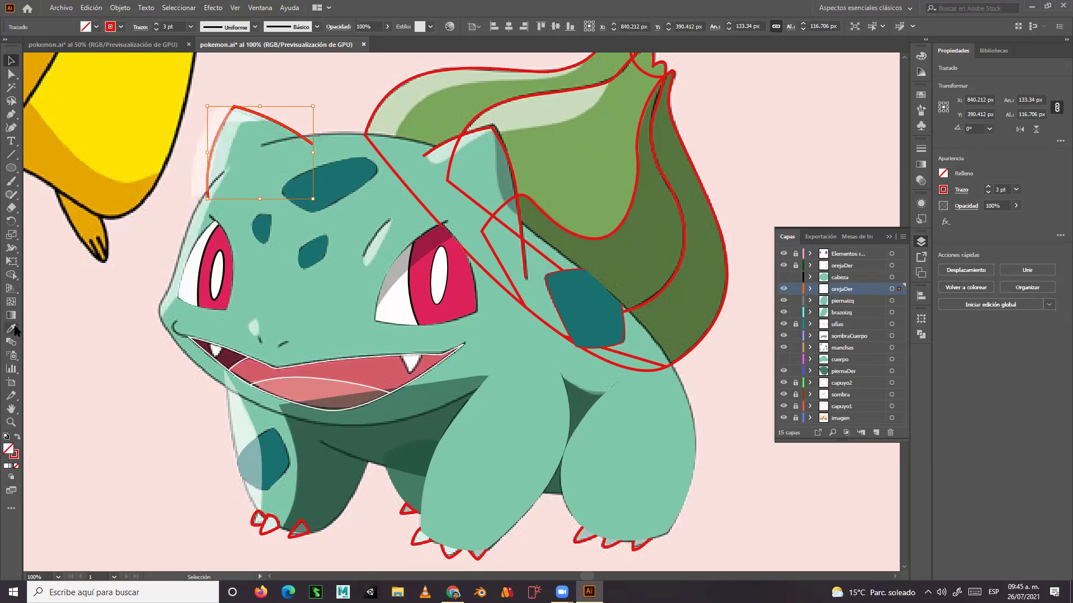
left_click(420, 178)
left_click(11, 60)
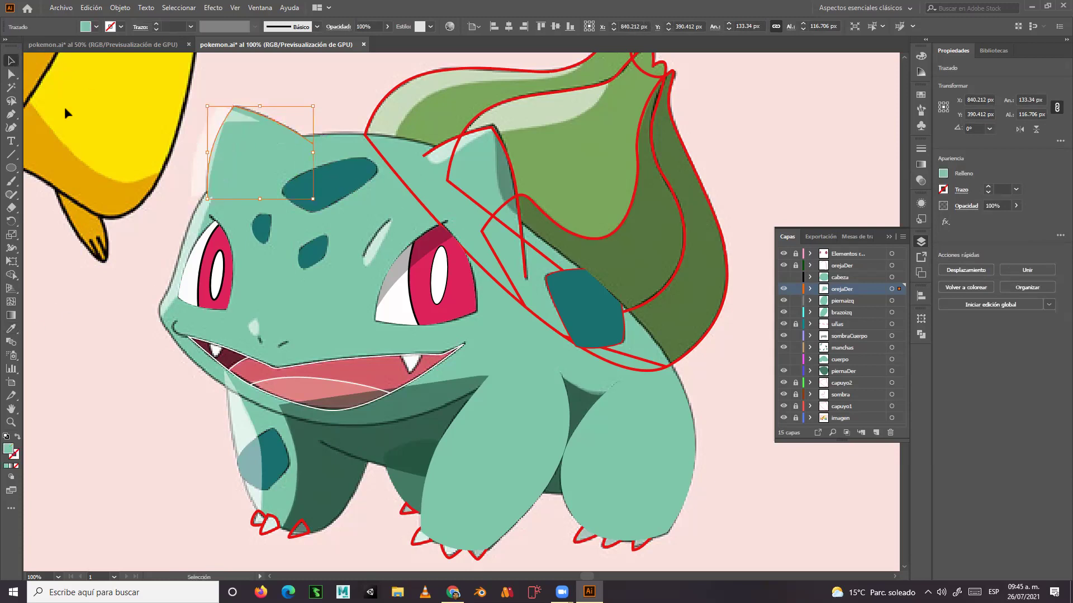
Move the highlight group 20 px back to the right so it aligns with the filled ear, and clear the selection.
key("ctrl+z")
key("ctrl+z")
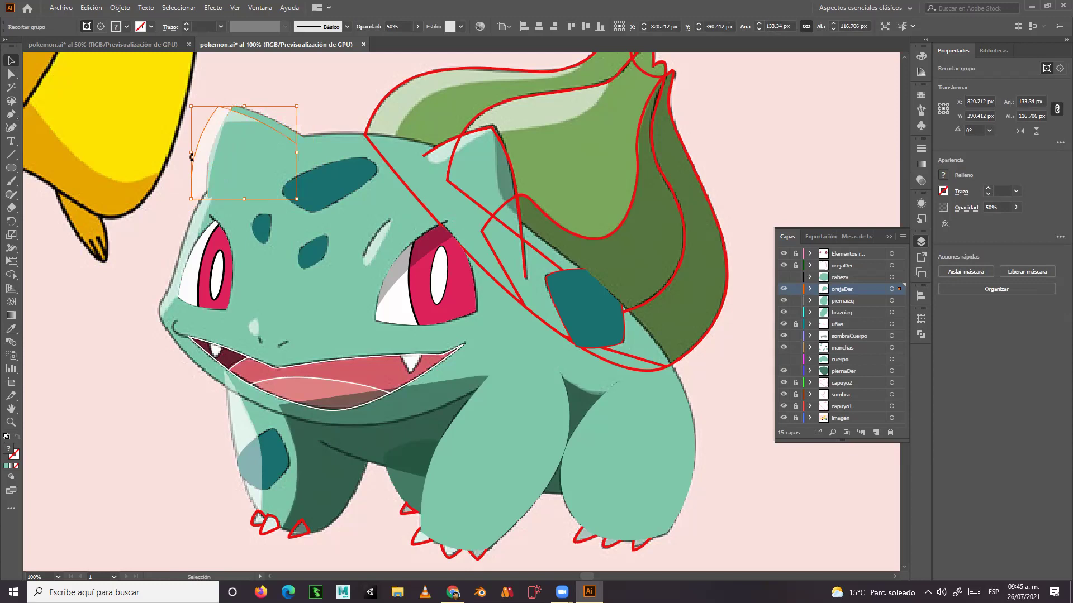
key("ctrl+z")
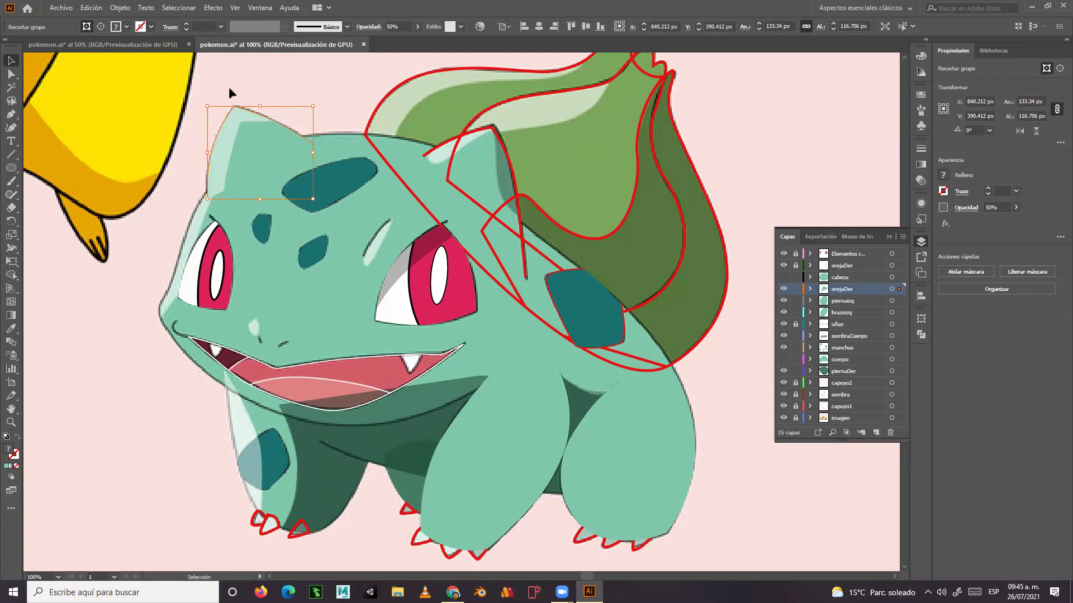
left_click(290, 82)
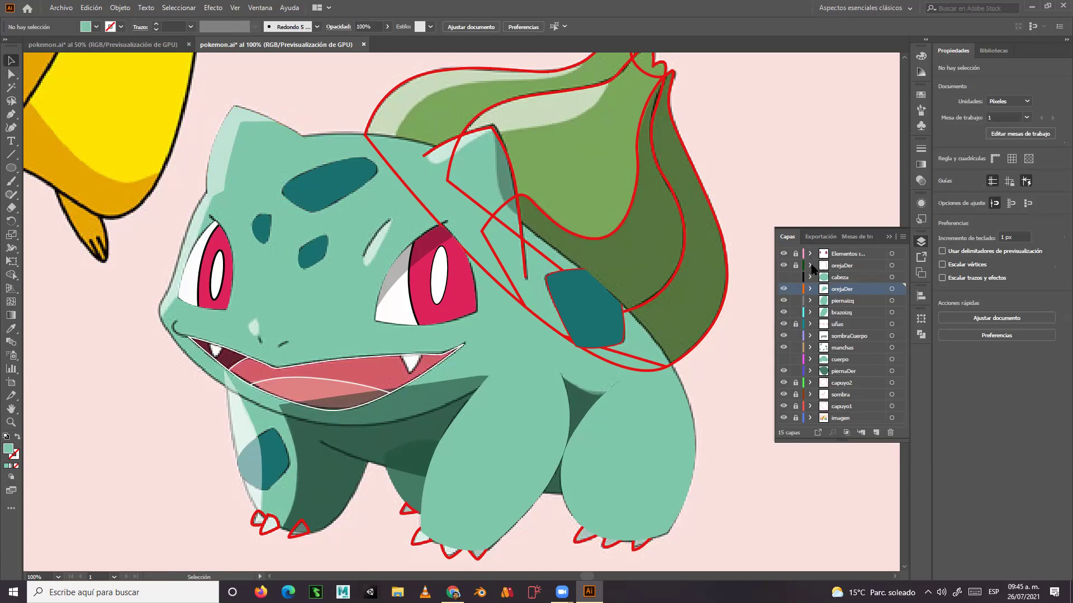
Make cabeza the active layer and show it again, locking the orejaDer layer below it.
left_click(852, 278)
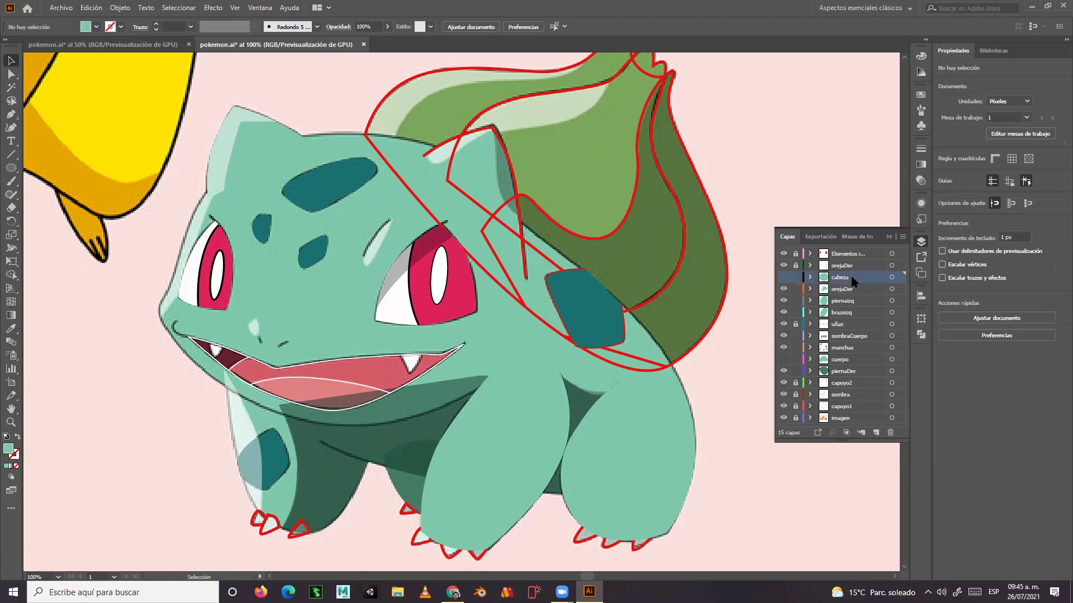
left_click(795, 290)
left_click(783, 277)
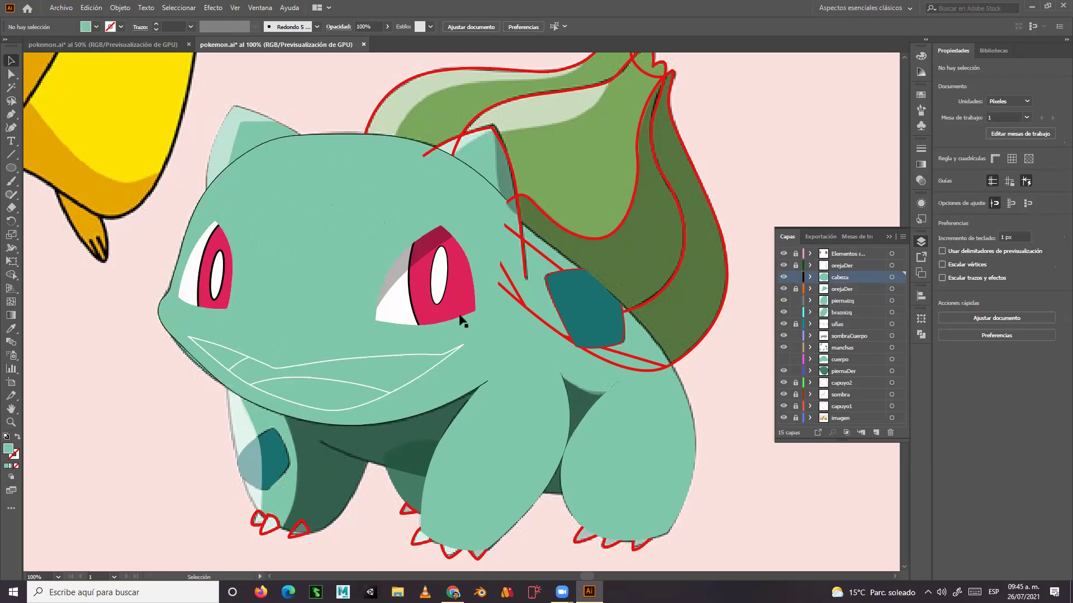
Shift the teal head shape 60 px to the right to uncover the left side of the face in the reference.
left_click(286, 282)
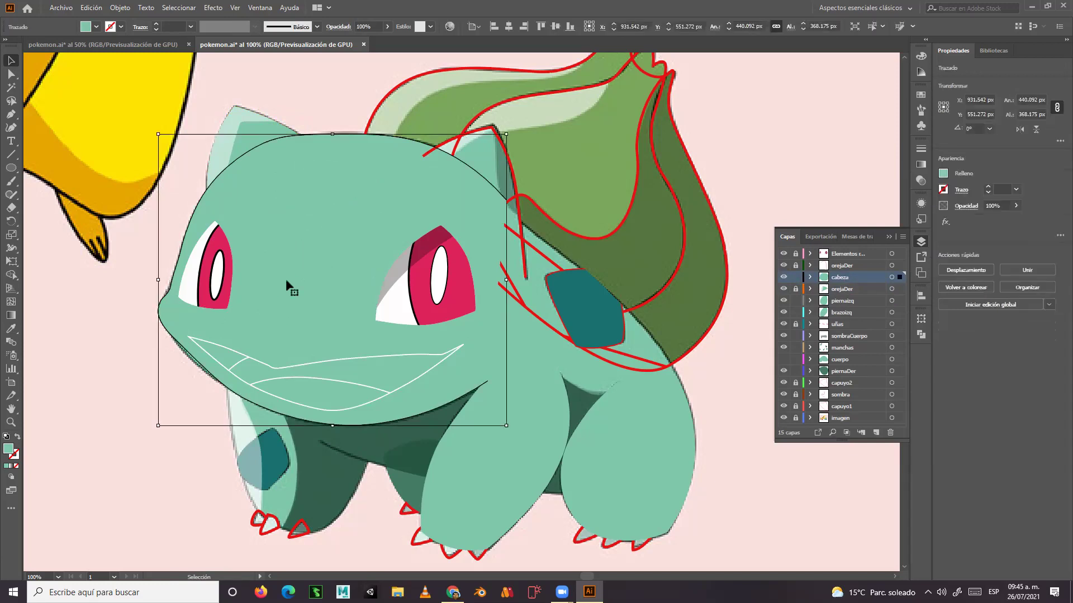
key("shift+Right")
key("shift+Right")
key("shift+Right")
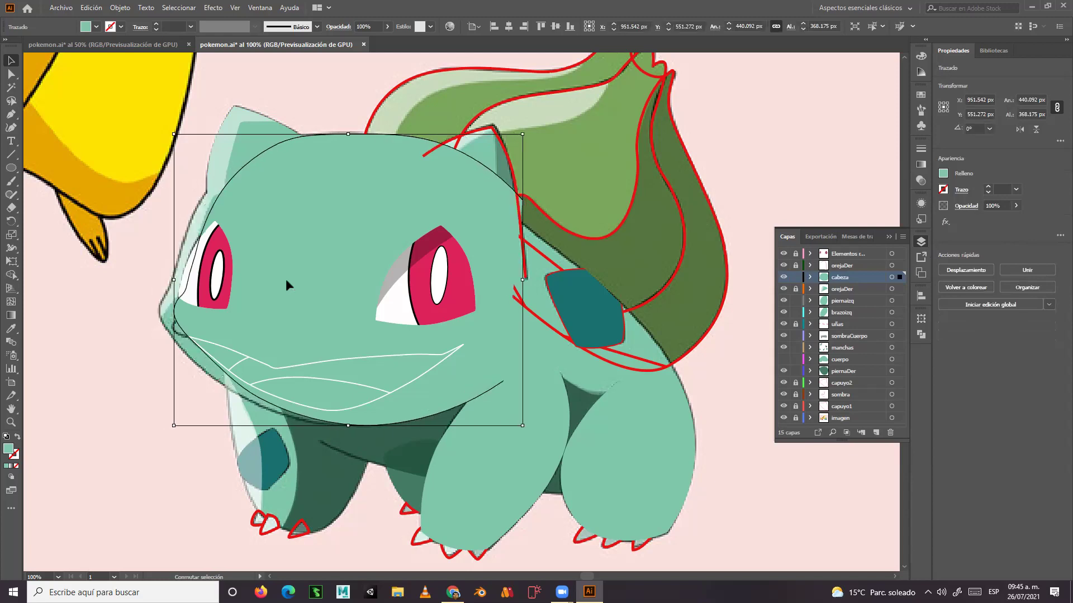
key("shift+Right")
key("shift+Right")
key("shift+Right")
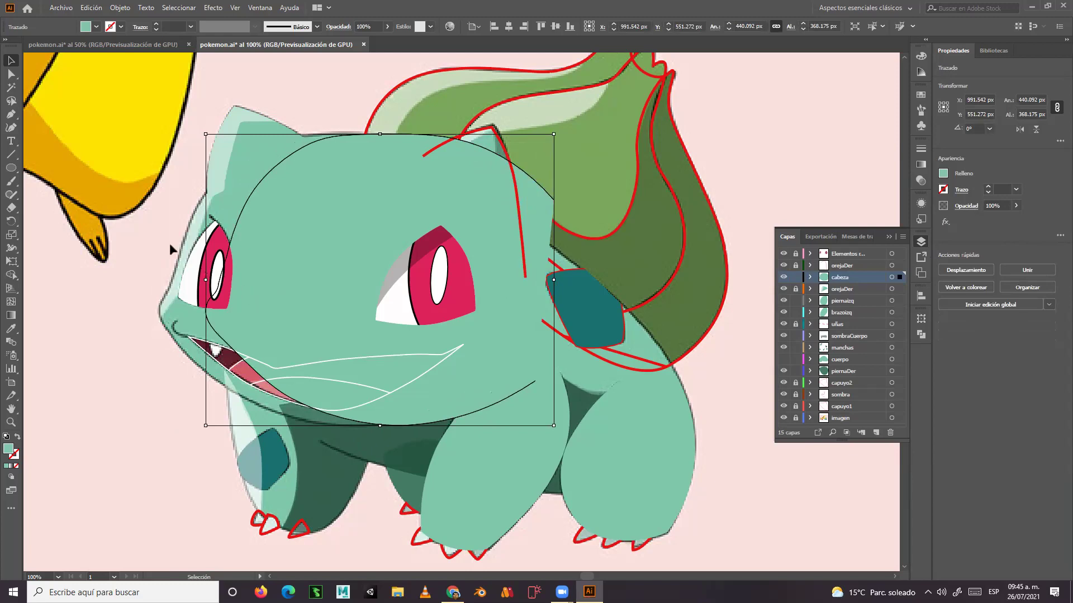
Draw a closed highlight shape along the left edge of the face, from beside the mouth up to the ear, with the Pen tool.
left_click(11, 114)
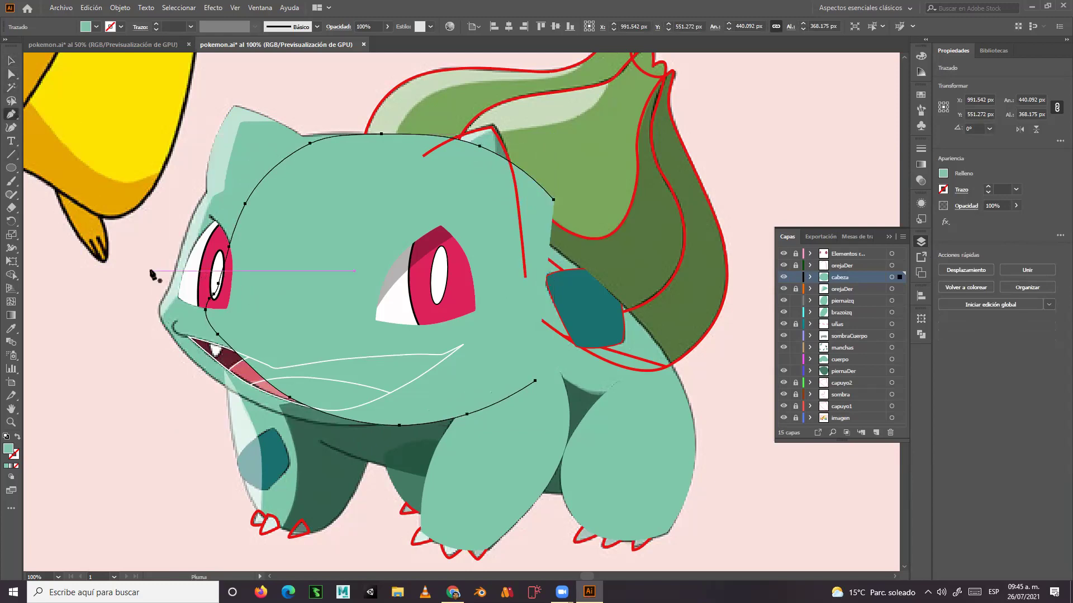
left_click(144, 333)
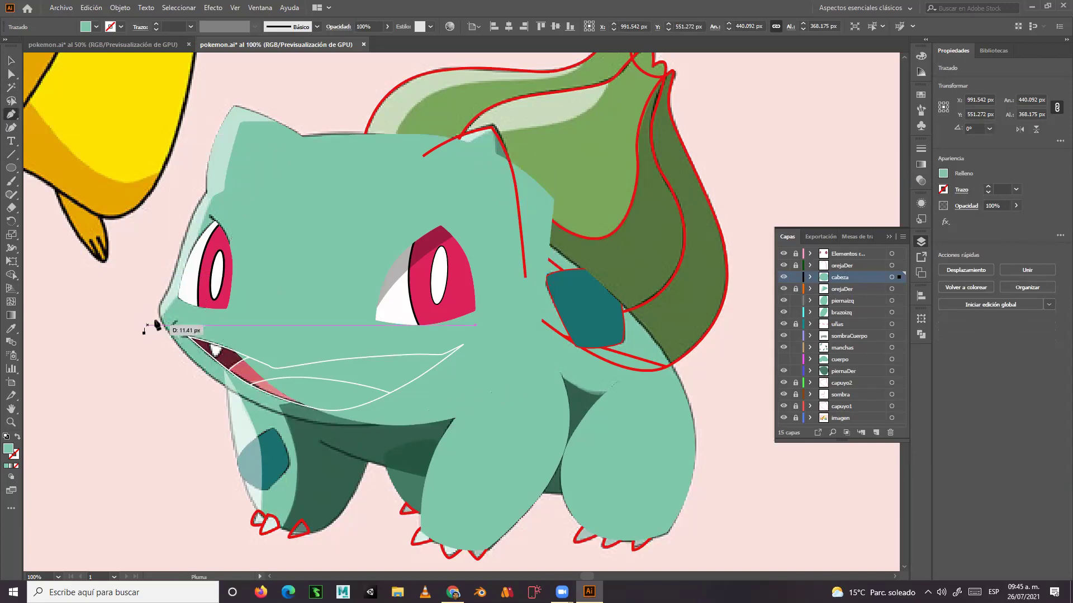
left_click(161, 345)
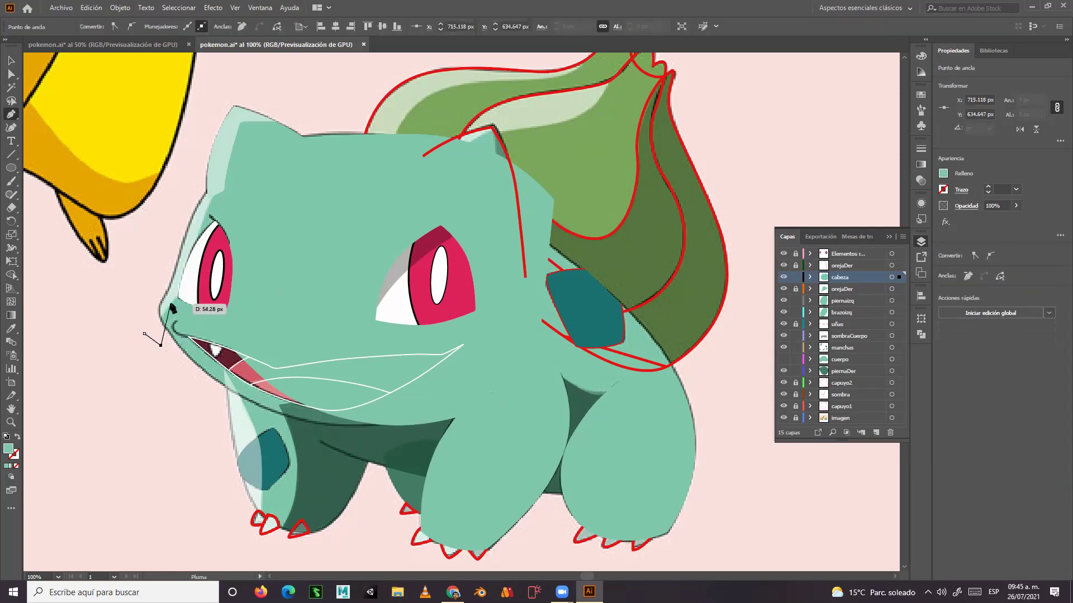
left_click_drag(153, 319, 186, 289)
left_click(199, 236)
left_click_drag(208, 209, 221, 179)
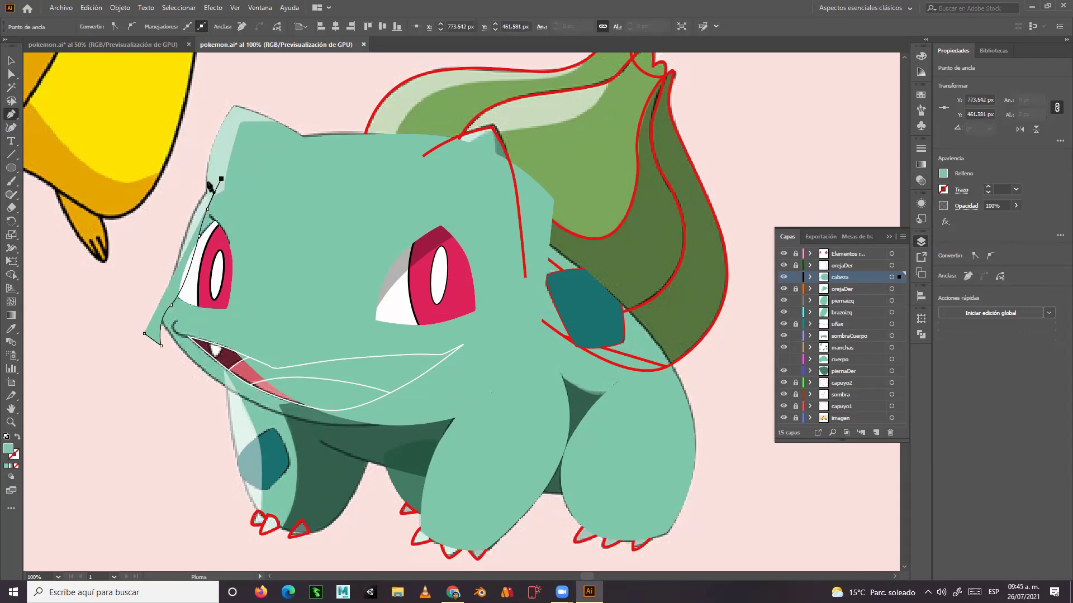
left_click(170, 202)
left_click(143, 334)
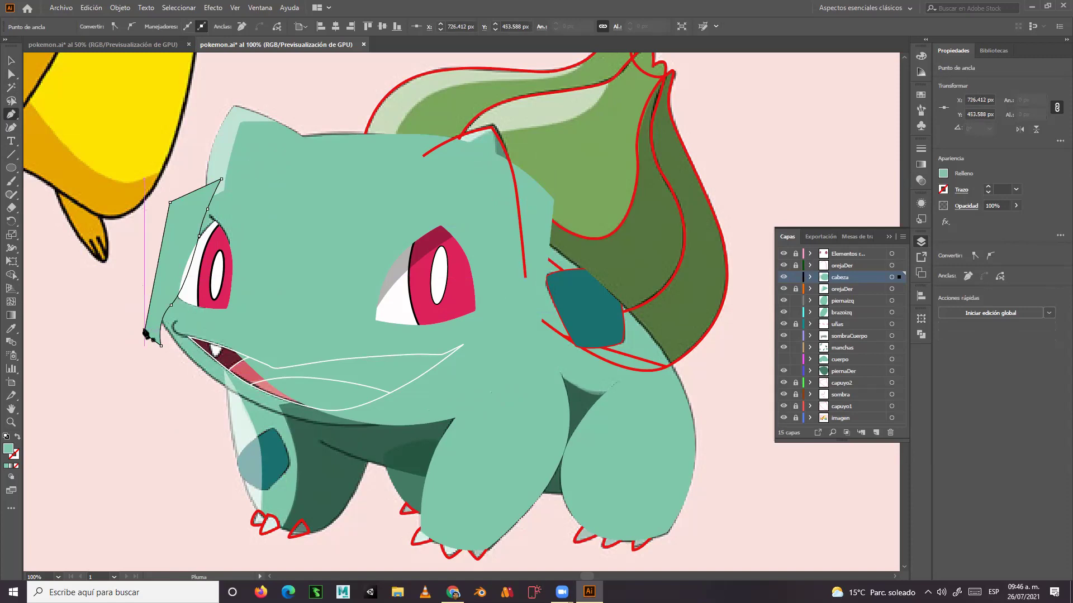
Fill the new face highlight shape with the white sampled from the ear's highlight.
left_click(11, 328)
left_click(218, 161)
left_click(12, 61)
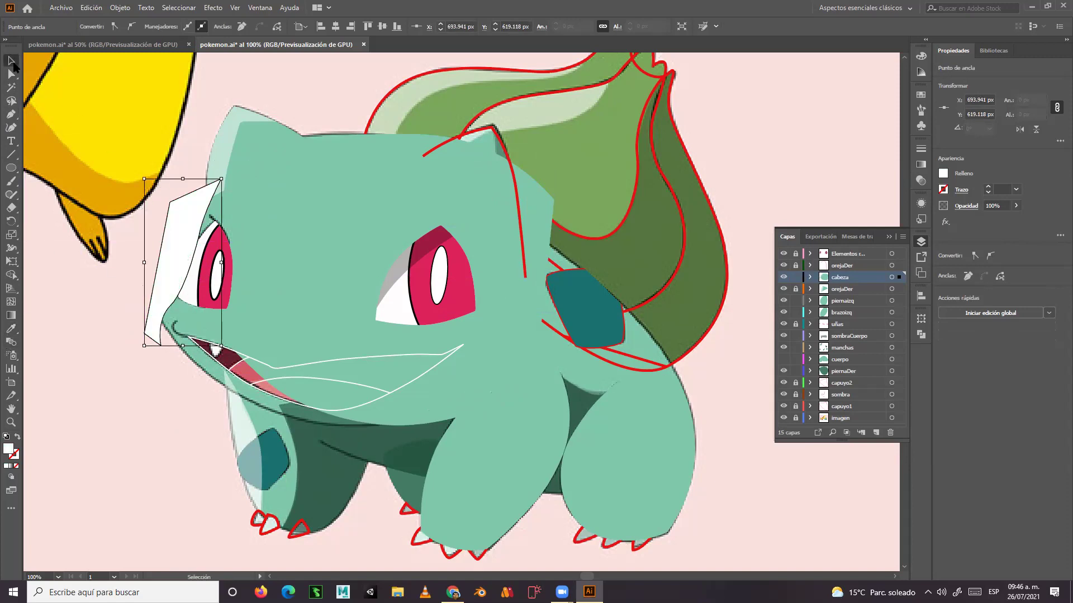
left_click(192, 246)
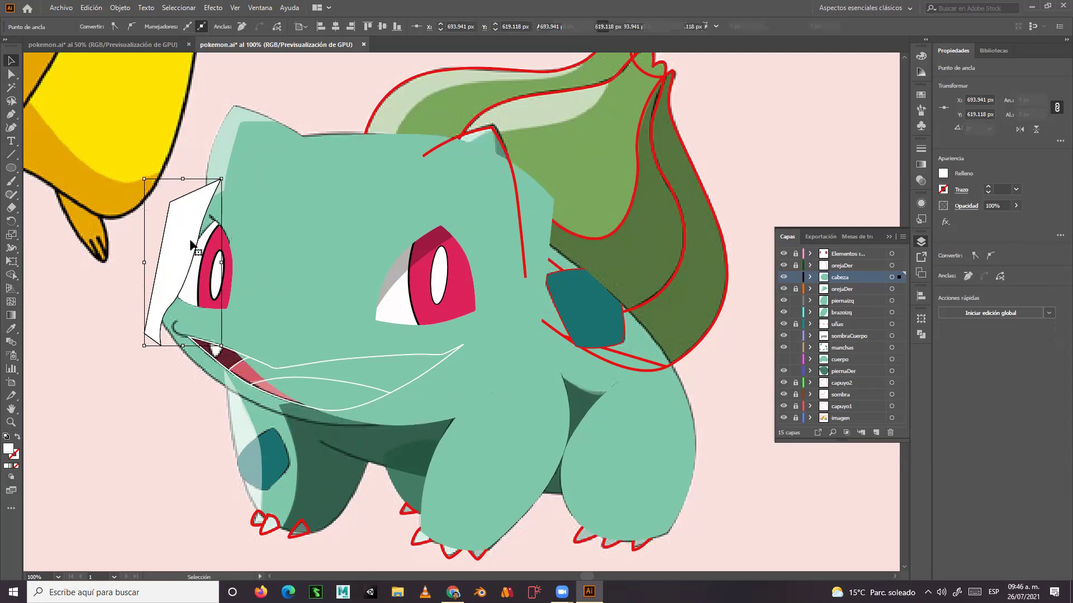
Lower the face highlight's opacity to 57% and shift the teal head shape 60 px back to the left.
left_click(1016, 206)
left_click_drag(1016, 220, 997, 222)
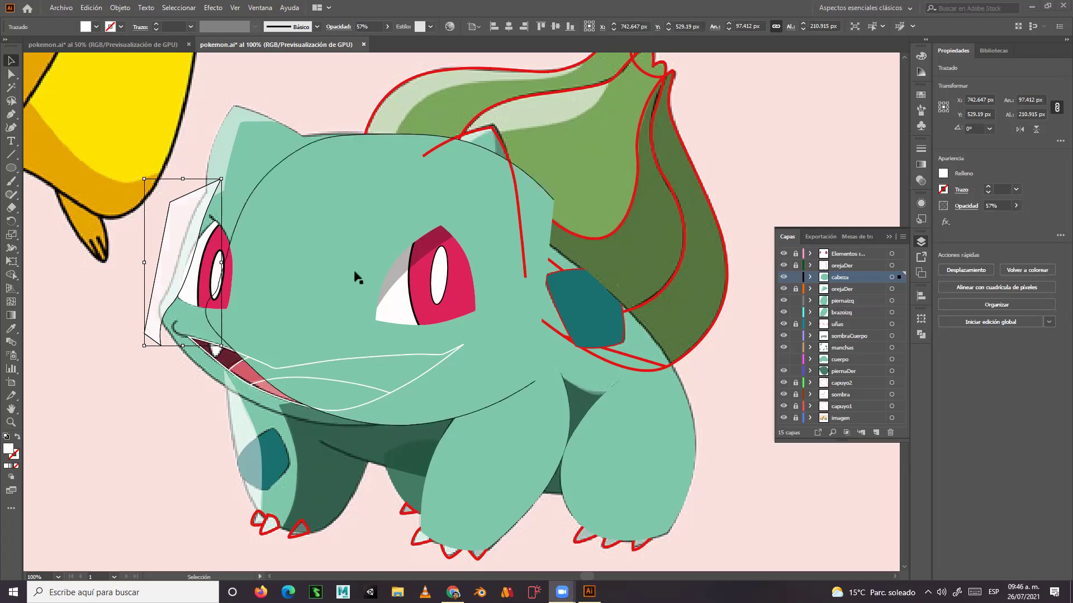
left_click(267, 173)
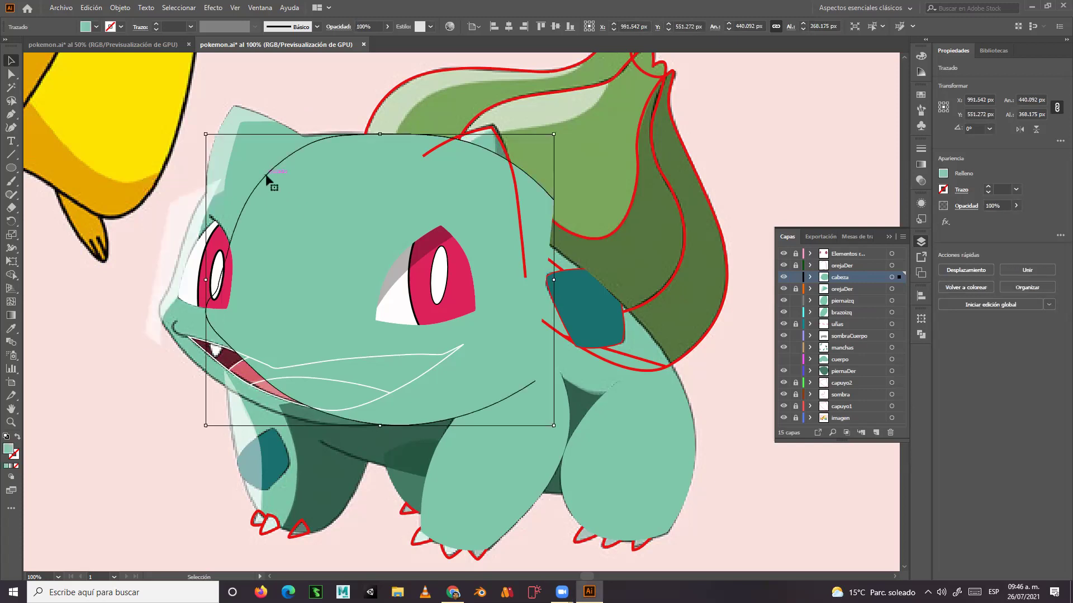
key("shift")
key("shift+Left")
key("shift+Left")
key("shift+Left")
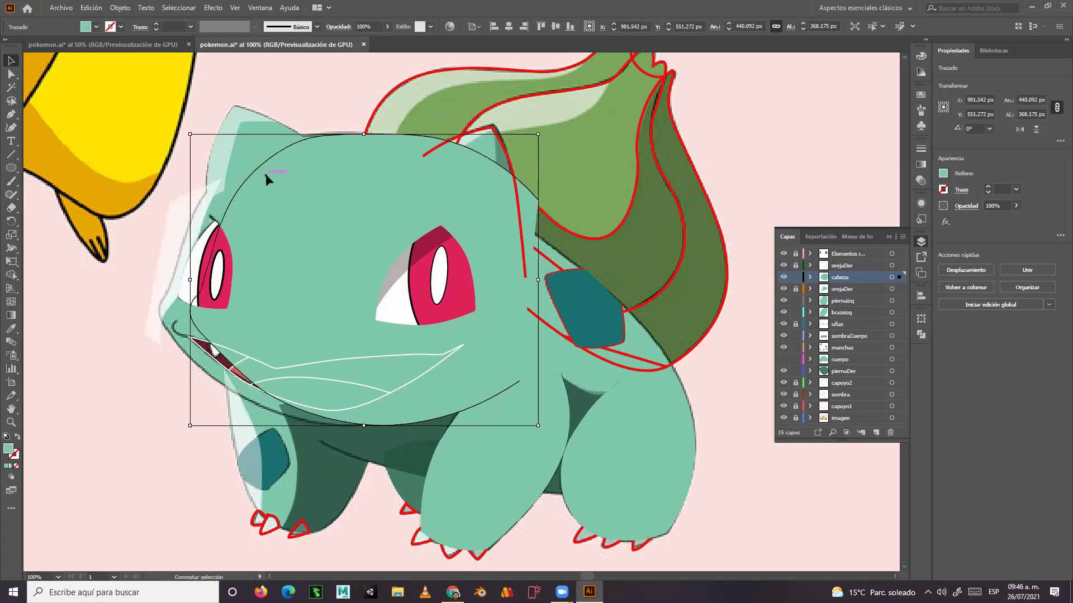
key("shift+Left")
key("shift+Left")
key("shift+Left")
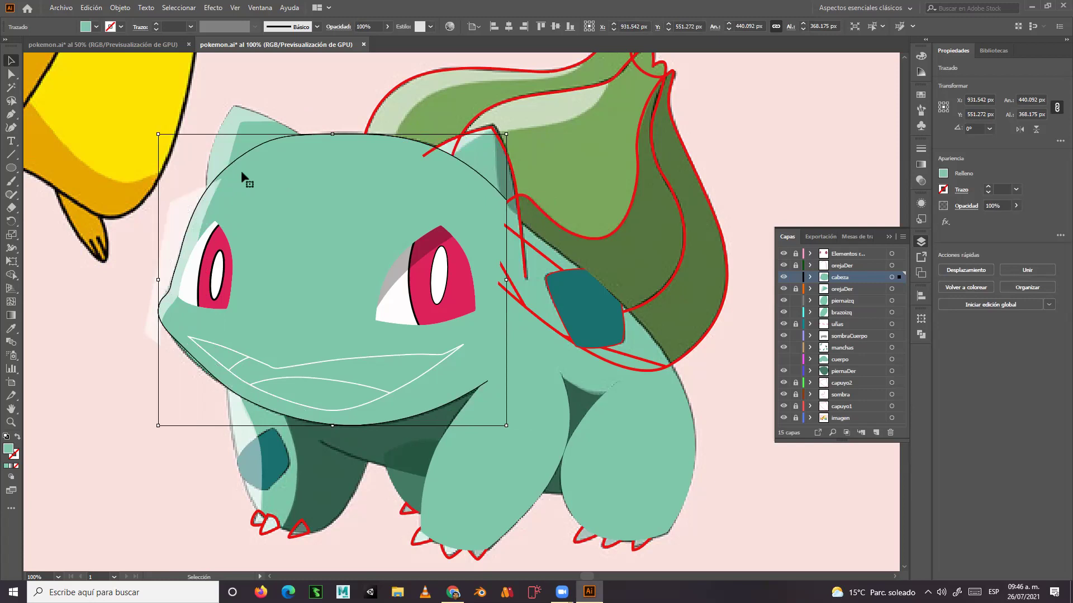
Paste a copy of the teal head shape in place in front of the face highlight.
left_click(182, 177)
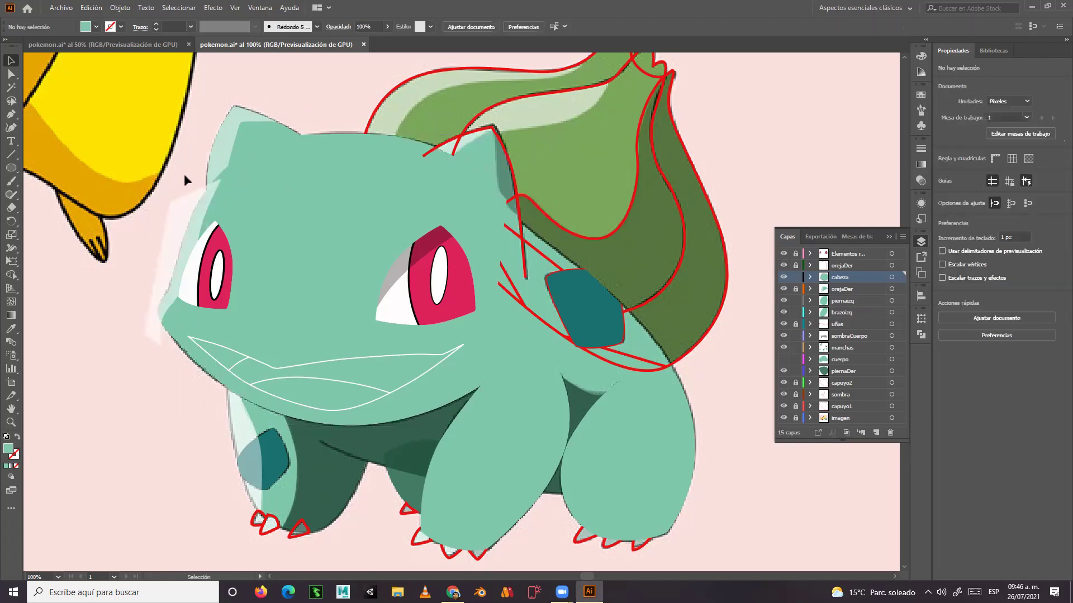
key("ctrl+z")
key("ctrl+f")
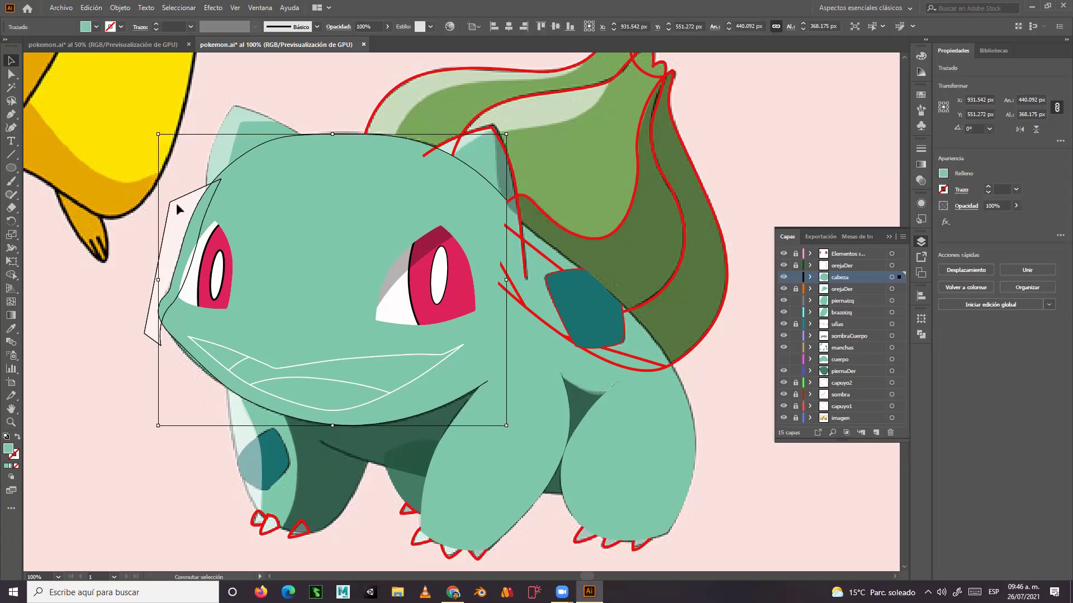
Clip the face highlight to the copied head shape with a clipping mask.
left_click(176, 203, "shift")
right_click(176, 205)
left_click(224, 327)
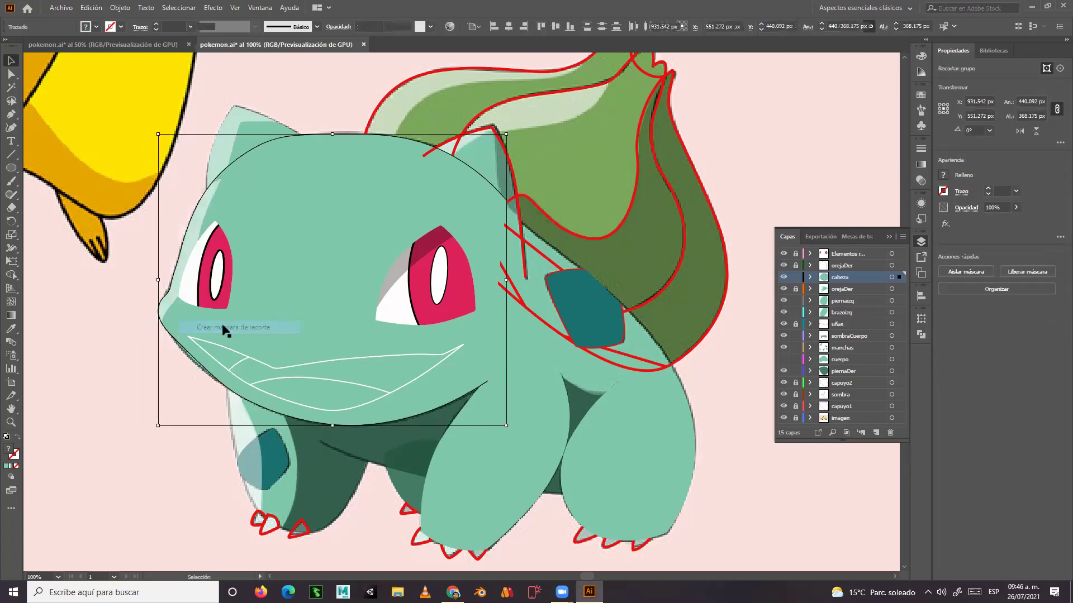
key("ctrl+shift+a")
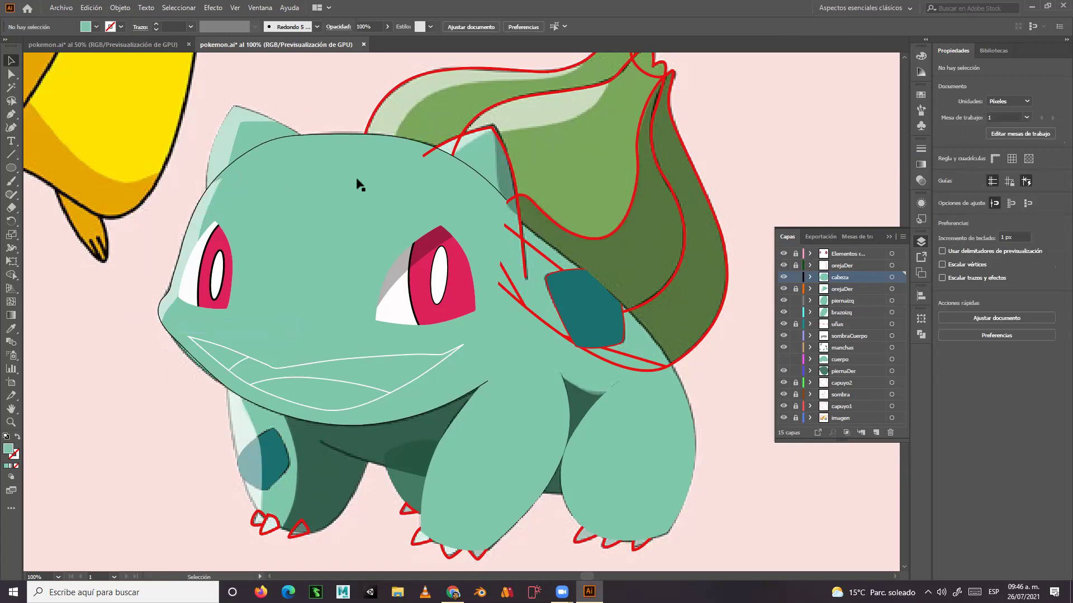
Try to extend the highlight's upper anchor inside the isolated clip group, and undo back to the unclipped shapes.
double_click(216, 189)
left_click(215, 190)
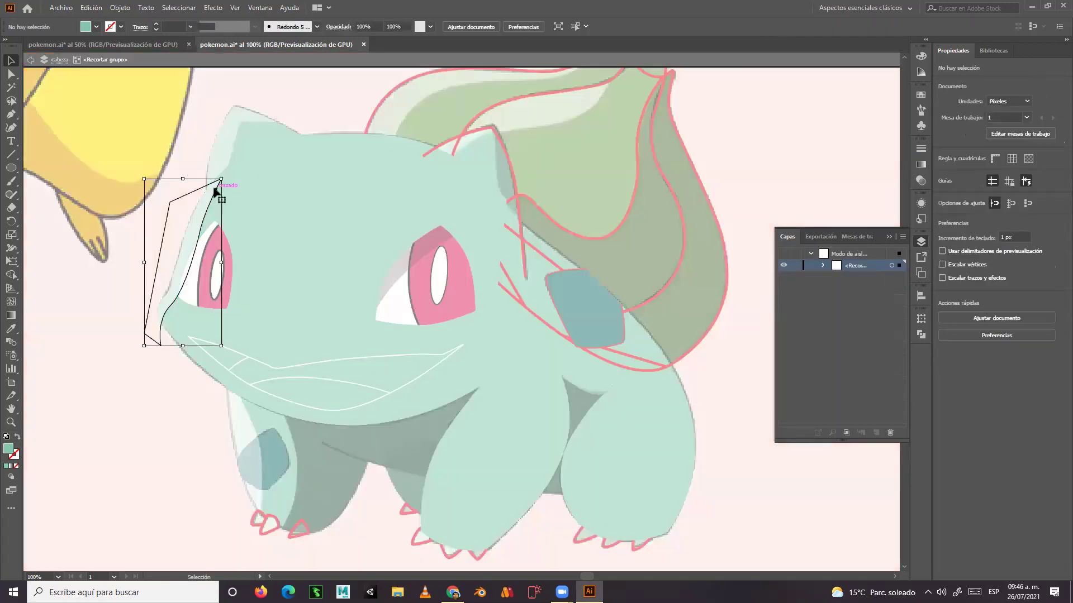
key("a")
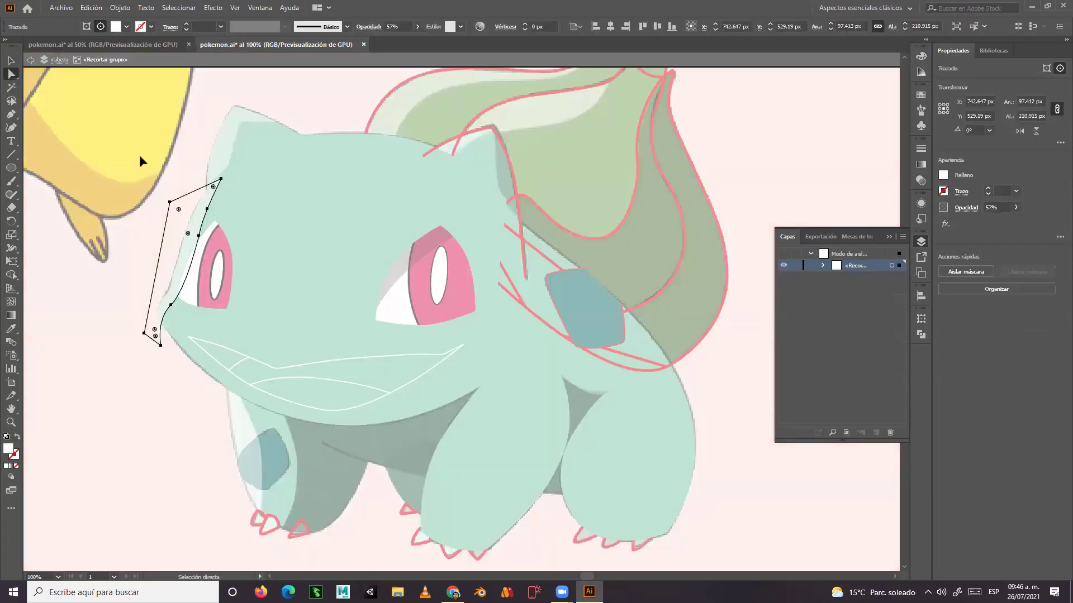
left_click(221, 178)
left_click(227, 169)
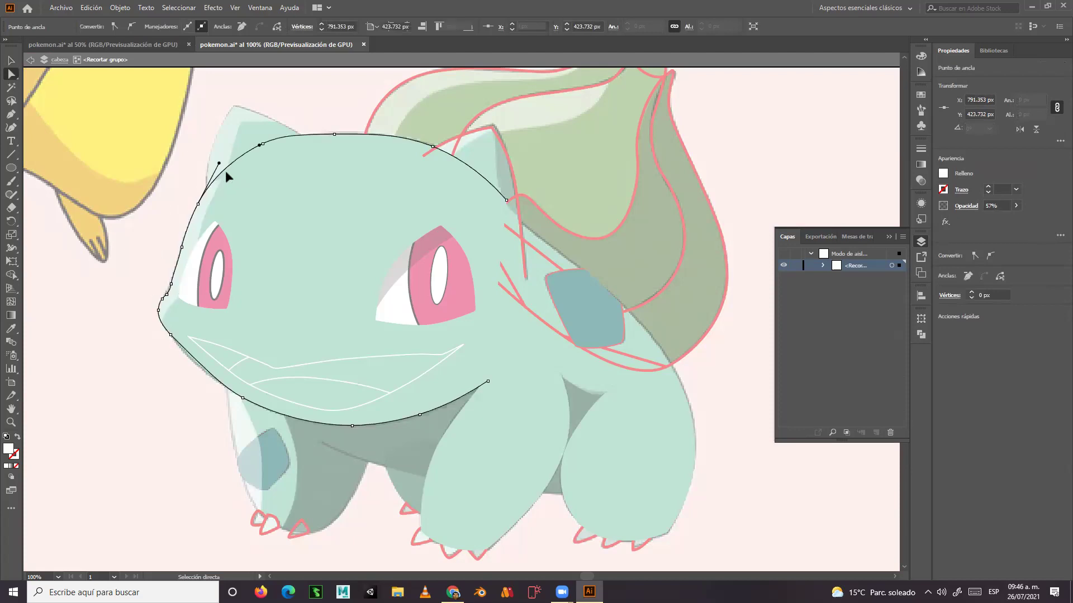
key("Escape")
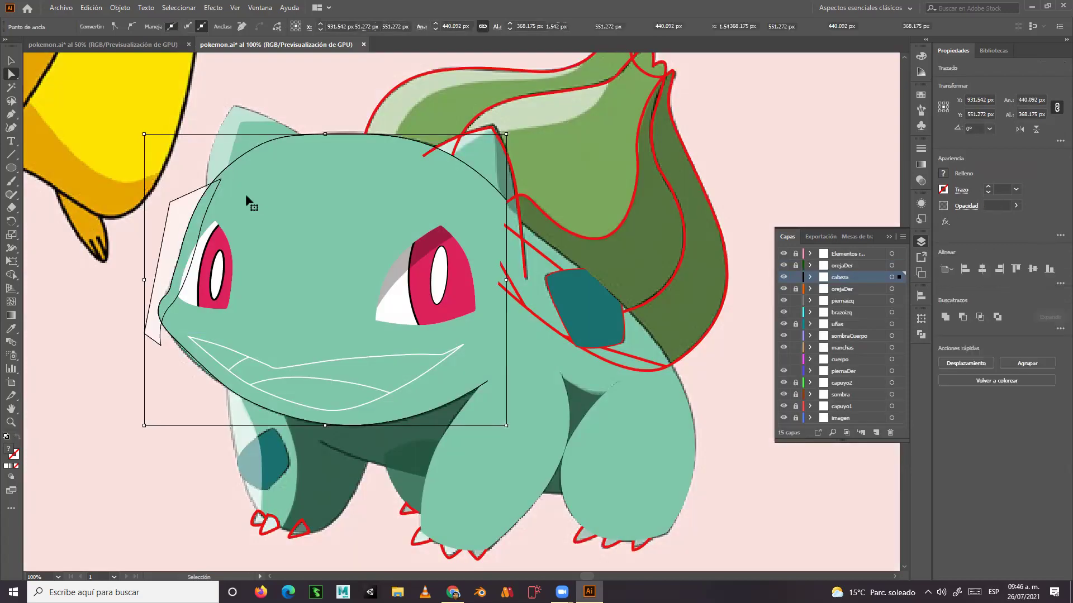
Move the upper anchor point of the face highlight further up along the head's edge, towards the base of the ear.
left_click(221, 179)
left_click_drag(221, 180, 230, 168)
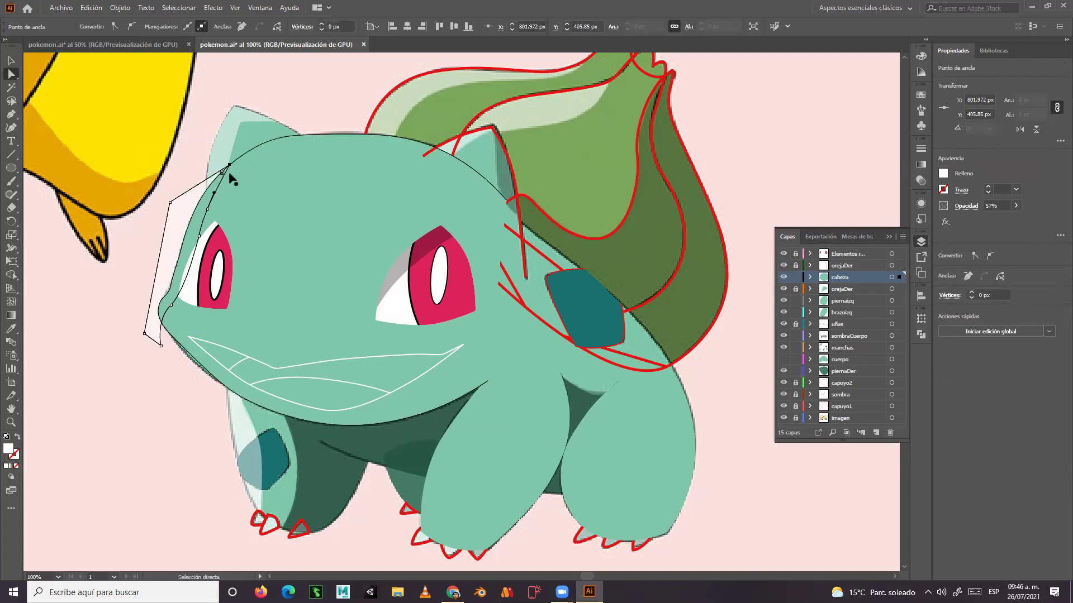
key("v")
left_click(287, 101)
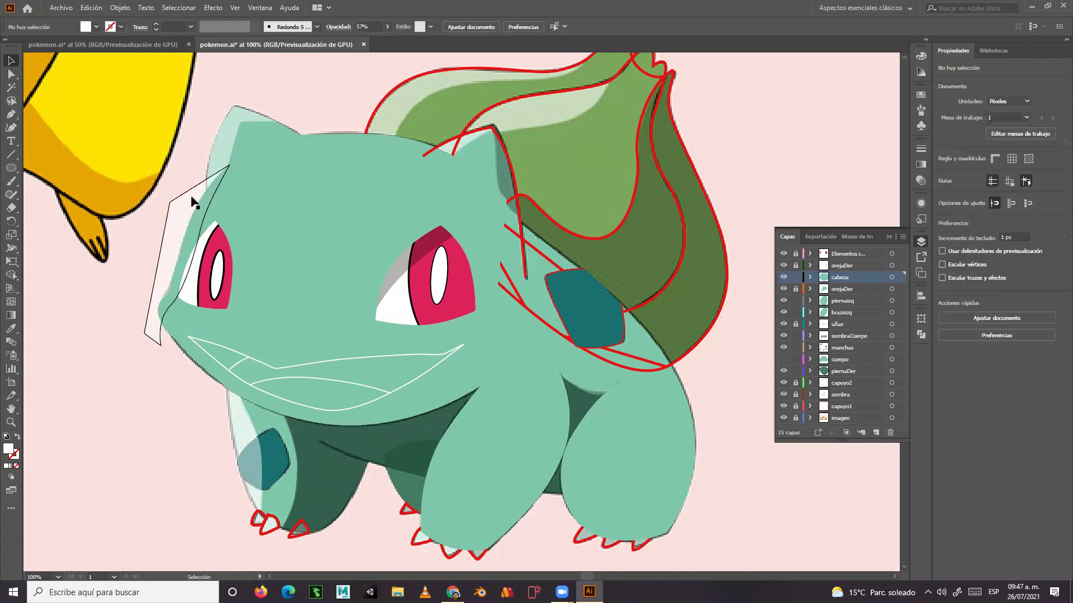
Make a clipping mask from the extended face highlight and the copied head shape.
left_click(178, 203)
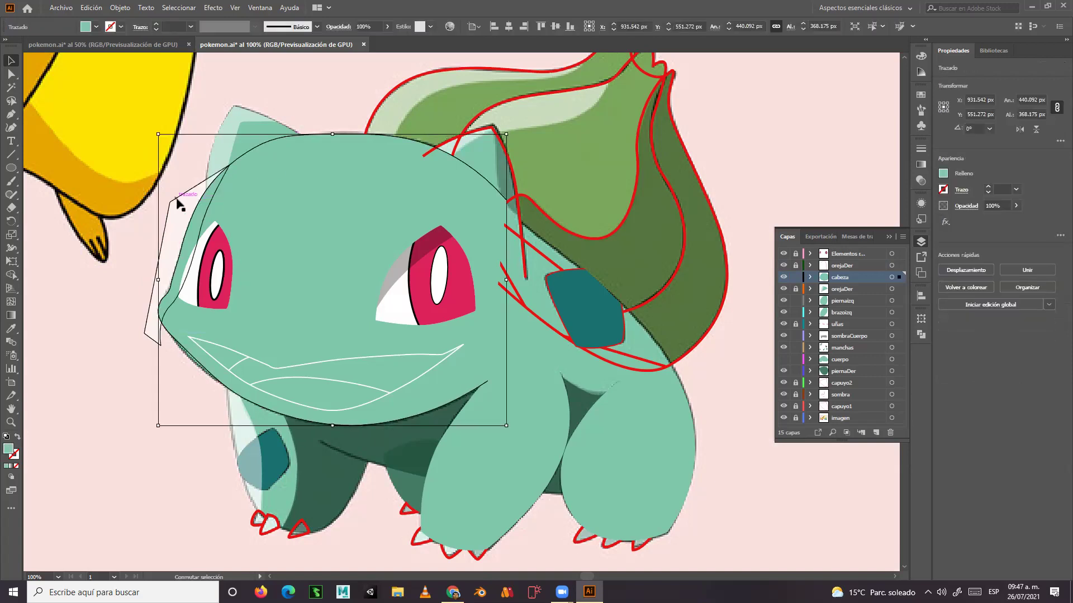
left_click(179, 202, "shift")
right_click(178, 201)
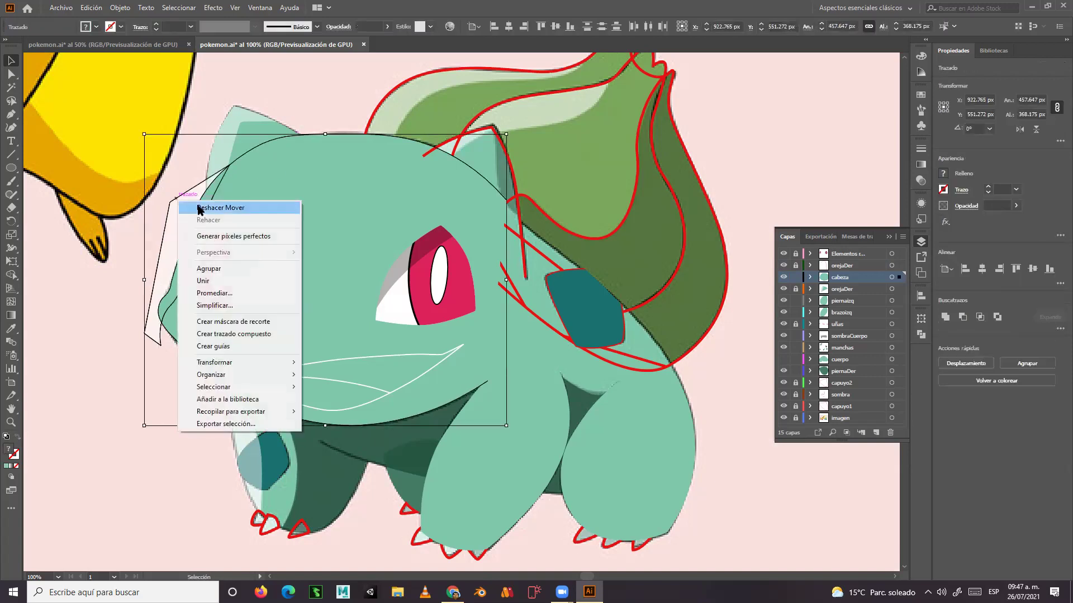
left_click(240, 334)
left_click(318, 78)
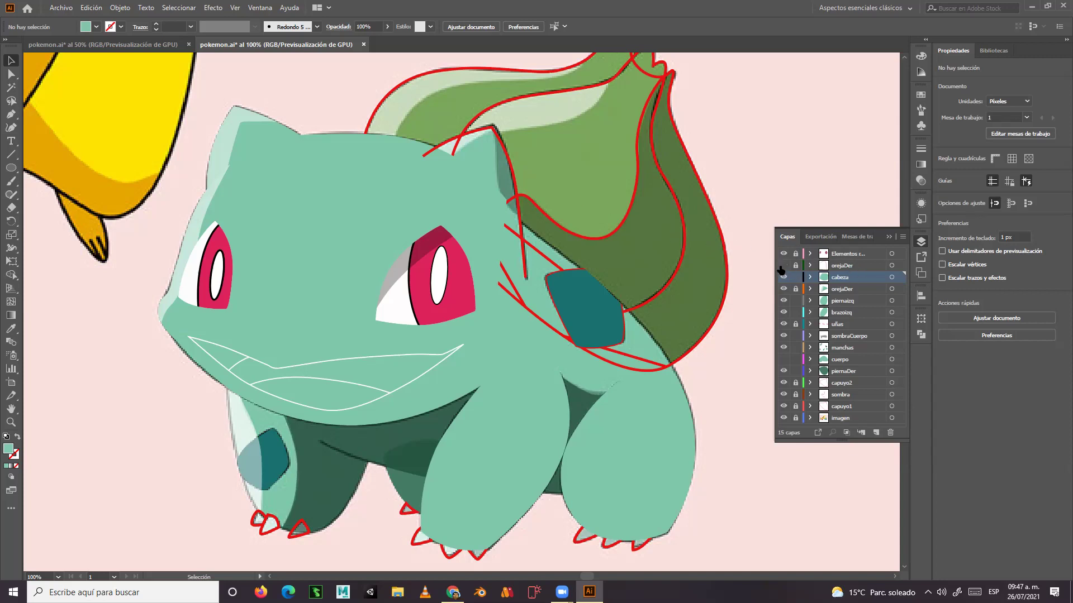
Rename the orejaDer layer above cabeza as orejaIzq.
double_click(846, 266)
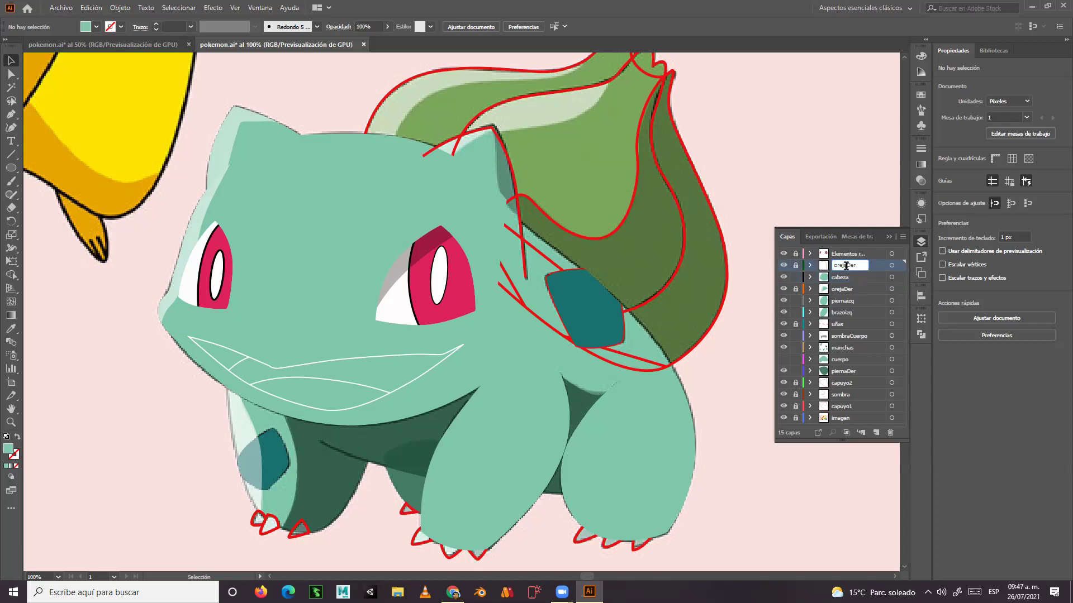
left_click_drag(847, 266, 871, 277)
type("Izq")
key("Return")
Lock cabeza and all the layers below it, and hide cabeza to reveal the reference head.
left_click(795, 277)
left_click_drag(797, 344, 796, 382)
left_click(784, 277)
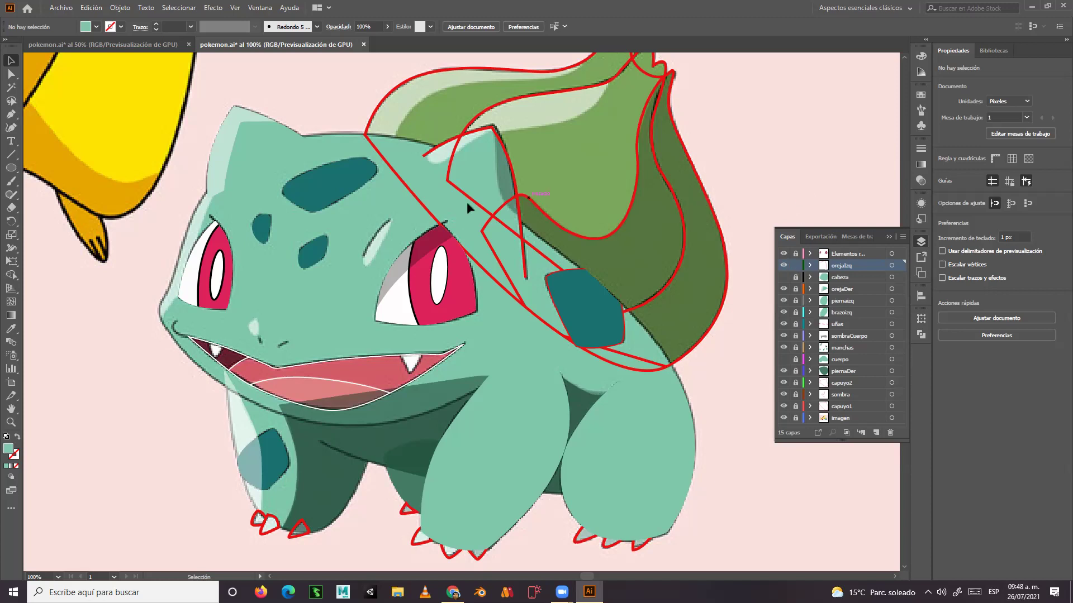
Draw a closed highlight shape along the upper edge of the ear beside the bulb with the Pen tool.
left_click(11, 114)
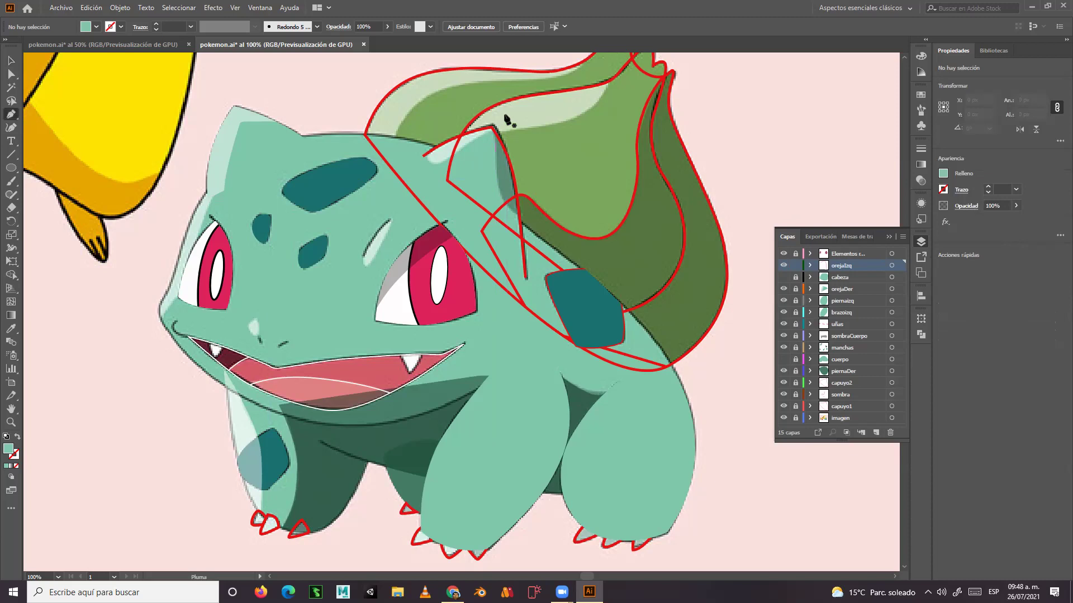
left_click_drag(506, 116, 418, 151)
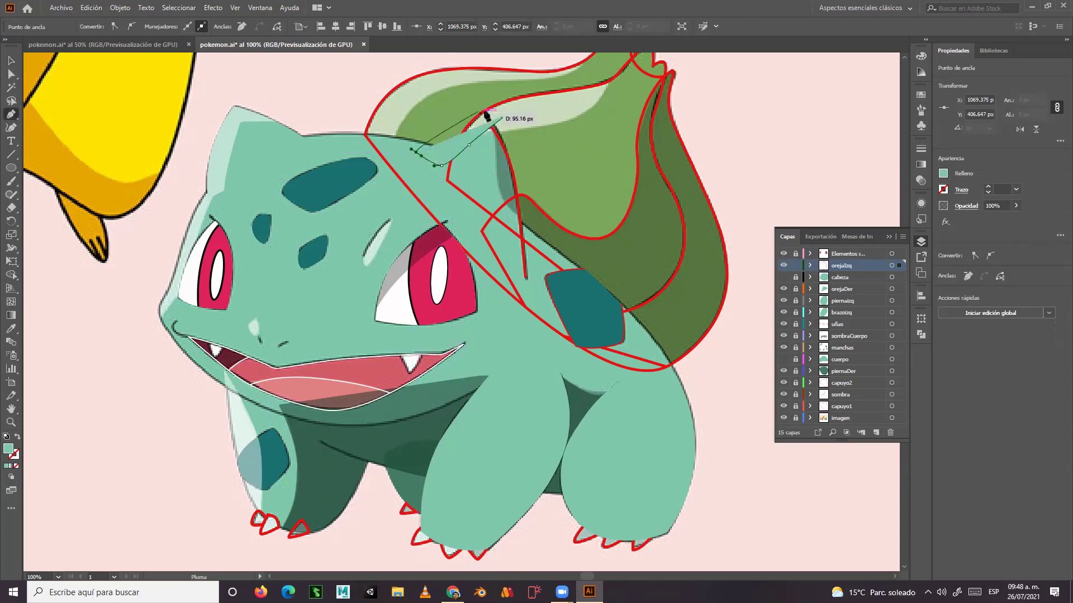
left_click_drag(506, 115, 532, 125)
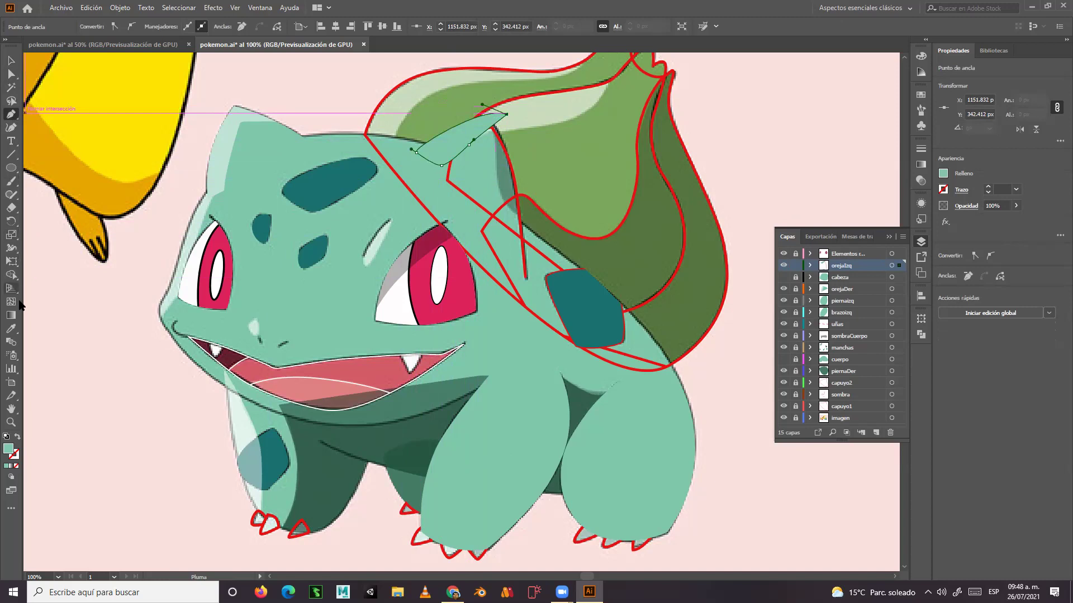
Fill the new ear highlight with the white sampled from the other ear's highlight and set its opacity to 61%.
left_click(10, 328)
left_click(218, 146)
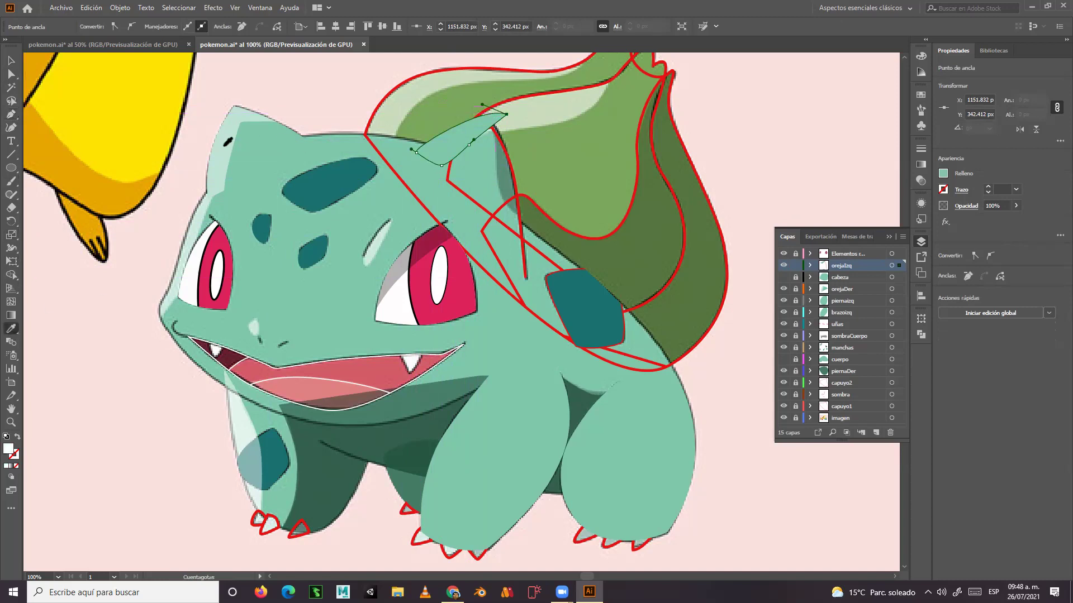
left_click(11, 60)
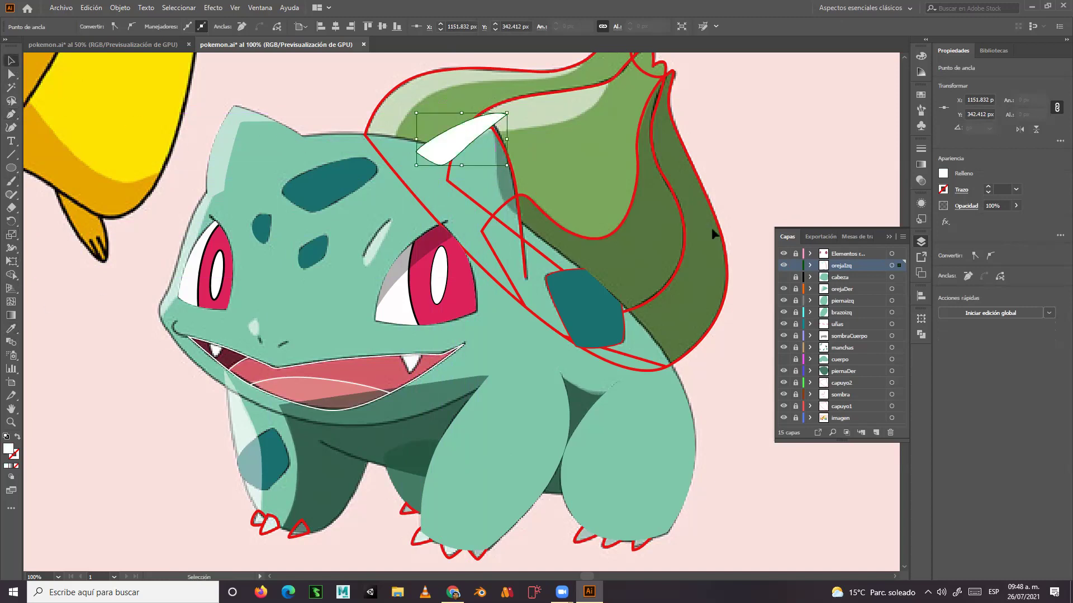
left_click(1016, 205)
mouse_move(1014, 220)
left_mouse_down()
mouse_move(987, 220)
mouse_move(998, 219)
left_mouse_up()
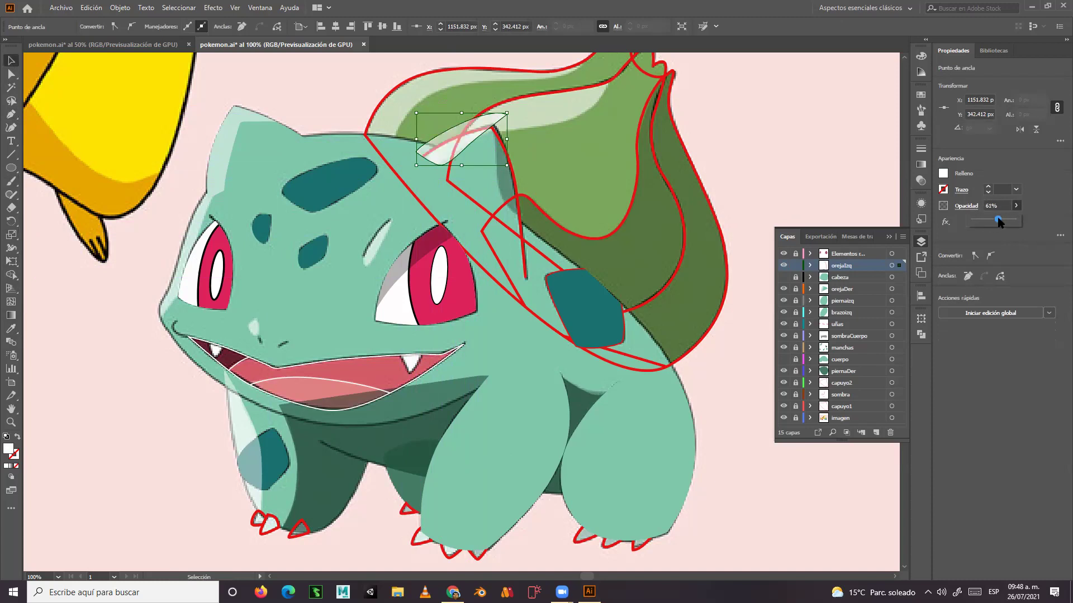
left_click(332, 103)
Draw a closed shadow shape over the dark side of the ear beside the bulb, extending past the ear's tip.
left_click(10, 114)
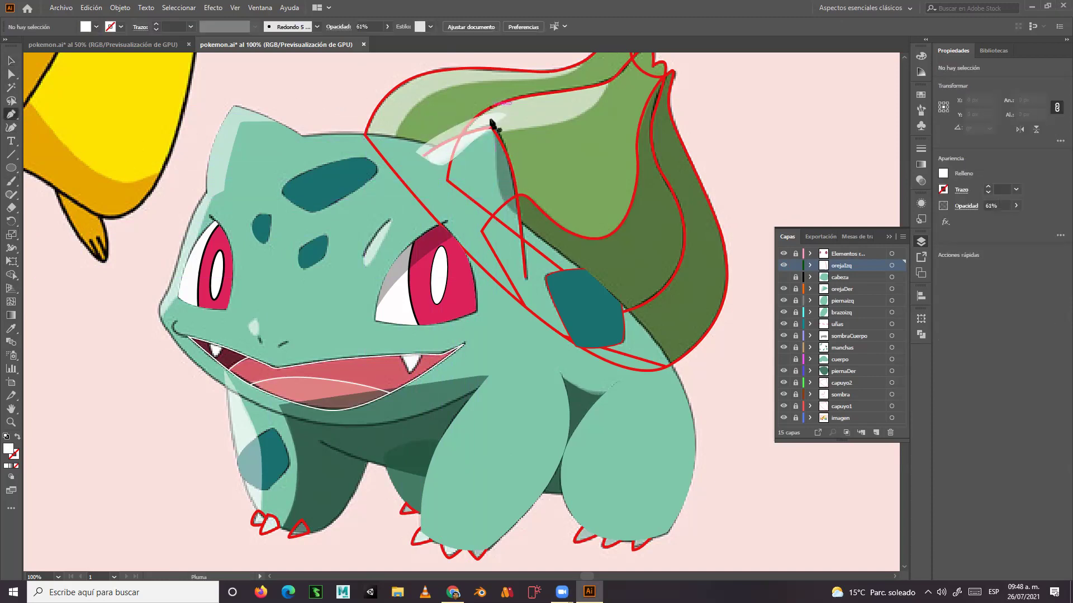
left_click_drag(525, 217, 501, 199)
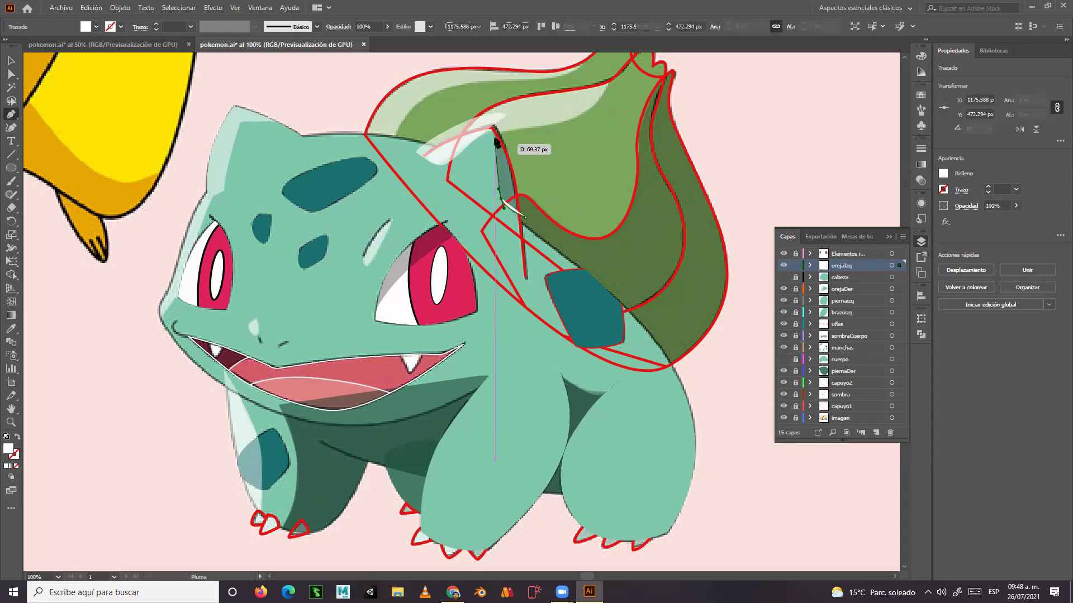
left_click(495, 101)
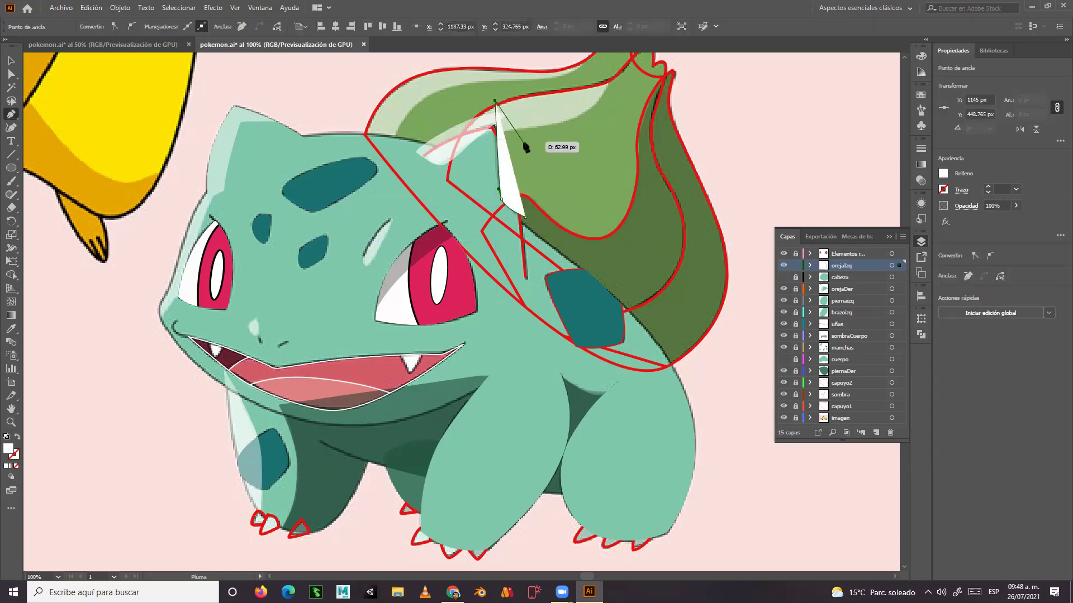
left_click(529, 143)
left_click(525, 219)
Fill the ear shadow shape with black and lower its opacity to 18%.
left_click(12, 59)
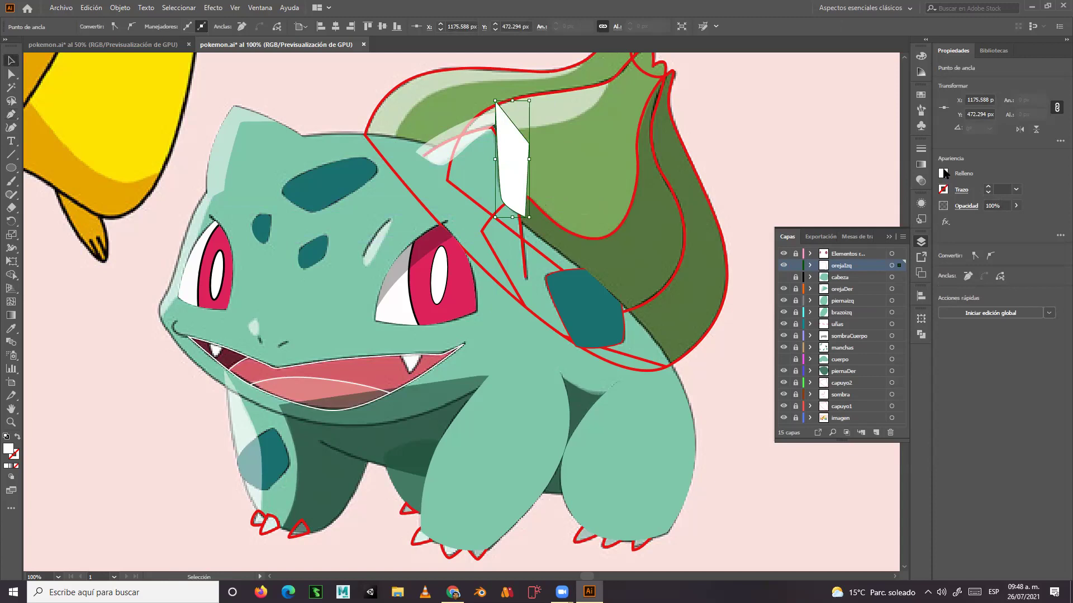
left_click(942, 175)
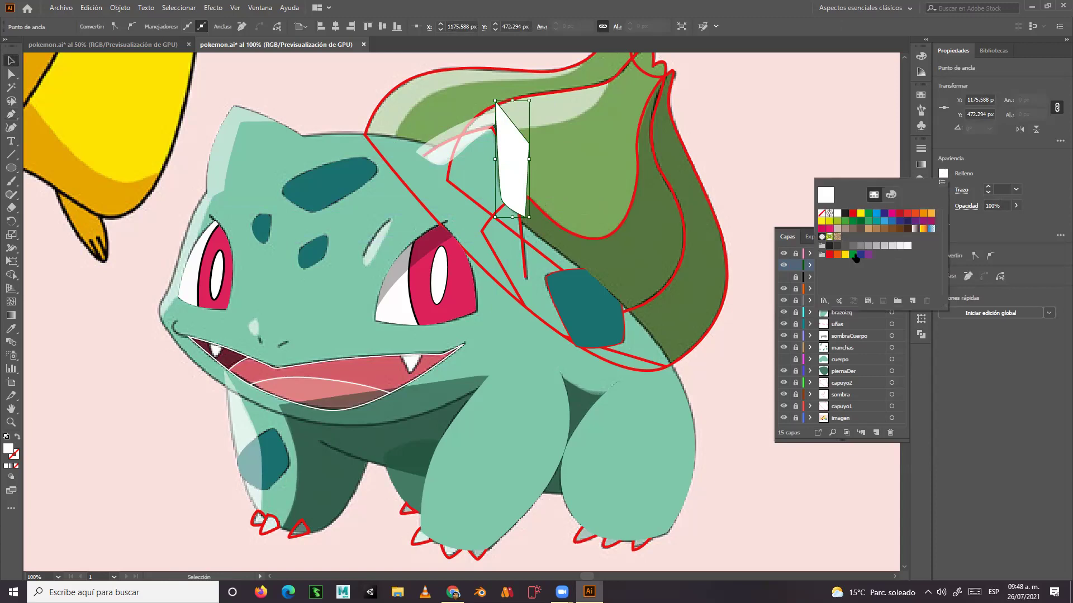
left_click(845, 215)
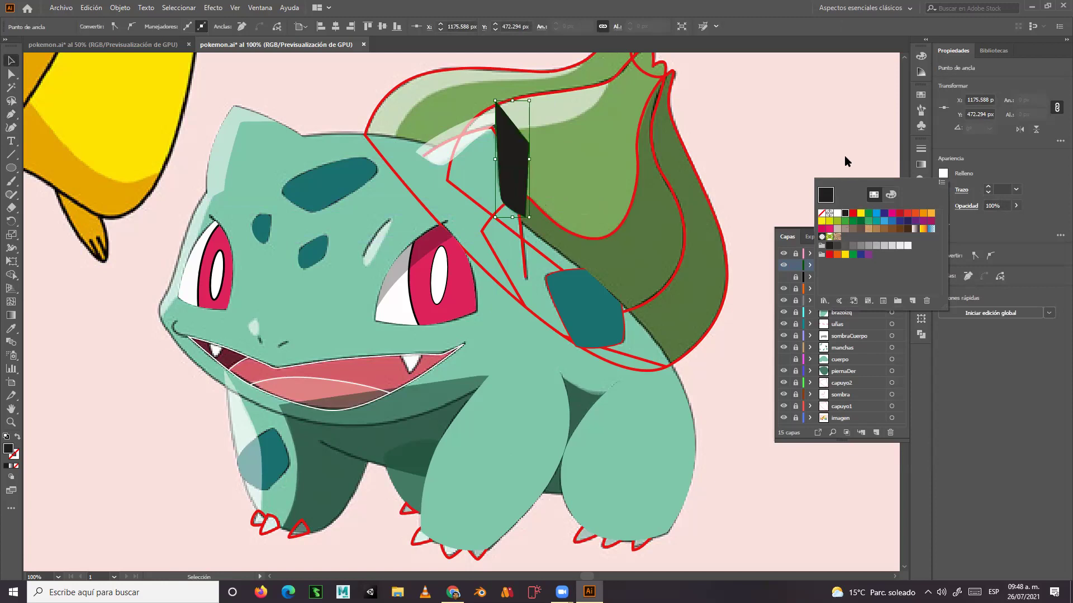
left_click(1015, 205)
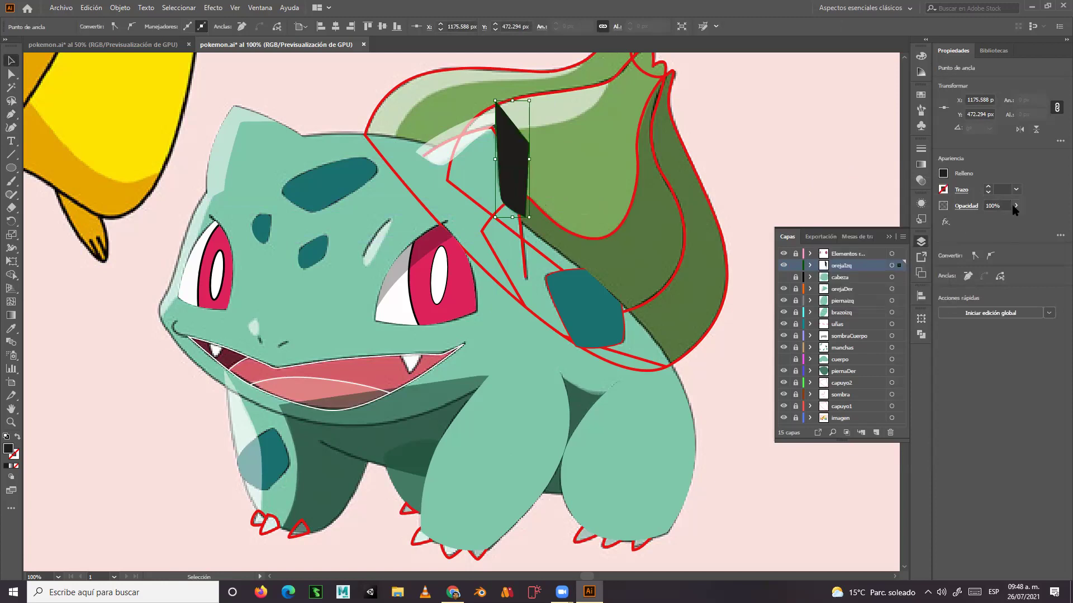
left_click(986, 219)
left_click_drag(986, 220, 980, 219)
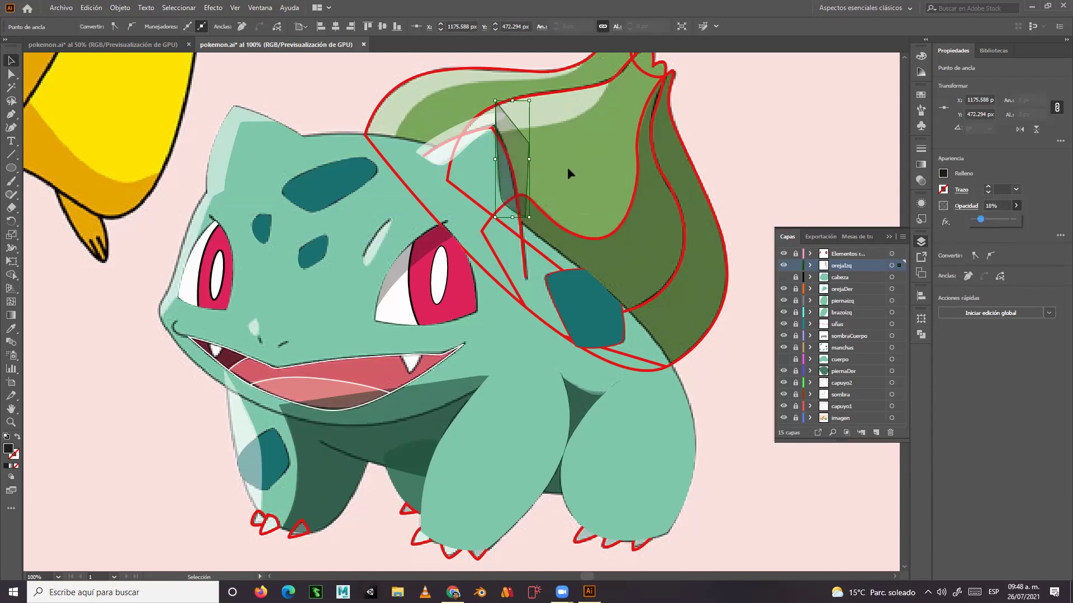
Group the ear's shadow and highlight shapes together.
left_click(447, 161, "shift")
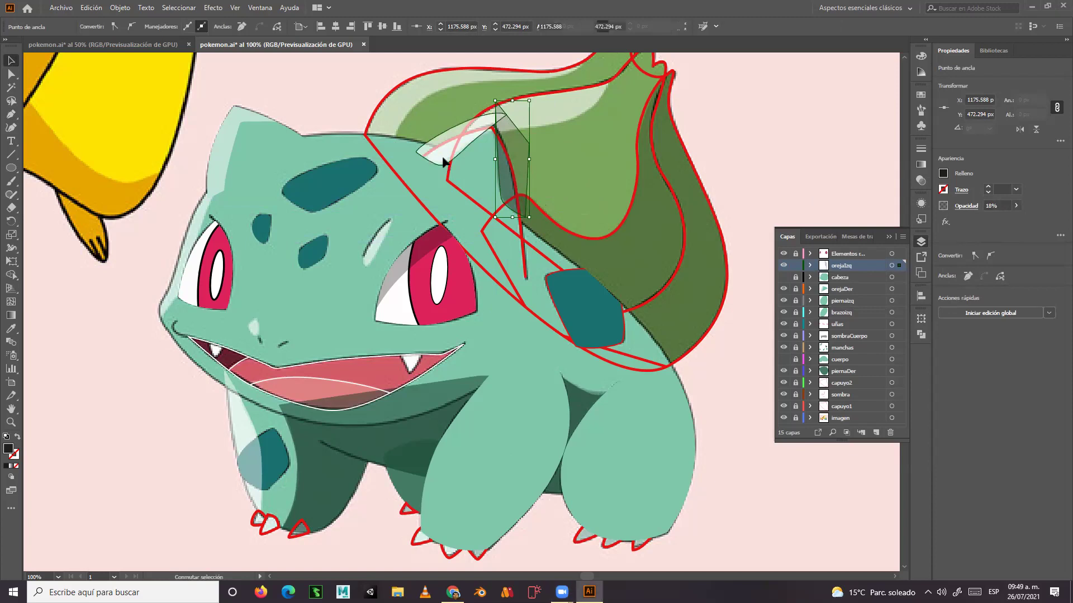
key("ctrl+g")
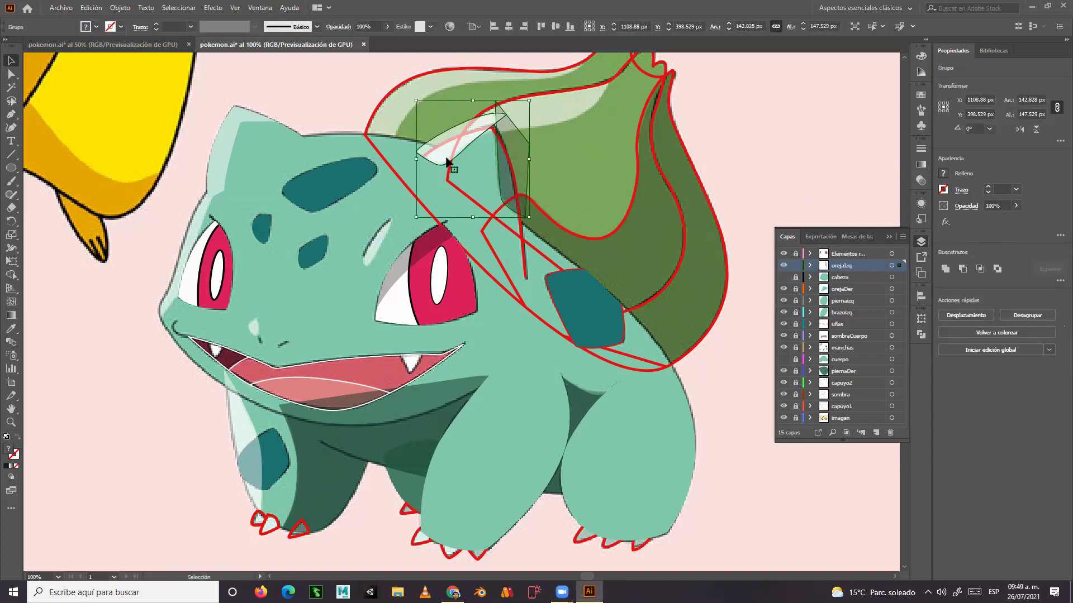
Copy the outline of the ear beside the bulb, paste it in front in place and bring the copy to the front.
left_click_drag(528, 217, 525, 273)
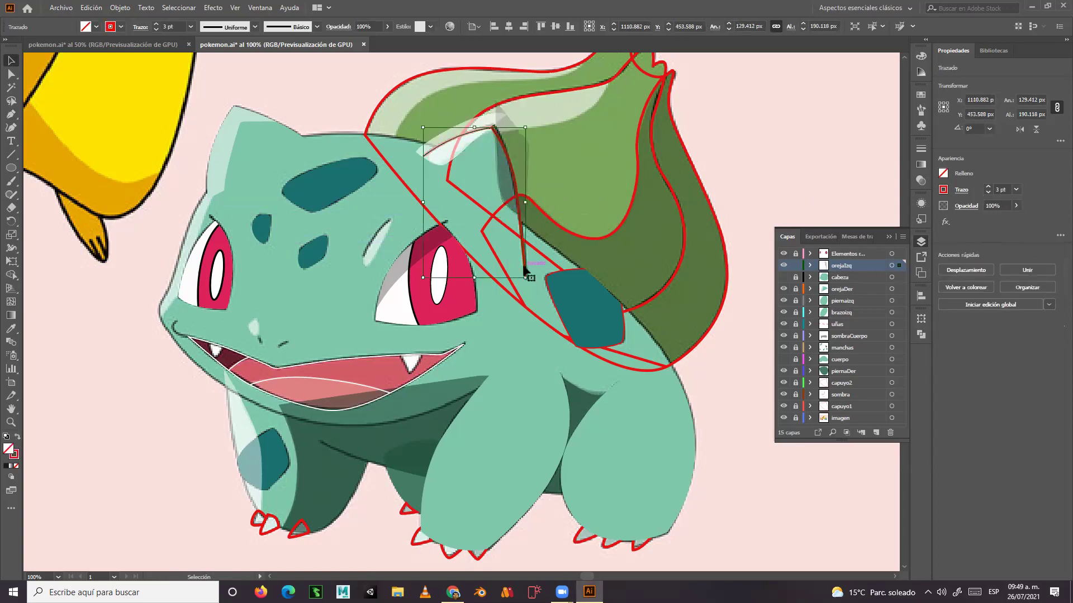
key("a")
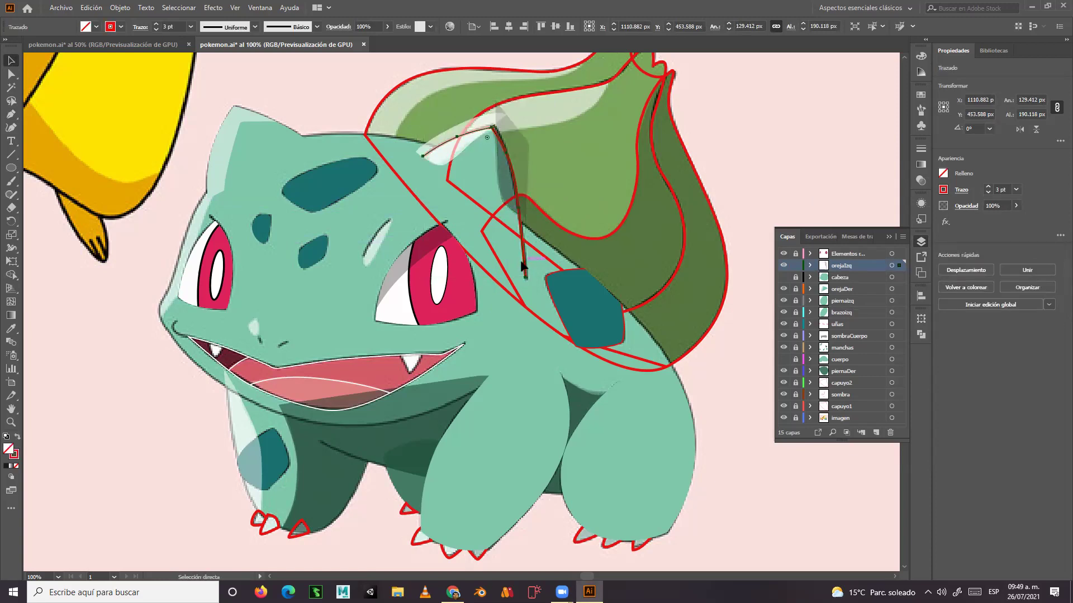
key("v")
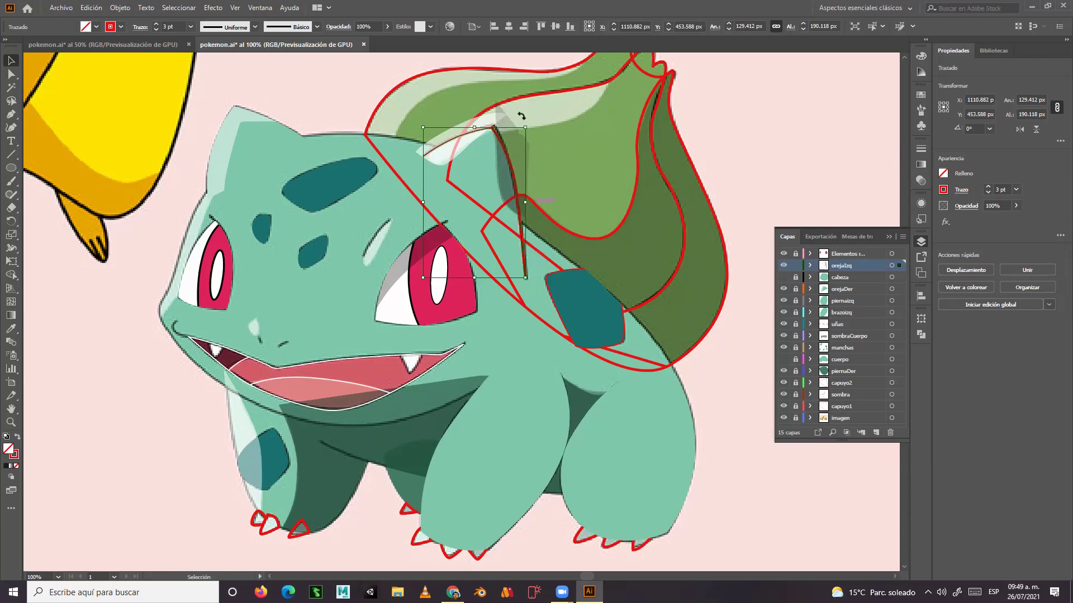
left_click(338, 82)
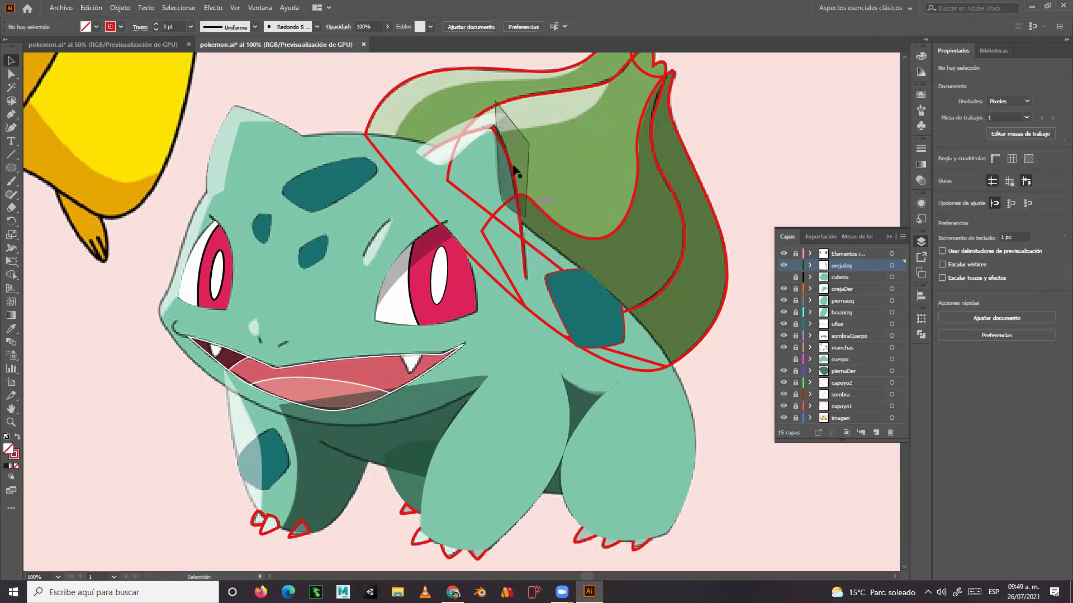
right_click(525, 258)
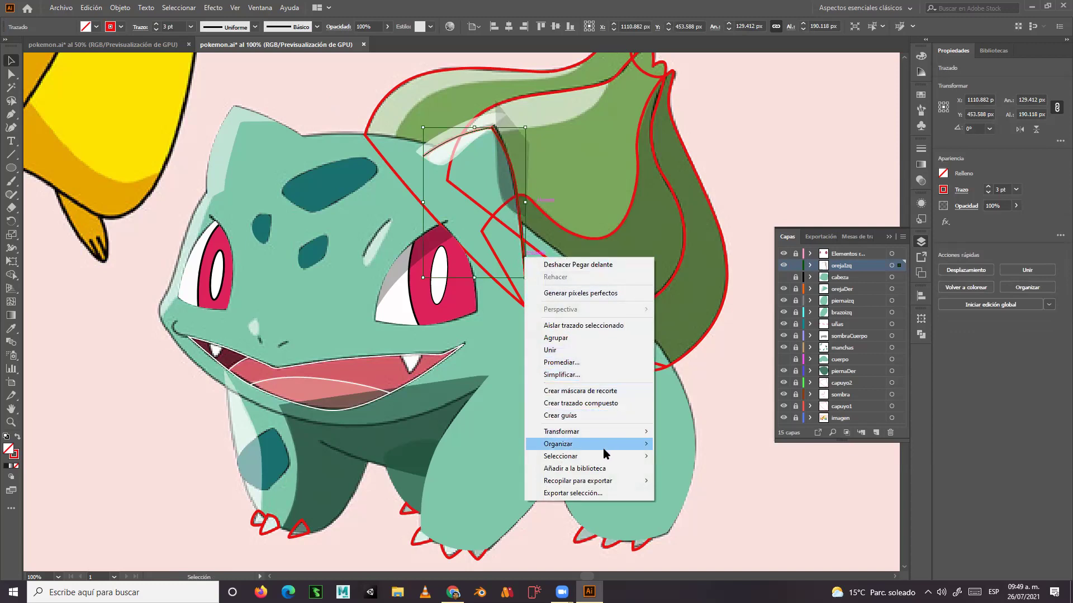
mouse_move(602, 444)
left_click(712, 443)
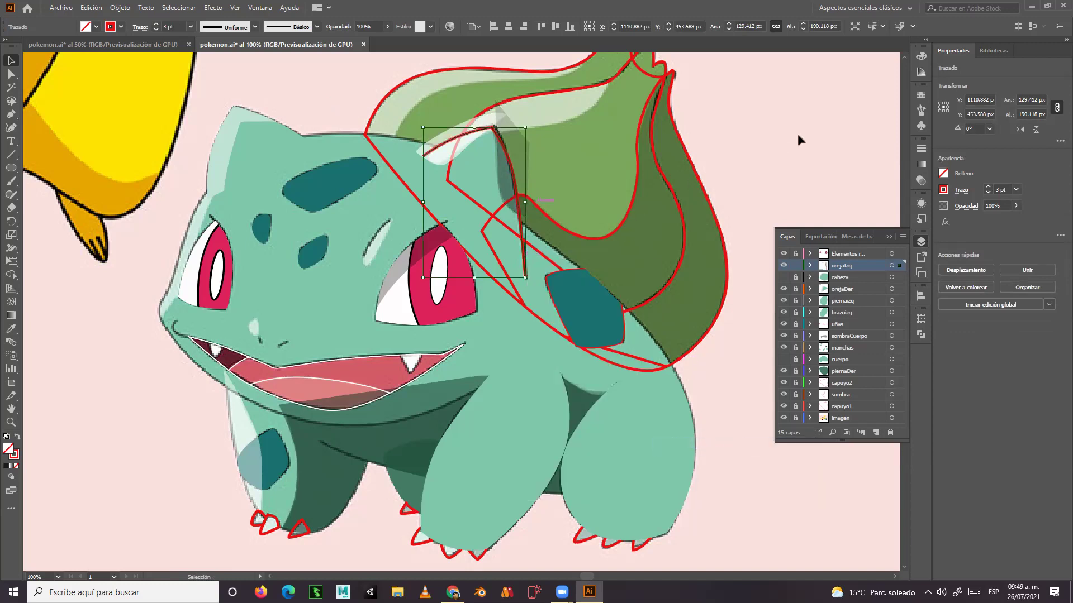
Clip the ear's grouped shadow and highlight with the copied ear outline using a clipping mask.
left_click(518, 146, "shift")
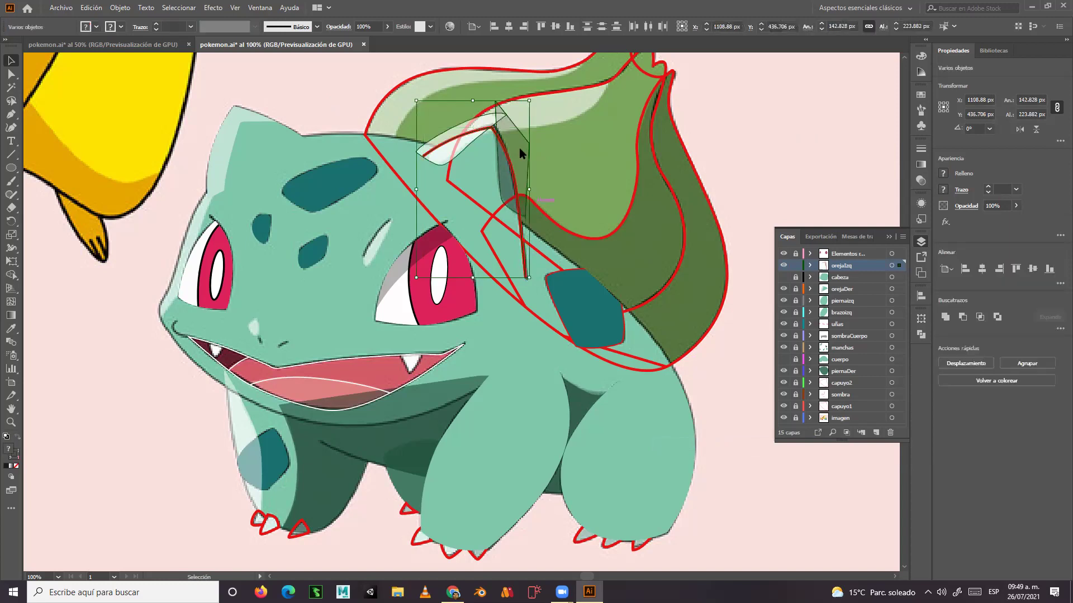
right_click(519, 147)
left_click(565, 244)
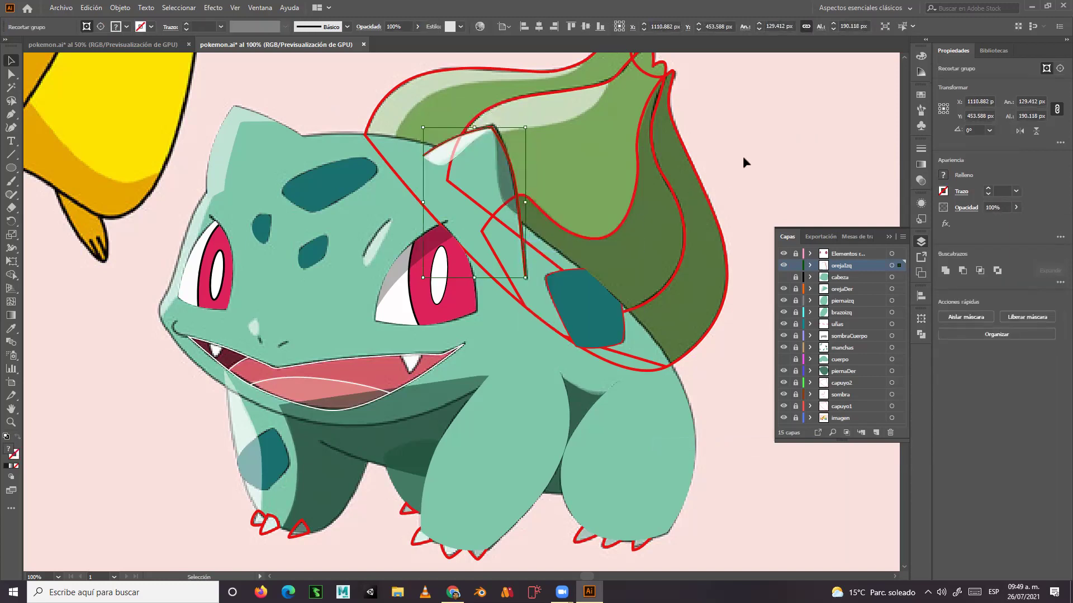
Move the clipped shading group 10 px aside and fill the original ear outline with the teal sampled from Bulbasaur's face.
key("shift+Left")
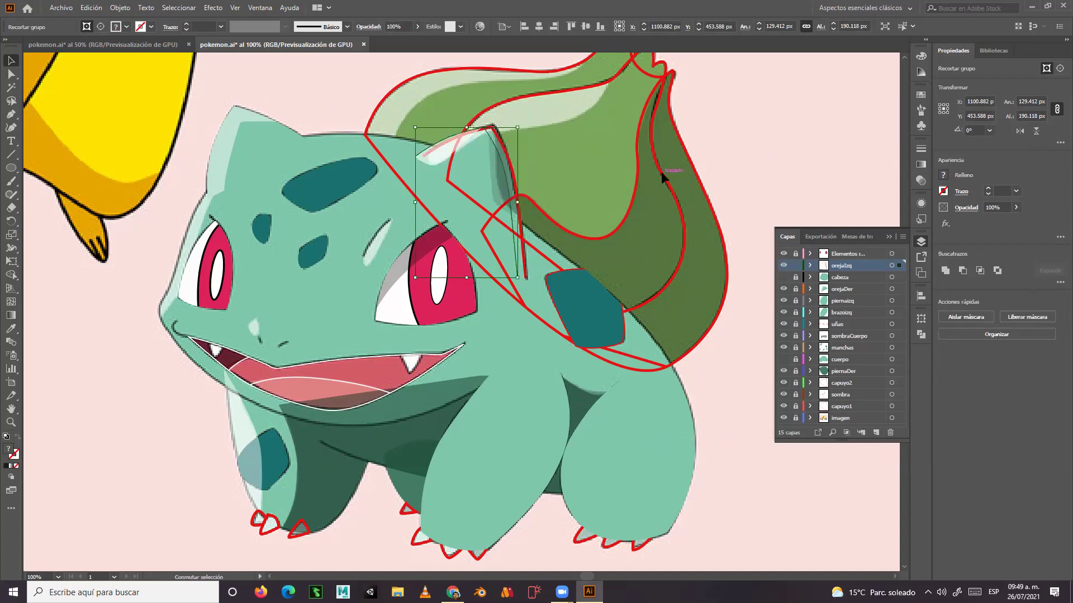
left_click_drag(524, 280, 532, 279)
left_click(12, 330)
left_click(313, 312)
key("v")
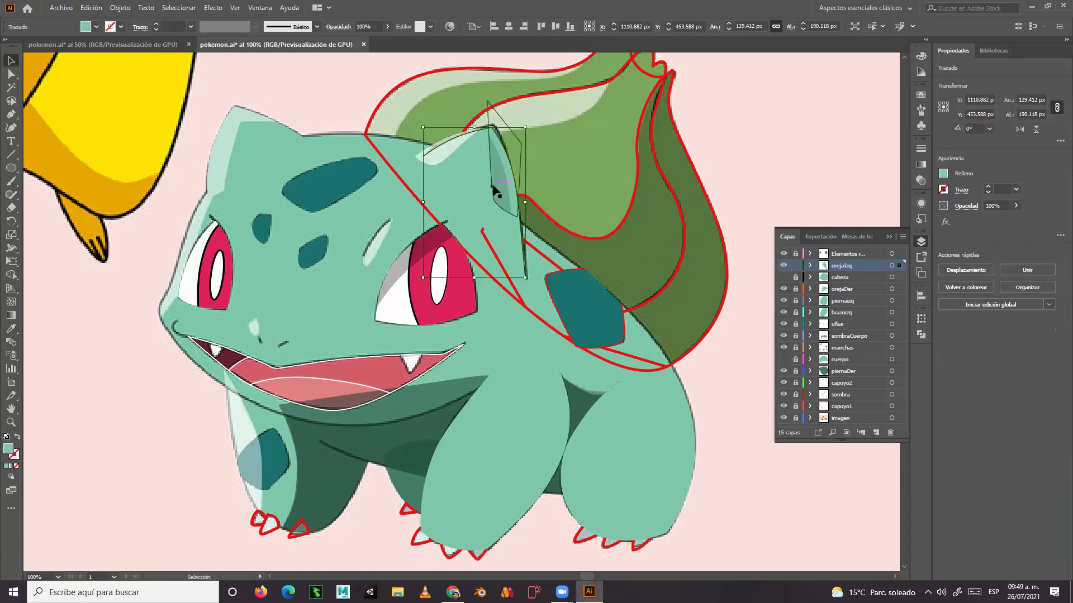
Move the clipped ear shading 10 px back over the filled ear, deselect it and save the document.
left_click(492, 182)
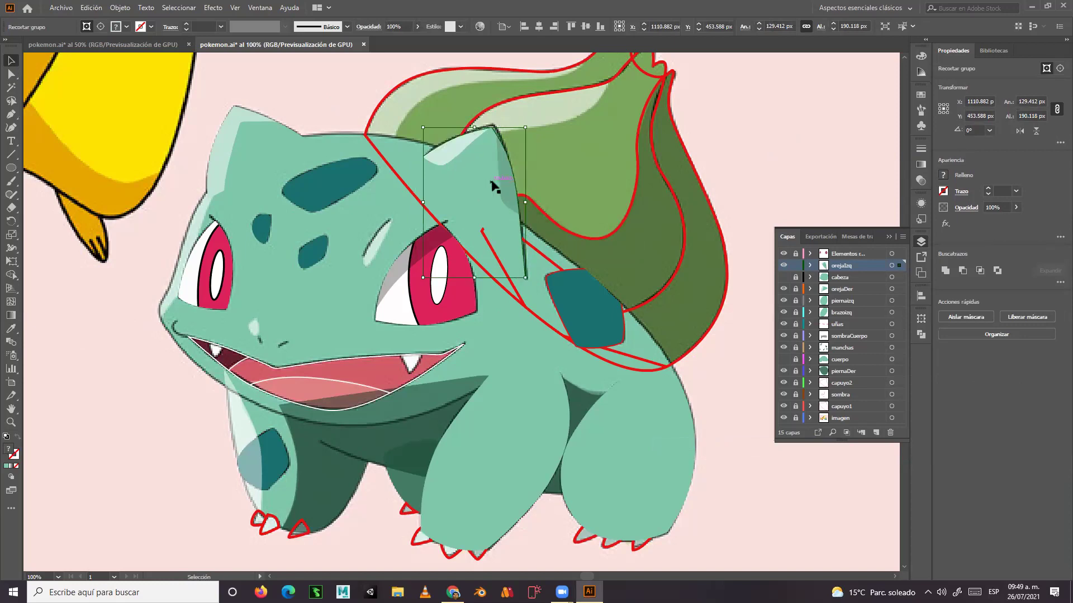
left_click(307, 95)
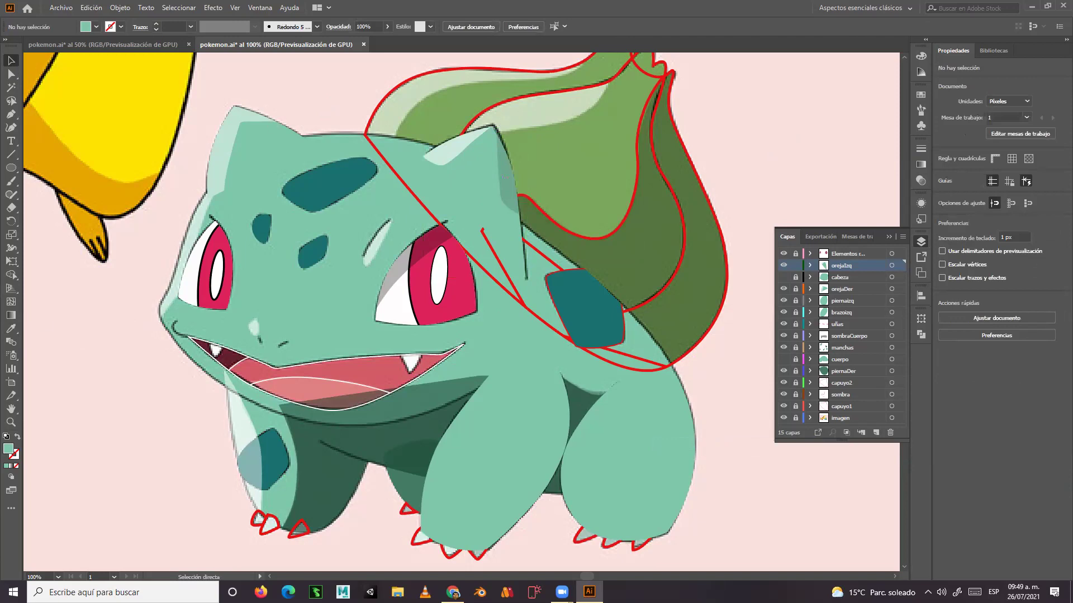
key("ctrl+s")
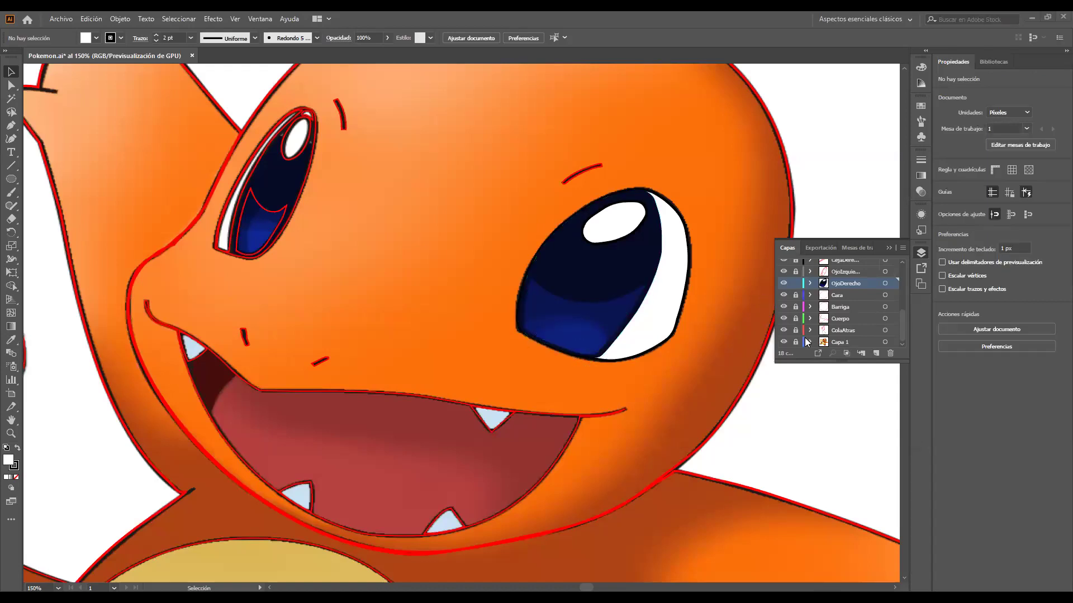
Hide and show again the reference image layer Capa 1 to inspect Charmander's coloured OjoDerecho eye.
left_click(783, 342)
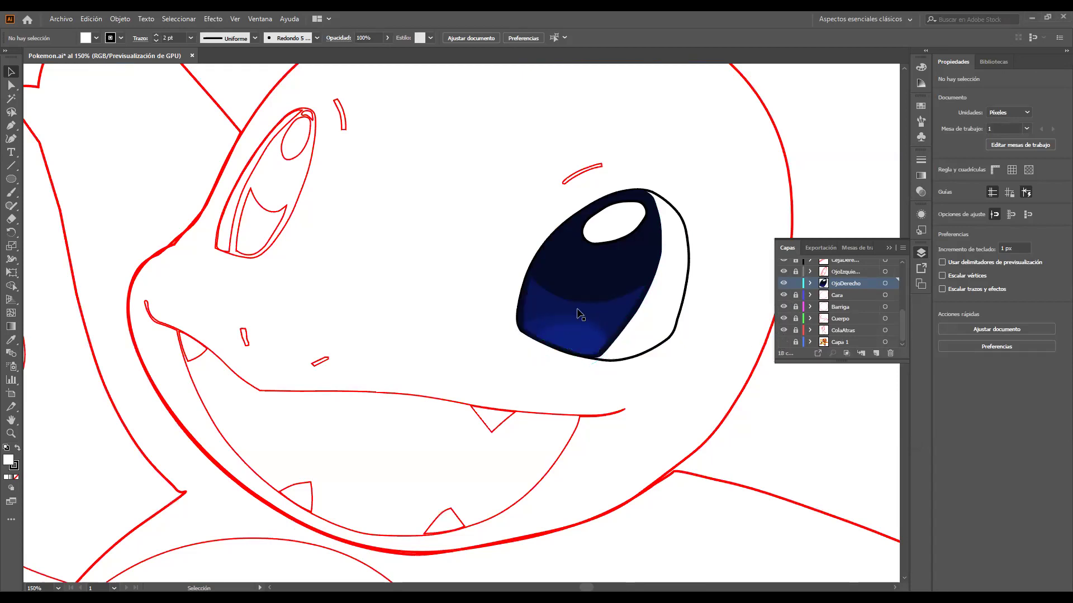
left_click(784, 342)
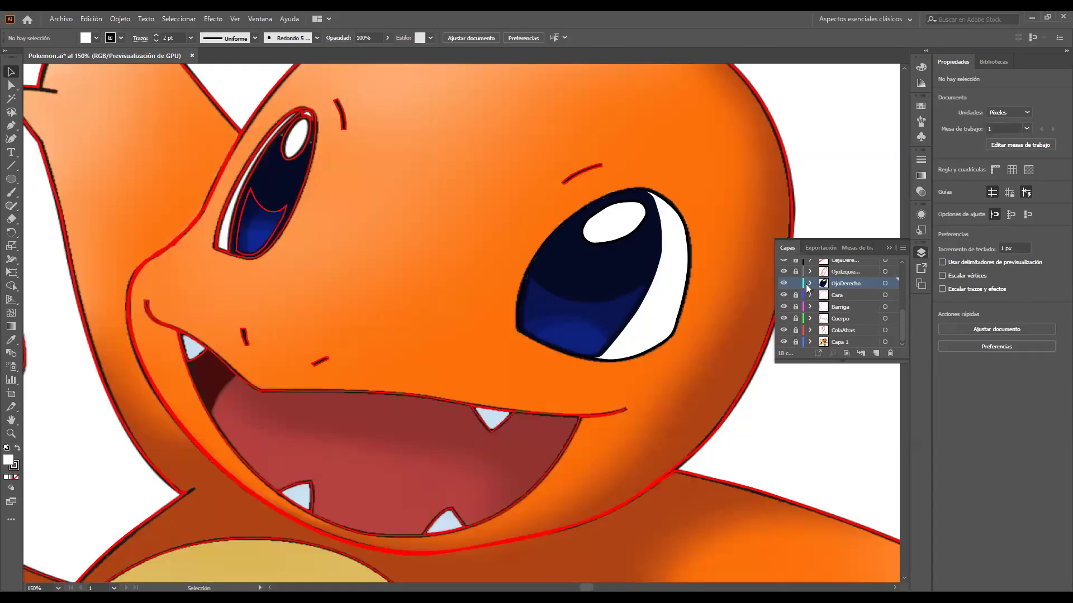